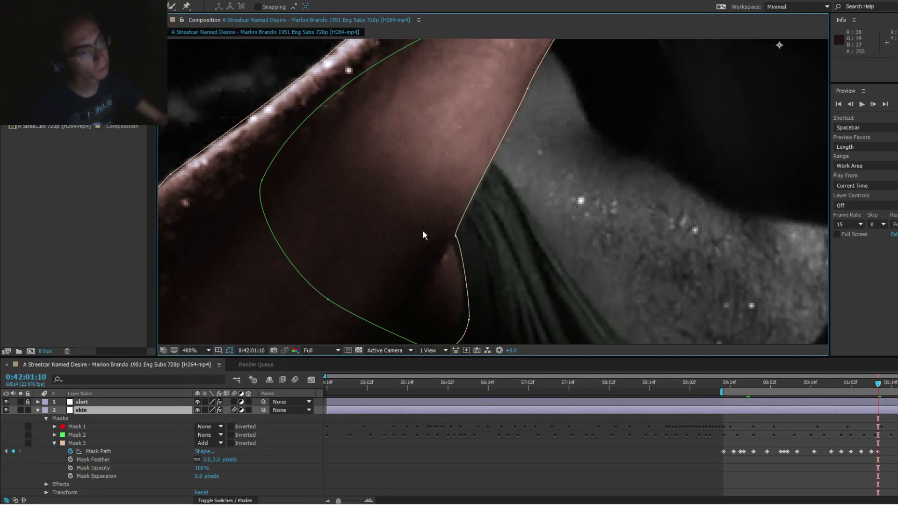
Step: Compare the arm with the Mask 3 outline frame by frame from 0:42:01:10 to 0:42:01:13
mouse_move(423, 231)
left_mouse_down()
mouse_move(464, 188)
mouse_move(416, 242)
left_mouse_up()
scroll(467, 184, "up", 1)
scroll(459, 184, "down", 2)
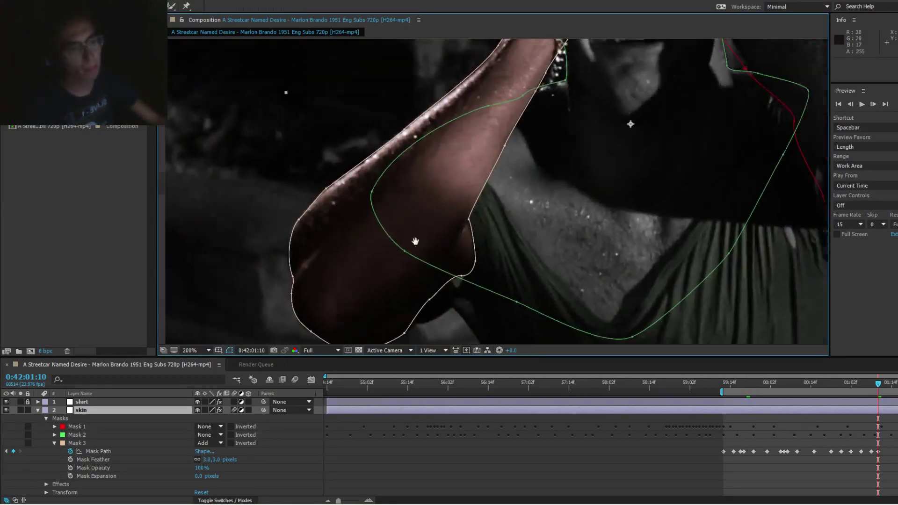
left_click_drag(463, 182, 417, 246)
left_click_drag(441, 204, 438, 225)
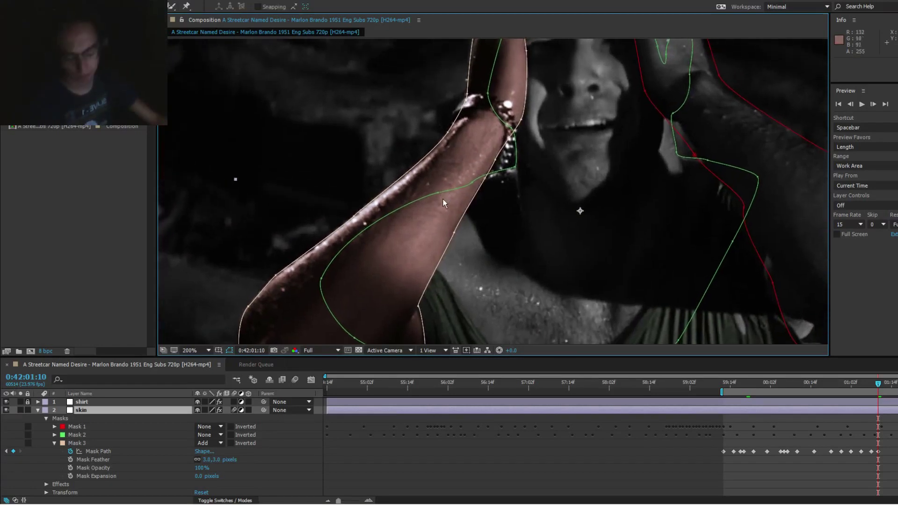
key("Page_Down")
key("Page_Down")
key("Page_Down")
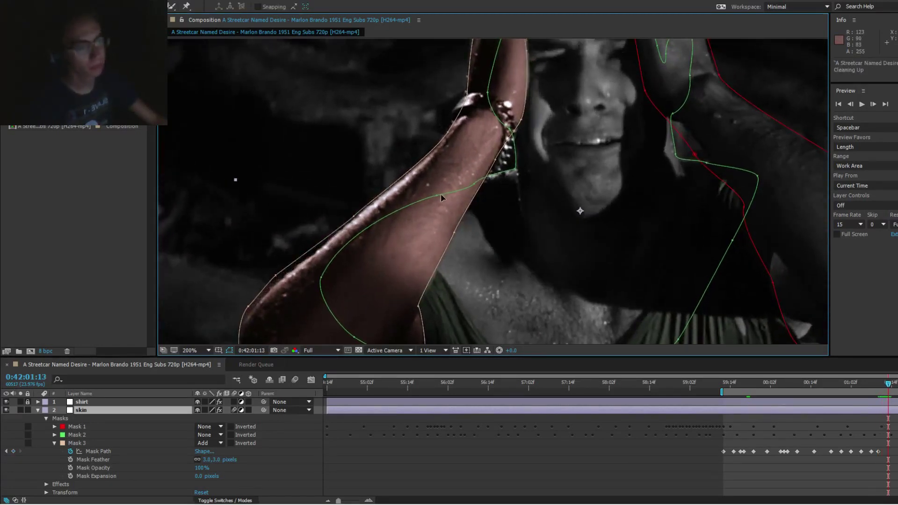
key("Page_Up")
key("Page_Up")
key("Page_Up")
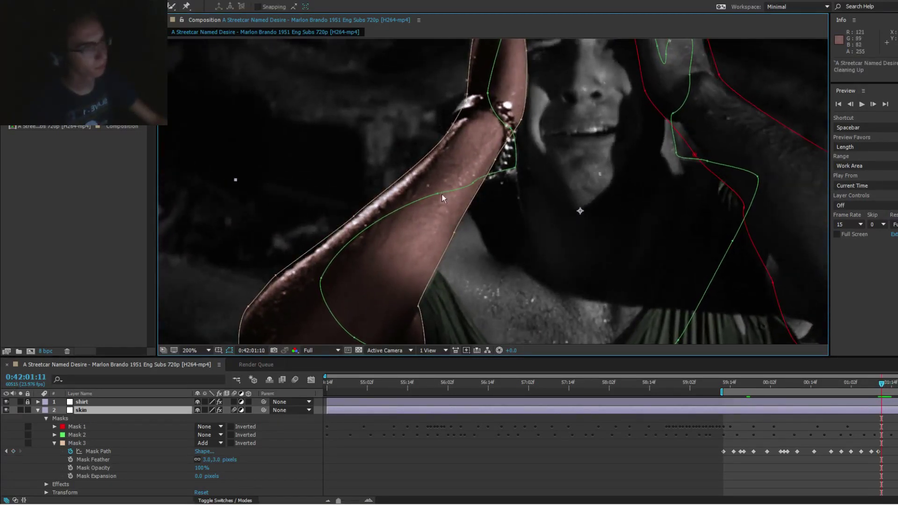
key("Page_Down")
key("Page_Down")
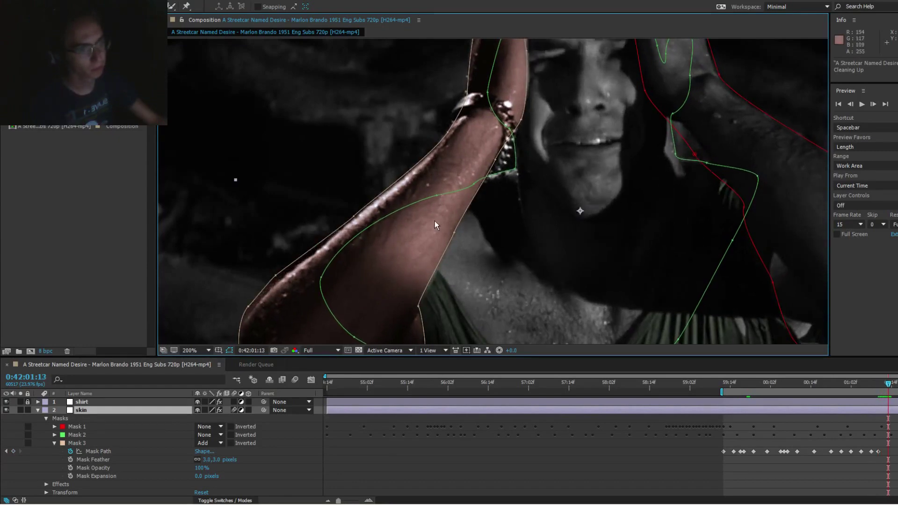
key("Page_Down")
key("Page_Down")
key("Page_Up")
Step: At 0:42:01:13, adjust Mask 3's points along the inner forearm edge from the elbow to the bracelet
scroll(470, 186, "up", 2)
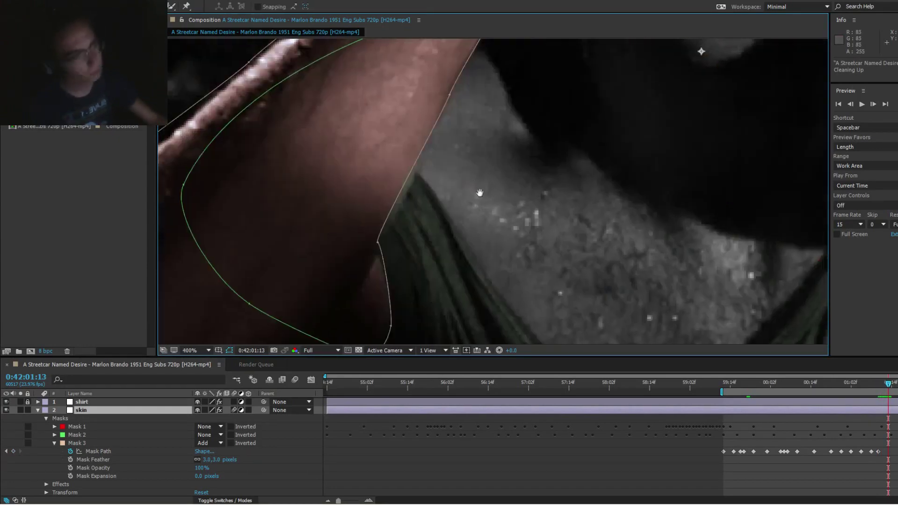
left_click_drag(371, 250, 374, 268)
left_click_drag(452, 141, 412, 250)
left_click_drag(438, 99, 413, 203)
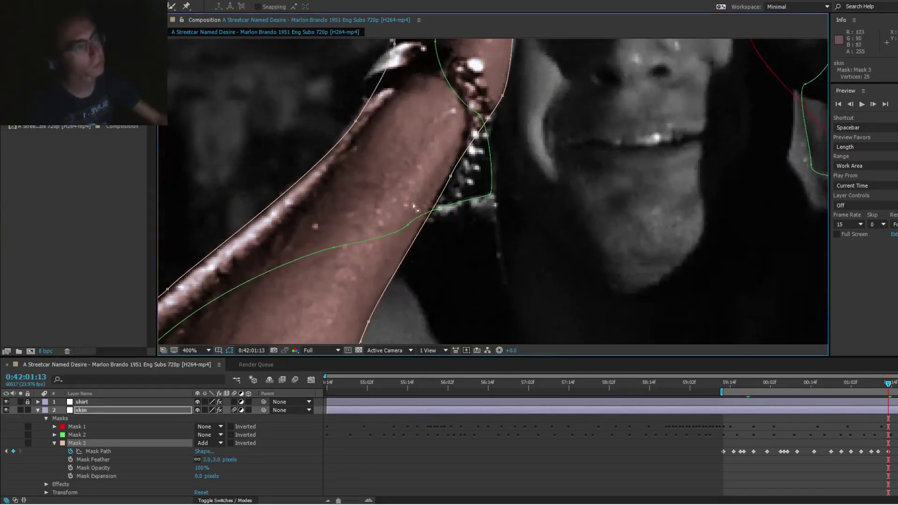
left_click_drag(450, 130, 407, 218)
left_click_drag(418, 261, 407, 283)
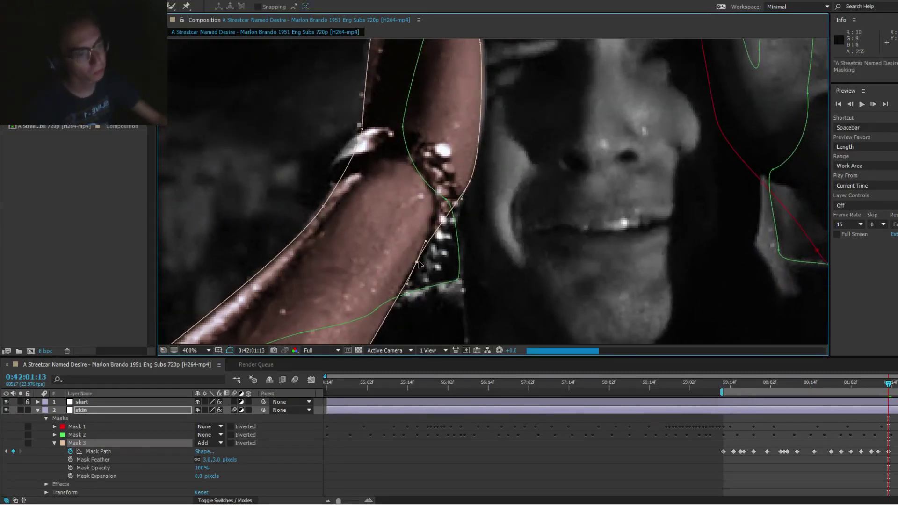
Step: Fit Mask 3's points to the bright outer edge of the forearm below the bracelet
left_click_drag(409, 167, 409, 203)
left_click_drag(323, 245, 320, 245)
left_click_drag(289, 280, 371, 161)
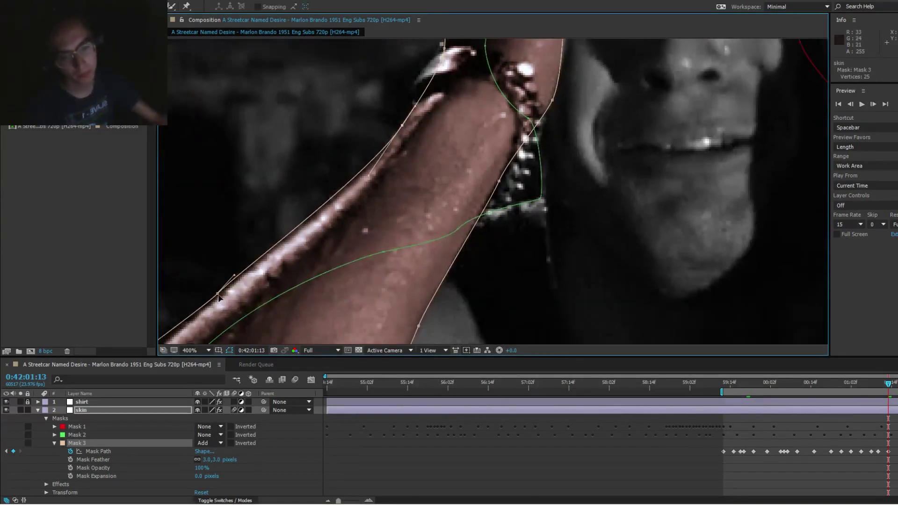
left_click_drag(218, 295, 221, 296)
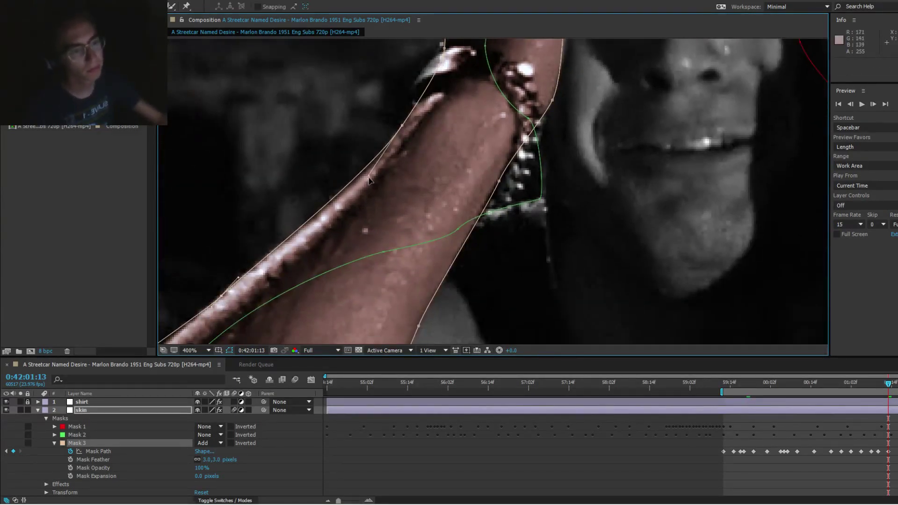
left_click_drag(369, 177, 374, 179)
Step: Reshape Mask 3 along the inner edge of the hand so it includes the lit strip beside the forehead
left_click_drag(492, 120, 386, 235)
left_click_drag(421, 183, 419, 233)
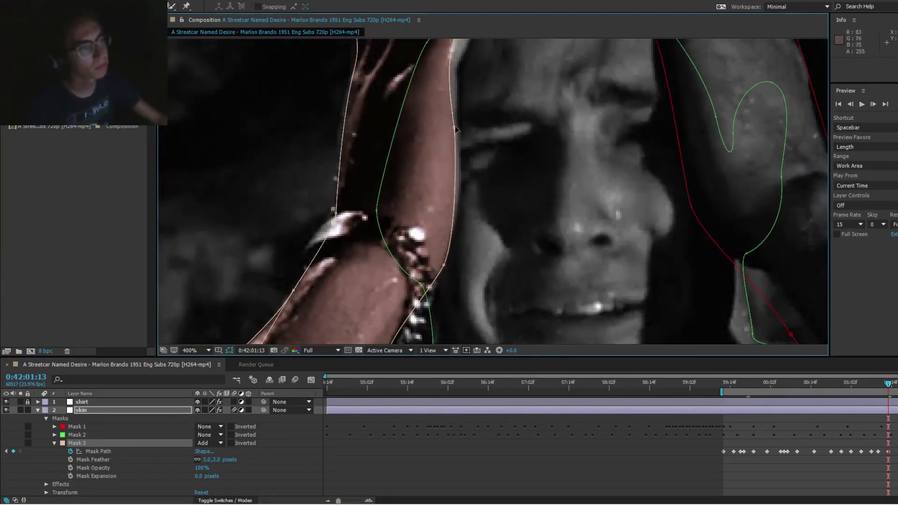
left_click_drag(455, 126, 413, 281)
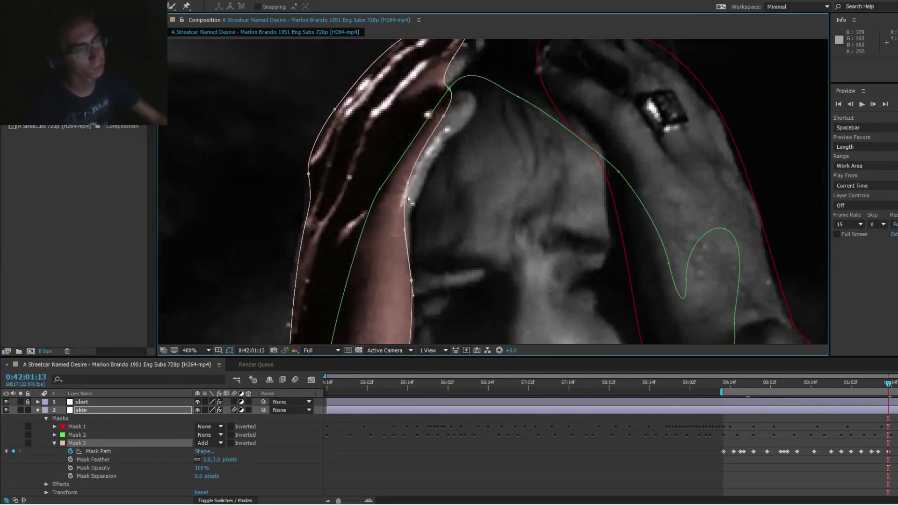
left_click_drag(408, 183, 418, 200)
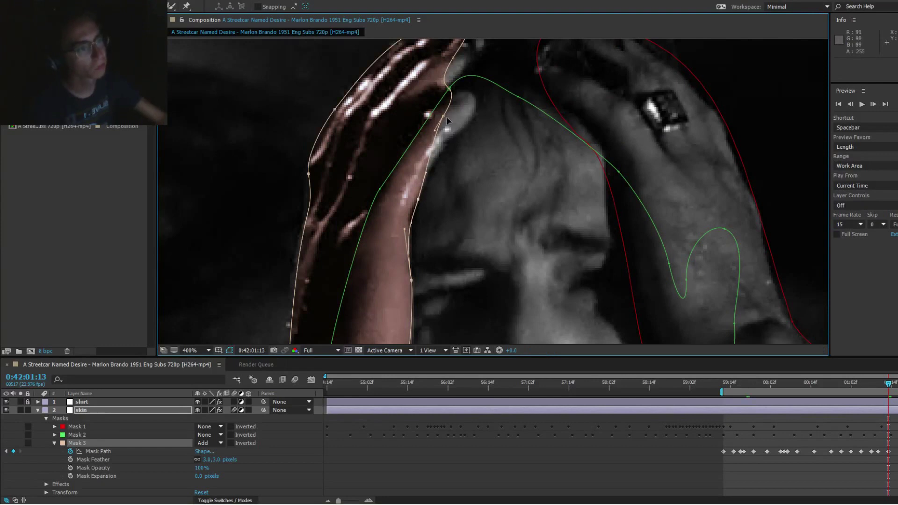
left_click_drag(444, 117, 420, 213)
left_click_drag(422, 128, 444, 134)
left_click_drag(468, 176, 475, 157)
Step: Refine Mask 3's points around the fingertips and down the outer edge of the hand
left_click_drag(435, 97, 451, 100)
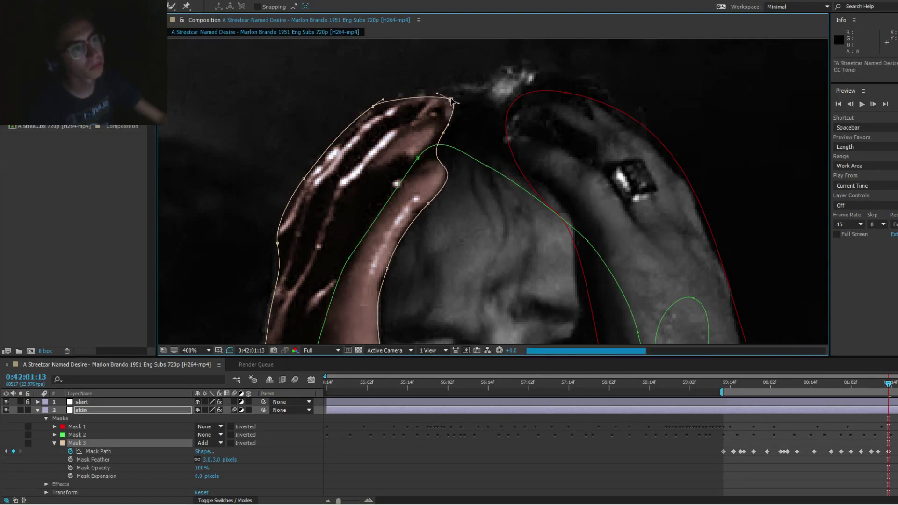
left_click_drag(373, 108, 377, 115)
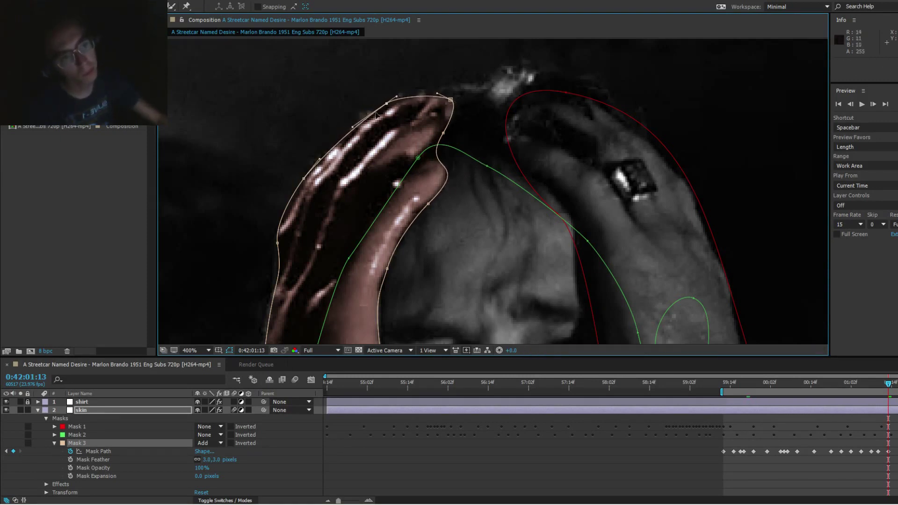
left_click_drag(270, 251, 333, 145)
left_click_drag(356, 76, 362, 74)
left_click_drag(344, 165, 369, 100)
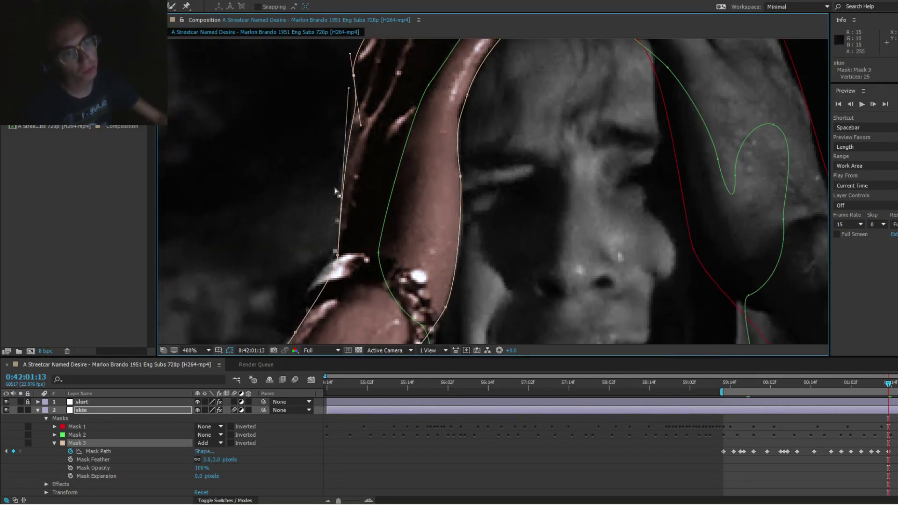
Step: Adjust Mask 3's outline along the outer lower forearm and around the upper elbow
left_click_drag(339, 262, 421, 92)
left_click_drag(225, 280, 367, 204)
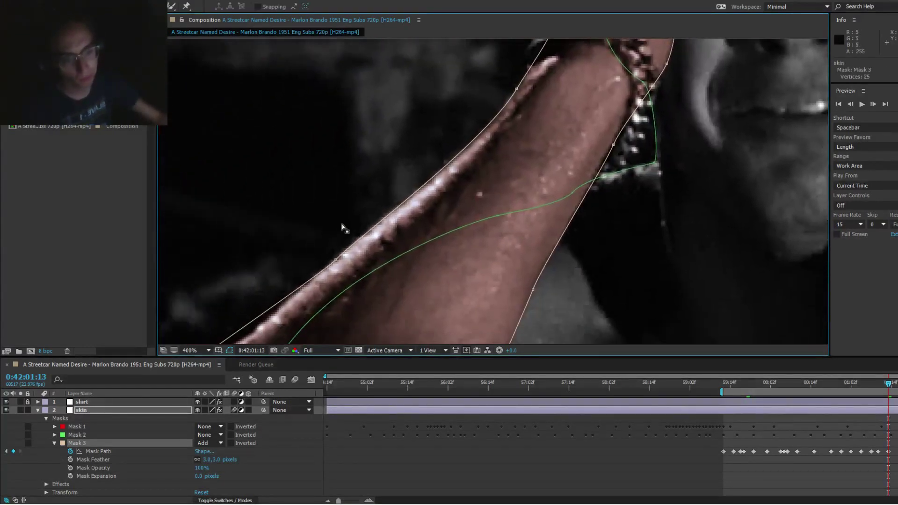
left_click_drag(322, 240, 434, 89)
left_click_drag(285, 222, 371, 117)
left_click_drag(323, 173, 331, 177)
left_click_drag(350, 241, 384, 165)
left_click_drag(347, 212, 348, 170)
Step: Fit Mask 3's points to the underside of the elbow and the adjoining upper arm edge
scroll(333, 177, "down", 4)
left_click_drag(381, 233, 384, 243)
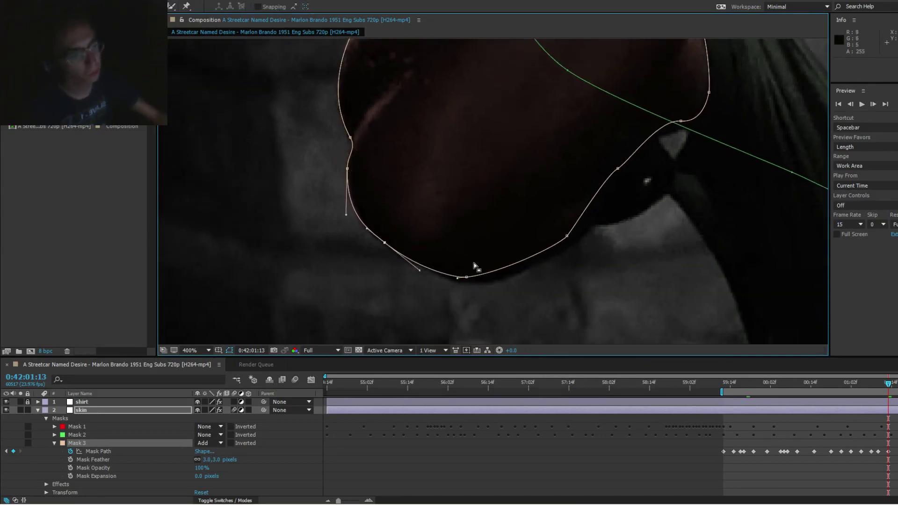
left_click_drag(468, 278, 484, 284)
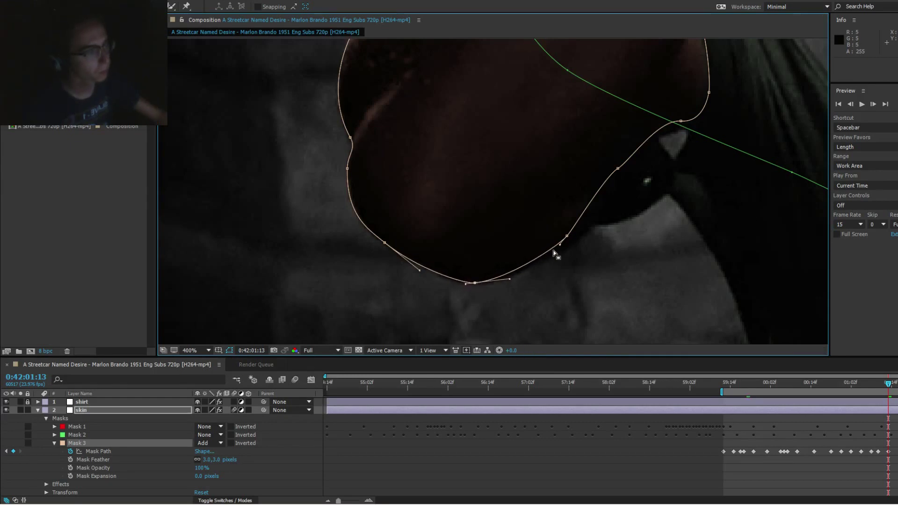
left_click_drag(568, 236, 581, 238)
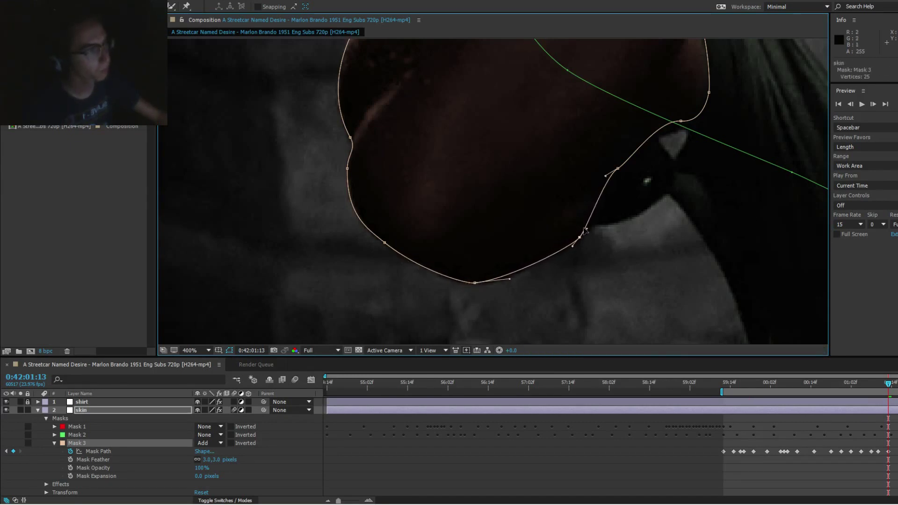
left_click_drag(622, 179, 510, 233)
left_click_drag(570, 177, 571, 185)
scroll(622, 154, "down", 1)
left_click_drag(617, 141, 591, 165)
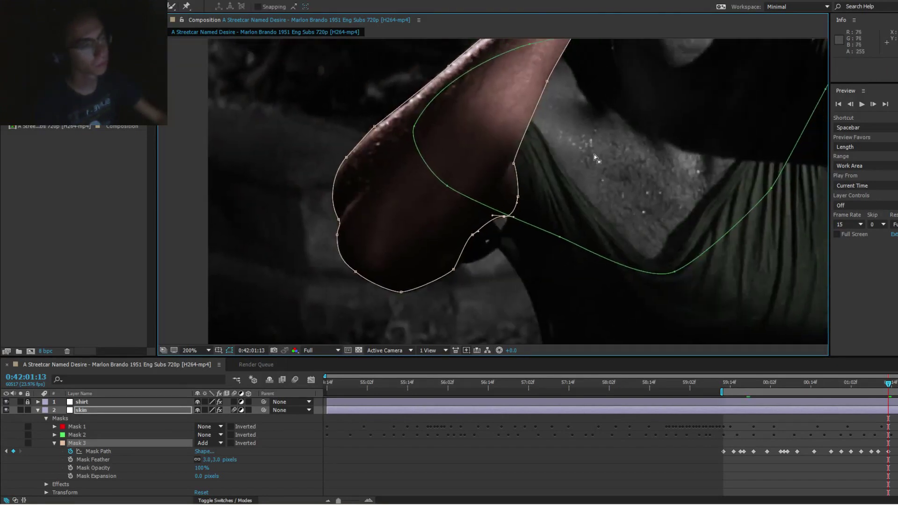
Step: Hide the mask outlines and check the elbow's colouring across the frames from 0:42:01:13 back to 0:42:01:09
key("ctrl+shift+h")
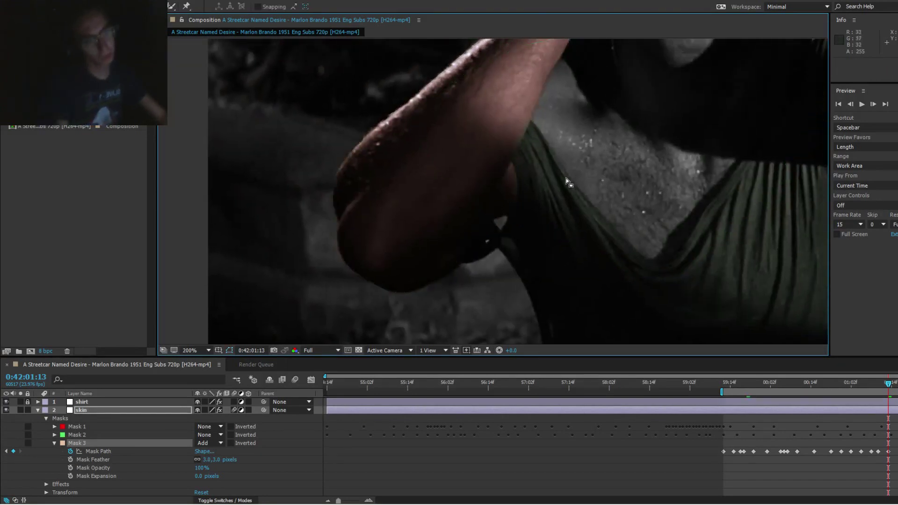
key("Page_Up")
key("Page_Up")
key("Page_Up")
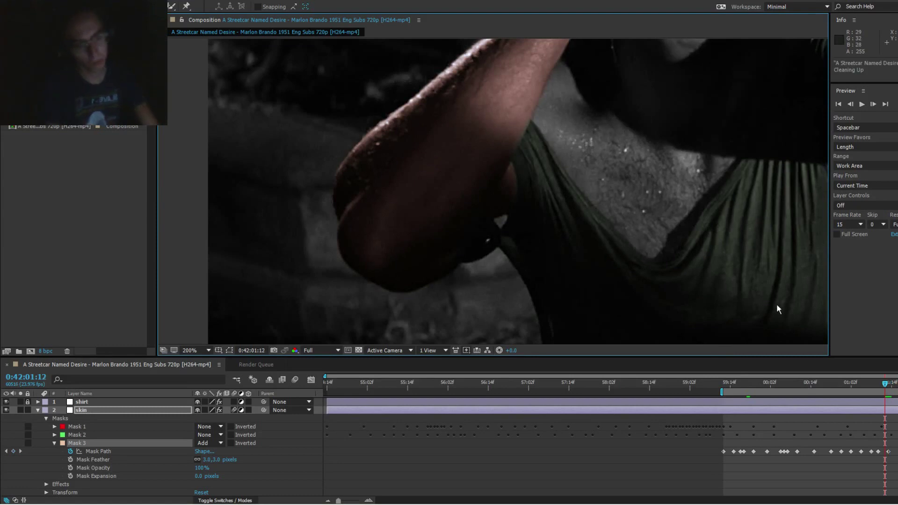
key("Page_Up")
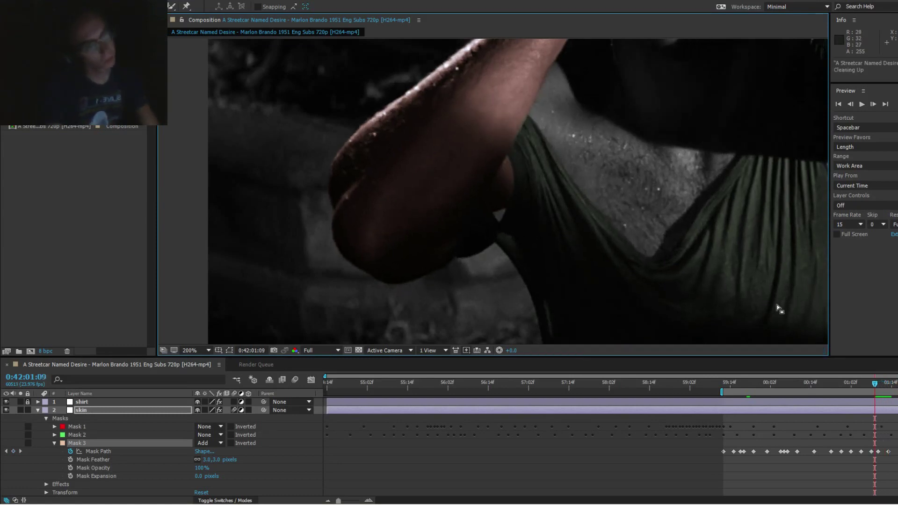
key("Page_Down")
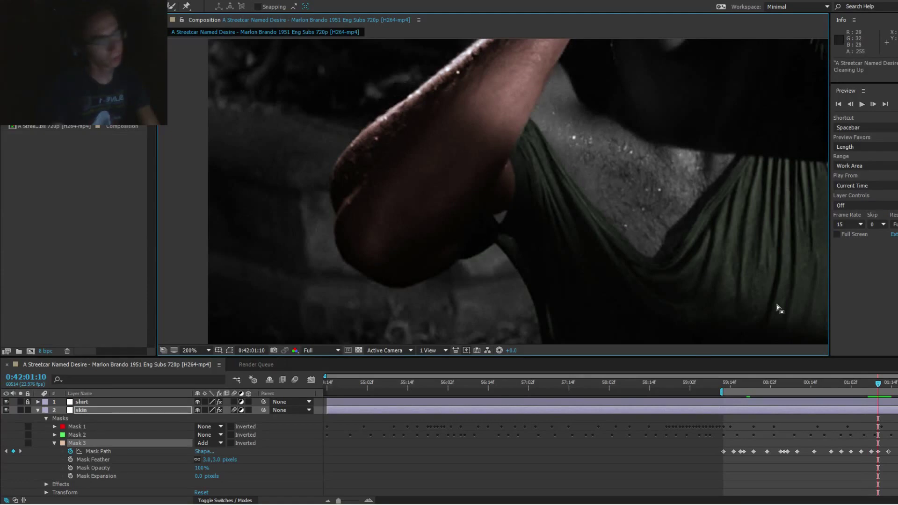
scroll(331, 150, "up", 2)
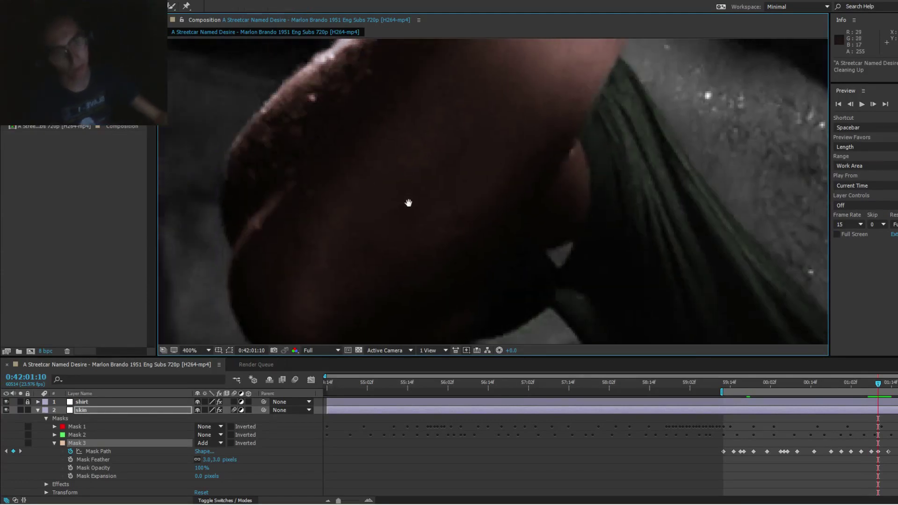
Step: Switch to SoundCloud in the browser, play the track "So Good", and return to After Effects
mouse_move(152, 501)
left_click(56, 500)
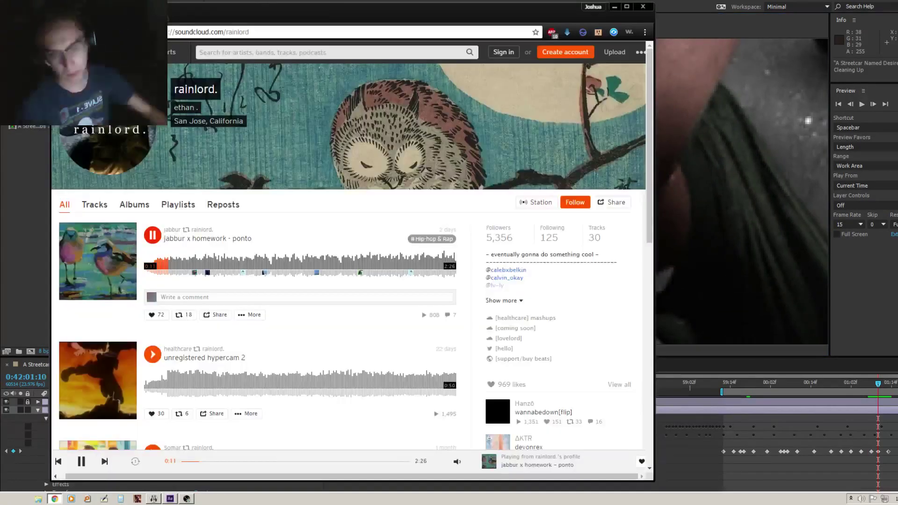
scroll(348, 257, "down", 1)
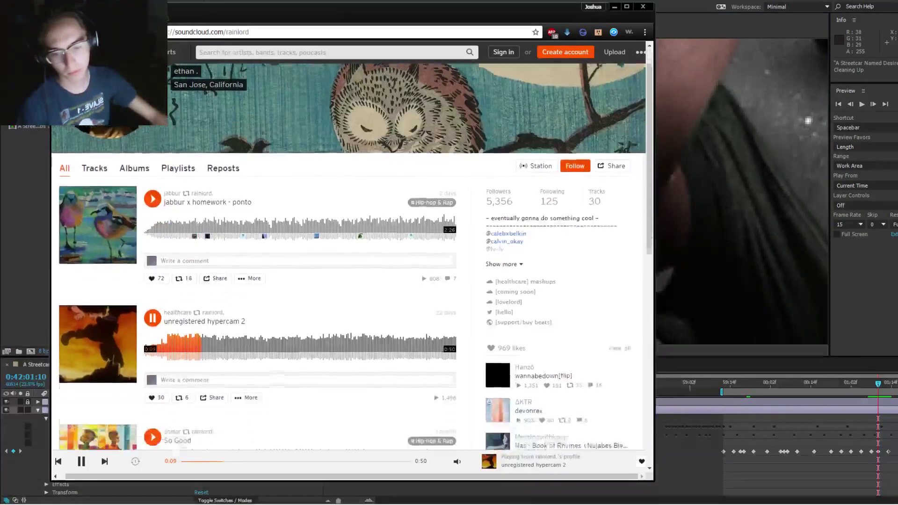
left_click(153, 413)
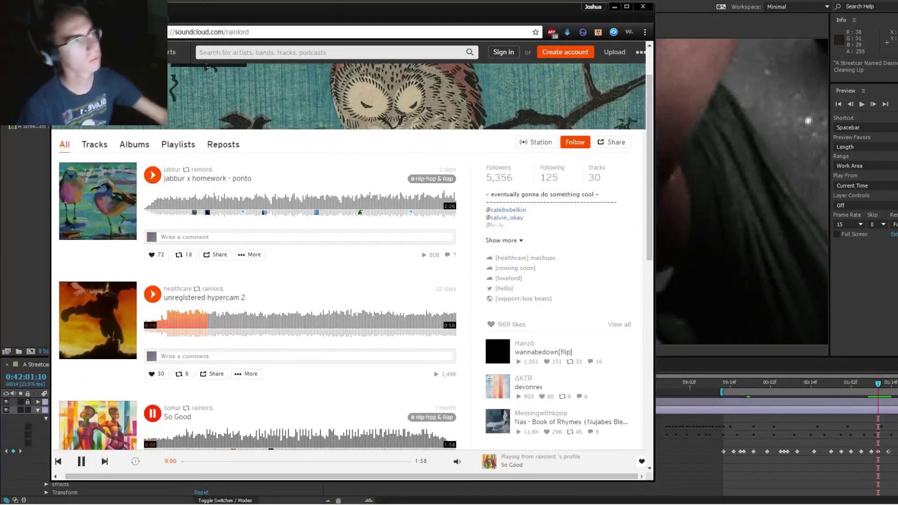
left_click(614, 7)
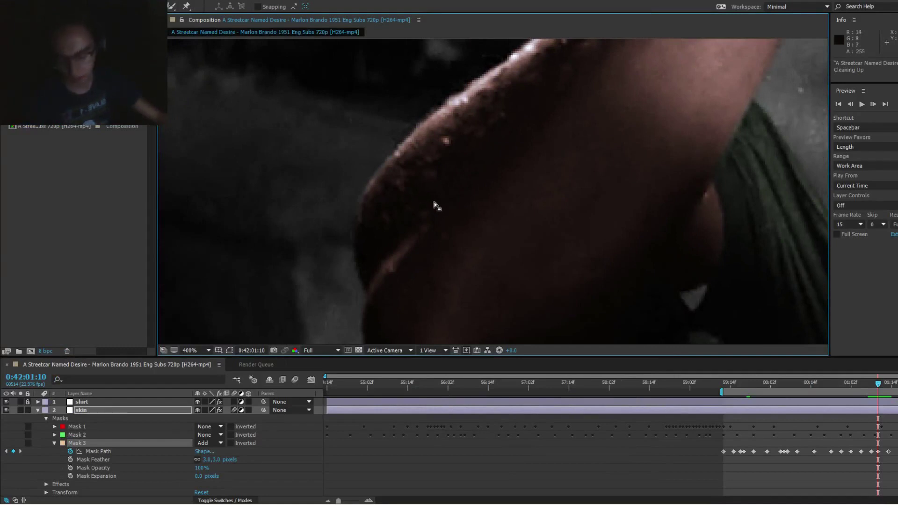
Step: Refit Mask 3 to the outer elbow at 0:42:01:10, then check 0:42:01:11 with the mask outlines hidden
left_click(435, 202)
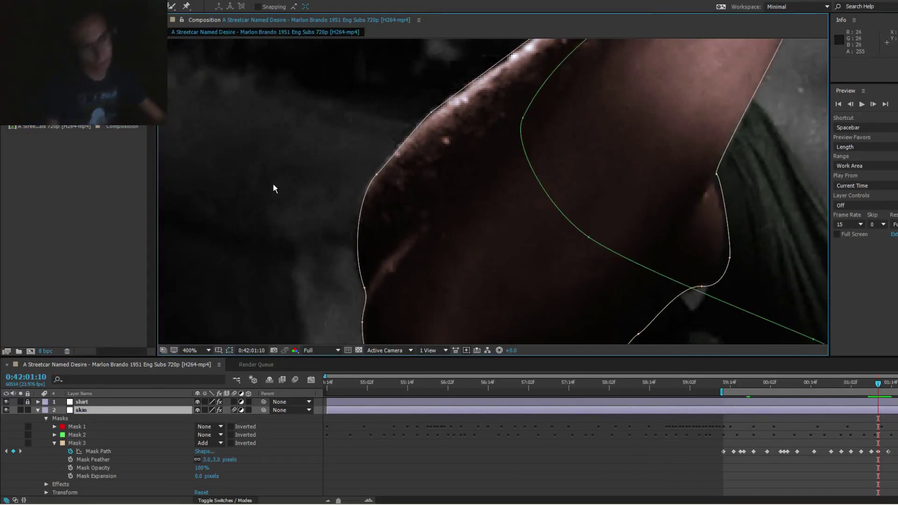
left_click(373, 174)
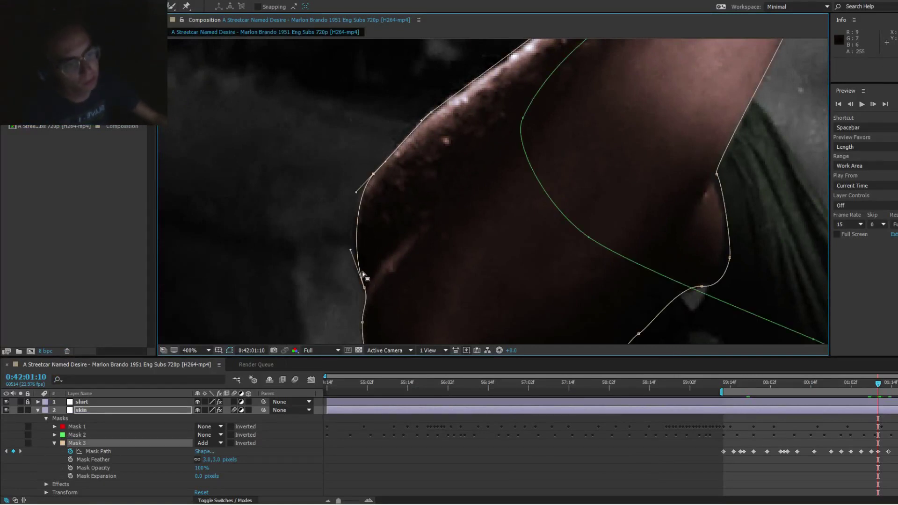
left_click_drag(351, 252, 349, 252)
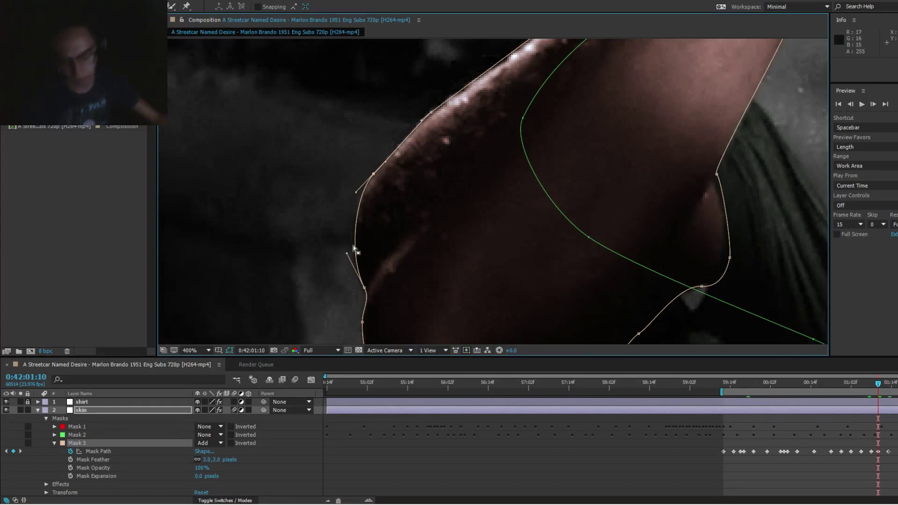
key("ctrl+shift+h")
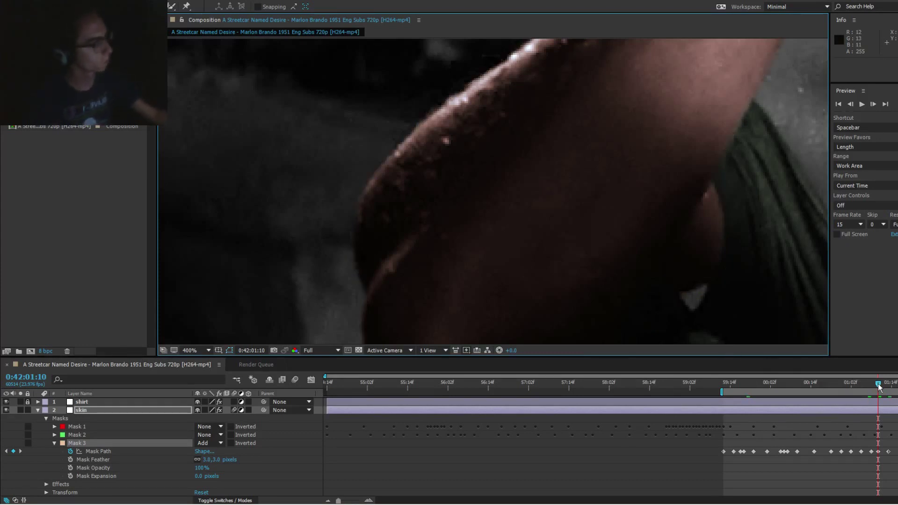
mouse_move(879, 385)
left_mouse_down()
mouse_move(892, 390)
mouse_move(881, 388)
left_mouse_up()
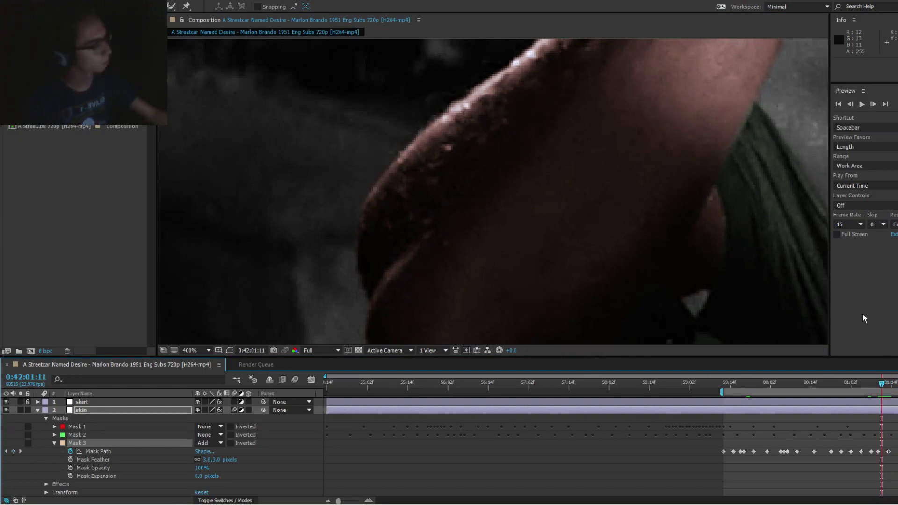
Step: Show the mask outlines again and refit Mask 3 to the forearm's upper edge below the bracelet at 0:42:01:11
scroll(402, 184, "down", 4)
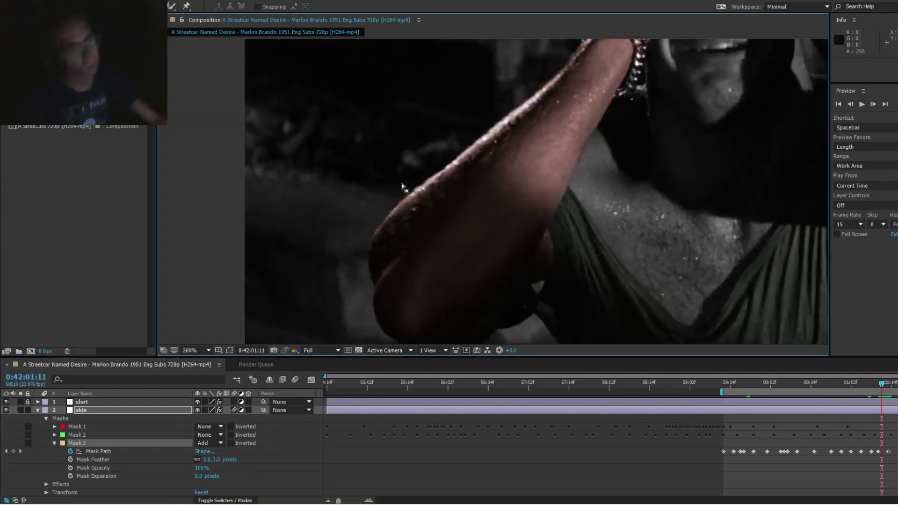
left_click_drag(549, 193, 523, 218)
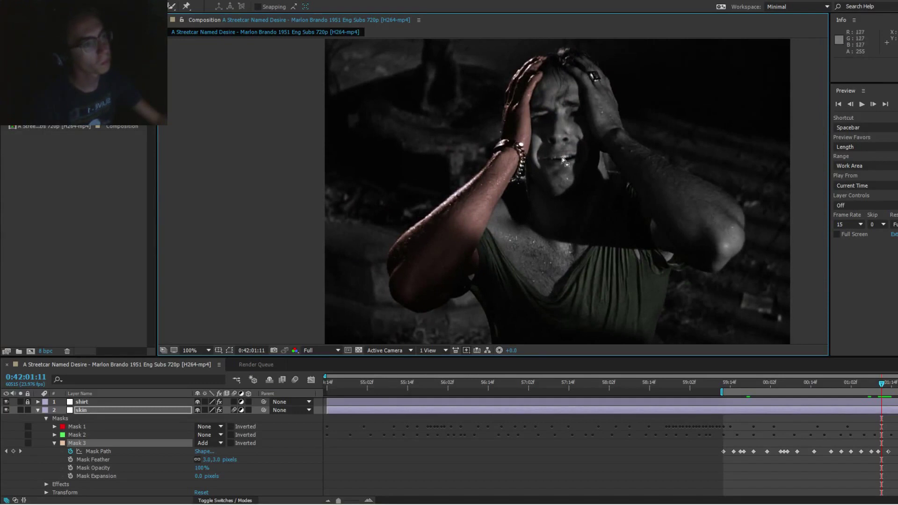
scroll(519, 162, "up", 4)
left_click_drag(450, 251, 498, 185)
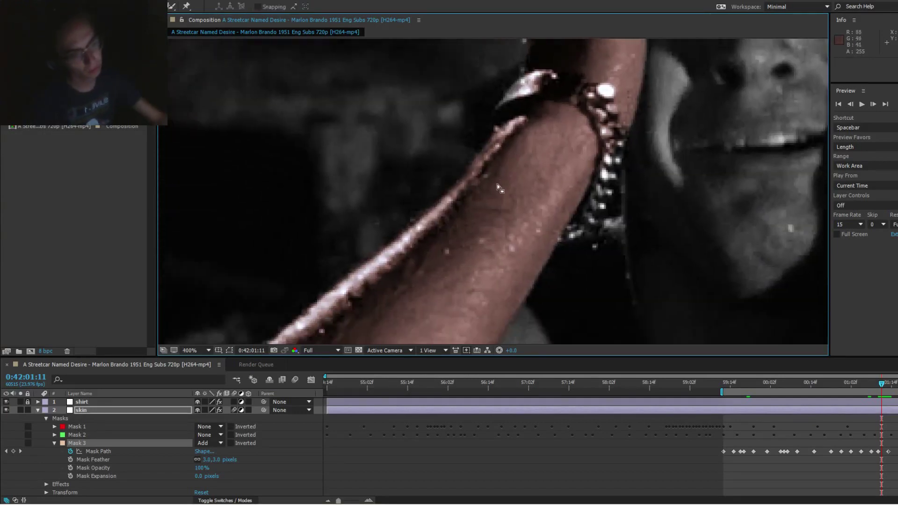
left_click(491, 207)
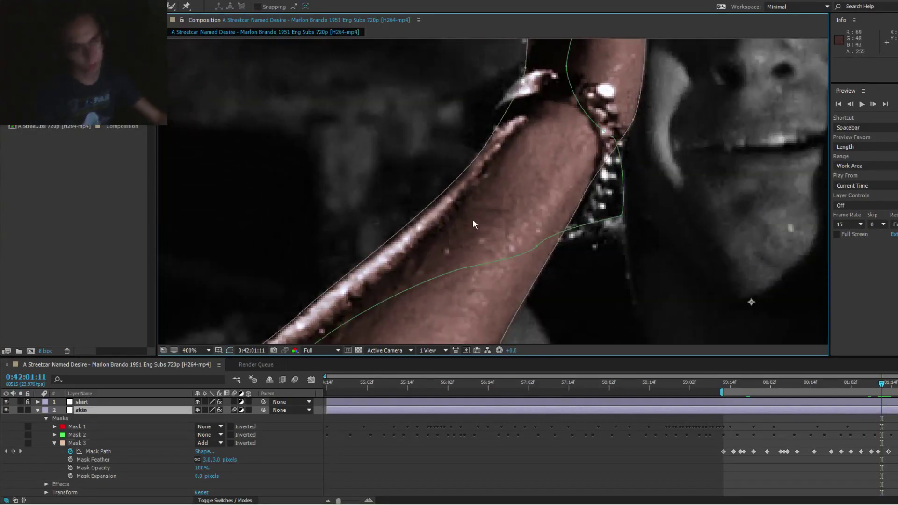
left_click_drag(485, 146, 485, 148)
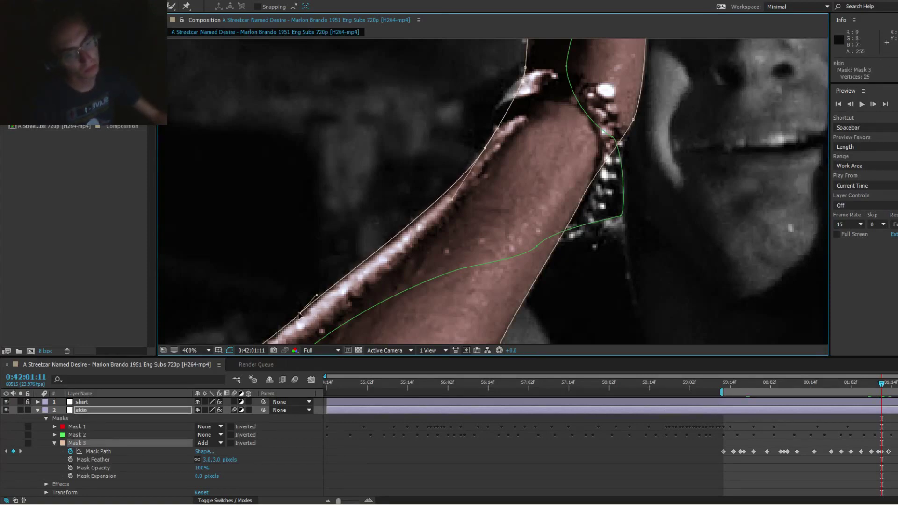
left_click_drag(300, 312, 326, 298)
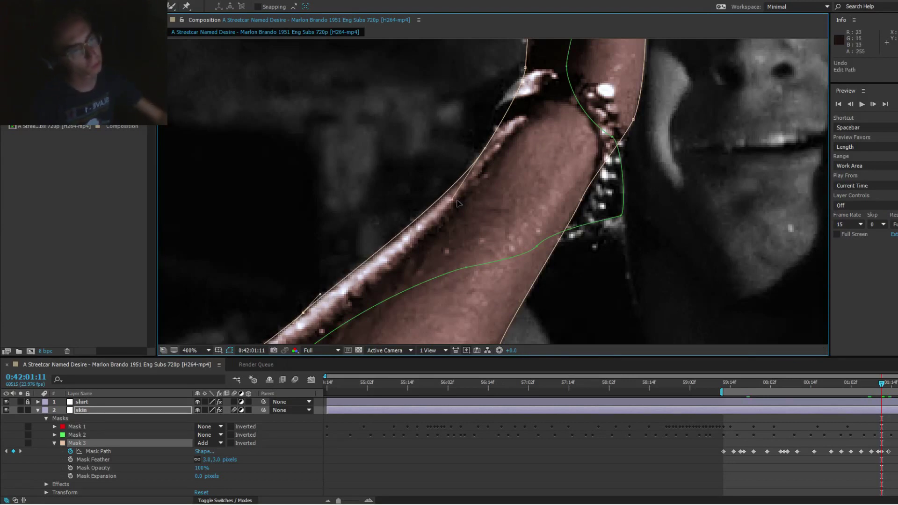
left_click_drag(453, 199, 455, 204)
Step: Reshape Mask 3 along the outer edge of the hand above the bracelet at 0:42:01:11
left_click_drag(560, 43, 487, 180)
left_click_drag(465, 104, 443, 173)
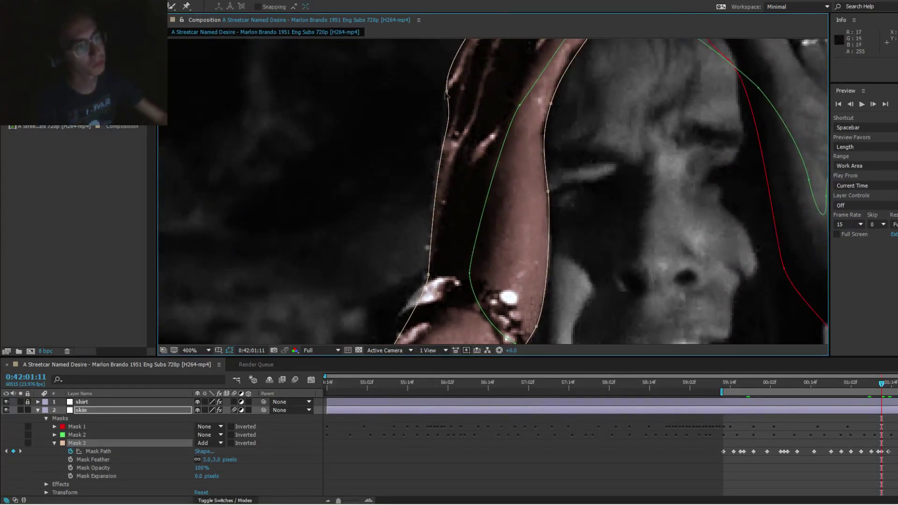
left_click_drag(447, 91, 445, 186)
left_click_drag(535, 191, 539, 59)
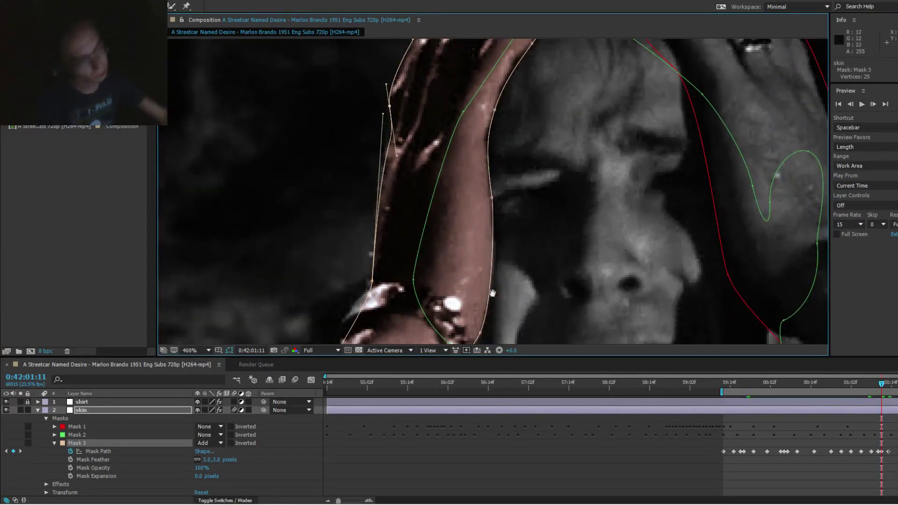
left_click_drag(493, 295, 543, 136)
left_click_drag(489, 244, 535, 168)
scroll(536, 170, "down", 4)
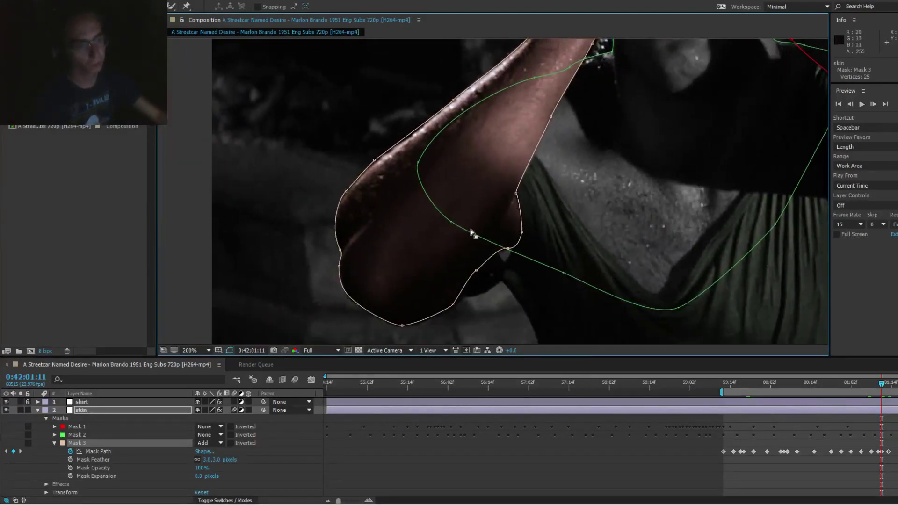
Step: Check Mask 3's fit on the frames after 0:42:01:11 and advance to 0:42:01:18
key("Page_Down")
key("Page_Down")
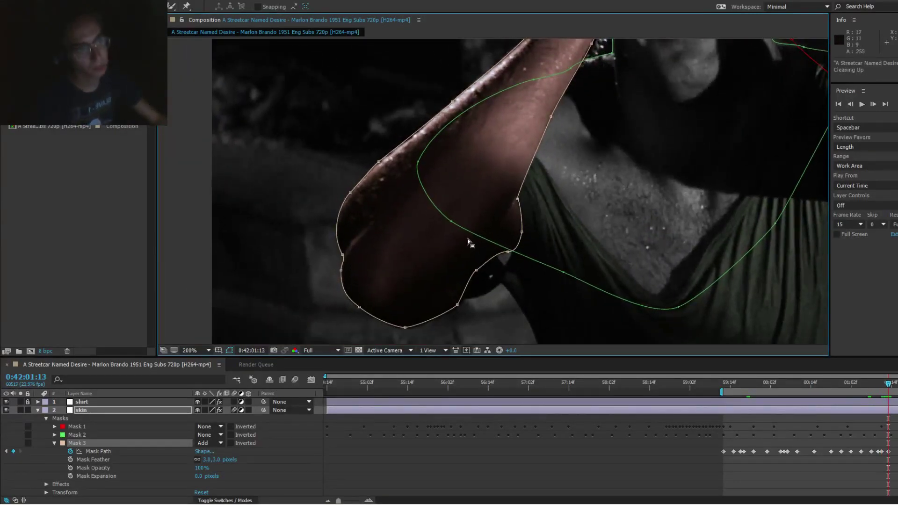
key("Page_Up")
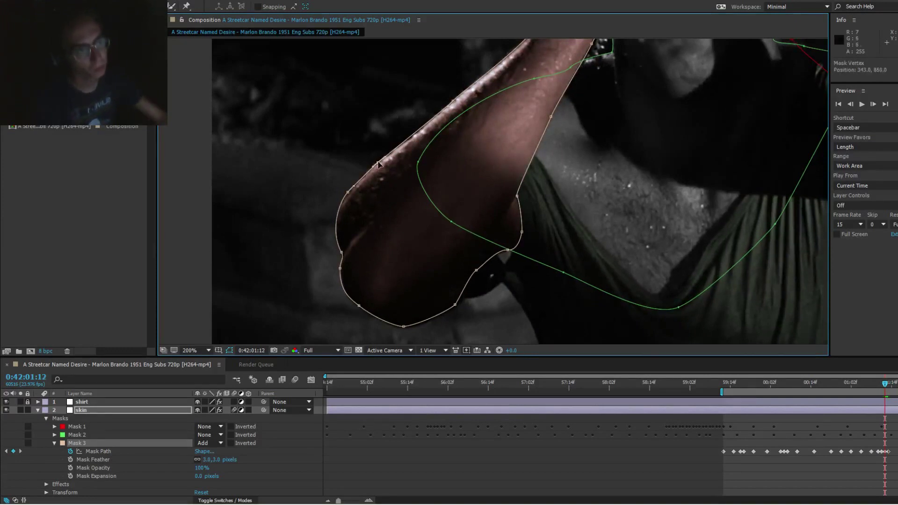
key("Page_Down")
key("Page_Down")
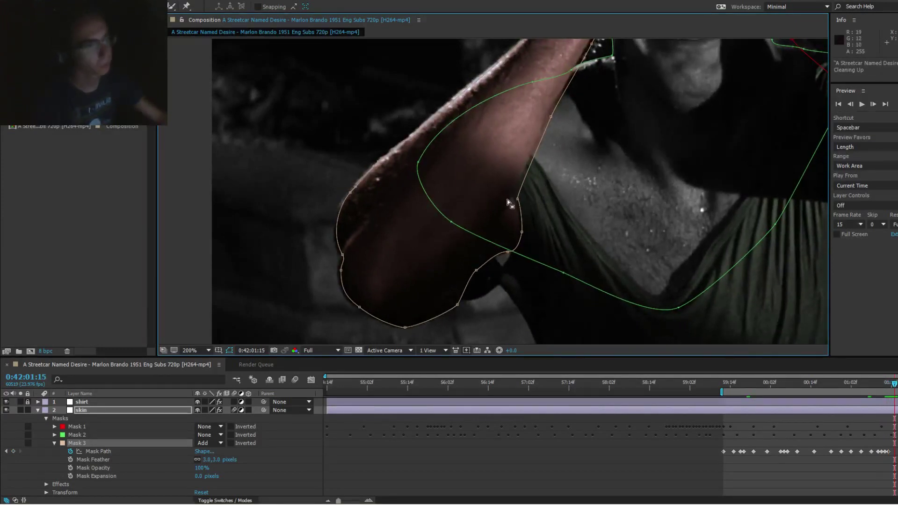
key("Page_Up")
key("Page_Down")
key("Page_Down")
key("Page_Down")
key("Page_Down")
key("Page_Down")
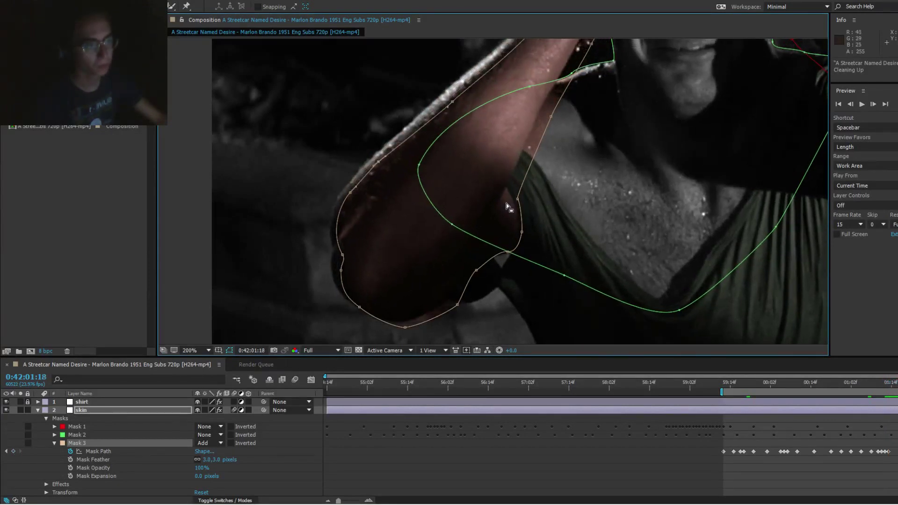
Step: Try to nudge the whole of Mask 3 left and up onto the arm at 0:42:01:18, then undo it
key("ctrl+t")
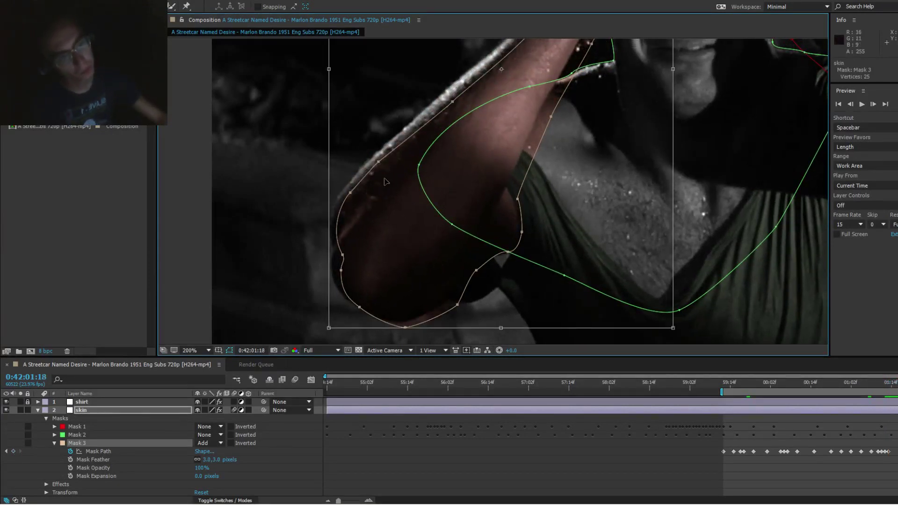
key("Left")
key("Left")
key("Left")
key("Left")
key("Left")
key("Left")
key("Left")
key("Left")
key("Left")
key("Left")
key("Up")
key("Up")
key("Up")
key("Up")
key("Up")
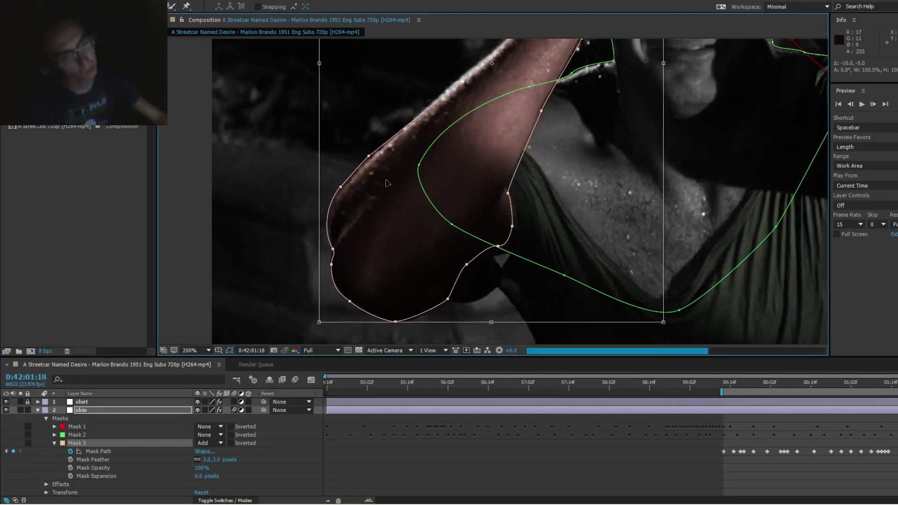
key("Up")
key("Up")
key("Up")
key("Up")
key("Up")
left_click_drag(391, 182, 396, 188)
key("ctrl+z")
key("ctrl+z")
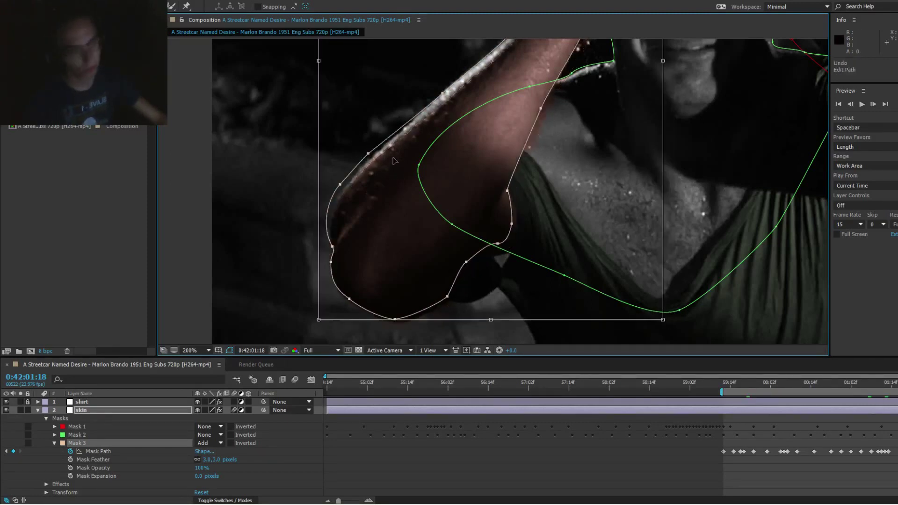
key("Return")
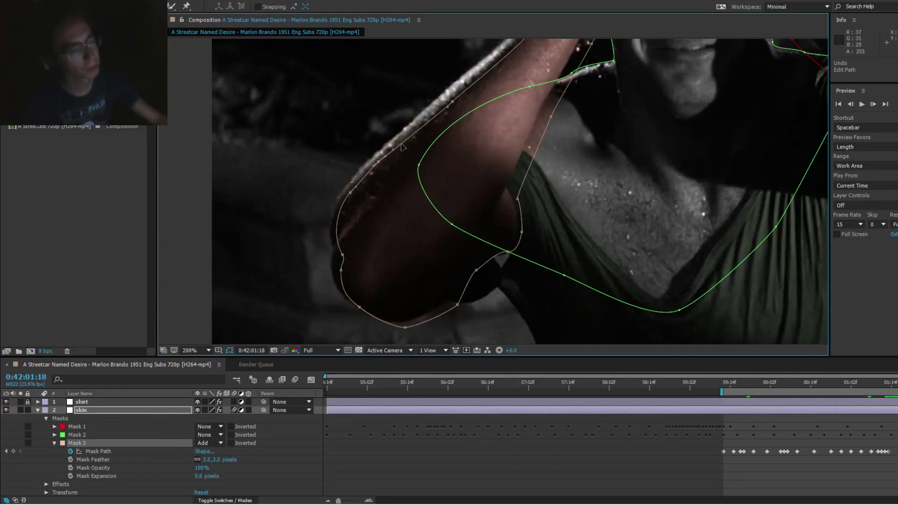
key("ctrl+z")
Step: Try to move and rotate the whole of Mask 3 by 5.7° to match the arm, then undo it
left_click_drag(449, 116, 389, 240)
left_click_drag(519, 76, 491, 174)
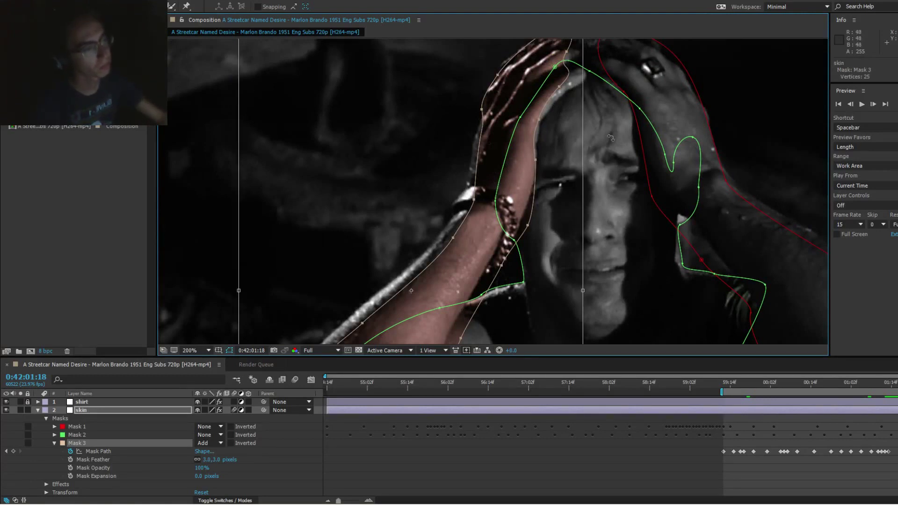
left_click_drag(611, 137, 513, 212)
left_click_drag(456, 340, 538, 177)
scroll(587, 253, "down", 2)
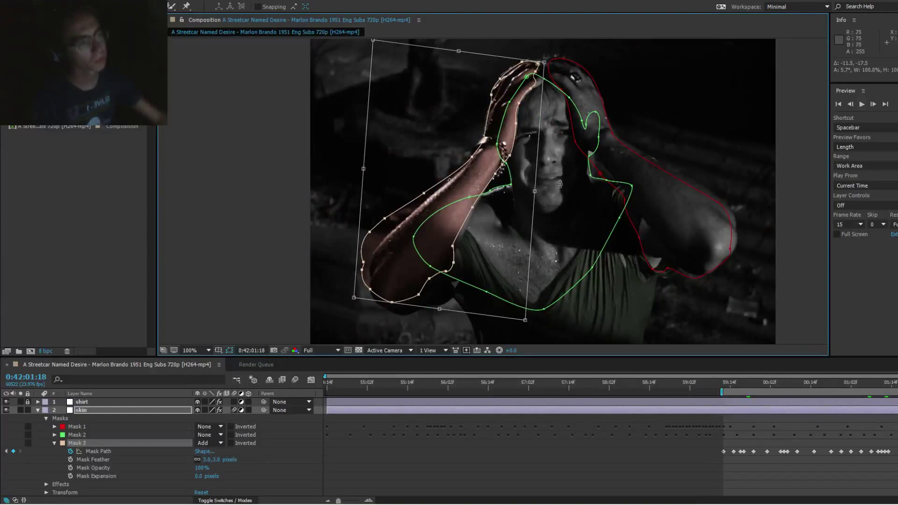
key("ctrl+z")
key("ctrl+z")
key("ctrl+z")
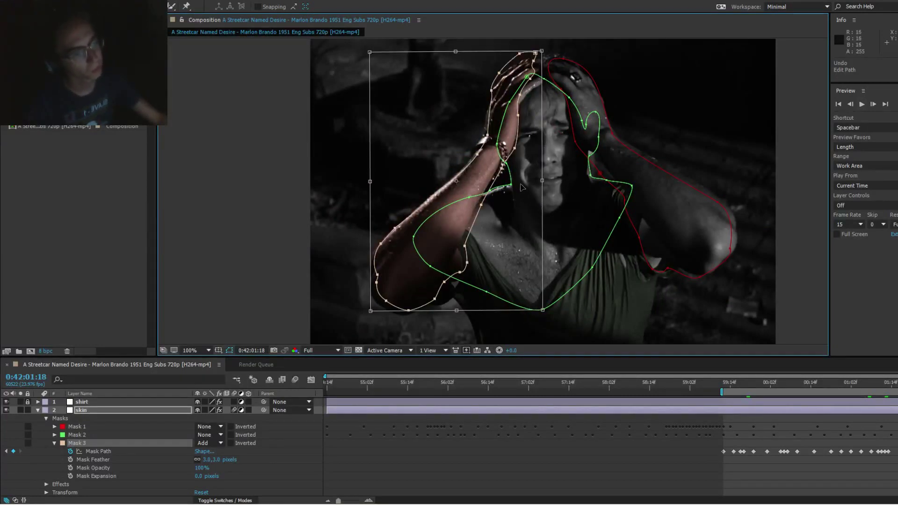
Step: Free-transform Mask 3 by -10, -3.5 with a -0.5° rotation to follow the arm at 0:42:01:18
mouse_move(521, 184)
left_mouse_down()
mouse_move(512, 188)
mouse_move(517, 182)
left_mouse_up()
left_click_drag(445, 236, 458, 224)
double_click(466, 206)
Step: Refit Mask 3's points around the armpit, where the upper arm meets the shirt, at 0:42:01:18
scroll(463, 206, "up", 2)
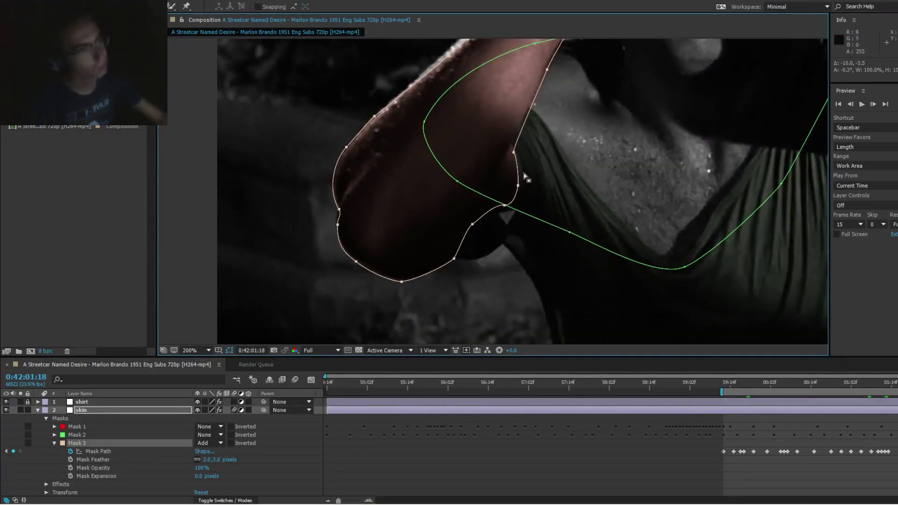
scroll(514, 192, "up", 2)
mouse_move(502, 160)
left_mouse_down()
mouse_move(502, 144)
mouse_move(506, 165)
left_mouse_up()
key("ctrl+z")
left_click(502, 160)
left_click_drag(504, 157, 502, 144)
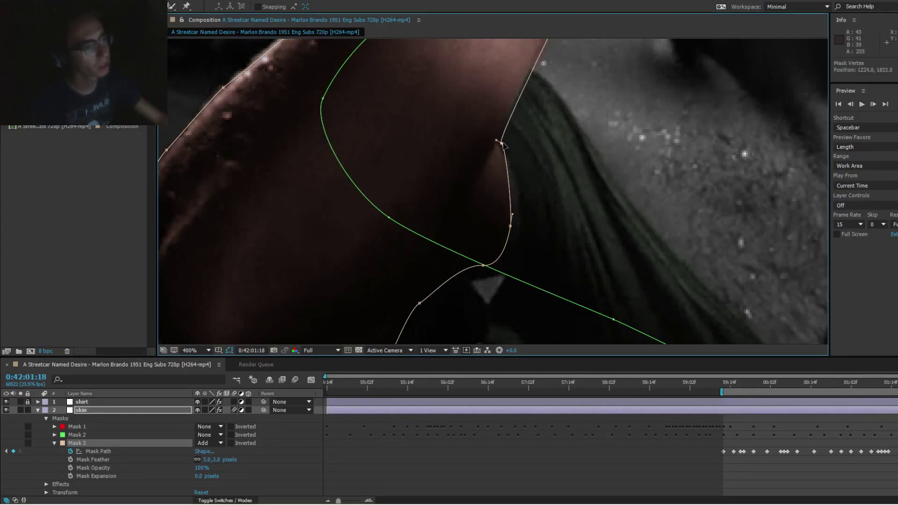
left_click_drag(510, 226, 538, 154)
left_click_drag(515, 197, 532, 209)
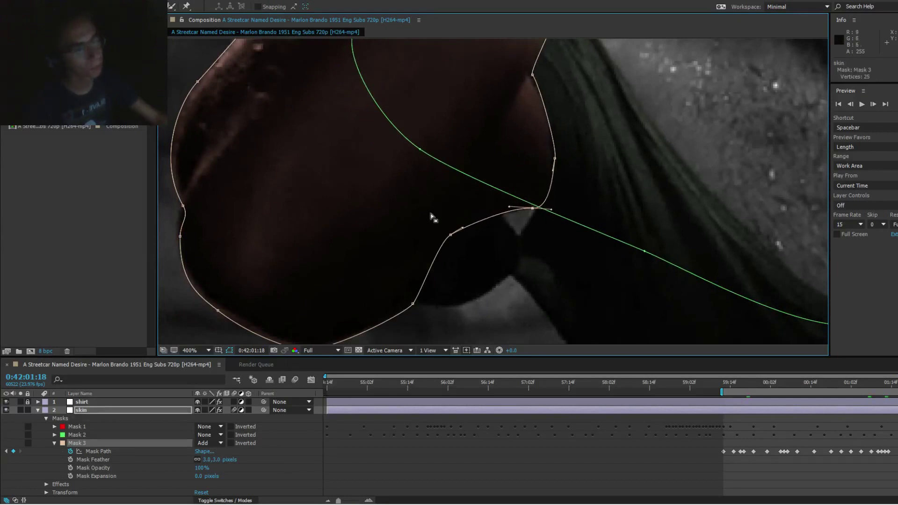
Step: Refit Mask 3 to the underside and outer contour of the elbow at 0:42:01:18
left_click_drag(364, 256, 447, 163)
left_click_drag(387, 253, 397, 251)
left_click_drag(302, 217, 312, 215)
left_click_drag(288, 130, 306, 229)
left_click(304, 272)
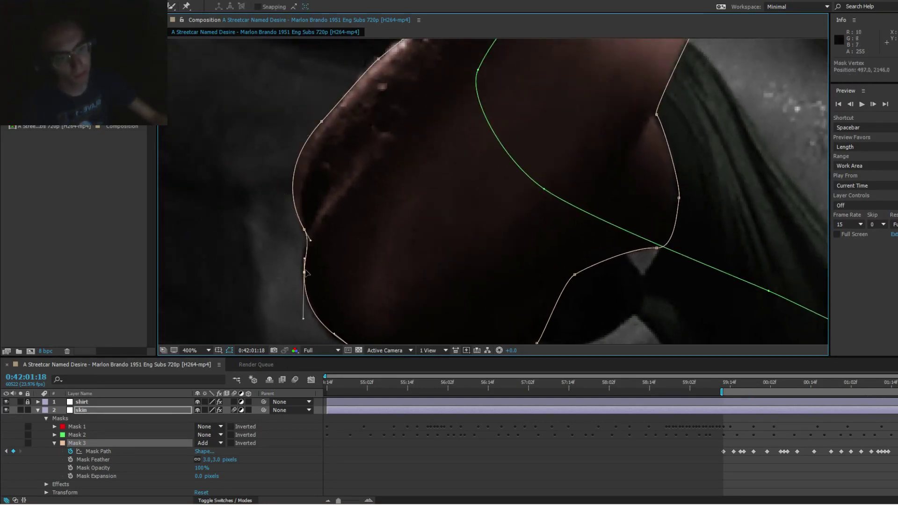
left_click_drag(305, 272, 303, 272)
left_click_drag(321, 121, 333, 112)
left_click_drag(277, 181, 286, 181)
Step: Move Mask 3's points out to the bright upper edge of the forearm, up to the bracelet
left_click_drag(382, 168, 319, 286)
scroll(396, 143, "up", 3)
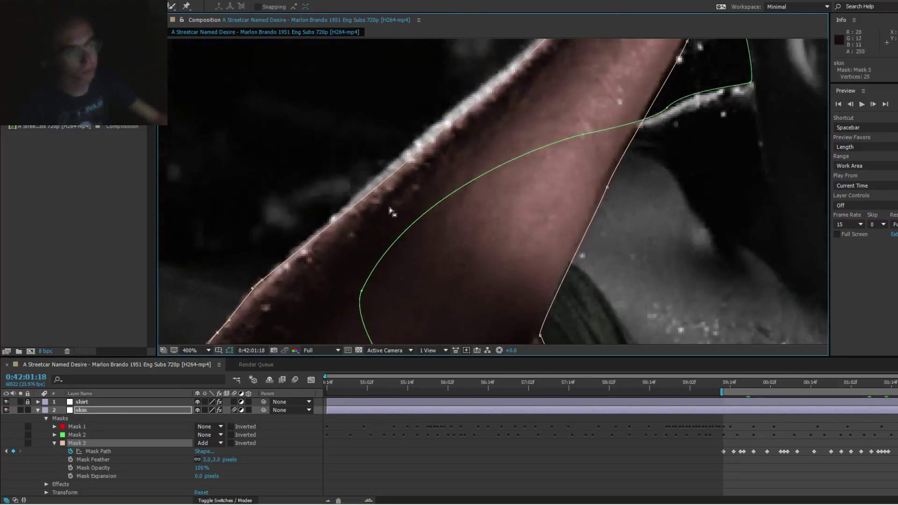
left_click_drag(412, 155, 407, 150)
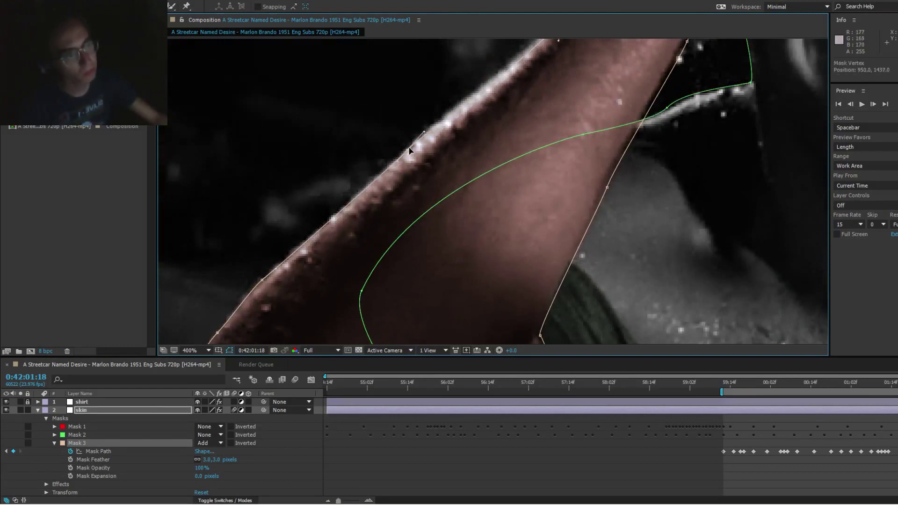
left_click_drag(477, 138, 424, 204)
scroll(423, 204, "up", 4)
scroll(423, 204, "right", 2)
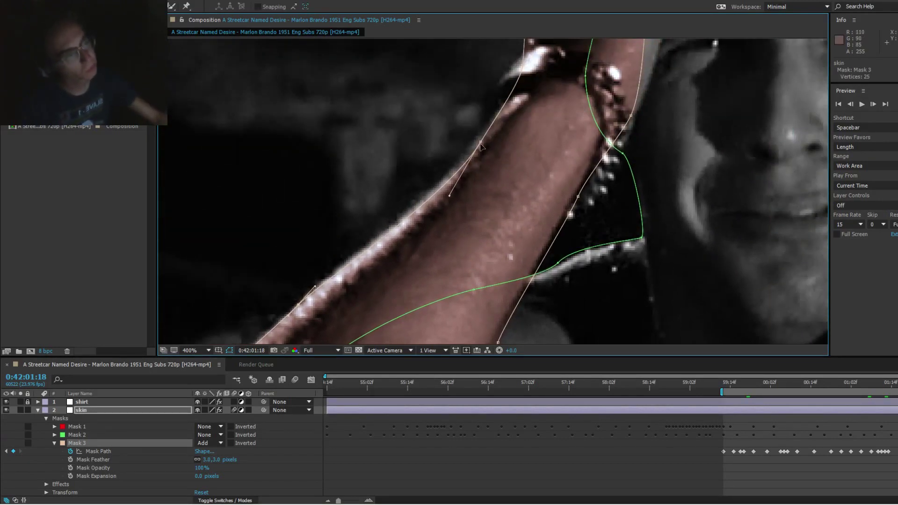
Step: Fit Mask 3 to the back of the hand, the knuckles and the topmost fingertip at 0:42:01:18
scroll(426, 226, "right", 6)
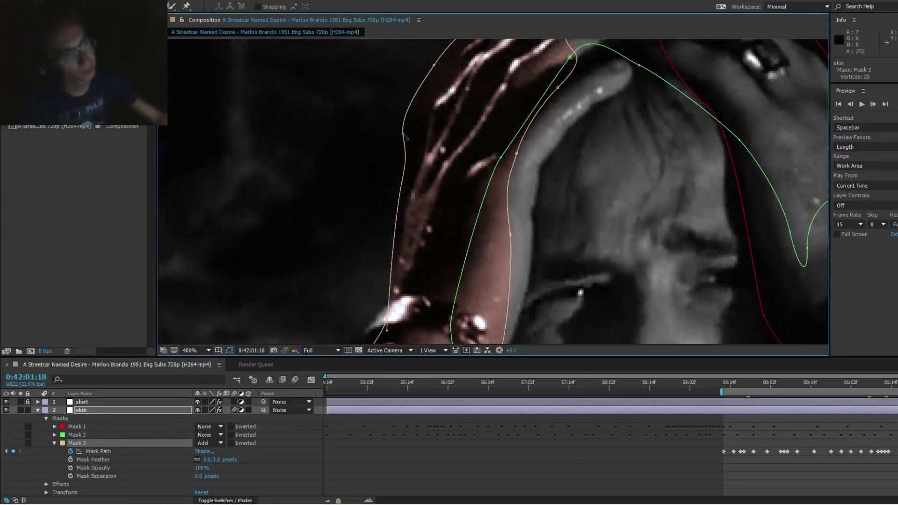
left_click_drag(405, 137, 427, 106)
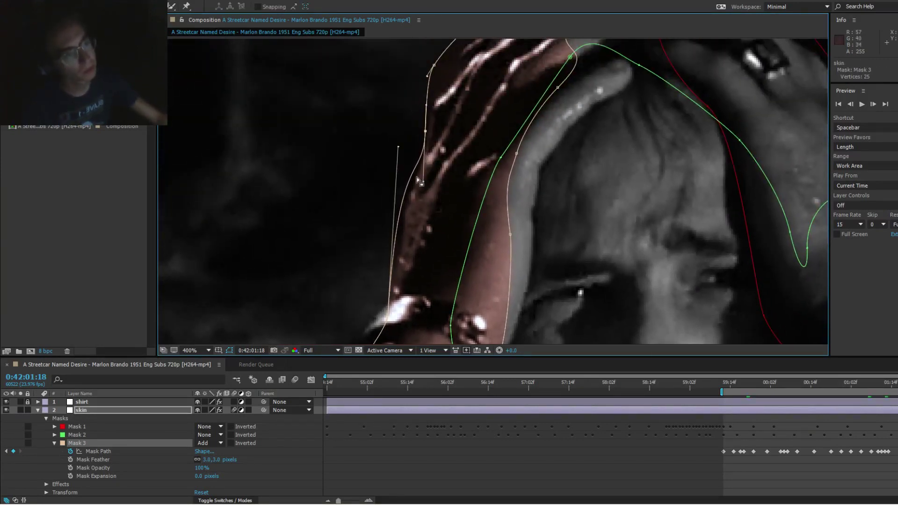
left_click_drag(398, 146, 409, 148)
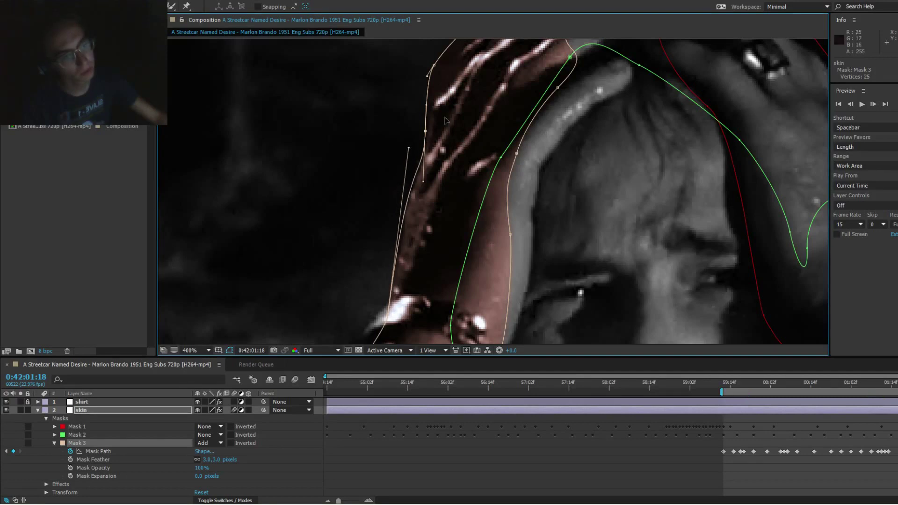
left_click_drag(437, 83, 340, 219)
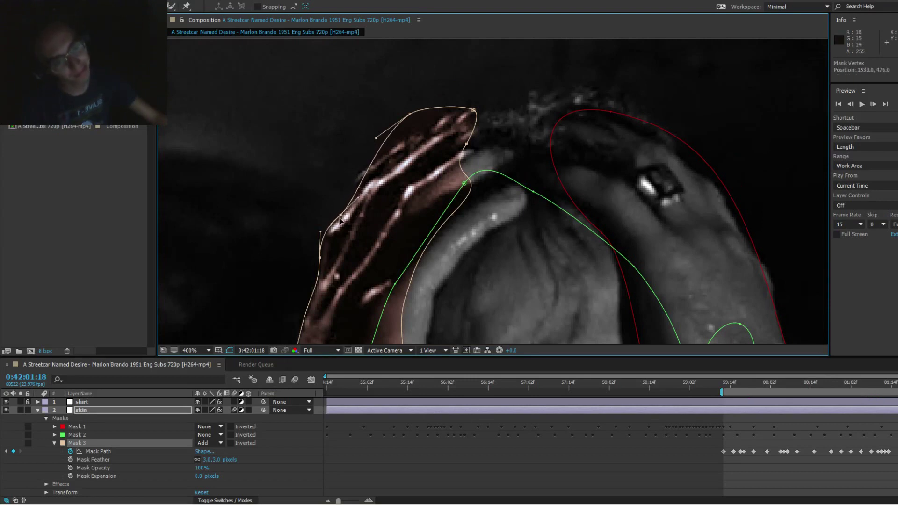
left_click_drag(410, 115, 401, 151)
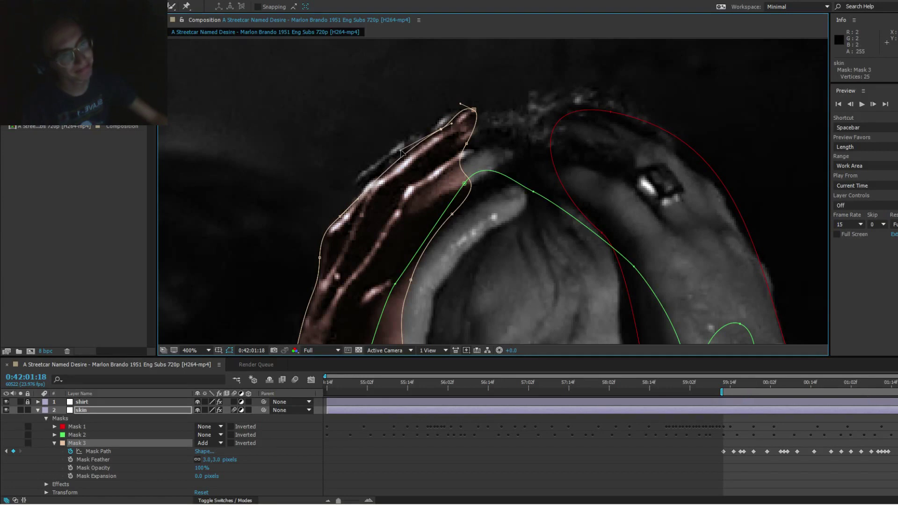
left_click_drag(474, 110, 489, 128)
Step: Move Mask 3's inner hand points out to the edge of the palm beside the forehead
scroll(543, 122, "down", 1)
left_click_drag(485, 236, 495, 164)
scroll(461, 181, "up", 1)
left_click_drag(431, 133, 455, 151)
left_click_drag(424, 215, 447, 237)
left_click_drag(441, 185, 446, 186)
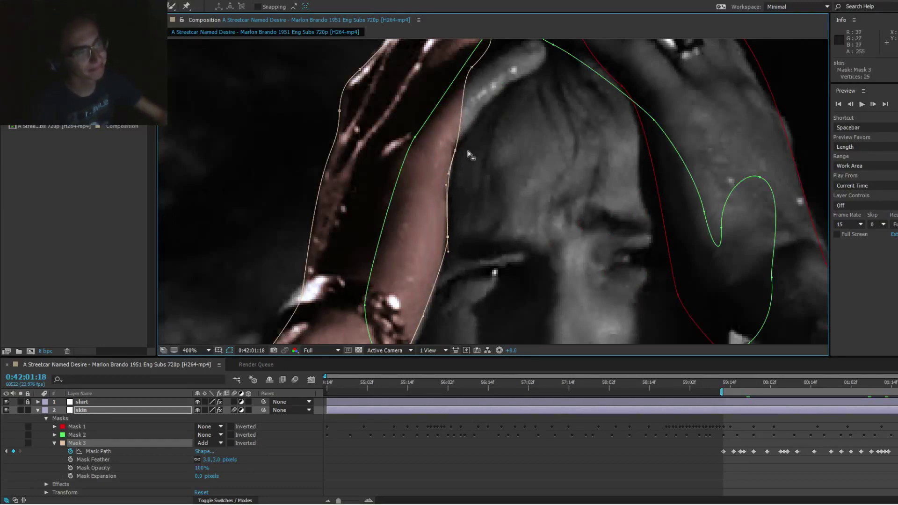
Step: Refit Mask 3 to the inner wrist, then check its fit along the arm and at the fingertips
left_click_drag(460, 241, 487, 130)
left_click_drag(439, 234, 444, 234)
left_click_drag(384, 332, 425, 199)
left_click_drag(368, 321, 417, 165)
scroll(421, 206, "down", 1)
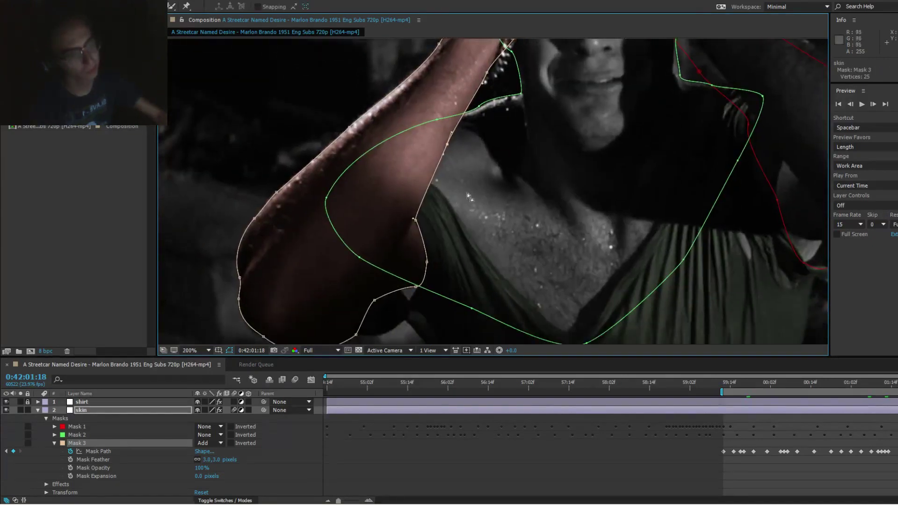
scroll(476, 155, "down", 2)
scroll(453, 192, "up", 4)
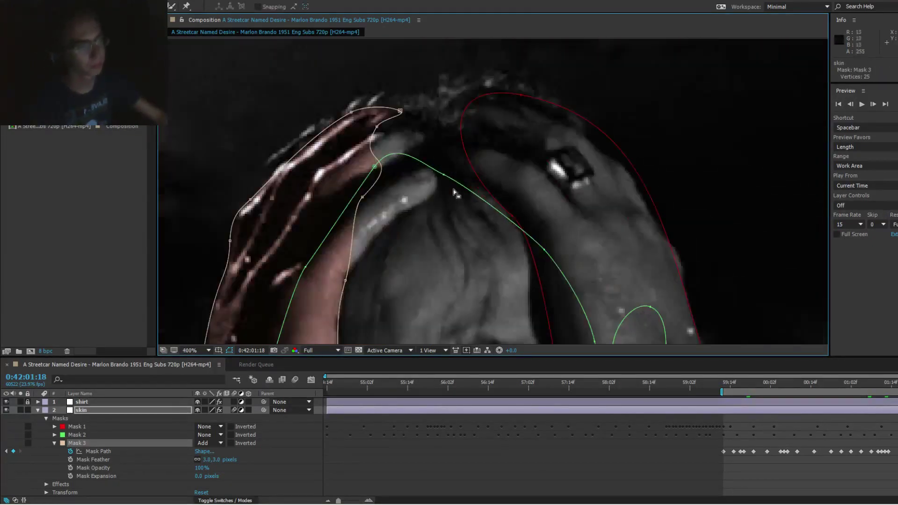
Step: Reshape Mask 3's inner hand edge around the thumb and the index fingertip at 0:42:01:18
left_click_drag(361, 198, 447, 186)
left_click_drag(376, 125, 427, 141)
left_click_drag(496, 185, 465, 156)
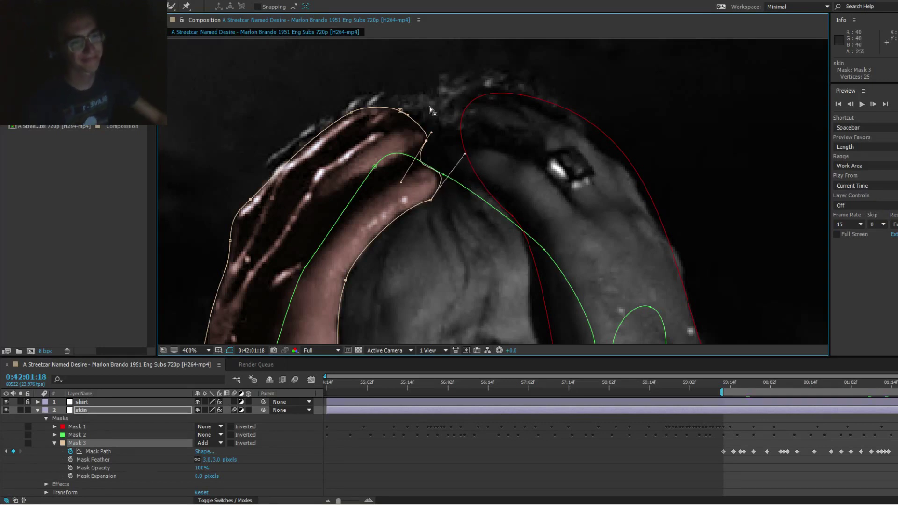
Step: Check the skin colour's fit from the hand down to the elbow without mask outlines, stepping back from 0:42:01:18 to 0:42:01:15
scroll(395, 124, "down", 2)
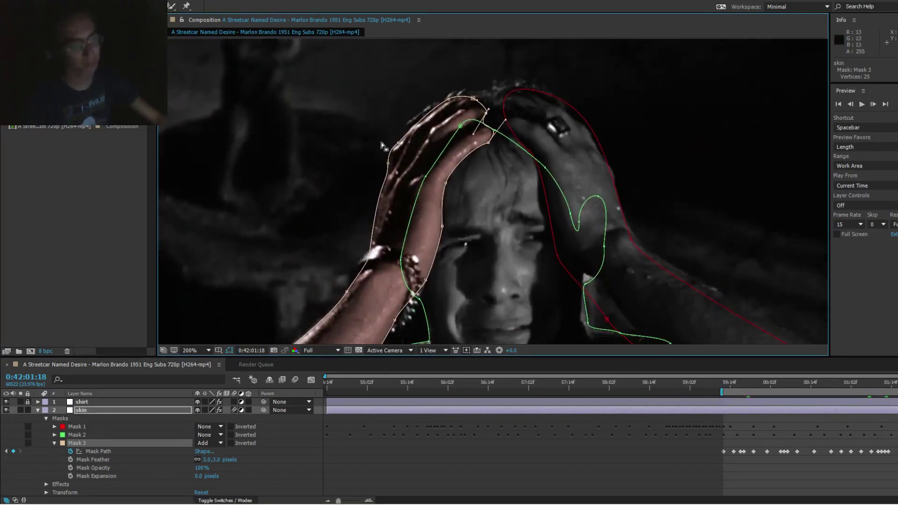
key("F2")
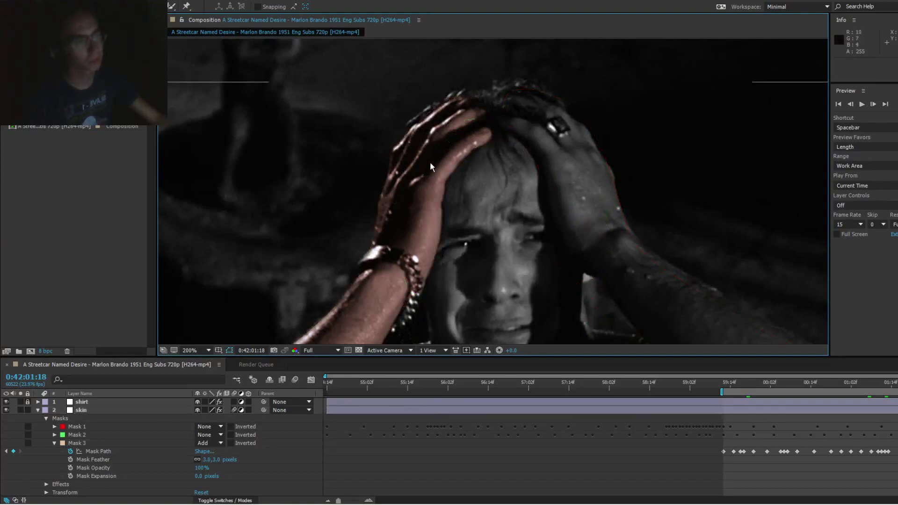
left_click_drag(406, 171, 416, 149)
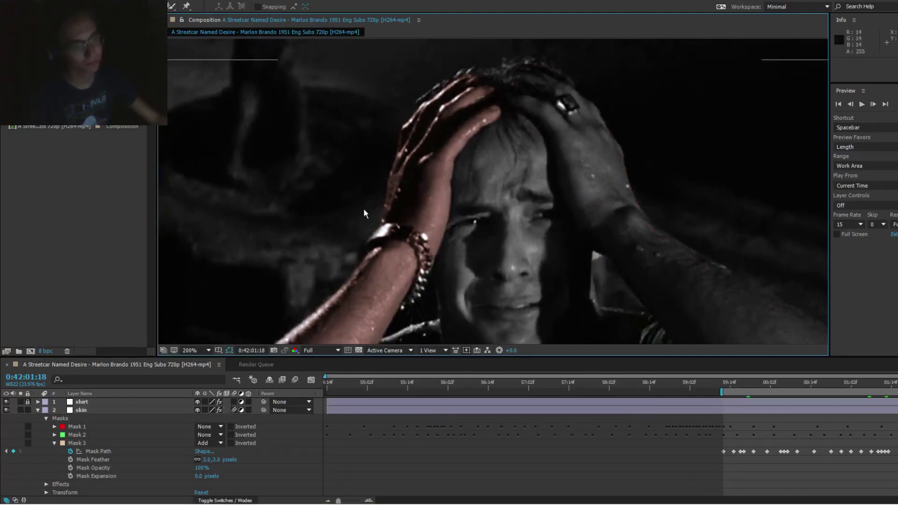
scroll(363, 209, "down", 5)
scroll(484, 187, "up", 5)
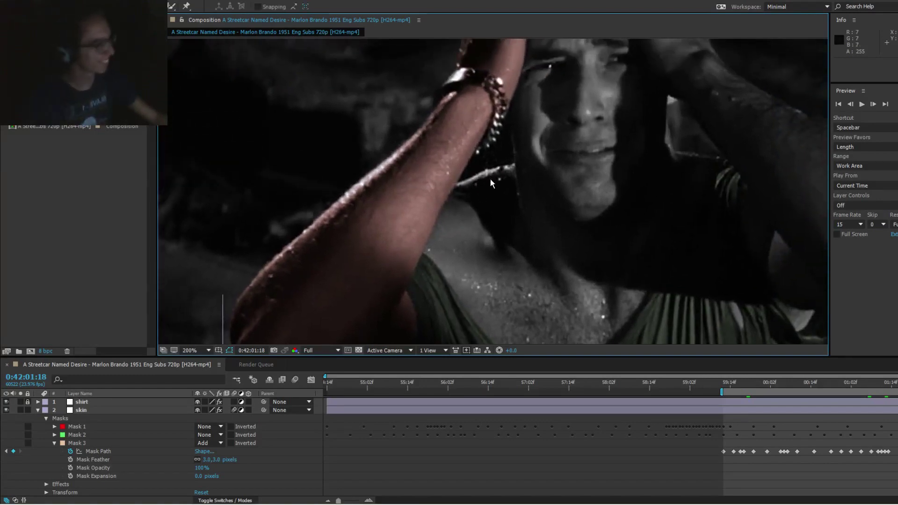
key("Page_Up")
key("Page_Up")
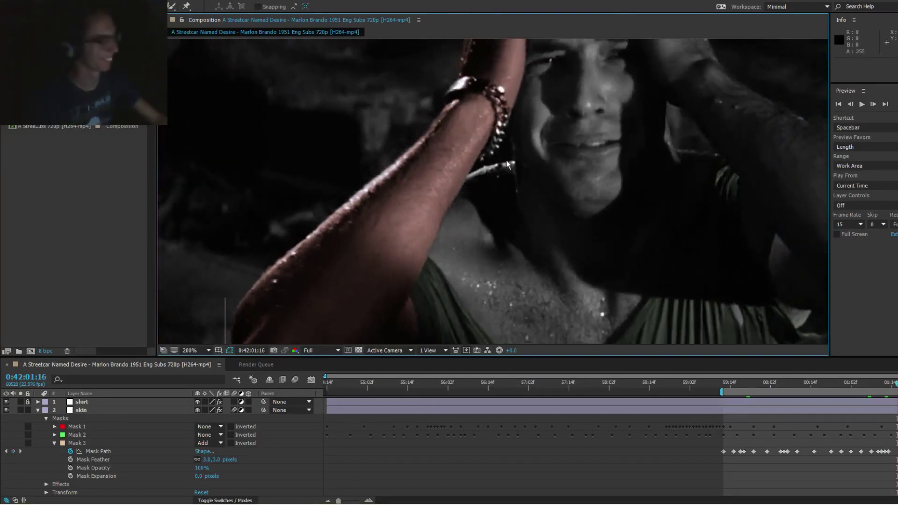
scroll(482, 128, "down", 5)
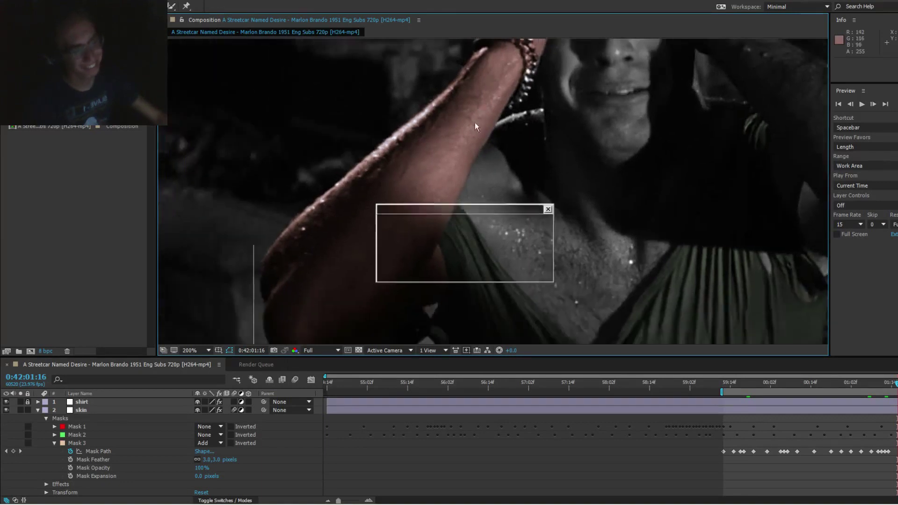
key("Page_Up")
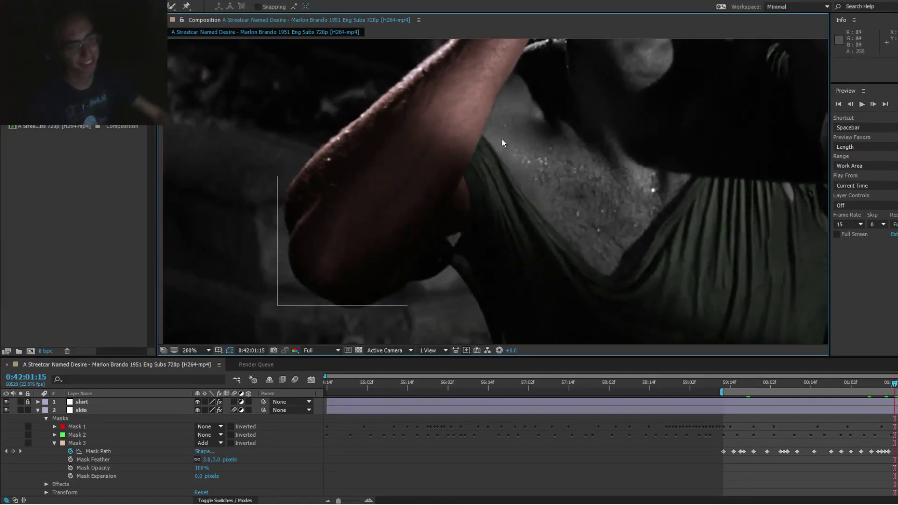
Step: Fit Mask 3's lower points to the bottom edge of the elbow at 0:42:01:16
key("Page_Down")
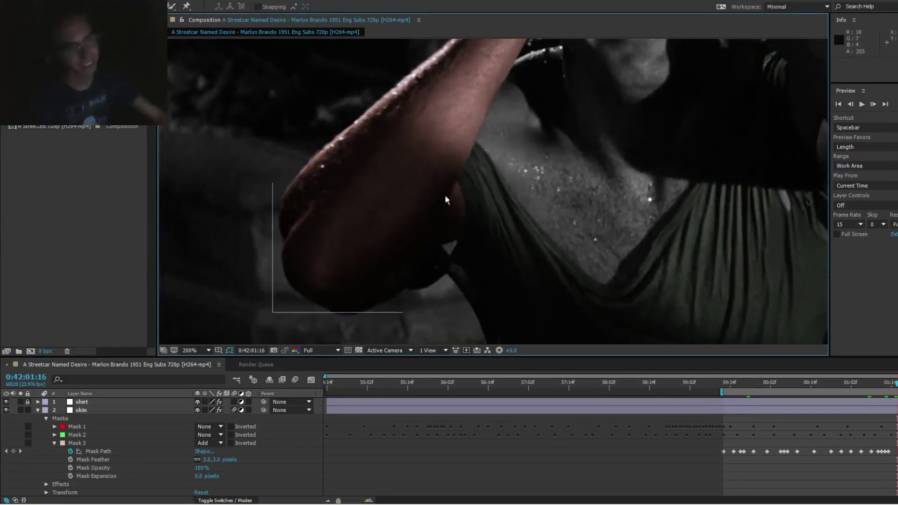
left_click(428, 200)
scroll(364, 293, "up", 4)
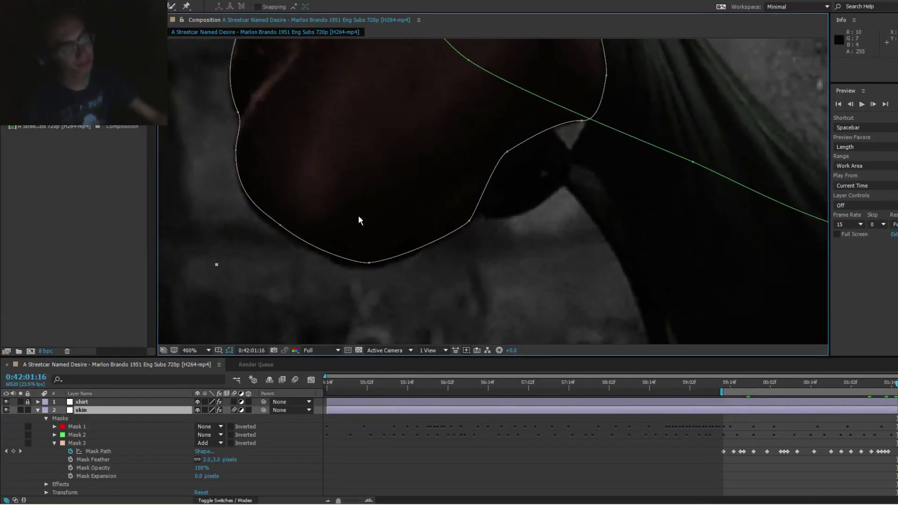
left_click(367, 263)
left_click_drag(369, 263, 367, 268)
left_click_drag(361, 225, 421, 281)
left_click_drag(340, 280, 339, 286)
Step: Tighten Mask 3's points along the bright upper edge of the forearm, up to the bracelet
left_click_drag(388, 192, 347, 295)
left_click_drag(514, 134, 399, 215)
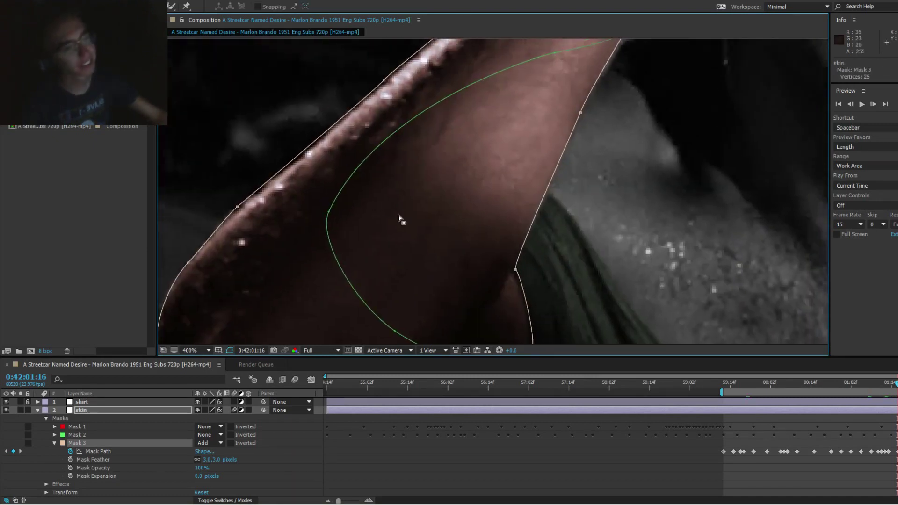
left_click_drag(395, 135, 380, 226)
left_click_drag(370, 171, 373, 172)
left_click_drag(487, 116, 403, 263)
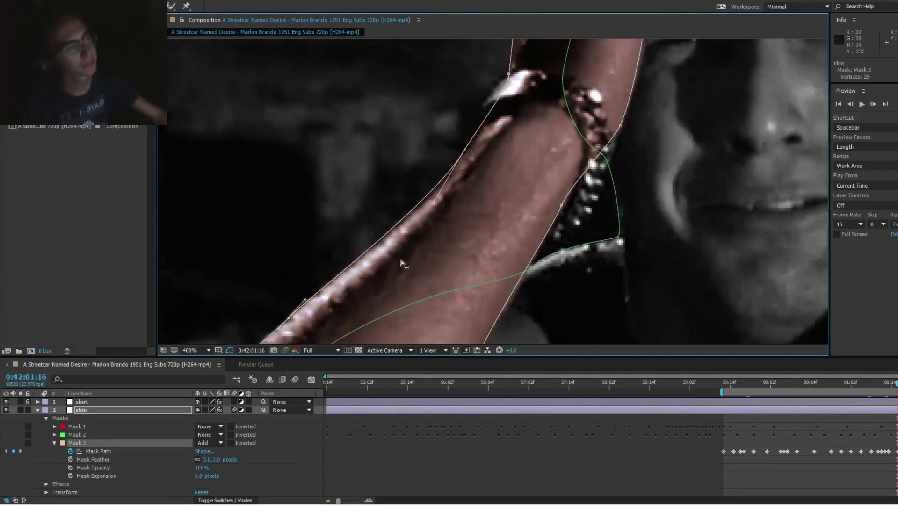
left_click_drag(468, 151, 472, 153)
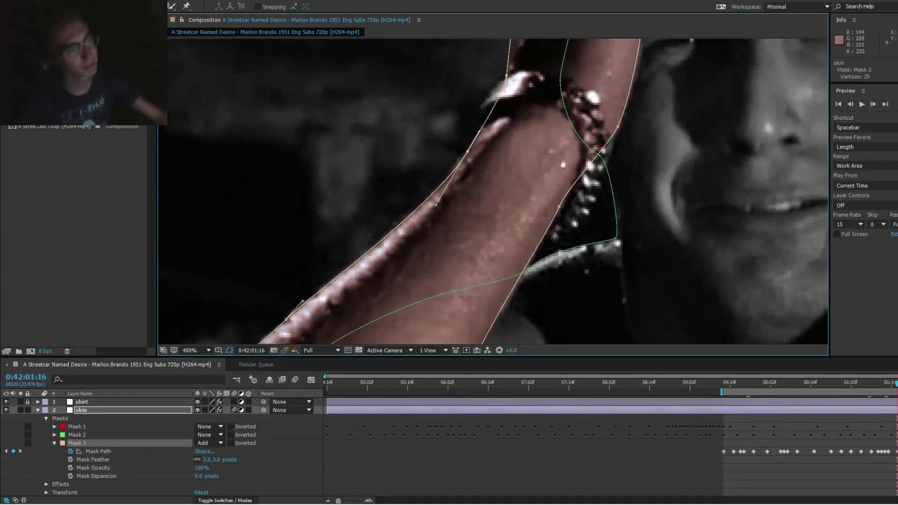
Step: Refit Mask 3 to the knuckles, the back of the hand and the thumb's lower edge at 0:42:01:16
left_click_drag(563, 165, 480, 203)
left_click_drag(519, 123, 465, 230)
left_click_drag(503, 139, 497, 174)
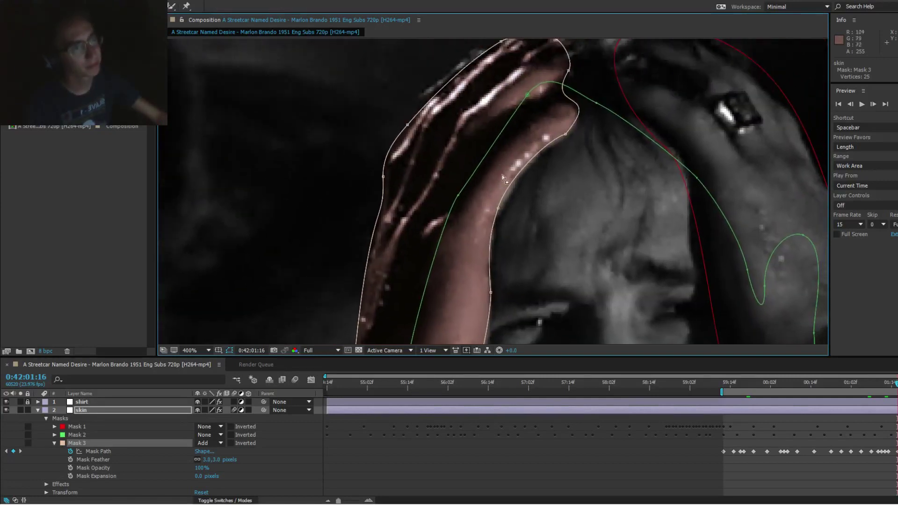
left_click_drag(409, 127, 421, 110)
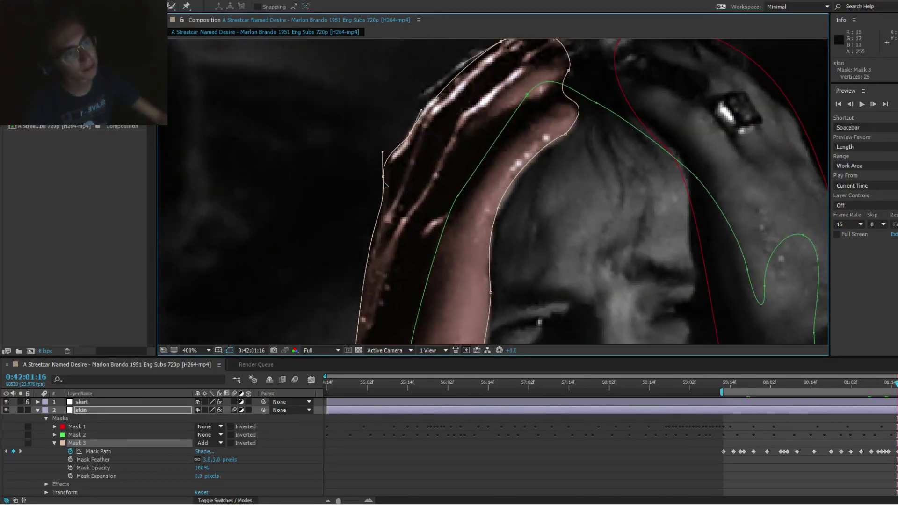
left_click_drag(383, 177, 388, 175)
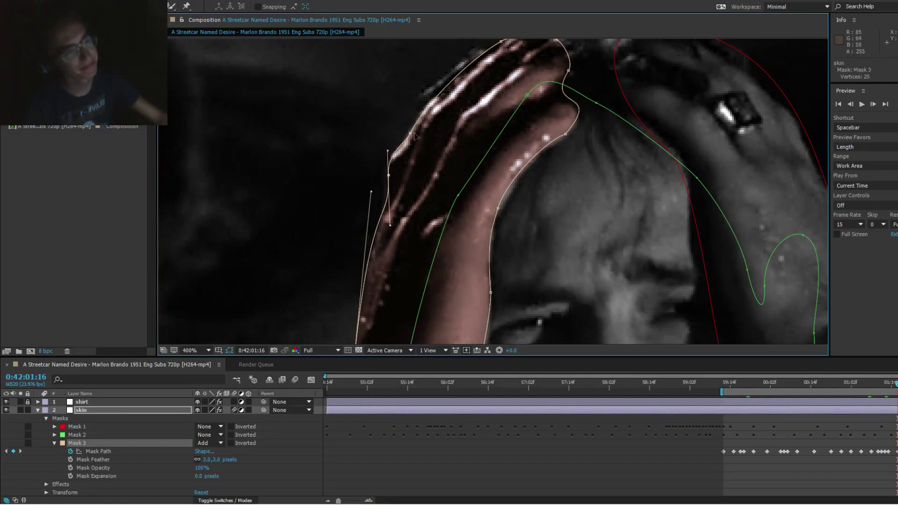
left_click_drag(566, 134, 566, 138)
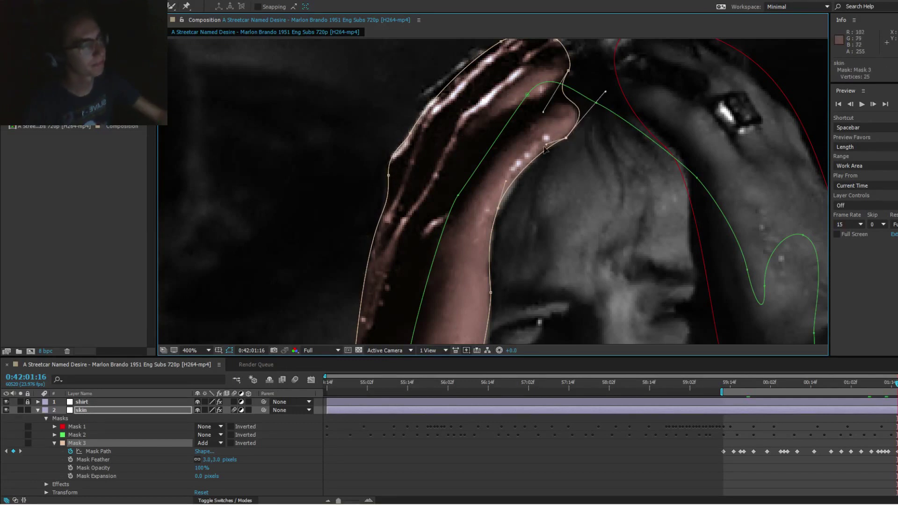
left_click_drag(500, 211, 503, 212)
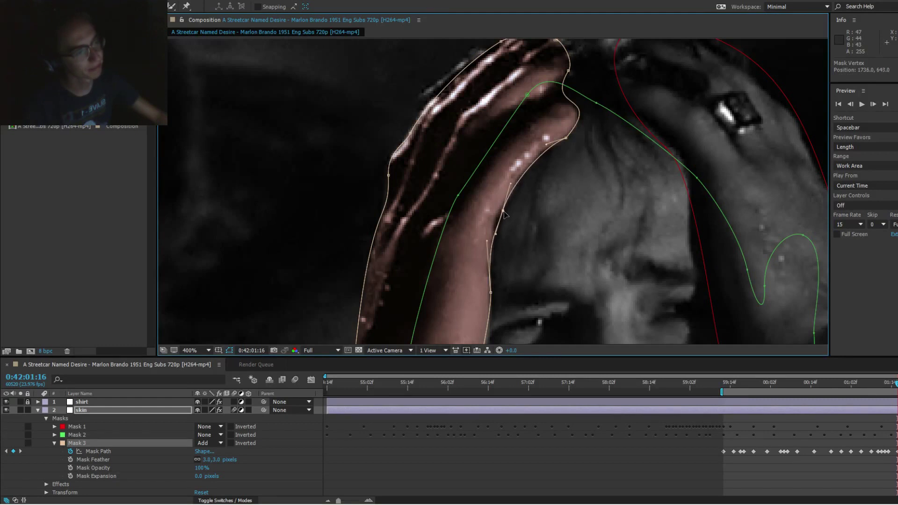
Step: Adjust Mask 3's inner wrist point beside the bracelet to follow the wrist's edge
scroll(496, 217, "down", 5)
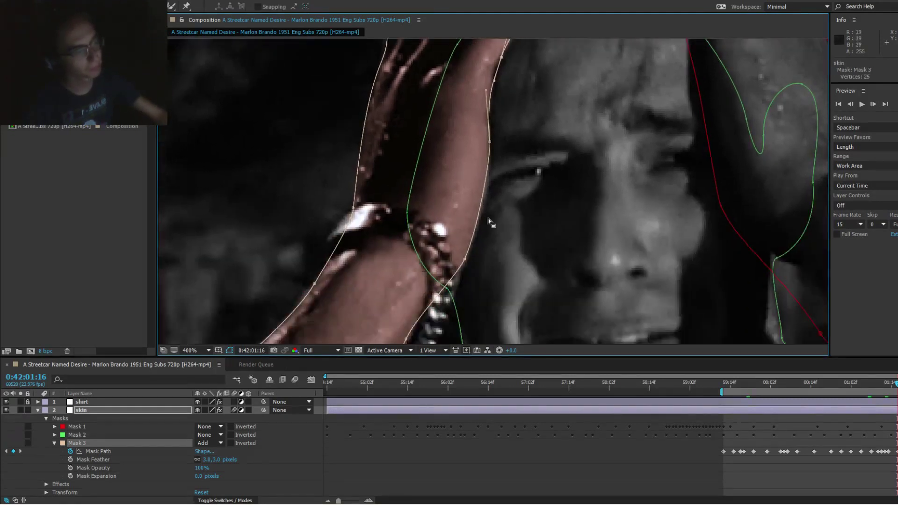
left_click_drag(465, 260, 483, 231)
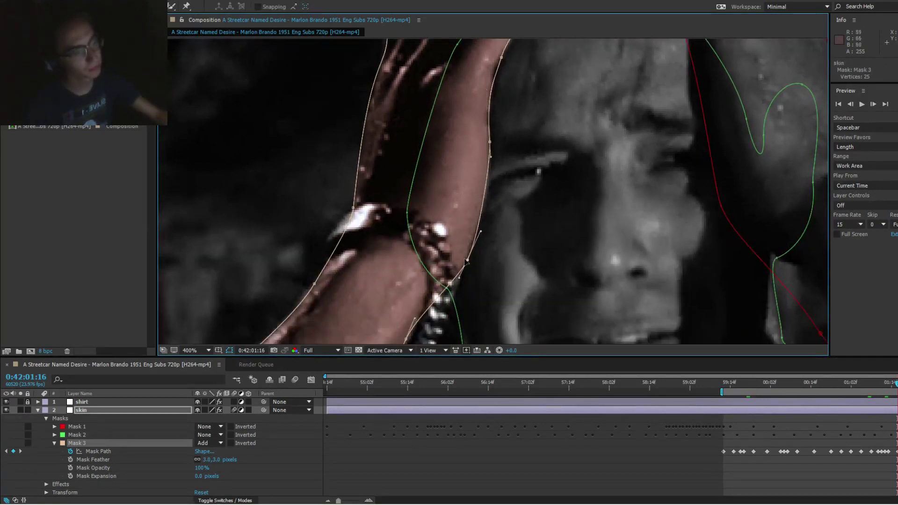
mouse_move(466, 262)
left_mouse_down()
mouse_move(498, 185)
mouse_move(472, 266)
left_mouse_up()
Step: Compare Mask 3's fit around the hand at 0:42:01:16, 0:42:01:20 and 0:42:01:18
left_click_drag(537, 89, 476, 272)
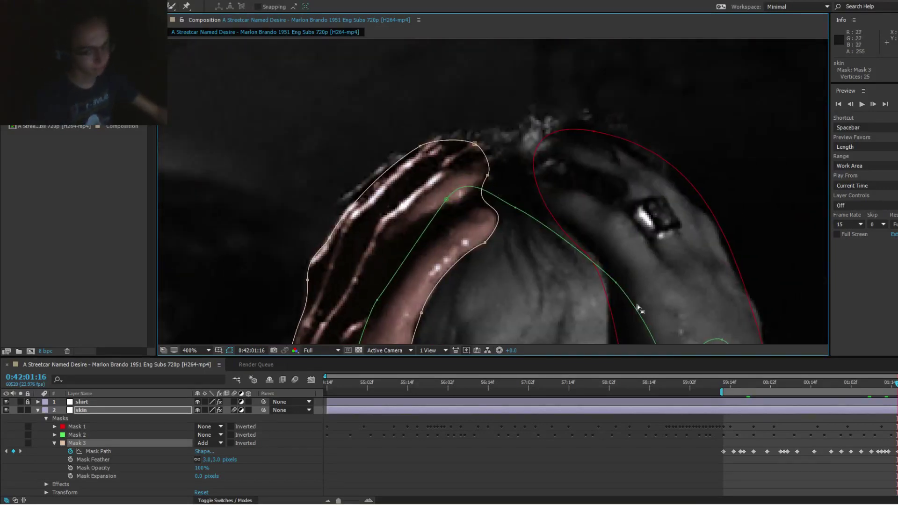
key("Page_Down")
key("Page_Down")
key("Page_Down")
key("Page_Down")
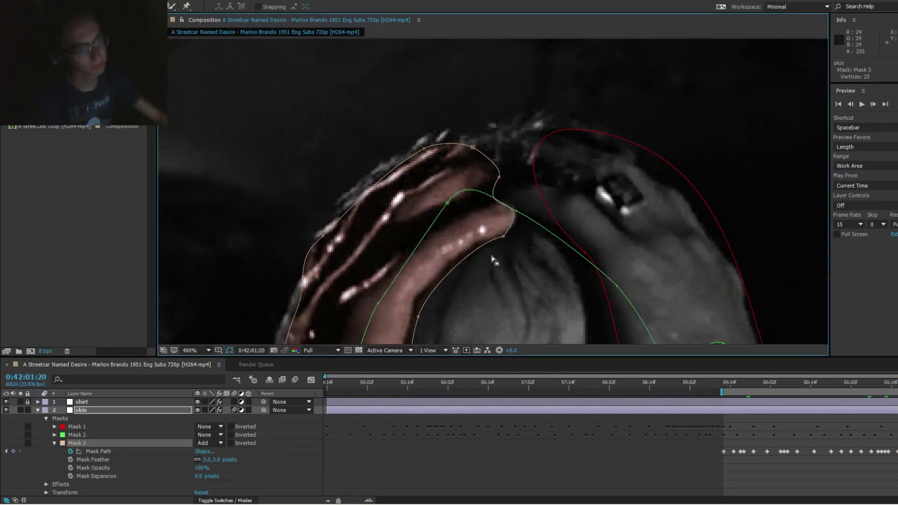
left_click_drag(481, 270, 501, 216)
key("Page_Up")
key("Page_Up")
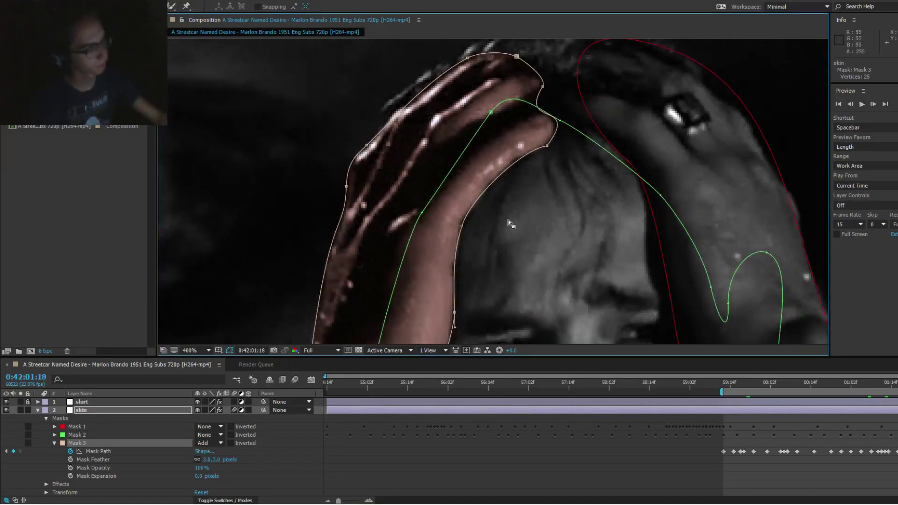
scroll(485, 261, "down", 5)
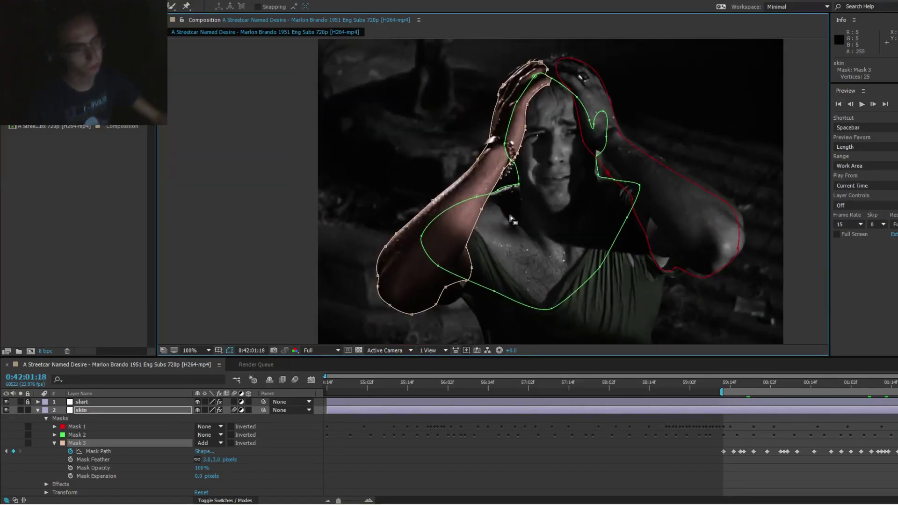
Step: Move the whole of Mask 3 up onto the raised arm at 0:42:01:21 and rotate it -0.9°
key("Page_Down")
key("Page_Down")
key("Page_Down")
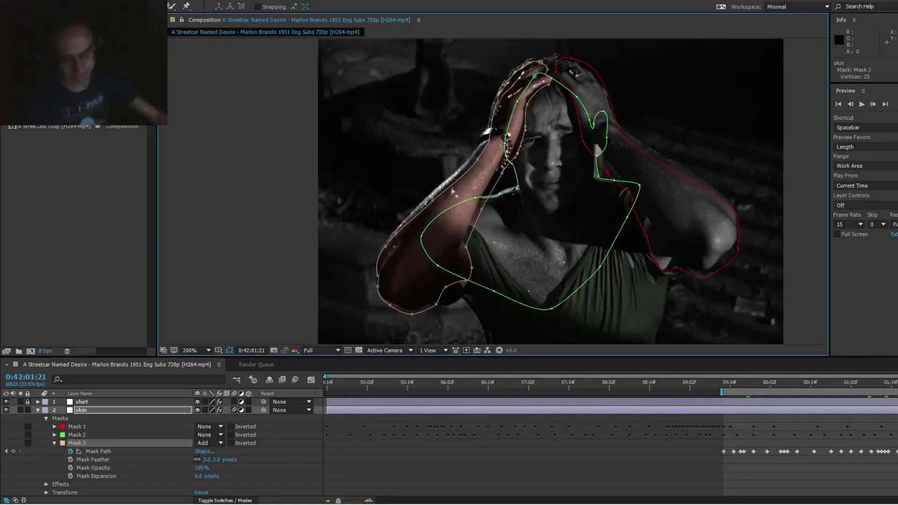
scroll(452, 191, "up", 2)
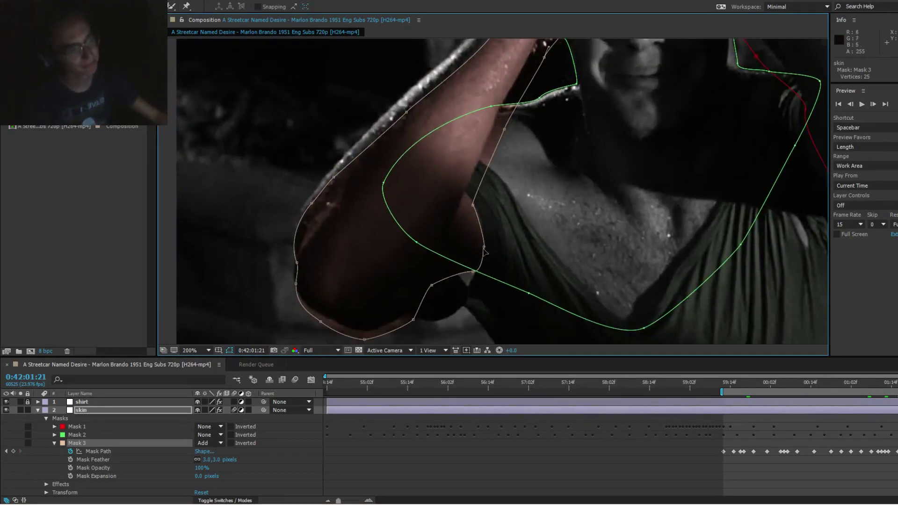
double_click(473, 206)
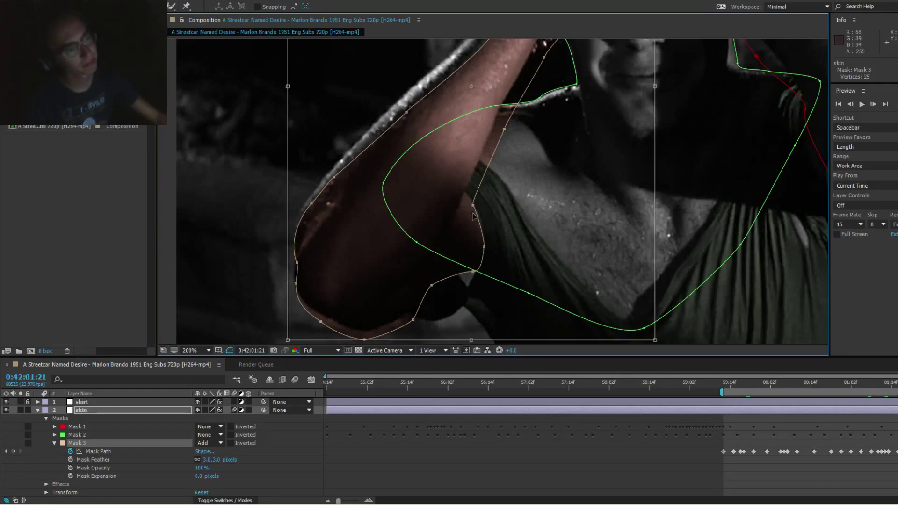
left_click_drag(470, 235, 465, 220)
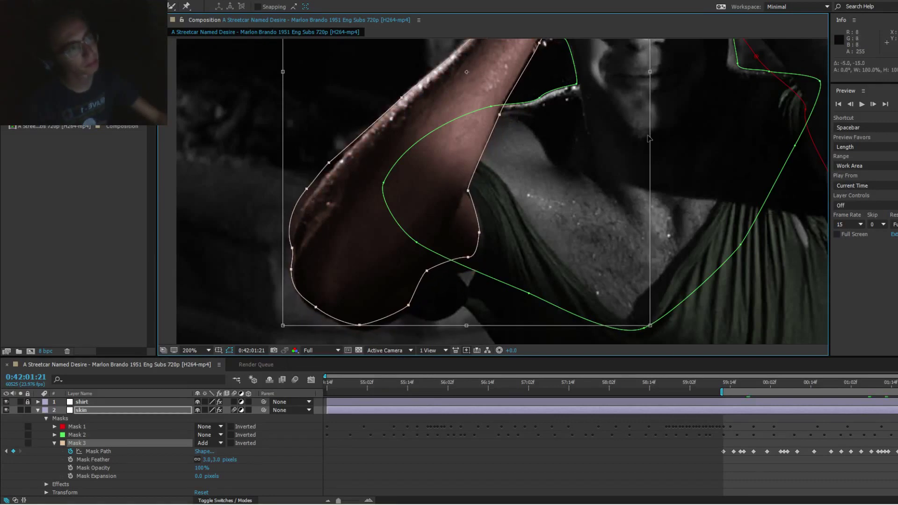
left_click_drag(700, 148, 699, 145)
Step: Nudge the whole of Mask 3 to an offset of -7.5, -14.5 over the arm and apply the transform
key("Up")
key("Up")
key("Up")
key("Up")
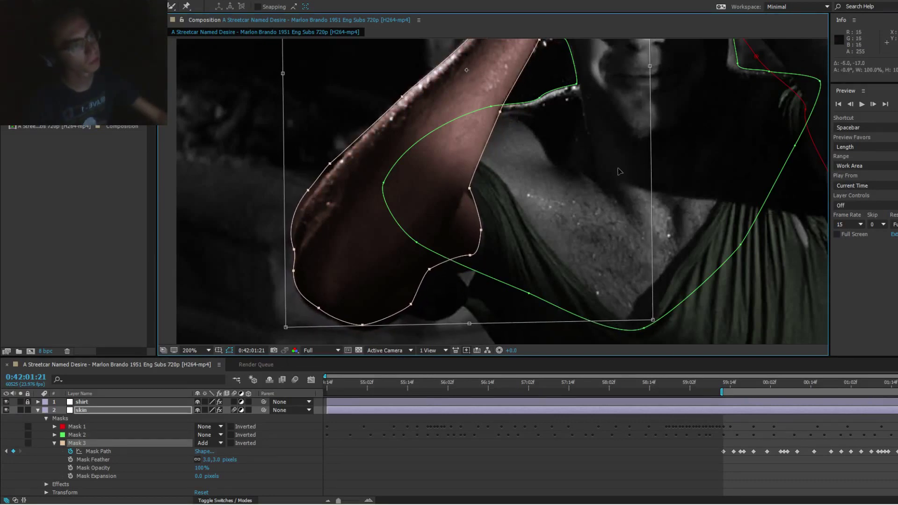
key("Left")
key("Left")
key("Left")
key("Left")
key("Left")
key("Down")
key("Down")
key("Down")
key("Down")
key("Down")
left_click_drag(635, 159, 599, 181)
left_click_drag(558, 259, 606, 111)
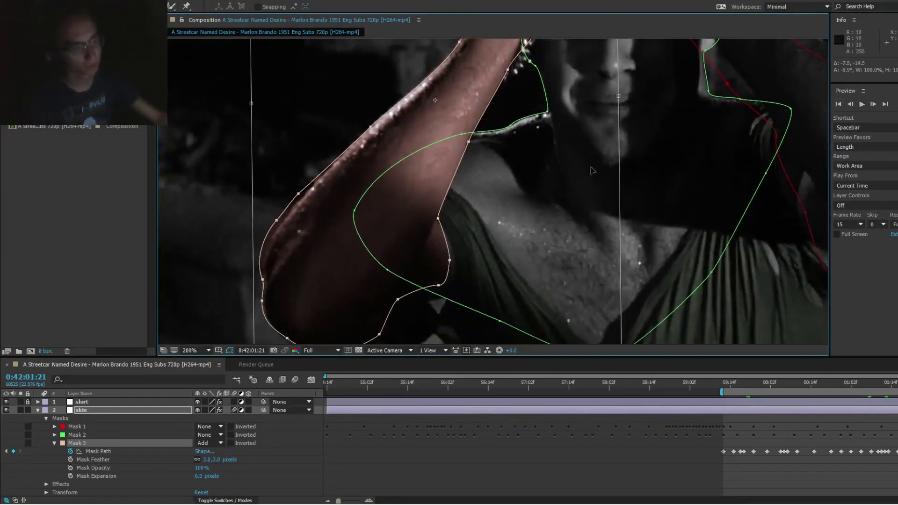
left_click_drag(563, 237, 585, 184)
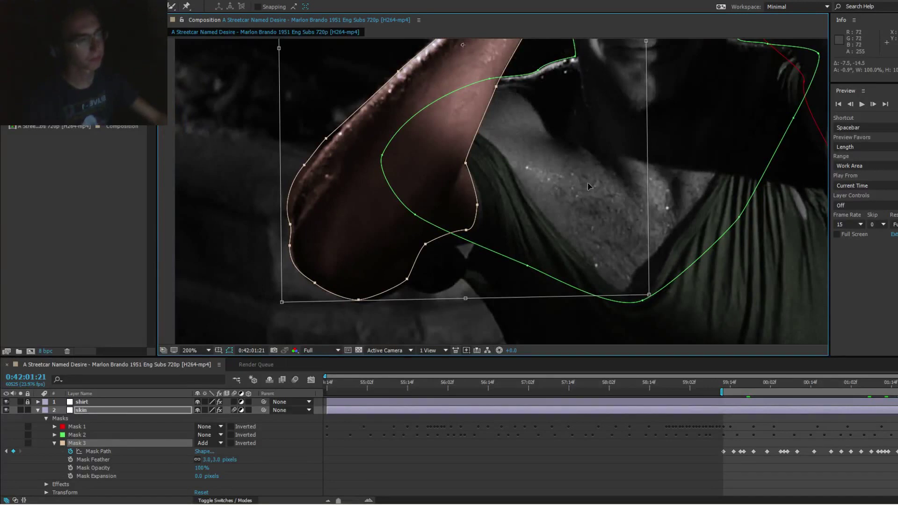
key("Return")
double_click(323, 172)
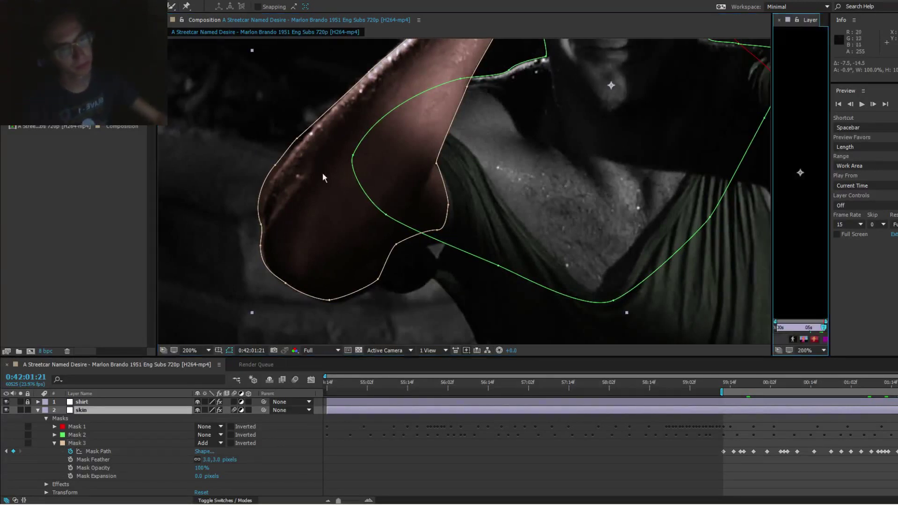
key("ctrl+z")
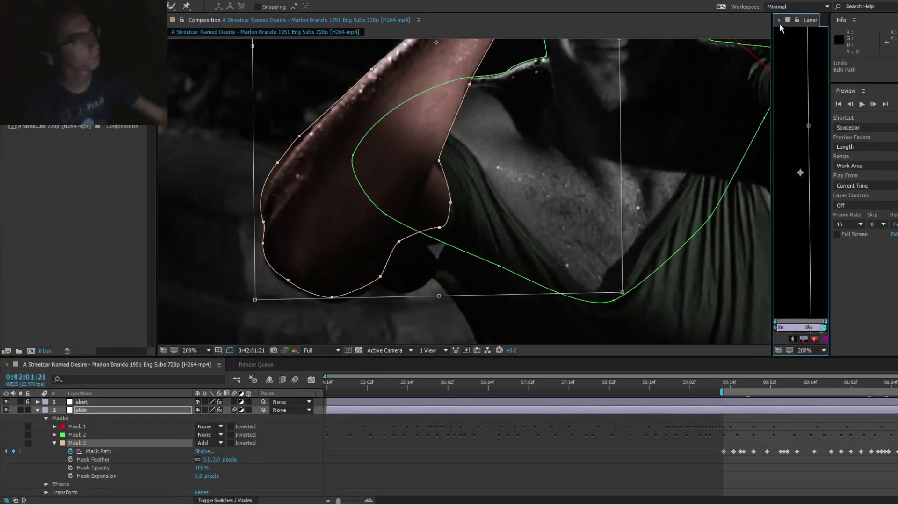
left_click(779, 20)
key("ctrl+z")
Step: Select Mask 3's elbow points together at 0:42:01:21 and shift them slightly down and inward to match the elbow
left_click_drag(402, 183, 444, 153)
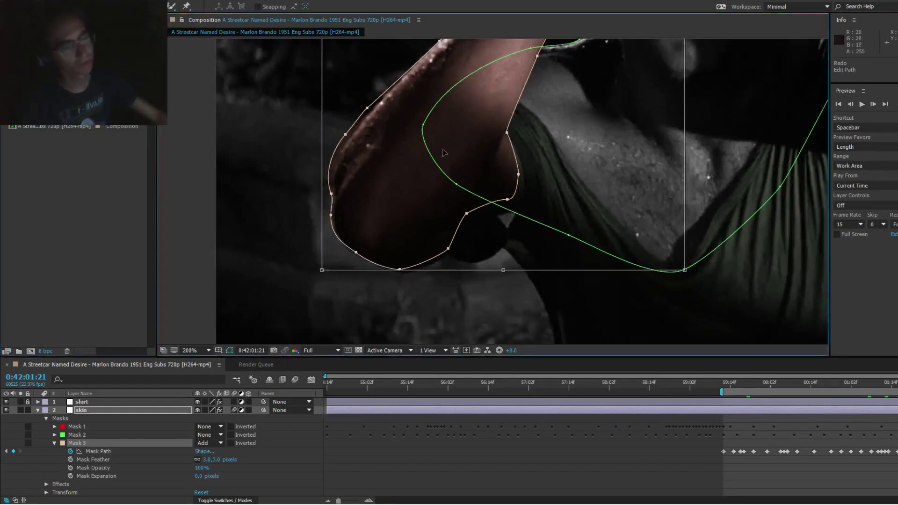
double_click(318, 116)
left_click_drag(307, 99, 489, 288)
left_click_drag(492, 159, 538, 228)
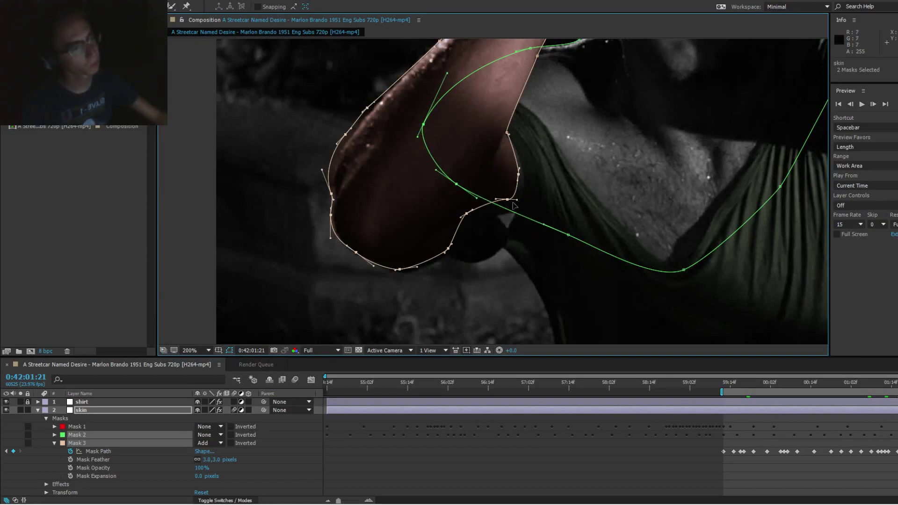
left_click_drag(506, 201, 509, 204)
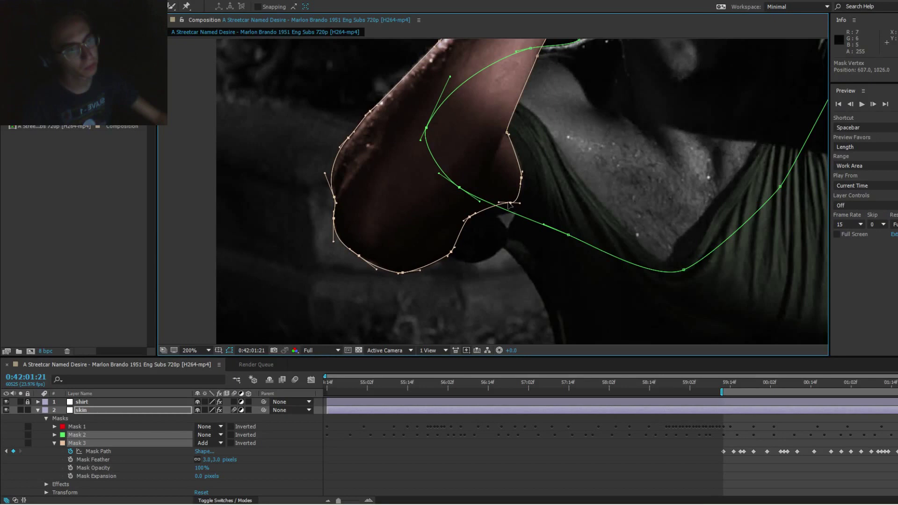
left_click(533, 187)
left_click_drag(523, 193, 526, 179)
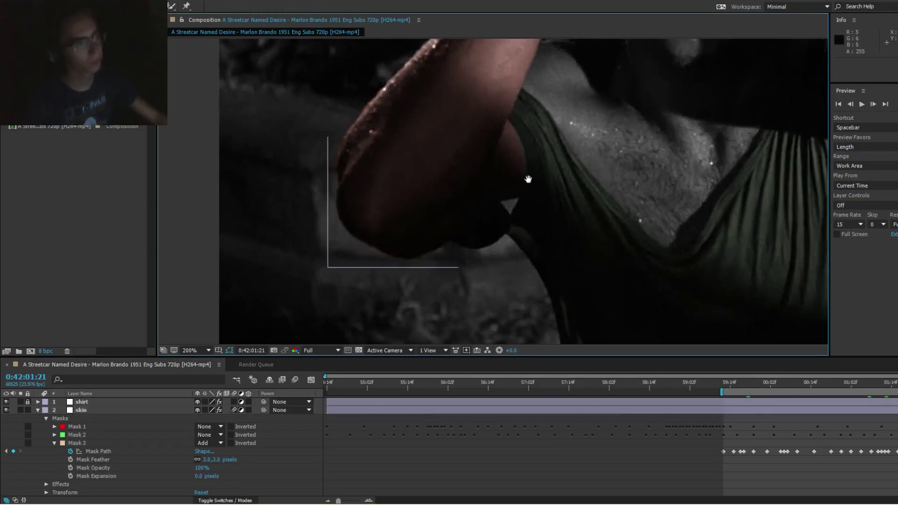
Step: Fit Mask 3's points along the underside of the arm and beside the green shirt to the skin's edge
scroll(538, 176, "up", 2)
left_click(501, 182)
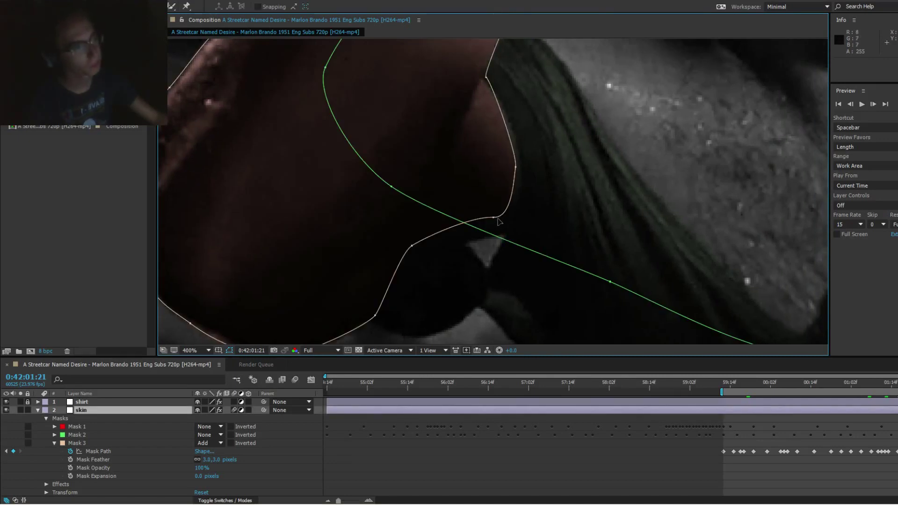
left_click_drag(495, 218, 504, 235)
left_click_drag(516, 167, 525, 142)
left_click_drag(488, 207, 515, 154)
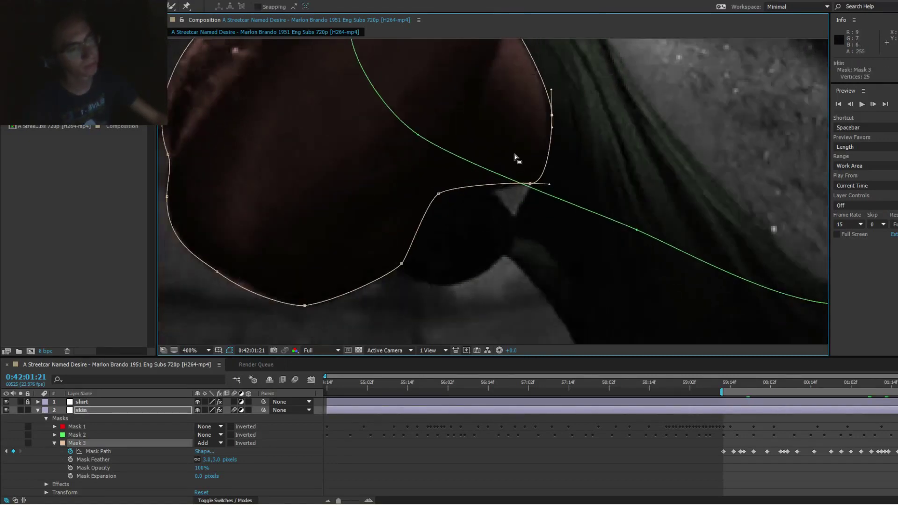
left_click_drag(438, 193, 440, 205)
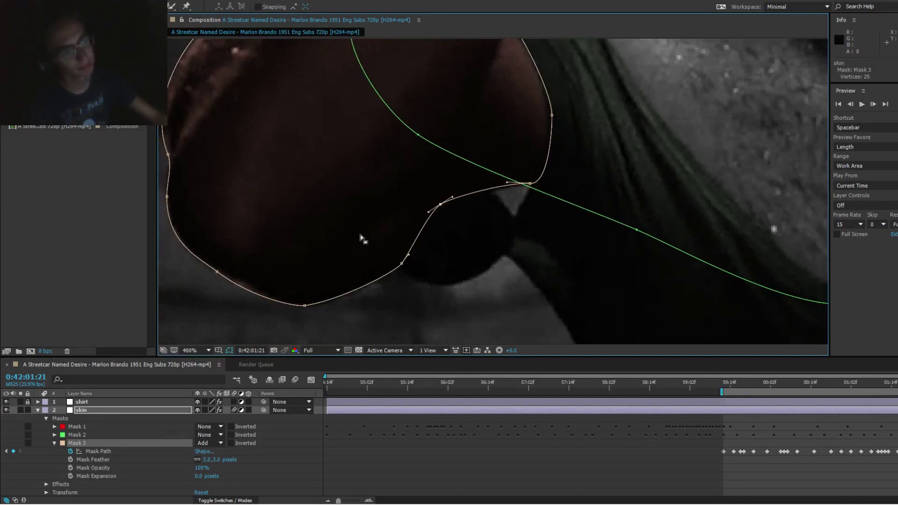
Step: Refine Mask 3's points and curve handles around the bottom and outer side of the elbow
left_click_drag(361, 236, 448, 212)
left_click_drag(307, 245, 309, 244)
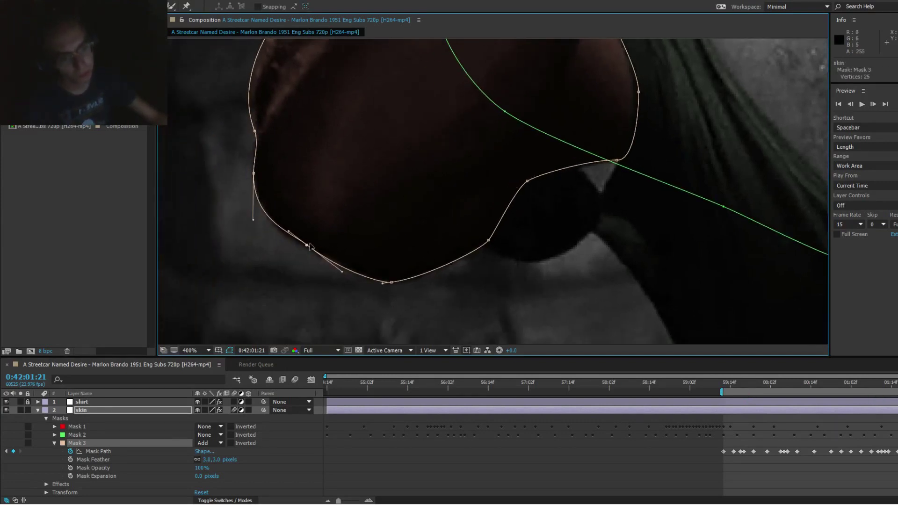
left_click_drag(312, 204, 341, 266)
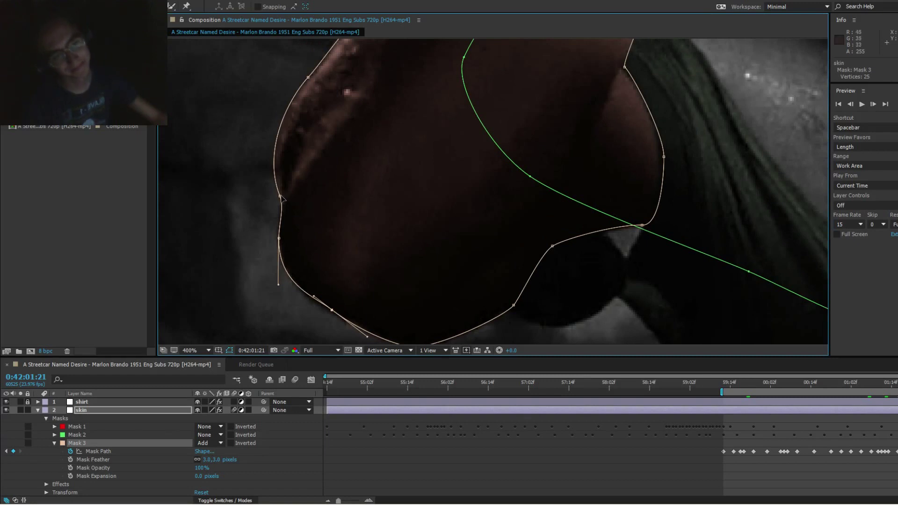
left_click_drag(282, 198, 296, 181)
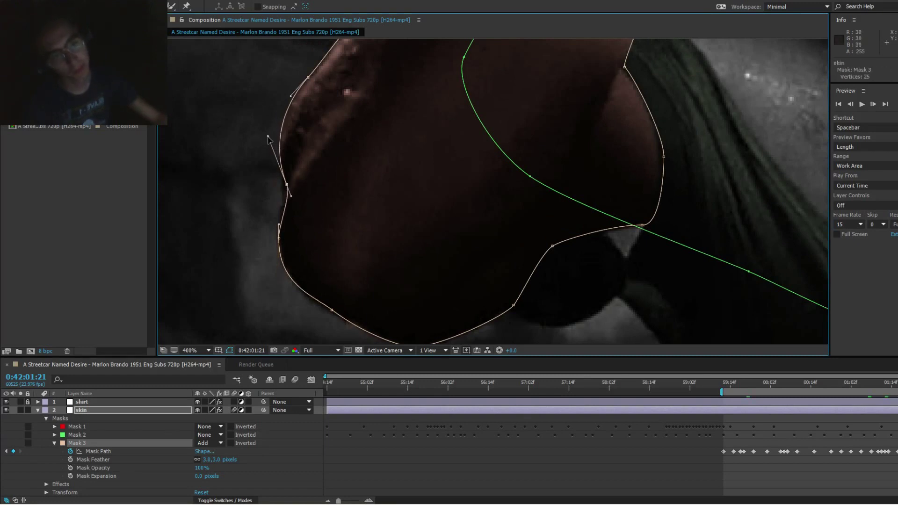
left_click_drag(268, 137, 280, 139)
left_click_drag(286, 185, 294, 182)
scroll(300, 199, "up", 4)
left_click_drag(336, 123, 341, 121)
Step: Adjust Mask 3's inner edge from the bracelet up along the side of the hand beside the face
left_click_drag(380, 132, 322, 268)
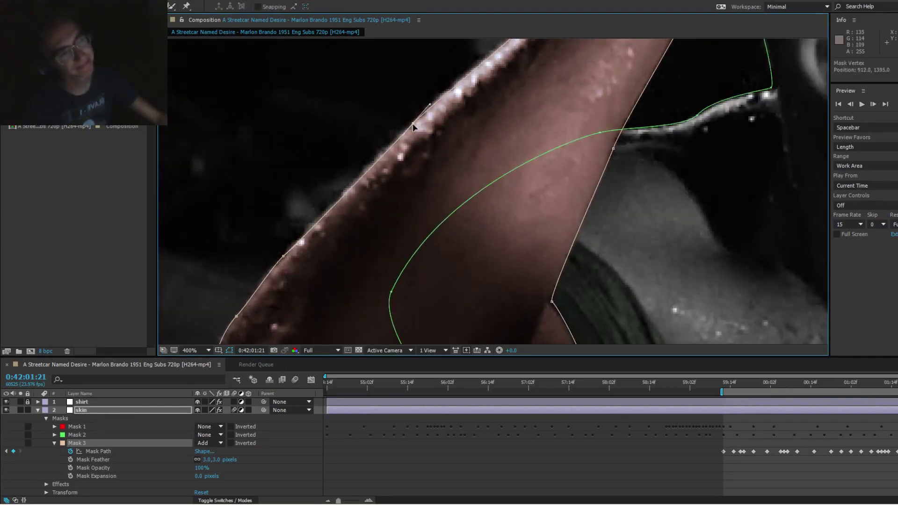
scroll(416, 119, "up", 5)
scroll(450, 182, "up", 3)
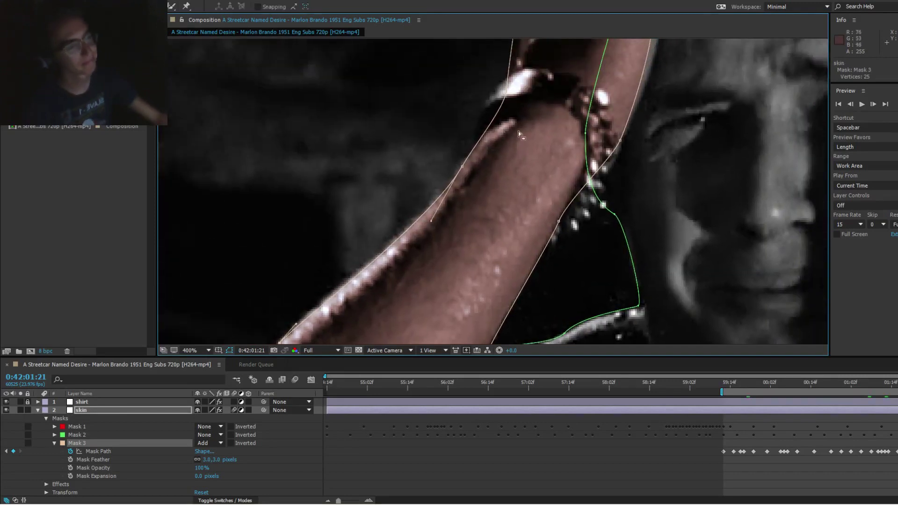
scroll(519, 131, "up", 4)
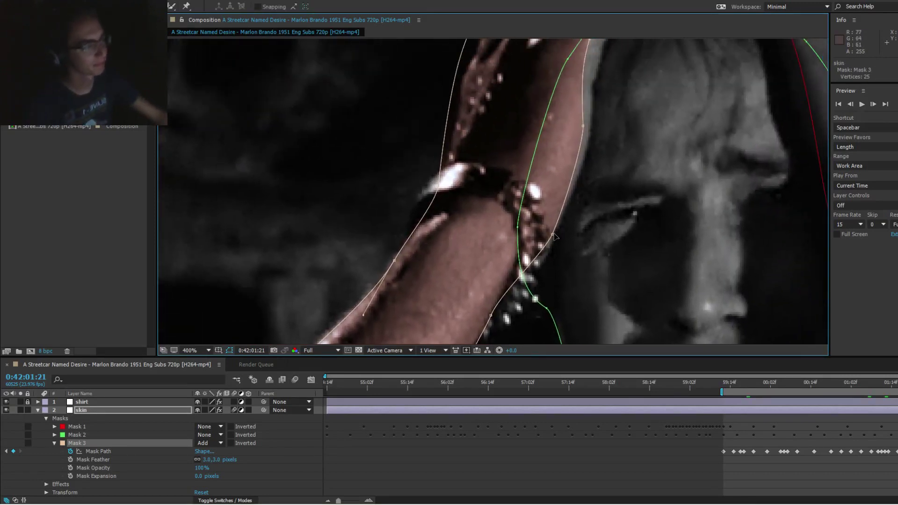
left_click(554, 235)
left_click_drag(594, 127, 593, 127)
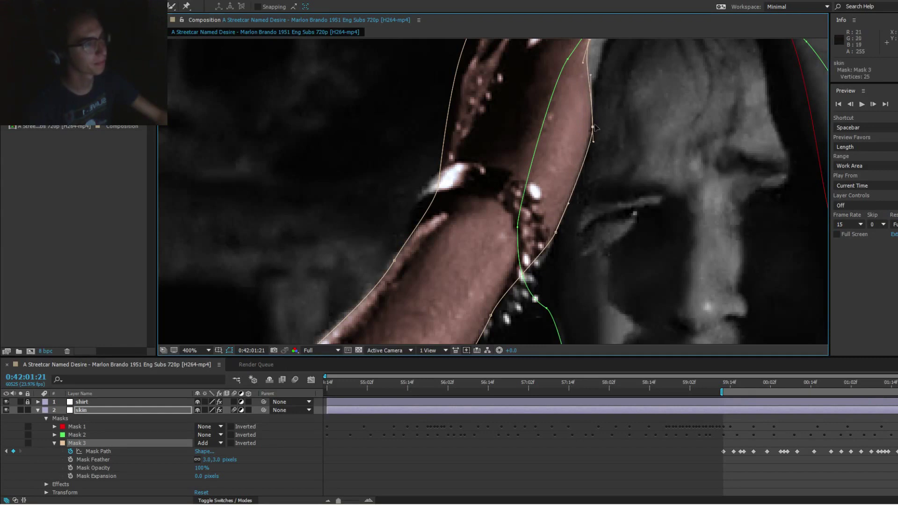
left_click_drag(586, 158, 535, 248)
left_click_drag(541, 127, 555, 137)
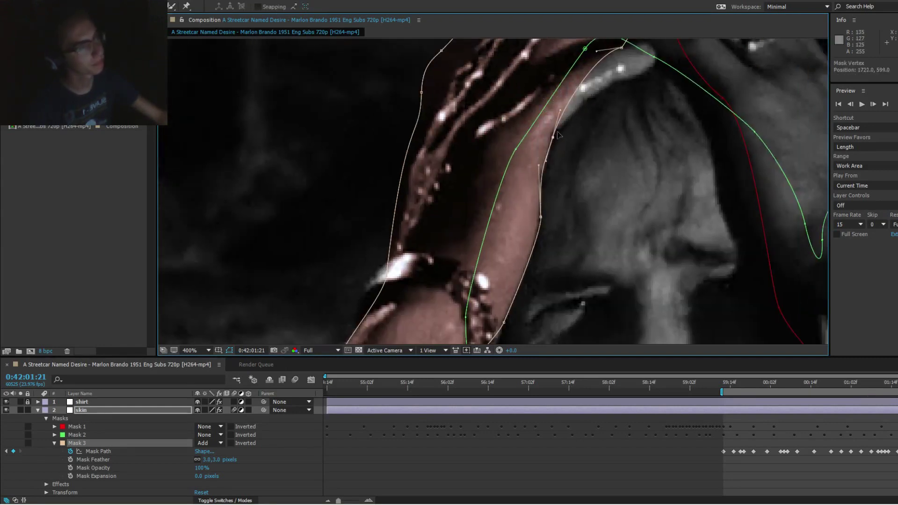
Step: Reposition Mask 3's fingertip points to wrap the ends of the fingers more tightly
left_click_drag(604, 62, 592, 172)
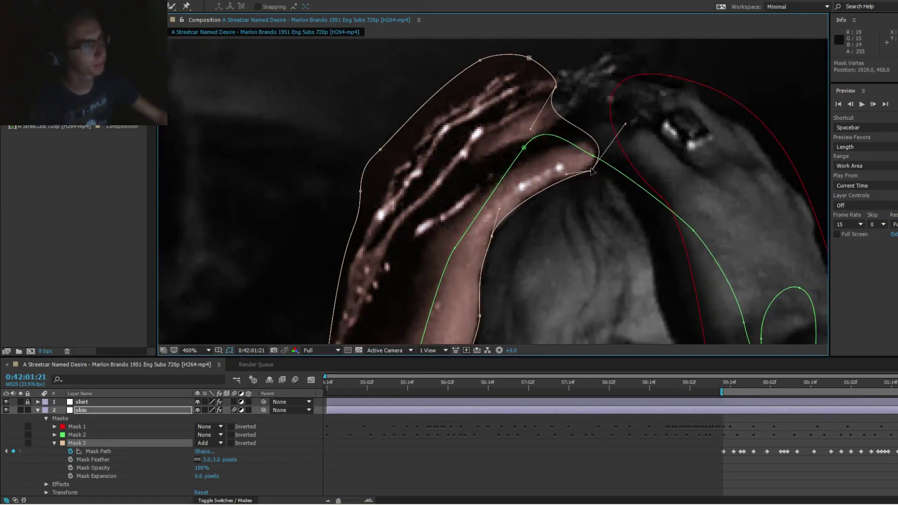
left_click_drag(556, 87, 571, 112)
left_click_drag(529, 57, 533, 63)
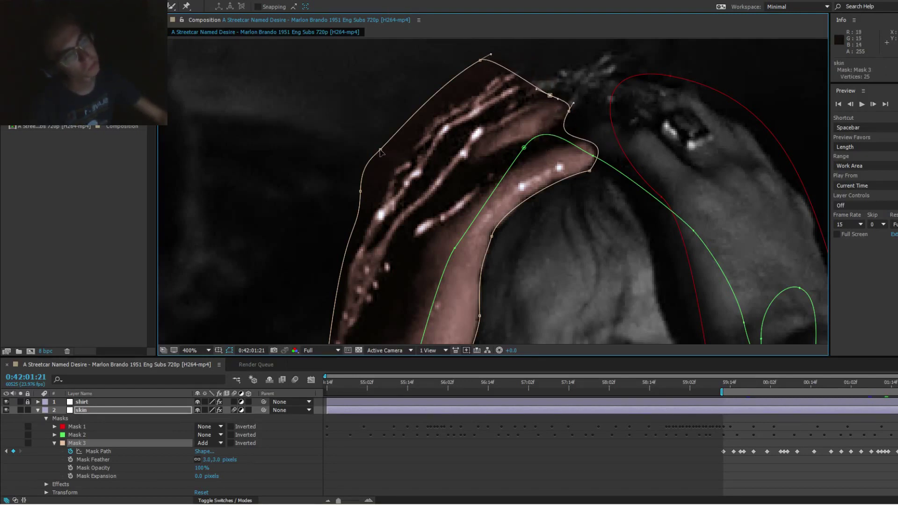
Step: Pull Mask 3's points in along the back of the fingers to remove the excess dark background
left_click_drag(381, 151, 415, 167)
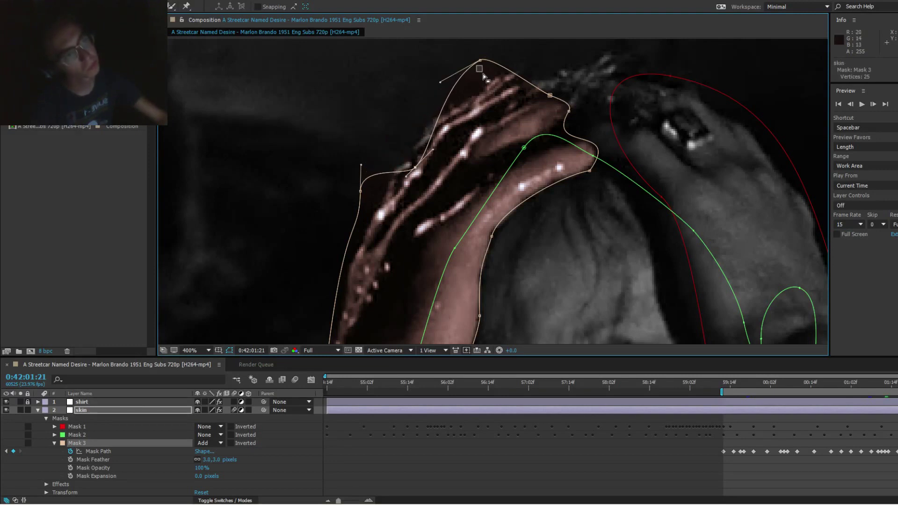
left_click_drag(476, 66, 482, 74)
double_click(481, 61)
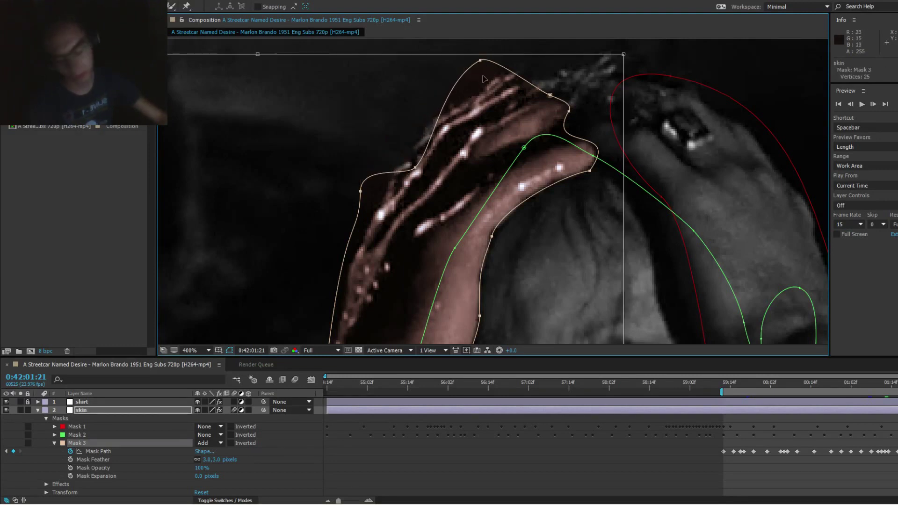
key("Escape")
left_click_drag(480, 60, 509, 89)
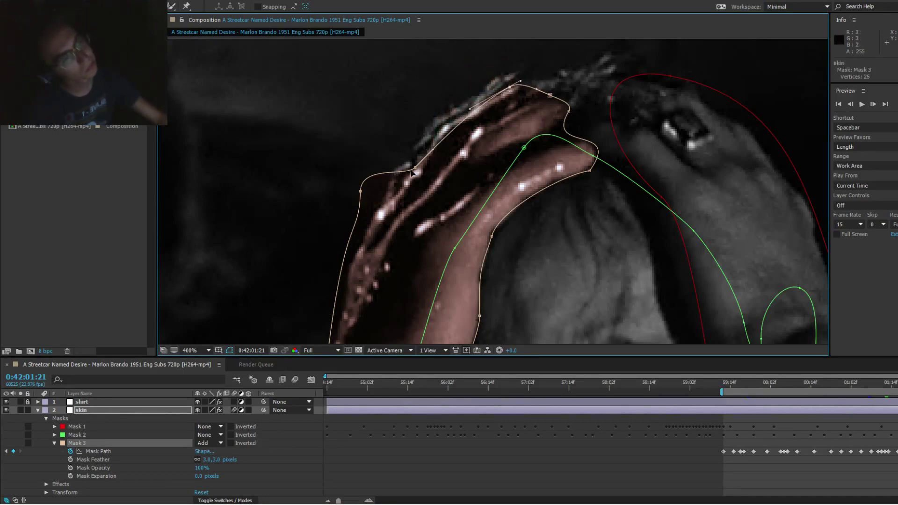
left_click_drag(437, 154, 421, 164)
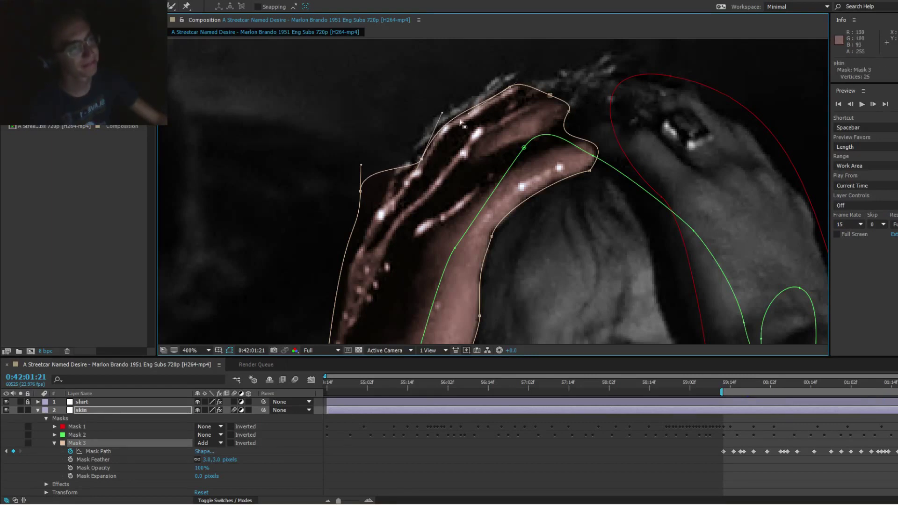
Step: Reshape Mask 3's outer hand edge down to the bracelet by moving its points and curve handles
left_click_drag(386, 182, 411, 143)
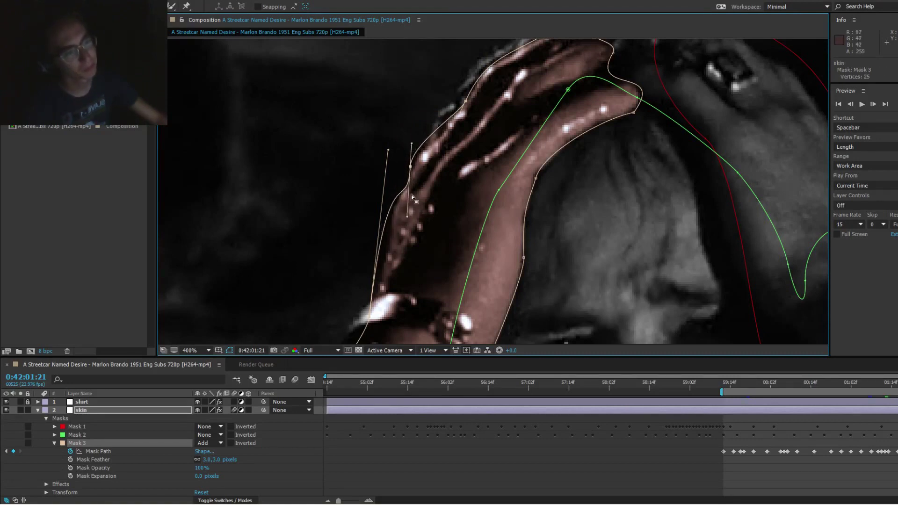
mouse_move(411, 195)
left_mouse_down()
mouse_move(436, 166)
mouse_move(431, 138)
mouse_move(406, 188)
left_mouse_up()
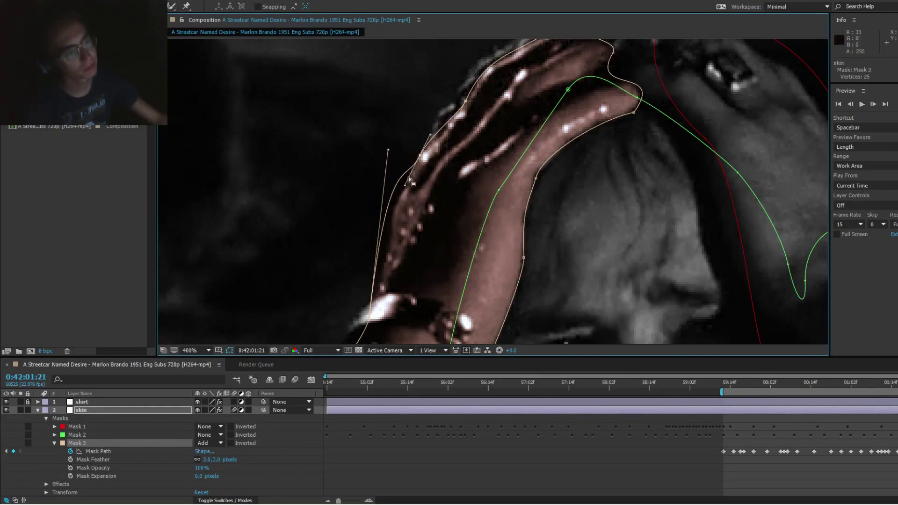
left_click_drag(430, 133, 422, 156)
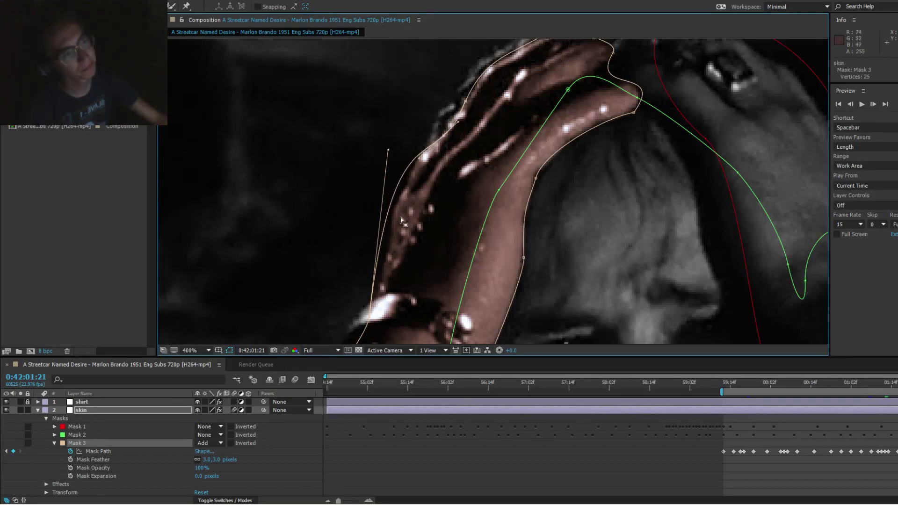
left_click_drag(375, 336, 392, 239)
left_click_drag(382, 249, 419, 174)
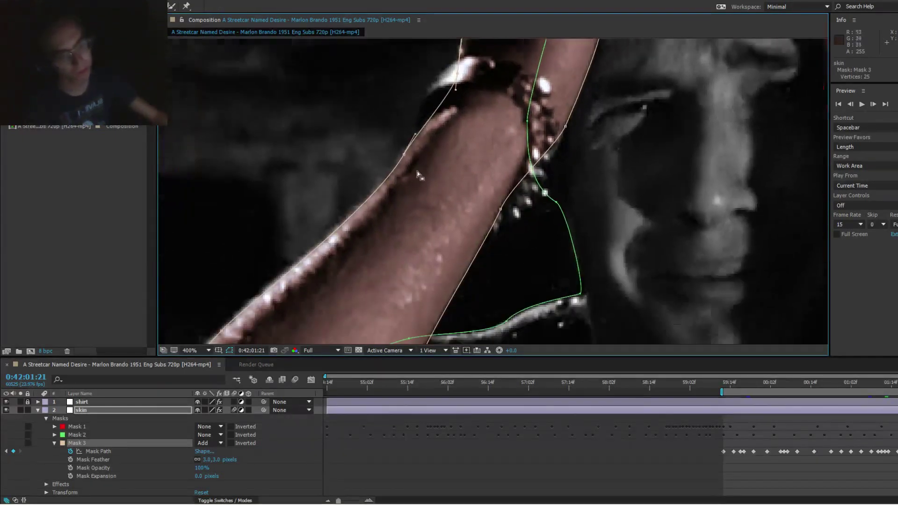
Step: Check the skin colour's fit along the elbow and forearm with the mask outlines hidden, and show the outlines again
scroll(393, 195, "down", 2)
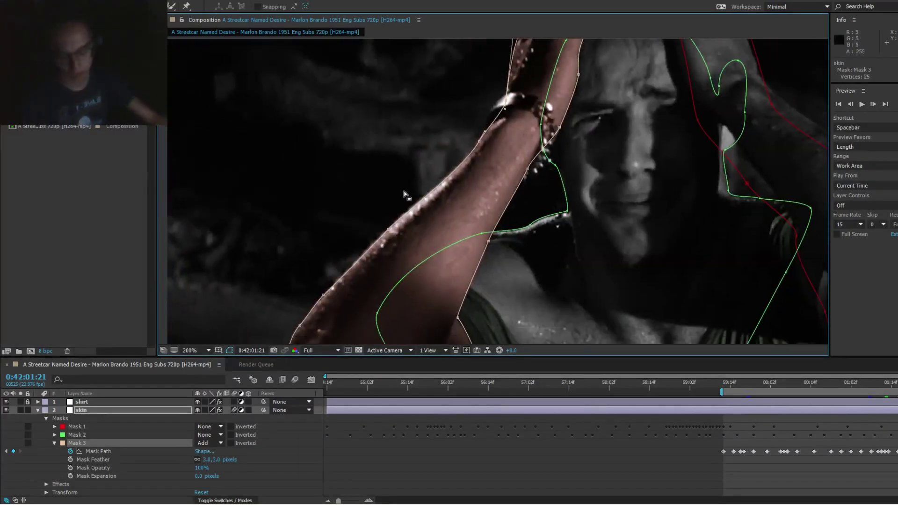
key("ctrl+shift+h")
left_click_drag(375, 256, 398, 191)
left_click_drag(405, 279, 398, 205)
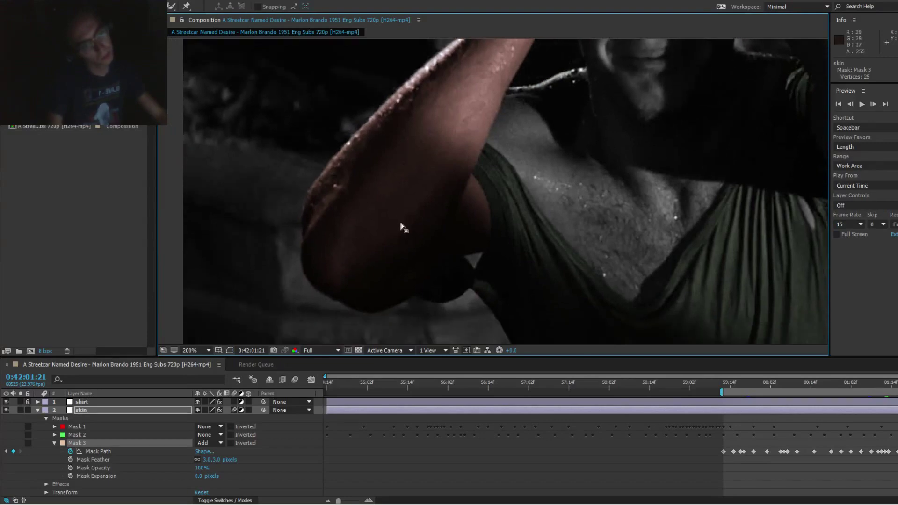
scroll(441, 180, "up", 5)
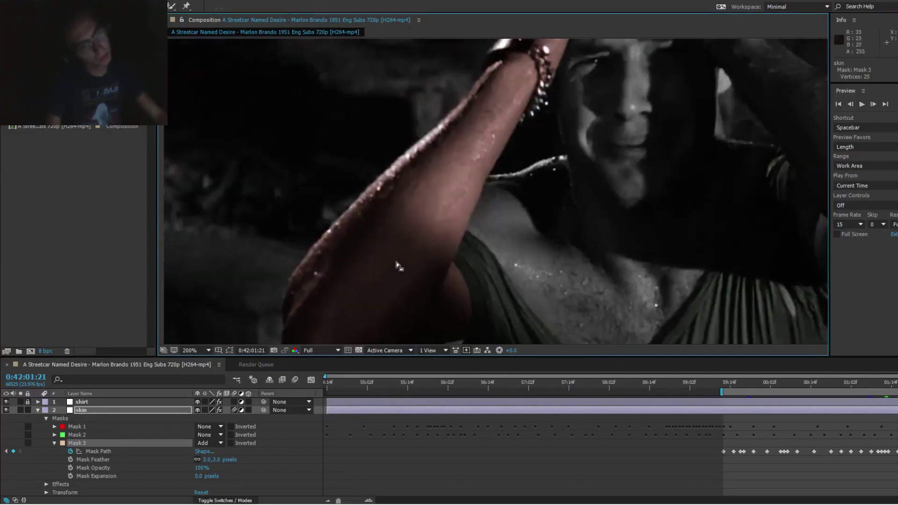
key("ctrl+shift+h")
left_click_drag(398, 219, 402, 199)
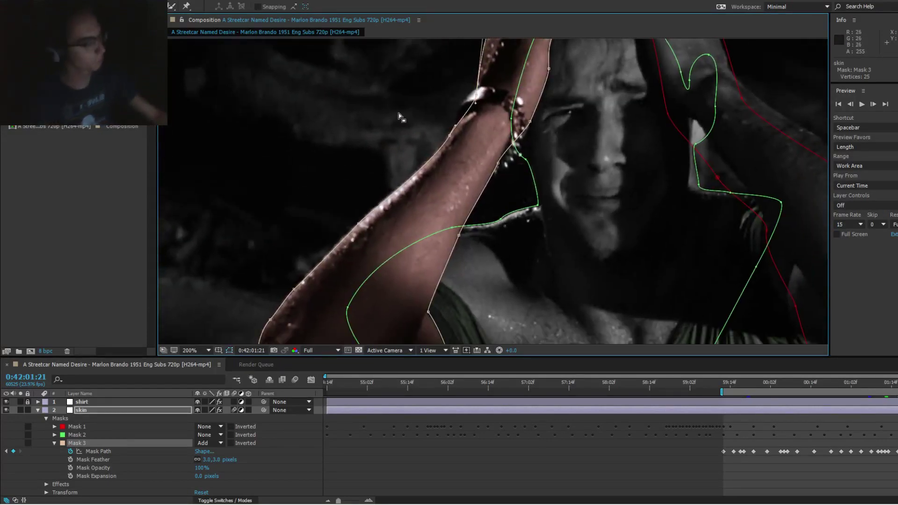
Step: Compare Mask 3's fit along the arm frame by frame from 0:42:01:21 back to 0:42:01:14
key("Page_Up")
key("Page_Up")
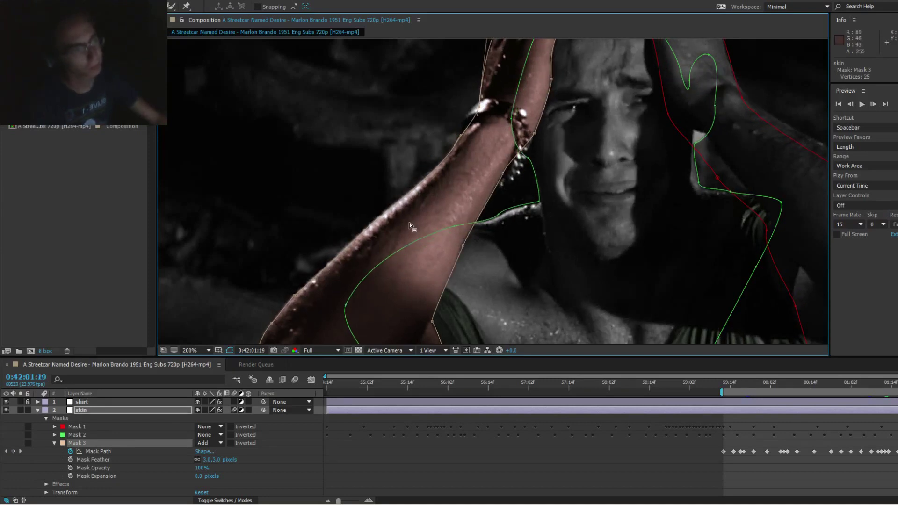
left_click_drag(397, 252, 411, 187)
key("Page_Up")
key("Page_Up")
key("Page_Up")
left_click_drag(398, 260, 412, 172)
key("Page_Up")
key("Page_Up")
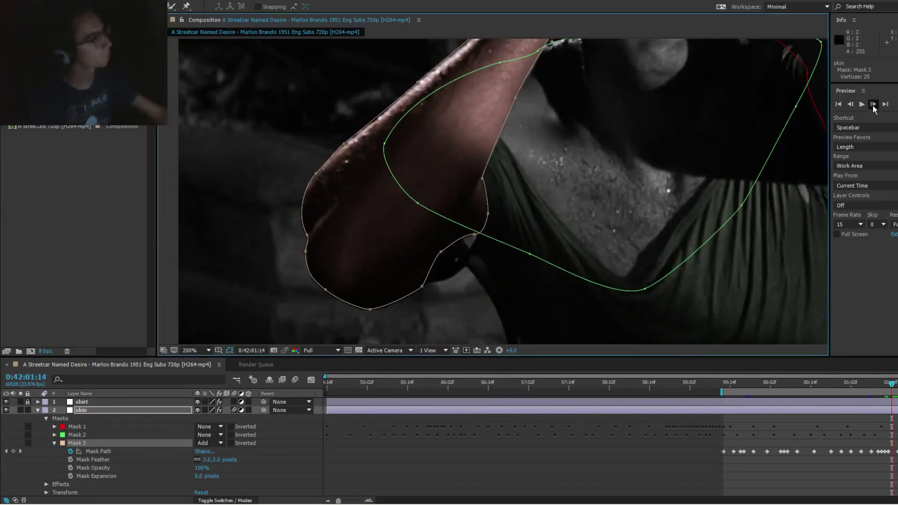
Step: Set the preview frame rate to 23.98, play back the colourised arm and inspect the elbow at 0:42:00:12
left_click_drag(572, 165, 557, 187)
scroll(555, 212, "down", 1)
key("space")
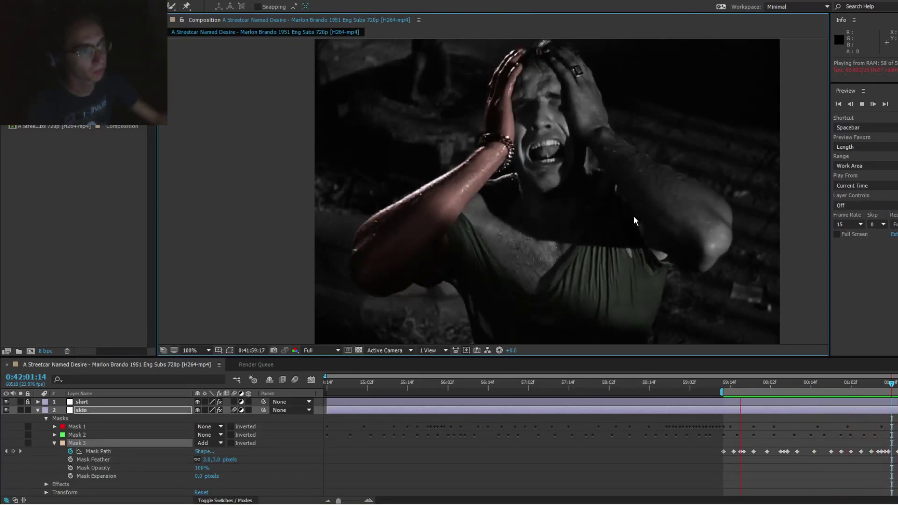
left_click(861, 224)
left_click(849, 234)
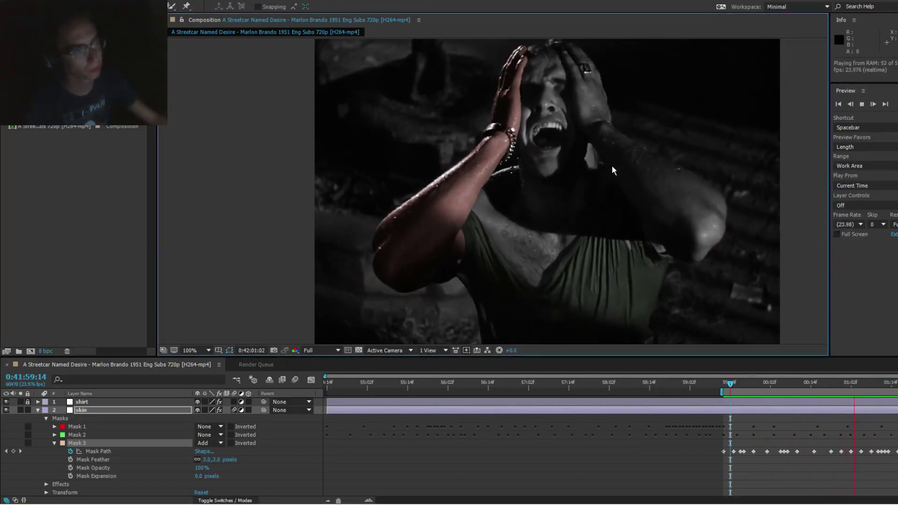
key("space")
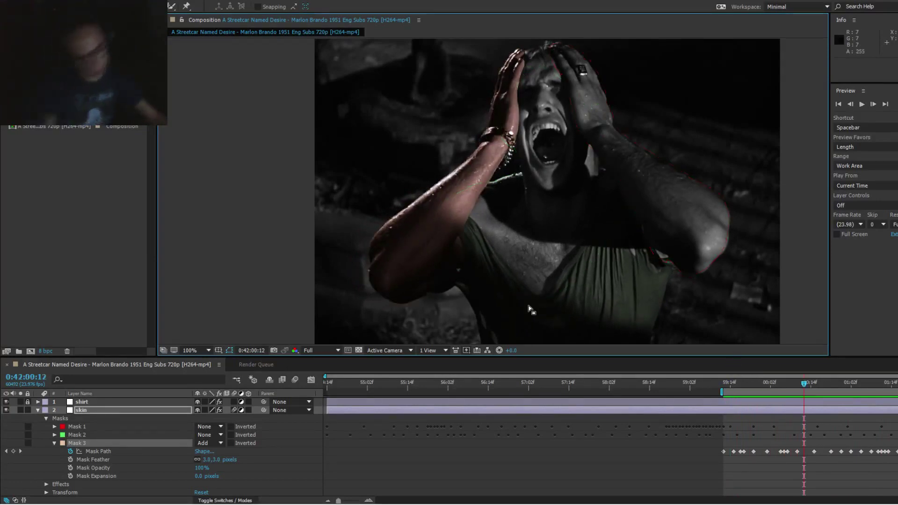
scroll(517, 201, "up", 2)
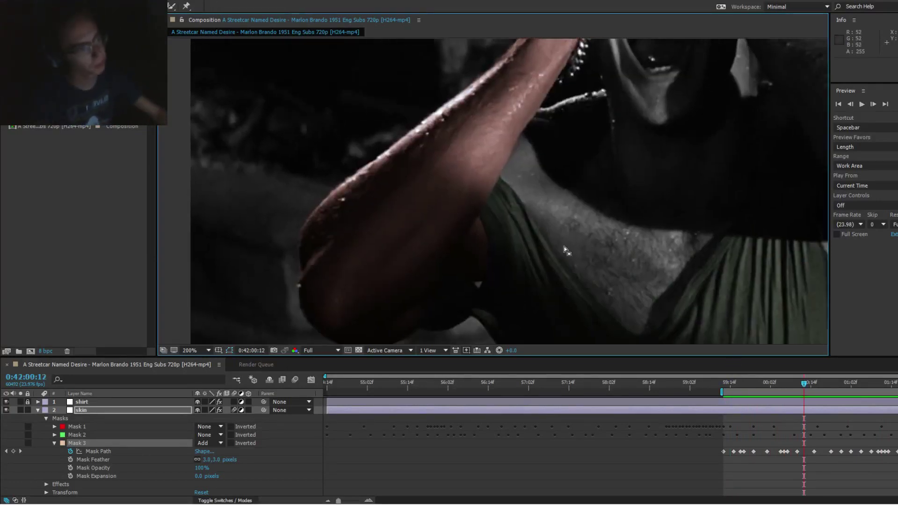
Step: At 0:42:00:13, fit Mask 3's inner-elbow point and adjoining forearm edge to the arm, then hide the mask outlines
left_click_drag(804, 381, 807, 382)
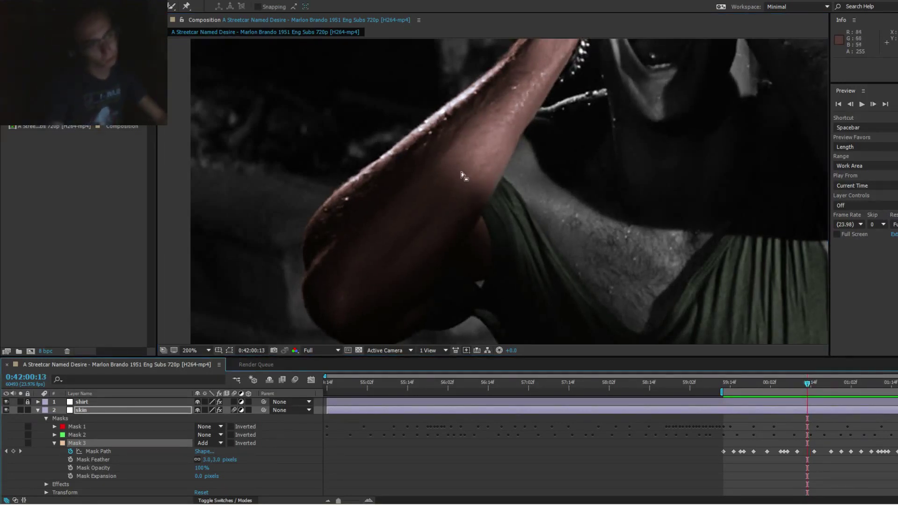
key("ctrl+shift+h")
left_click(518, 142)
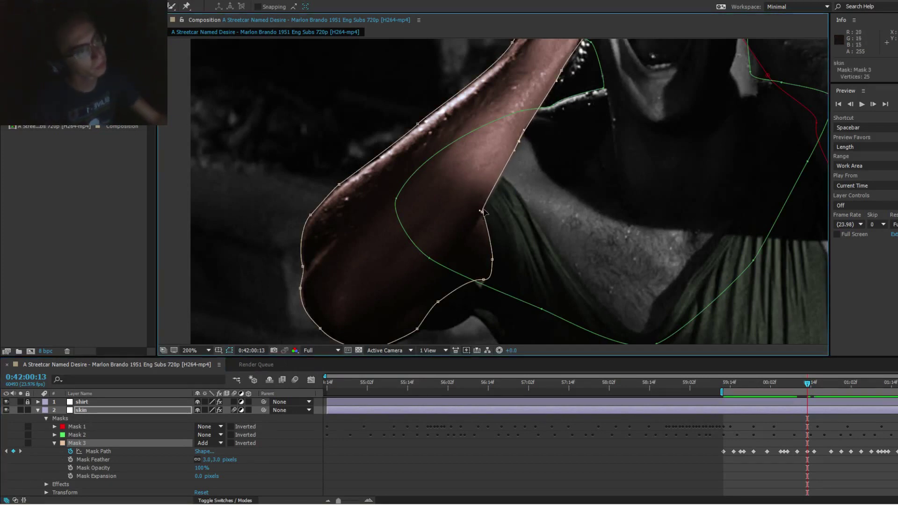
left_click_drag(482, 211, 485, 215)
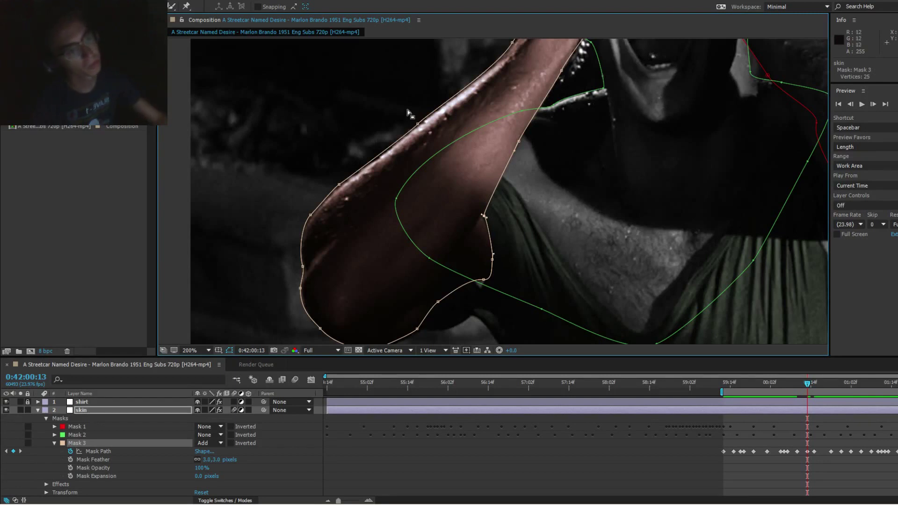
left_click_drag(407, 110, 412, 126)
key("ctrl+shift+h")
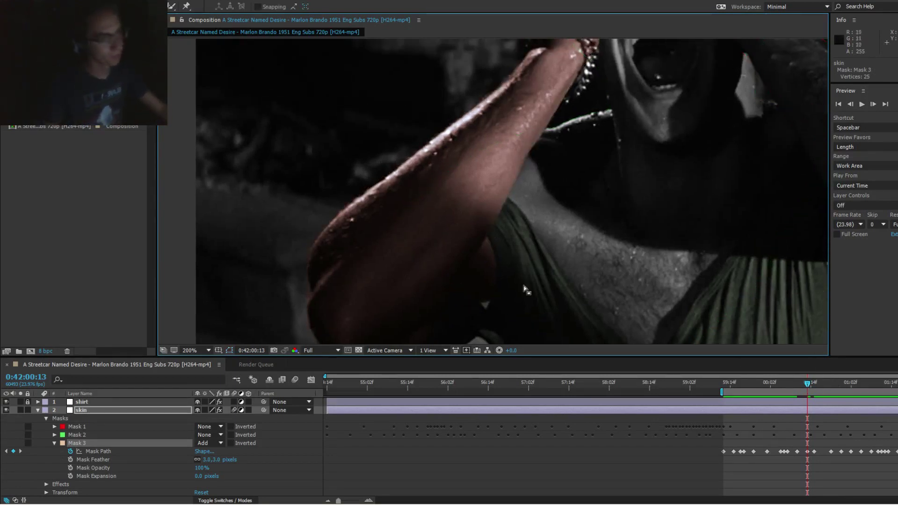
key("ctrl+shift+h")
scroll(522, 221, "up", 1)
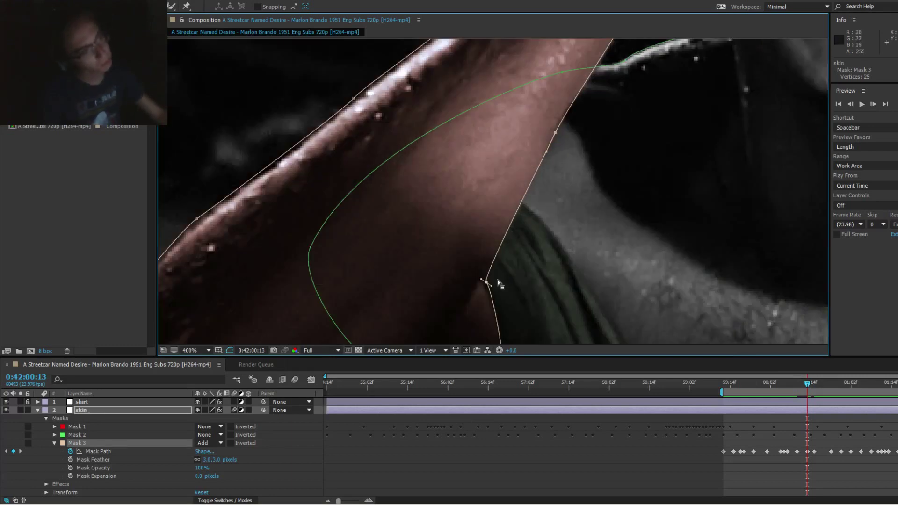
left_click_drag(487, 283, 489, 287)
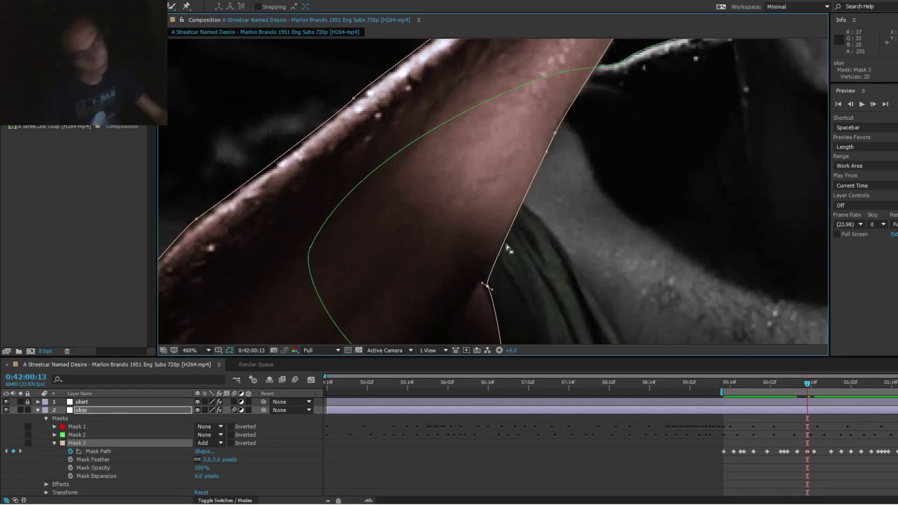
key("ctrl+shift+h")
Step: Switch to the browser, play samsa's track "tinder samurai" on SoundCloud, and return to After Effects
mouse_move(83, 493)
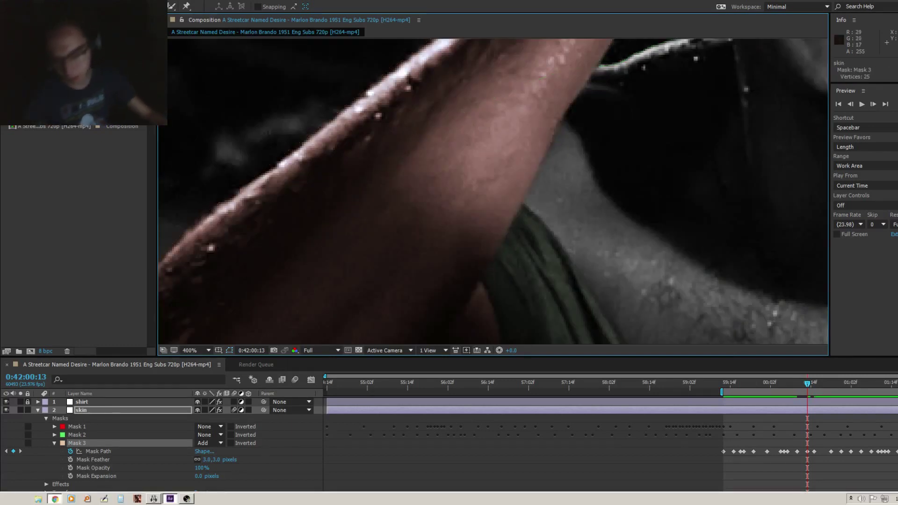
left_click(54, 498)
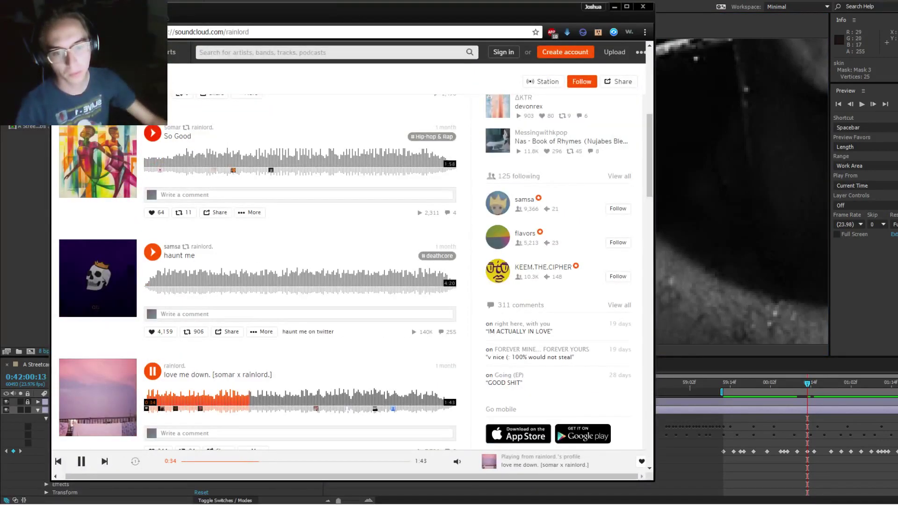
left_click(172, 247)
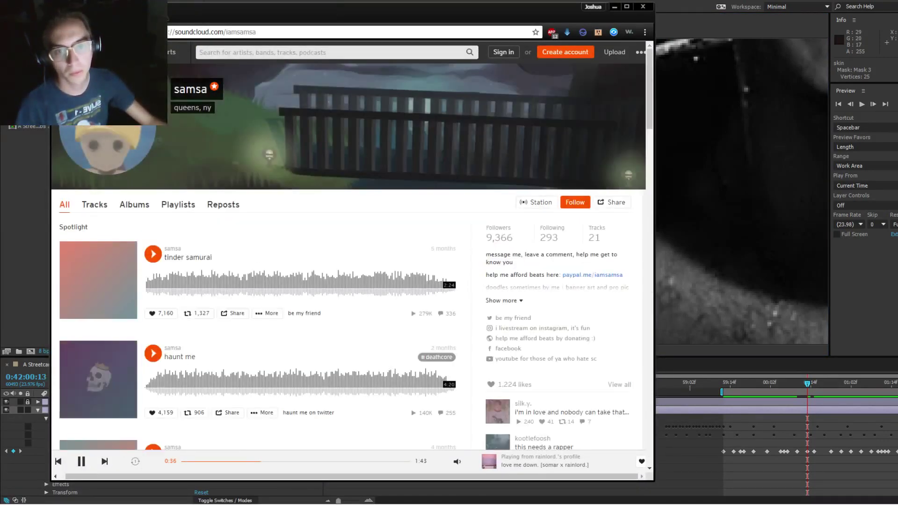
left_click(153, 254)
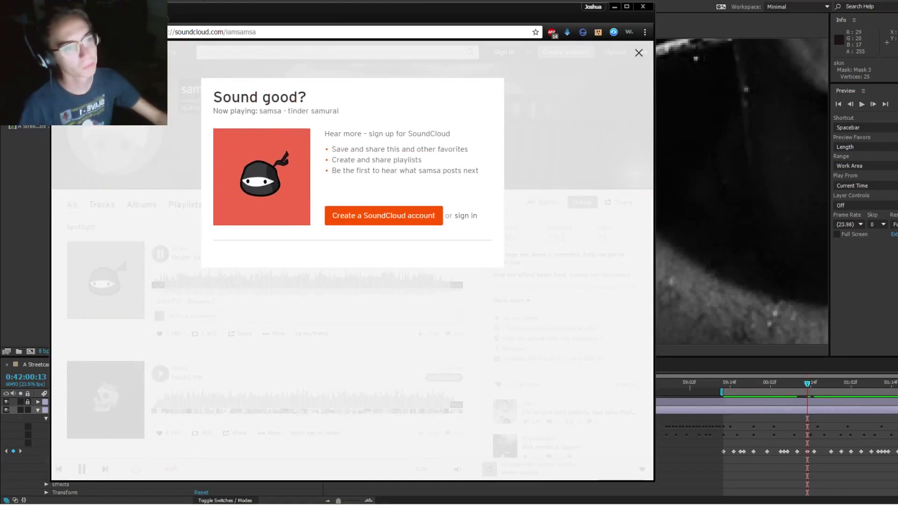
left_click(639, 53)
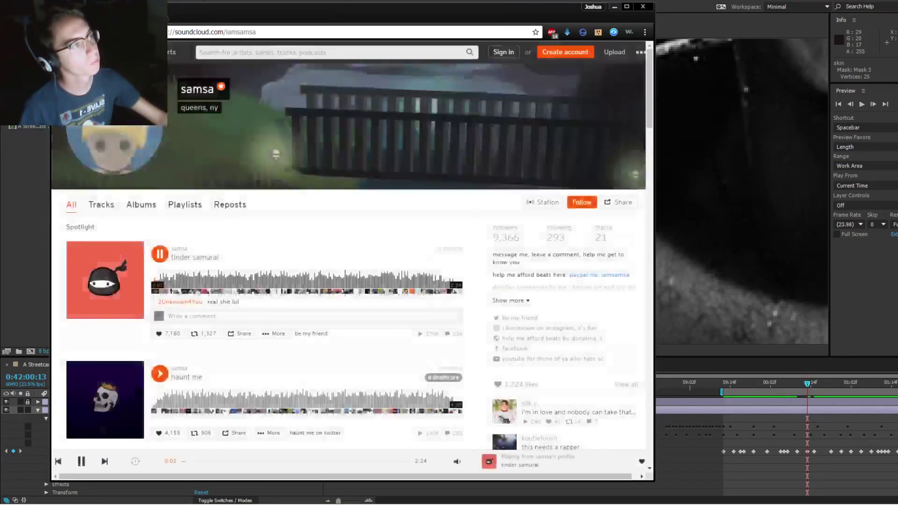
left_click(615, 6)
Step: Save the project and check Mask 3's edge at the bracelet and forearm with the outlines shown and hidden
scroll(579, 146, "down", 2)
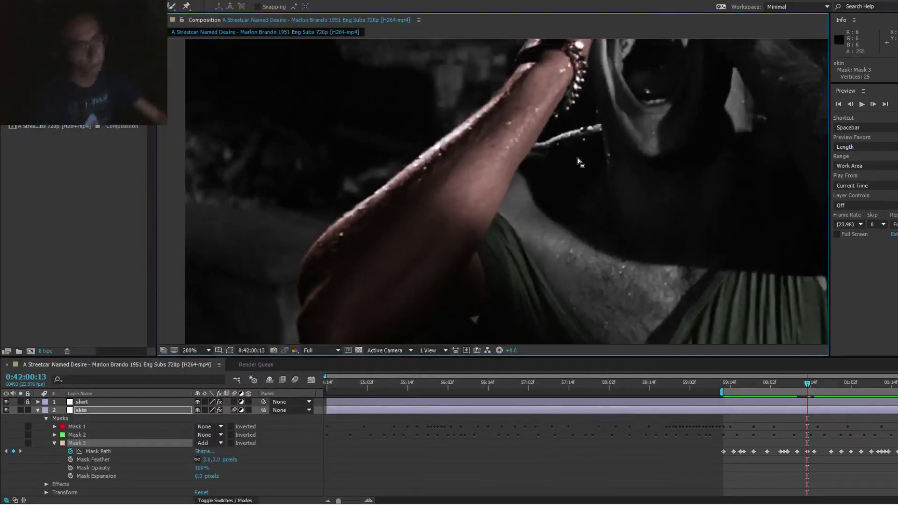
key("ctrl+s")
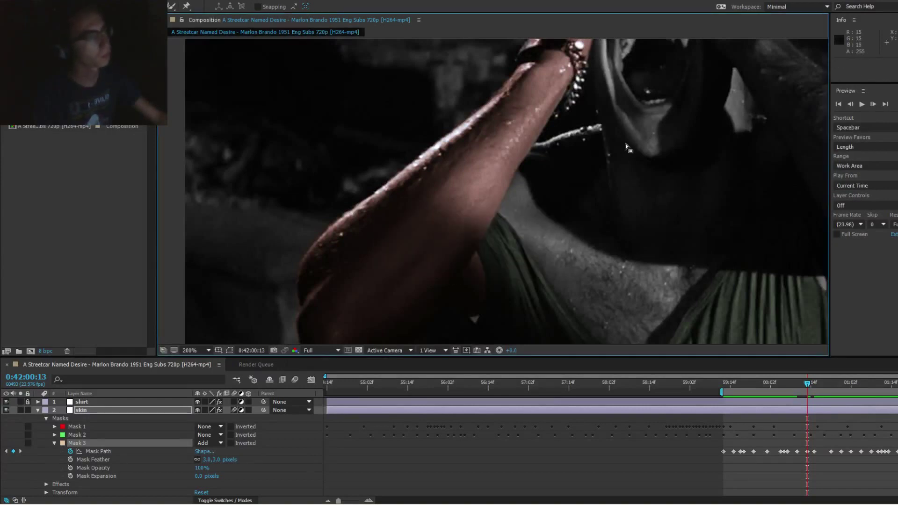
left_click_drag(625, 145, 598, 206)
left_click(535, 148)
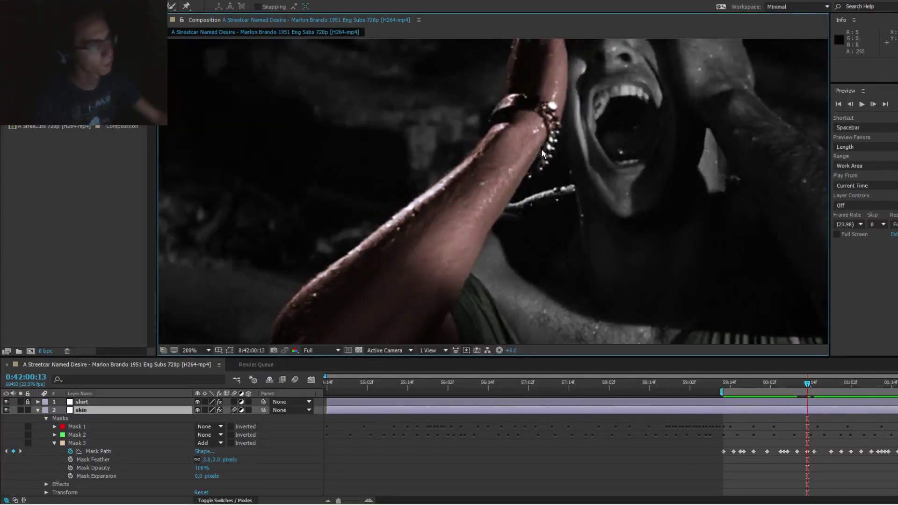
key("ctrl+shift+h")
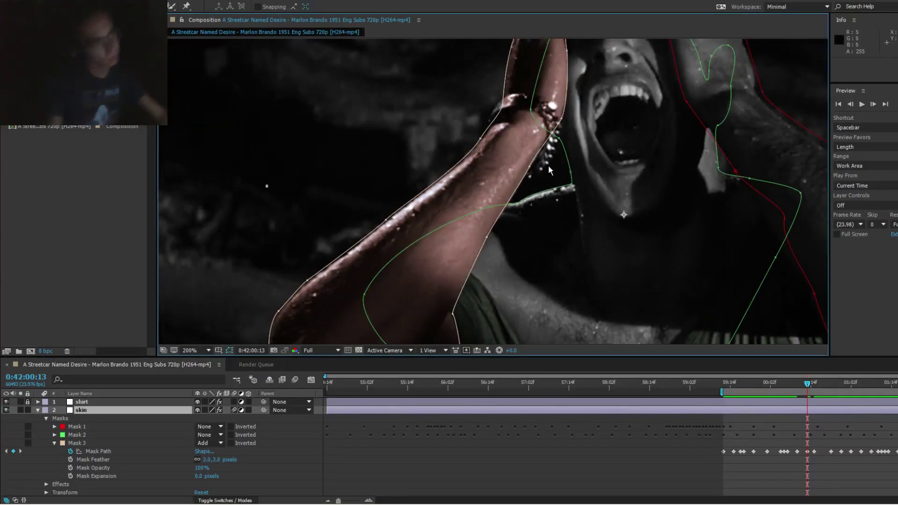
scroll(556, 149, "up", 2)
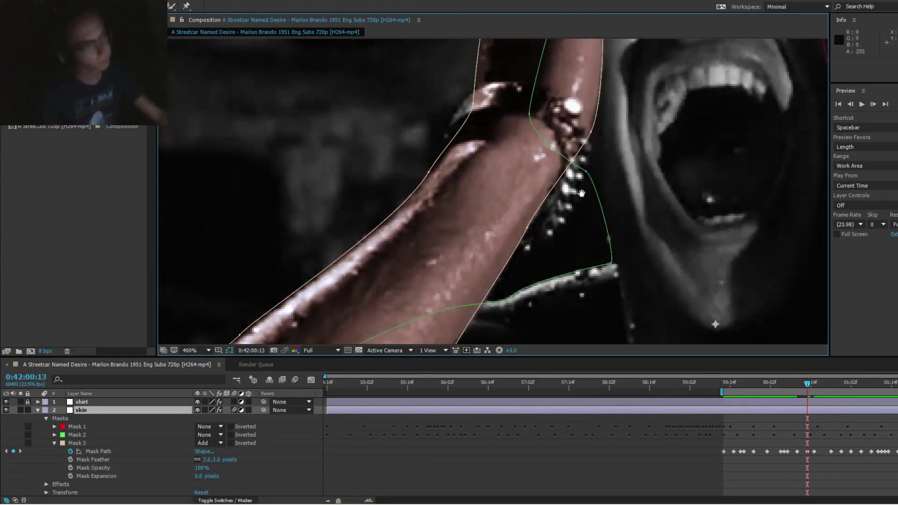
left_click(523, 221)
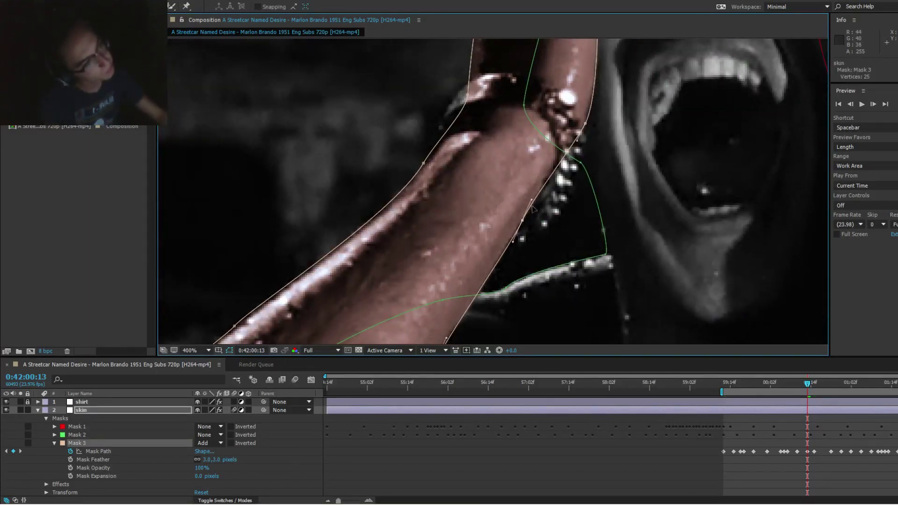
key("ctrl+shift+h")
left_click_drag(524, 215, 537, 189)
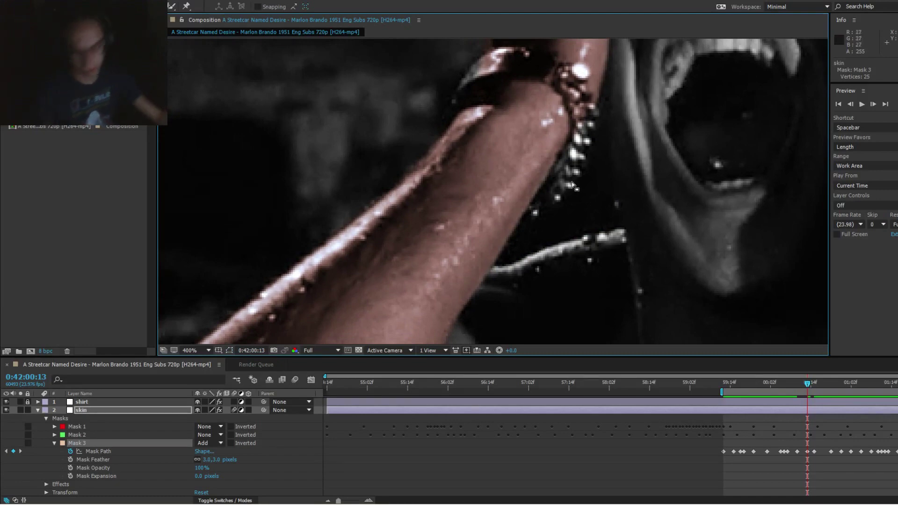
scroll(571, 185, "down", 1)
left_click_drag(549, 286, 565, 184)
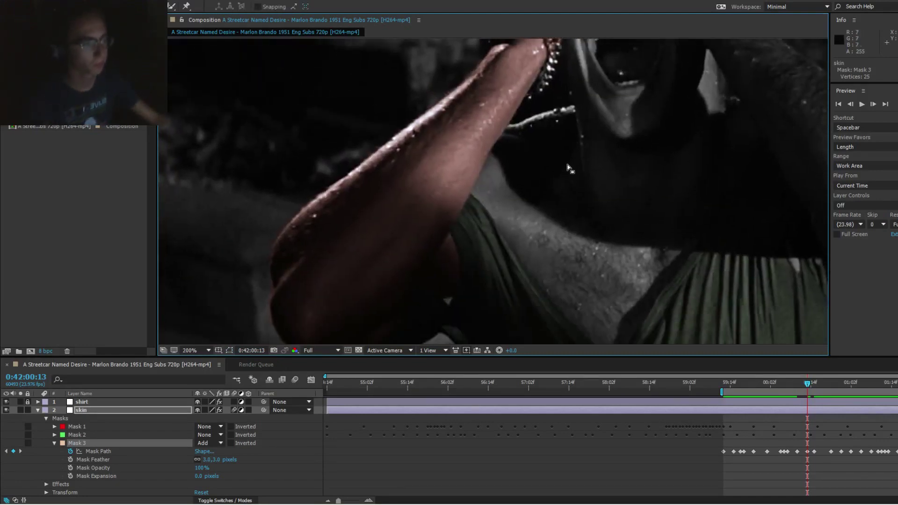
Step: At 0:42:00:10, move Mask 3's inner-elbow point down to the arm's crease beside the shirt
left_click_drag(732, 383, 798, 392)
key("Page_Down")
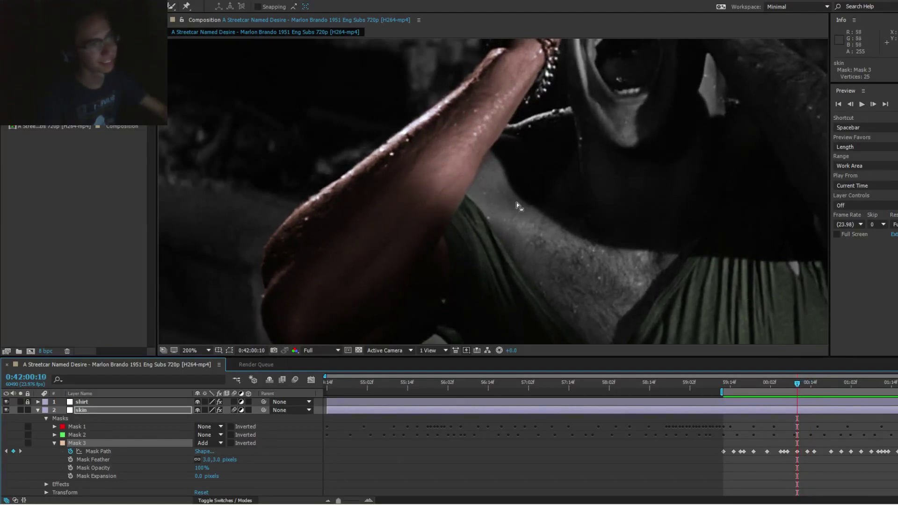
scroll(456, 184, "up", 2)
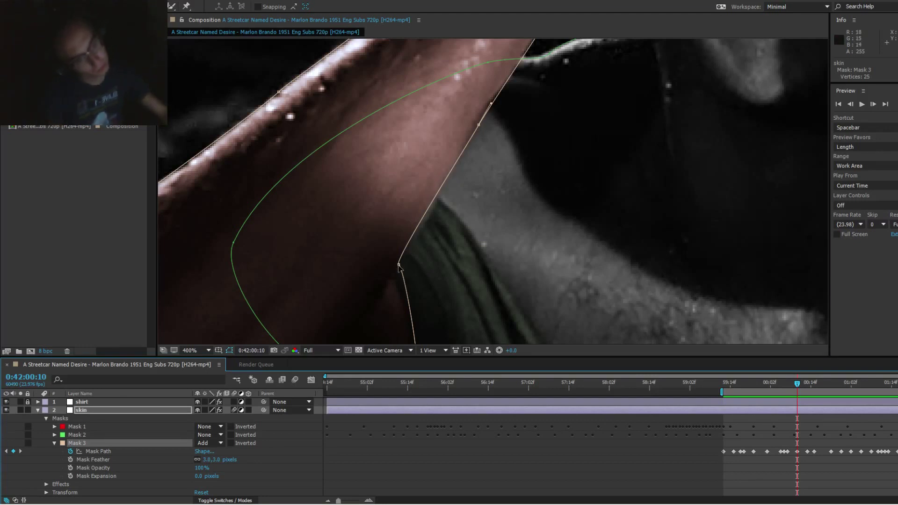
left_click_drag(399, 266, 402, 279)
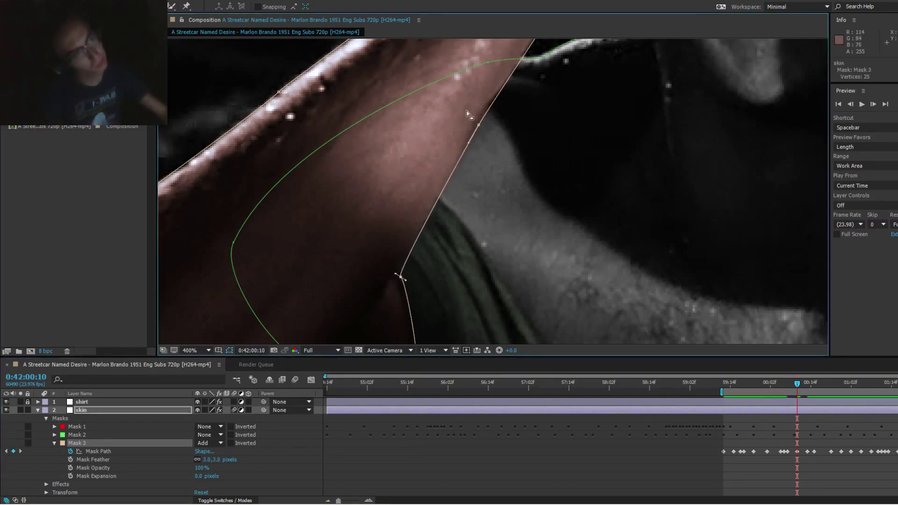
Step: Nudge Mask 3's inner forearm point up and adjust its curve handles to follow the arm toward the wrist at 0:42:00:10
double_click(479, 126)
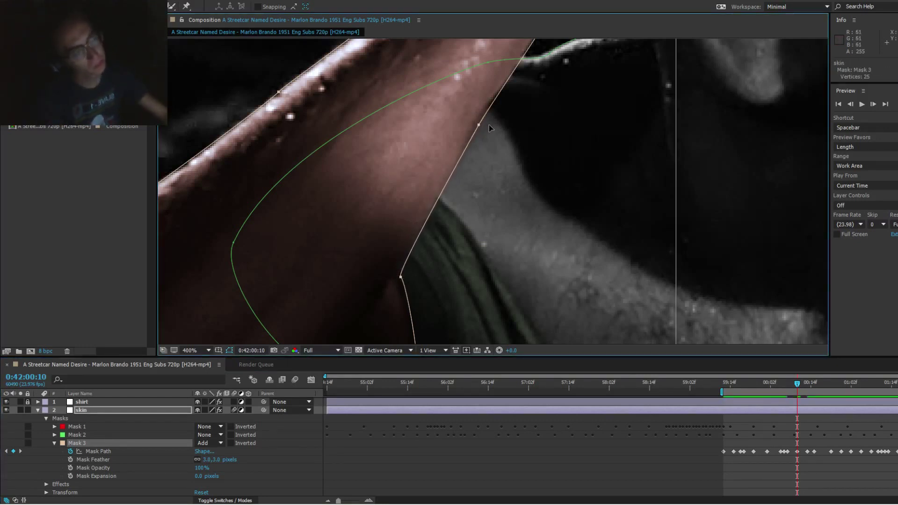
key("Up")
key("Up")
key("Up")
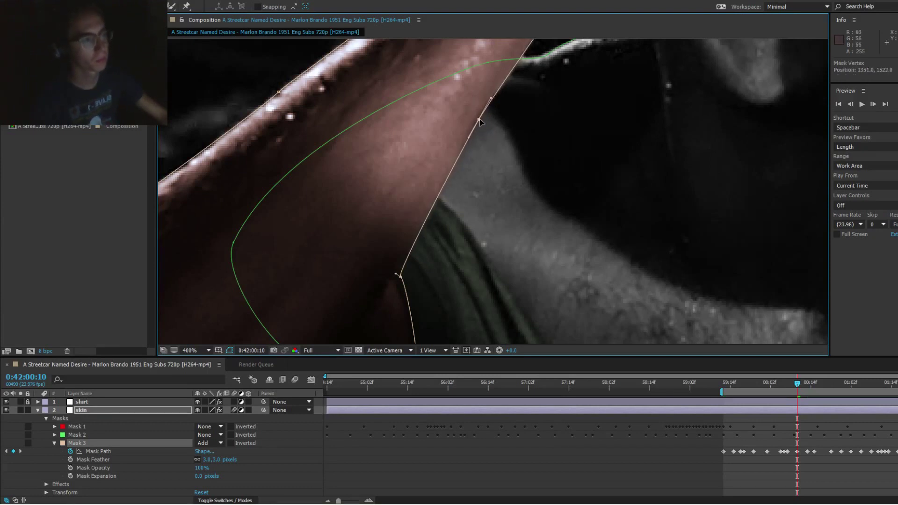
left_click_drag(470, 139, 462, 157)
left_click_drag(508, 75, 473, 162)
left_click_drag(533, 71, 506, 134)
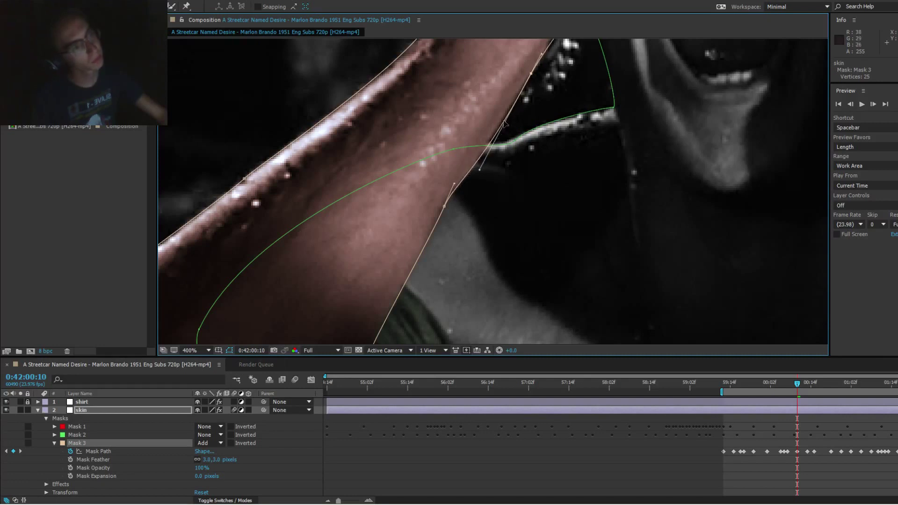
left_click_drag(572, 79, 531, 170)
Step: Compare Mask 3's fit along the inner forearm frame by frame between 0:42:00:05 and 0:42:00:14
key("Page_Down")
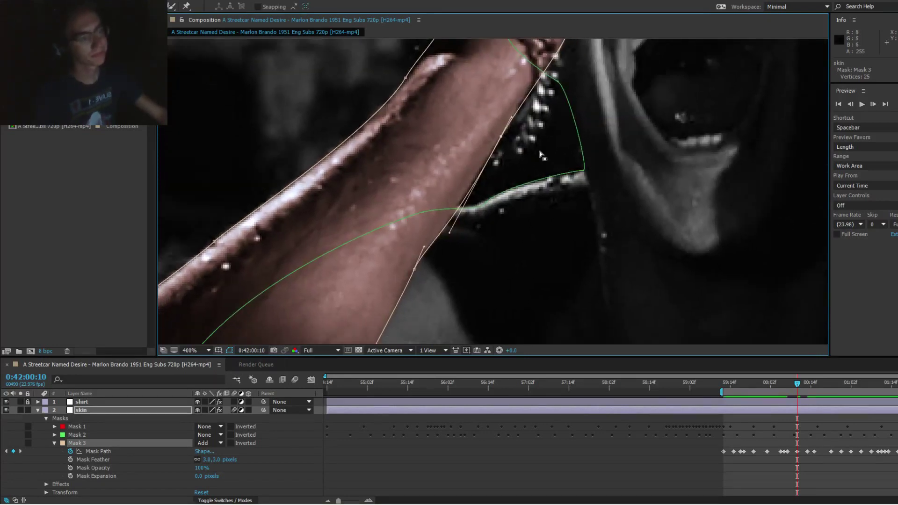
key("Page_Down")
key("Page_Down")
key("Page_Down")
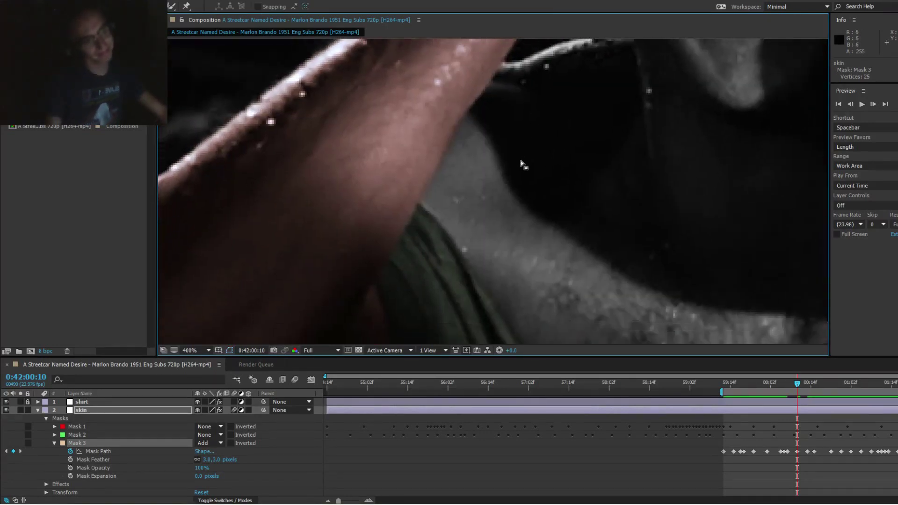
key("Page_Up")
key("Page_Up")
key("Page_Up")
key("Page_Up")
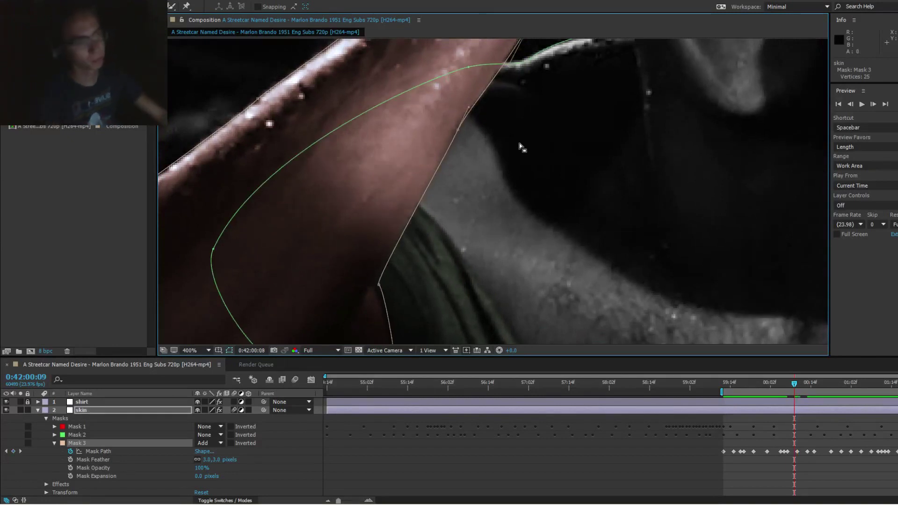
key("Page_Up")
key("Page_Up")
key("Page_Up")
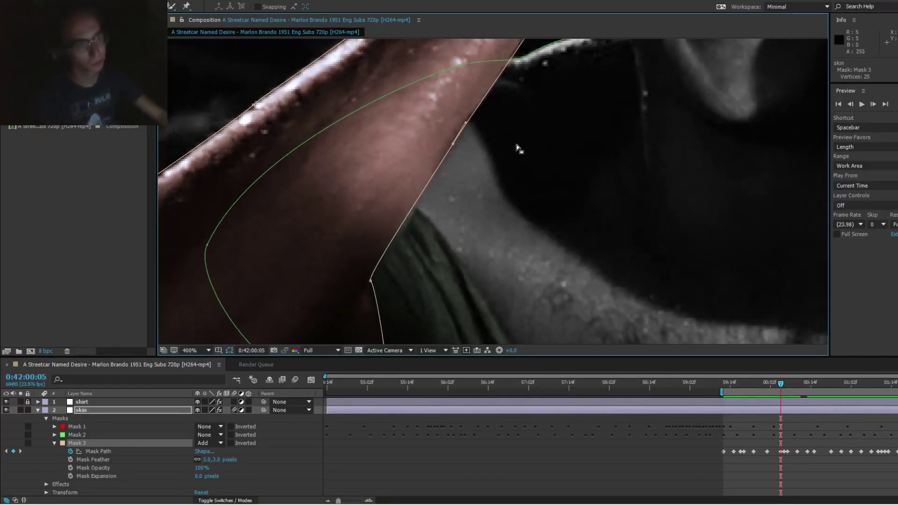
key("Page_Down")
key("Page_Down")
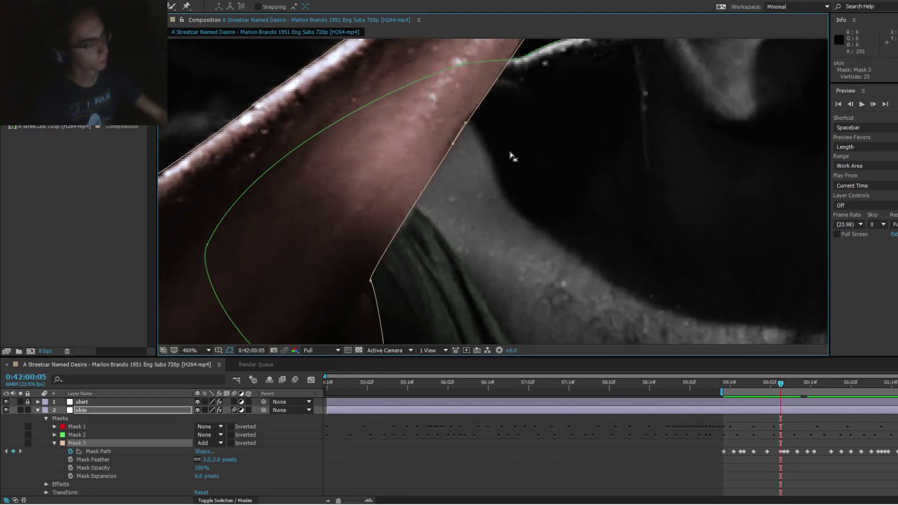
key("Page_Down")
key("Page_Down")
key("Page_Down")
key("Page_Down")
key("Page_Down")
key("Page_Down")
key("Page_Down")
key("Page_Down")
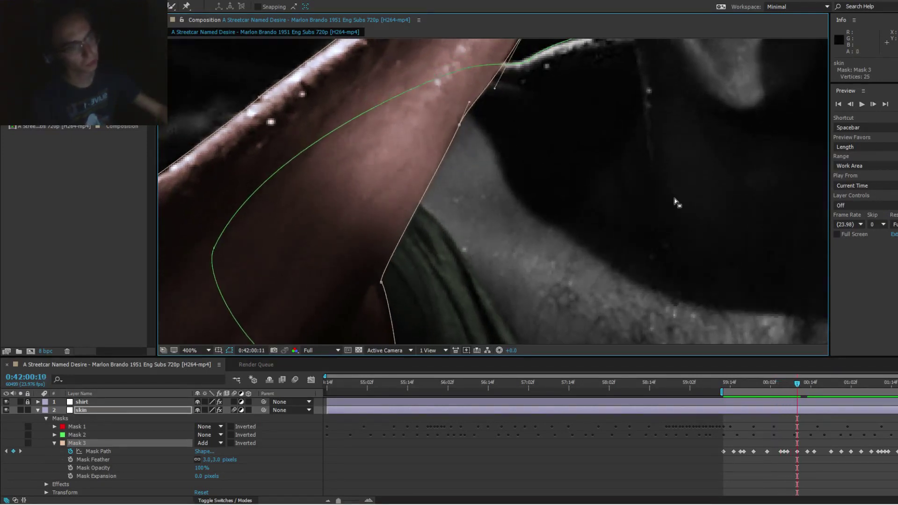
key("Page_Down")
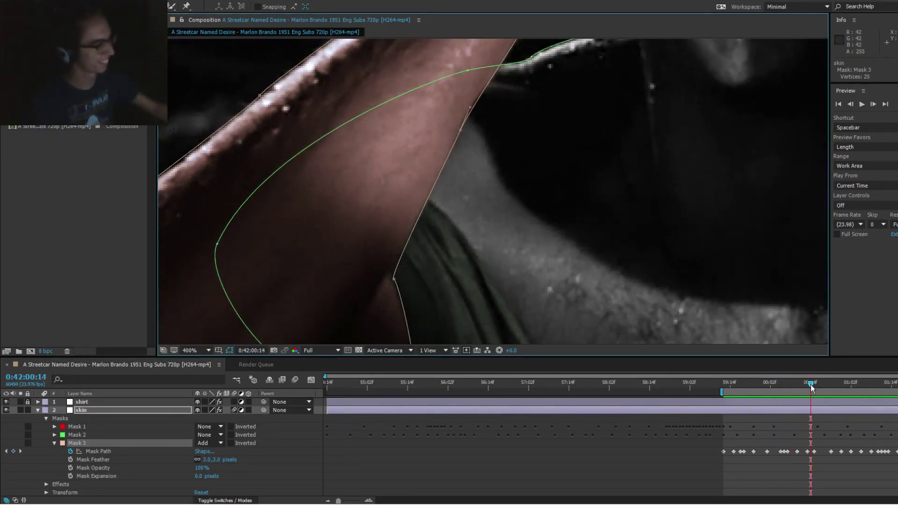
Step: Start the work area at 0:41:57:13 and review the masks from 0:41:57:23 to 0:41:58:20
left_click_drag(810, 385, 565, 392)
left_click(599, 383)
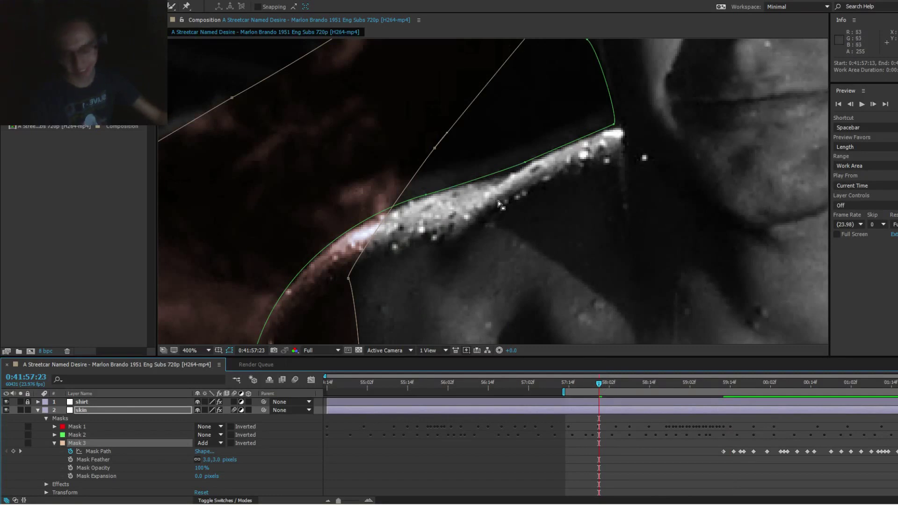
scroll(501, 205, "down", 3)
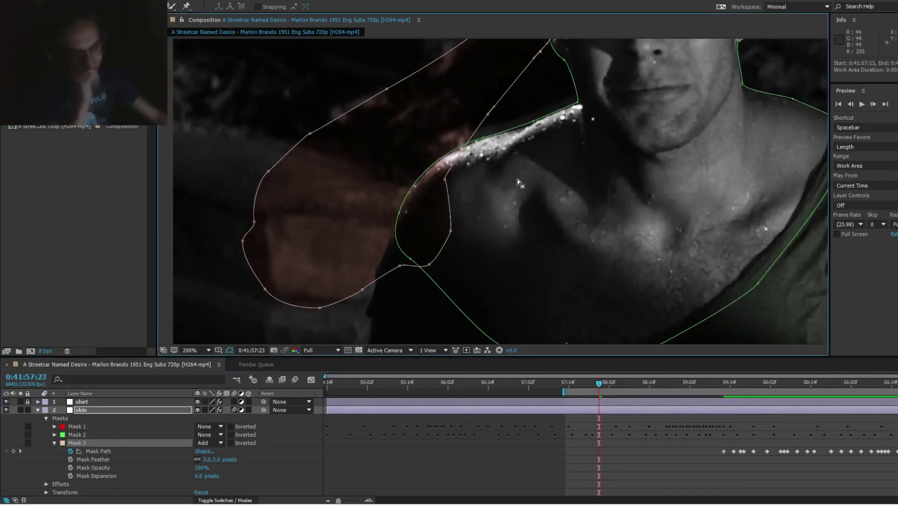
key("Page_Down")
key("Page_Down")
key("Page_Down")
left_click(621, 386)
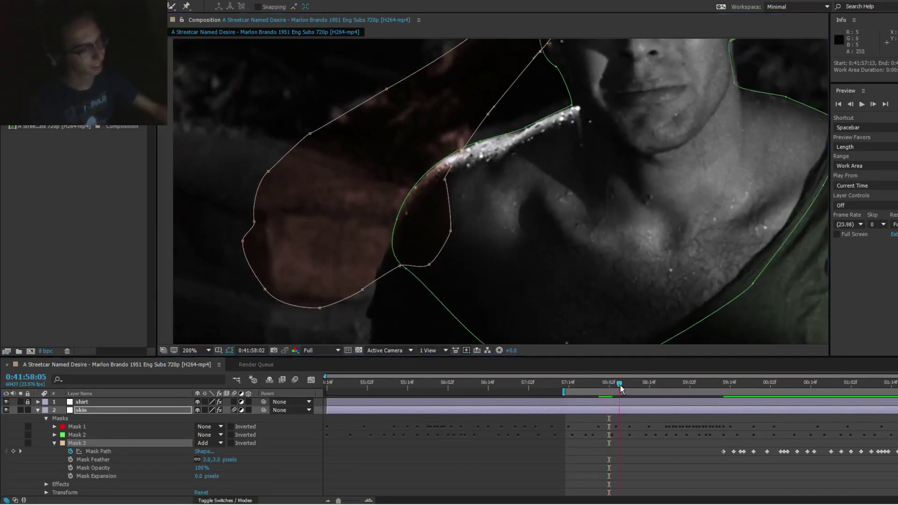
left_click_drag(620, 385, 677, 395)
left_click_drag(673, 391, 669, 390)
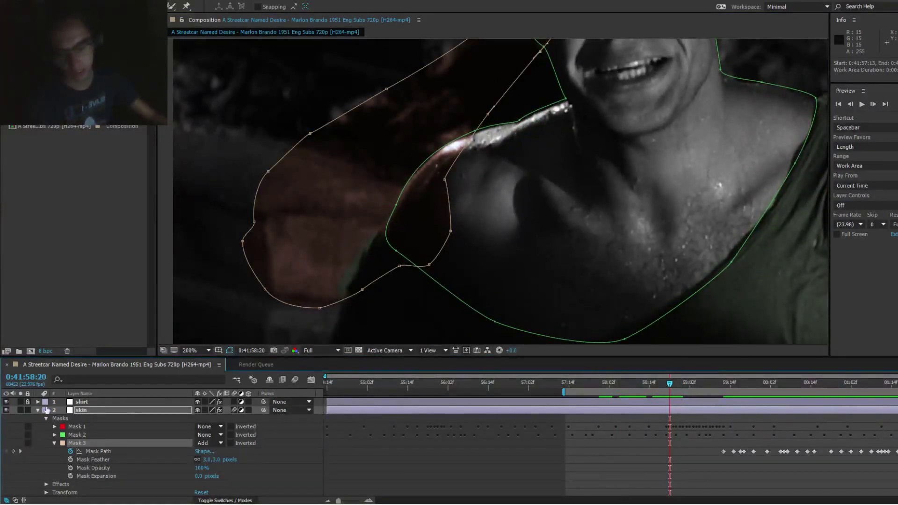
Step: Unlock and expand the shirt layer and select its Mask 1, bringing the sleeve beside the arm into view
left_click(28, 403)
left_click(43, 402)
left_click(38, 402)
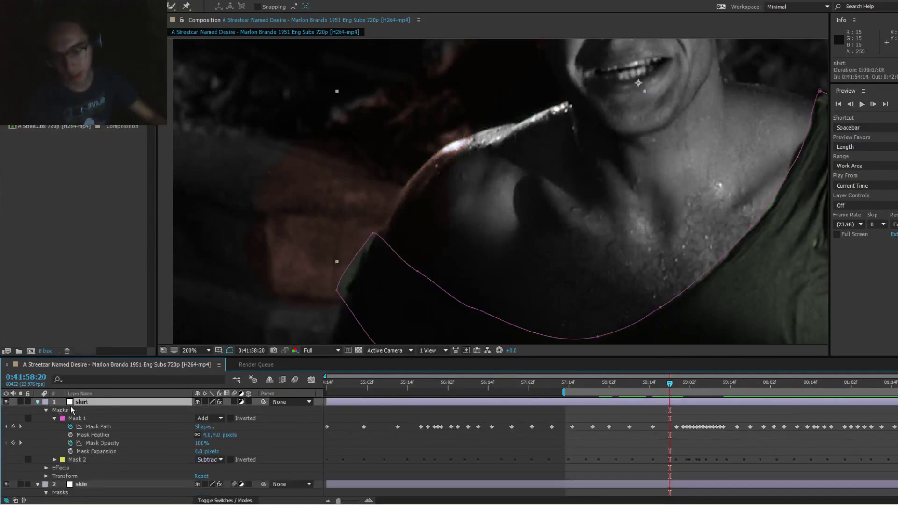
left_click(76, 419)
left_click_drag(403, 253, 422, 152)
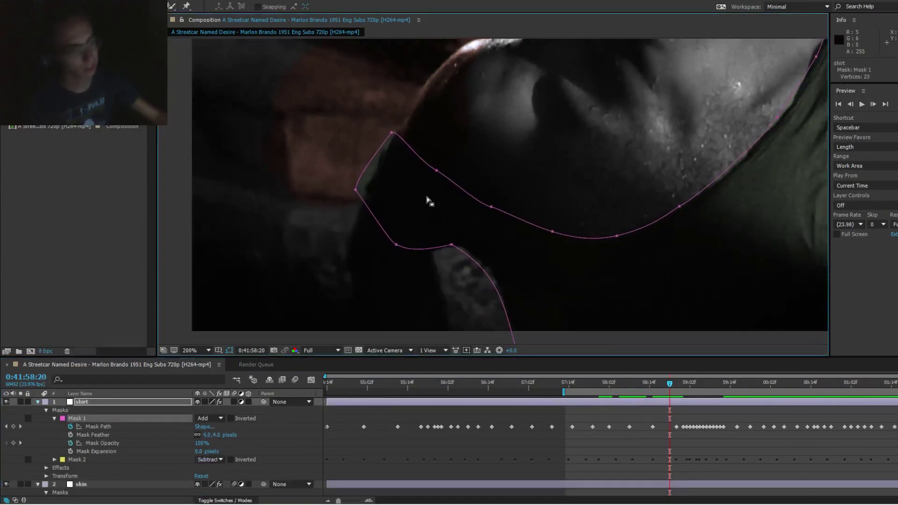
Step: Examine shirt Mask 1's fit along the sleeve frame by frame between 0:41:58:22 and 0:41:58:17
key("Page_Down")
key("Page_Down")
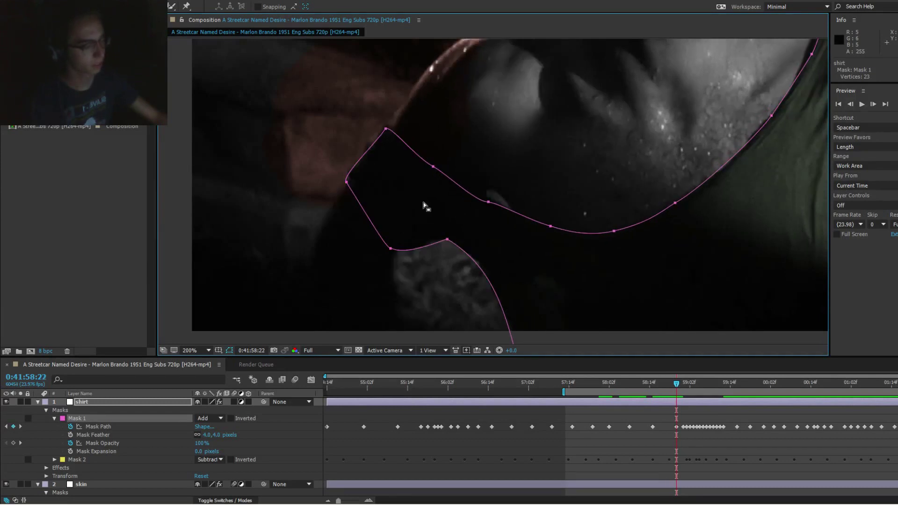
key("Page_Up")
key("Page_Up")
key("Page_Up")
key("Page_Up")
key("Page_Up")
key("Page_Up")
key("Page_Up")
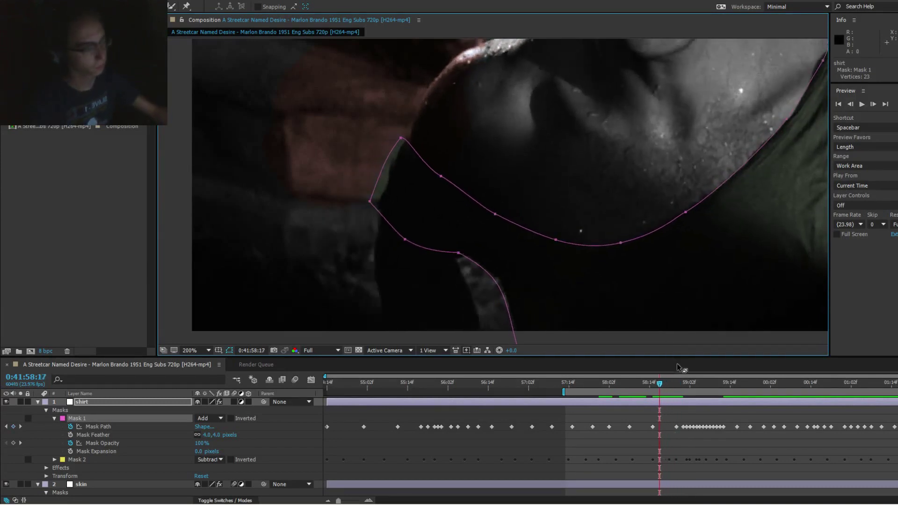
Step: At 0:41:58:19, pull shirt Mask 1's upper and outer sleeve corner points inward to the sleeve's edge
key("Page_Down")
key("Page_Down")
key("Page_Down")
key("Page_Down")
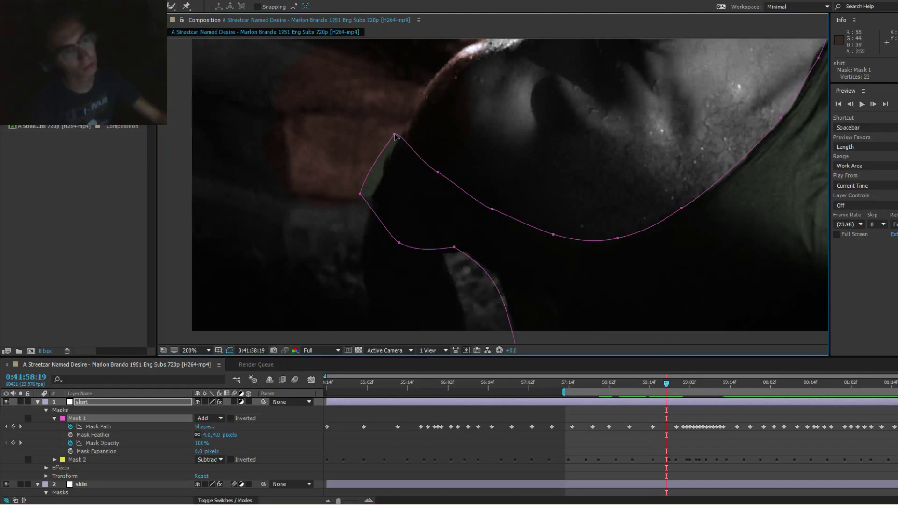
left_click_drag(395, 135, 399, 138)
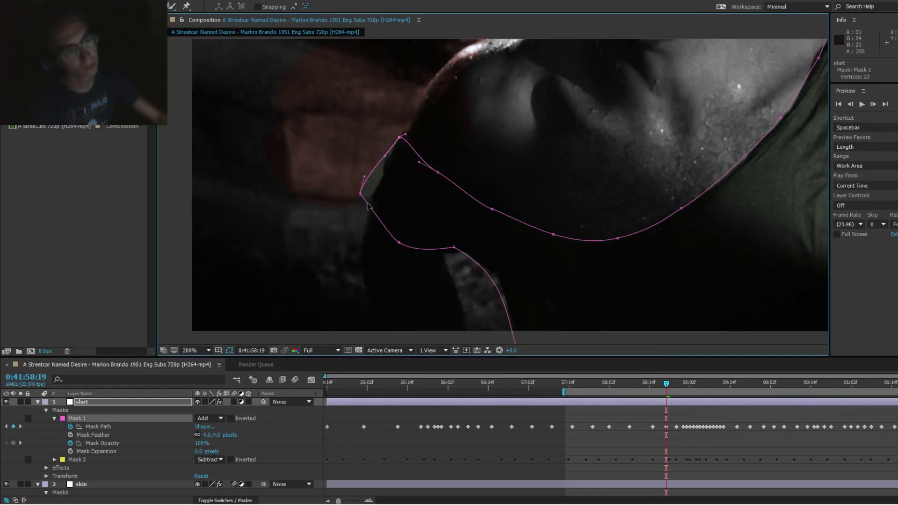
left_click_drag(359, 193, 370, 202)
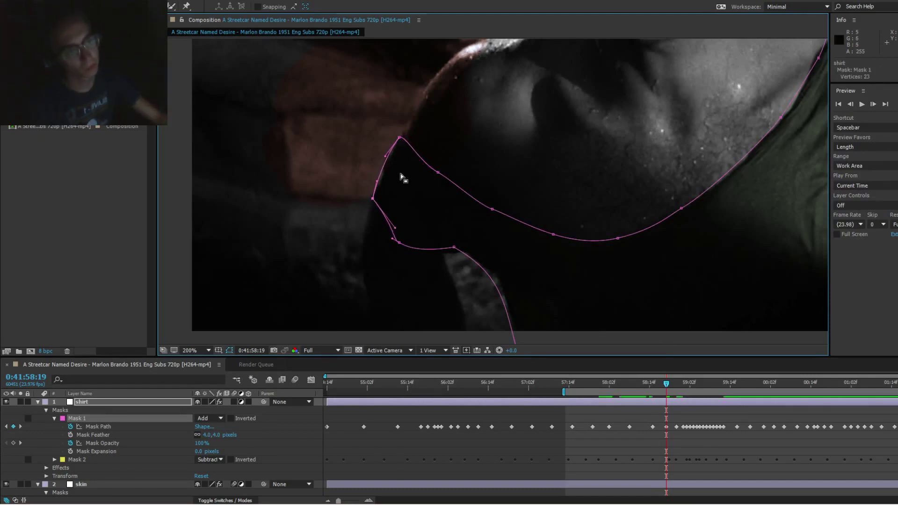
Step: At 0:41:58:23, raise shirt Mask 1's outer sleeve corner point to match the sleeve's edge
key("Page_Down")
key("Page_Down")
key("Page_Down")
key("Page_Down")
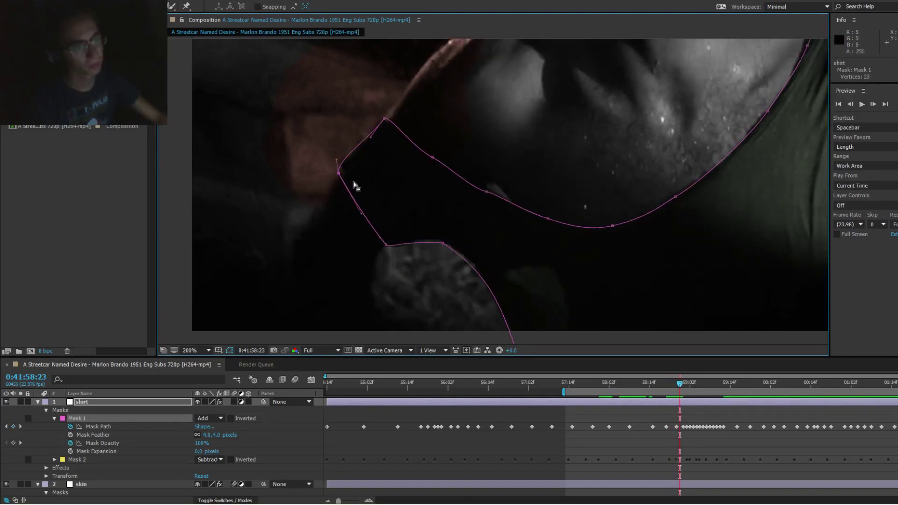
left_click_drag(343, 177, 345, 169)
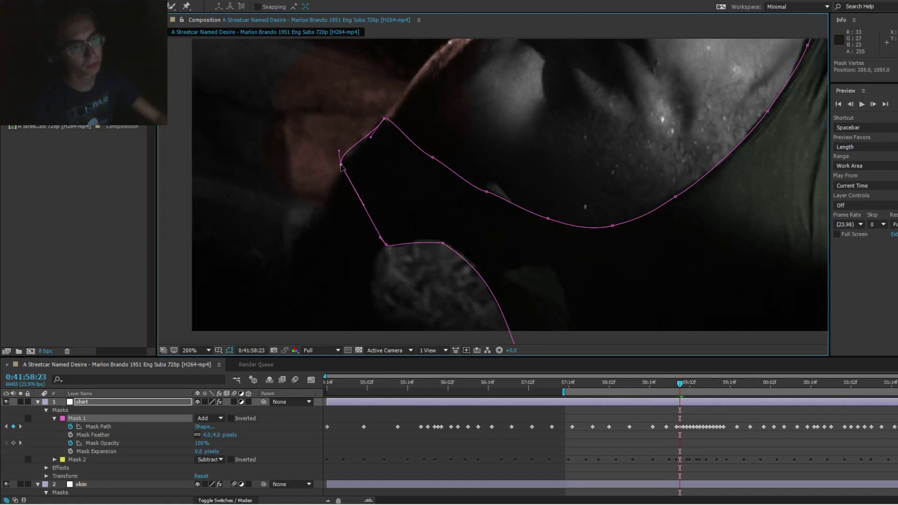
Step: At 0:41:59:00, raise shirt Mask 1's outer sleeve corner and bend the curve handle above it to follow the sleeve
key("Page_Down")
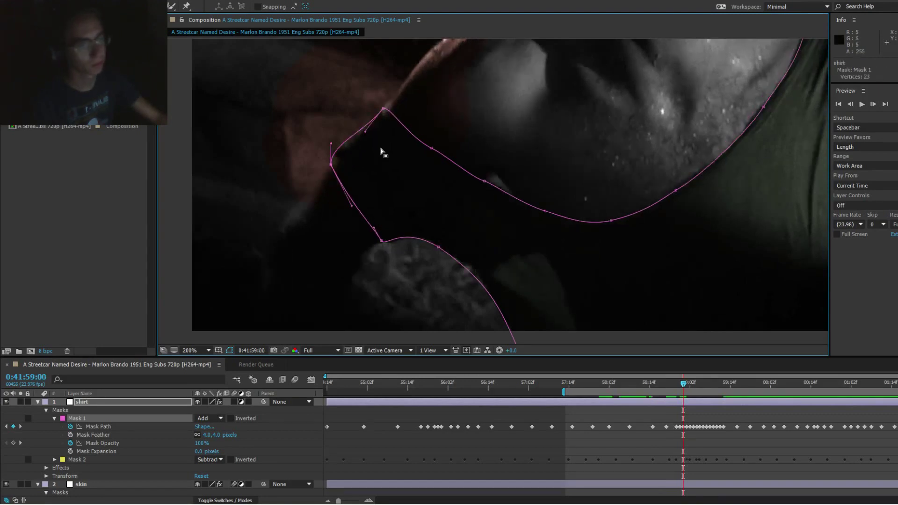
left_click_drag(337, 169, 335, 160)
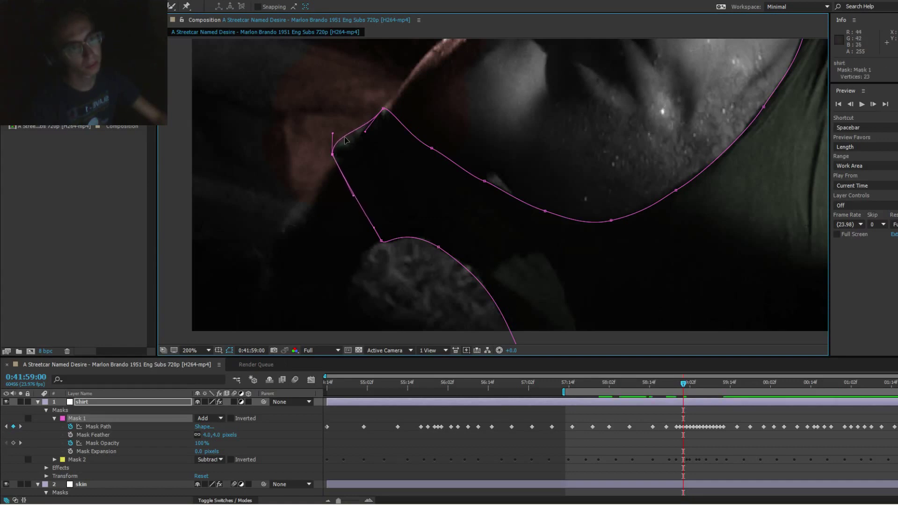
left_click_drag(365, 132, 350, 151)
Step: Check shirt Mask 1's sleeve edge frame by frame around 0:41:59:00 and from 0:41:58:09 to 0:41:58:18
key("Page_Up")
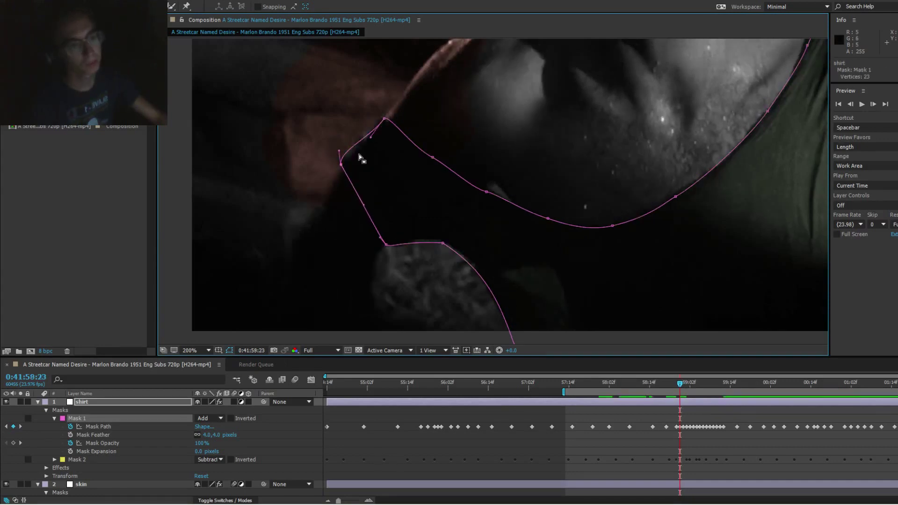
key("Page_Down")
key("Page_Down")
key("Page_Down")
key("Page_Up")
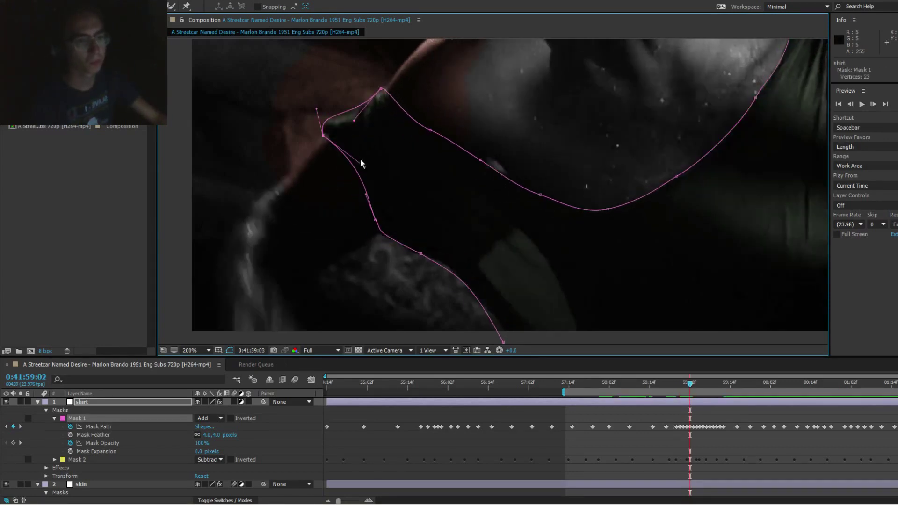
key("Page_Up")
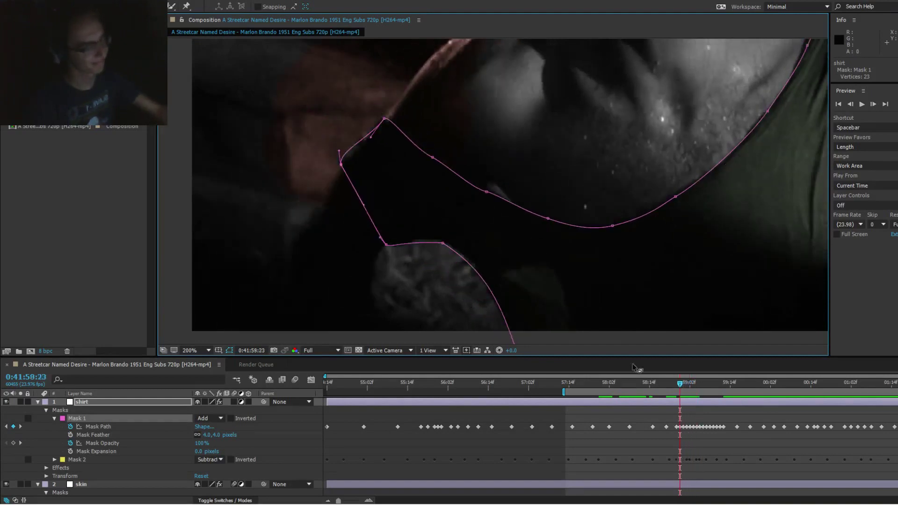
left_click(634, 387)
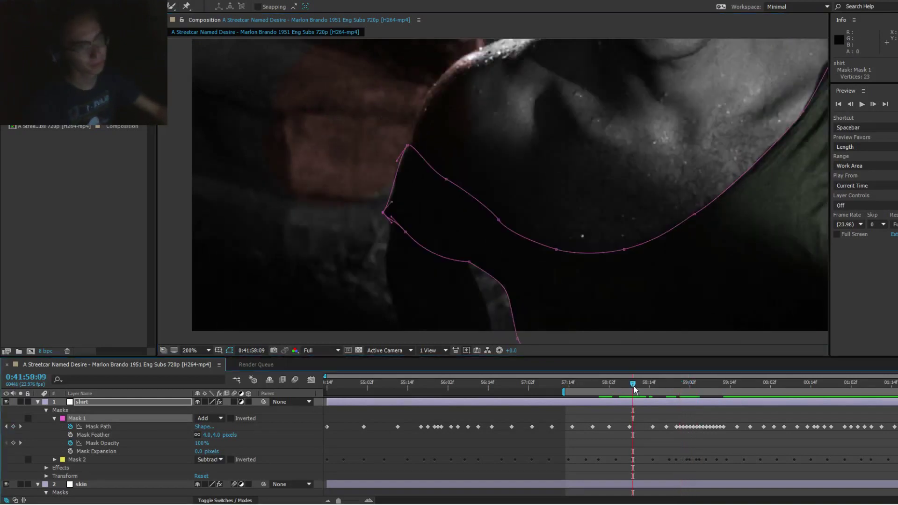
key("Page_Down")
key("Page_Down")
key("Page_Down")
key("Page_Down")
key("Page_Down")
key("Page_Down")
key("Page_Down")
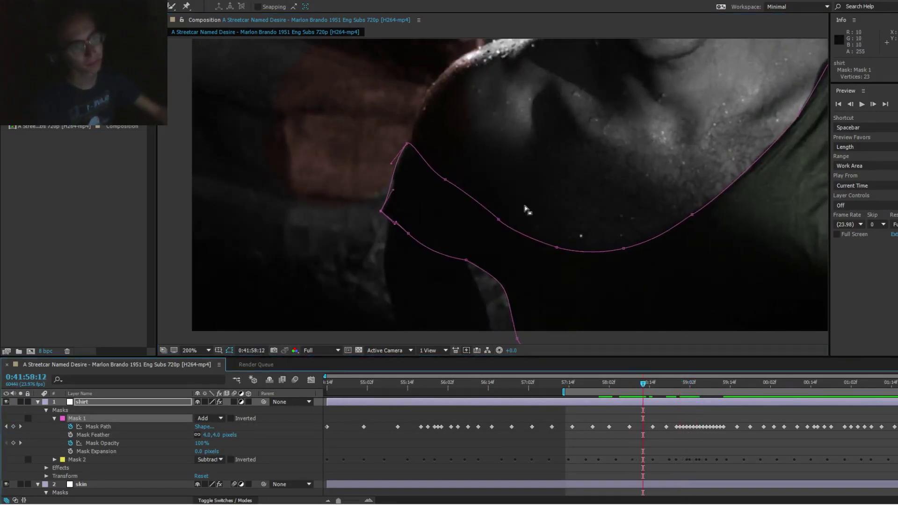
key("Page_Down")
key("Page_Down")
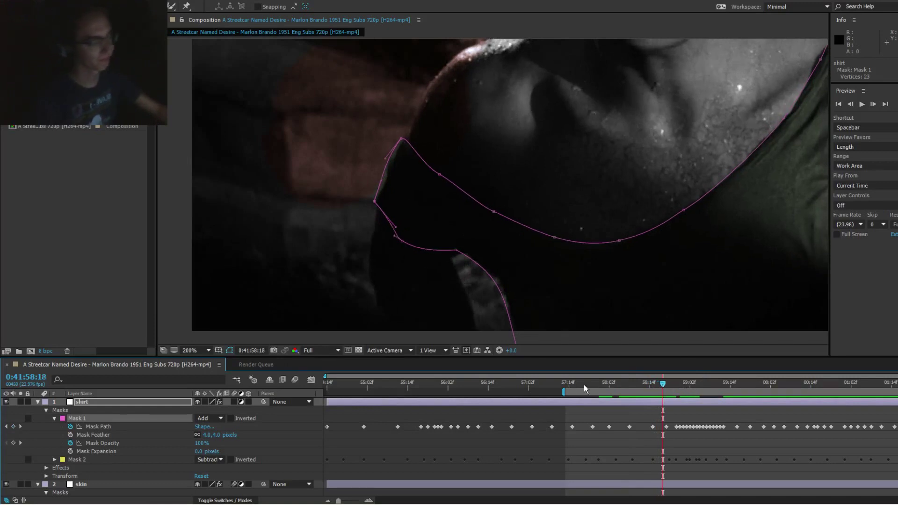
Step: Review shirt Mask 1 along the sleeve and neckline between 0:41:57:21 and 0:41:58:04
left_click_drag(580, 386, 593, 407)
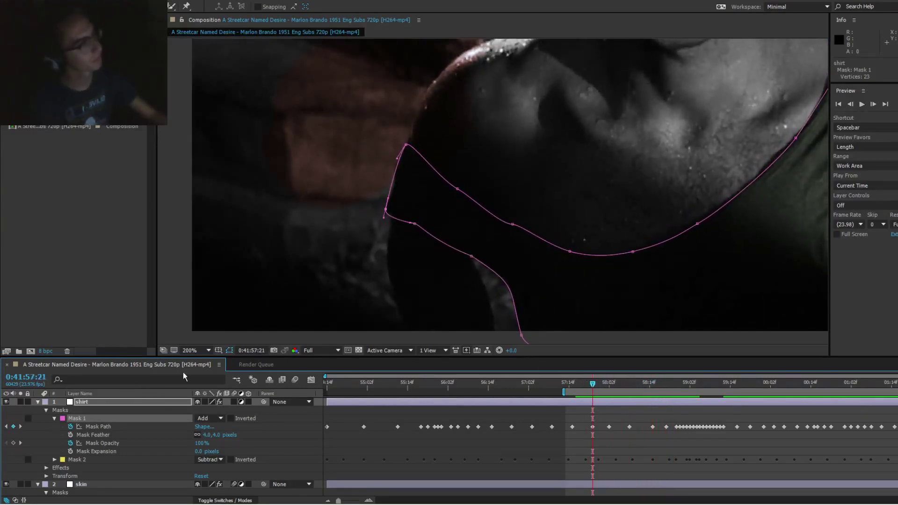
key("Page_Down")
key("Page_Down")
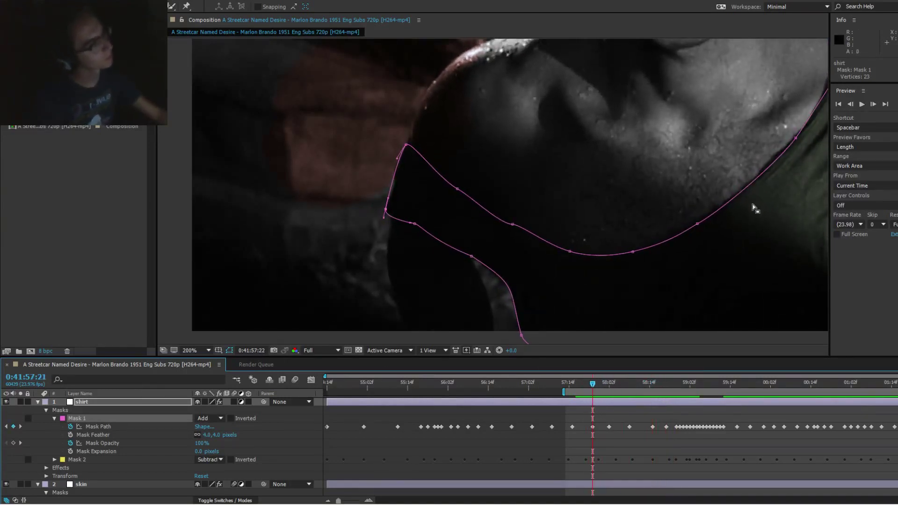
key("Page_Down")
key("Page_Down")
key("Page_Down")
key("Page_Down")
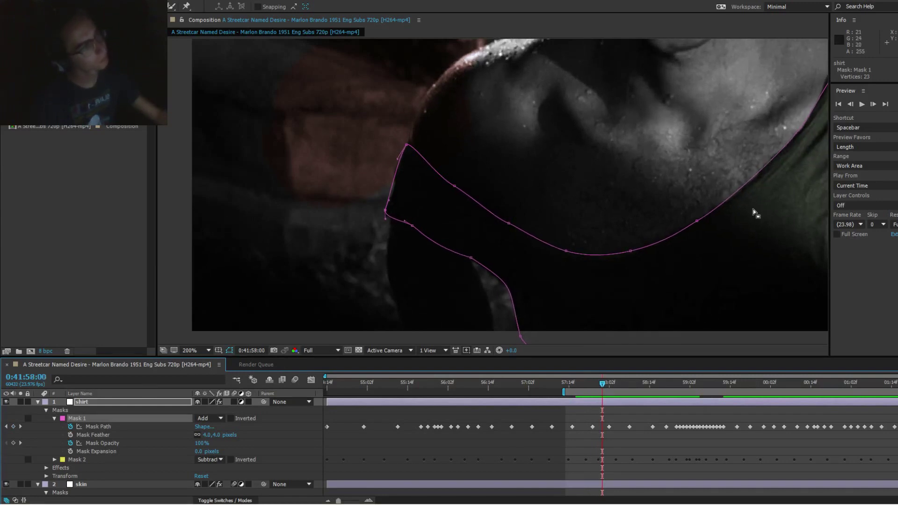
key("Page_Down")
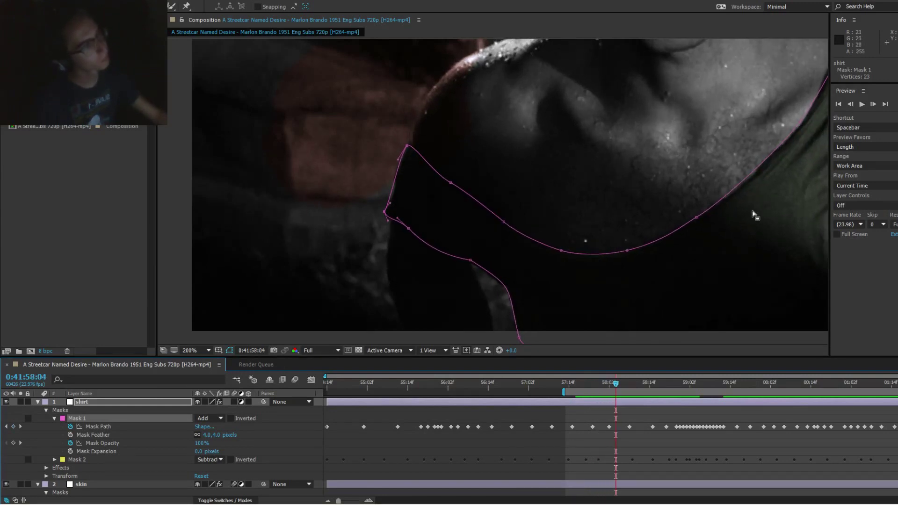
left_click_drag(761, 176, 681, 222)
key("Page_Up")
key("Page_Up")
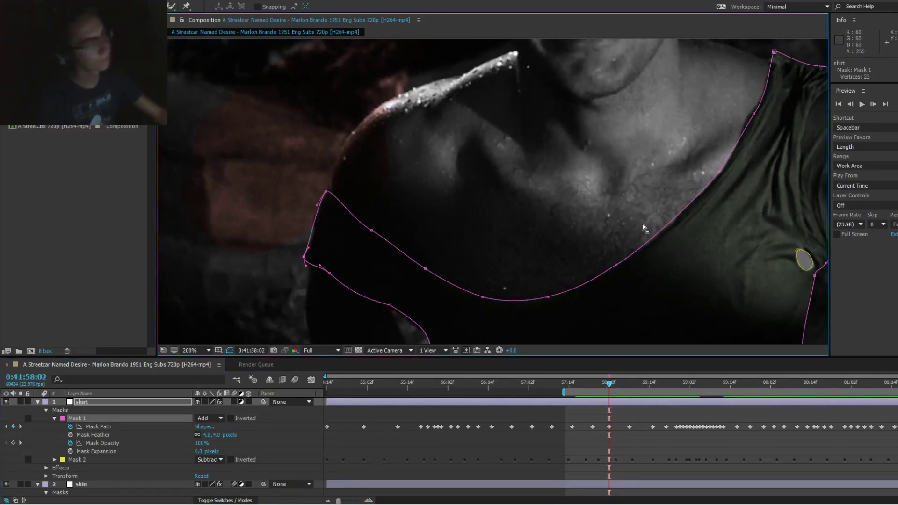
Step: Collapse the shirt layer and select the skin layer
left_click(38, 402)
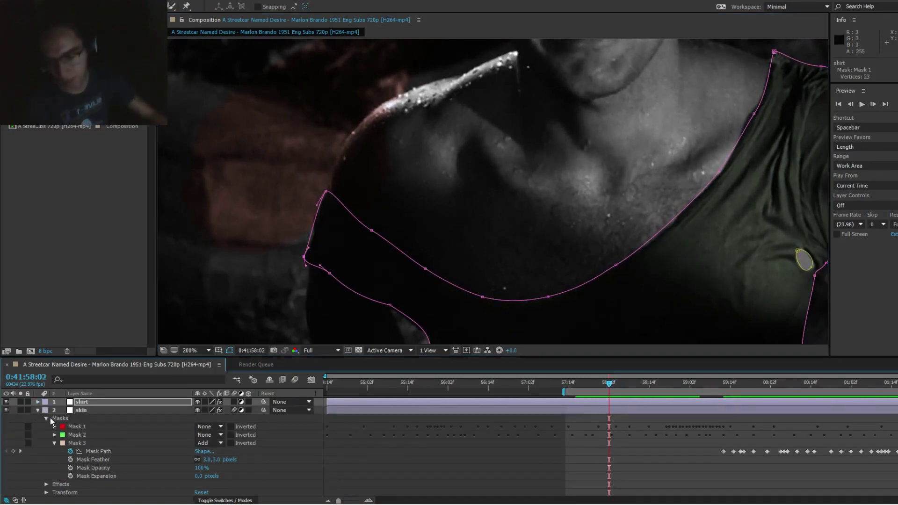
left_click(77, 410)
Step: Switch to the browser's SoundCloud page, play the track "anthropocene ft. atlas" and minimise the browser
mouse_move(142, 504)
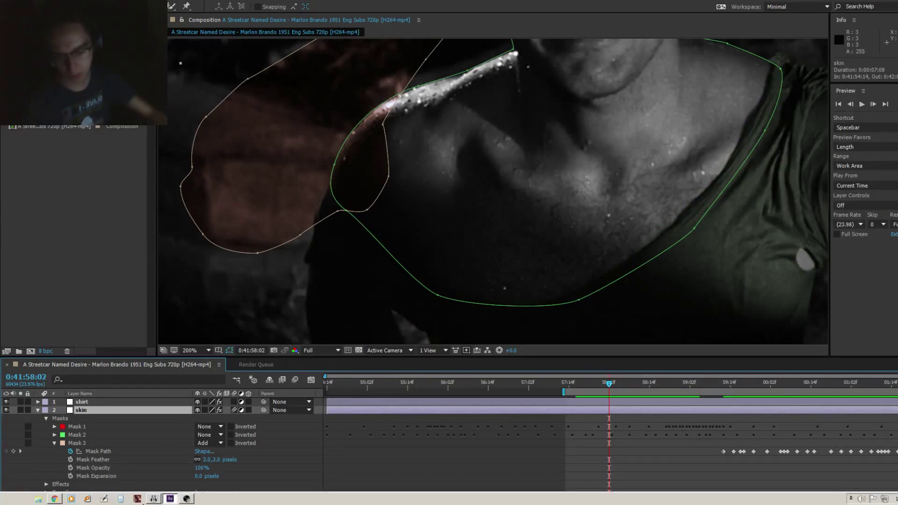
left_click(54, 499)
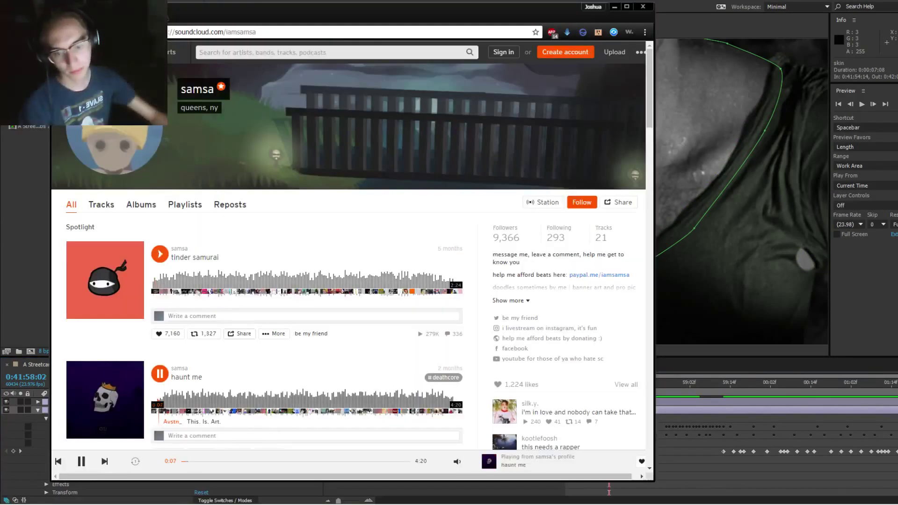
scroll(348, 257, "down", 1)
scroll(160, 305, "down", 4)
left_click(159, 305)
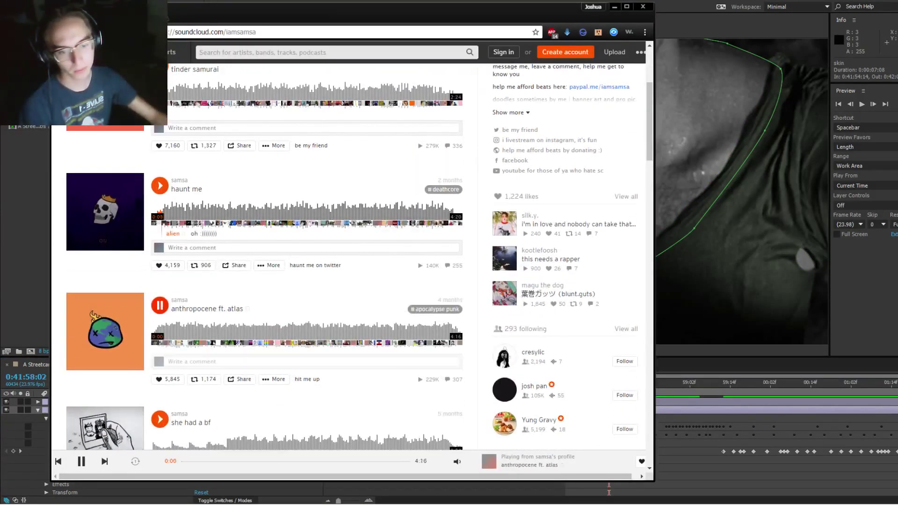
left_click(615, 7)
Step: At 0:41:59:09, free-transform the skin layer's Mask 3, moving it outward and rotating it about -4.2° to cover the raised arm
left_click_drag(455, 241, 513, 162)
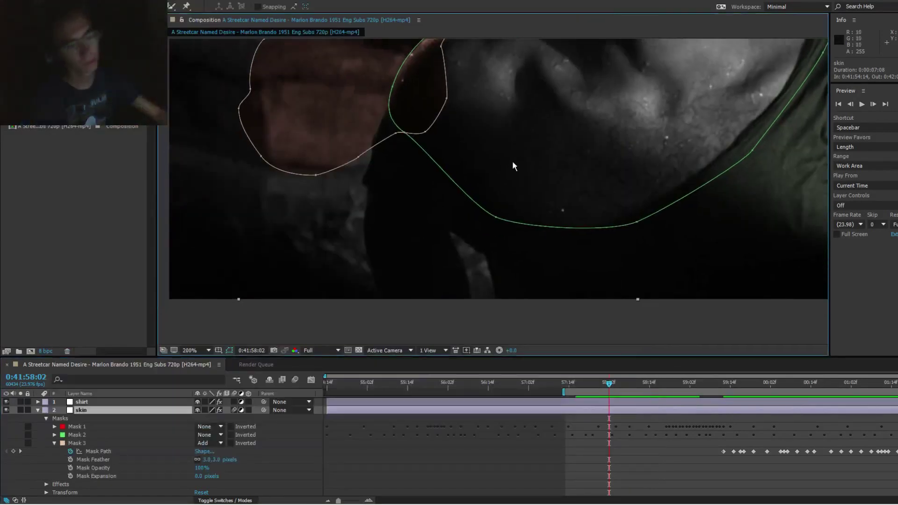
left_click_drag(609, 384, 723, 384)
left_click_drag(625, 62, 612, 139)
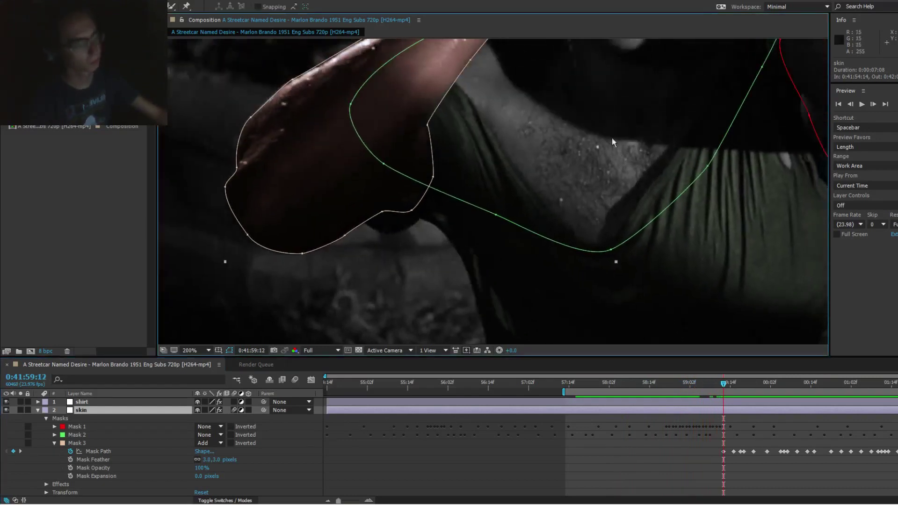
key("Page_Up")
key("Page_Up")
key("Page_Up")
key("Page_Up")
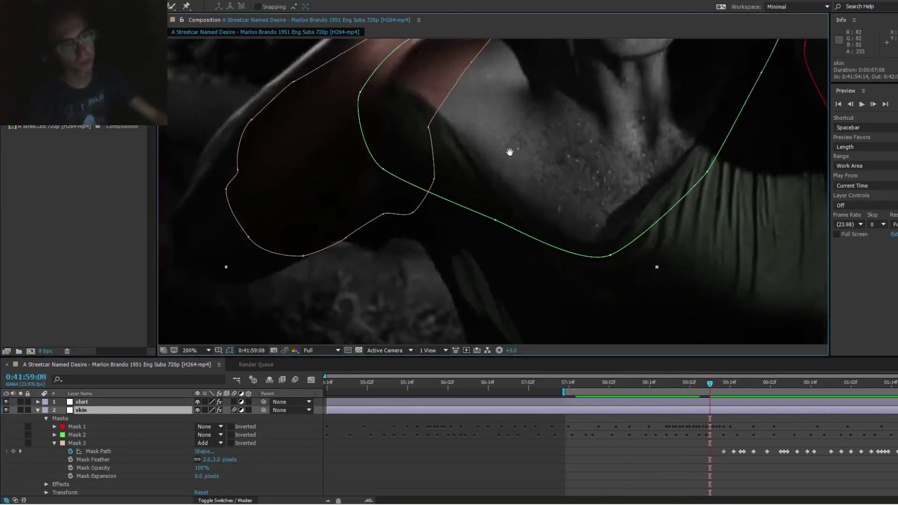
left_click_drag(508, 151, 534, 199)
key("Page_Down")
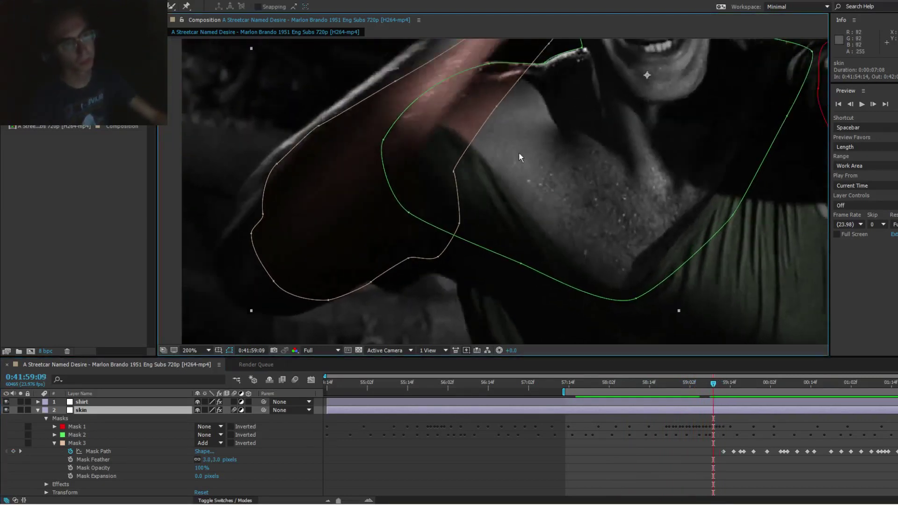
double_click(329, 301)
left_click_drag(600, 138, 456, 148)
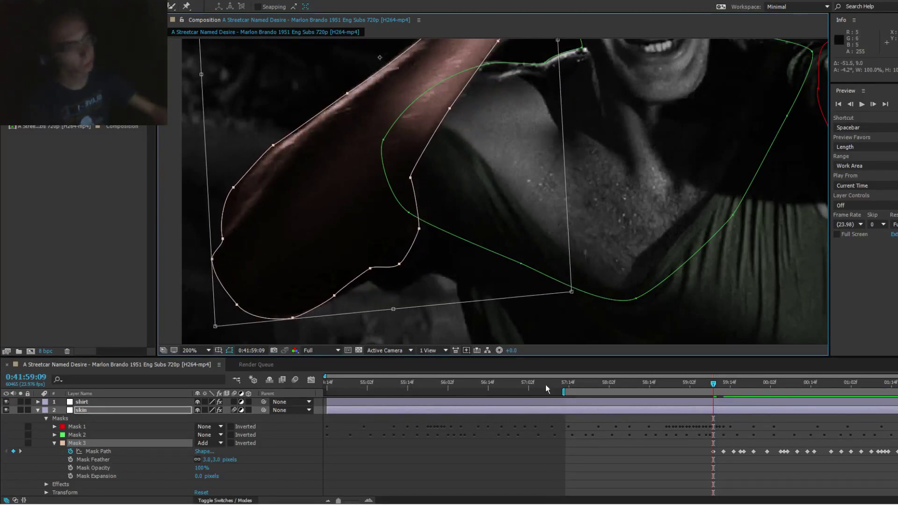
Step: Raise the composition viewer's exposure to about +3.2 to reveal the edges of the dark arm
left_click_drag(512, 351, 529, 350)
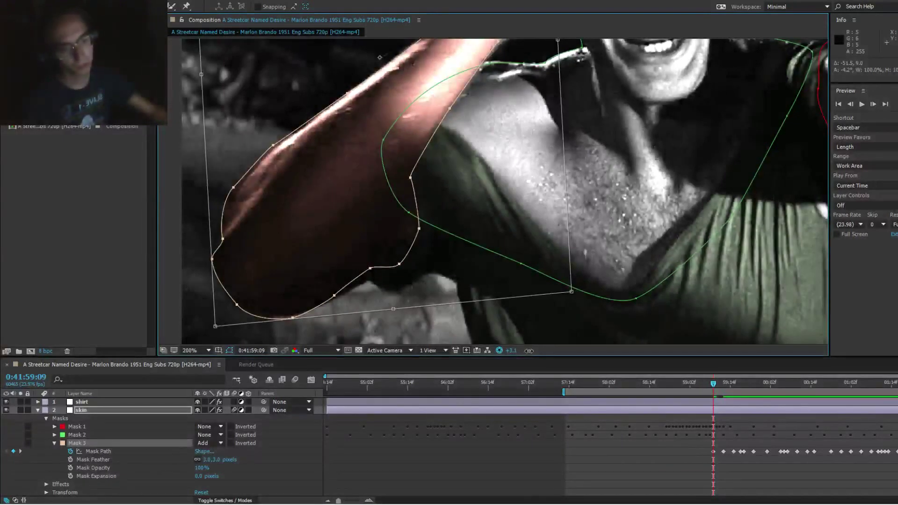
scroll(527, 179, "up", 10)
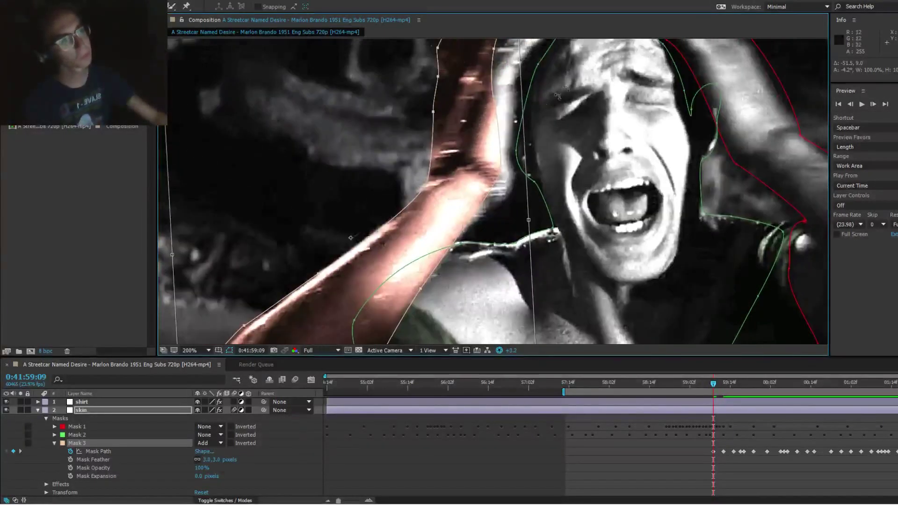
left_click_drag(575, 101, 580, 110)
Step: Refine the free transform of skin Mask 3 to about -3.9° rotation along the raised arm and commit it
left_click_drag(489, 143, 470, 238)
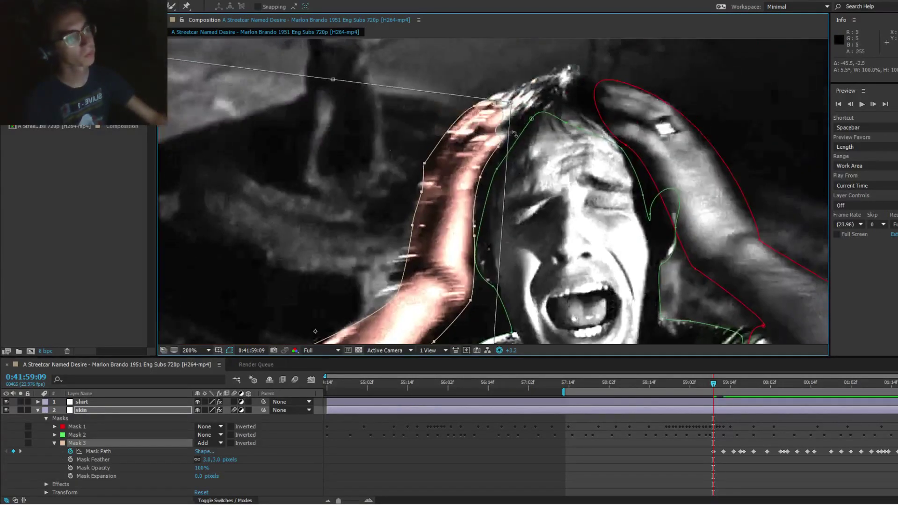
left_click_drag(505, 148, 472, 182)
left_click_drag(470, 318, 539, 109)
left_click_drag(513, 184, 526, 129)
left_click_drag(598, 130, 605, 81)
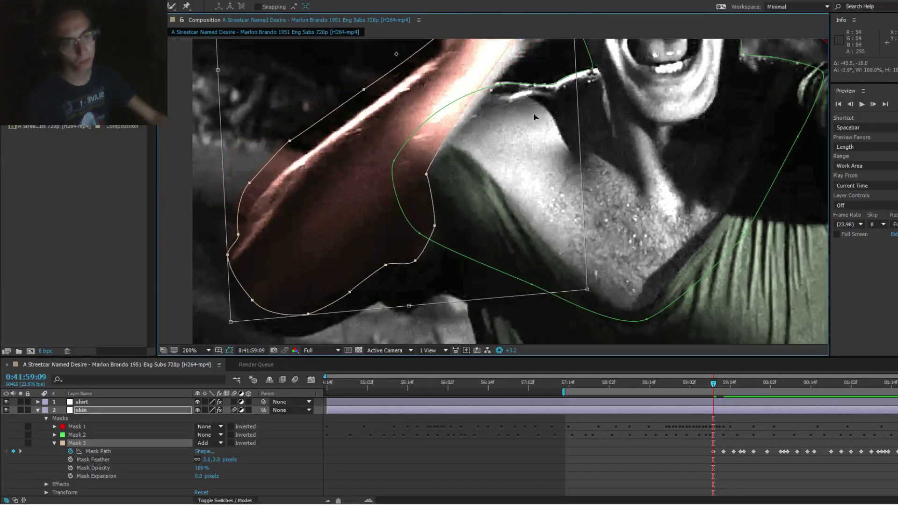
left_click_drag(535, 113, 503, 218)
left_click_drag(587, 82, 509, 258)
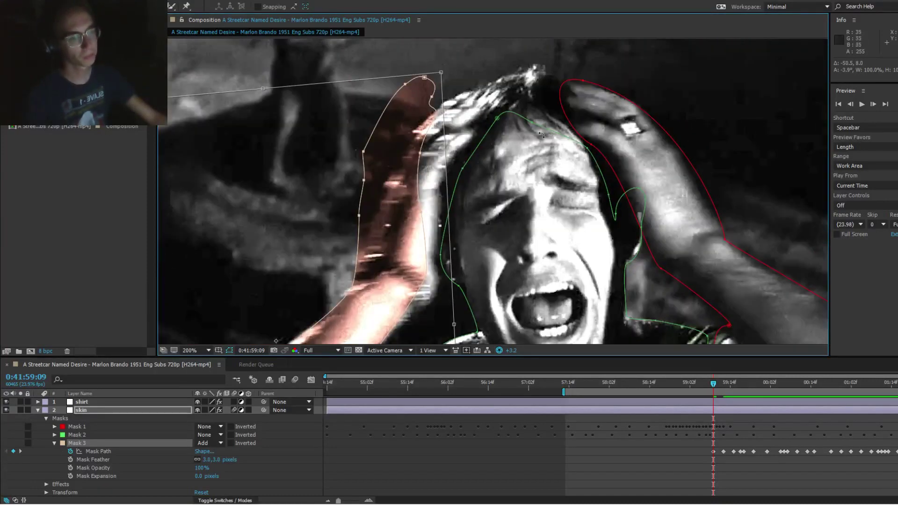
key("Return")
left_click_drag(516, 224, 552, 136)
left_click_drag(510, 260, 567, 78)
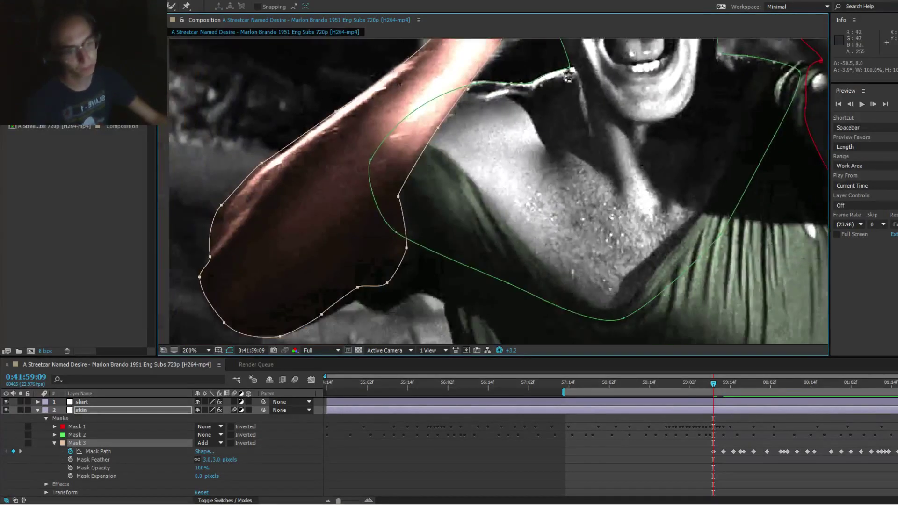
Step: Reshape Mask 3's outer forearm edge near the elbow, fitting its vertices and curve handles to the skin outline
left_click_drag(487, 159, 529, 95)
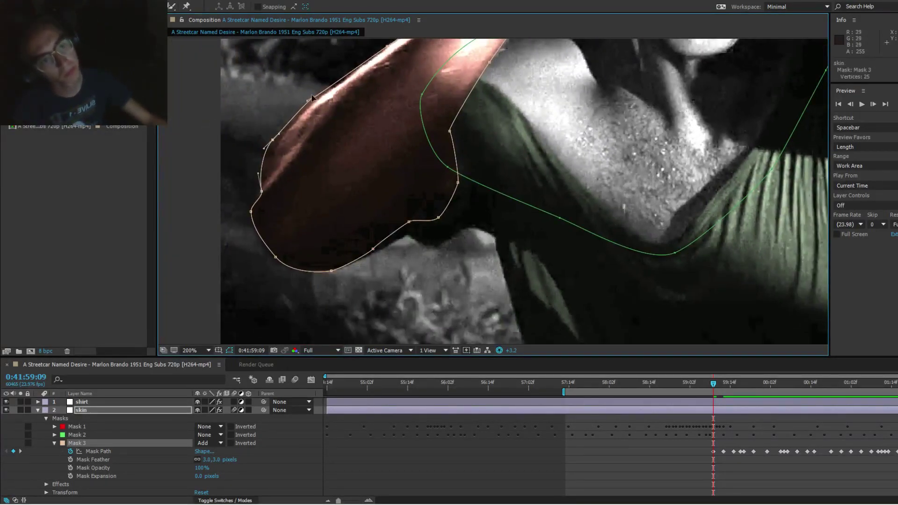
left_click_drag(312, 97, 342, 87)
scroll(321, 108, "up", 2)
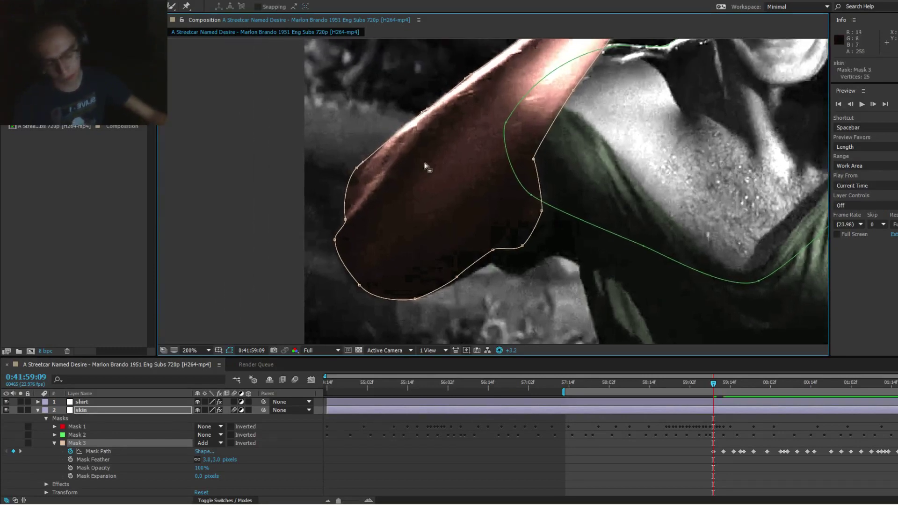
left_click_drag(297, 121, 327, 100)
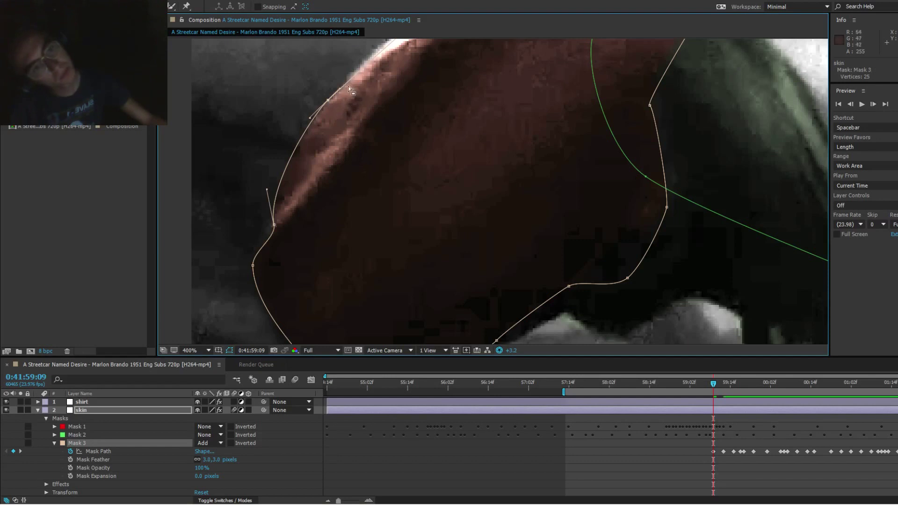
scroll(348, 86, "up", 3)
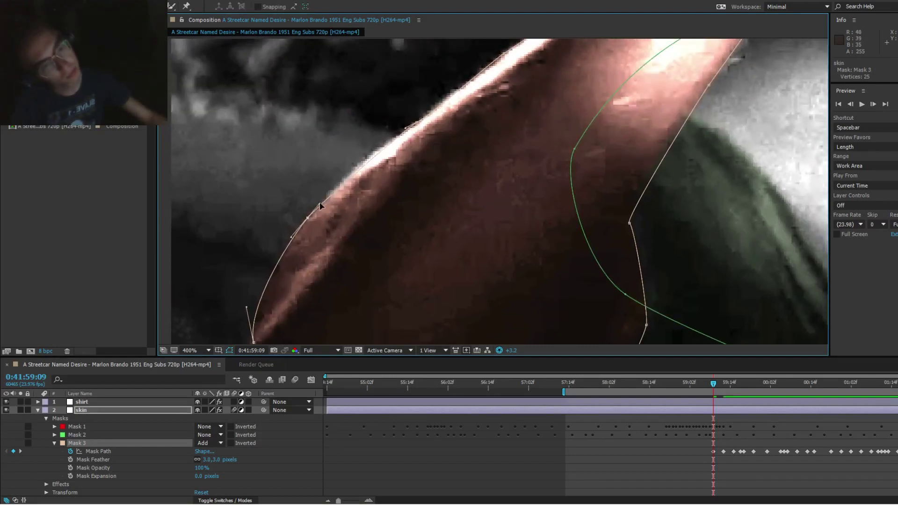
left_click_drag(314, 220, 363, 128)
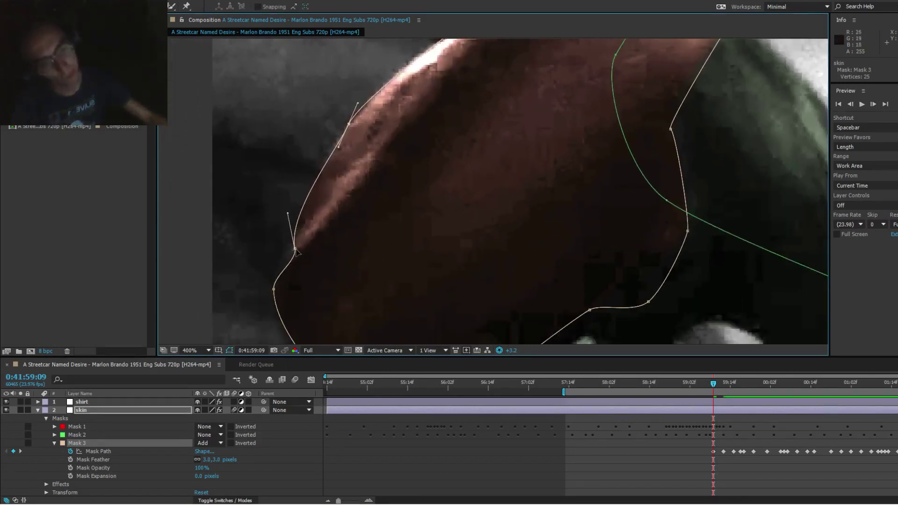
left_click_drag(296, 252, 335, 189)
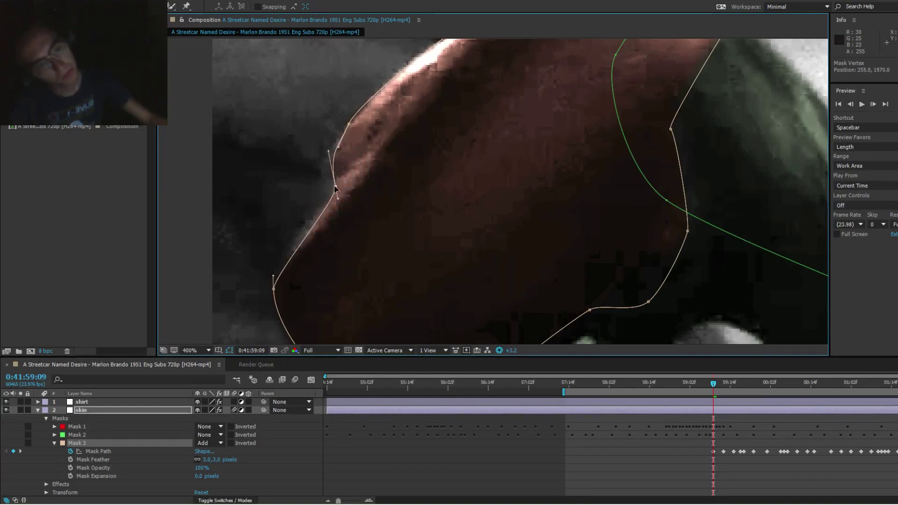
left_click_drag(327, 153, 335, 185)
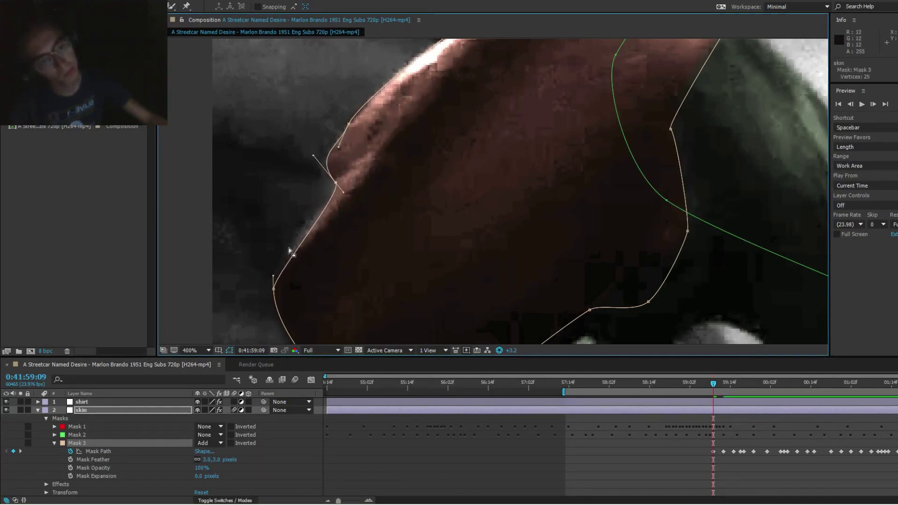
Step: Round Mask 3's curve around the elbow tip and fit its lower edge to the underside of the arm
left_click_drag(274, 290, 362, 149)
mouse_move(365, 276)
left_mouse_down()
mouse_move(345, 261)
mouse_move(354, 268)
left_mouse_up()
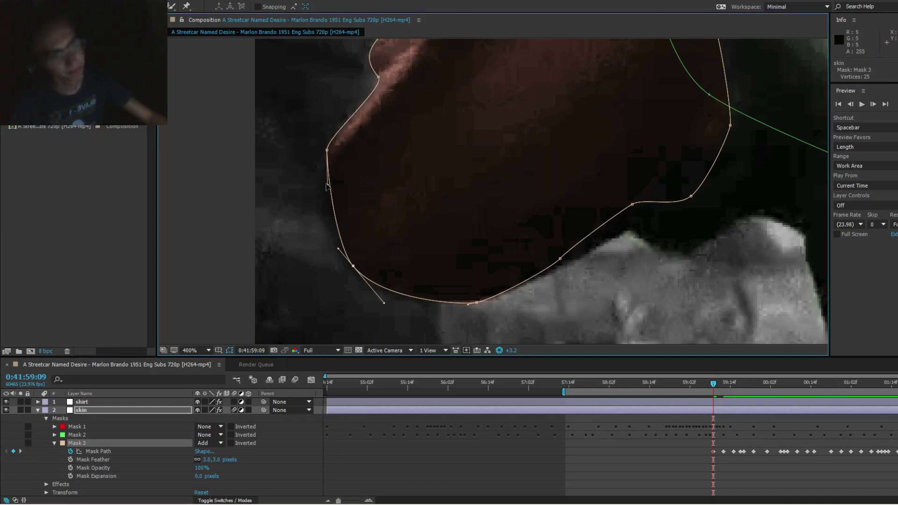
left_click_drag(327, 186, 307, 205)
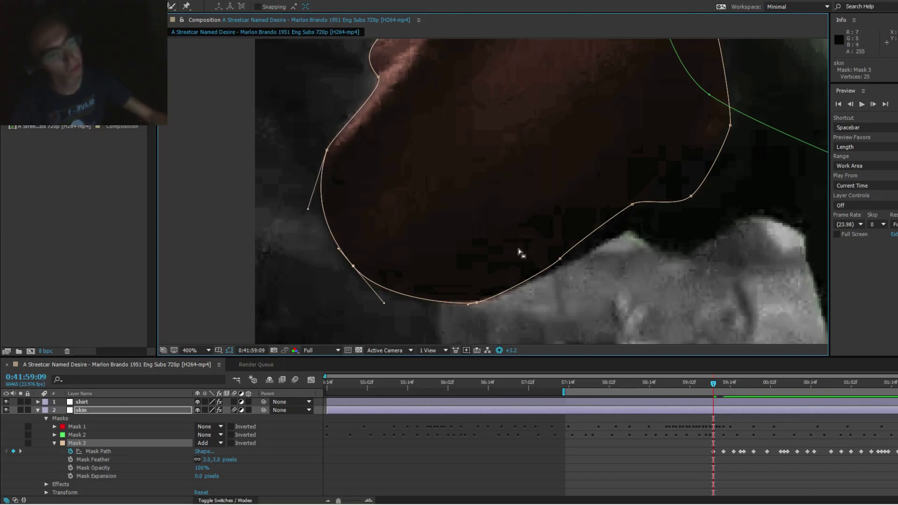
left_click_drag(560, 259, 590, 248)
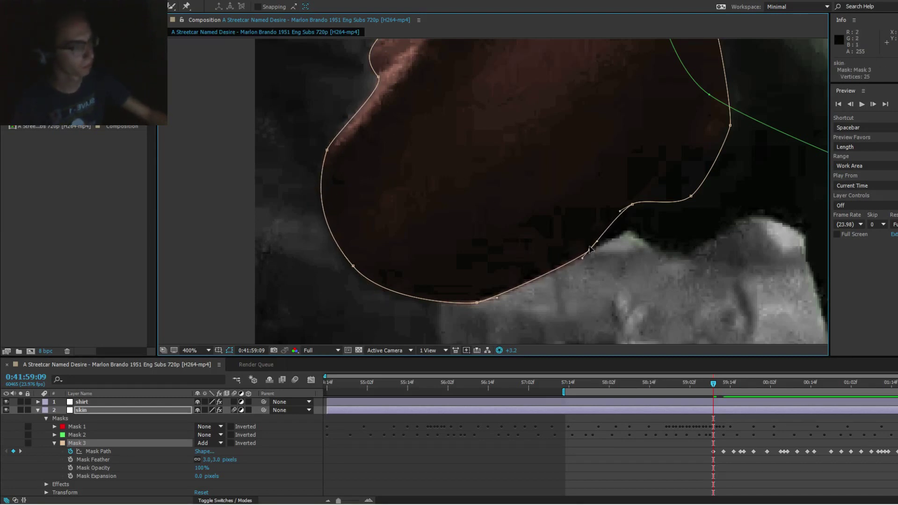
Step: Fit Mask 3's inner forearm and wrist vertices to the arm's edge beside the face
left_click_drag(625, 200, 496, 269)
left_click_drag(562, 156, 470, 261)
left_click_drag(534, 111, 493, 214)
scroll(493, 214, "up", 5)
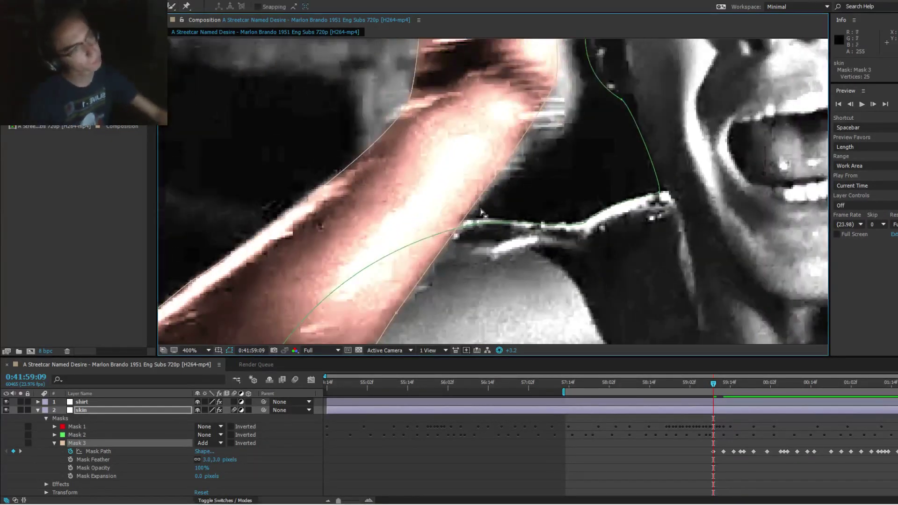
mouse_move(480, 209)
left_mouse_down()
mouse_move(502, 189)
mouse_move(484, 197)
left_mouse_up()
mouse_move(538, 164)
left_mouse_down()
mouse_move(570, 130)
mouse_move(551, 153)
mouse_move(568, 120)
mouse_move(505, 174)
mouse_move(491, 214)
mouse_move(525, 195)
mouse_move(506, 202)
mouse_move(521, 223)
left_mouse_up()
key("ctrl+z")
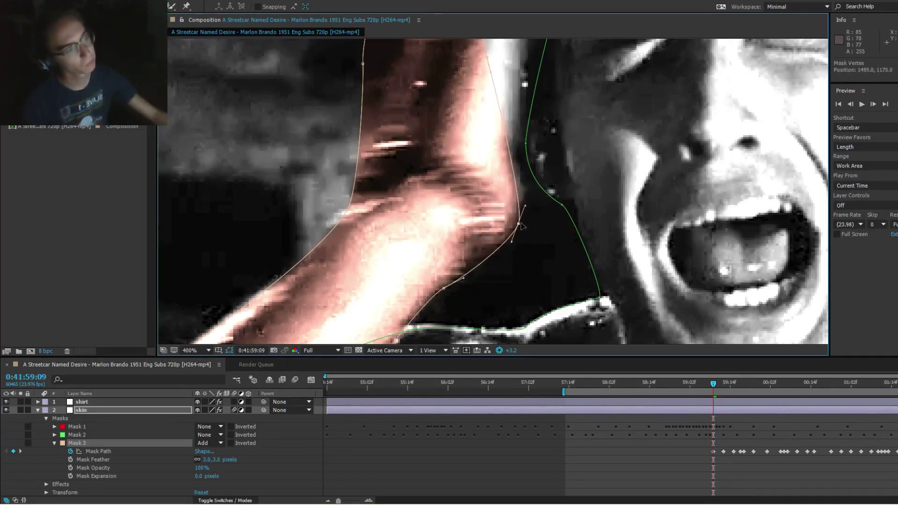
Step: Extend Mask 3's inner edge above the wrist to cover the palm side of the hand beside the forehead
left_click_drag(540, 147, 517, 241)
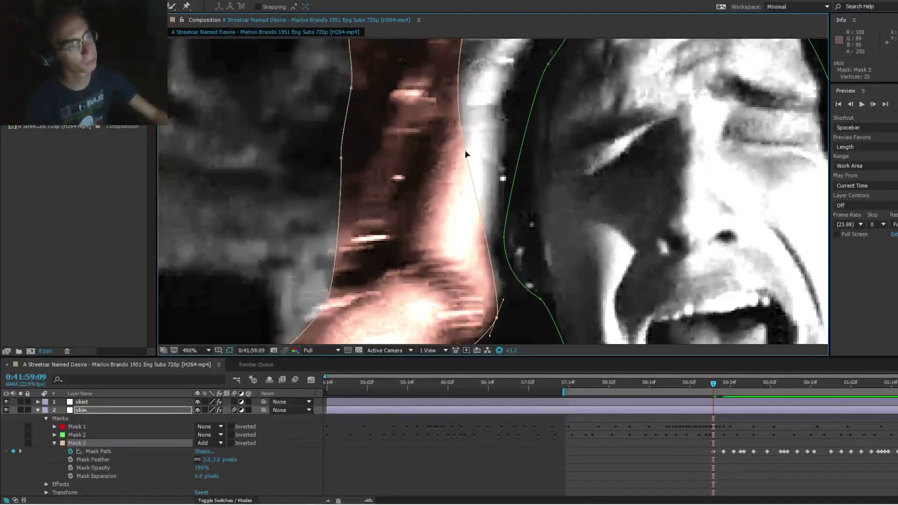
left_click_drag(465, 153, 501, 144)
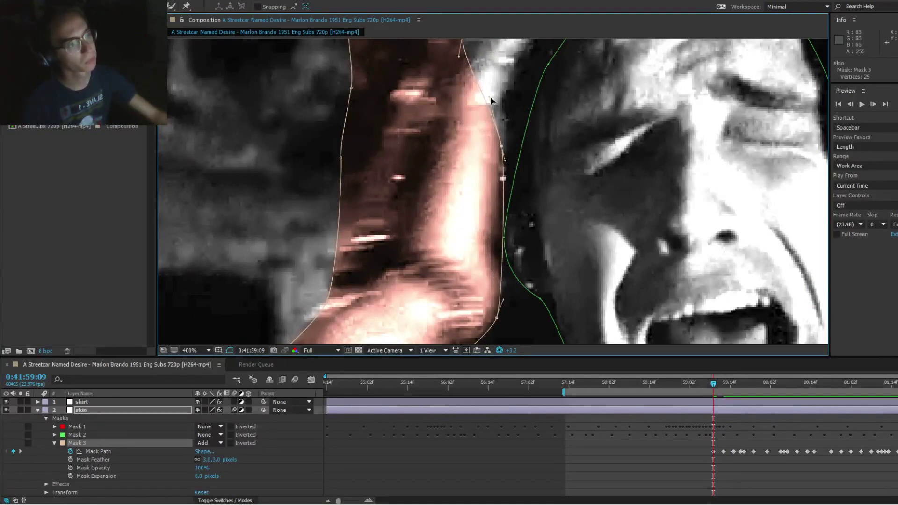
left_click_drag(491, 100, 507, 240)
left_click_drag(448, 156, 526, 155)
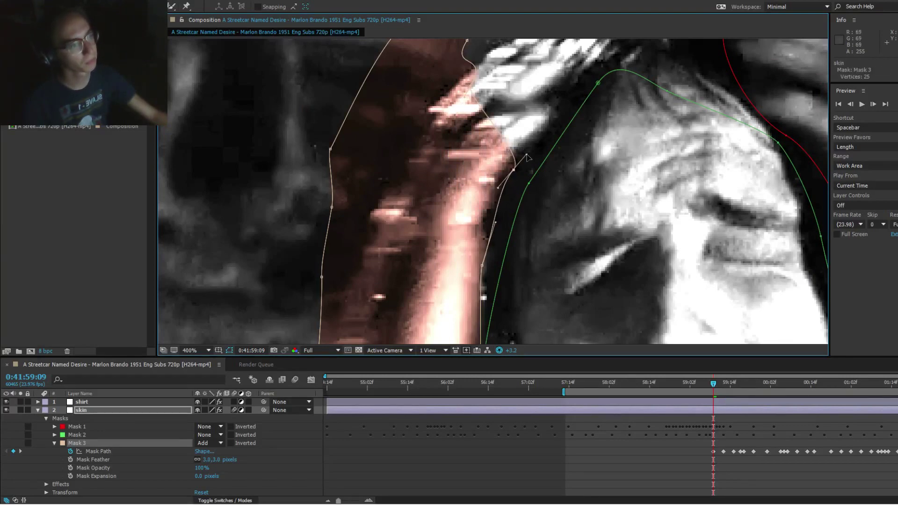
mouse_move(496, 223)
left_mouse_down()
mouse_move(487, 219)
mouse_move(493, 214)
left_mouse_up()
left_click_drag(482, 265, 483, 234)
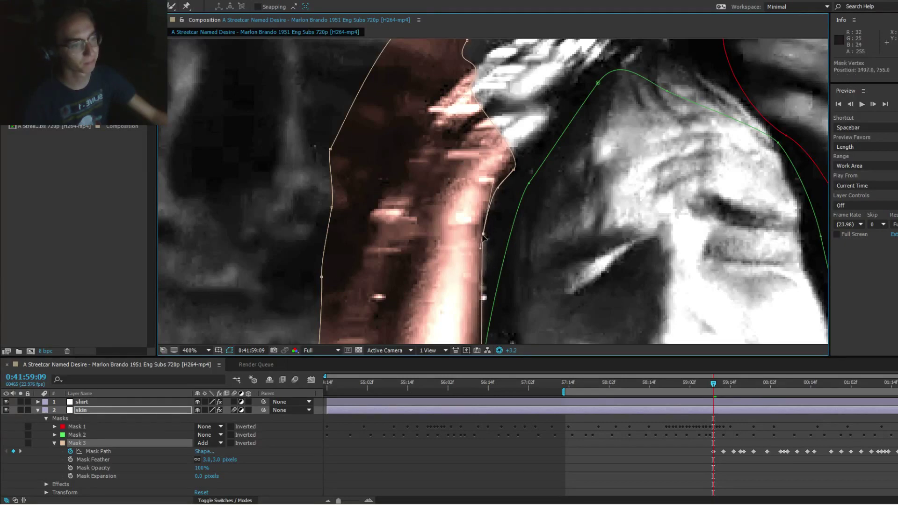
Step: Move Mask 3's upper vertices onto the fingertips and finger edges at the hairline
key("space")
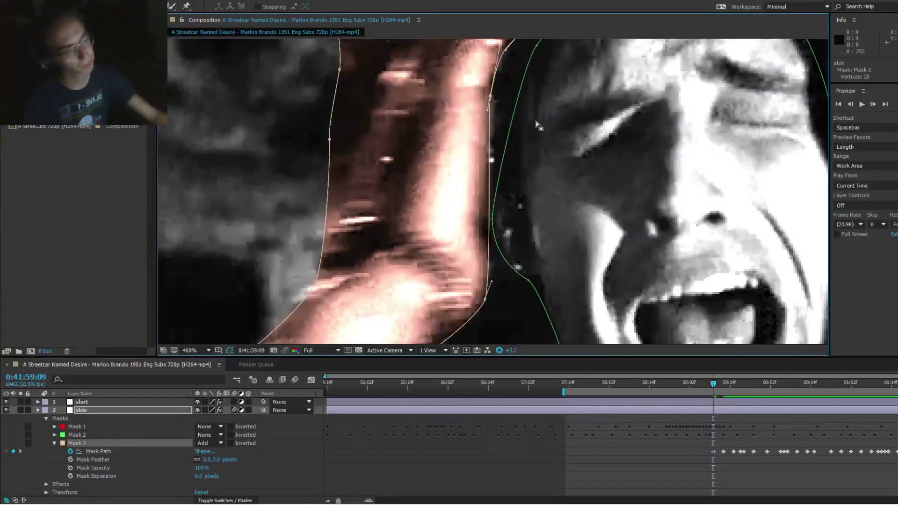
key("space")
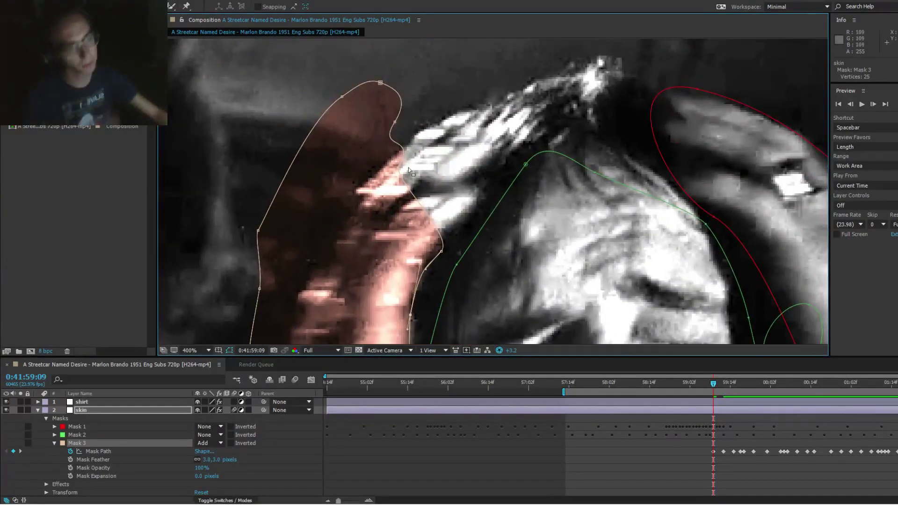
left_click_drag(409, 170, 484, 201)
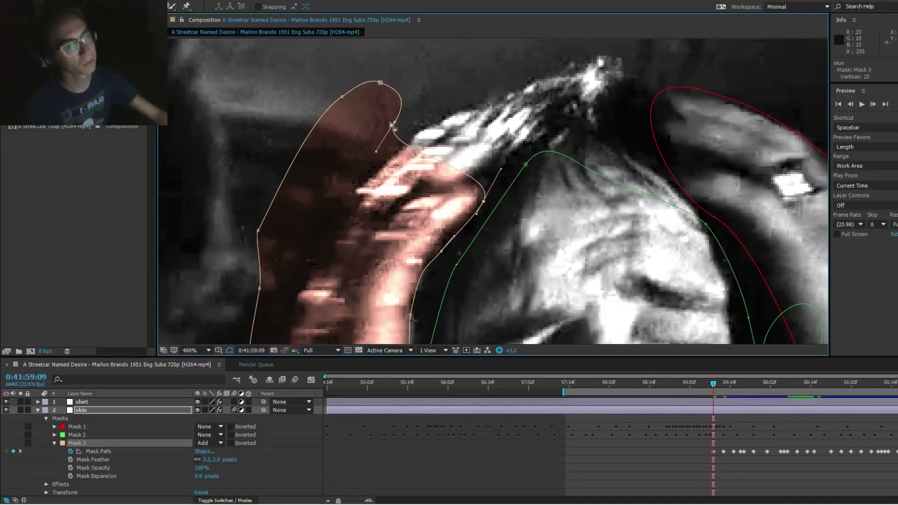
left_click_drag(395, 123, 501, 171)
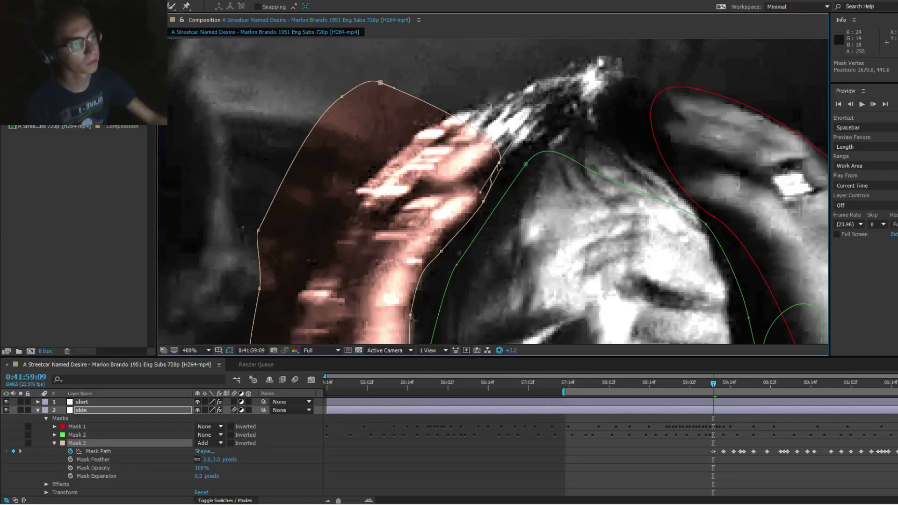
left_click_drag(381, 83, 459, 118)
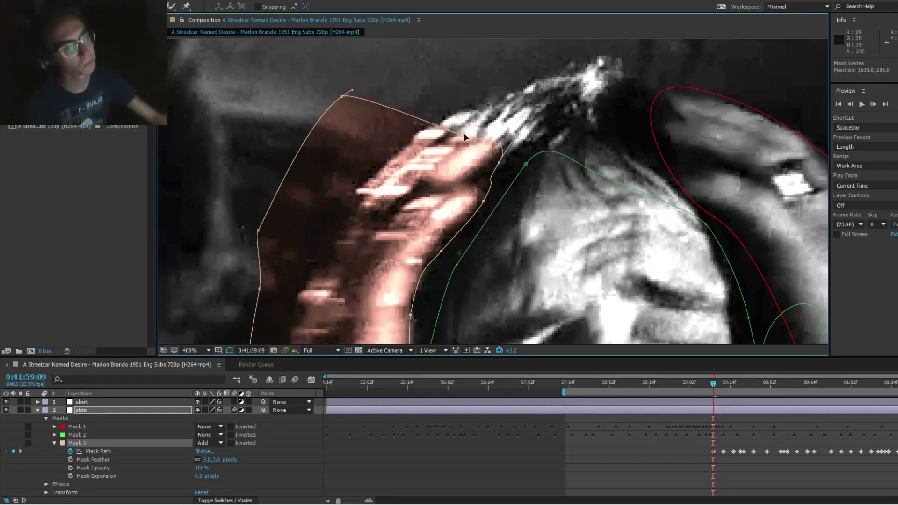
left_click_drag(342, 97, 462, 140)
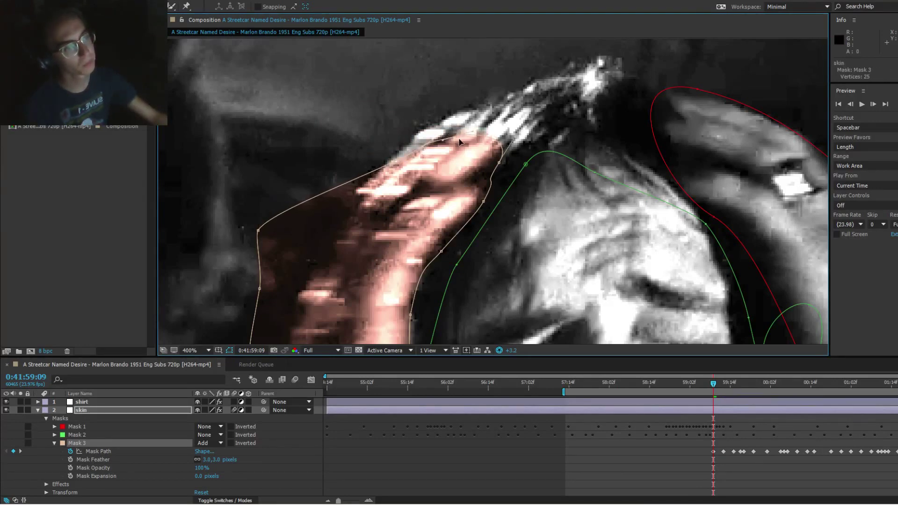
Step: Pull Mask 3's outer vertices inward to follow the back of the hand down to the wrist
left_click_drag(282, 240, 459, 162)
scroll(453, 150, "down", 1)
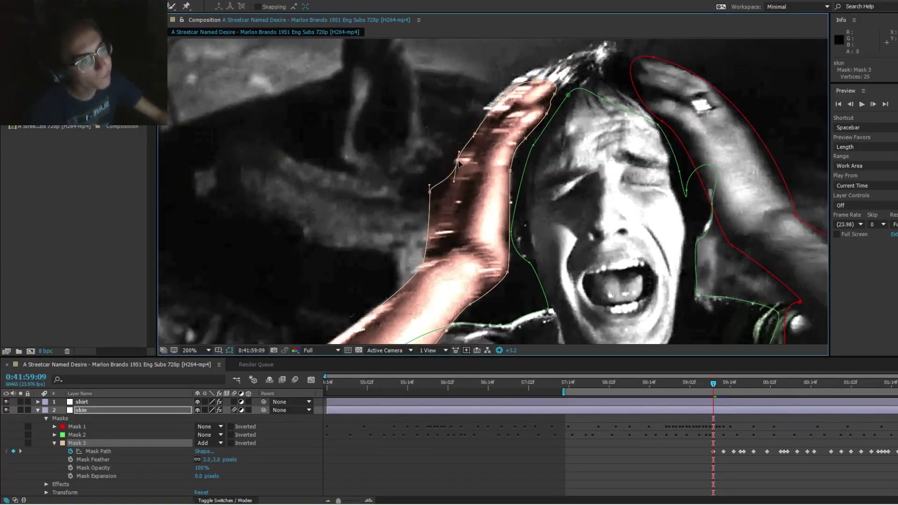
left_click_drag(434, 193, 447, 211)
left_click_drag(487, 203, 440, 211)
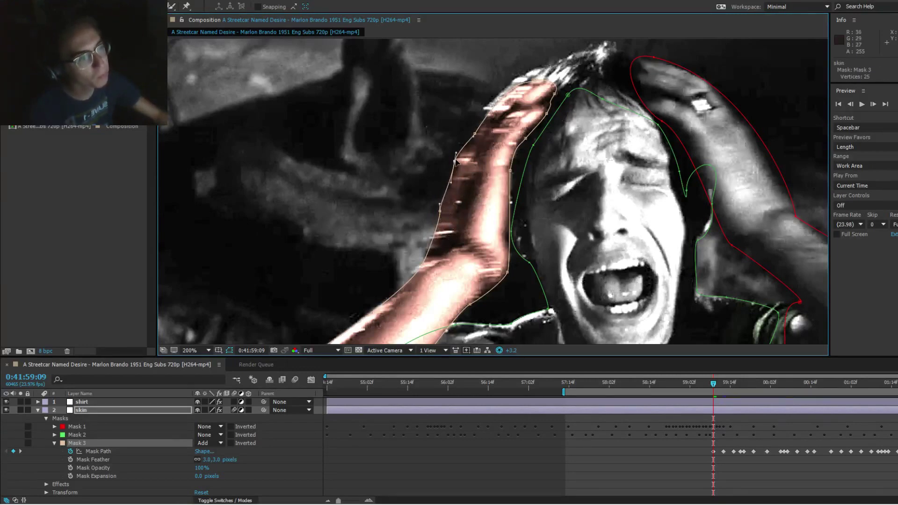
Step: Check skin Mask 3 against the whole arm by stepping between frames 0:41:59:09 and 0:41:59:12
scroll(457, 178, "down", 2)
left_click_drag(457, 192, 459, 179)
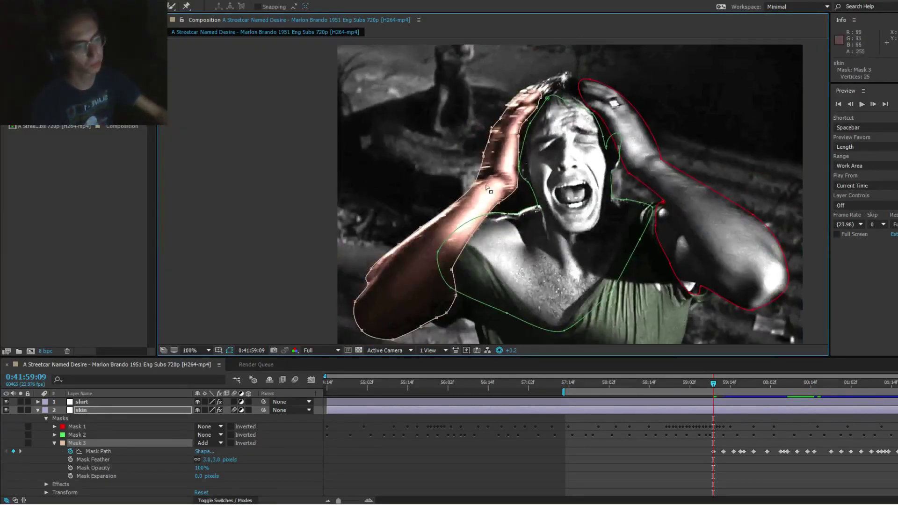
key("Page_Down")
key("Page_Down")
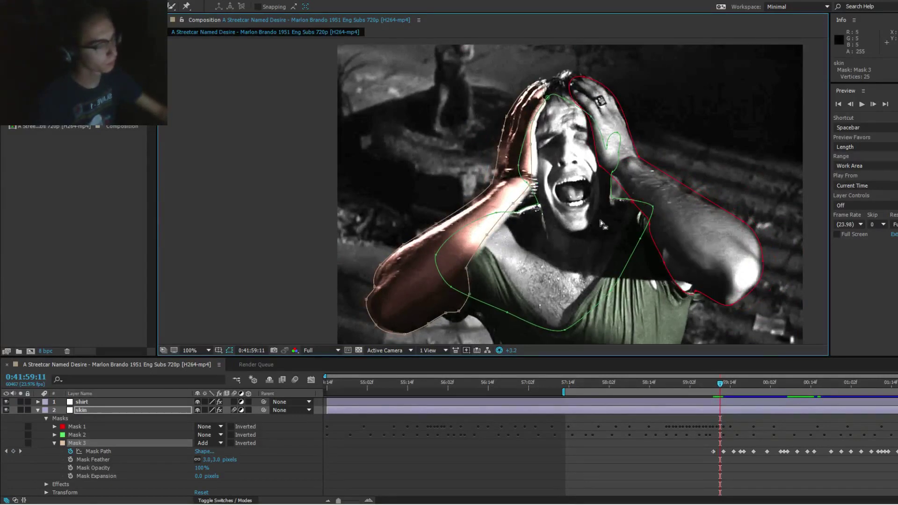
key("Page_Up")
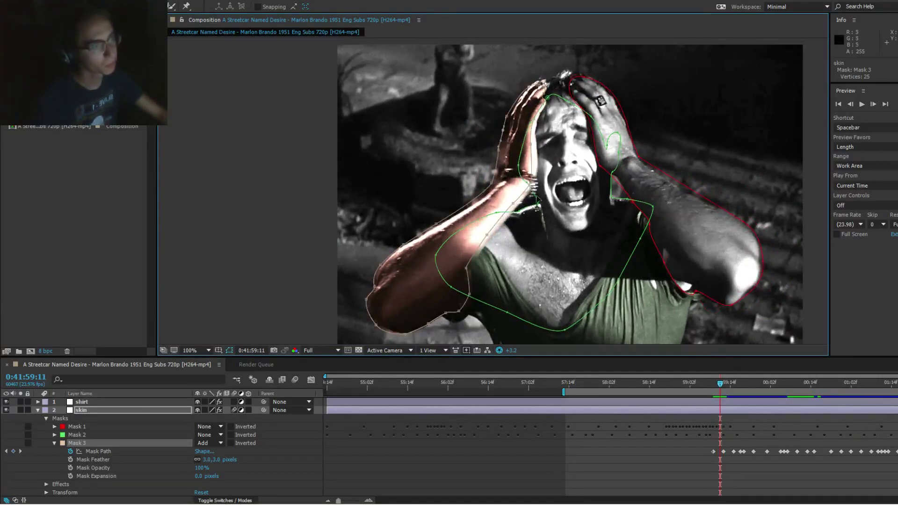
key("Page_Down")
key("Page_Up")
key("Page_Down")
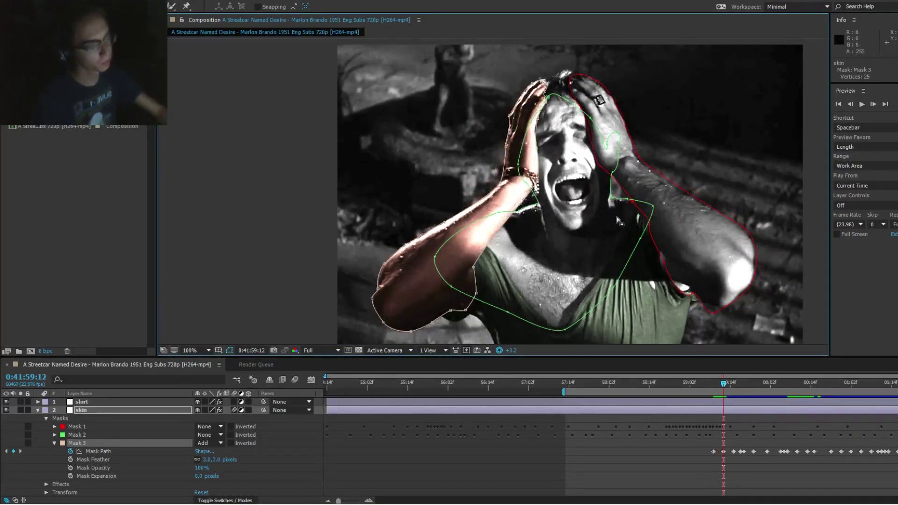
Step: Copy Mask 3's path keyframe from 0:41:59:12 and paste it one frame earlier at 0:41:59:11
left_click(723, 452)
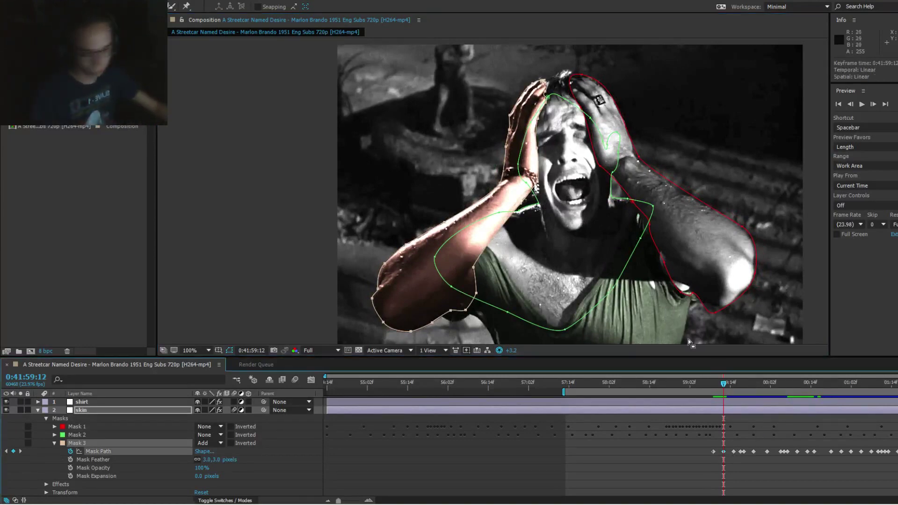
key("ctrl+c")
key("Page_Up")
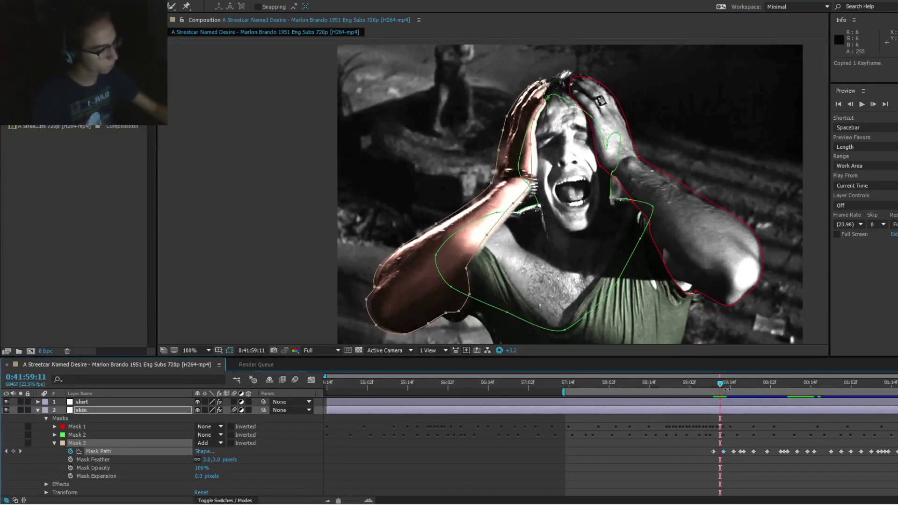
key("ctrl+v")
Step: Shift the whole of Mask 3 by -5.0, 2.5 to line up with the elbow and forearm
scroll(509, 153, "up", 1)
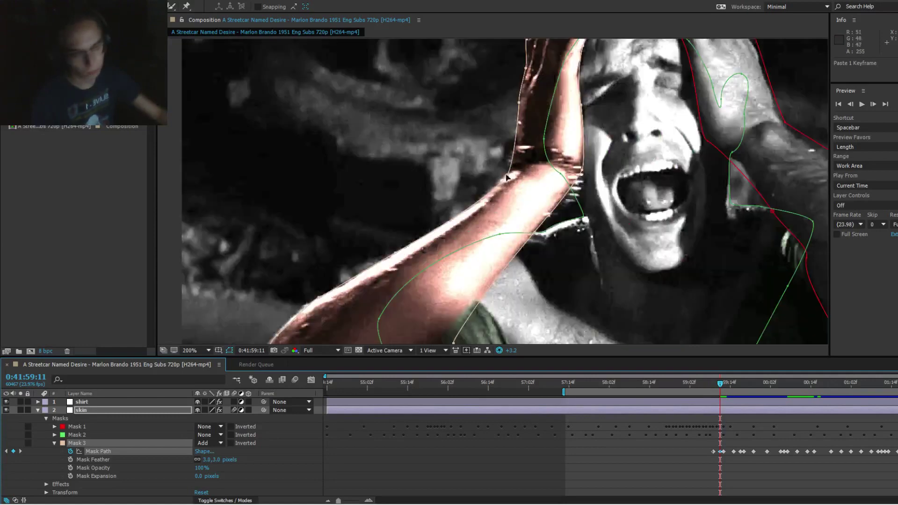
left_click_drag(493, 258, 578, 92)
double_click(457, 289)
left_click_drag(468, 245, 461, 247)
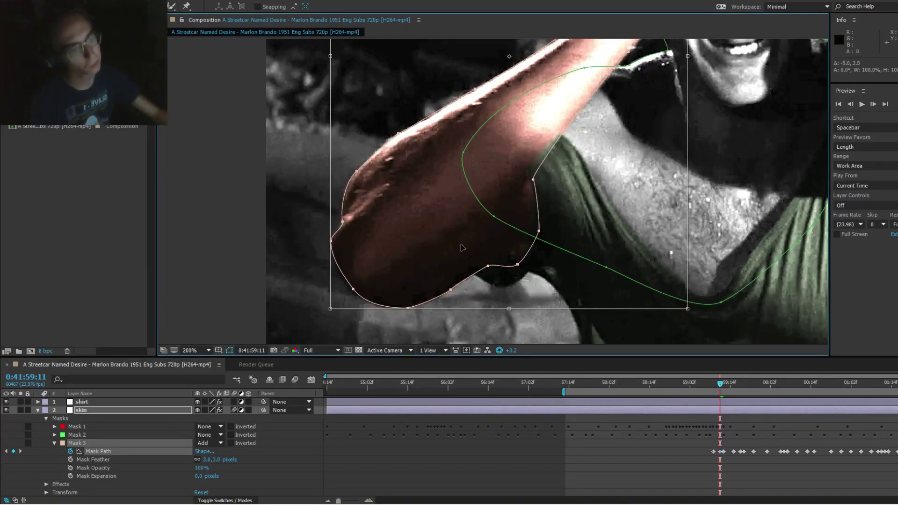
left_click_drag(573, 158, 486, 280)
left_click_drag(599, 95, 578, 157)
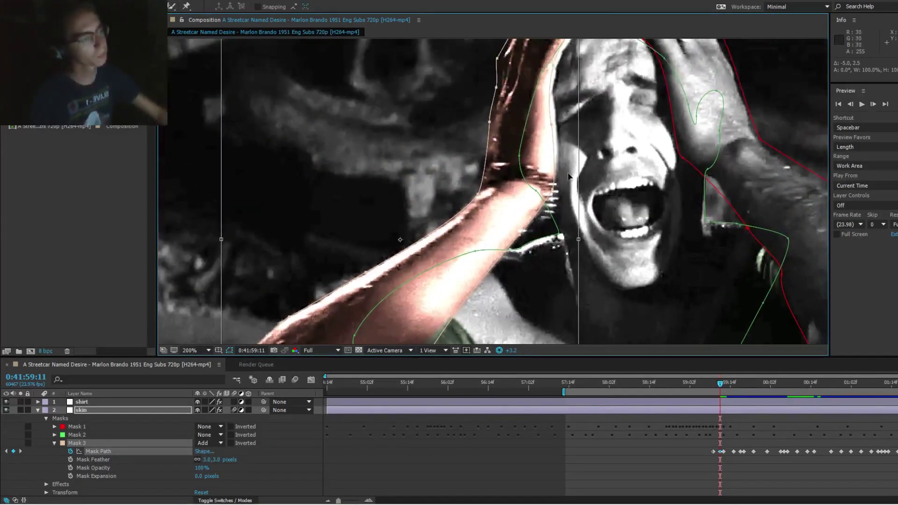
Step: Move Mask 3's inner vertices outward to cover the palm edge and wrist beside the face
double_click(569, 123)
left_click_drag(552, 124, 558, 124)
left_click_drag(514, 355, 508, 352)
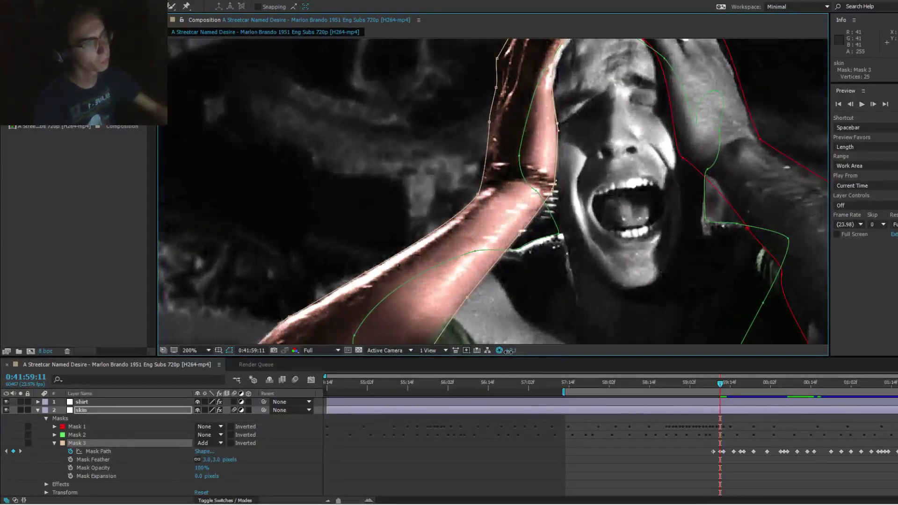
left_click_drag(554, 190, 557, 195)
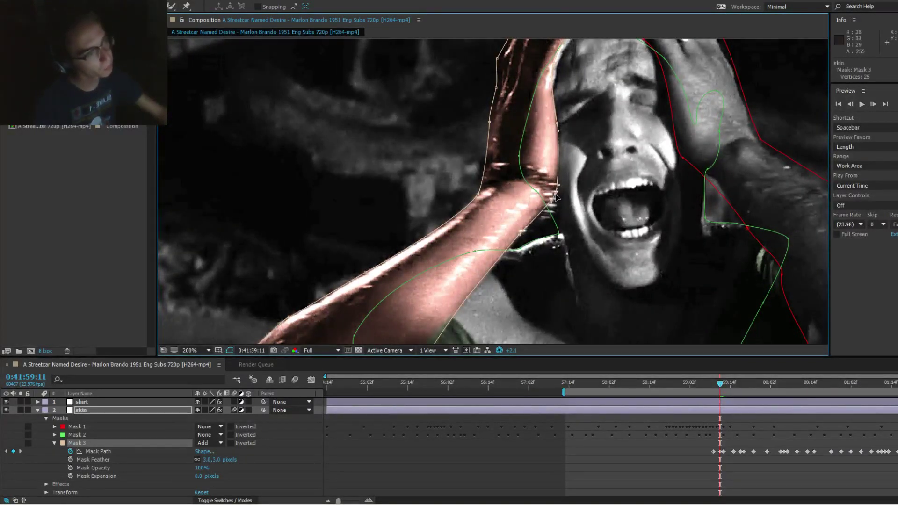
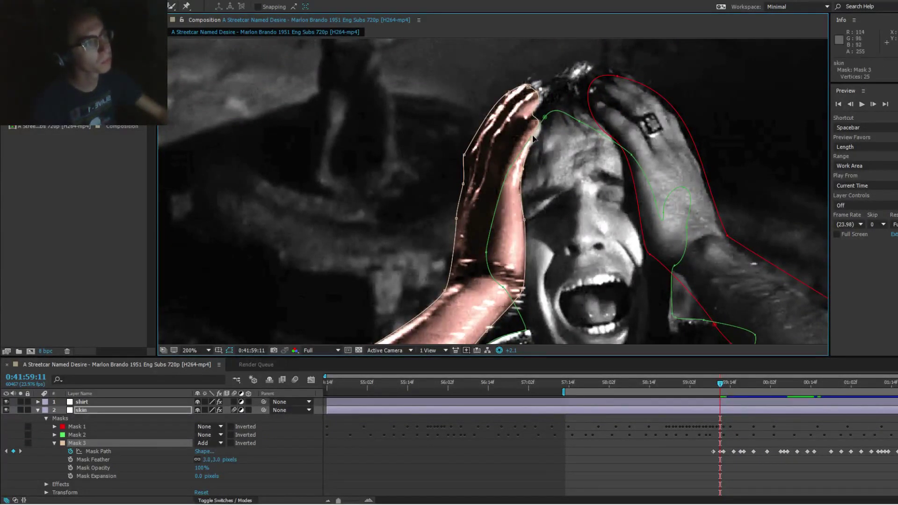
Step: Fit Mask 3's upper vertices to the fingertips at the hairline and the outer edge of the fingers
left_click_drag(537, 135, 542, 136)
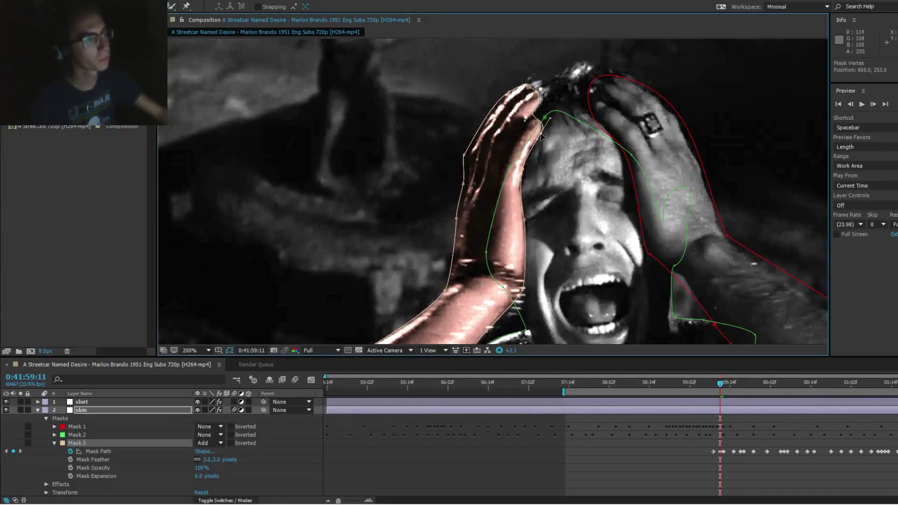
left_click(541, 107)
left_click(537, 111)
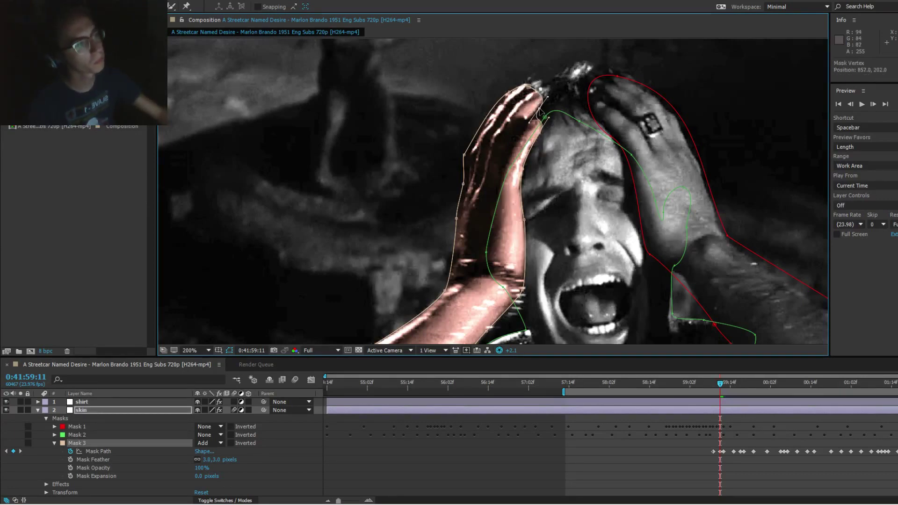
left_click_drag(510, 92, 514, 91)
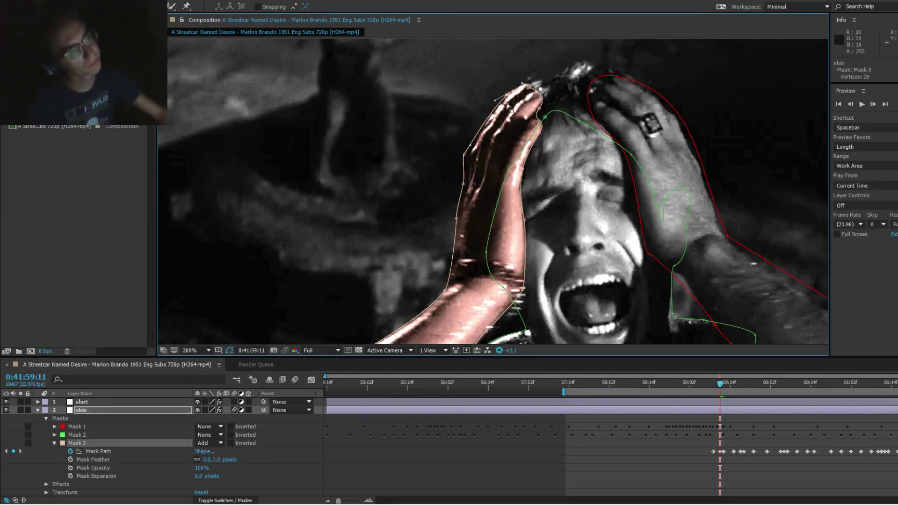
left_click_drag(464, 155, 469, 152)
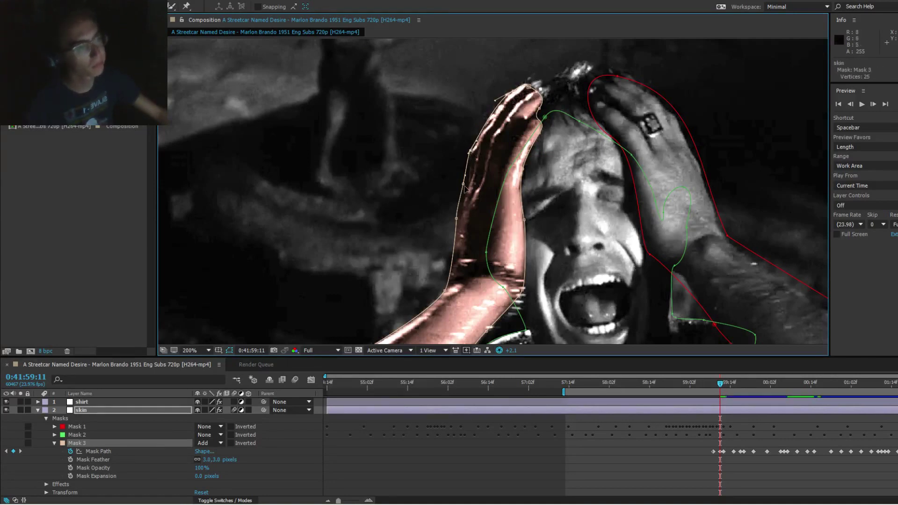
Step: Undo the last edit to Mask 3's path
scroll(472, 155, "down", 3)
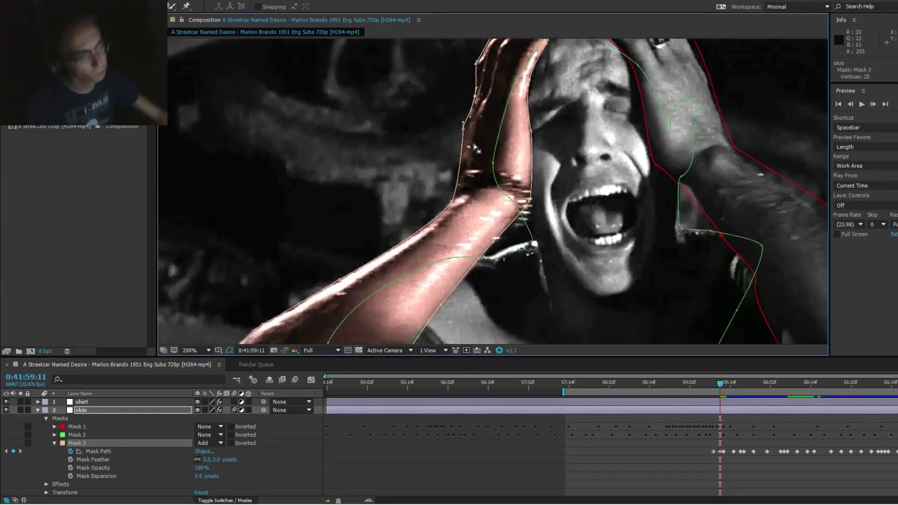
scroll(473, 133, "down", 3)
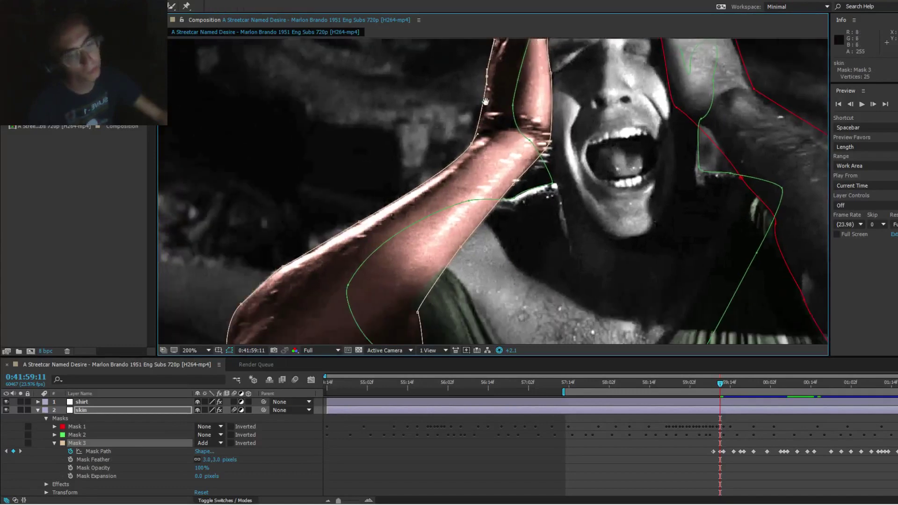
key("ctrl+z")
scroll(520, 139, "down", 1)
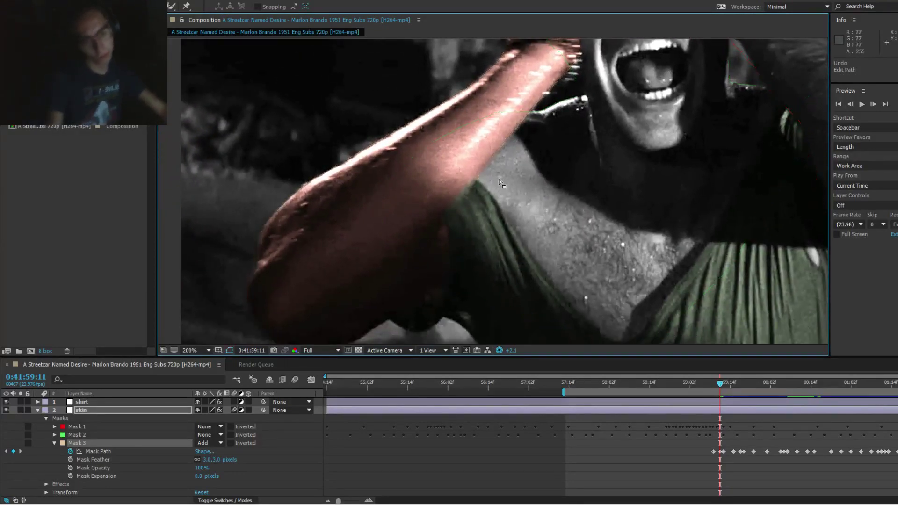
scroll(515, 184, "up", 1)
scroll(515, 183, "down", 1)
left_click_drag(563, 92, 542, 131)
Step: At frame 0:41:59:06, rotate Mask 3 by about -10.3° and offset it by -67, 18 onto the arm
key("Page_Up")
key("Page_Up")
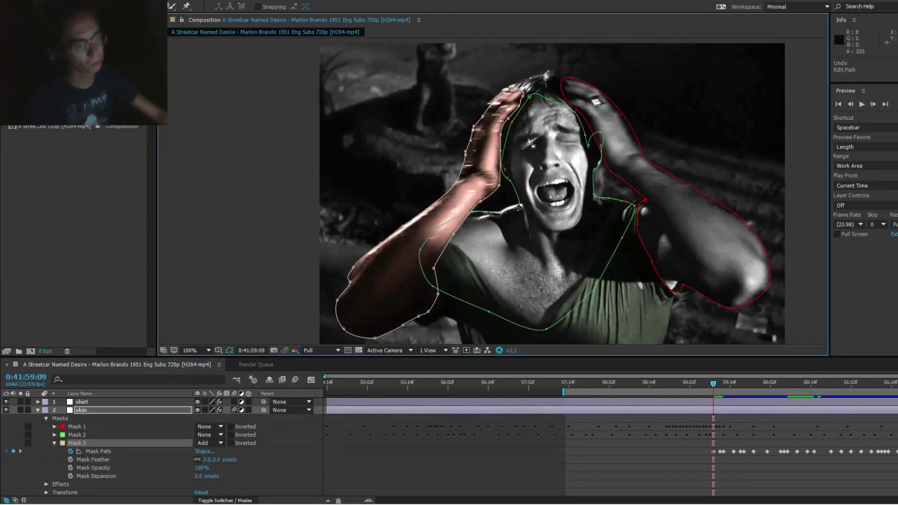
key("Page_Up")
key("Page_Up")
key("Page_Up")
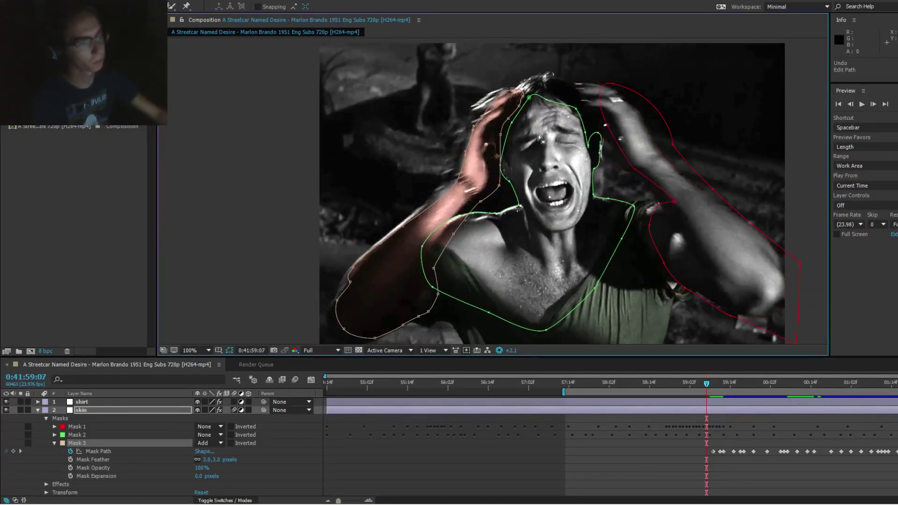
left_click_drag(527, 152, 539, 108)
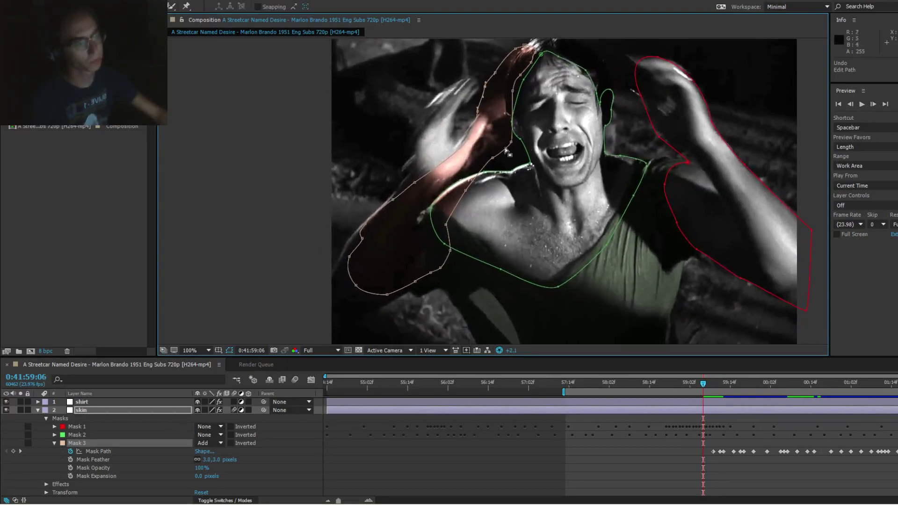
double_click(511, 146)
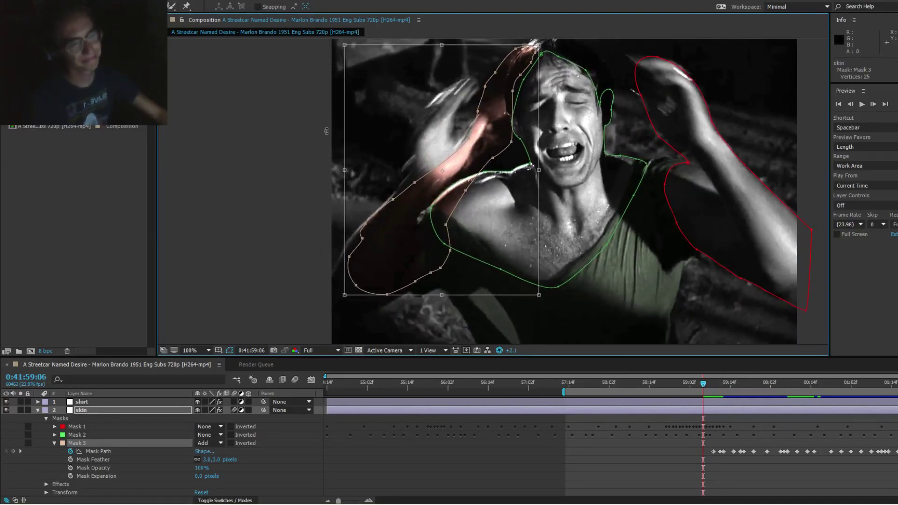
left_click_drag(327, 131, 322, 153)
left_click_drag(518, 172, 482, 187)
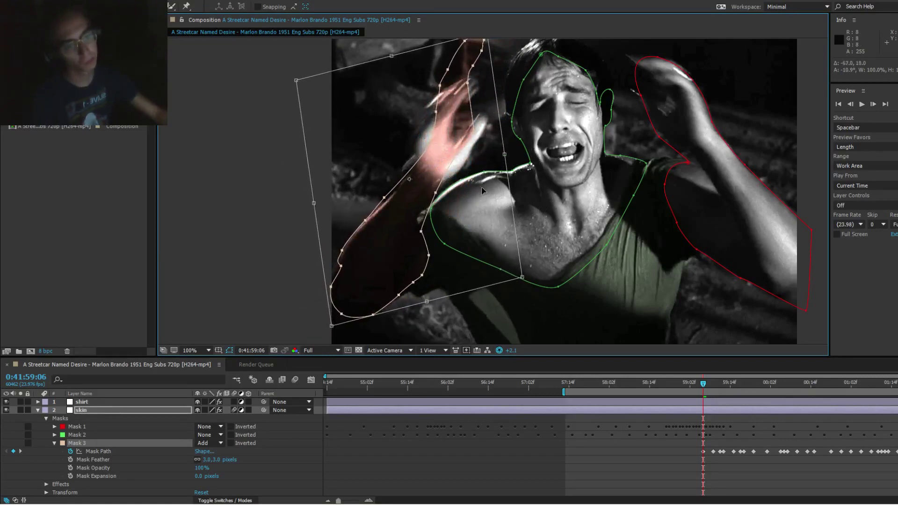
left_click_drag(548, 138, 548, 139)
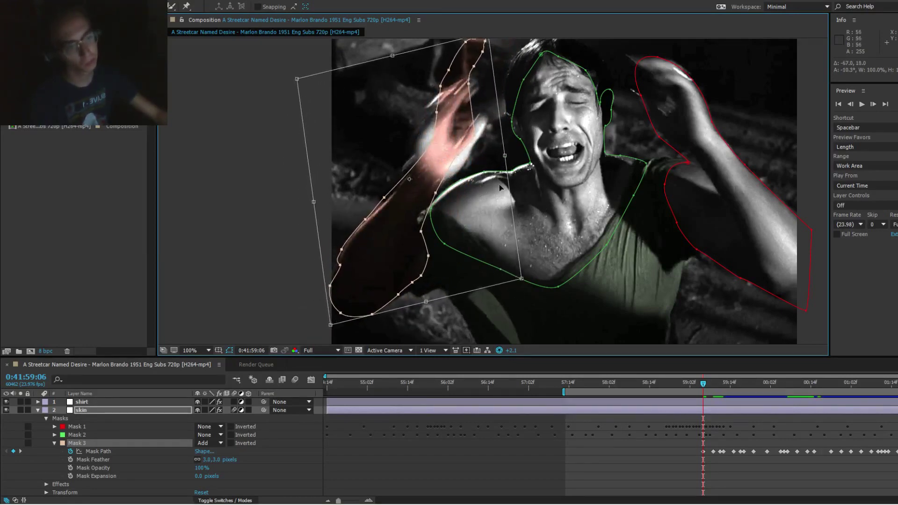
key("Return")
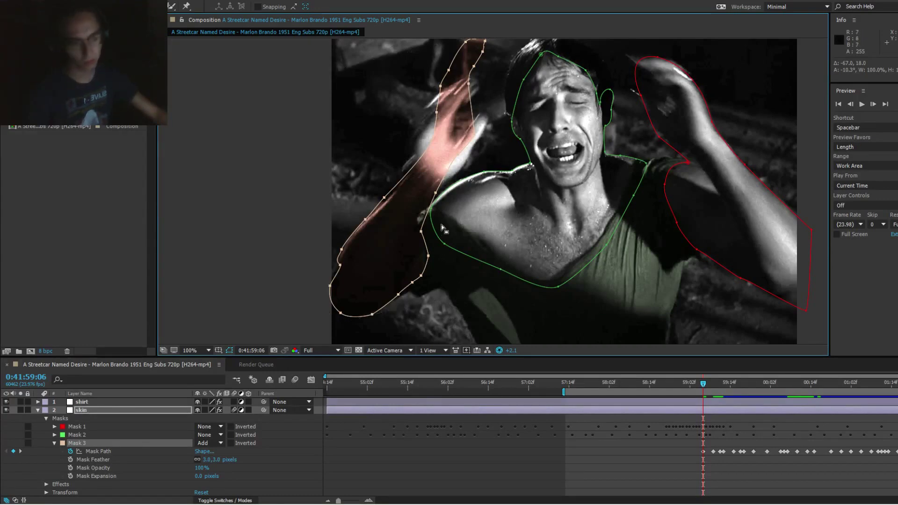
Step: Reshape Mask 3's lower edge to follow the underside of the upper arm and elbow
scroll(442, 225, "up", 1)
scroll(463, 211, "up", 1)
left_click_drag(460, 210, 493, 195)
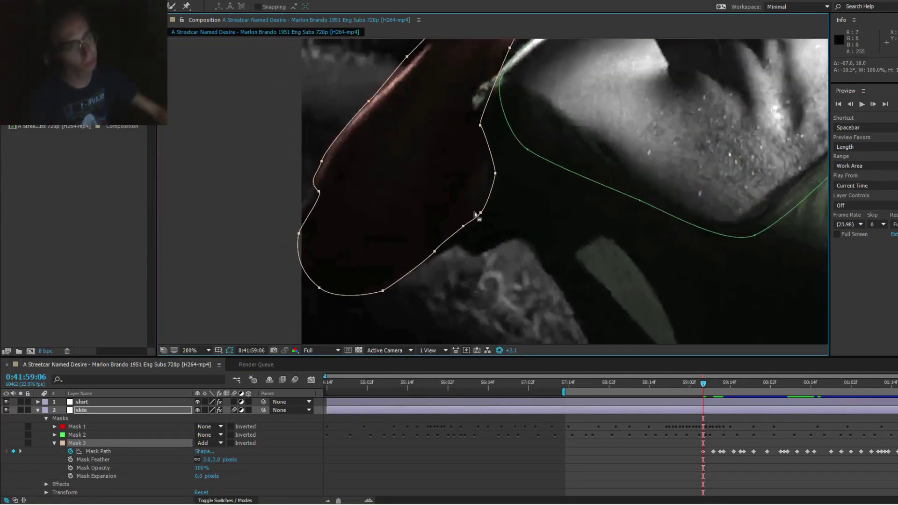
mouse_move(463, 227)
left_mouse_down()
mouse_move(471, 234)
mouse_move(461, 221)
left_mouse_up()
key("ctrl+z")
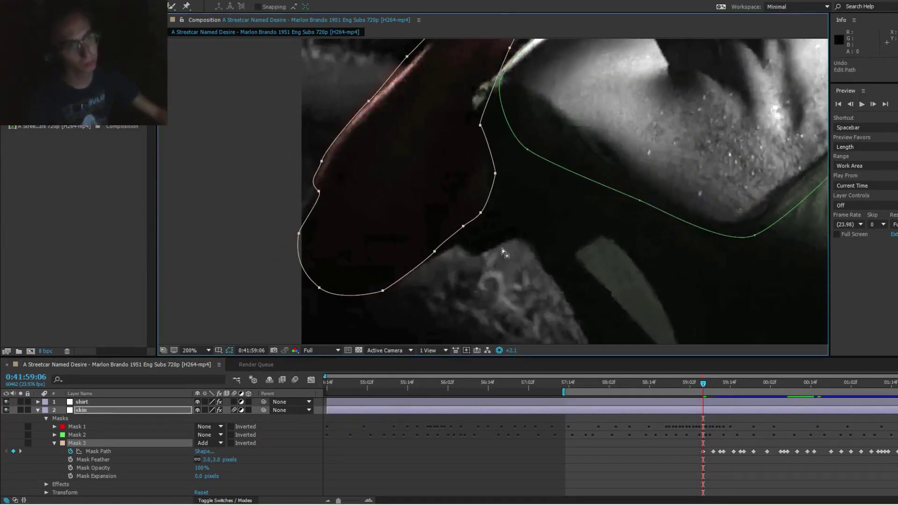
mouse_move(487, 253)
left_mouse_down()
mouse_move(441, 221)
mouse_move(474, 238)
mouse_move(438, 256)
left_mouse_up()
left_click_drag(393, 286, 395, 278)
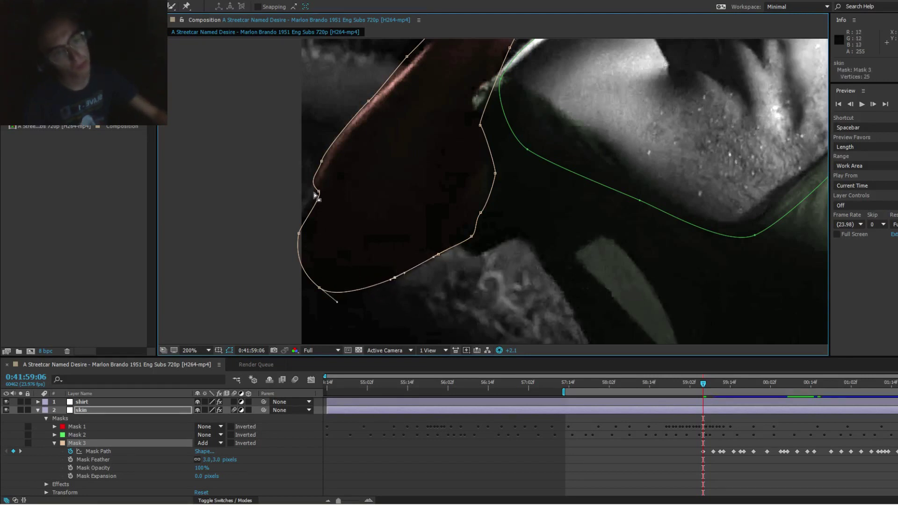
Step: Smooth Mask 3's outer edge around the elbow and fit it to the lower forearm
left_click_drag(358, 169, 419, 187)
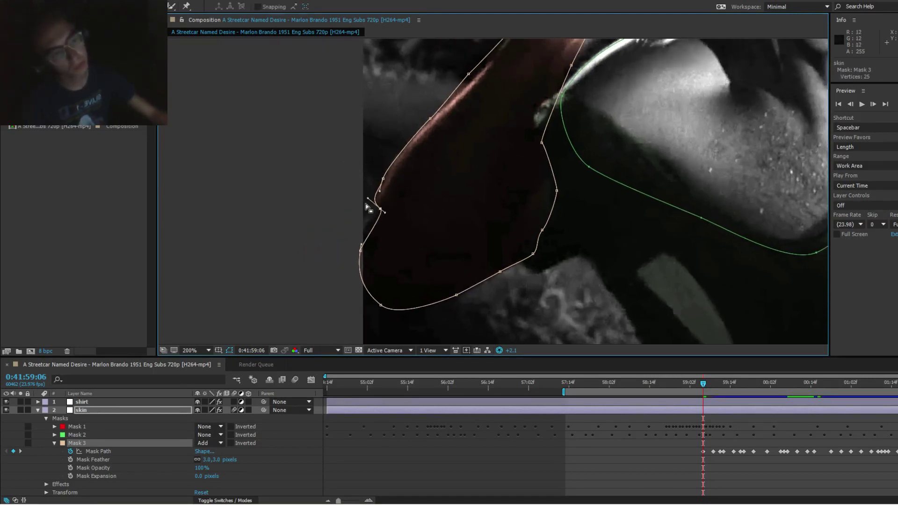
mouse_move(368, 199)
left_mouse_down()
mouse_move(395, 200)
mouse_move(368, 210)
left_mouse_up()
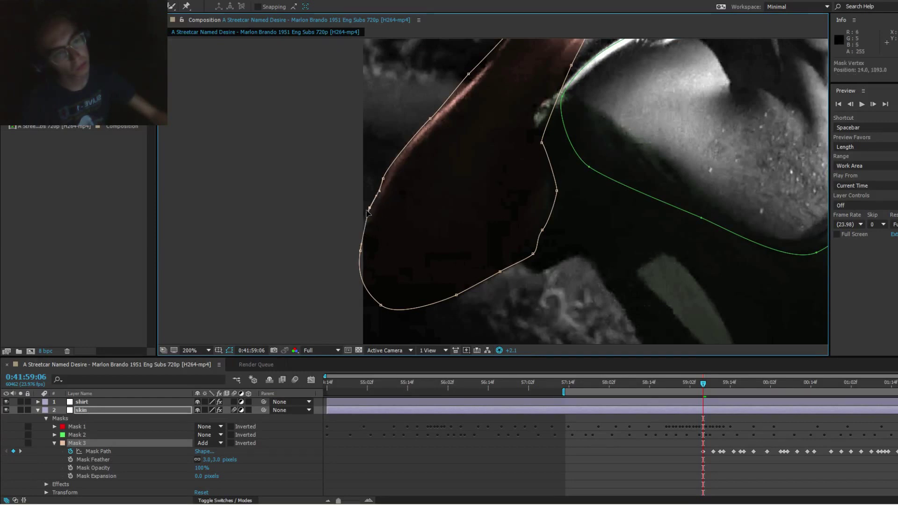
left_click_drag(436, 156, 420, 251)
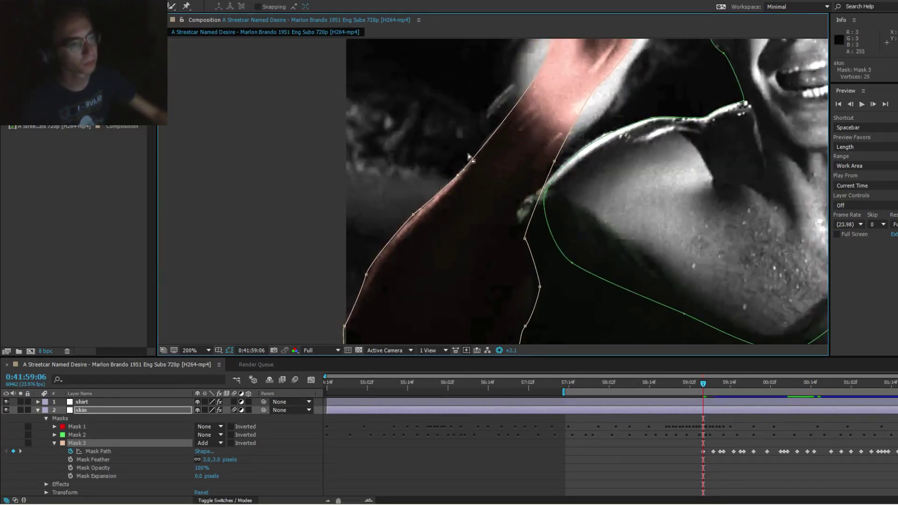
left_click_drag(415, 214, 416, 216)
Step: Move Mask 3's vertices to the outer wrist, the back of the hand and the notch between fingers and thumb
left_click_drag(528, 141, 480, 268)
left_click_drag(508, 123, 462, 219)
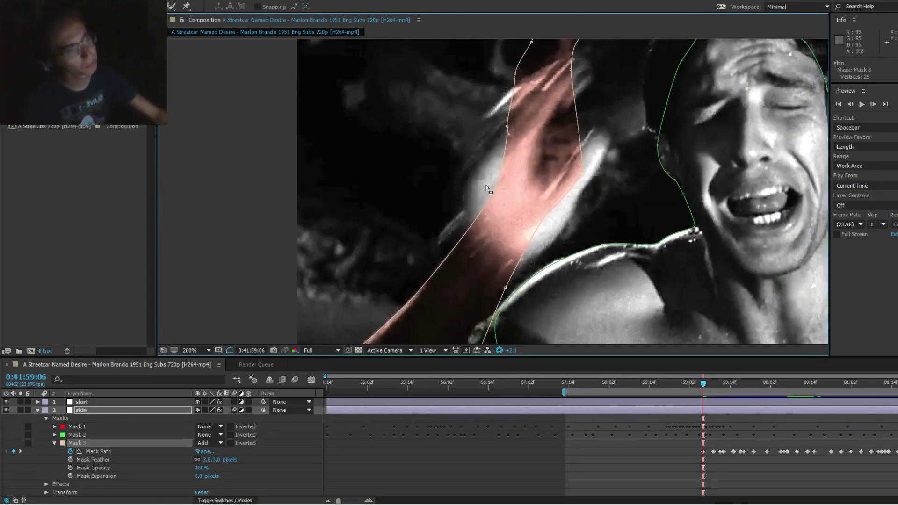
left_click_drag(495, 182, 445, 259)
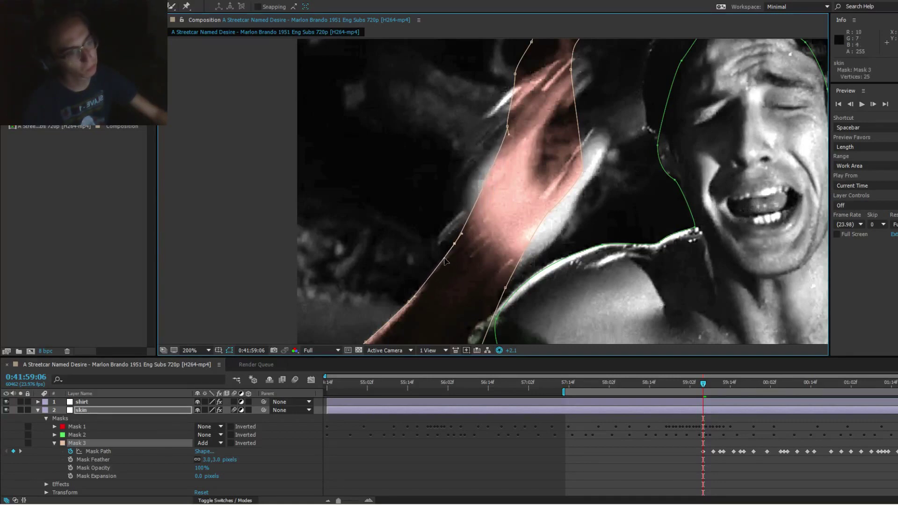
left_click_drag(508, 126, 459, 190)
left_click_drag(513, 76, 475, 142)
left_click_drag(549, 126, 480, 244)
left_click_drag(501, 187, 474, 257)
left_click_drag(529, 237, 515, 138)
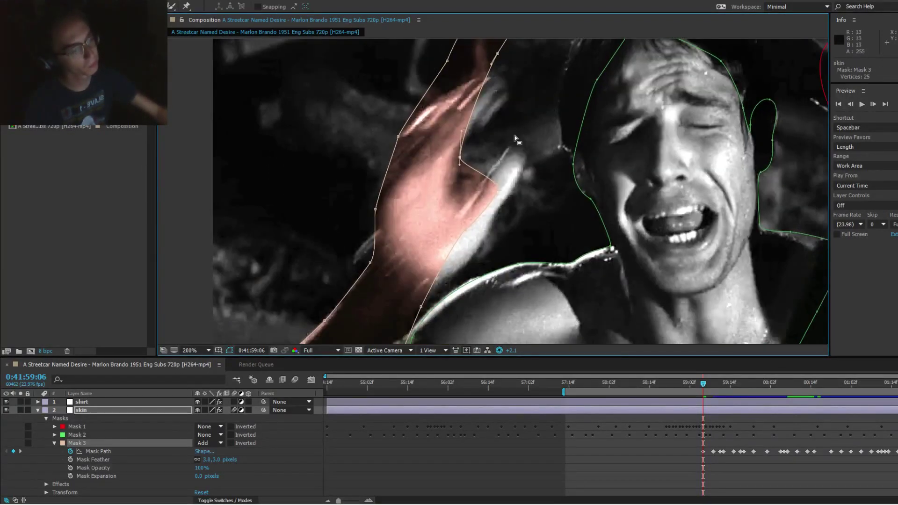
Step: Extend Mask 3 over the thumb, fitting its vertices to the thumb tip and base of the palm
left_click_drag(498, 187, 523, 158)
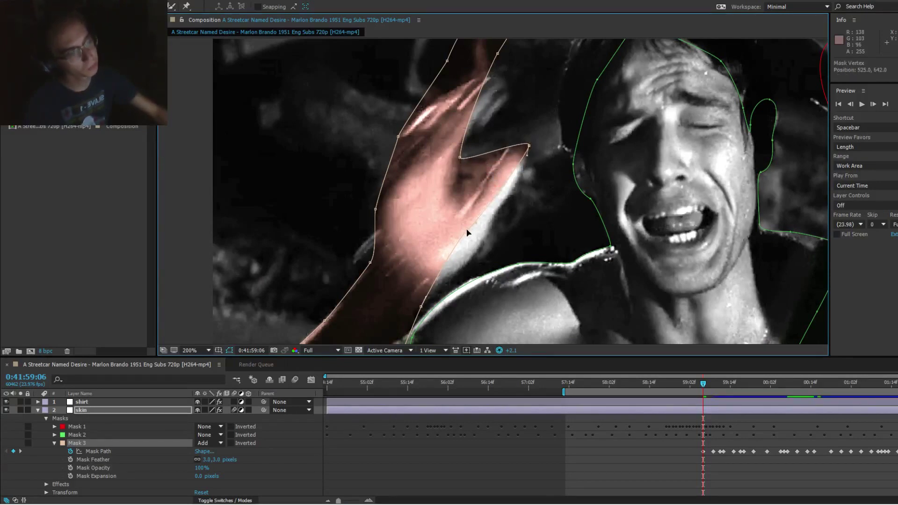
left_click_drag(466, 228, 485, 245)
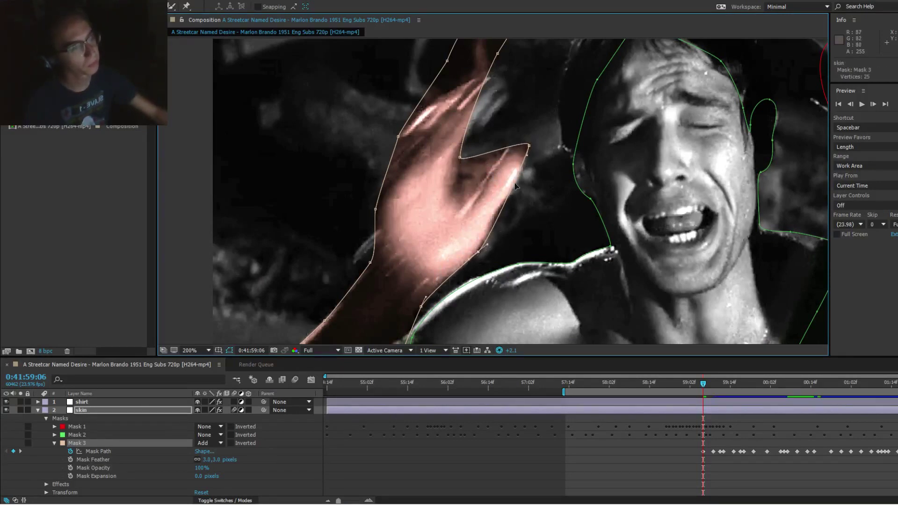
left_click_drag(530, 146, 528, 157)
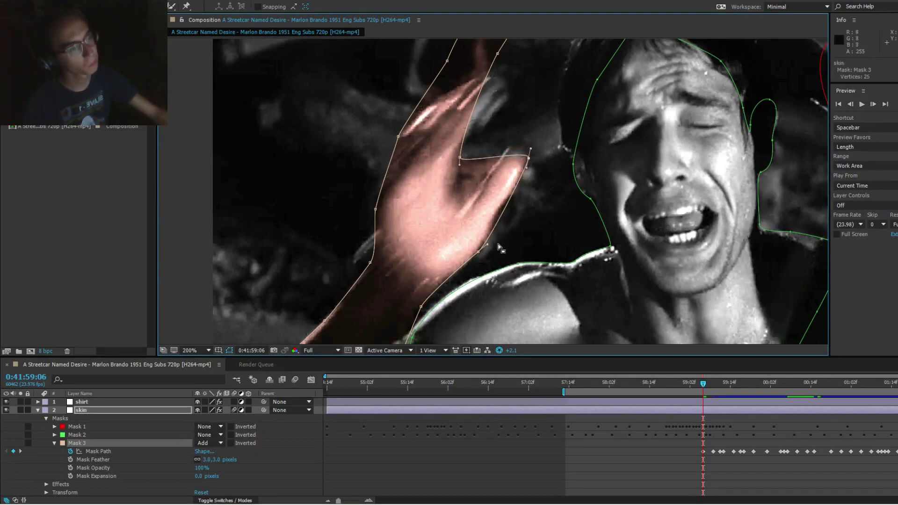
left_click_drag(489, 237, 516, 199)
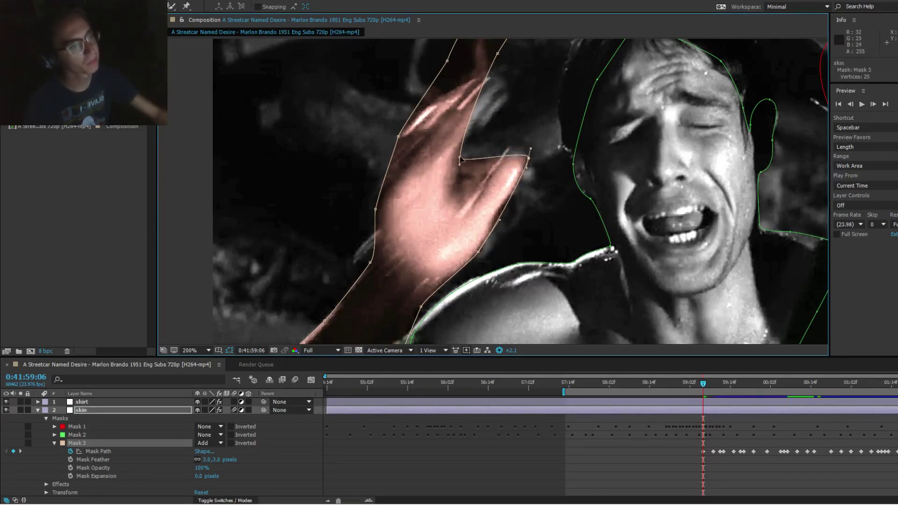
Step: Round Mask 3 over the thumb tip and curve it down into the notch between the thumb and fingers
left_click_drag(460, 160, 518, 135)
left_click_drag(502, 61, 452, 245)
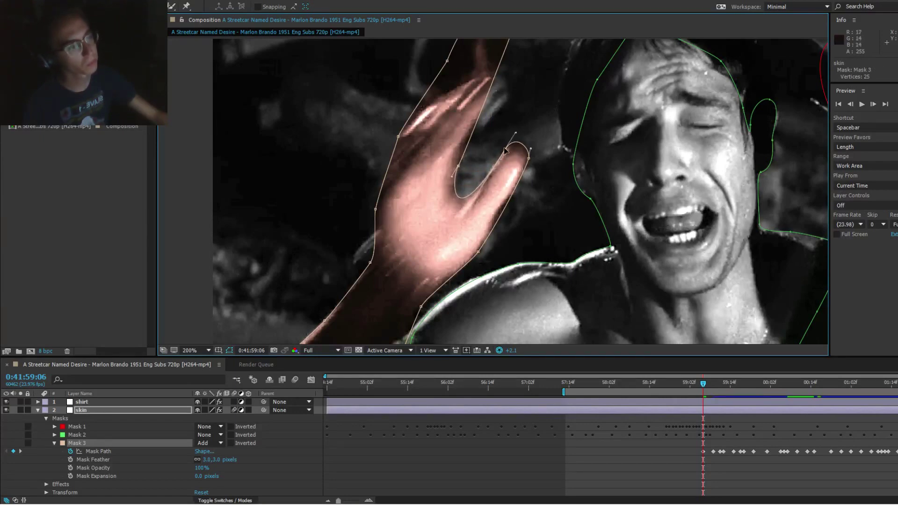
left_click_drag(505, 149, 505, 150)
left_click(462, 223)
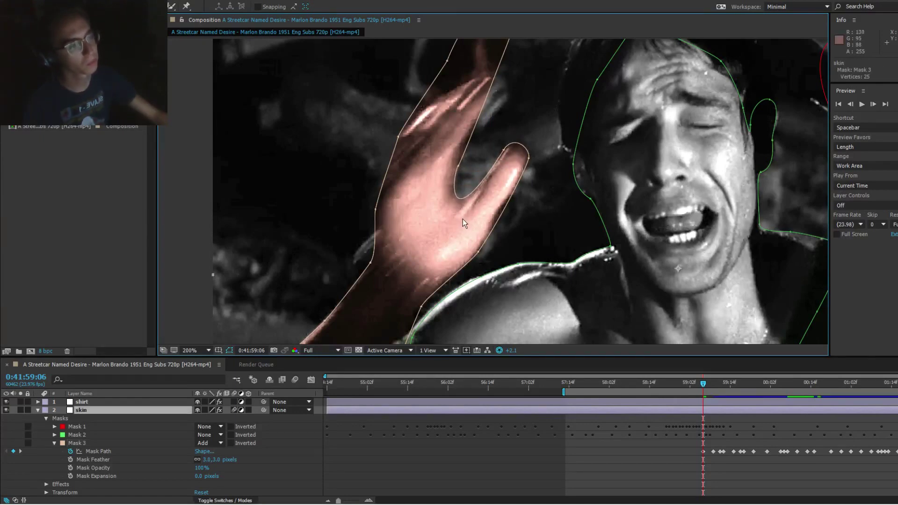
Step: Pull Mask 3's vertex on the inner side of the fingers down to the base of the index finger
left_click_drag(510, 75, 473, 148)
left_click_drag(503, 86, 490, 146)
key("ctrl+z")
double_click(476, 102)
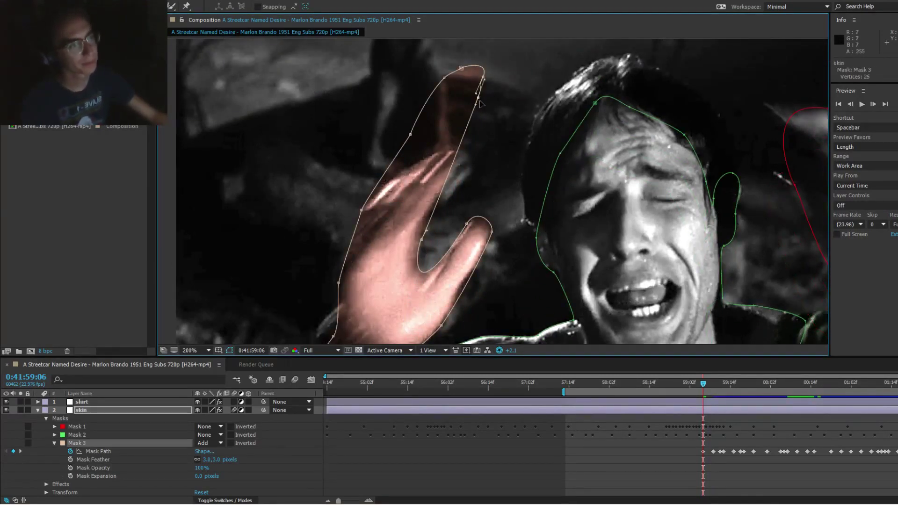
key("Escape")
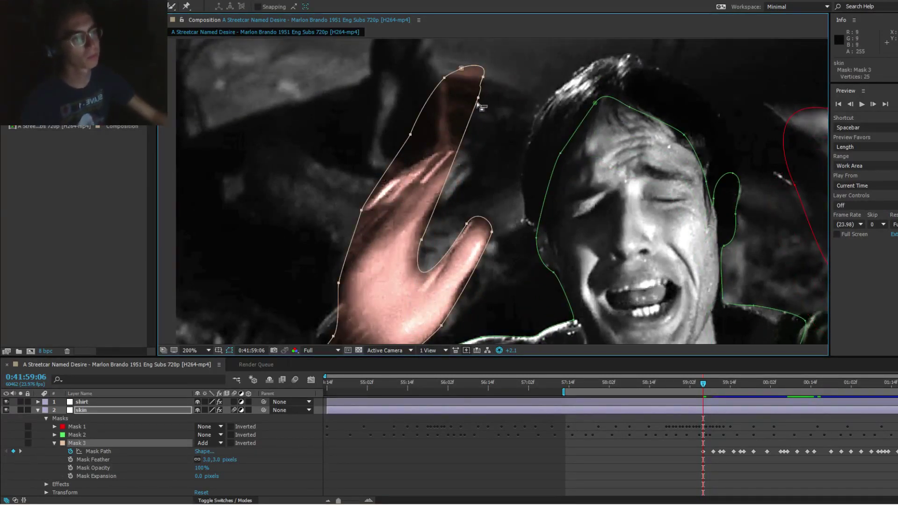
left_click_drag(478, 101, 441, 208)
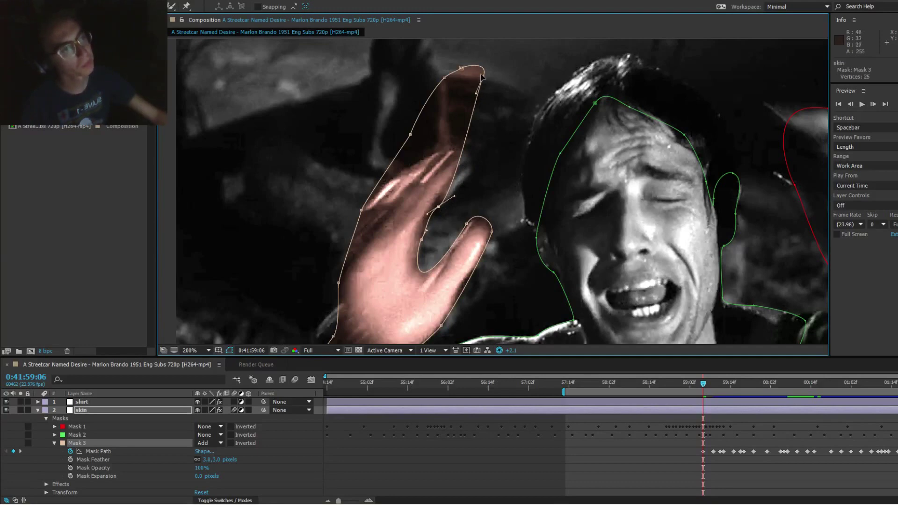
Step: Bring Mask 3's upper vertices down to follow the fingertips and the outer side of the bent fingers
left_click_drag(476, 94, 472, 171)
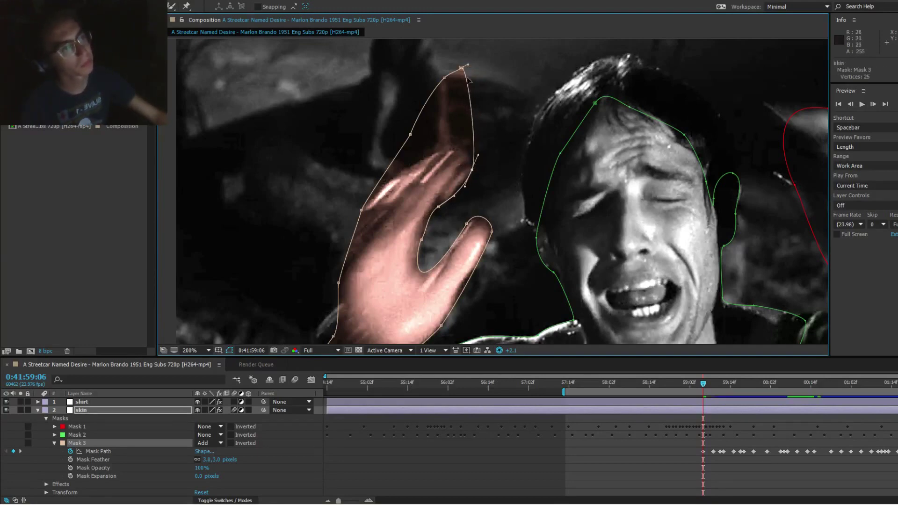
left_click_drag(463, 68, 475, 161)
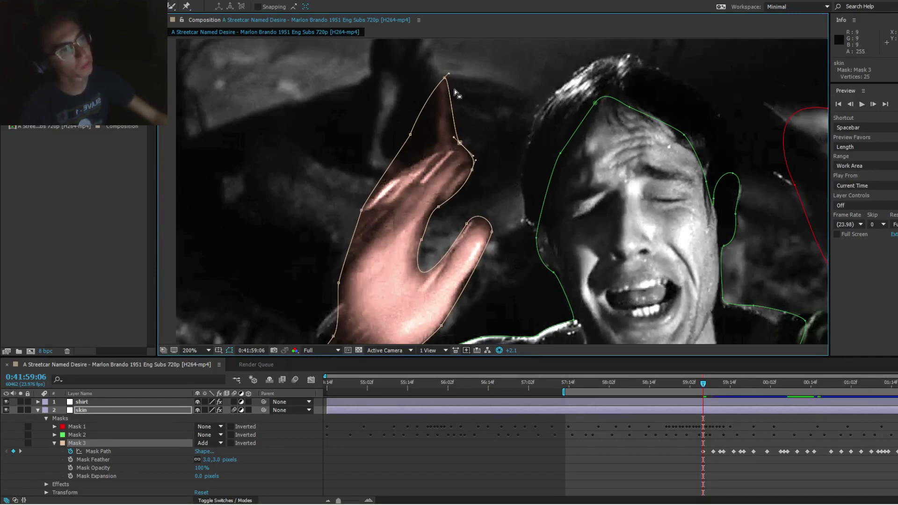
left_click_drag(444, 78, 437, 150)
left_click_drag(442, 146, 412, 156)
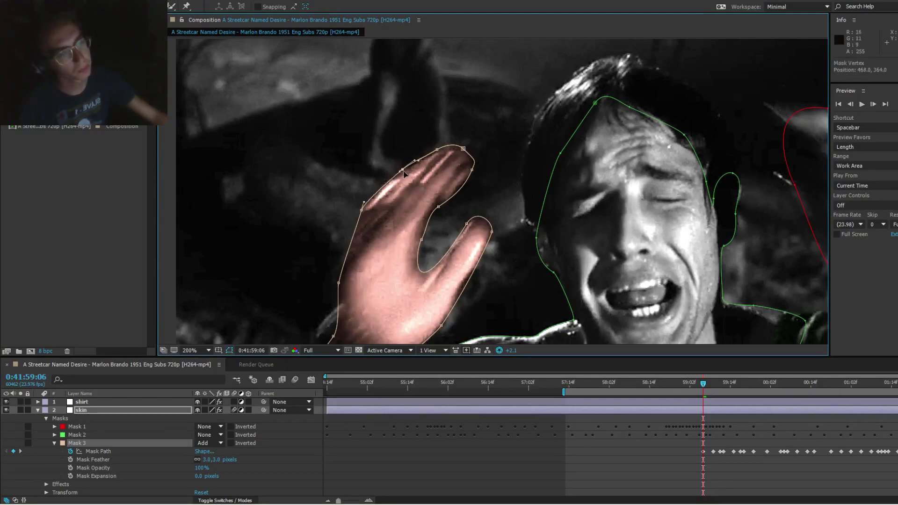
Step: Deselect the skin layer and review the arm's colouring by stepping between frames 0:41:59:06 and 0:41:59:09
scroll(475, 180, "down", 1)
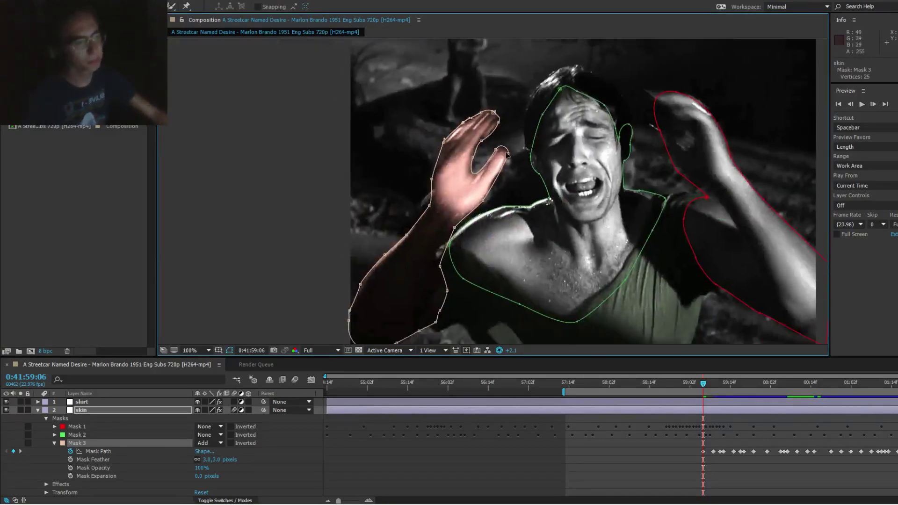
left_click(491, 171)
left_click_drag(471, 208, 479, 183)
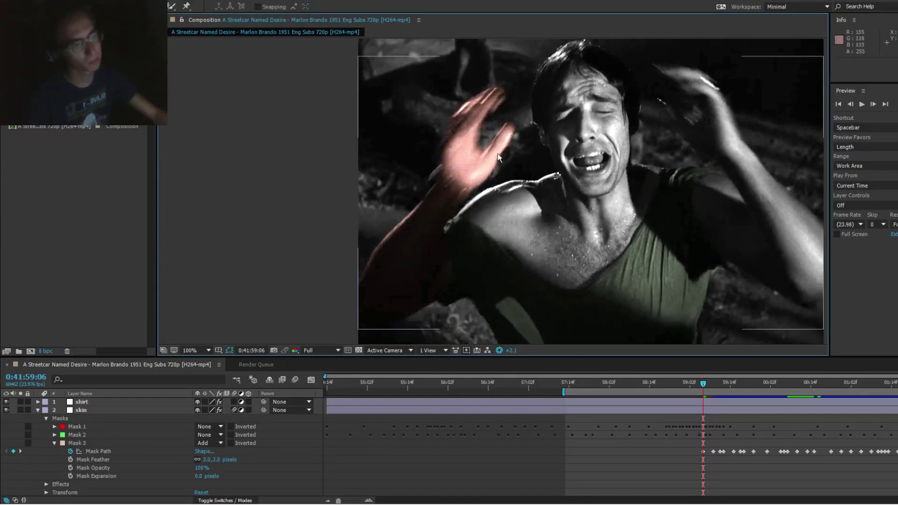
left_click(421, 213)
left_click_drag(448, 240, 444, 229)
key("F2")
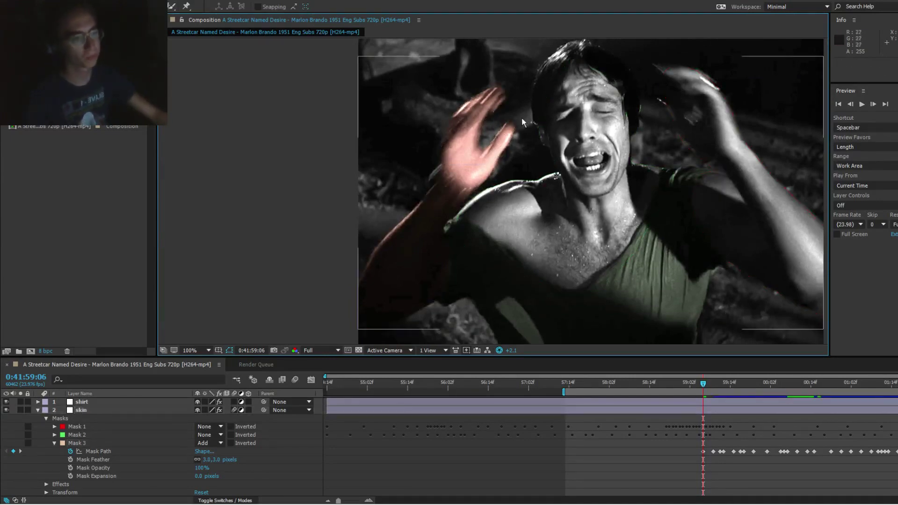
key("Page_Down")
key("Page_Down")
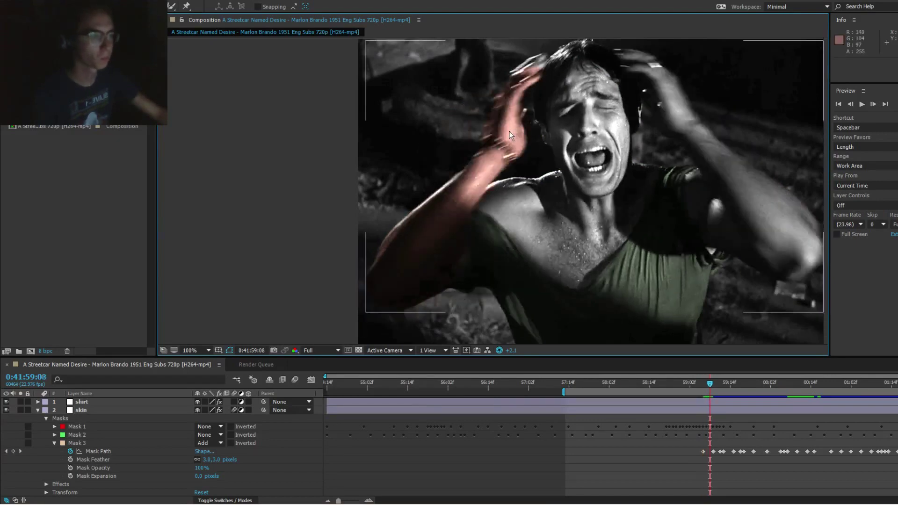
key("Page_Down")
key("Page_Up")
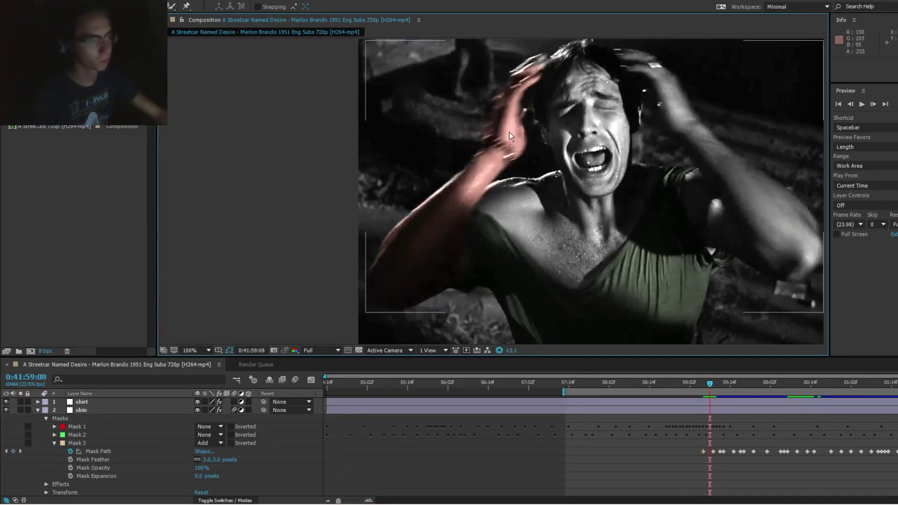
key("Page_Down")
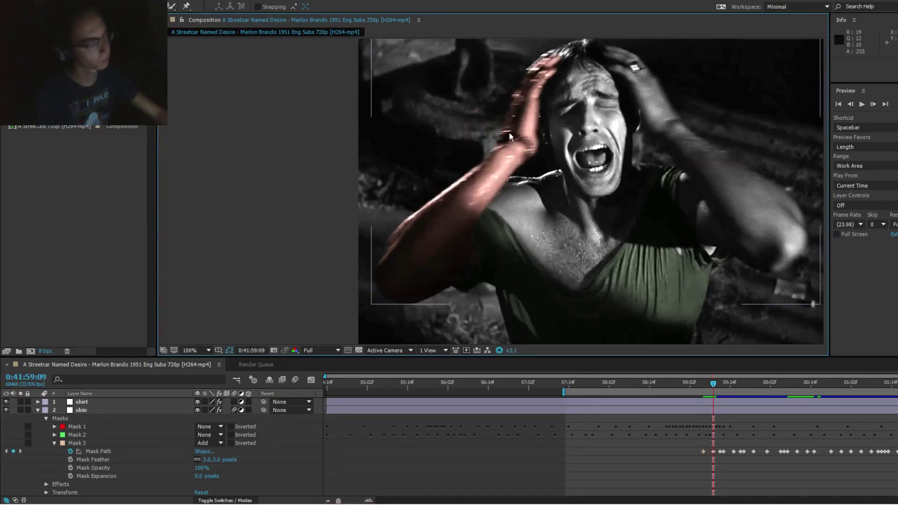
key("Page_Up")
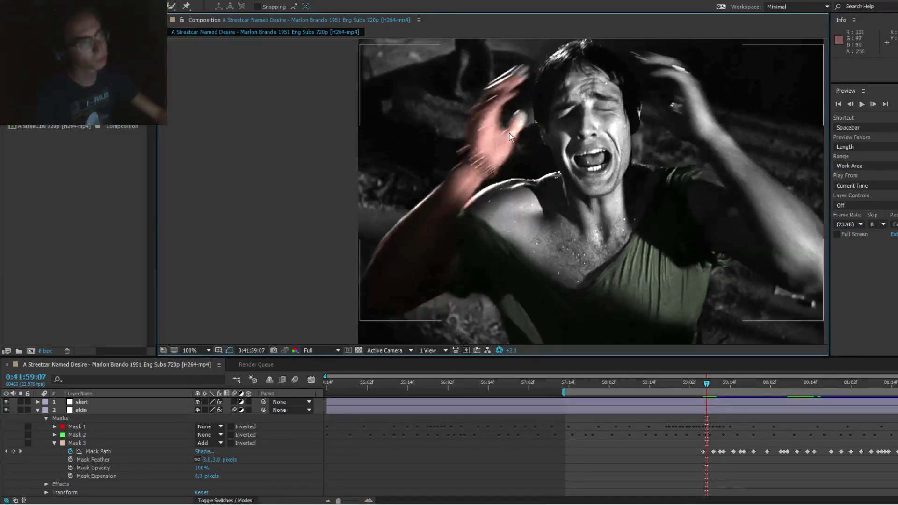
key("Page_Down")
Step: Set the viewer's exposure adjustment back to 0
left_click(514, 353)
type("0")
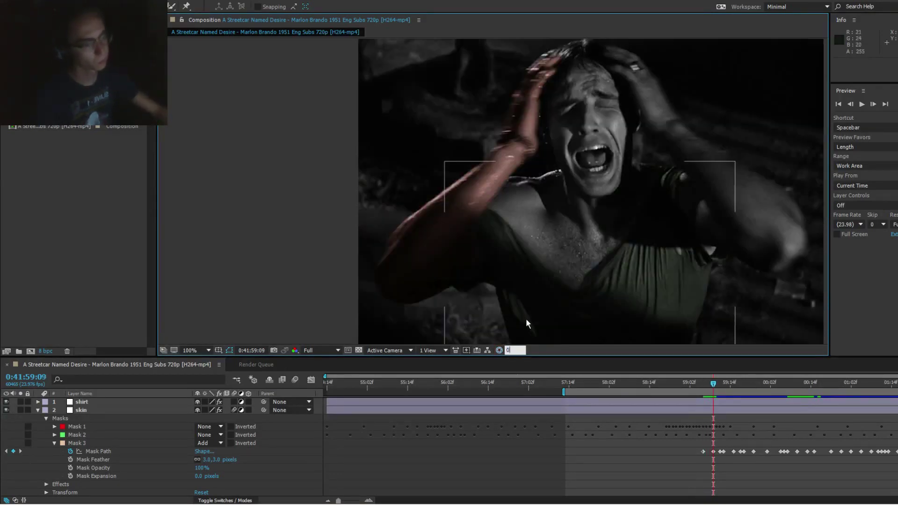
left_click(539, 184)
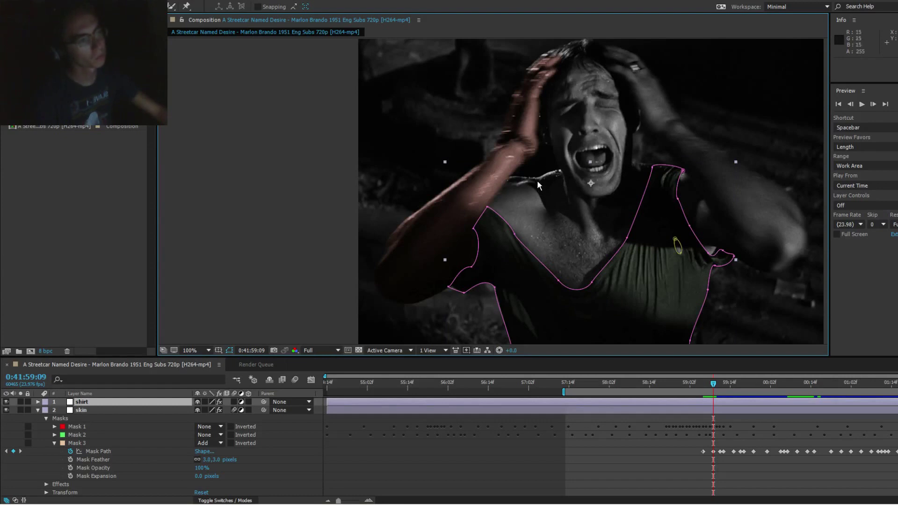
Step: Undo the accidental shift of the shirt layer and select the skin layer instead
left_click_drag(536, 165, 529, 196)
left_click_drag(479, 221, 495, 205)
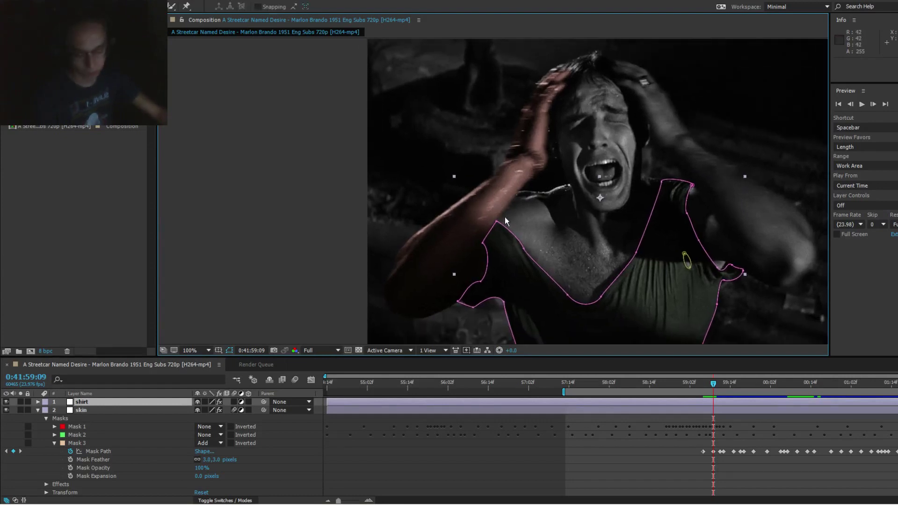
scroll(495, 201, "up", 1)
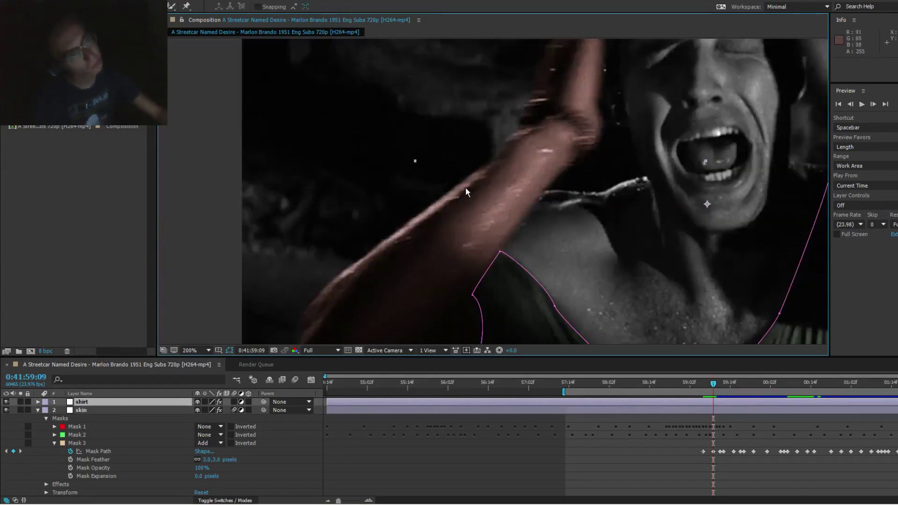
left_click_drag(433, 220, 430, 221)
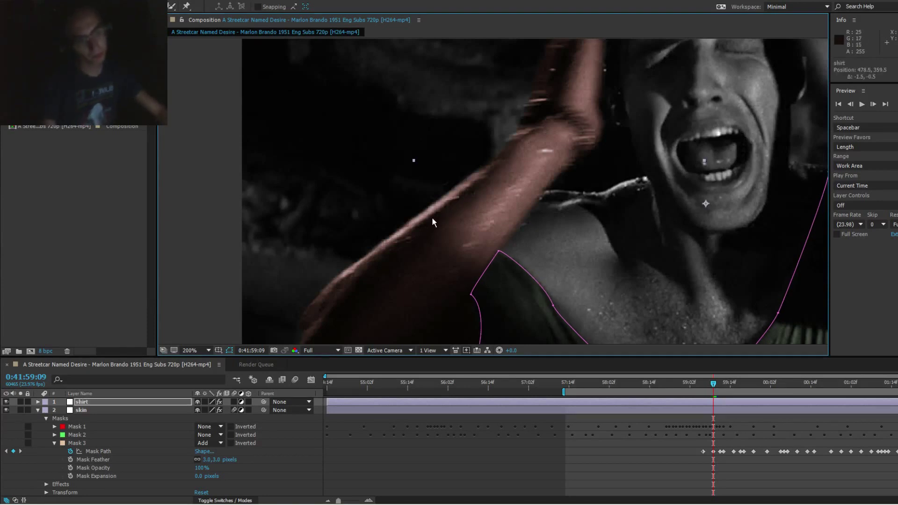
key("ctrl+z")
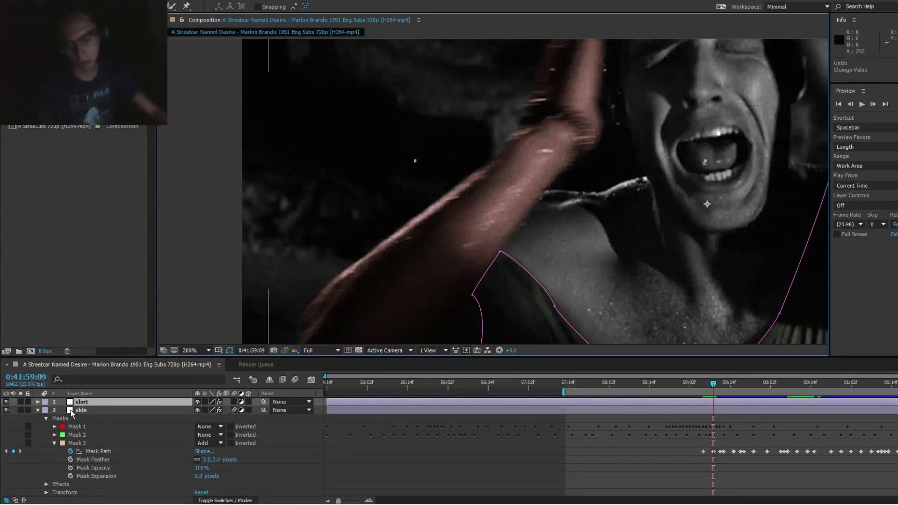
left_click(71, 412)
Step: Switch to the voice chat window, join the "Sleepy or Working Tiem" channel, and return to the After Effects composition
mouse_move(120, 503)
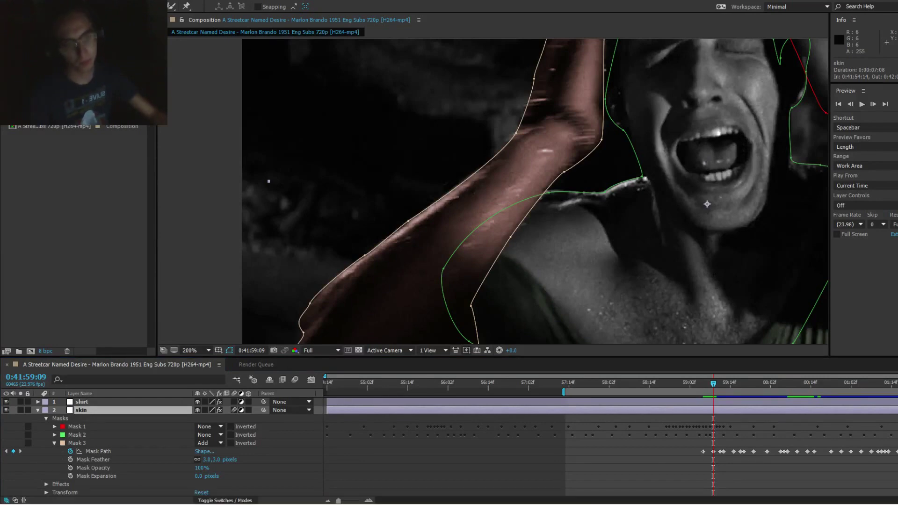
left_click(153, 500)
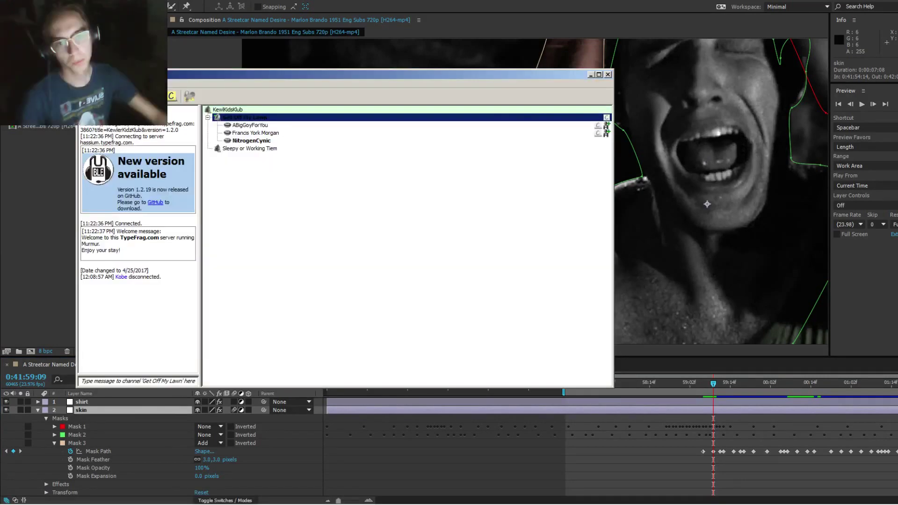
double_click(255, 149)
left_click(607, 74)
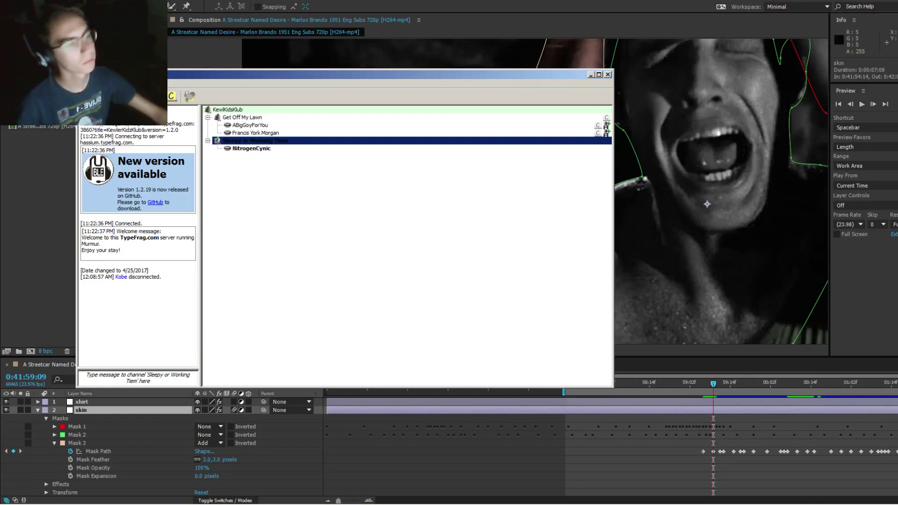
left_click(389, 244)
Step: Move Mask 3's outer forearm vertex farther along the arm's upper edge toward the wrist at frame 0:41:59:09
left_click(388, 240)
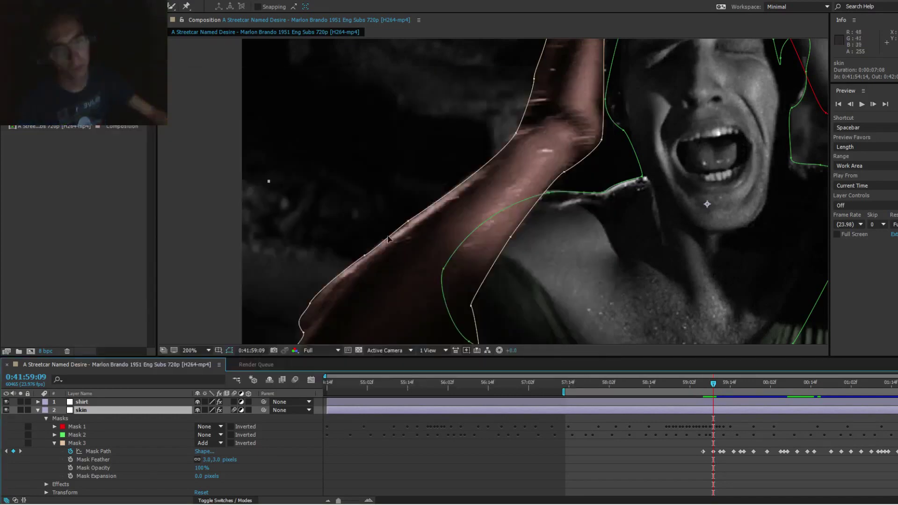
left_click_drag(519, 170, 524, 137)
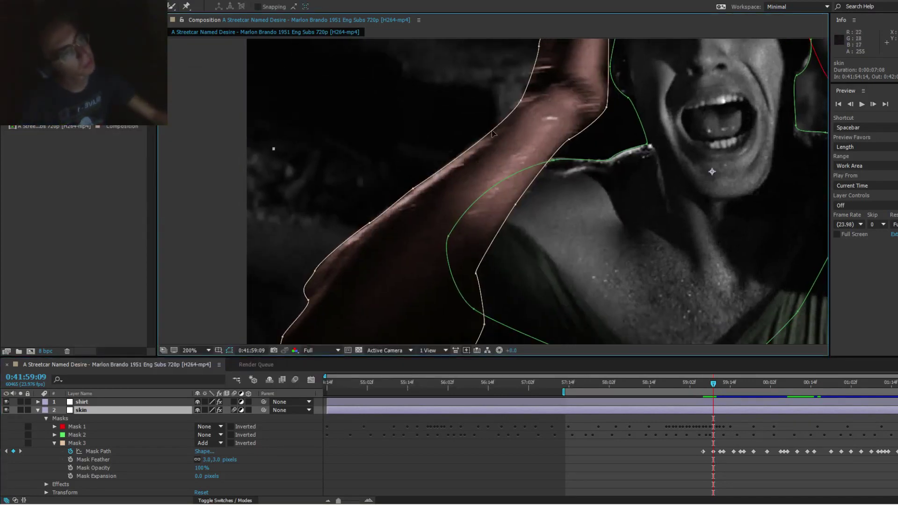
left_click_drag(412, 188, 455, 155)
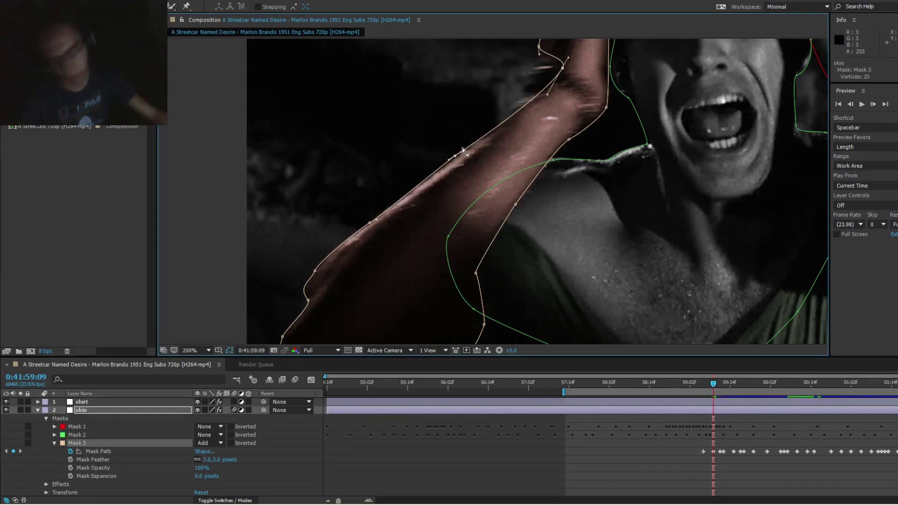
key("ctrl+z")
double_click(414, 189)
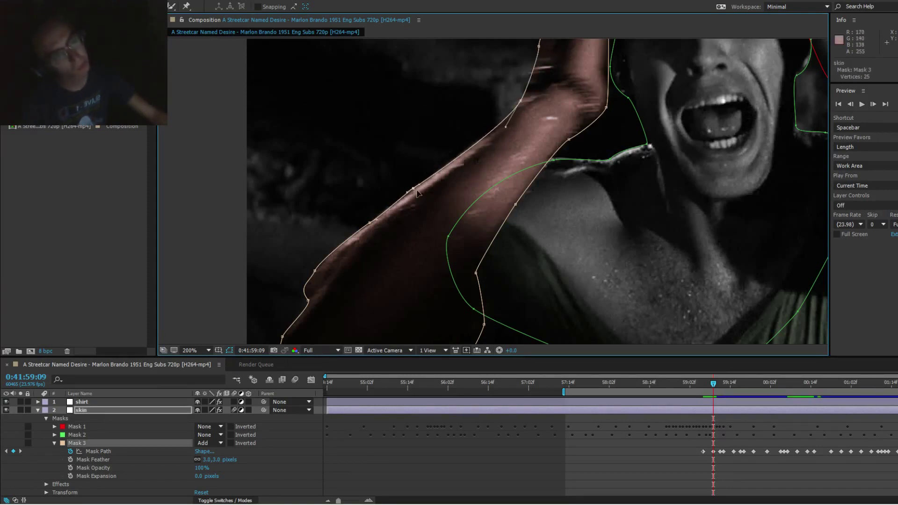
key("Escape")
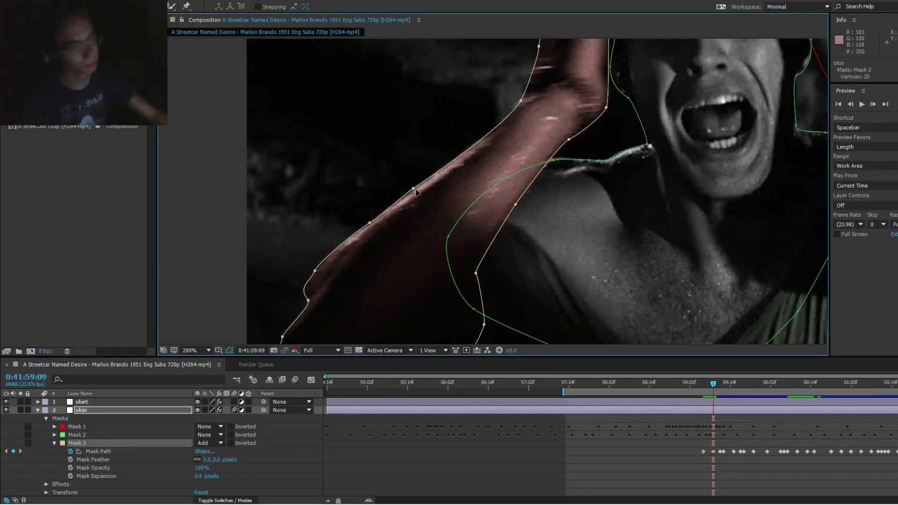
left_click(413, 188)
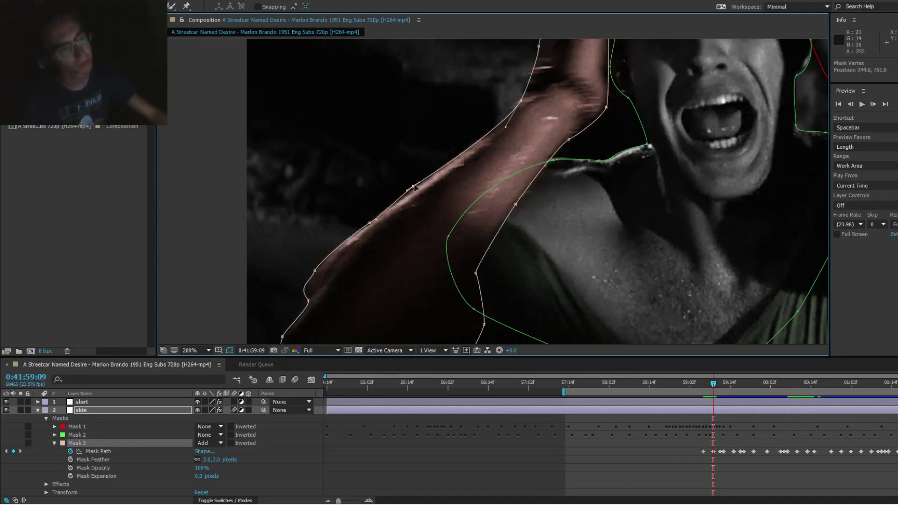
left_click_drag(413, 188, 457, 155)
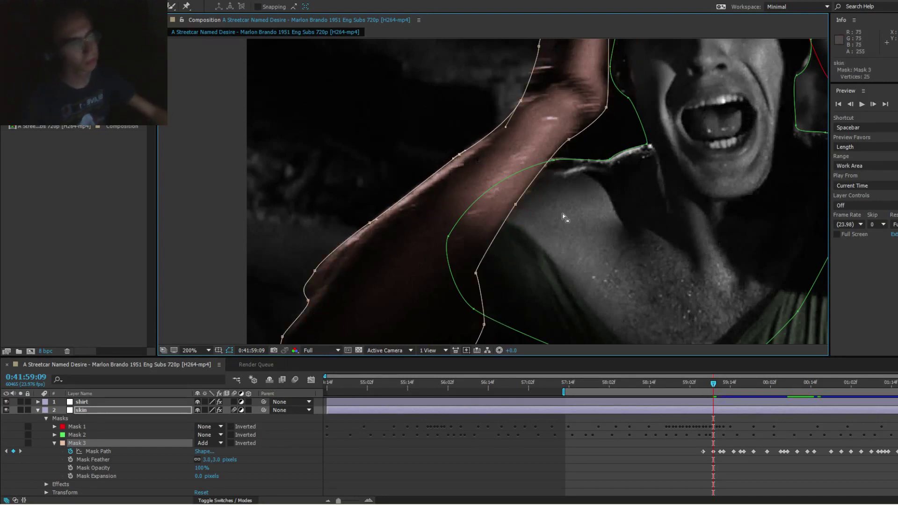
Step: Select Mask 3's vertex at the outer wrist and save the project
key("ctrl+shift+a")
left_click_drag(520, 247, 540, 320)
left_click(489, 193)
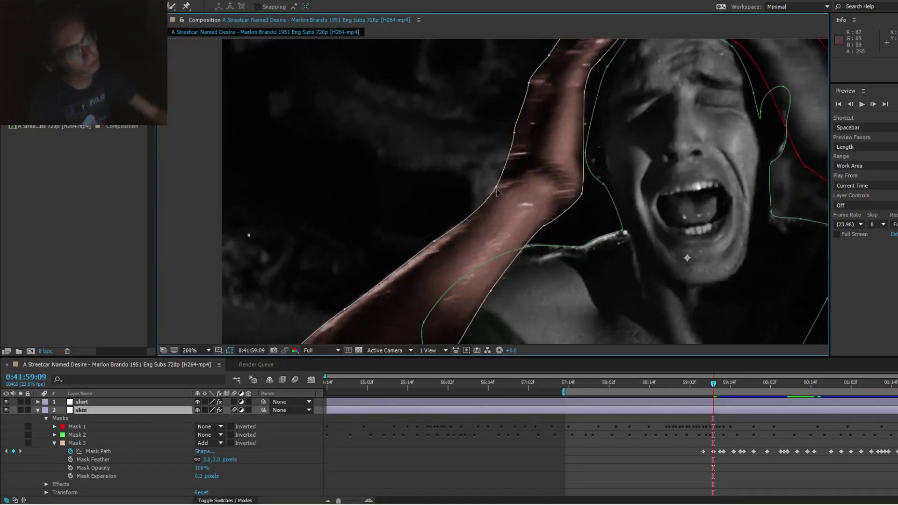
left_click(495, 185)
key("ctrl+s")
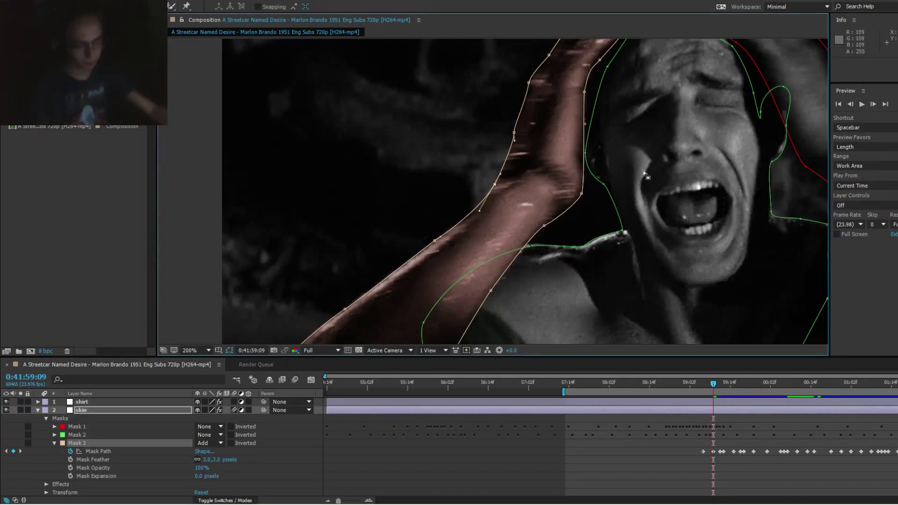
Step: At frame 0:41:59:07, reshape Mask 3 around the elbow, fitting its outer edge and underside to the arm
key("Page_Up")
key("Page_Up")
left_click_drag(489, 196, 517, 123)
left_click_drag(491, 223, 522, 138)
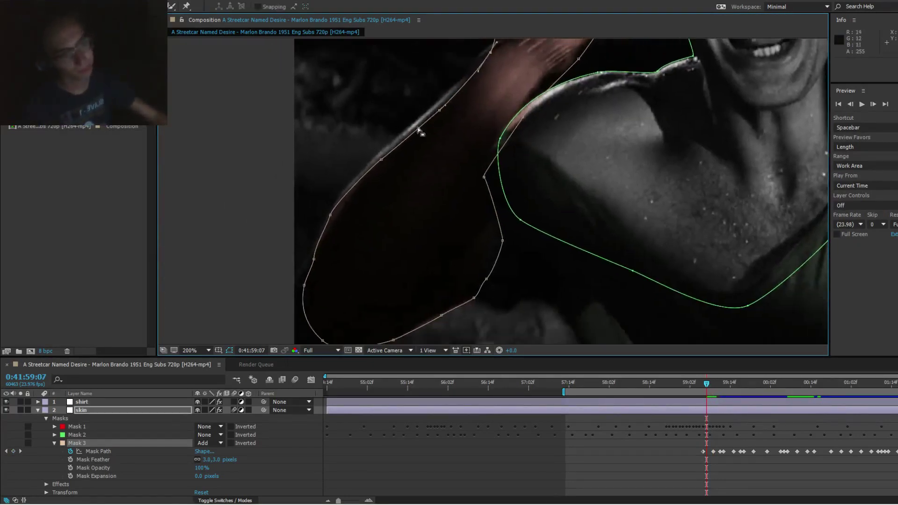
left_click_drag(388, 167, 438, 122)
left_click_drag(385, 189, 385, 187)
left_click_drag(368, 234, 346, 258)
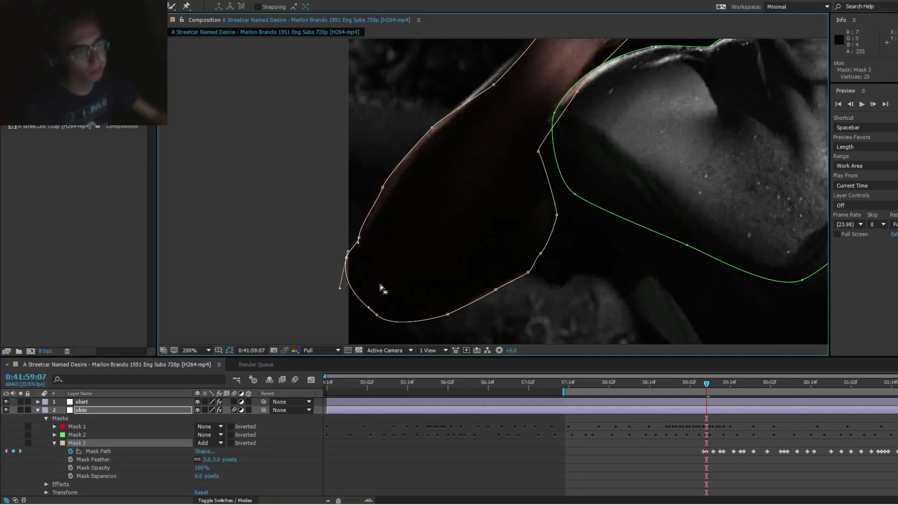
left_click_drag(530, 272, 499, 292)
Step: Pull Mask 3's inner forearm vertices off the shoulder and fit its inner wrist vertex to the arm
left_click_drag(577, 155, 511, 238)
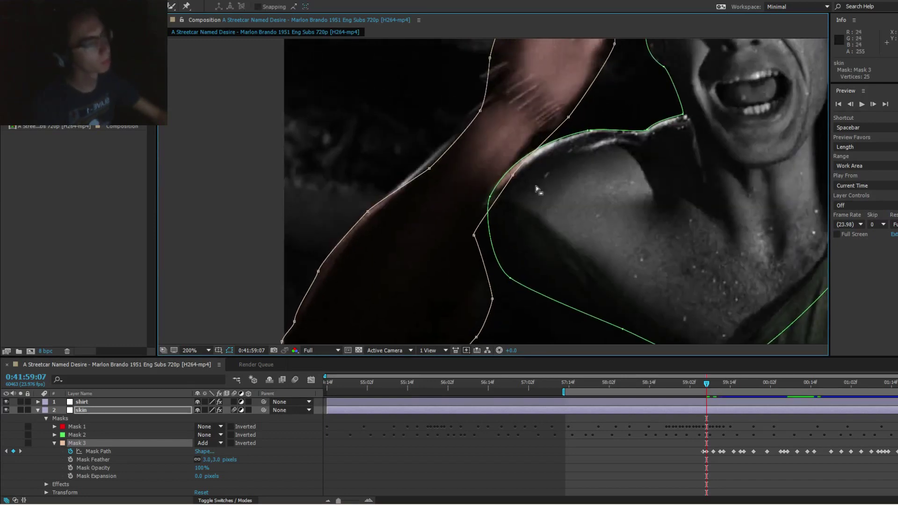
left_click_drag(516, 175, 507, 176)
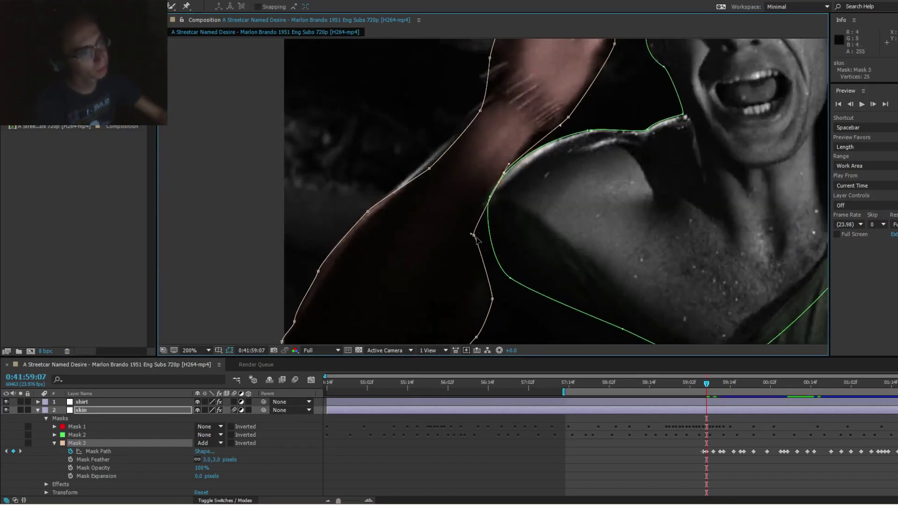
left_click_drag(475, 237, 472, 234)
left_click_drag(601, 69, 529, 189)
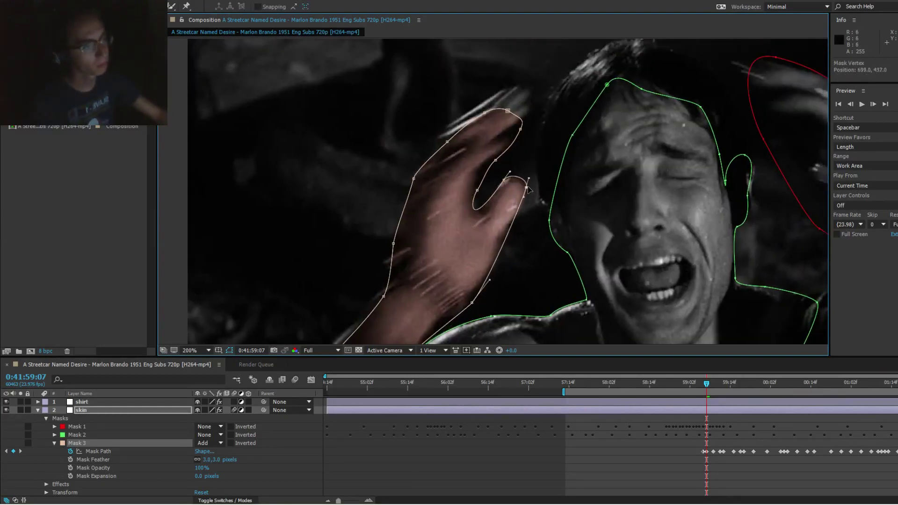
left_click_drag(472, 303, 489, 274)
left_click_drag(470, 293, 505, 158)
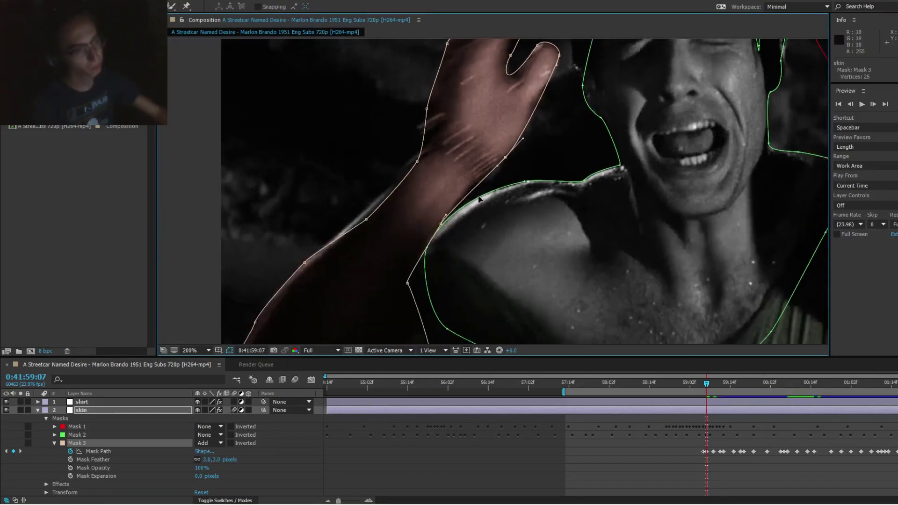
Step: Fit Mask 3 to the gap between thumb and fingers and extend it over the blurred fingertips
scroll(473, 183, "up", 6)
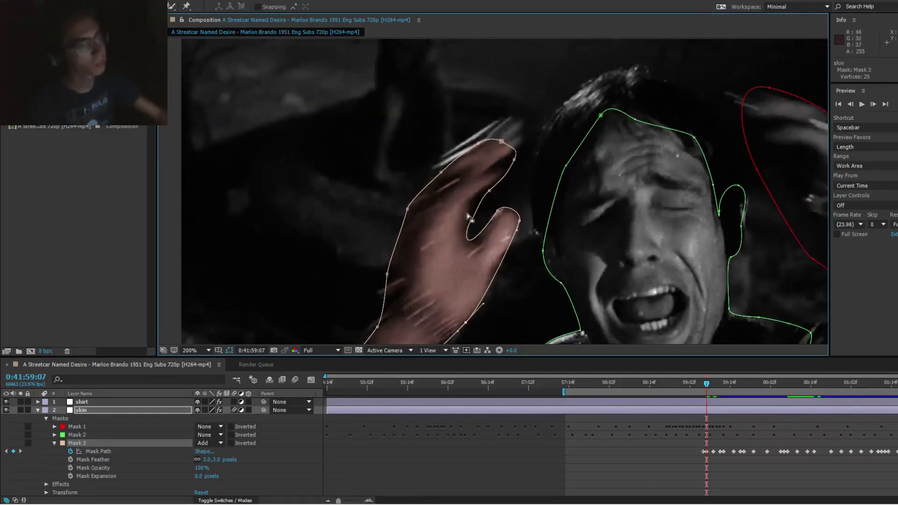
left_click_drag(489, 190, 477, 195)
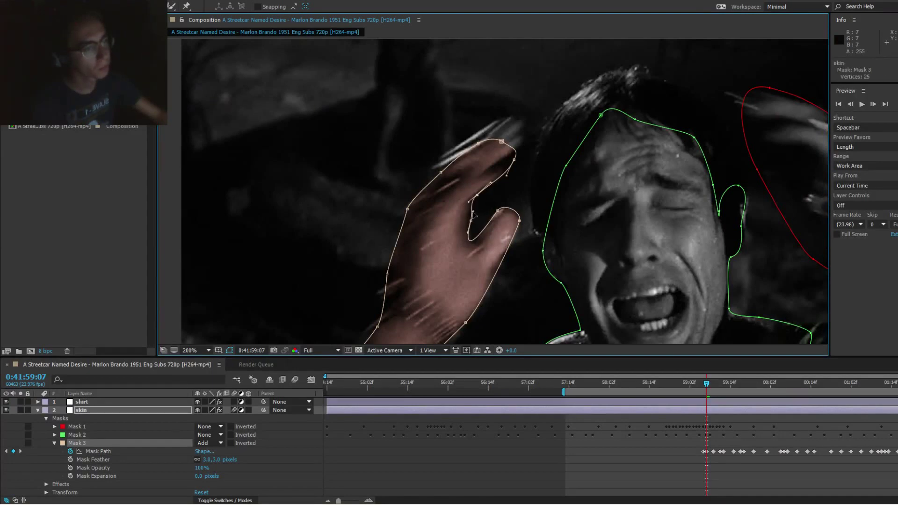
left_click_drag(514, 159, 478, 131)
left_click_drag(440, 173, 441, 153)
Step: Move Mask 3's outer wrist and upper forearm vertices outward to cover the arm's bright edge
left_click_drag(392, 207, 410, 96)
left_click_drag(396, 217, 396, 206)
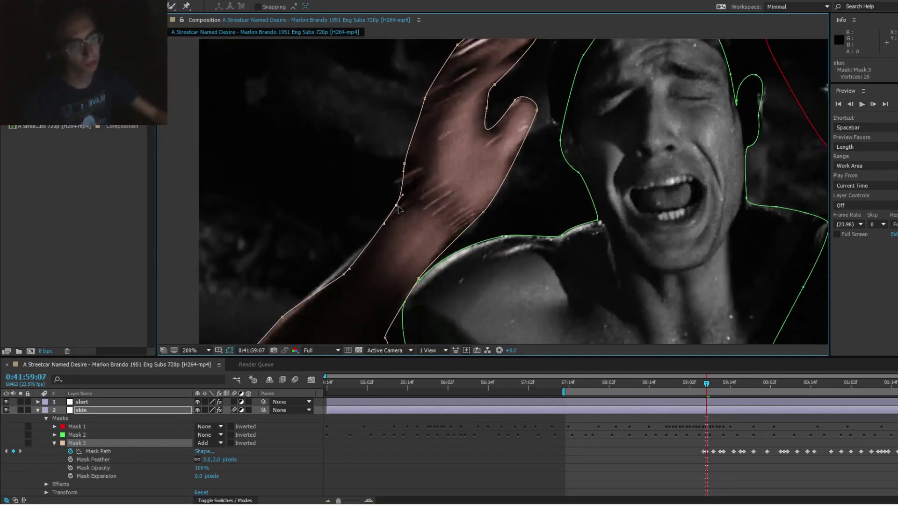
left_click_drag(345, 274, 353, 257)
scroll(411, 188, "up", 2)
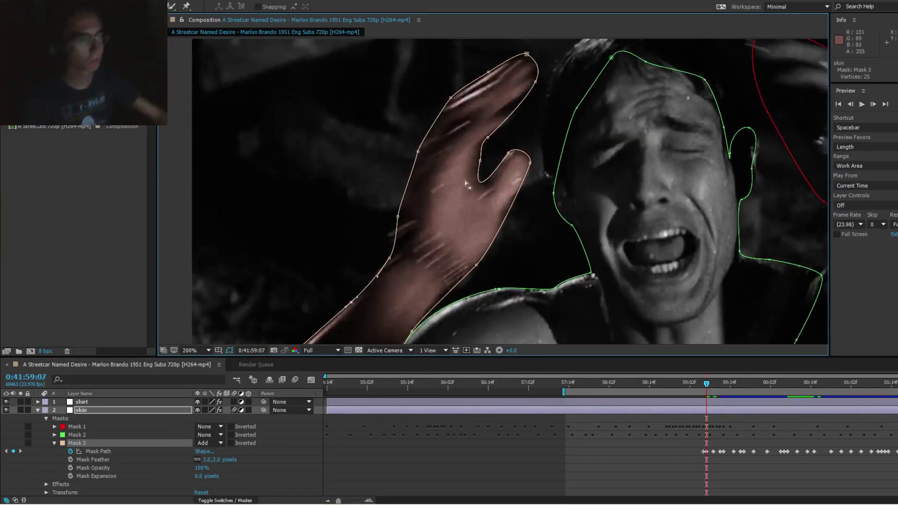
Step: At frame 0:41:59:08, nudge Mask 3's outer forearm and inner wrist vertices onto the arm's edges
key("Page_Down")
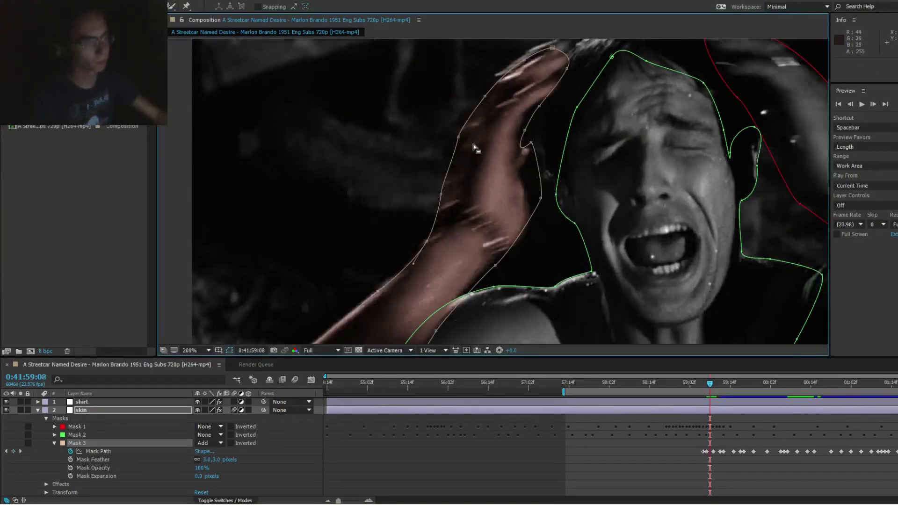
scroll(465, 167, "down", 7)
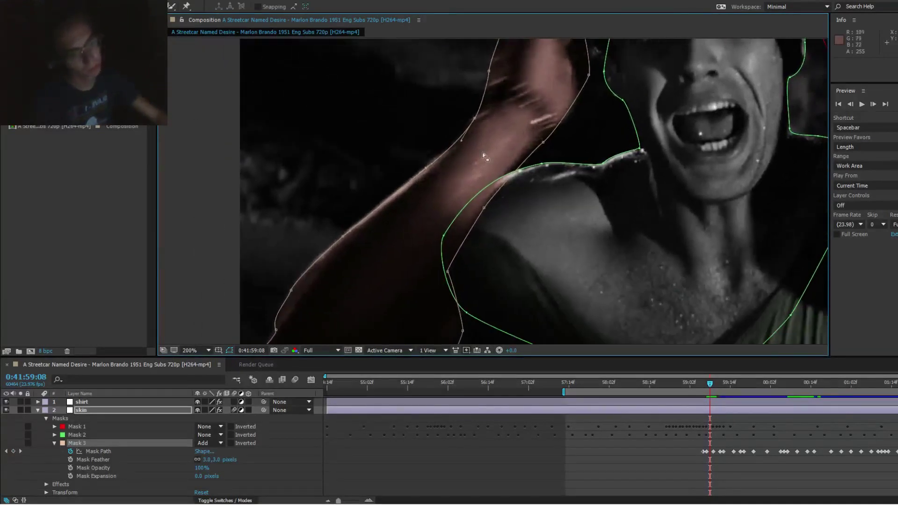
left_click_drag(498, 152, 500, 143)
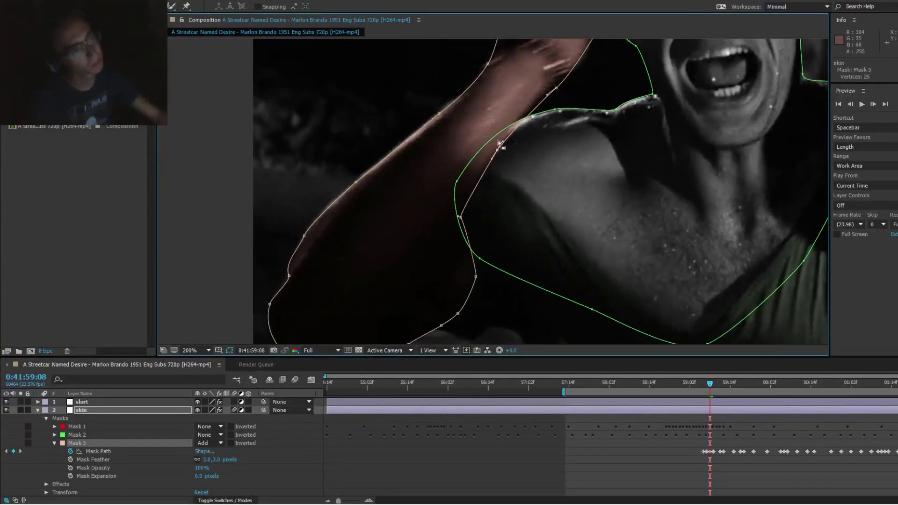
mouse_move(440, 114)
left_mouse_down()
mouse_move(445, 104)
mouse_move(440, 111)
left_mouse_up()
left_click_drag(357, 182, 357, 181)
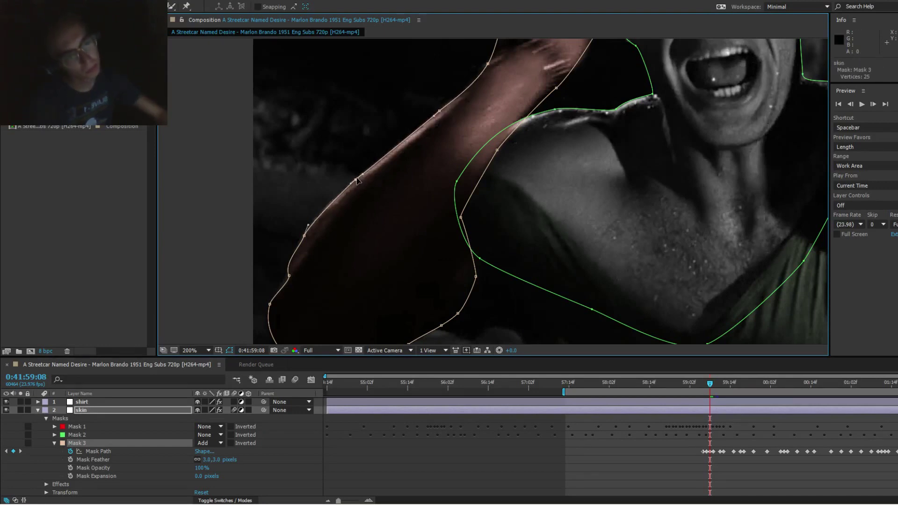
left_click_drag(559, 137, 542, 169)
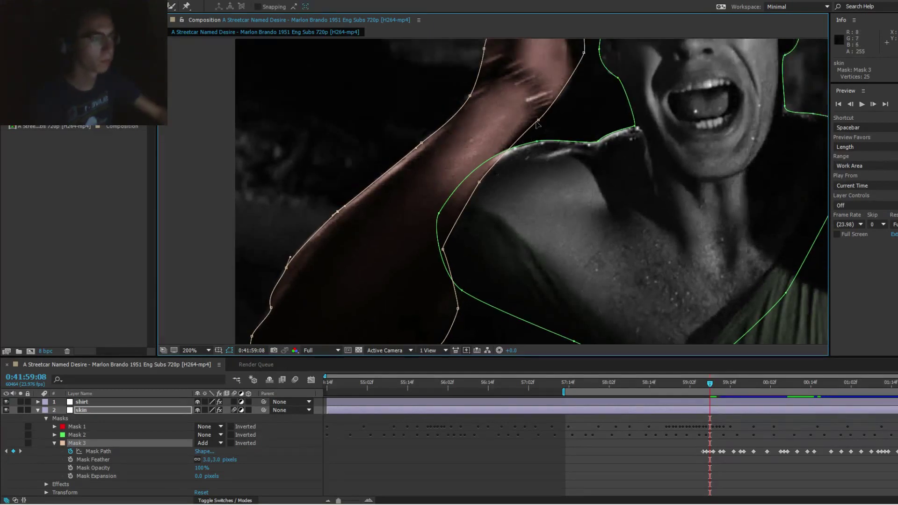
left_click_drag(538, 121, 537, 117)
Step: Reshape Mask 3 along the palm heel, thumb and inner fingers, and extend it over the fingertips
left_click_drag(581, 53, 501, 184)
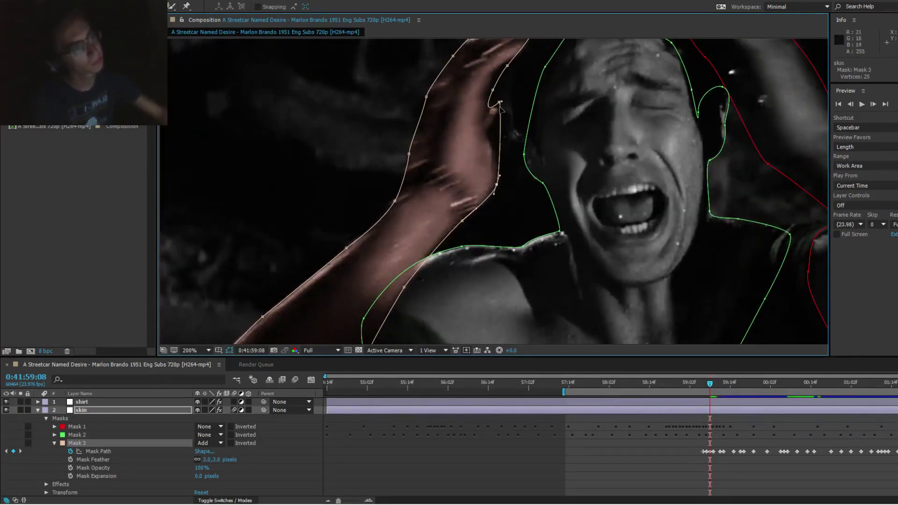
left_click_drag(528, 64, 488, 140)
left_click_drag(462, 176, 460, 149)
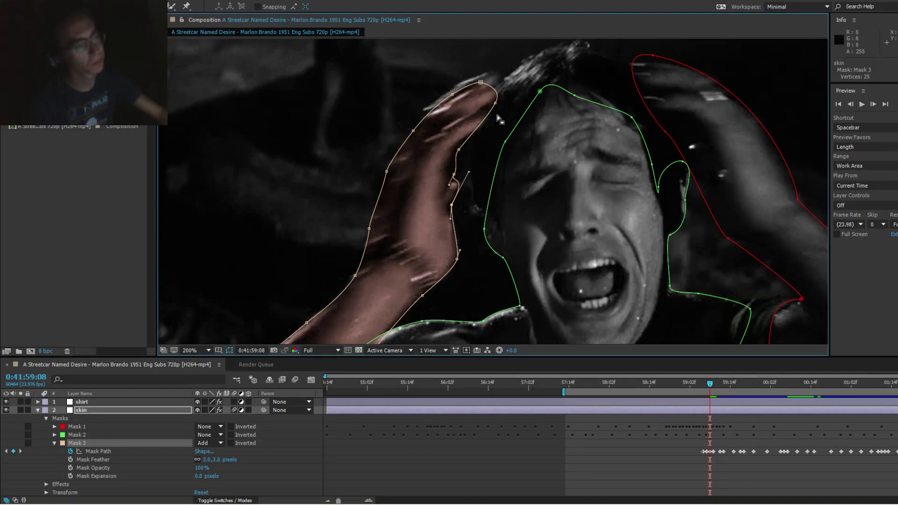
left_click_drag(495, 103, 493, 116)
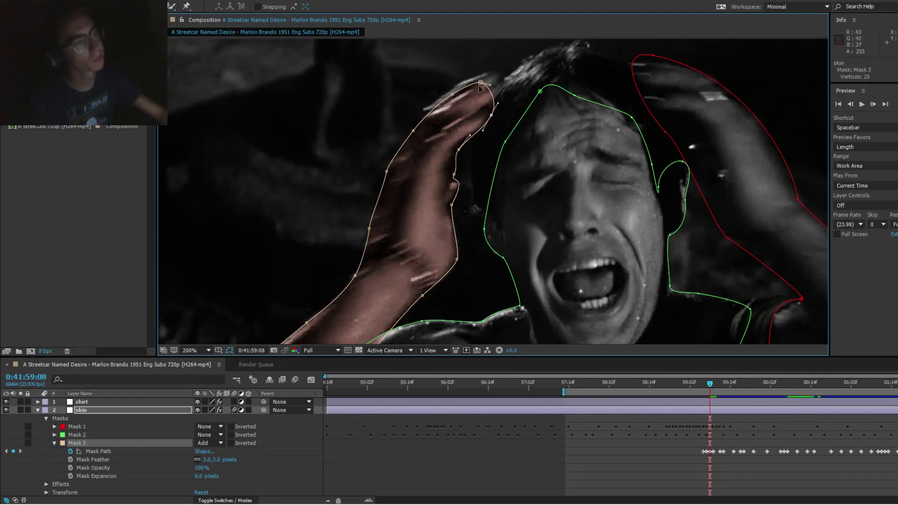
left_click_drag(480, 81, 492, 68)
left_click_drag(453, 94, 452, 88)
Step: Pull Mask 3's vertices along the back of the hand inward to the skin edge and save the project
scroll(418, 139, "down", 2)
scroll(417, 138, "left", 1)
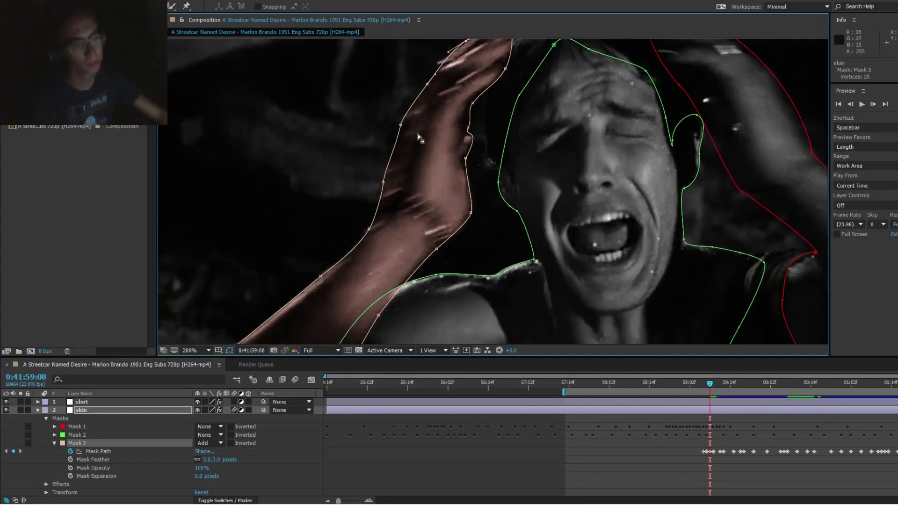
left_click_drag(383, 182, 407, 187)
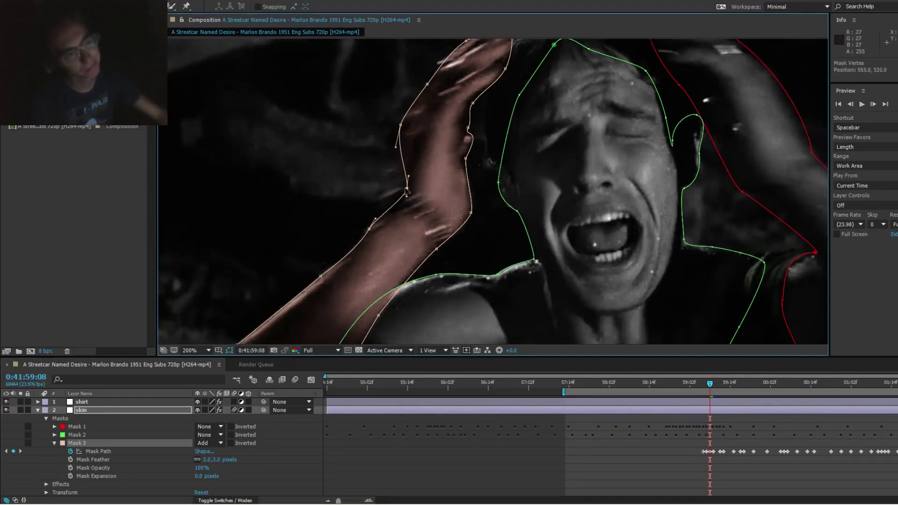
left_click(412, 123)
double_click(402, 125)
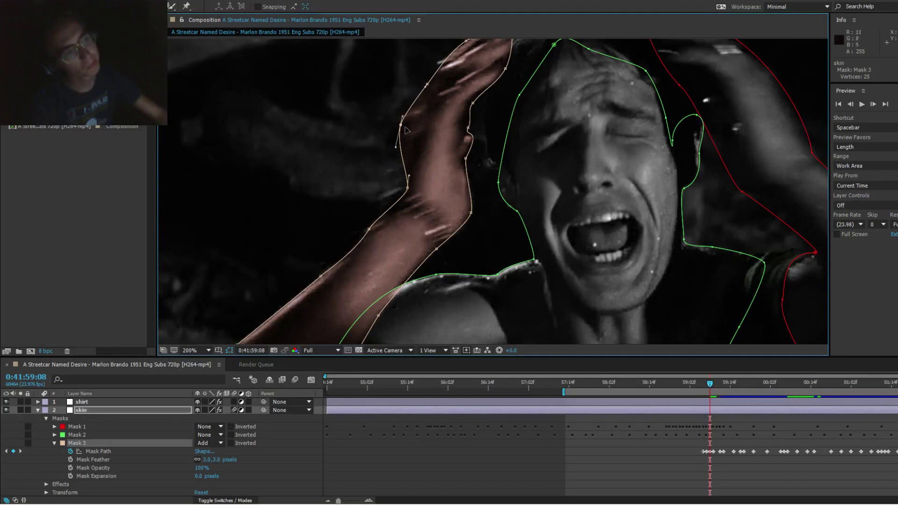
key("Escape")
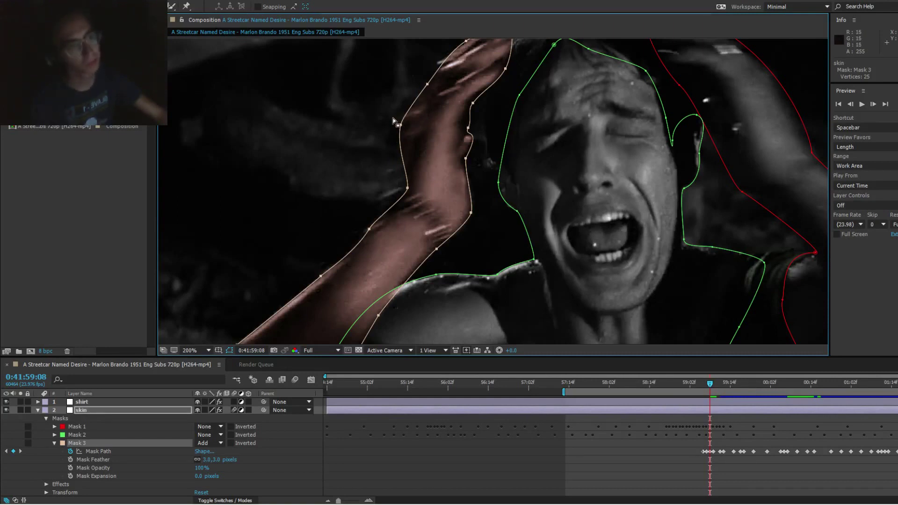
left_click_drag(402, 126, 421, 127)
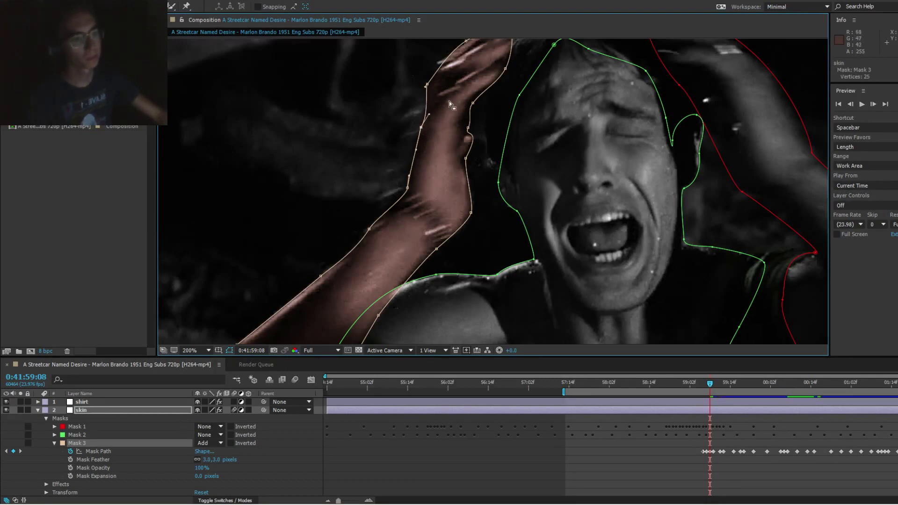
key("ctrl+s")
Step: Check the tinted hand without mask outlines, and refine Mask 3's vertices at the outer wrist and back of the hand
left_click_drag(399, 156, 410, 130)
left_click(409, 129)
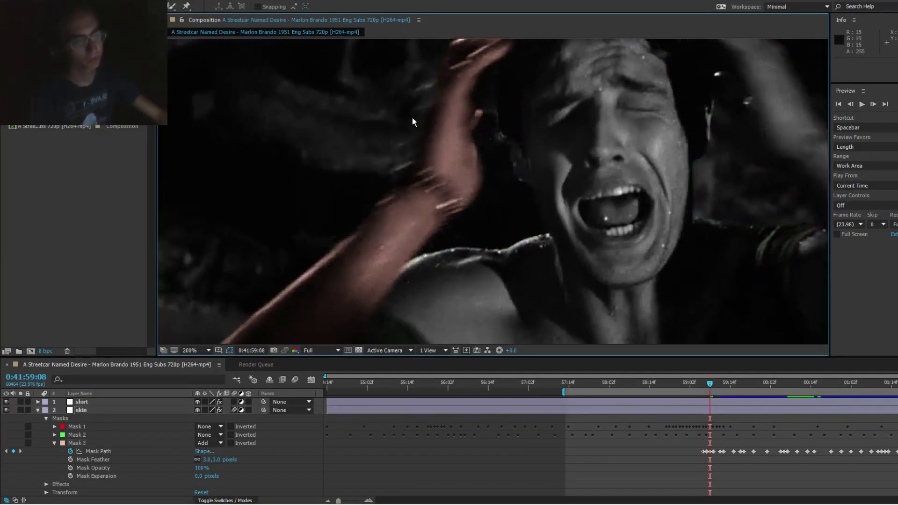
scroll(431, 127, "down", 1)
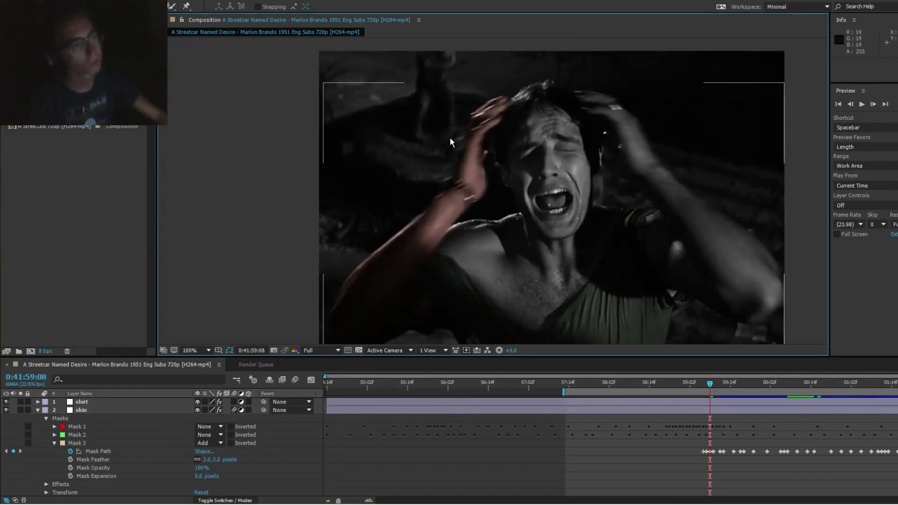
scroll(450, 138, "up", 1)
left_click(456, 167)
left_click(444, 182)
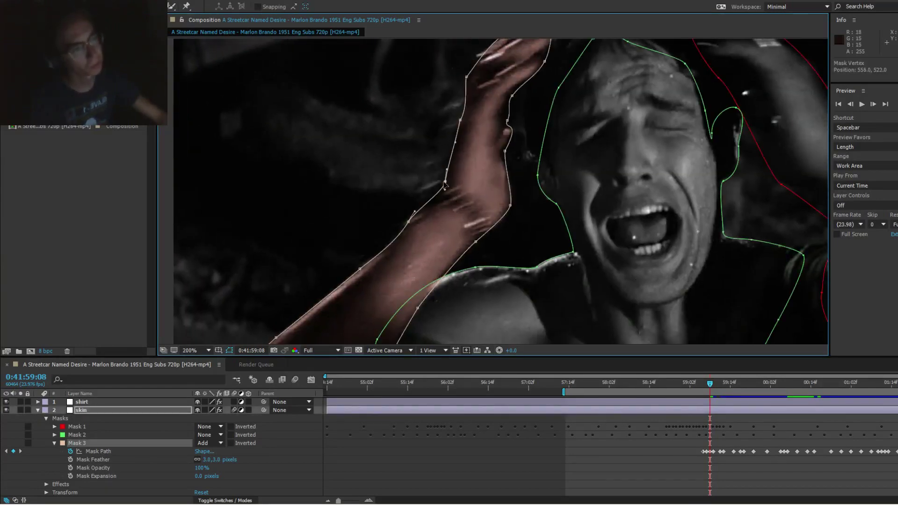
left_click_drag(444, 183, 442, 180)
left_click_drag(460, 122, 466, 107)
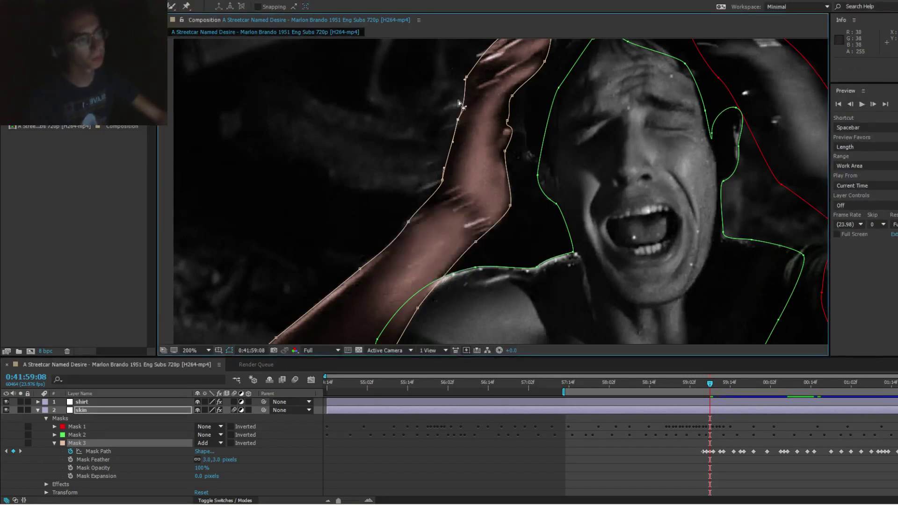
left_click(458, 99)
left_click_drag(456, 120, 456, 106)
key("comma")
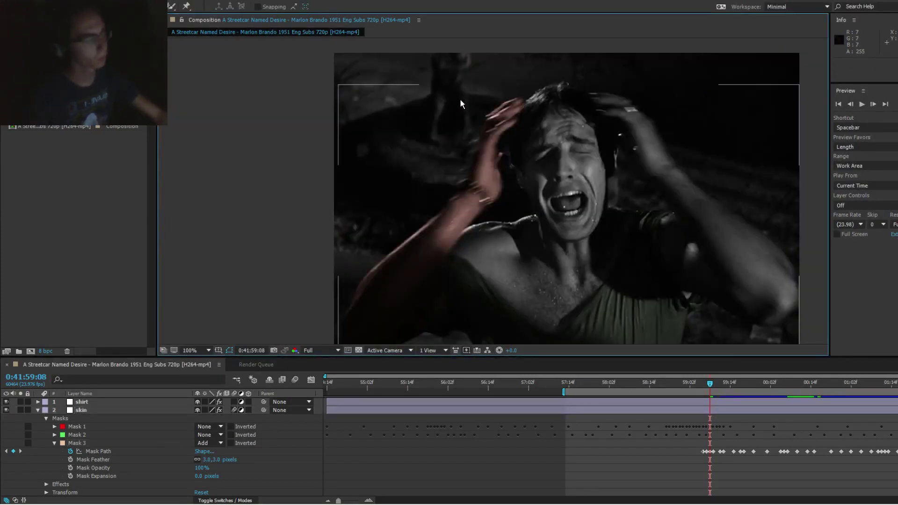
Step: At frame 0:41:59:10, move Mask 3's inner hand vertices toward the face to cover the palm and thumb edge
key("Page_Down")
key("Page_Down")
key("Page_Down")
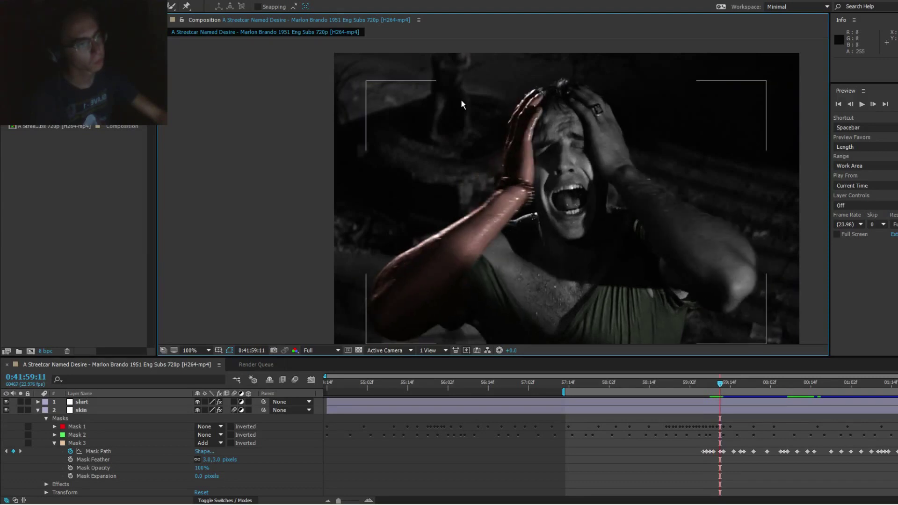
key("Page_Up")
key("period")
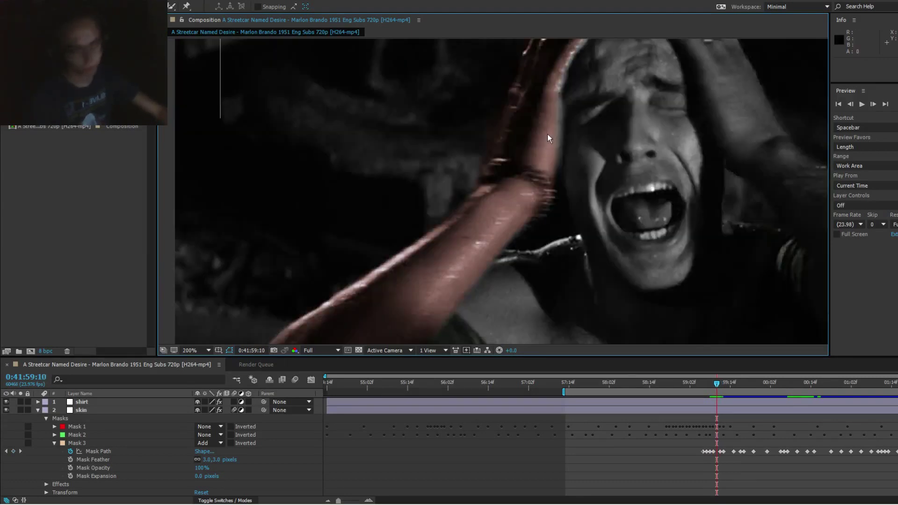
left_click(519, 165)
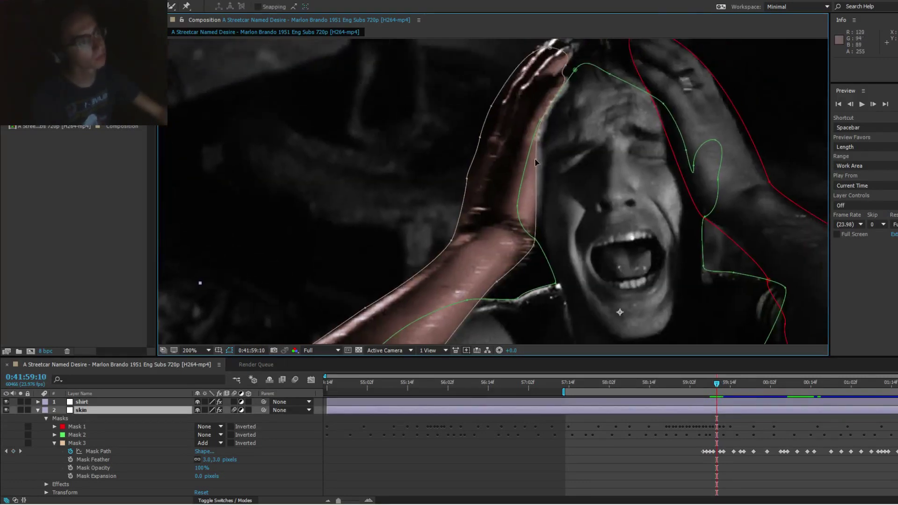
left_click_drag(535, 160, 545, 165)
left_click_drag(542, 120, 550, 120)
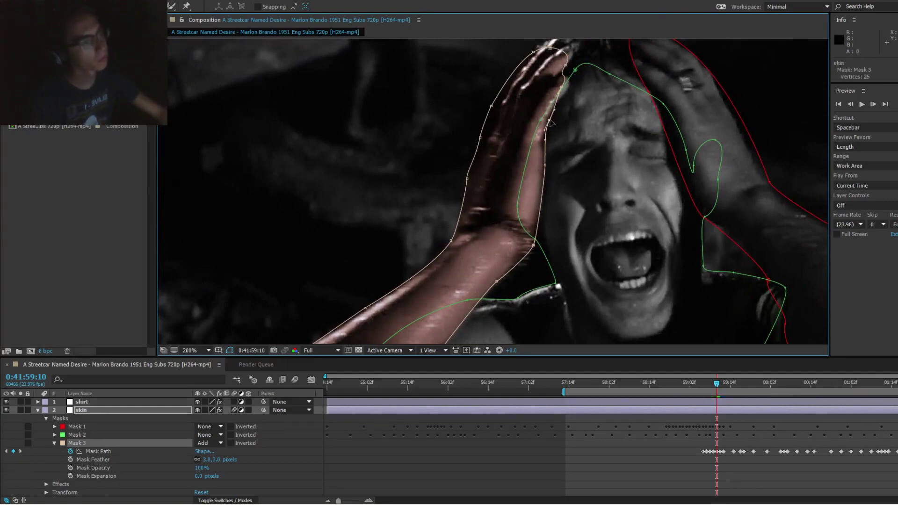
left_click_drag(562, 87, 571, 85)
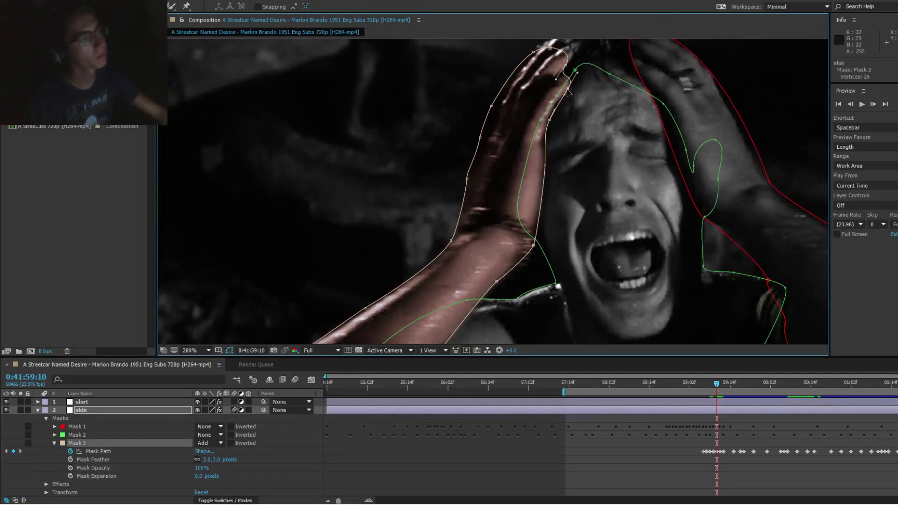
Step: Switch to the SoundCloud browser window, play the track "you'll say sorry through your smile", and return to the composition
left_click(56, 498)
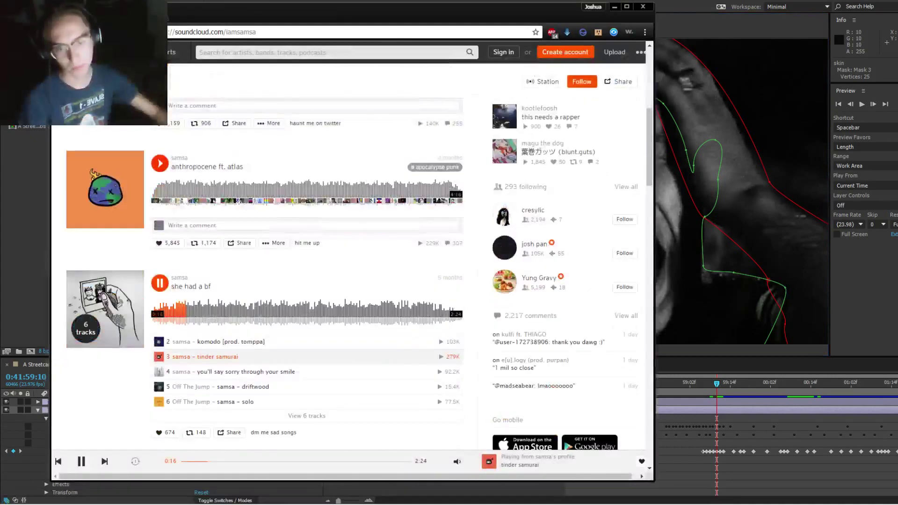
scroll(307, 280, "down", 1)
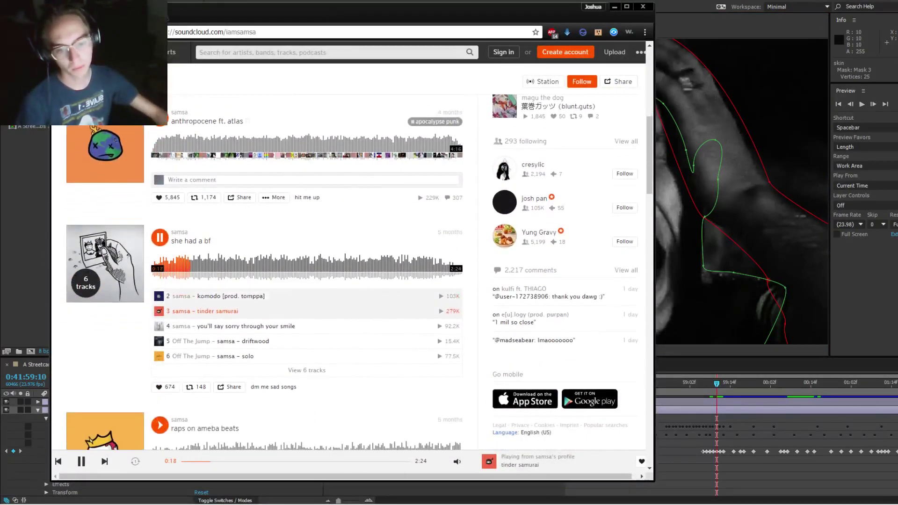
left_click(234, 326)
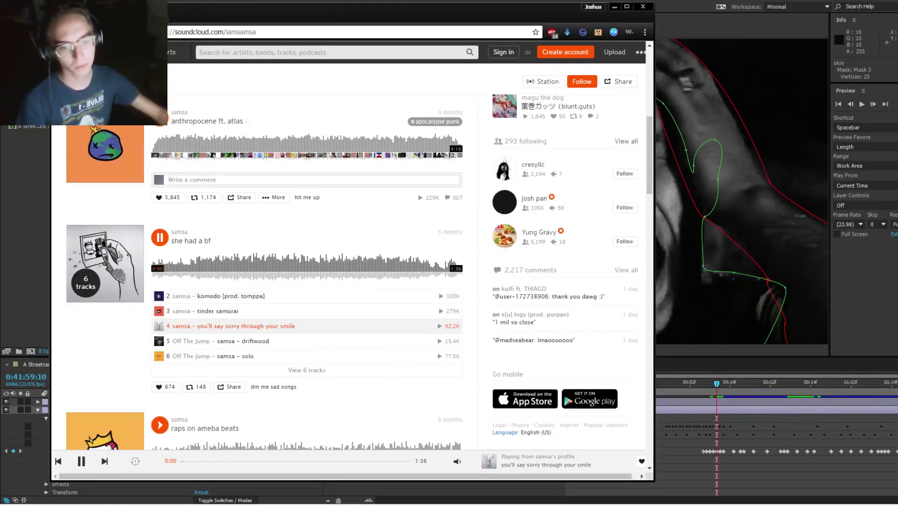
left_click(614, 6)
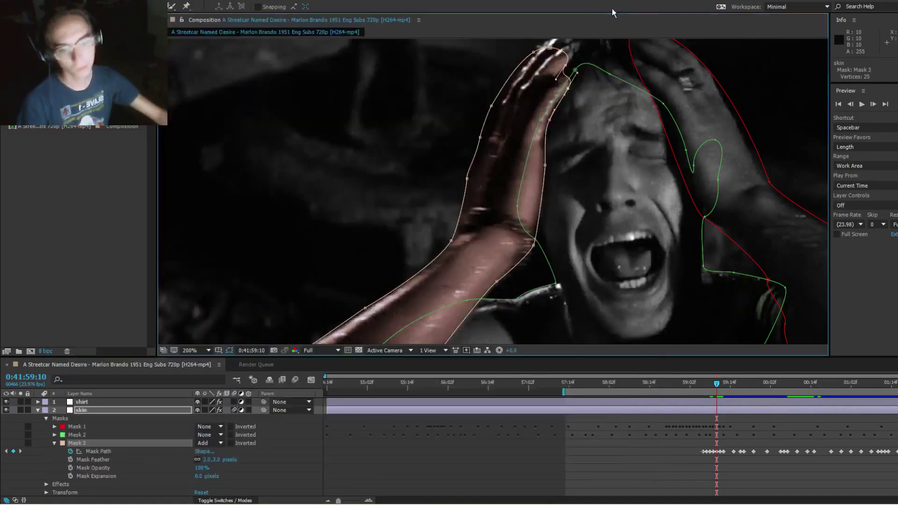
Step: Extend Mask 3 over the fingertips, pull its back-of-hand vertices inward to the skin edge, and nudge the outer forearm vertex
scroll(589, 75, "up", 2)
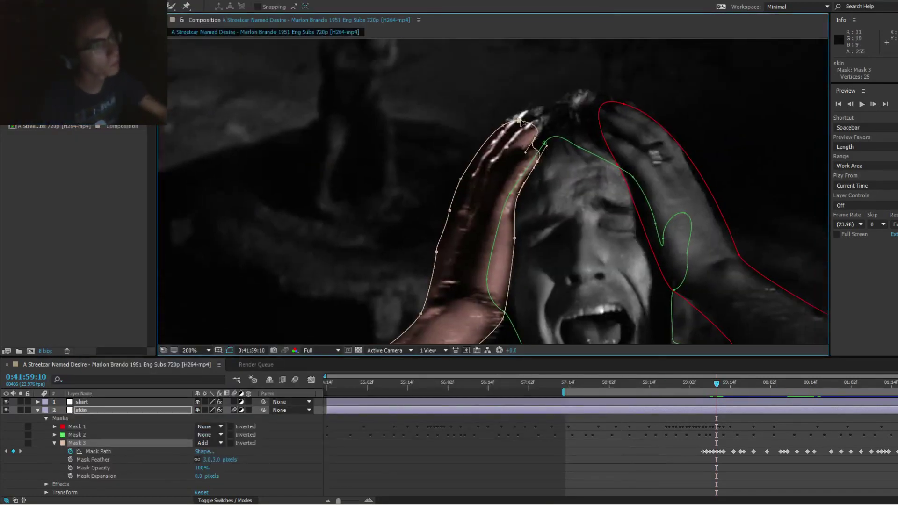
mouse_move(520, 121)
left_mouse_down()
mouse_move(535, 112)
mouse_move(542, 119)
mouse_move(522, 110)
left_mouse_up()
left_click_drag(461, 180, 478, 169)
left_click_drag(450, 211, 459, 209)
left_click_drag(446, 251, 453, 167)
left_click_drag(446, 210, 513, 58)
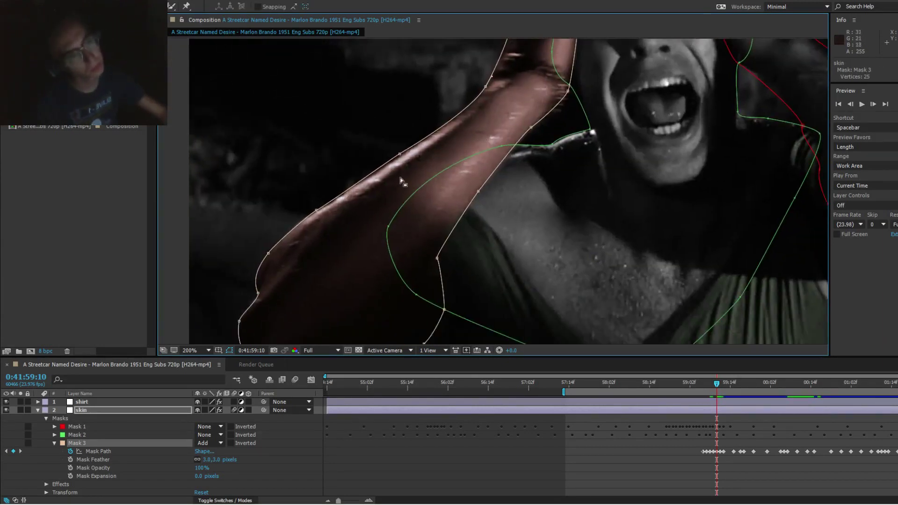
left_click_drag(399, 157, 401, 157)
left_click_drag(361, 271, 396, 180)
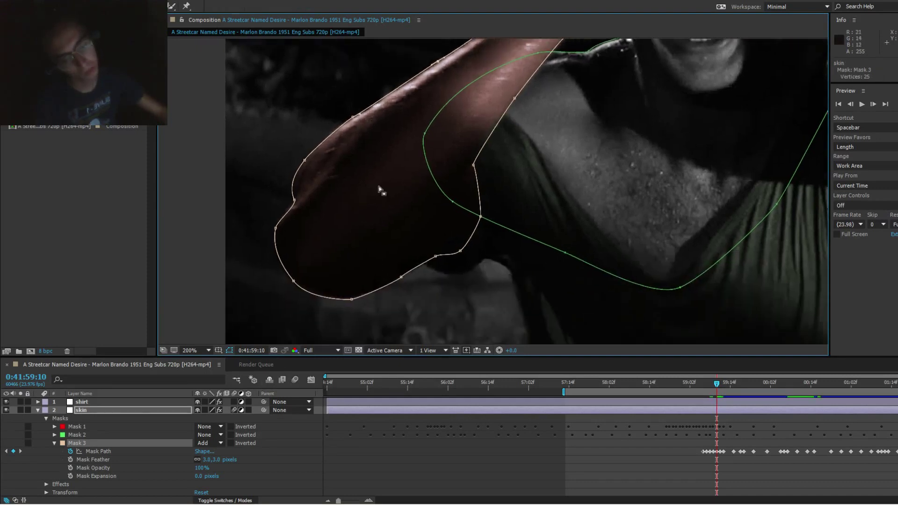
Step: Try to pull Mask 3's vertices at the elbow notch inward to the arm's edge, and undo the changes
left_click(295, 198)
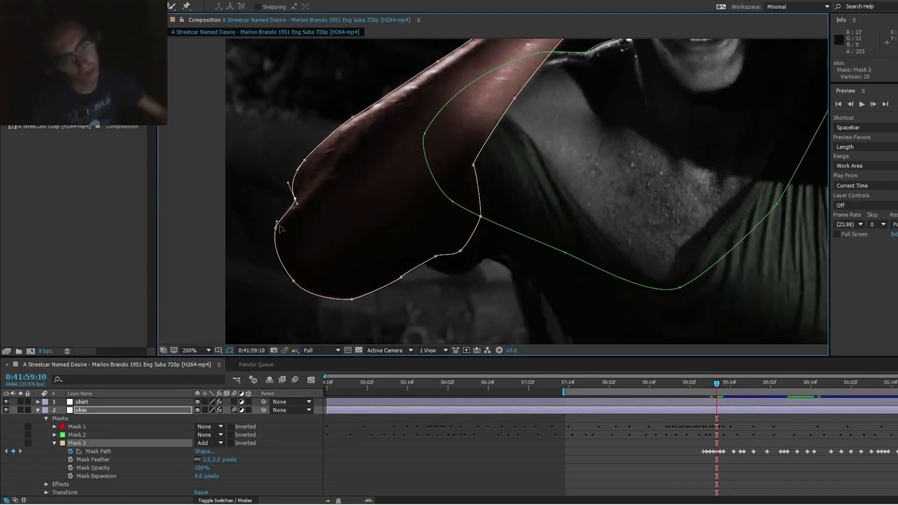
left_click_drag(275, 228, 285, 217)
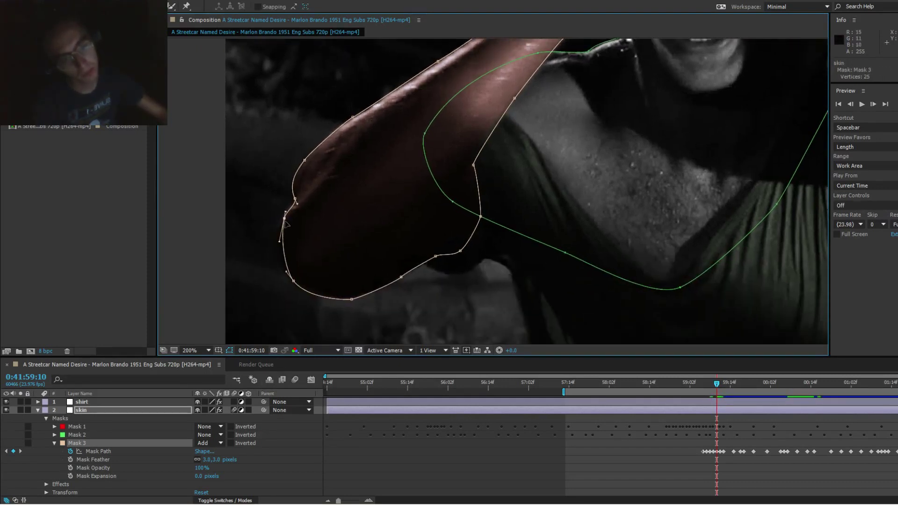
key("ctrl+z")
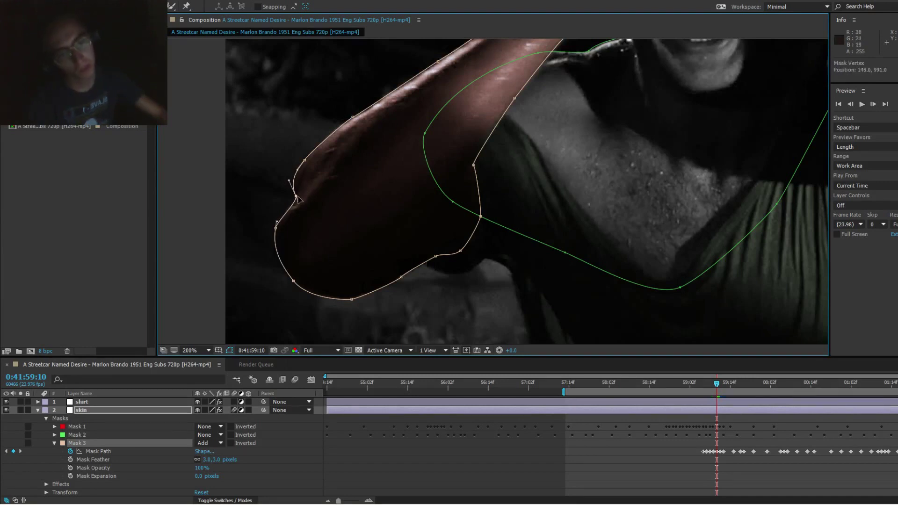
key("ctrl+z")
Step: Check the tinted elbow without mask outlines, and nudge Mask 3's vertex on the back of the hand
left_click(336, 153)
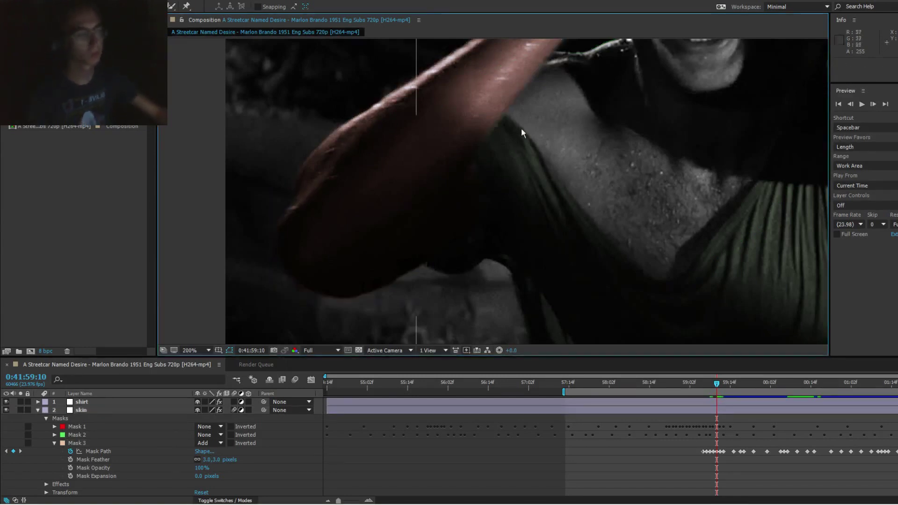
left_click_drag(522, 130, 477, 199)
left_click_drag(506, 167, 471, 232)
mouse_move(495, 164)
left_mouse_down()
mouse_move(481, 238)
mouse_move(481, 221)
mouse_move(478, 233)
mouse_move(450, 216)
left_mouse_up()
left_click(481, 193)
left_click(446, 215)
left_click_drag(455, 168, 459, 166)
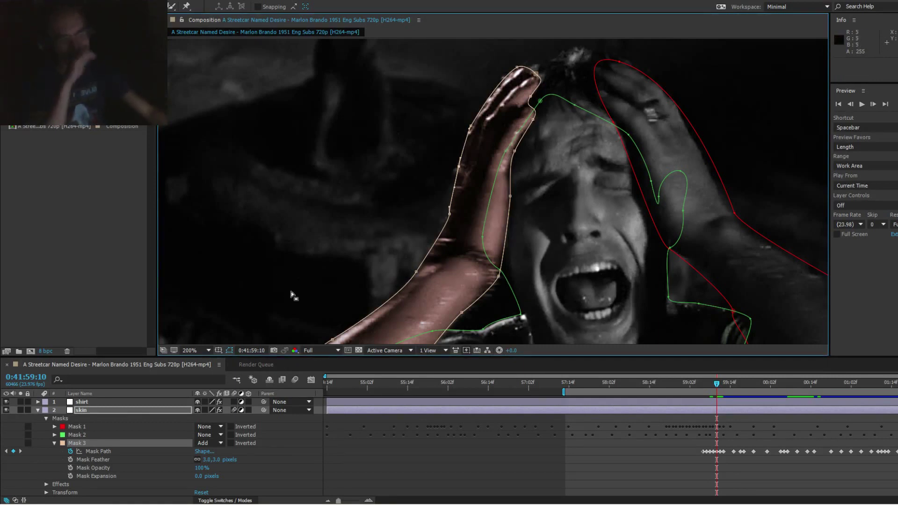
Step: Advance four frames to 0:41:59:14 to check how Mask 3 follows the hand and forearm
left_click_drag(402, 241, 400, 231)
key("Page_Down")
key("Page_Down")
key("Page_Down")
key("Page_Down")
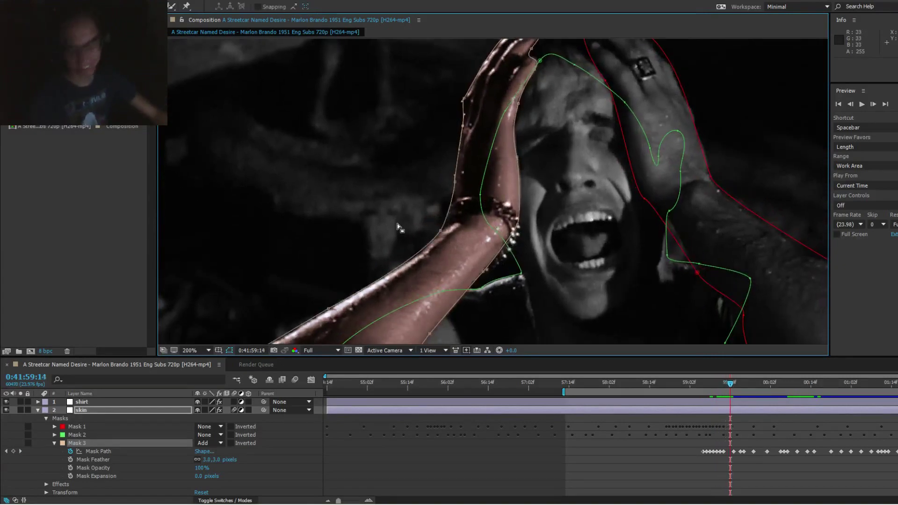
Step: Go to frame 0:41:58:02 and show the whole shot at 100% with Mask 3 in view
left_click(609, 382)
scroll(582, 309, "down", 1)
left_click_drag(512, 201, 523, 96)
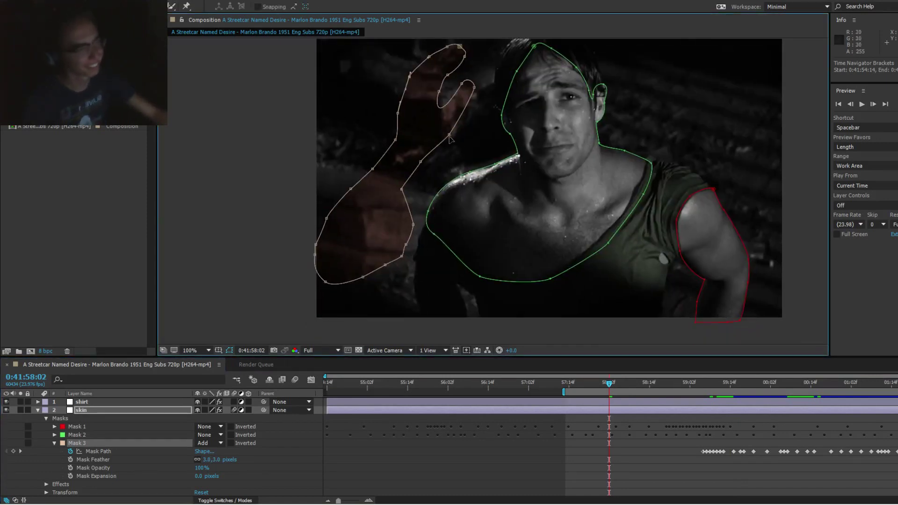
mouse_move(669, 386)
left_mouse_down()
mouse_move(779, 390)
mouse_move(622, 375)
mouse_move(650, 389)
mouse_move(672, 387)
left_mouse_up()
left_click_drag(692, 392, 703, 391)
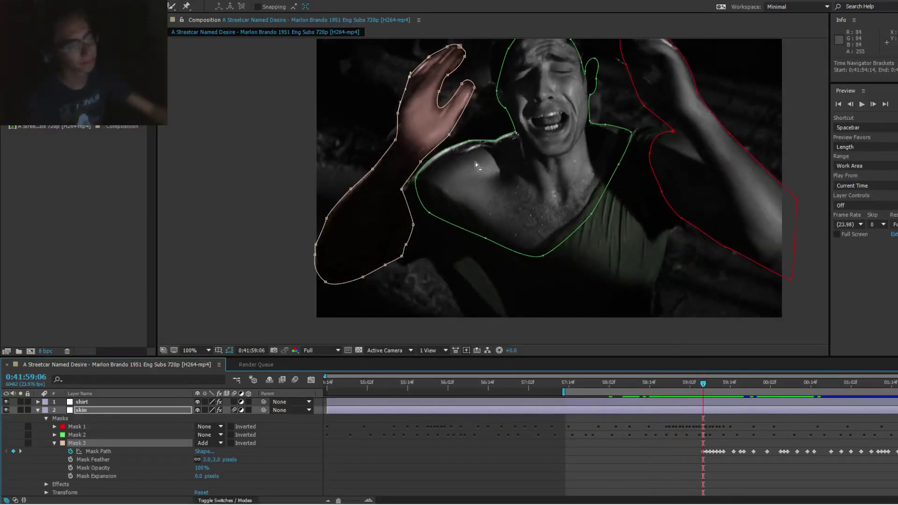
double_click(408, 145)
left_click_drag(408, 145, 222, 222)
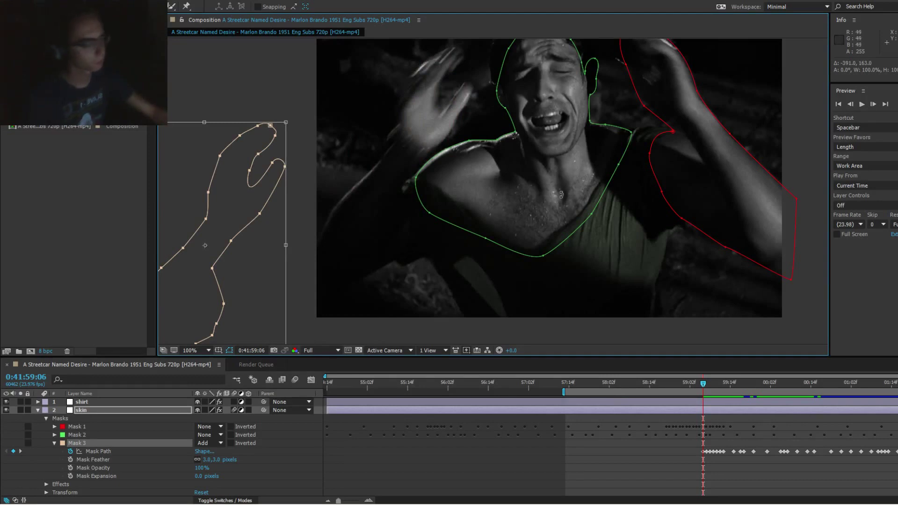
key("ctrl+z")
Step: Move the whole Mask 3 arm shape outside the picture at 0:41:59:05 and check it against the following frames
key("Page_Up")
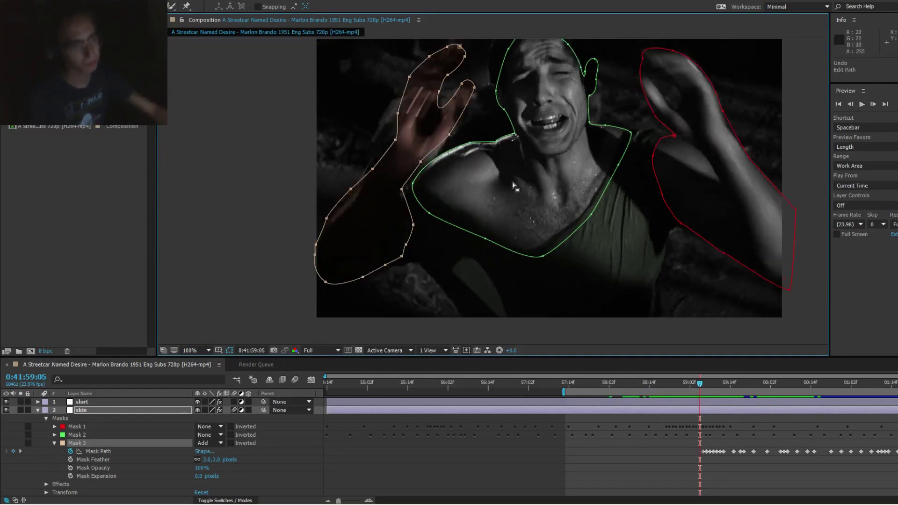
double_click(449, 138)
left_click_drag(449, 138, 273, 194)
key("Page_Down")
key("Page_Down")
key("Page_Down")
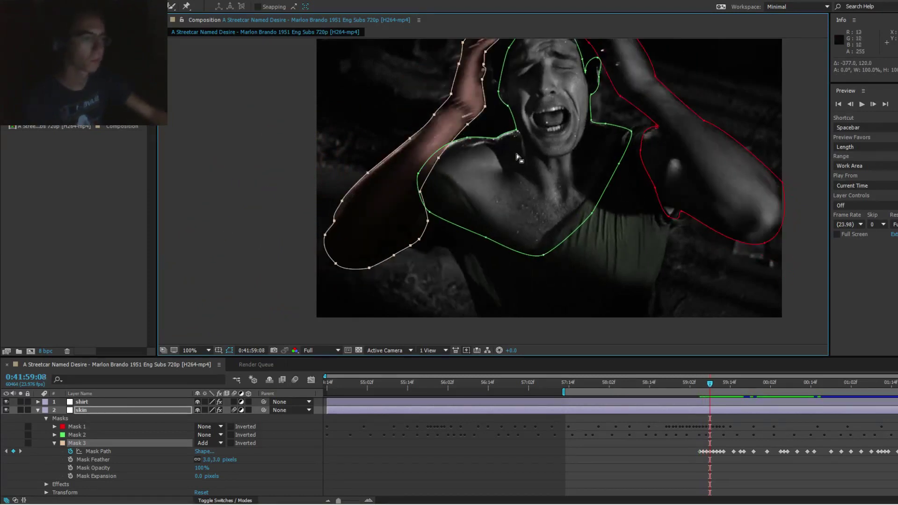
key("Page_Up")
key("Page_Up")
key("Page_Up")
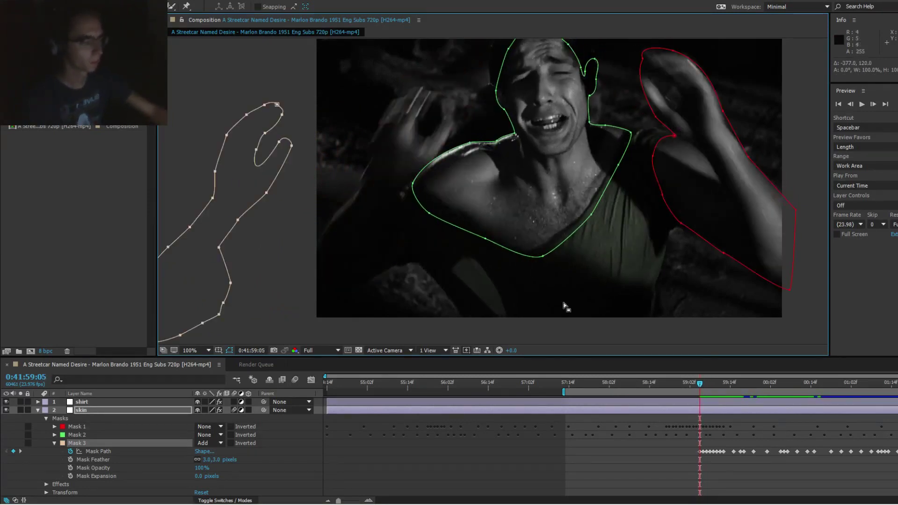
Step: Return to 0:41:57:14 and set the modes of the skin layer's Mask 1 and Mask 2 to Add
left_click(568, 385)
left_click(204, 442)
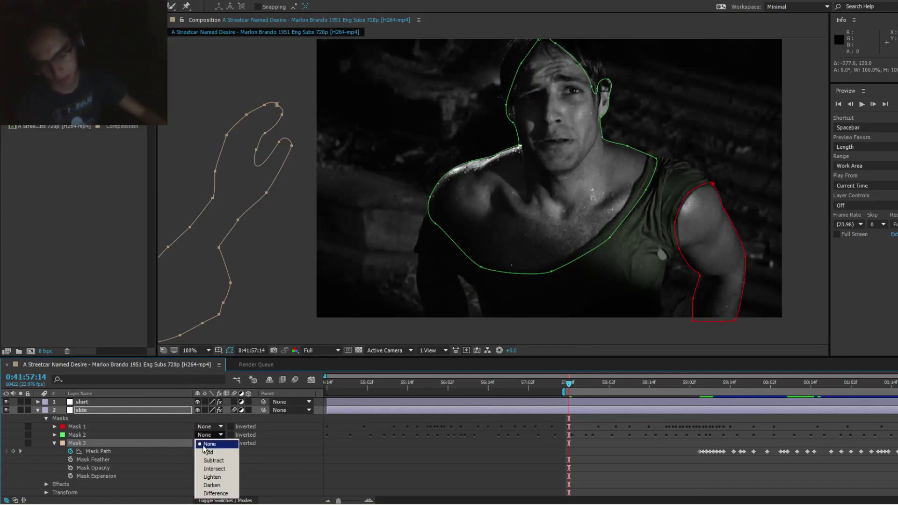
left_click(205, 445)
left_click(205, 444)
left_click(208, 452)
left_click(206, 426)
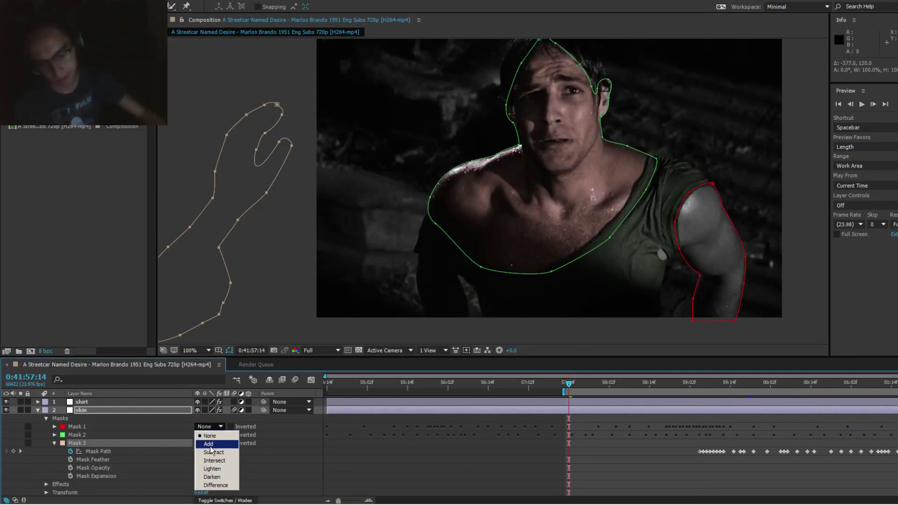
left_click(208, 444)
Step: Play back the colorized shot from 0:41:57:14 with the mask outlines hidden to check the skin tint
left_click(293, 278)
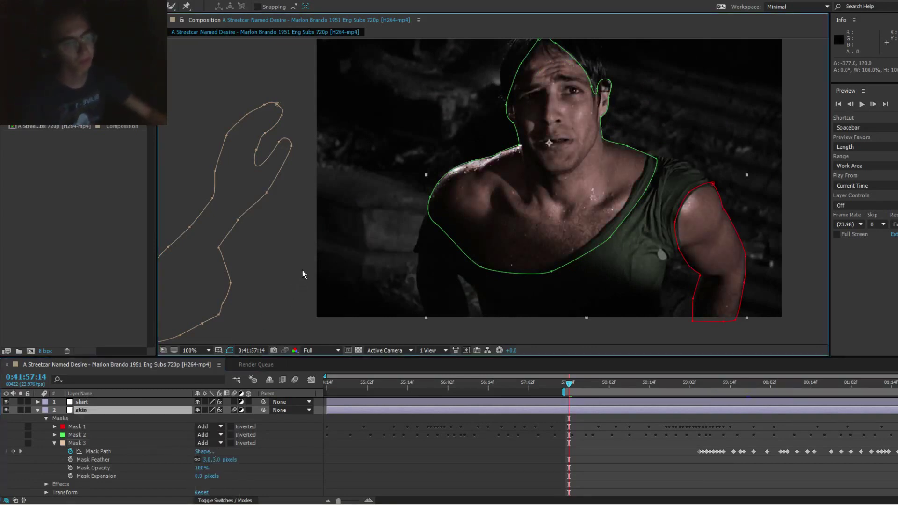
left_click(302, 271)
key("space")
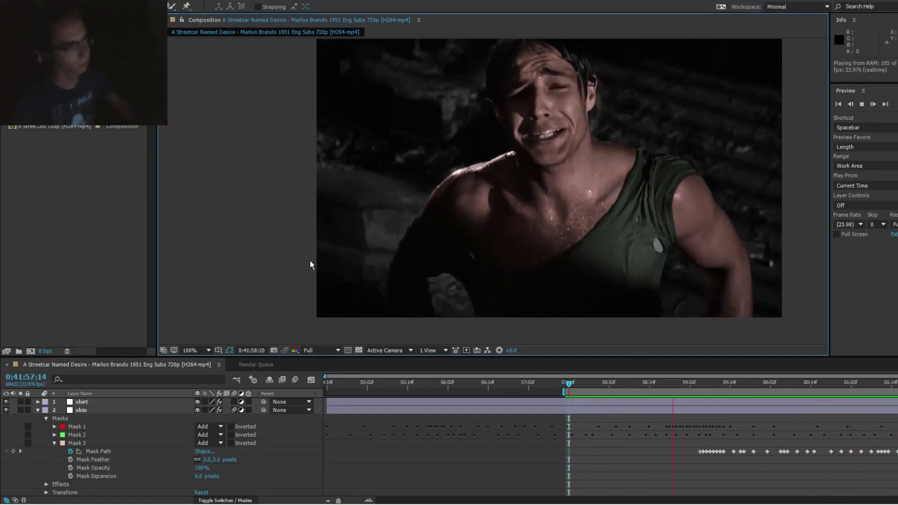
key("space")
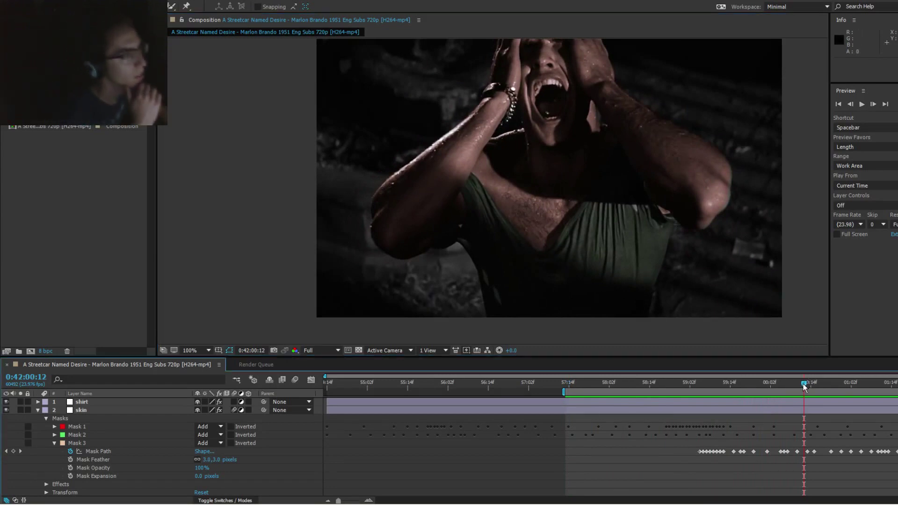
Step: At 0:41:59:15, nudge Mask 2's path point beside the neck slightly downward along the collar
left_click_drag(804, 383, 733, 405)
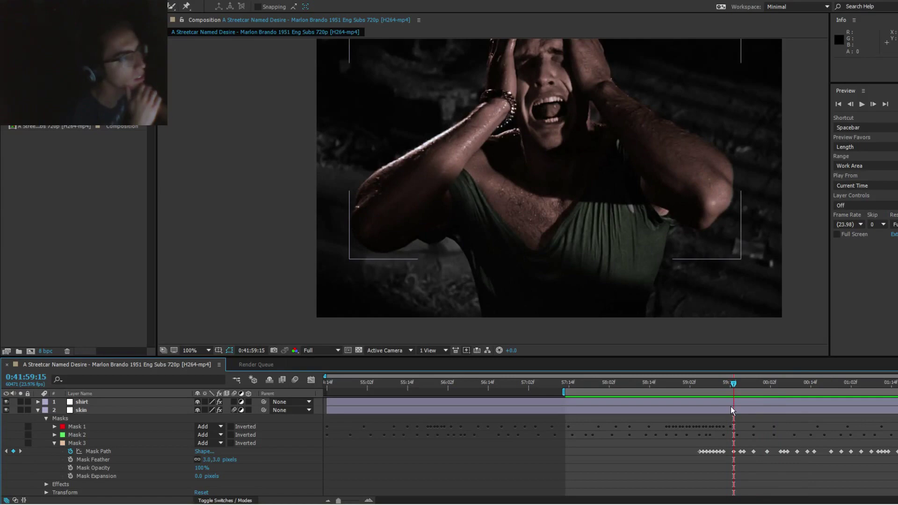
left_click(71, 435)
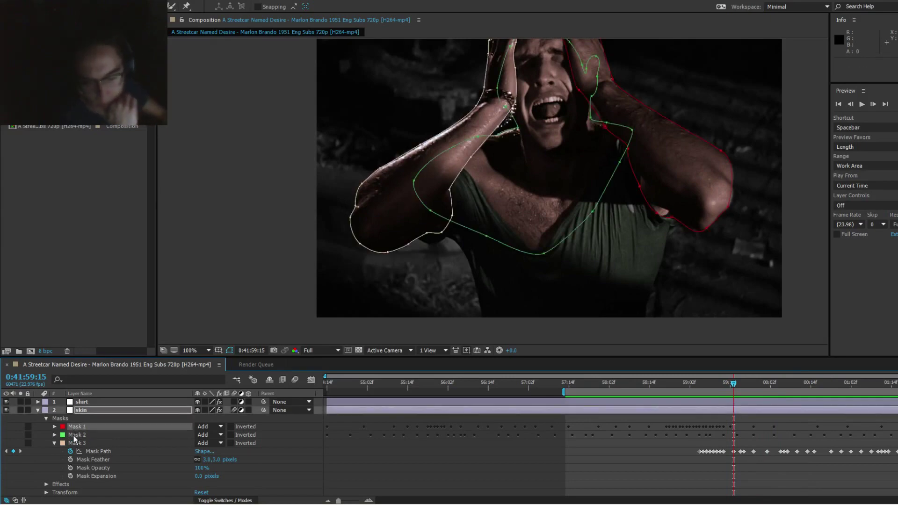
scroll(532, 119, "up", 4)
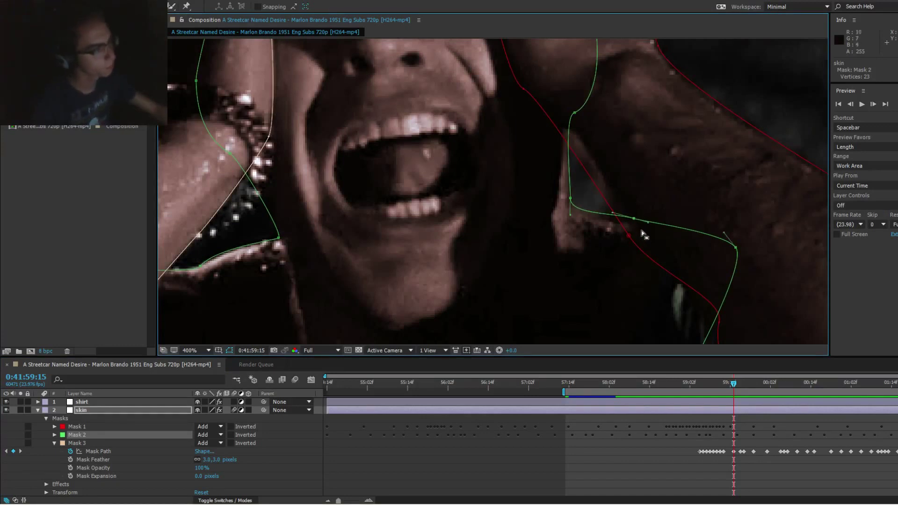
left_click_drag(635, 219, 635, 226)
left_click(571, 200)
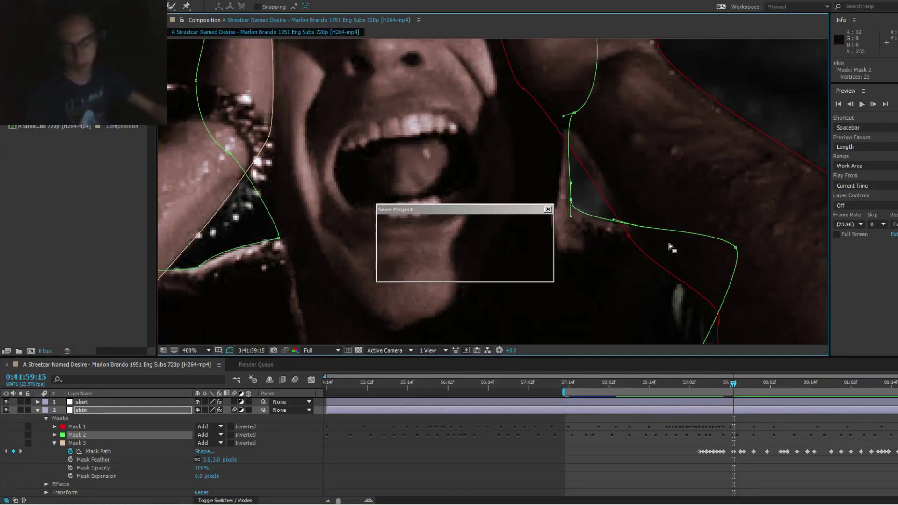
key("comma")
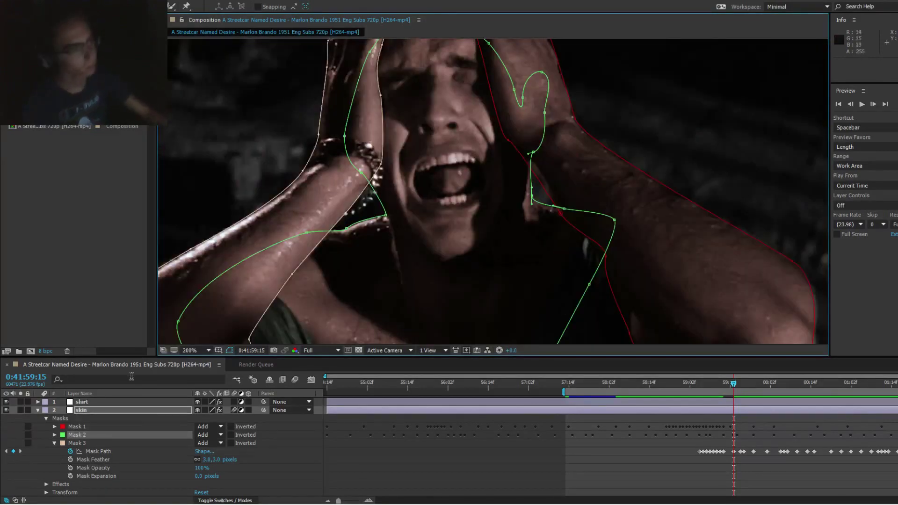
Step: Collapse the Mask 3 properties on the skin layer and expand those of Mask 1
left_click(37, 410)
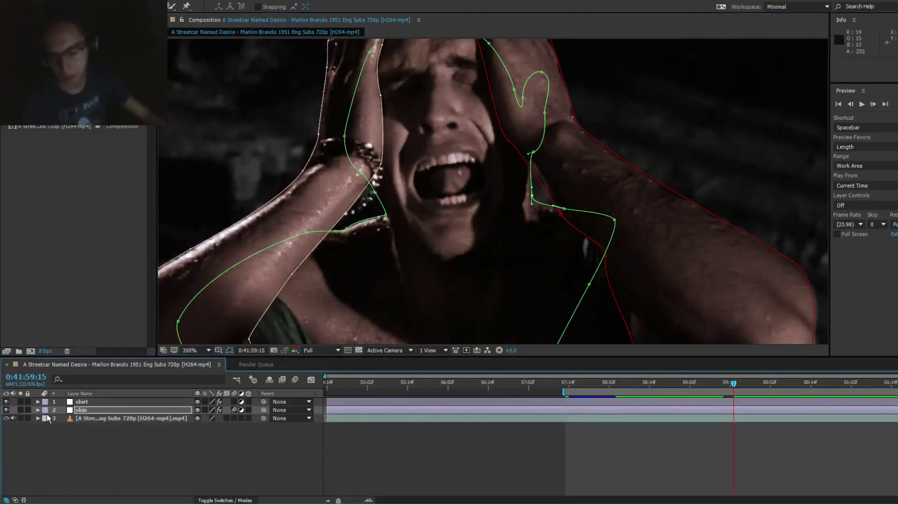
left_click(38, 411)
left_click(54, 439)
left_click(56, 441)
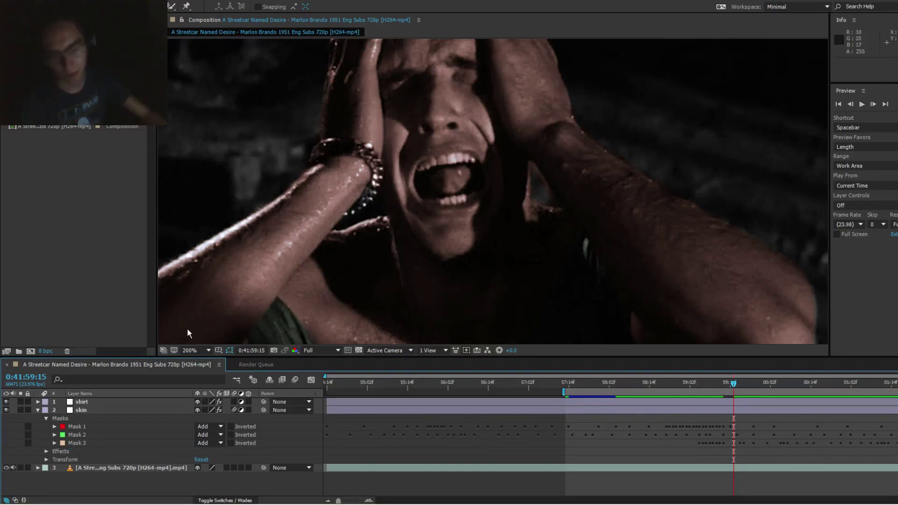
left_click(83, 426)
left_click(55, 427)
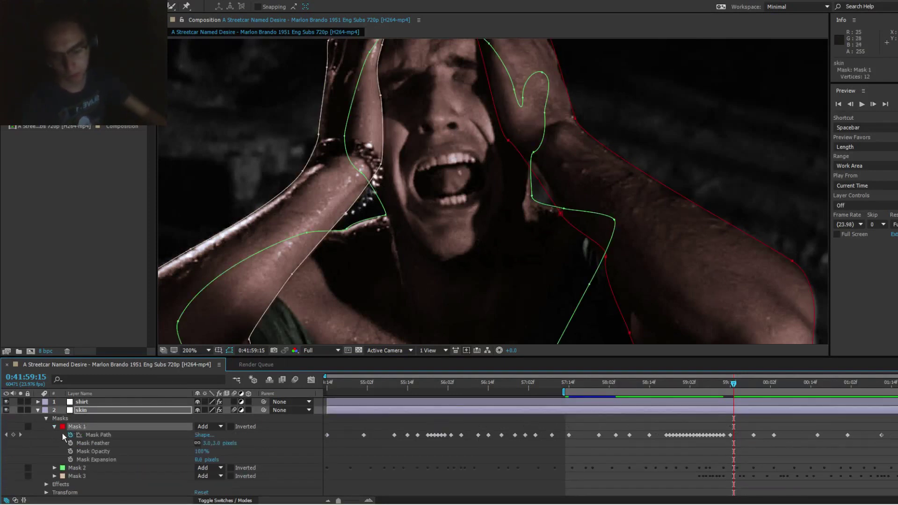
left_click(29, 467)
left_click(29, 477)
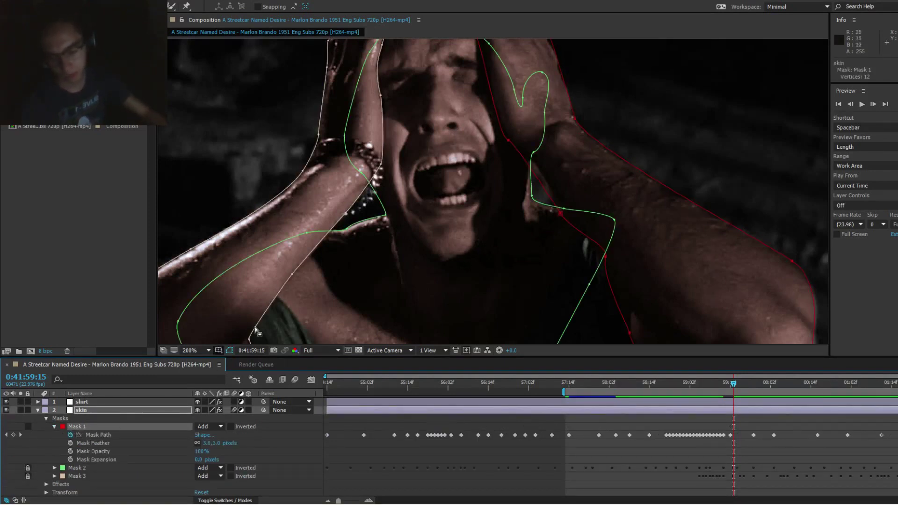
left_click_drag(618, 226, 534, 206)
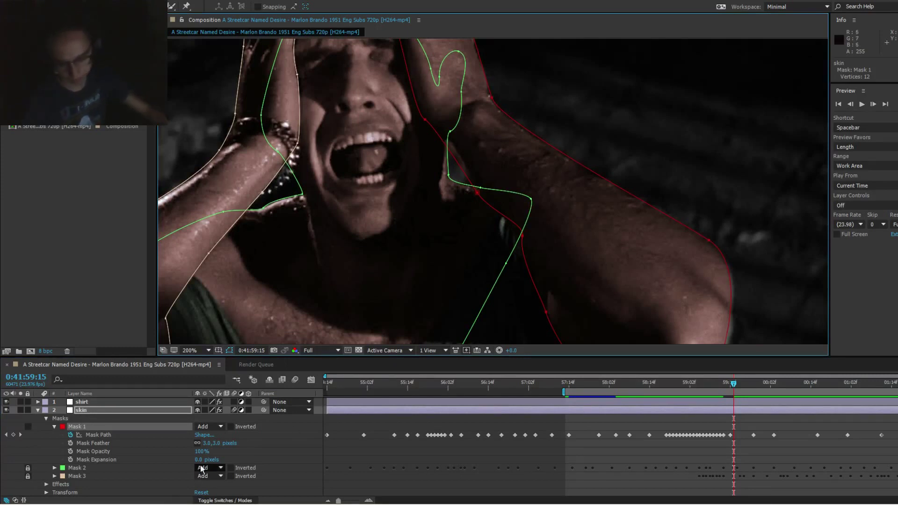
left_click(28, 468)
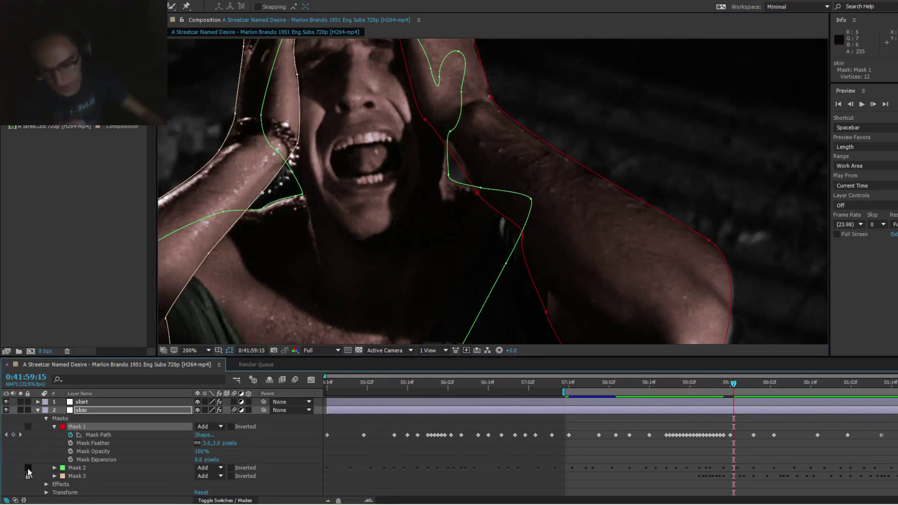
Step: Set the modes of Mask 2 and Mask 3 to None so only Mask 1 tints the image
left_click(222, 466)
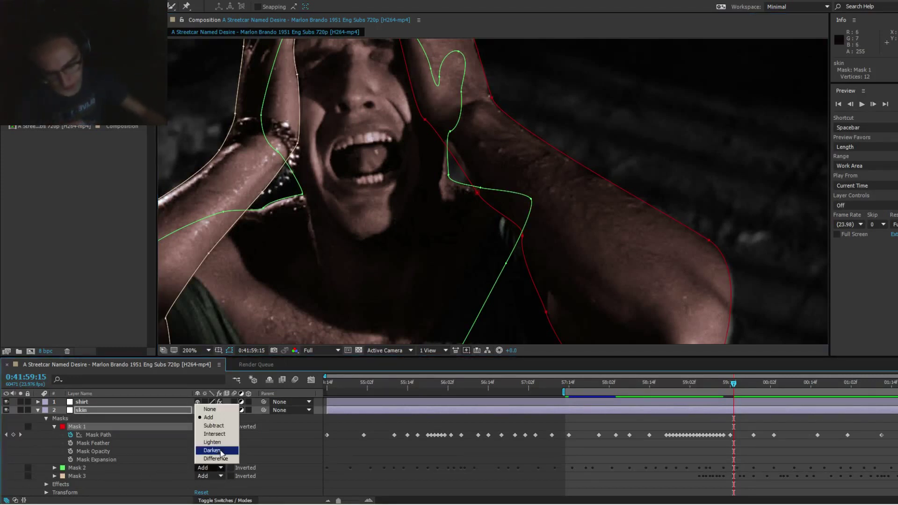
left_click(216, 409)
left_click(213, 475)
left_click(216, 417)
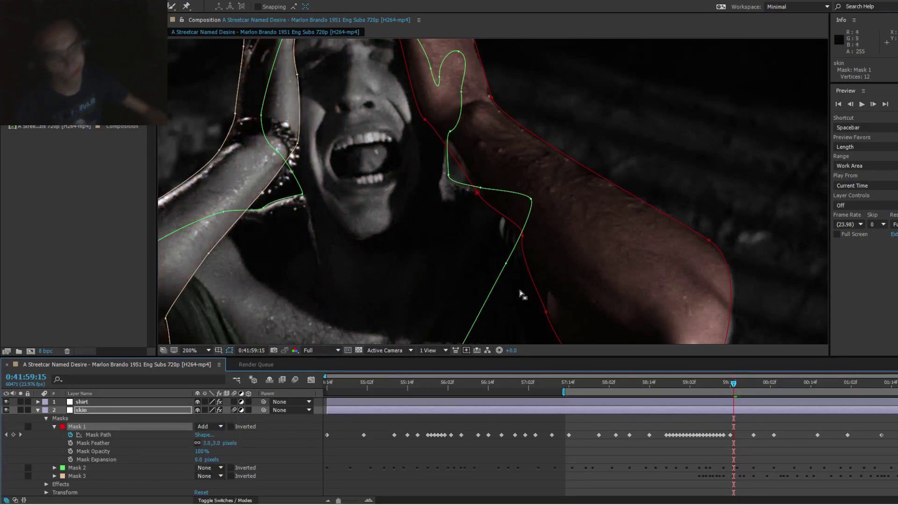
Step: Delete Mask 1's Mask Path keyframe at 0:41:59:14
left_click_drag(615, 252, 564, 228)
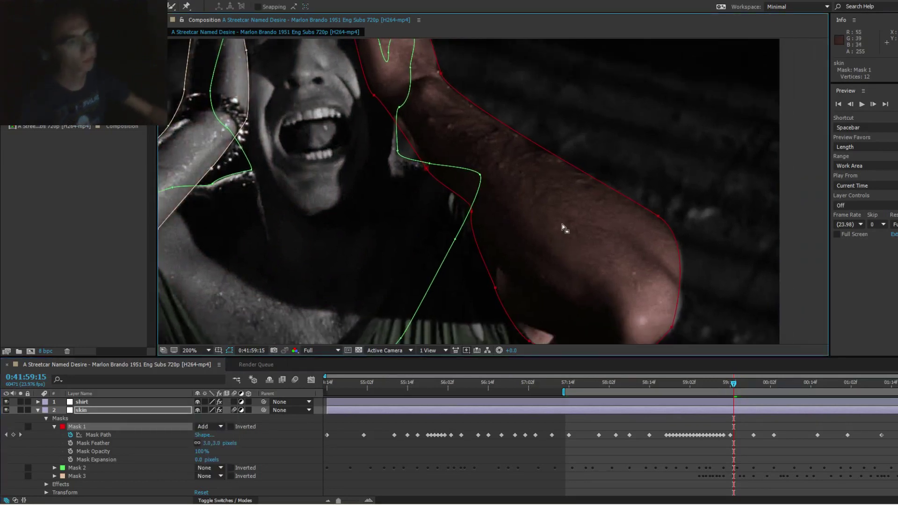
left_click(733, 383)
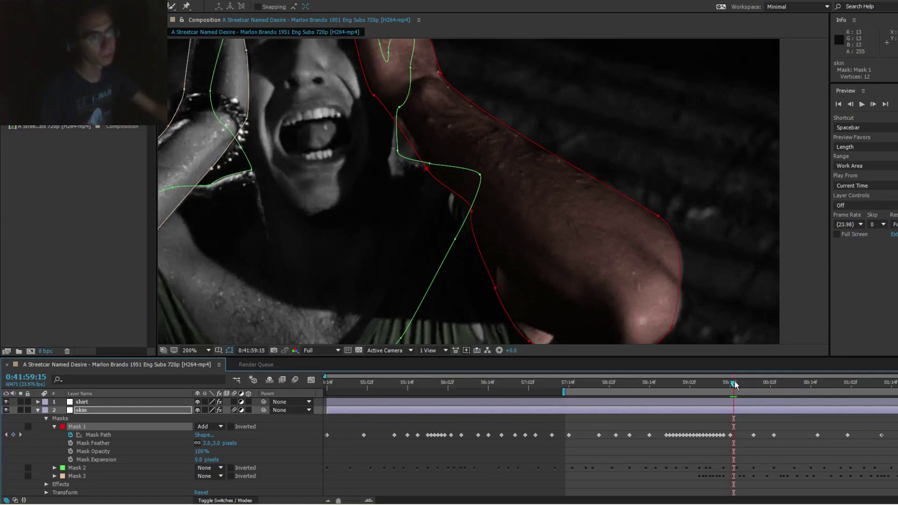
mouse_move(734, 384)
left_mouse_down()
mouse_move(705, 390)
mouse_move(732, 391)
left_mouse_up()
left_click(731, 435)
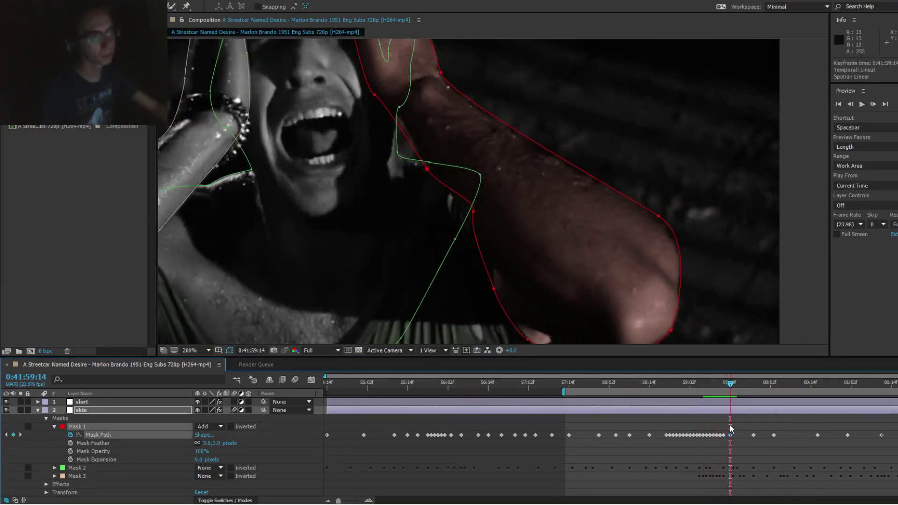
left_click(715, 304)
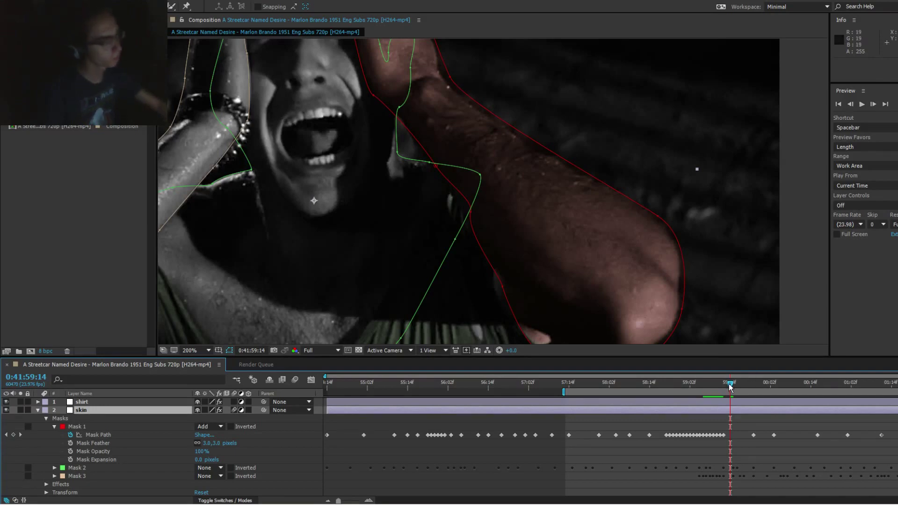
Step: At 0:41:59:04, raise the viewer exposure to +3.4 and inspect the lower edge of the Mask 1 arm outline
left_click_drag(731, 386, 697, 392)
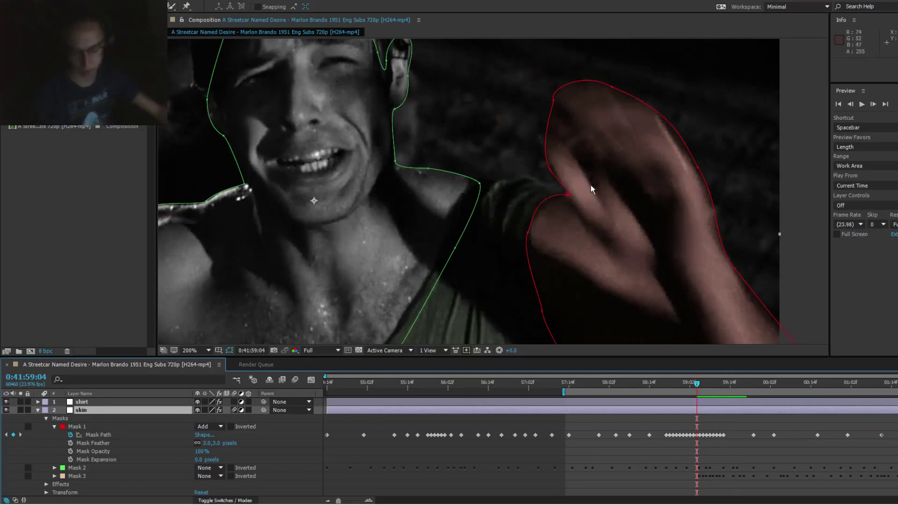
scroll(591, 189, "down", 2)
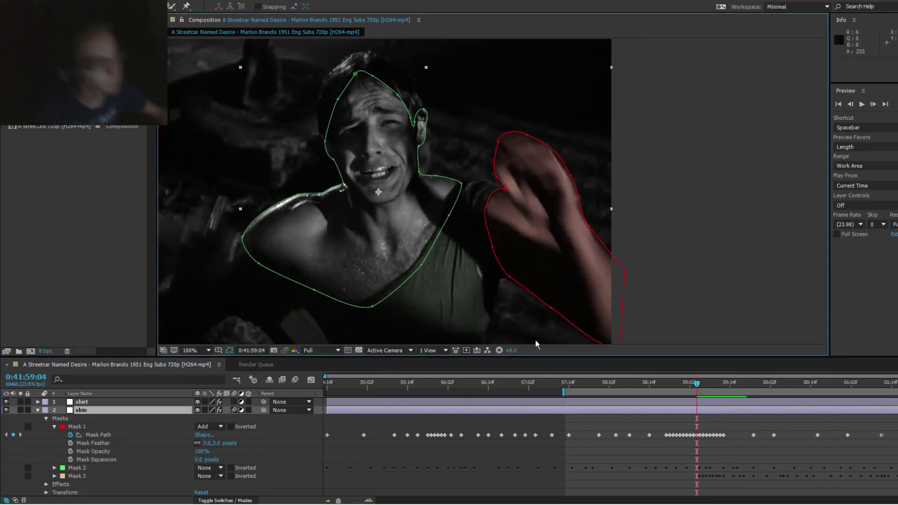
left_click_drag(514, 350, 526, 351)
left_click_drag(580, 233, 560, 209)
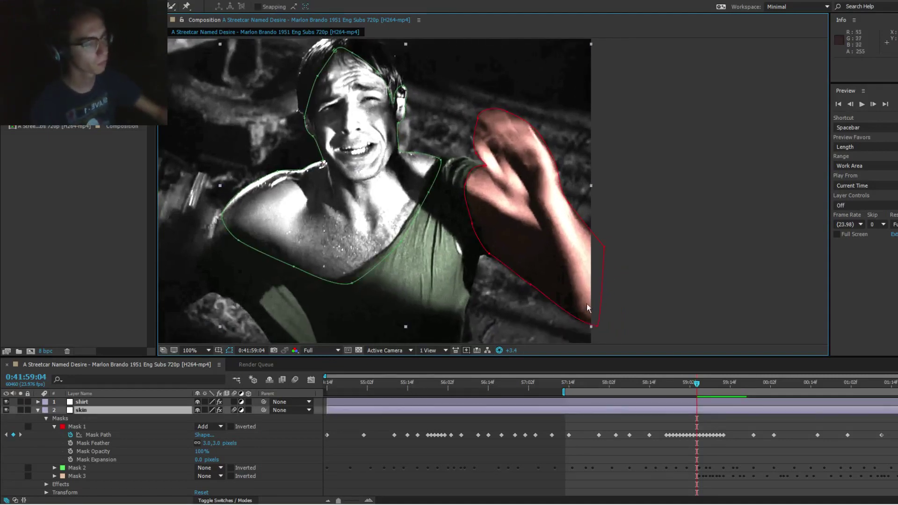
left_click_drag(581, 293, 577, 243)
scroll(577, 243, "up", 2)
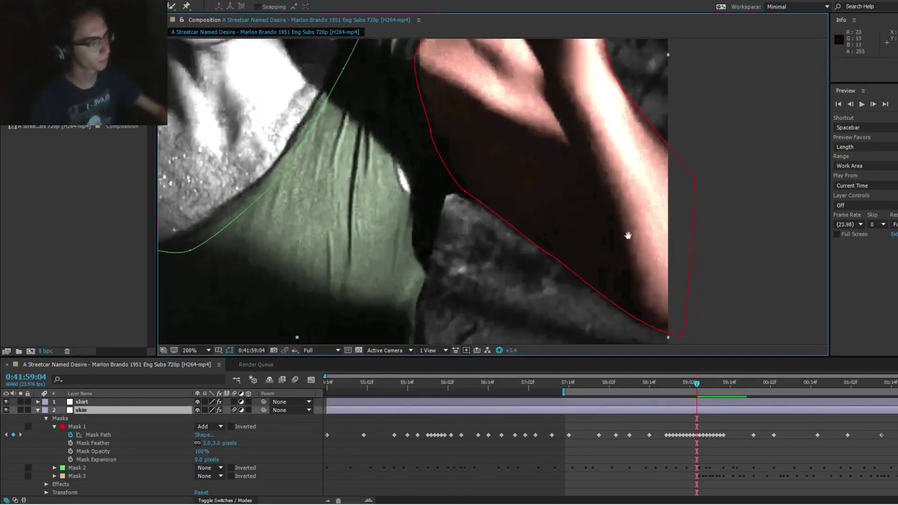
scroll(618, 212, "down", 2)
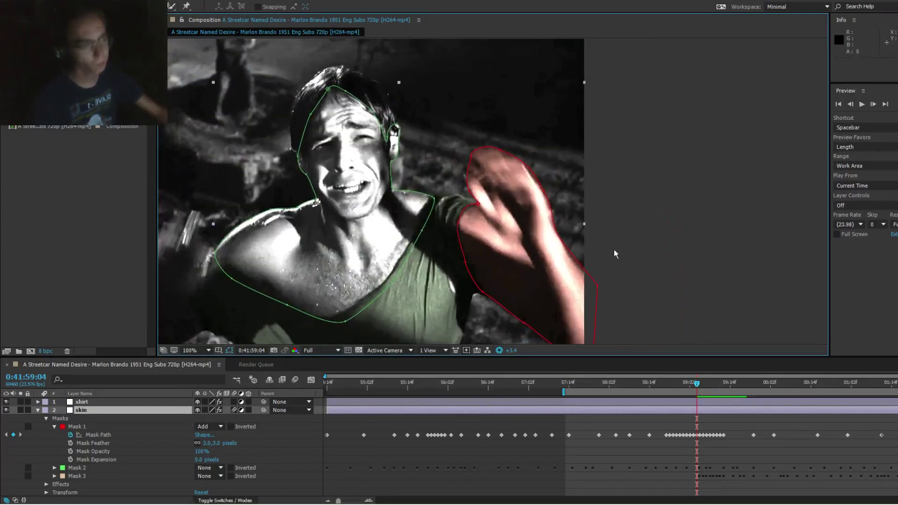
Step: At 0:41:59:07, move Mask 1's upper corner vertex beyond the frame edge to refit the forearm outline
key("Page_Down")
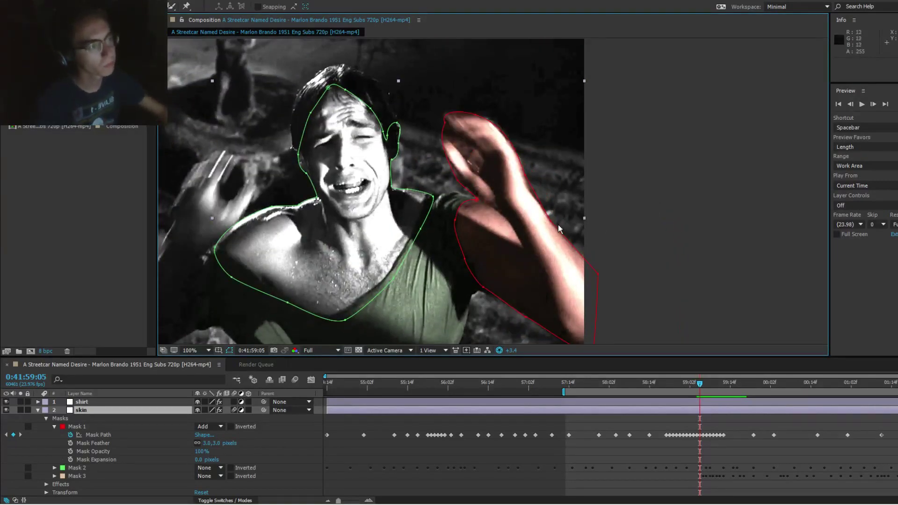
key("Page_Down")
key("Page_Down")
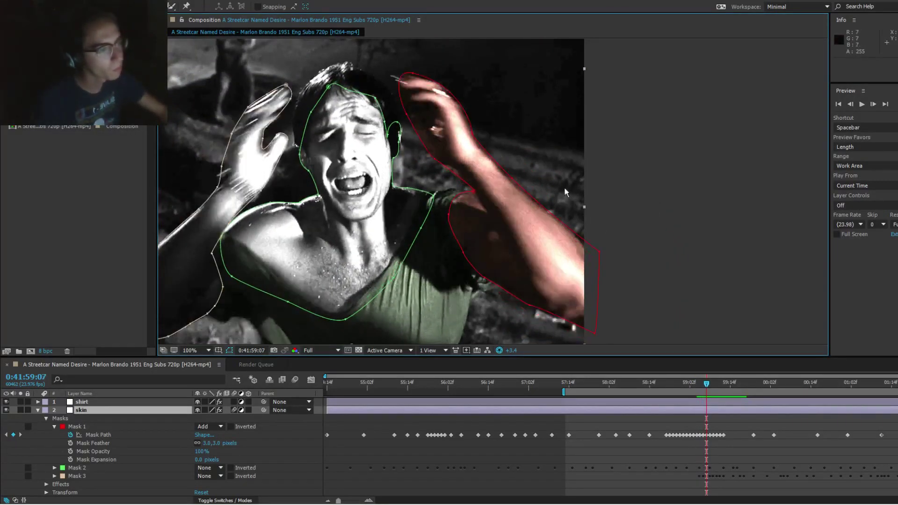
left_click(512, 183)
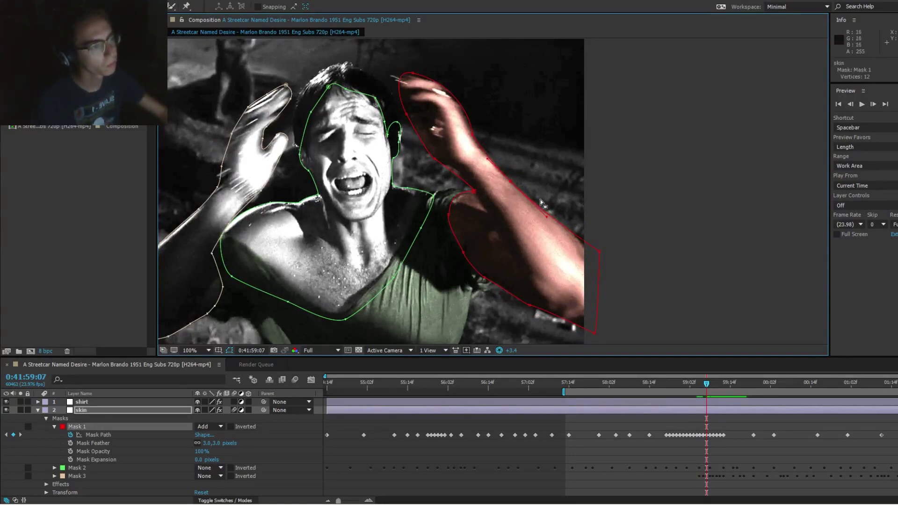
left_click_drag(601, 253, 598, 258)
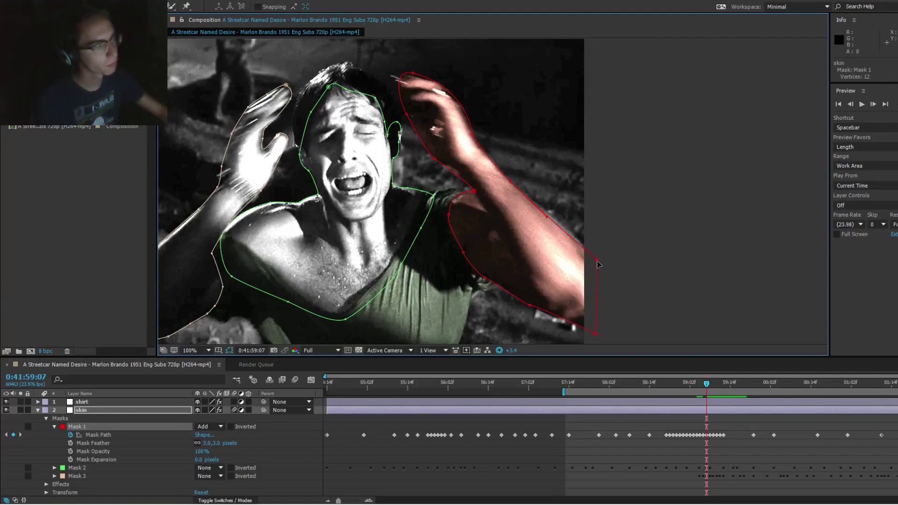
left_click_drag(546, 218, 552, 210)
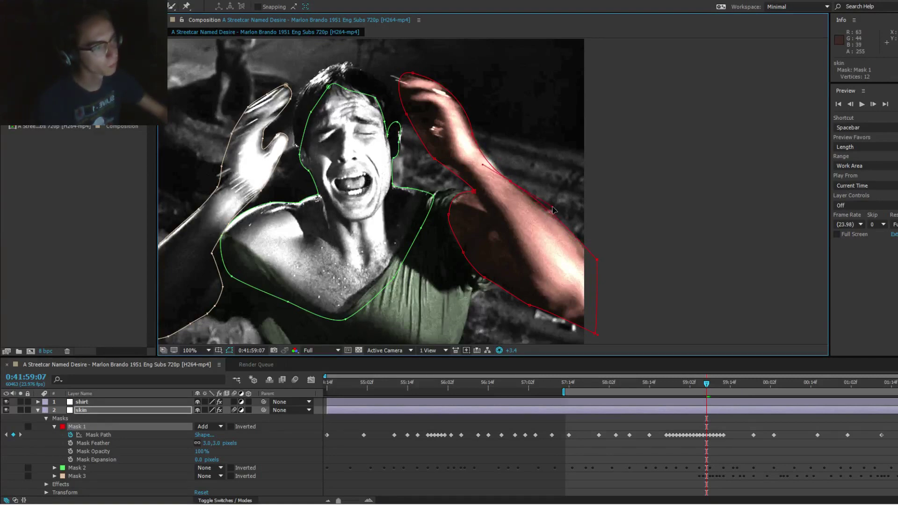
key("ctrl+z")
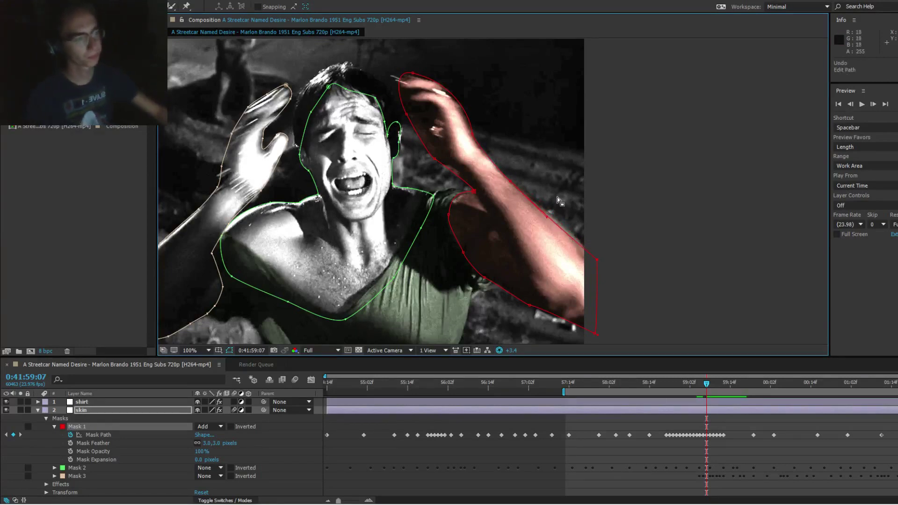
Step: Try deleting Mask 1 from the skin layer and setting the modes of Mask 2 and Mask 3 to Add
double_click(510, 183)
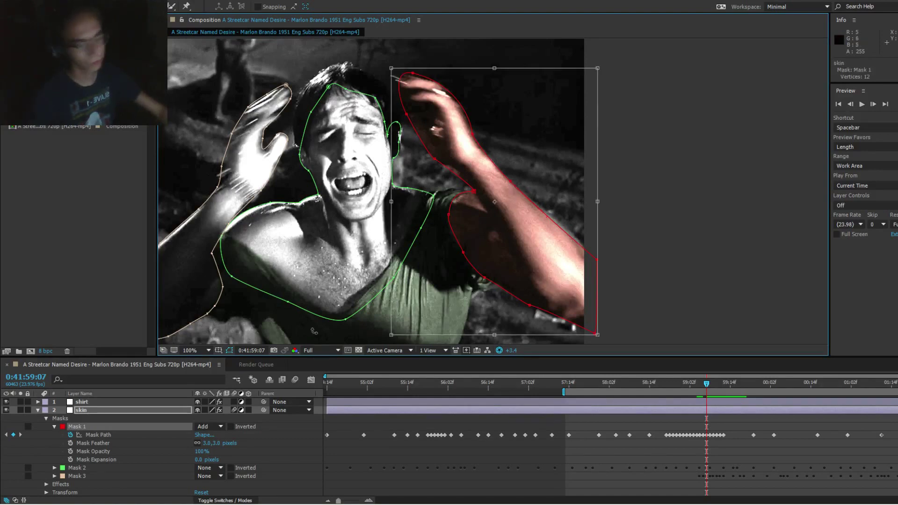
key("Delete")
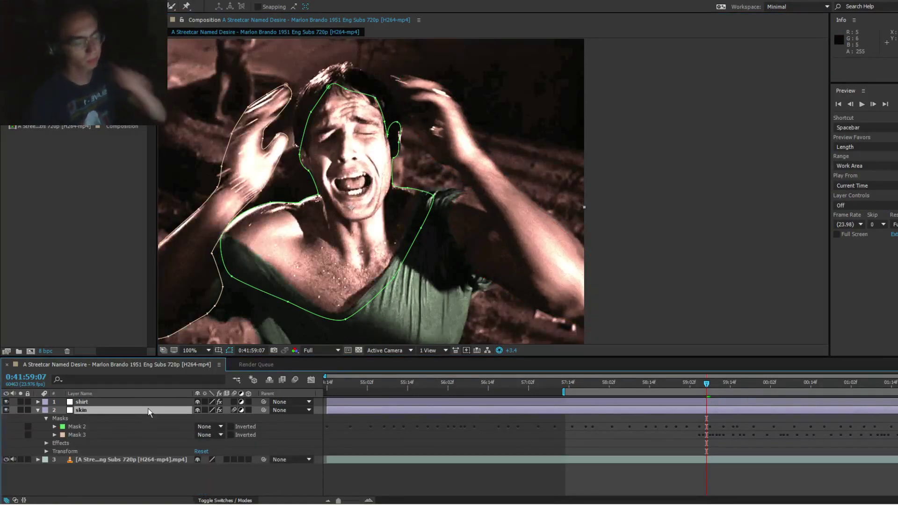
left_click(215, 434)
left_click(209, 452)
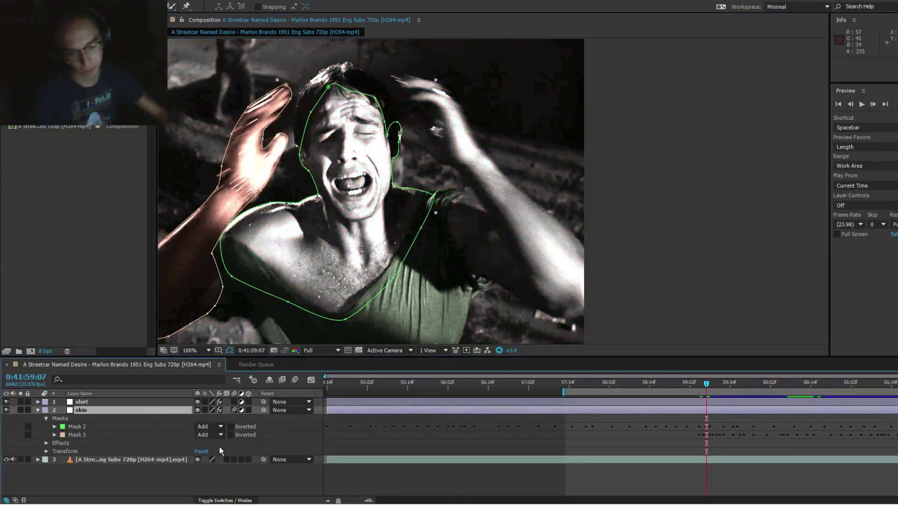
Step: Deselect all layers and reset the viewer exposure to 0
left_click_drag(343, 280, 489, 283)
key("ctrl+shift+a")
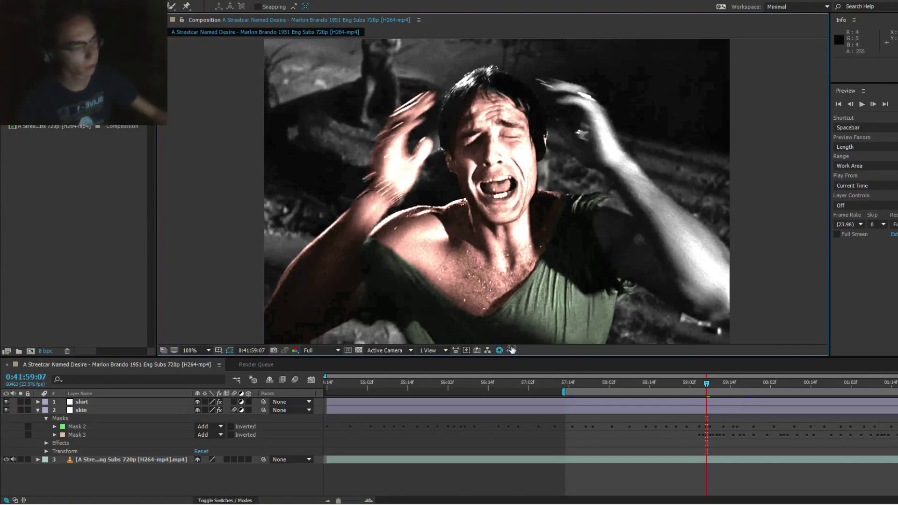
type("0")
key("Return")
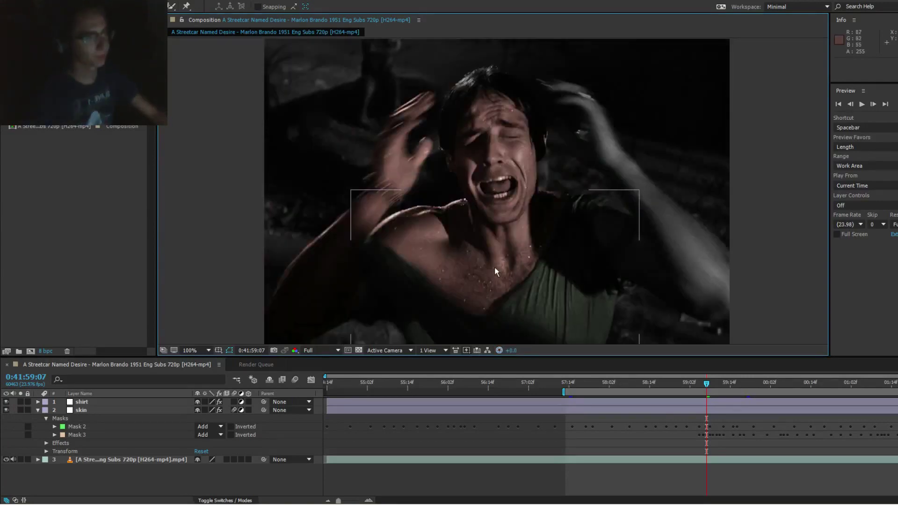
Step: Undo the mask mode changes and the deletion of Mask 1
left_click(481, 267)
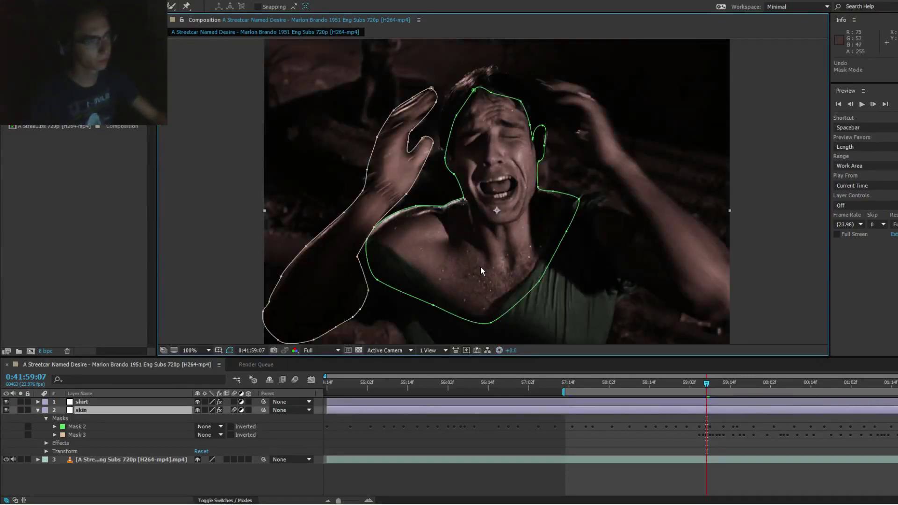
key("ctrl+z")
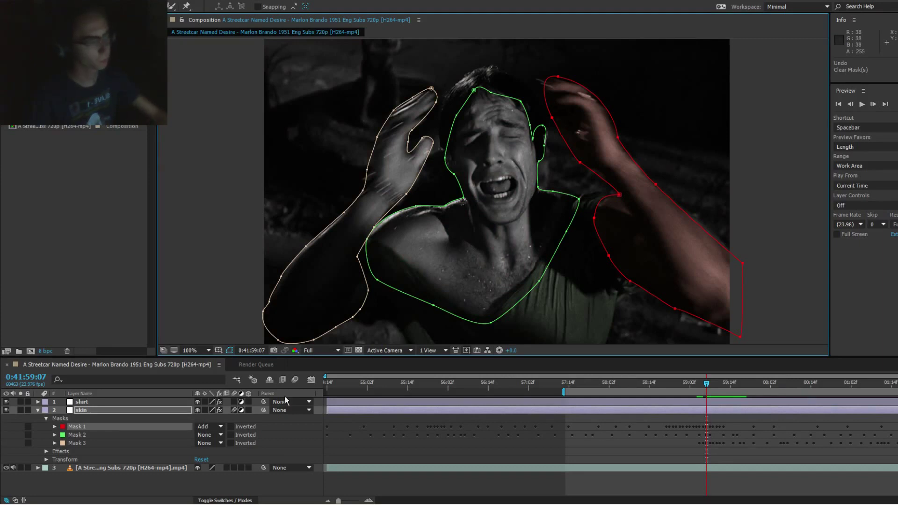
Step: Set Mask 2's mode to Add and Mask 1's mode to None on the skin layer
left_click(199, 435)
left_click(175, 442)
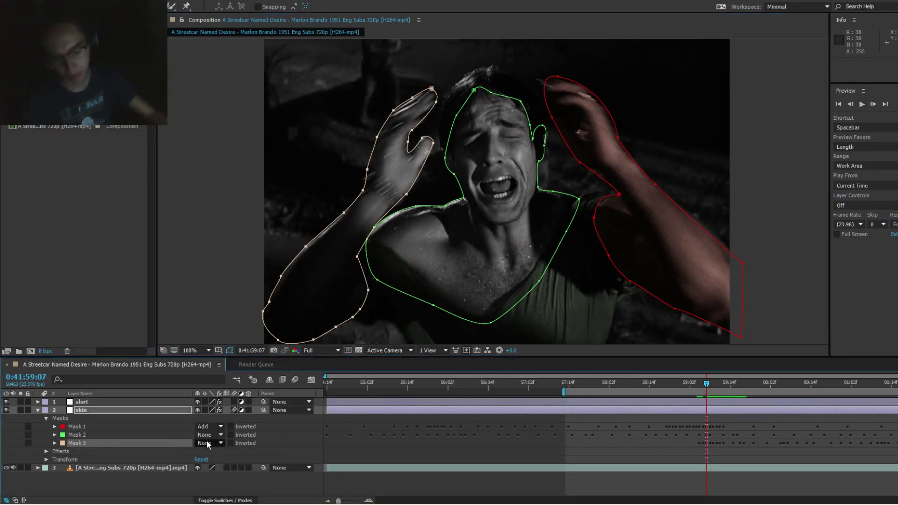
left_click(206, 443)
left_click(197, 450)
left_click(206, 435)
left_click(210, 444)
left_click(210, 435)
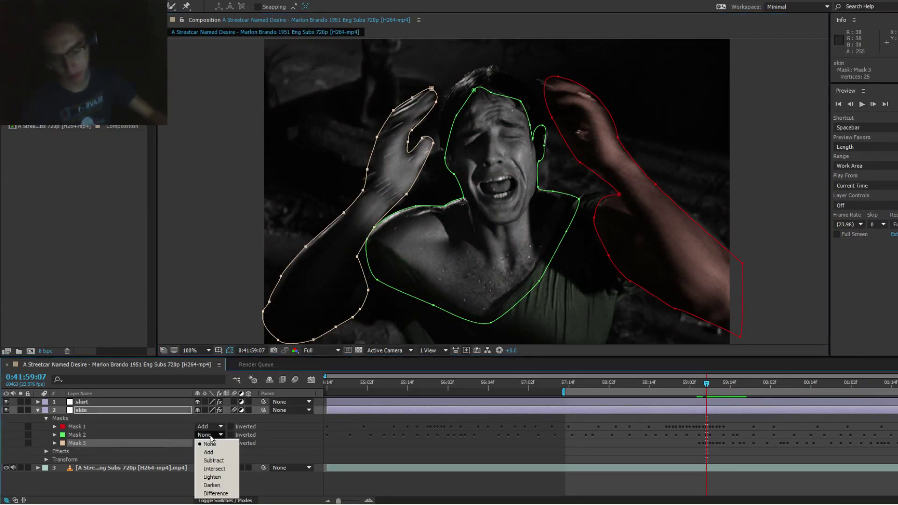
left_click(213, 452)
left_click(205, 427)
left_click(206, 433)
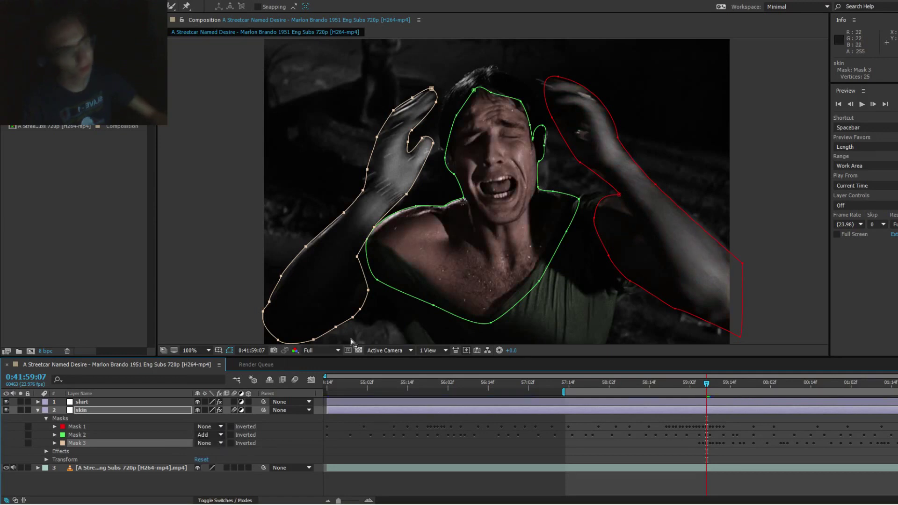
Step: Go to 0:41:54:14 and extend the start of the work area back to that frame
key("period")
scroll(501, 201, "up", 2)
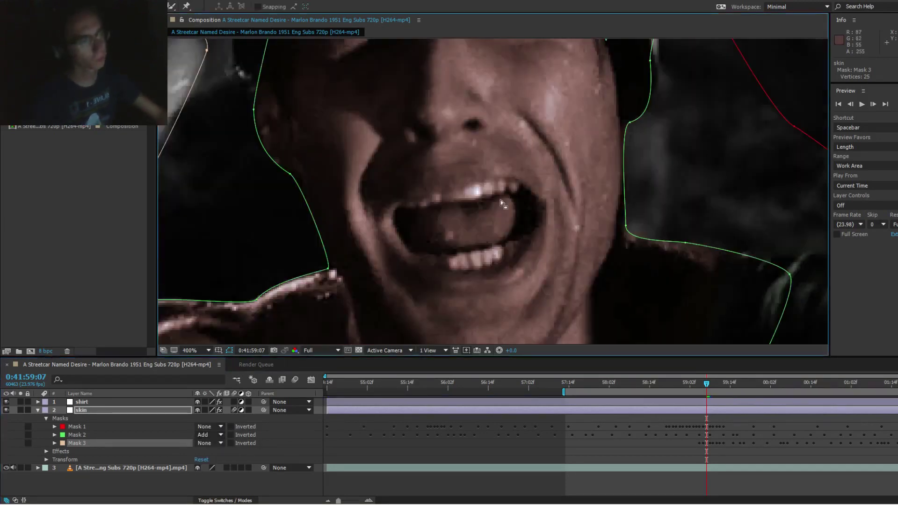
left_click_drag(332, 379, 320, 383)
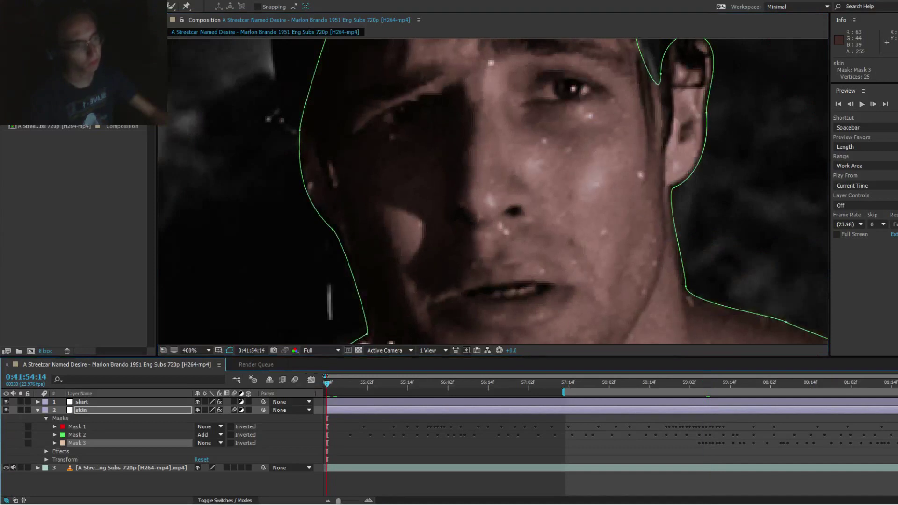
left_click_drag(566, 391, 327, 391)
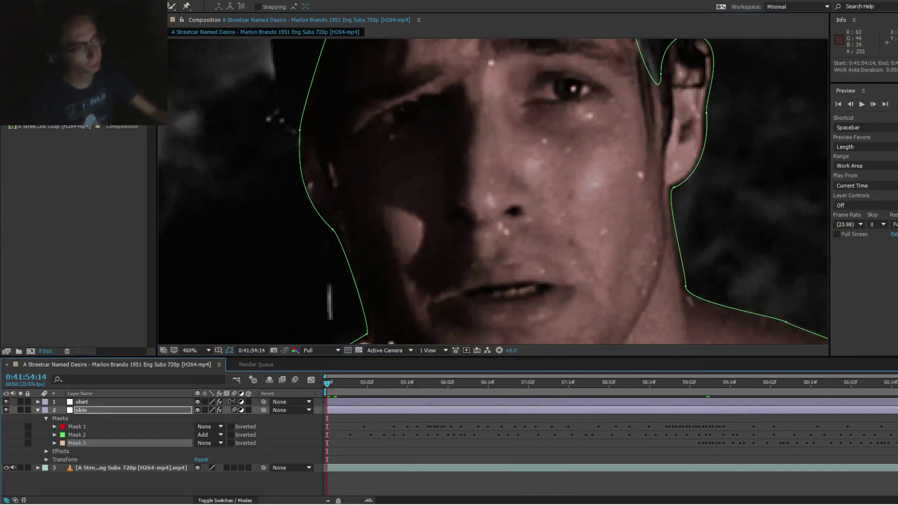
Step: Draw a closed four-point mask around the actor's open, lit eye on the skin layer and set its mode to Subtract
left_click_drag(588, 137, 513, 230)
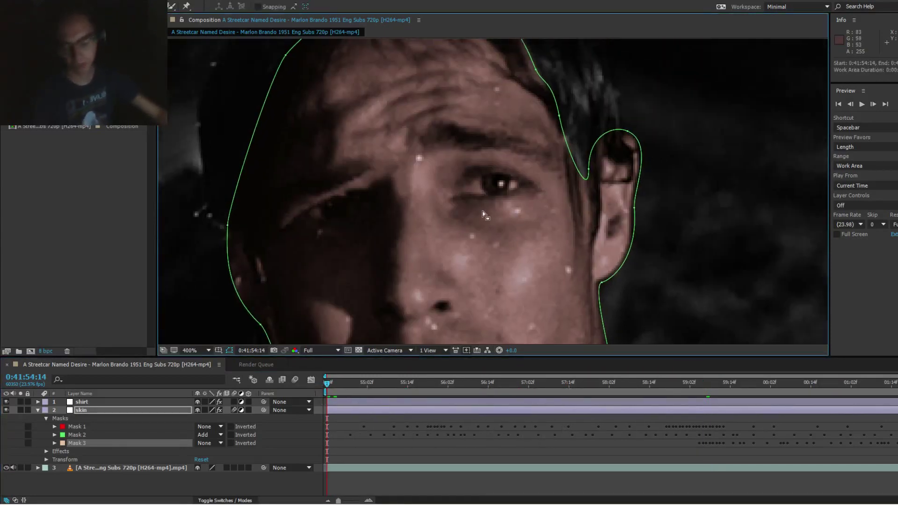
key("g")
left_click(494, 176)
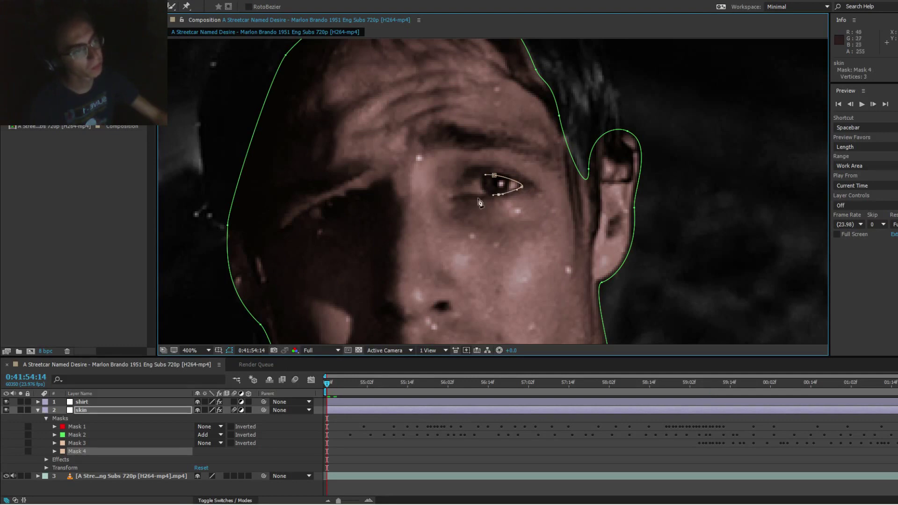
left_click(495, 177)
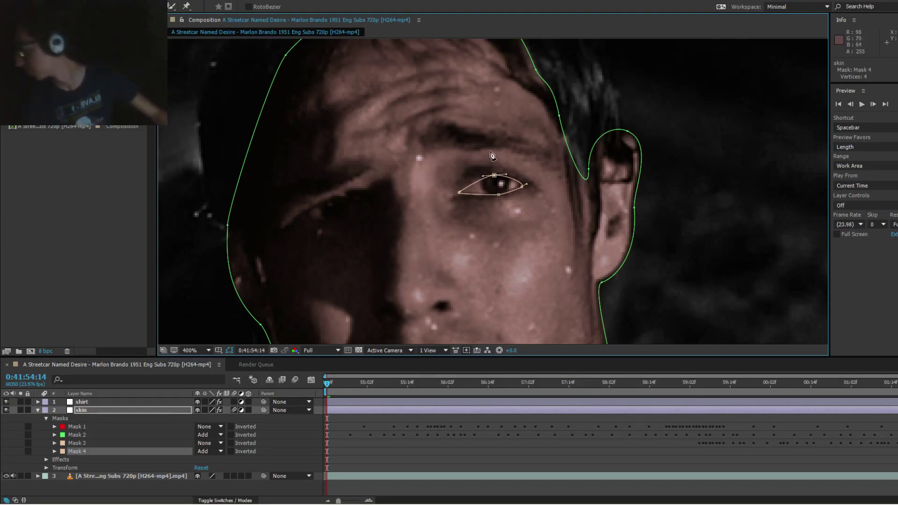
left_click(494, 176)
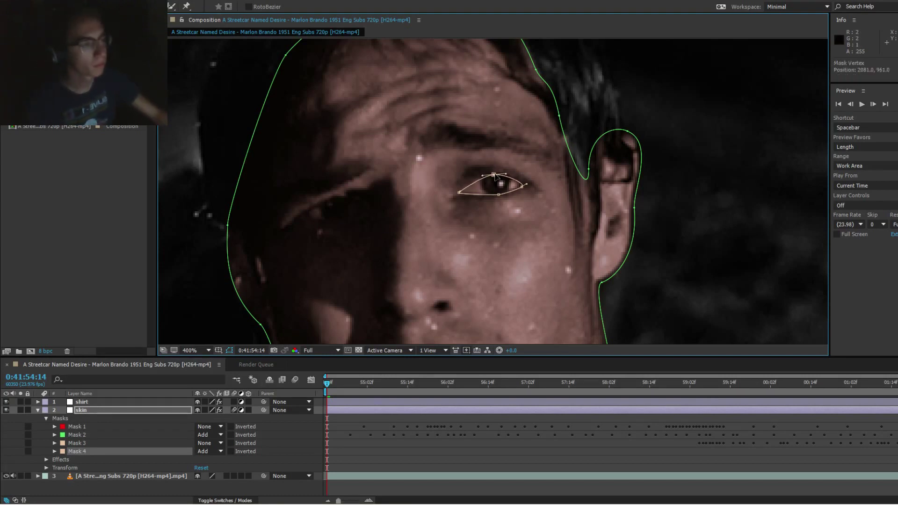
left_click(220, 451)
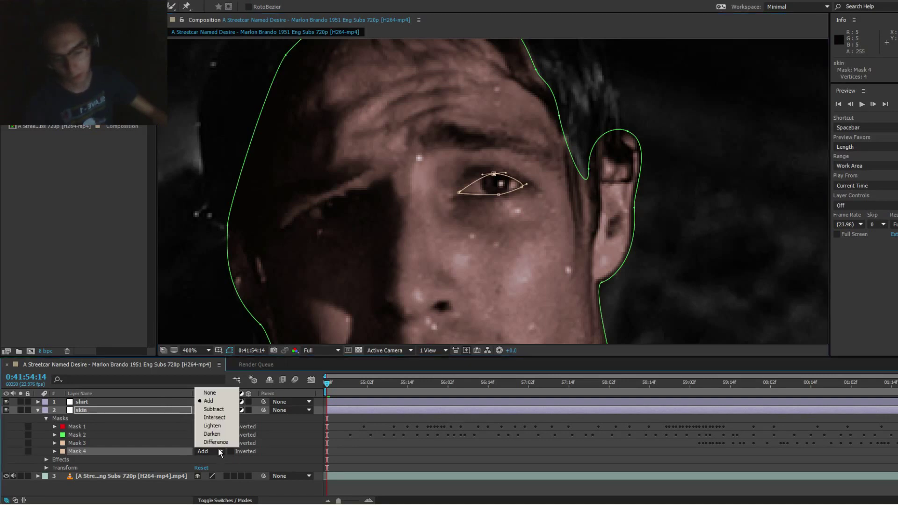
left_click(220, 410)
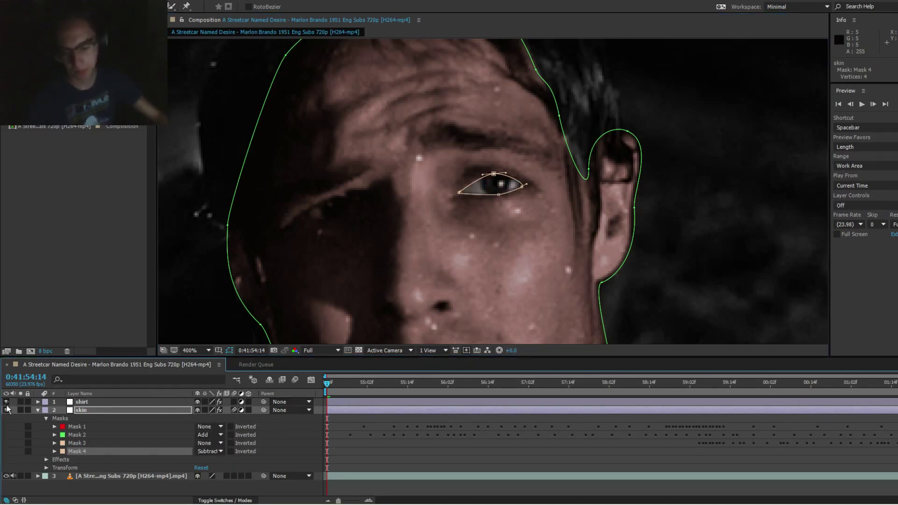
Step: Start Mask Path keyframing for Mask 4 at 0:41:54:14 and set its feather to 2 pixels
left_click(51, 451)
left_click(54, 452)
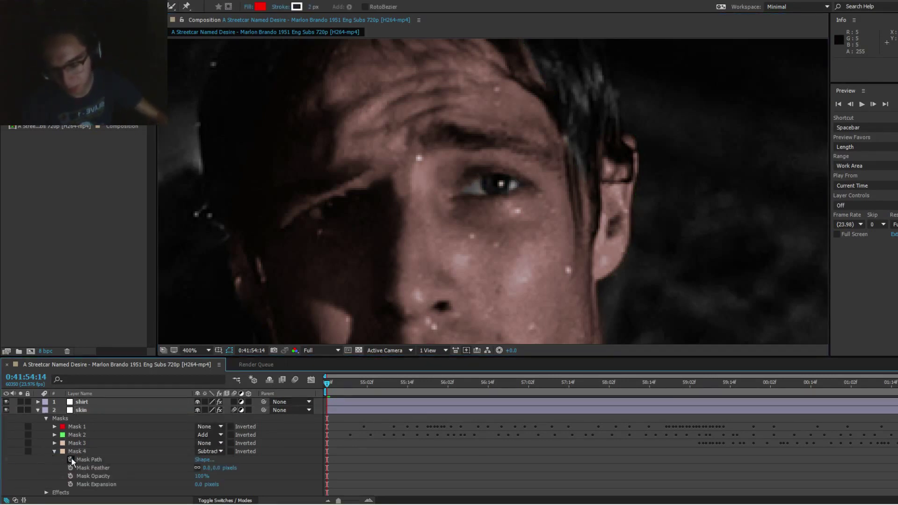
left_click(71, 460)
left_click(206, 468)
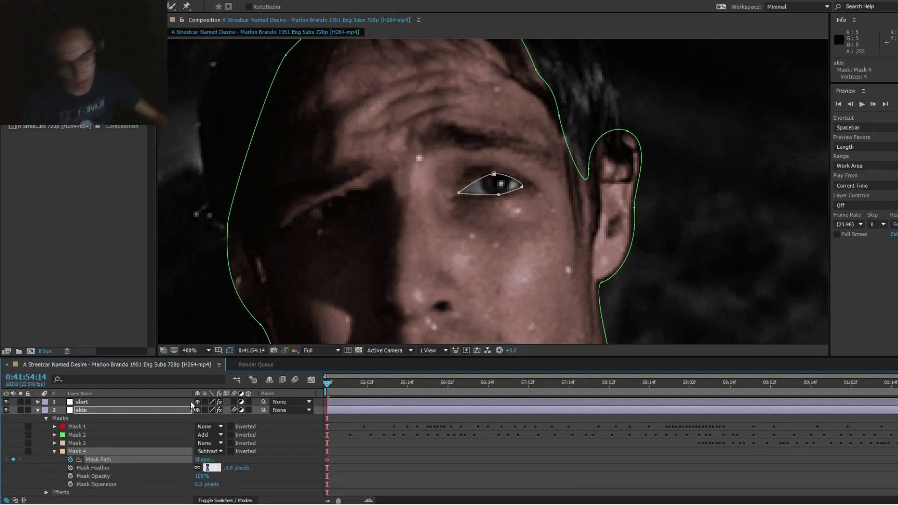
type("2")
key("Return")
key("F2")
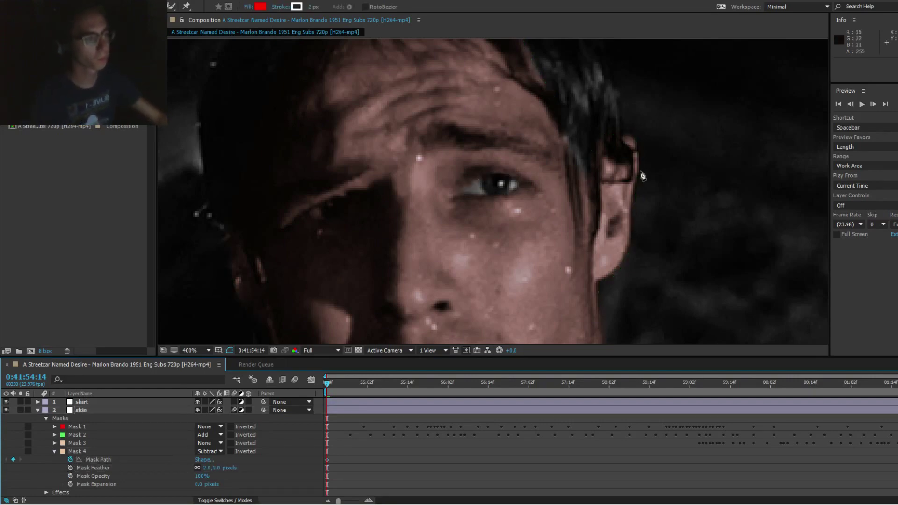
scroll(592, 183, "down", 2)
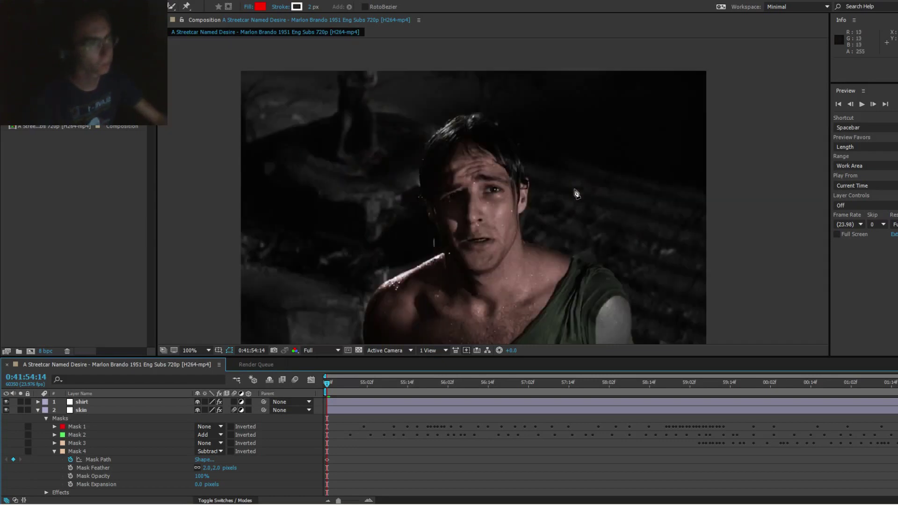
key("period")
key("period")
left_click_drag(569, 186, 568, 182)
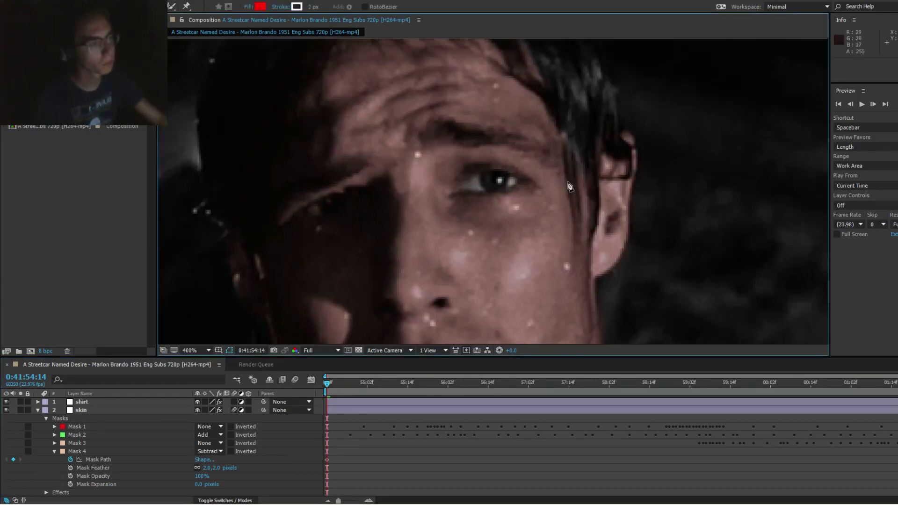
Step: At 0:41:54:19, shift Mask 4 on the skin layer about 4 px right and 2 px up to follow the lit eye
left_click(71, 452)
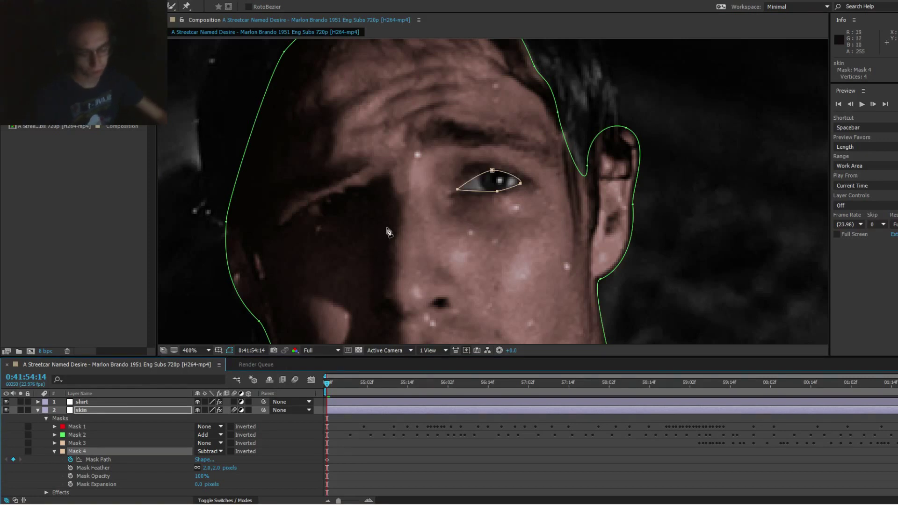
key("Page_Down")
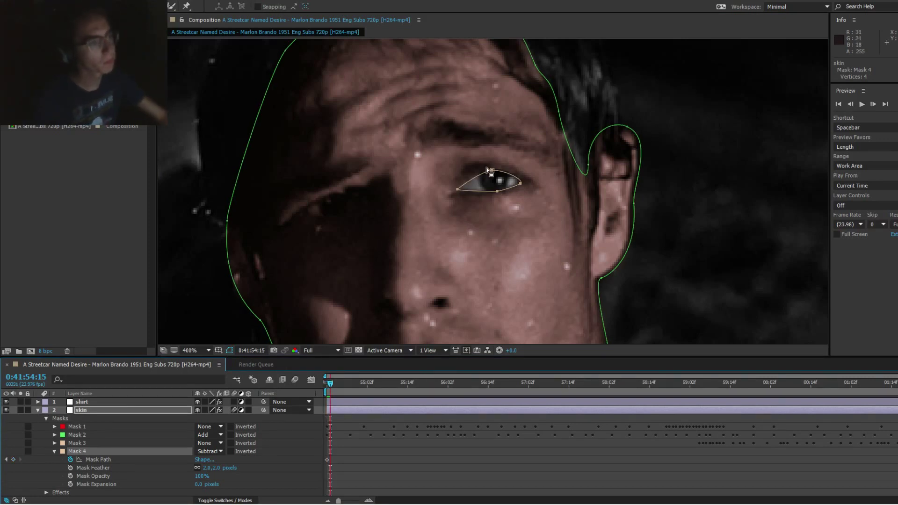
key("Page_Up")
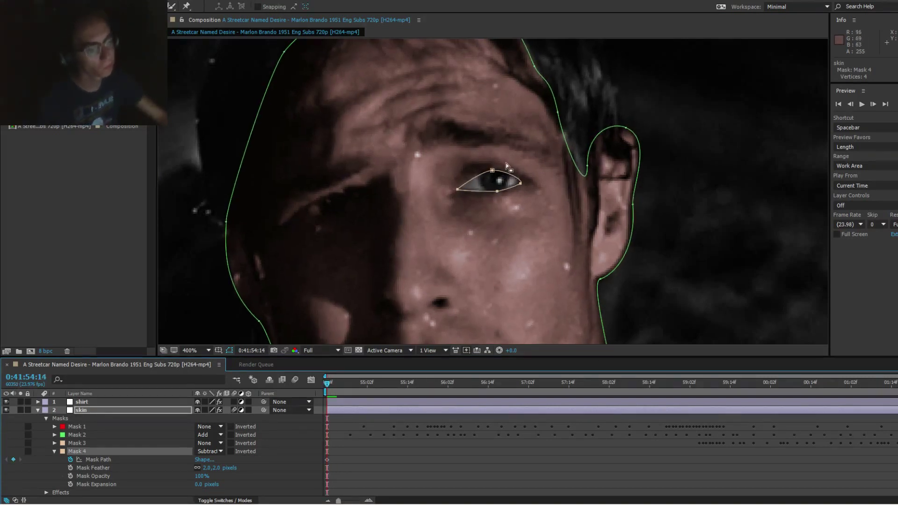
key("Page_Down")
key("Page_Down")
key("Page_Down")
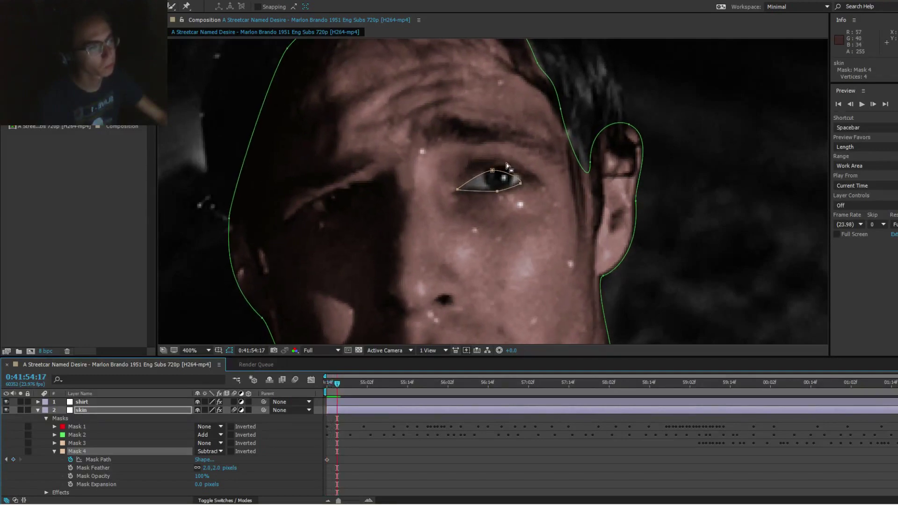
key("Page_Down")
key("Page_Down")
double_click(494, 172)
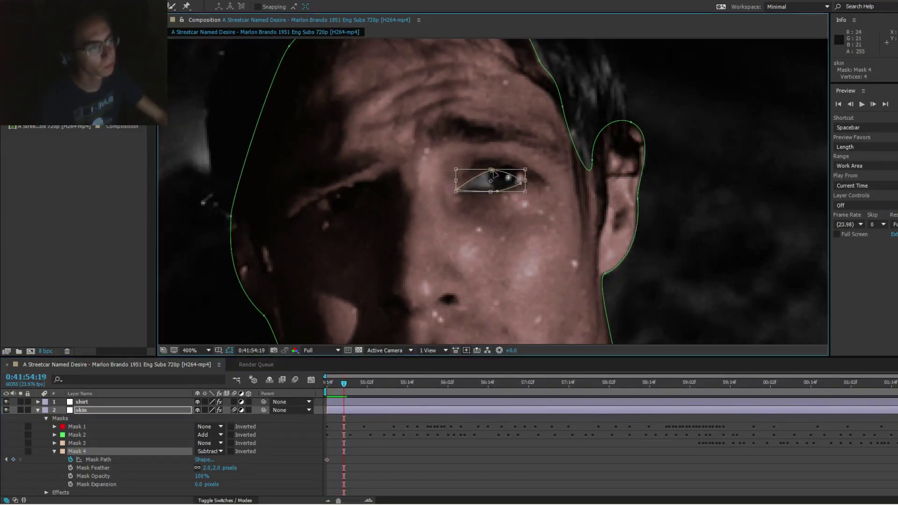
left_click_drag(496, 182, 512, 178)
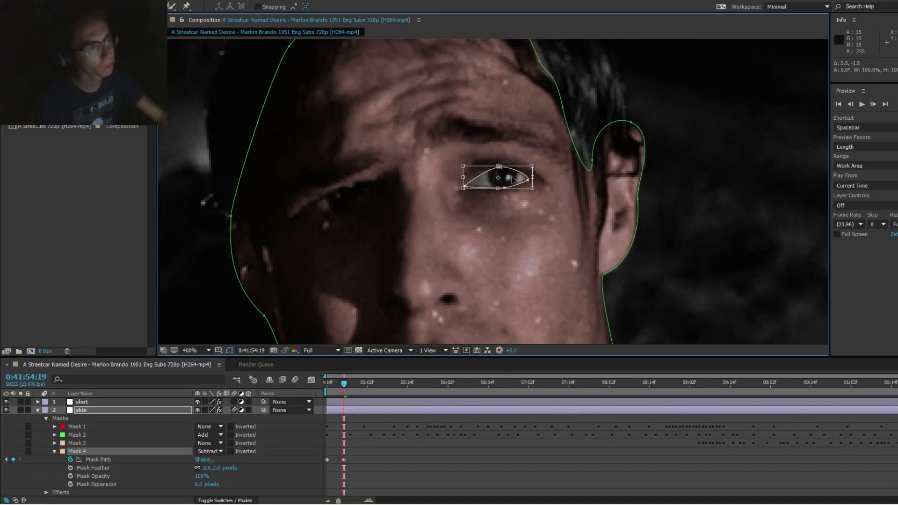
key("F2")
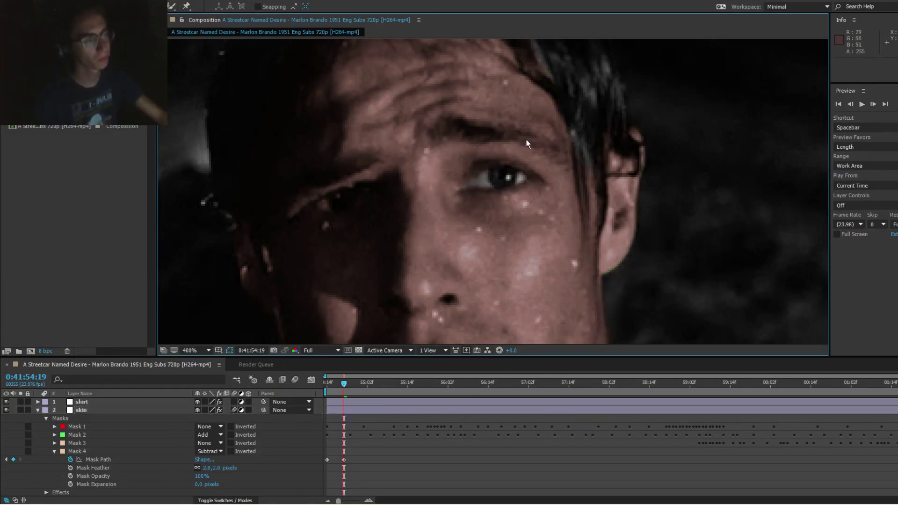
Step: Review the in-between frames of the eye mask, and reposition Mask 4 over the eye at 0:41:55:00
key("Page_Up")
key("Page_Up")
key("Page_Up")
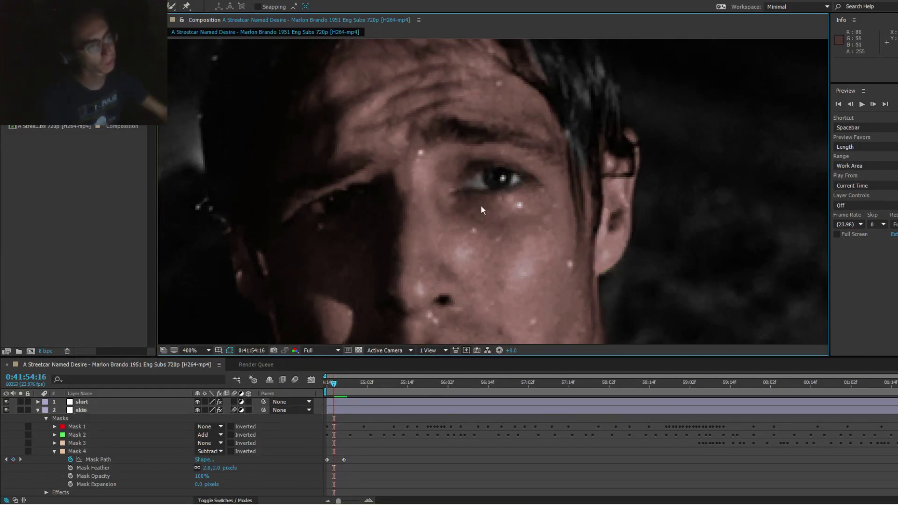
key("Page_Down")
key("Page_Down")
key("Page_Down")
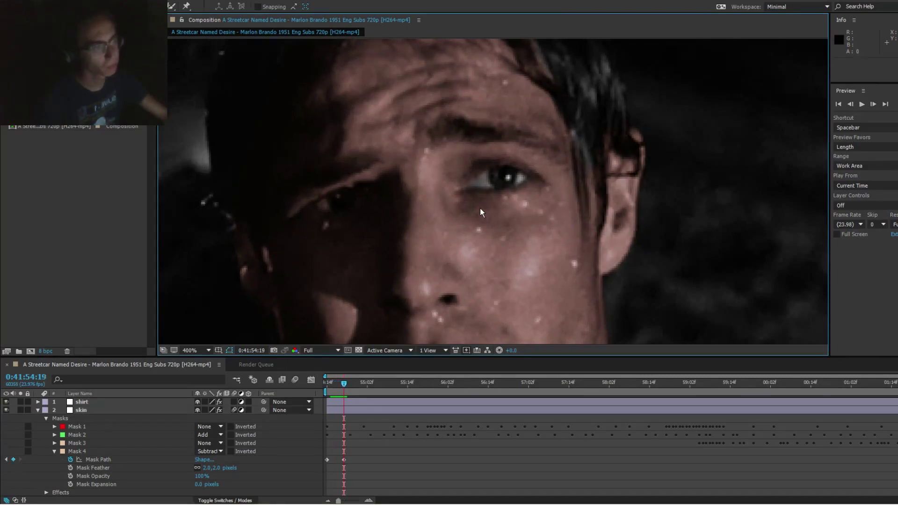
key("Page_Down")
key("Page_Down")
key("Page_Down")
key("Page_Down")
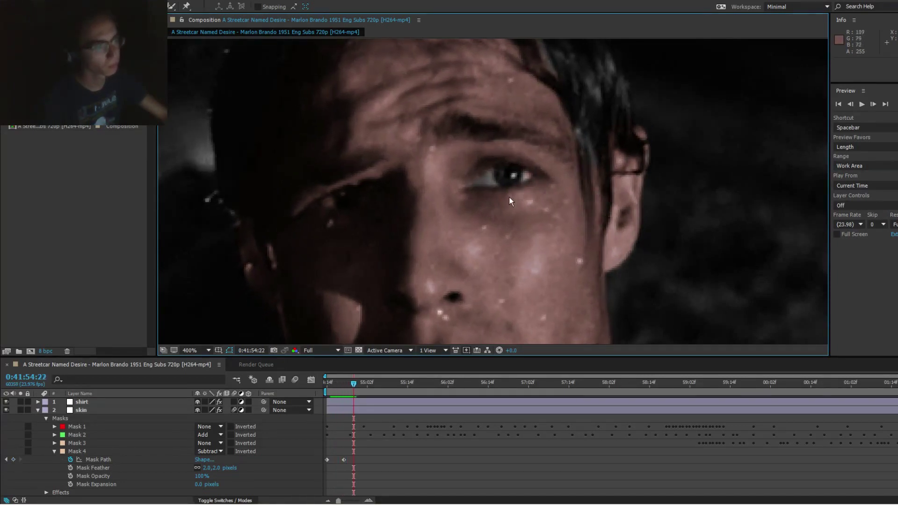
left_click(503, 181)
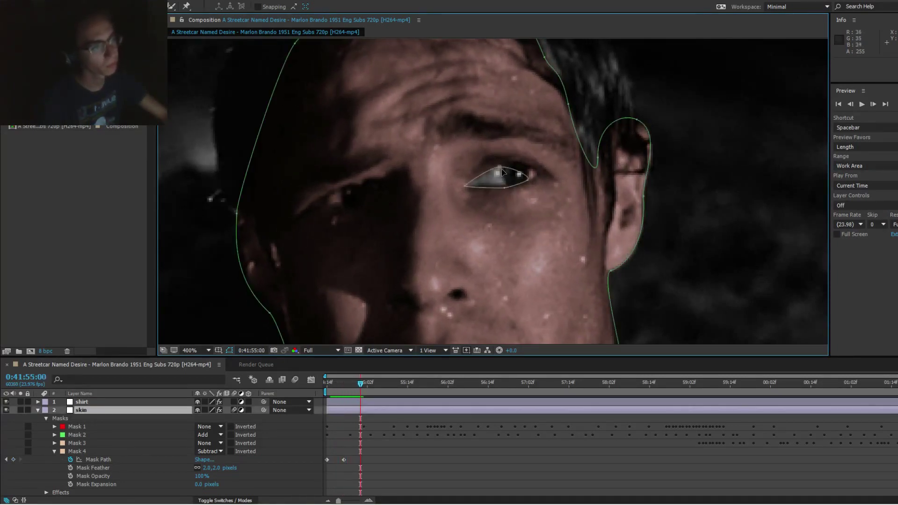
double_click(503, 173)
left_click_drag(501, 170, 513, 165)
double_click(554, 116)
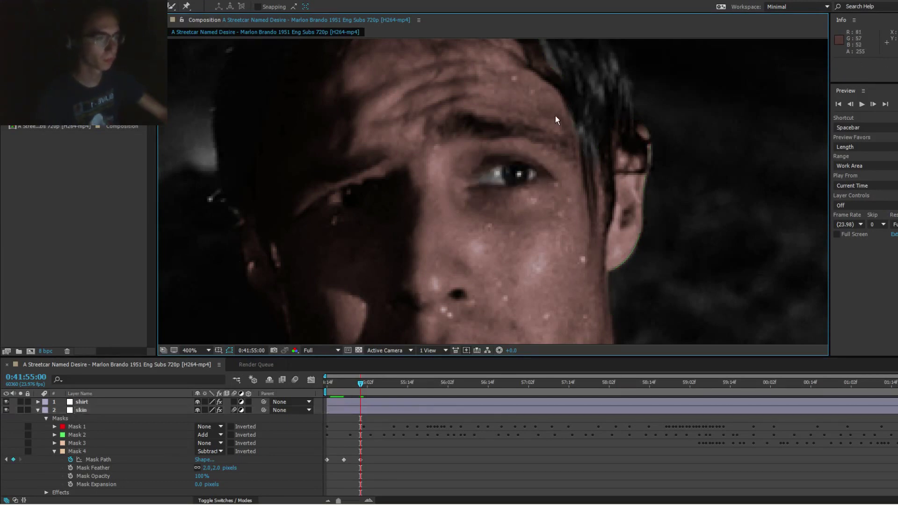
Step: Adjust the bottom point of Mask 4 to fit the lower eyelid at 0:41:55:00
left_click(523, 174)
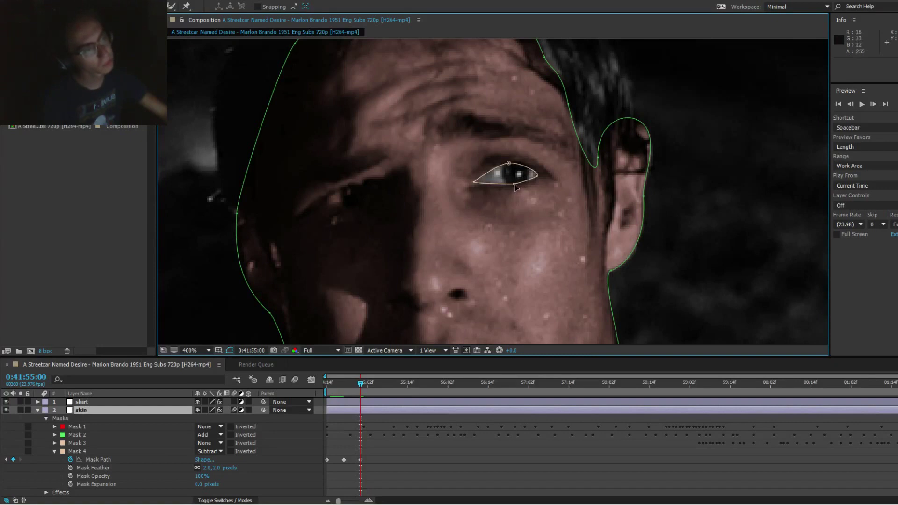
left_click(516, 187)
key("F2")
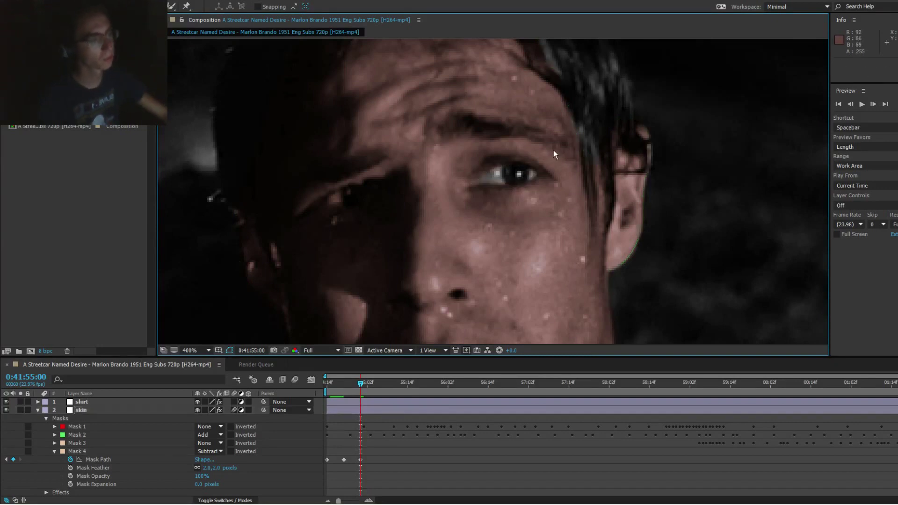
Step: At 0:41:55:05, shift Mask 4 about 6 px right so it sits over the moved eye
key("Page_Down")
key("Page_Down")
key("Page_Down")
key("Page_Down")
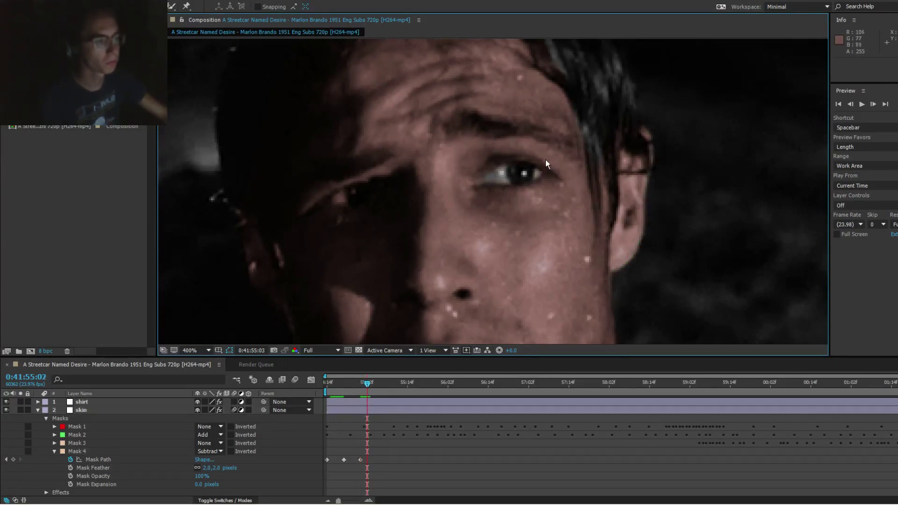
key("Page_Down")
left_click(529, 174)
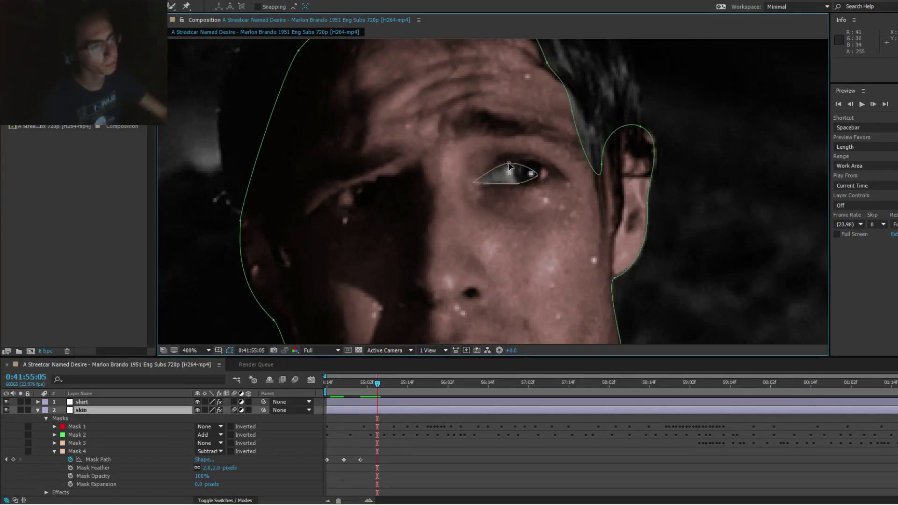
double_click(510, 165)
left_click_drag(509, 165, 521, 164)
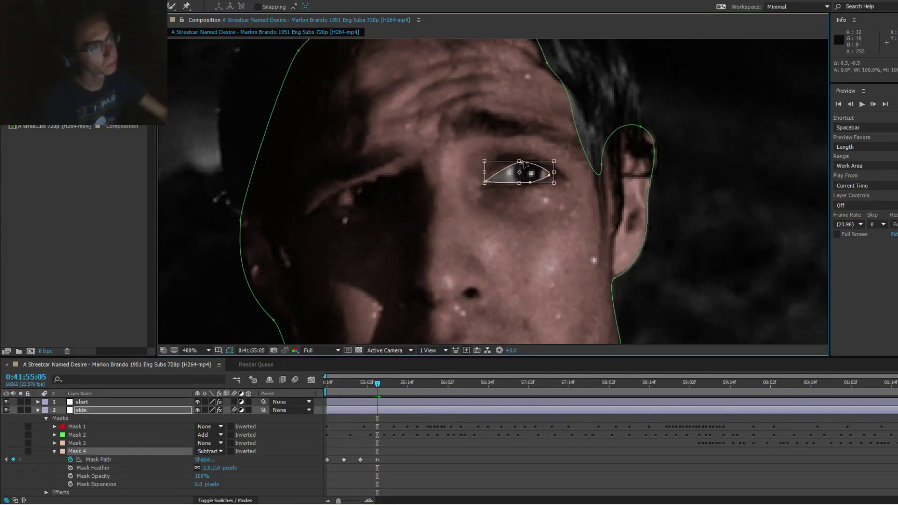
key("ctrl+shift+a")
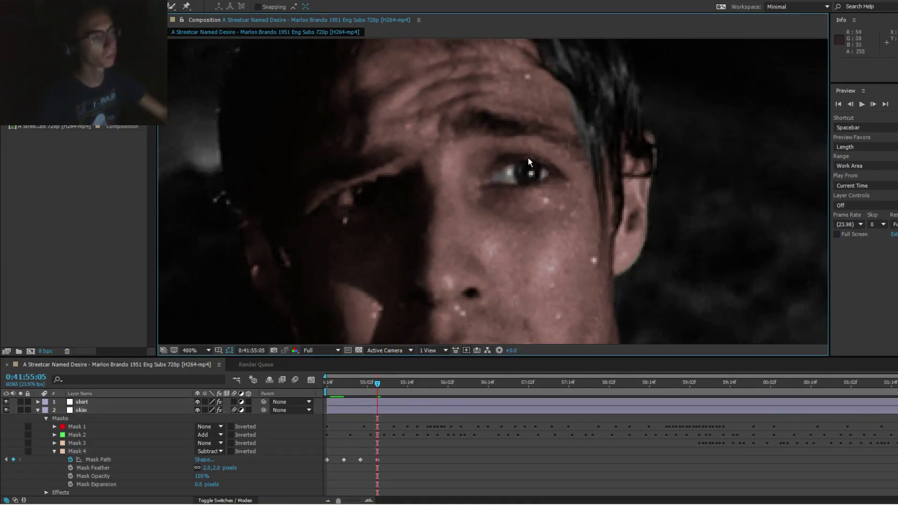
Step: Lower the bottom point of Mask 4 slightly to follow the lower eyelid at 0:41:55:05
left_click(510, 180)
left_click(528, 183)
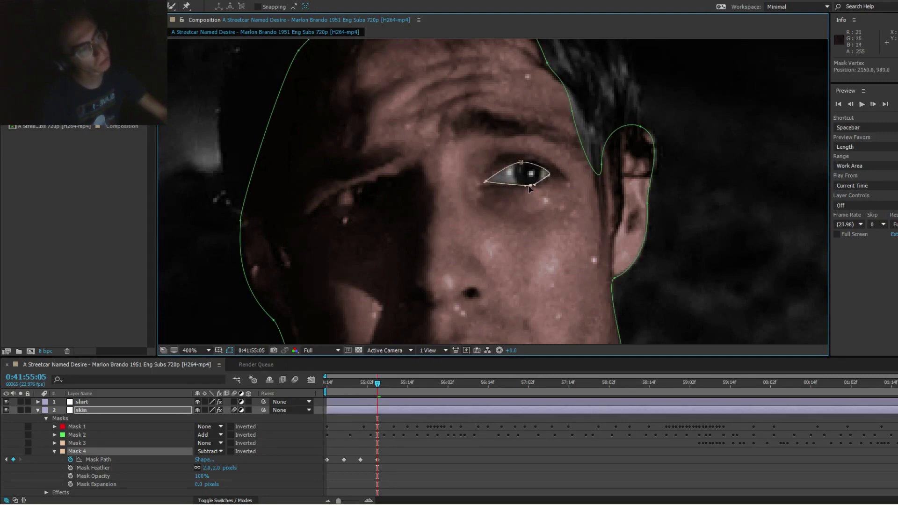
key("F2")
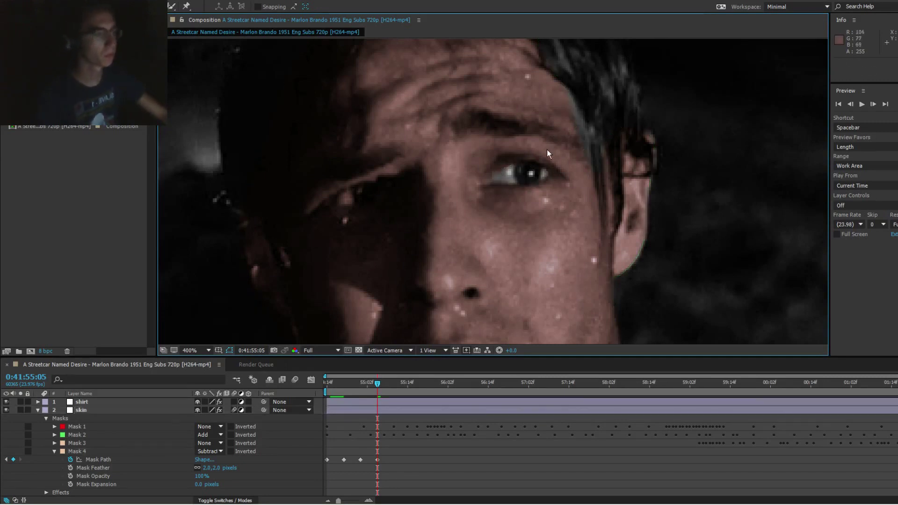
Step: At 0:41:55:07, move Mask 4 slightly right and about 2.5 px down onto the eye
key("Page_Down")
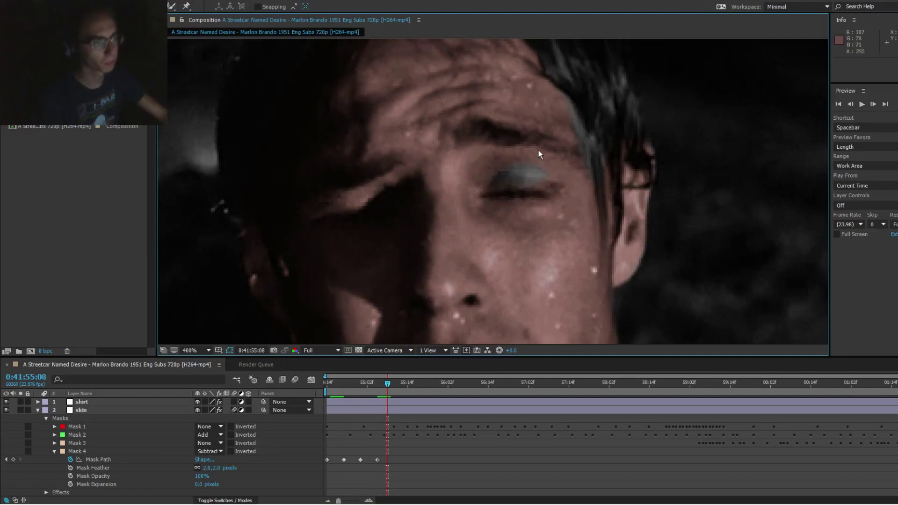
key("Page_Down")
left_click(525, 169)
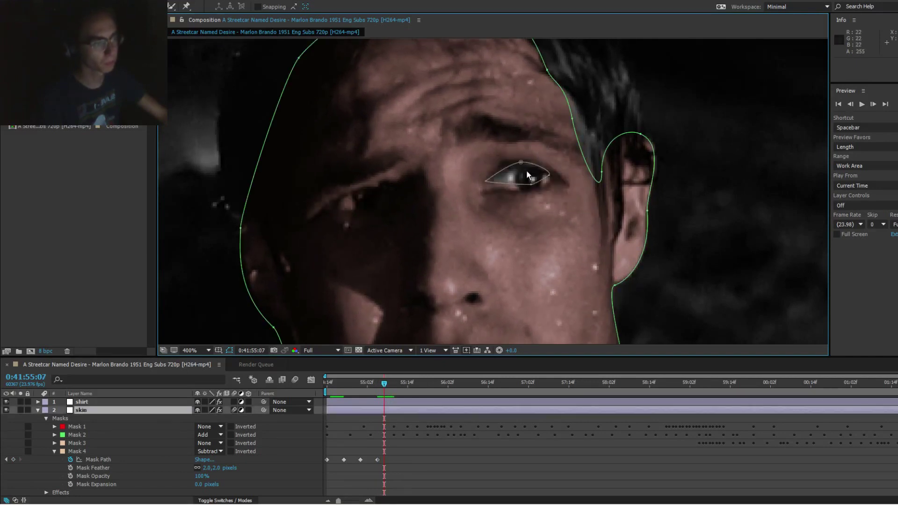
left_click(521, 163)
double_click(522, 163)
left_click_drag(522, 163, 525, 169)
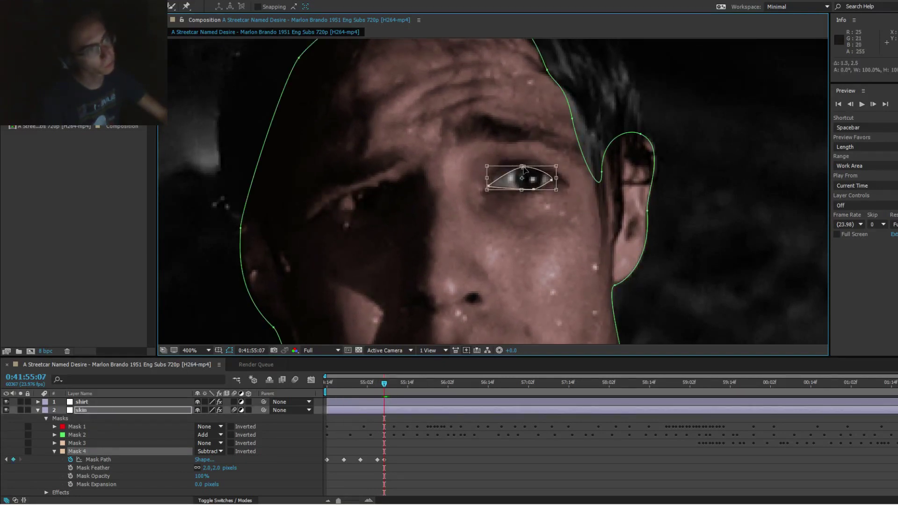
left_click(540, 161)
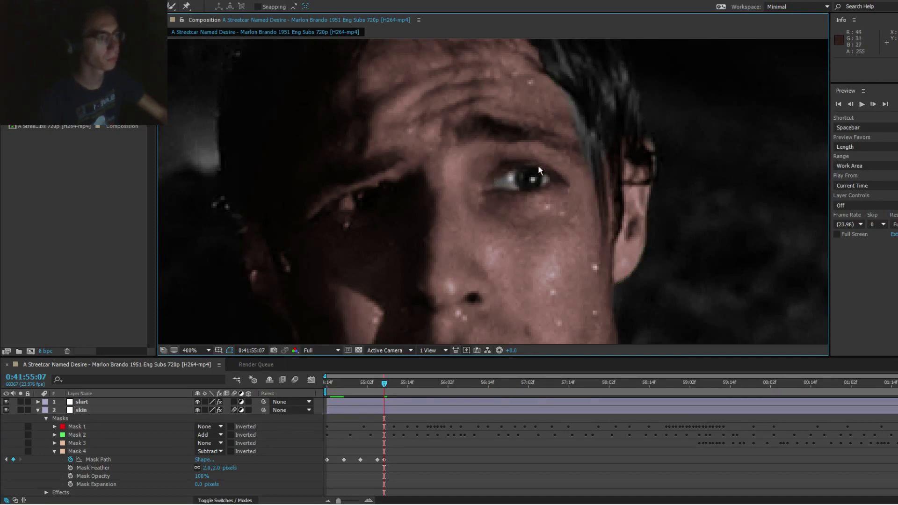
Step: Fine-tune the bottom point of Mask 4 along the lower eyelid at 0:41:55:07
left_click(531, 179)
left_click(533, 190)
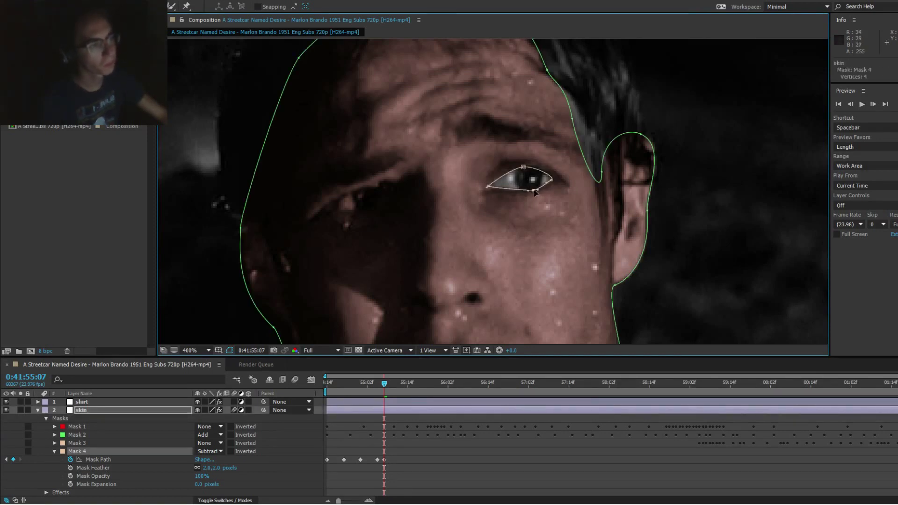
left_click(556, 139)
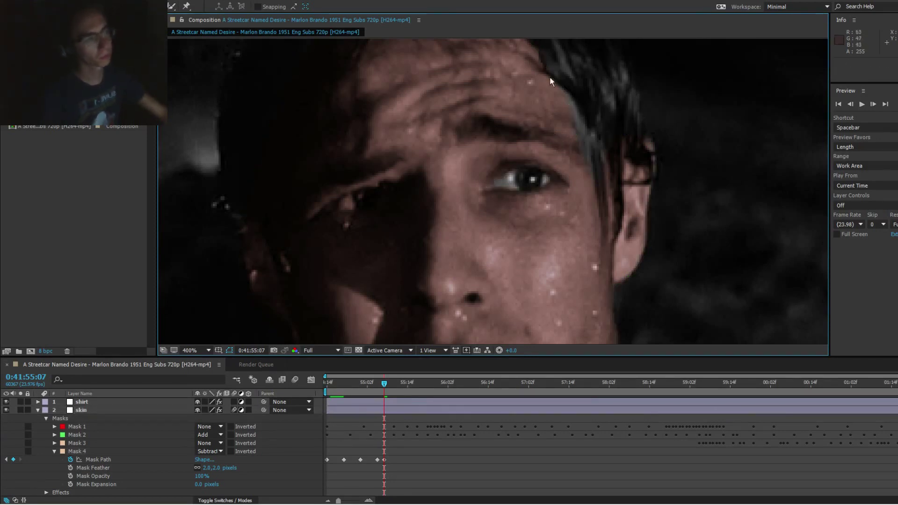
Step: Check the frames around the blink, and at 0:41:55:11 move Mask 4 about 14.5 px left and 7 px down onto the eye
key("Page_Down")
key("Page_Down")
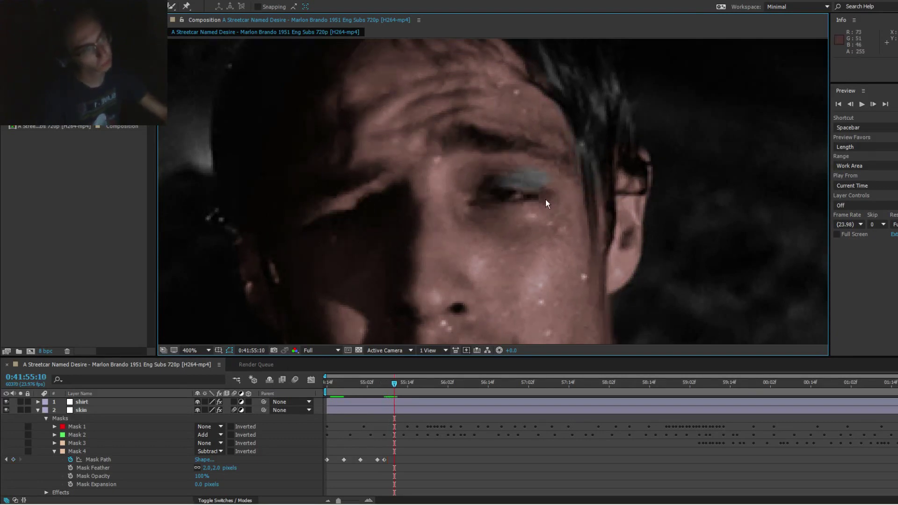
key("Page_Down")
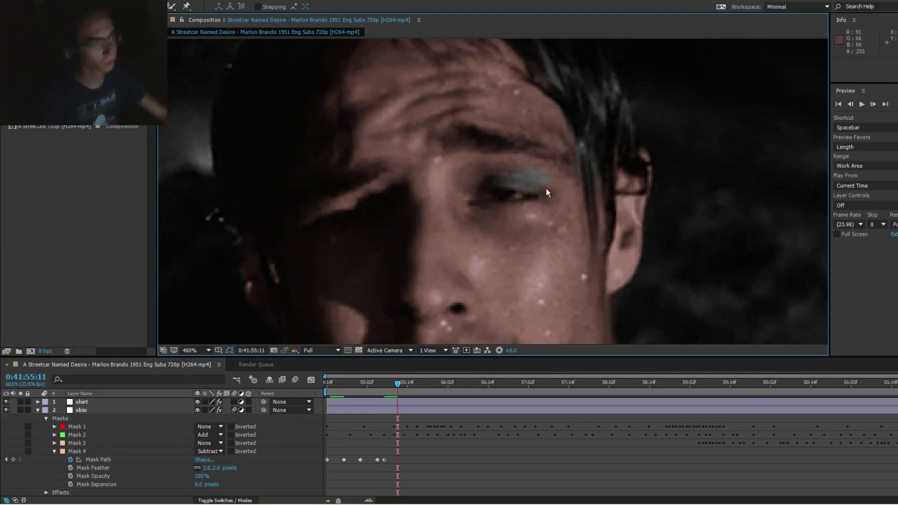
key("Page_Down")
key("Page_Down")
key("Page_Down")
key("Page_Up")
key("Page_Up")
key("Page_Up")
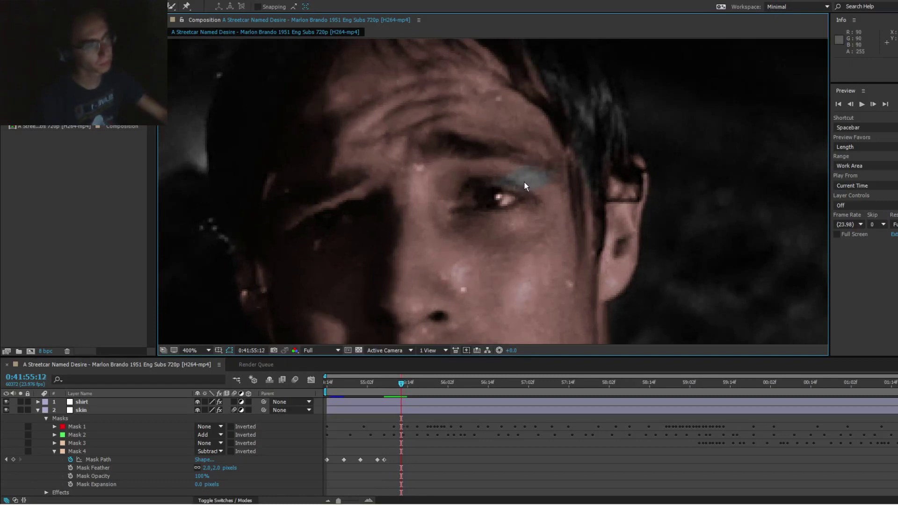
key("Page_Down")
left_click(524, 181)
double_click(524, 172)
left_click_drag(524, 172, 497, 186)
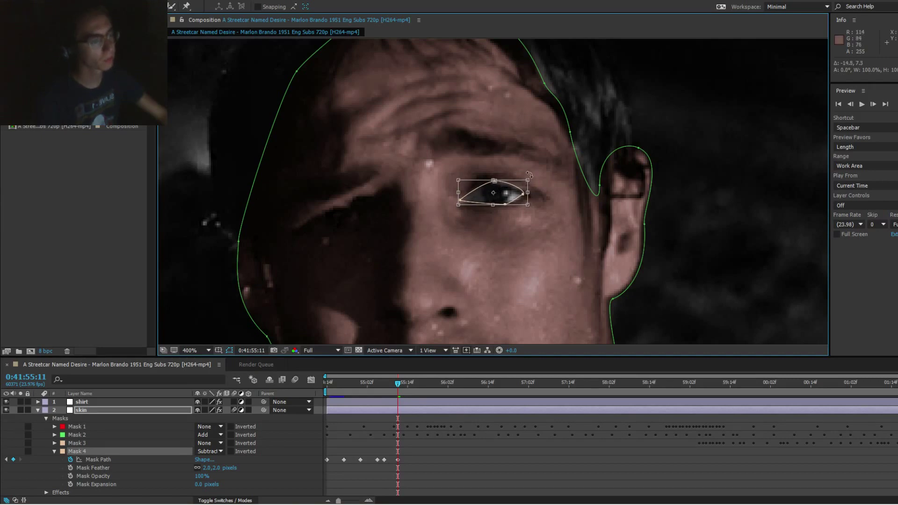
Step: Reshape Mask 4 at 0:41:55:11 by moving its corner and upper points in to fit the narrowed eye opening
double_click(527, 177)
left_click(519, 192)
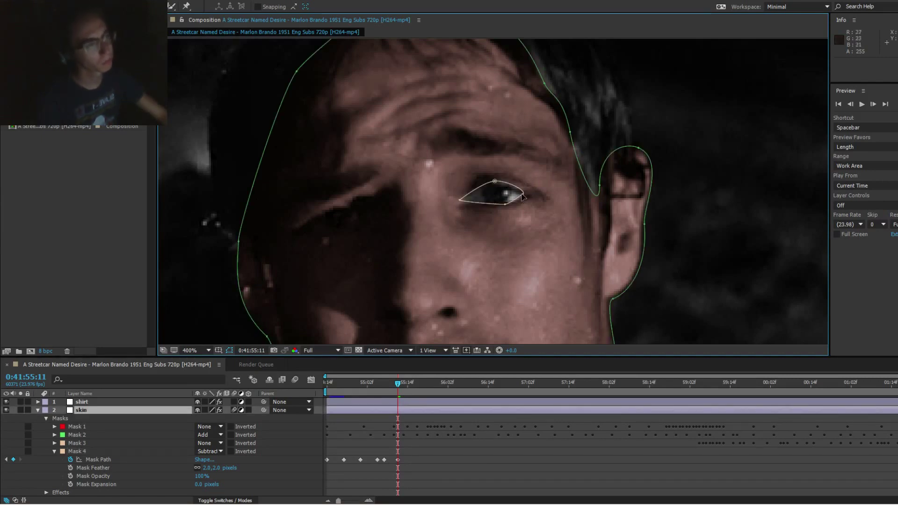
left_click_drag(522, 194, 470, 202)
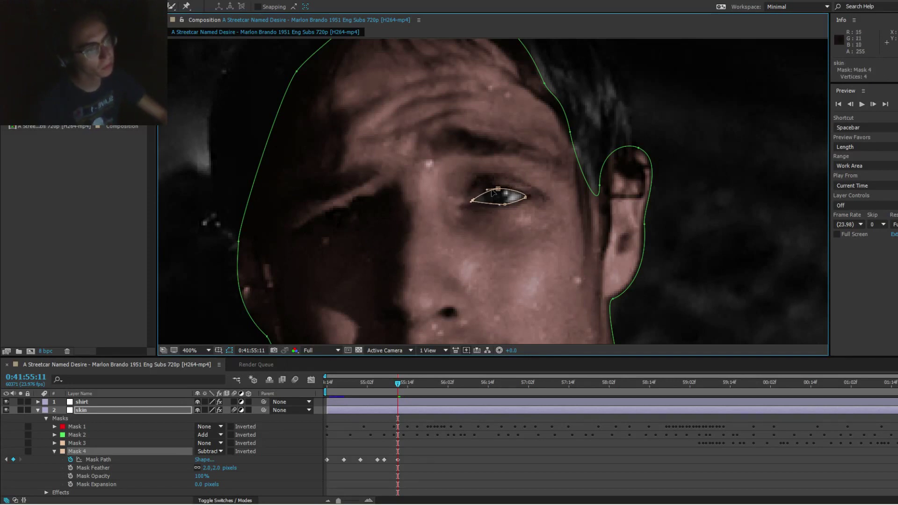
left_click(529, 161)
Step: At 0:41:55:14, shift Mask 4 about 12.5 px left and 4 px down to follow the eye
key("Page_Down")
key("Page_Down")
key("Page_Down")
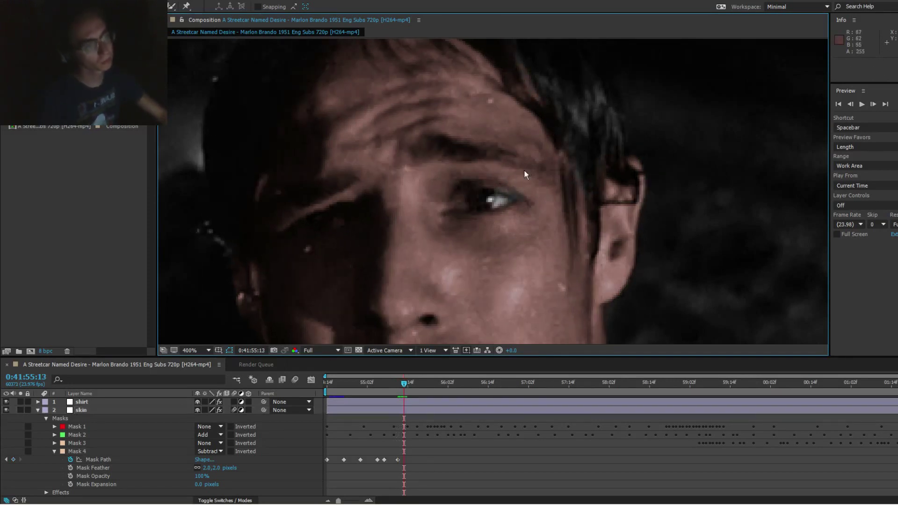
left_click(507, 197)
double_click(497, 190)
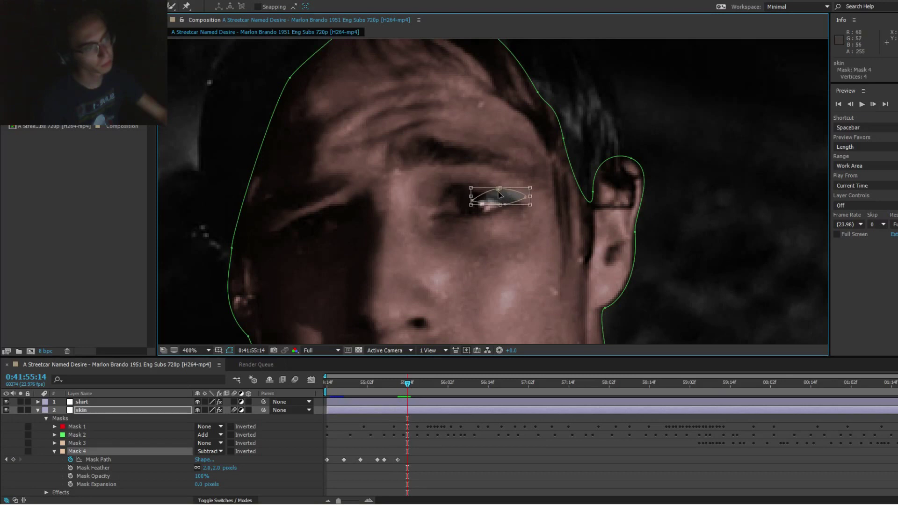
left_click_drag(497, 190, 475, 200)
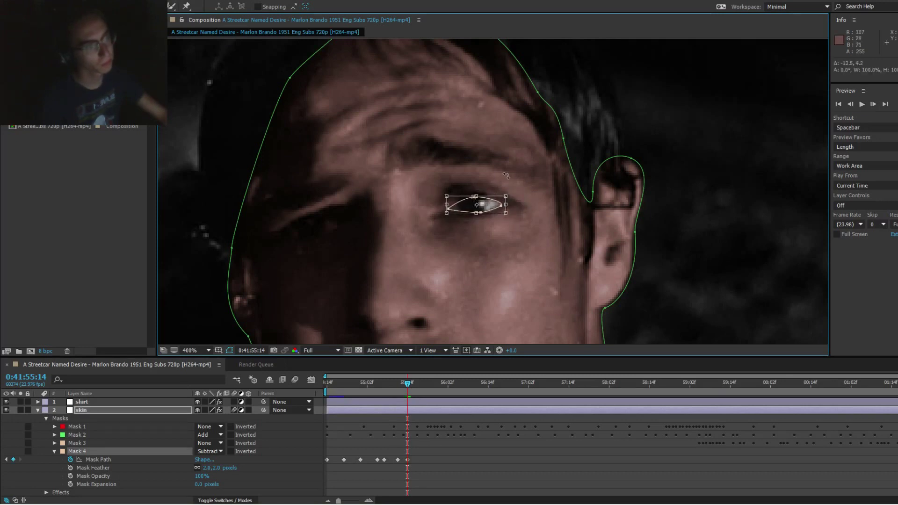
Step: Reshape Mask 4 at 0:41:55:14 by raising its upper point slightly and nudging the inner-corner point out to fit the eye opening
key("F2")
left_click(477, 206)
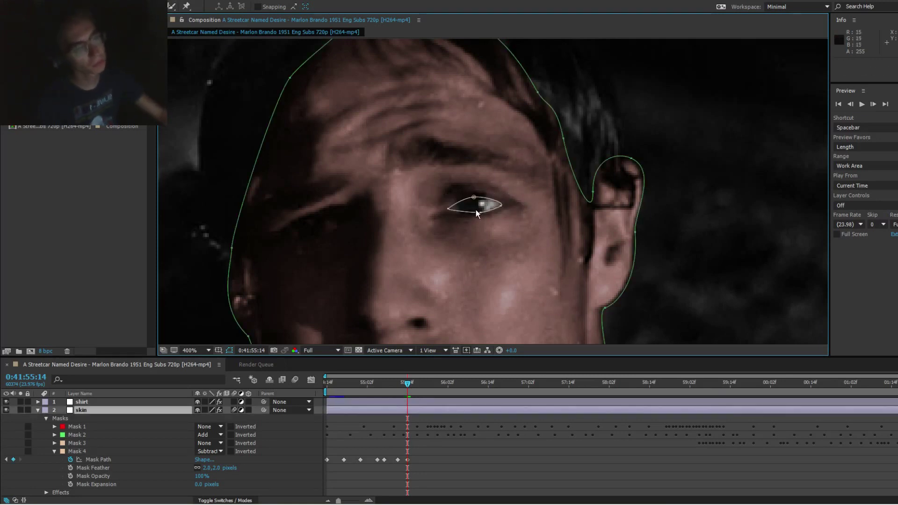
left_click(451, 211)
key("F2")
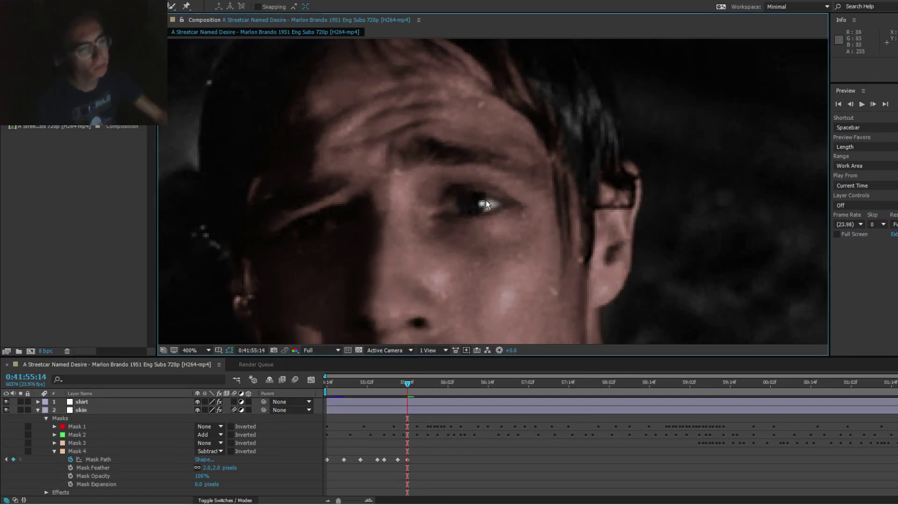
left_click(481, 205)
left_click(473, 197)
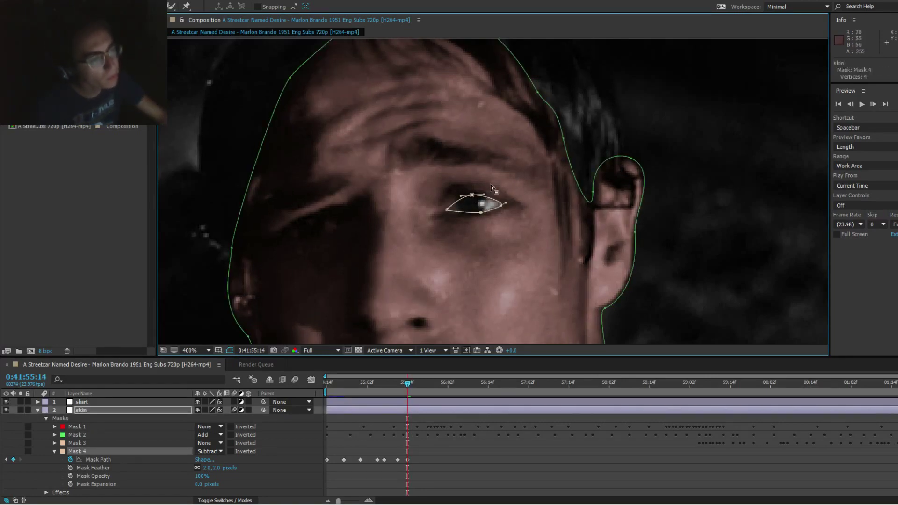
key("F2")
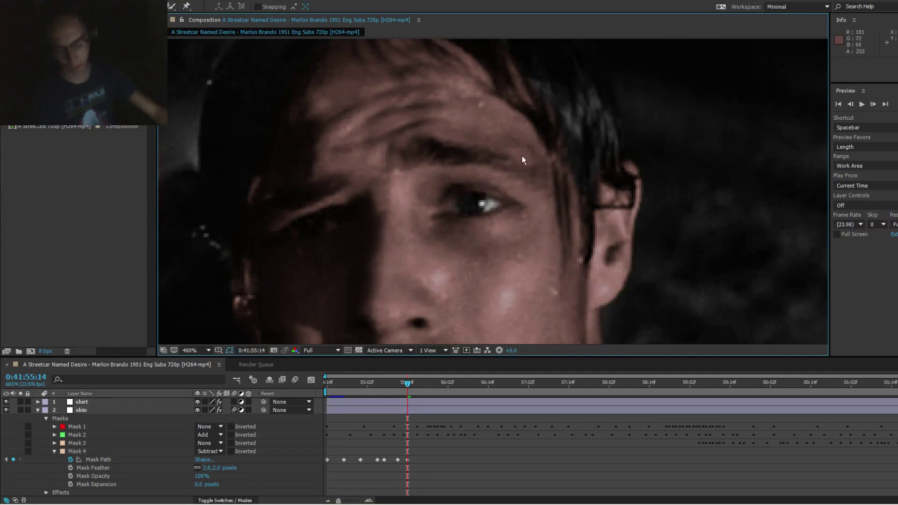
Step: Check the eye against the whole face, and reposition the inner-corner point of Mask 4 at 0:41:55:14
scroll(521, 156, "down", 2)
scroll(518, 159, "up", 1)
scroll(494, 183, "up", 1)
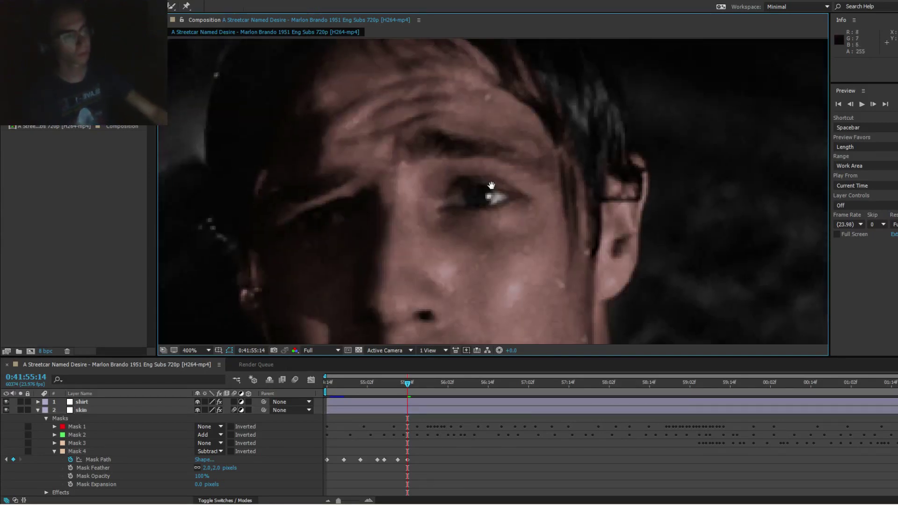
scroll(486, 182, "down", 3)
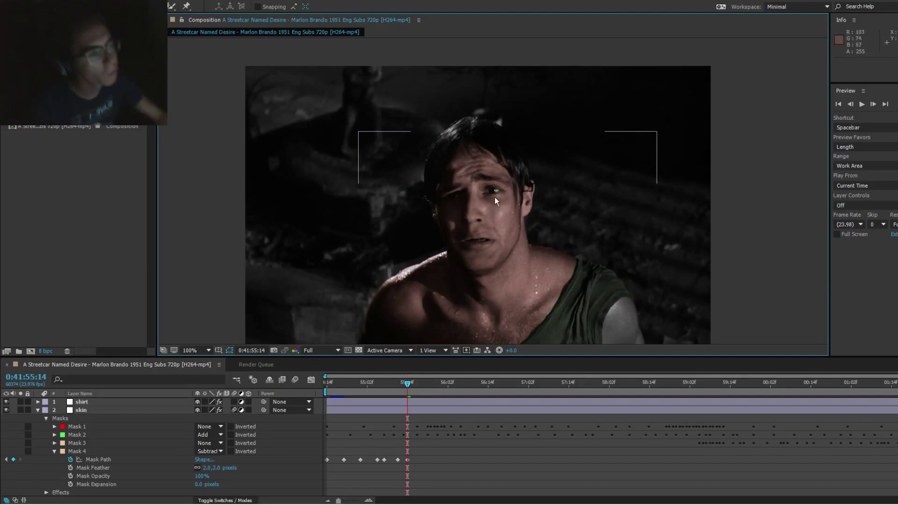
scroll(495, 197, "up", 2)
left_click(484, 188)
left_click(461, 197)
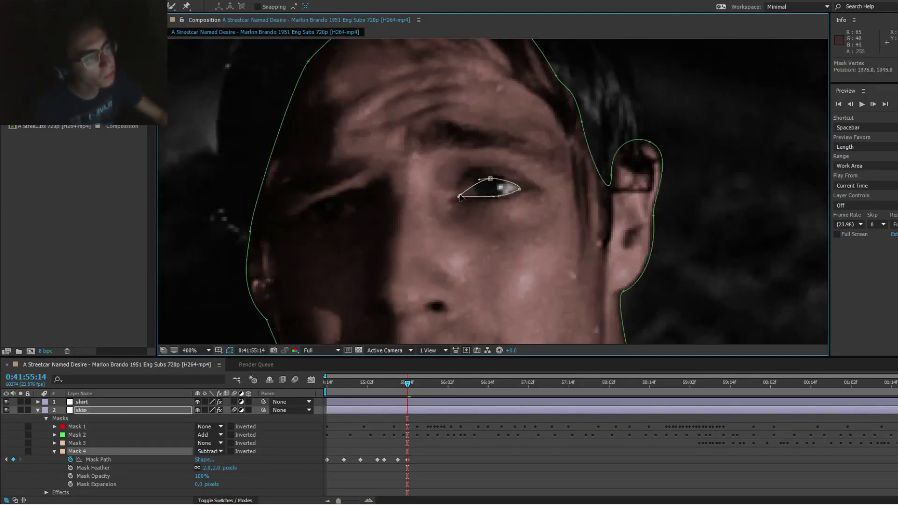
scroll(460, 197, "down", 1)
scroll(480, 189, "down", 1)
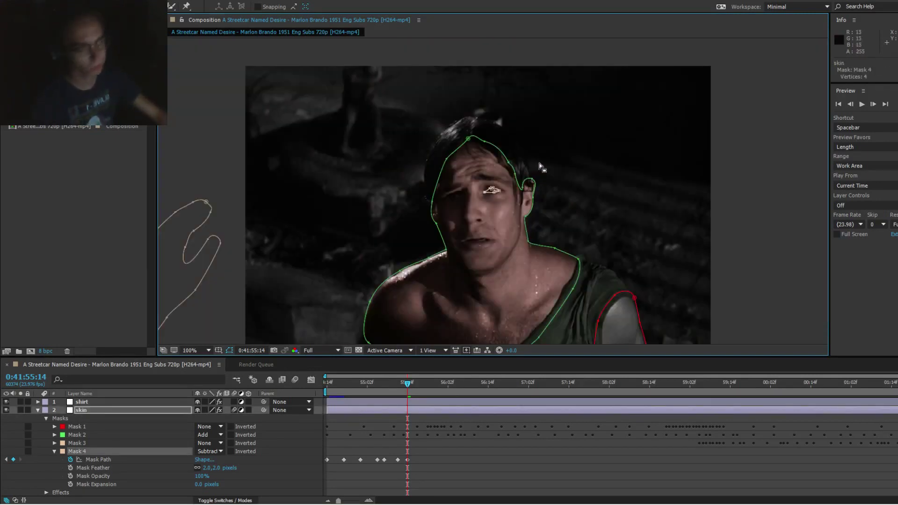
left_click(534, 167)
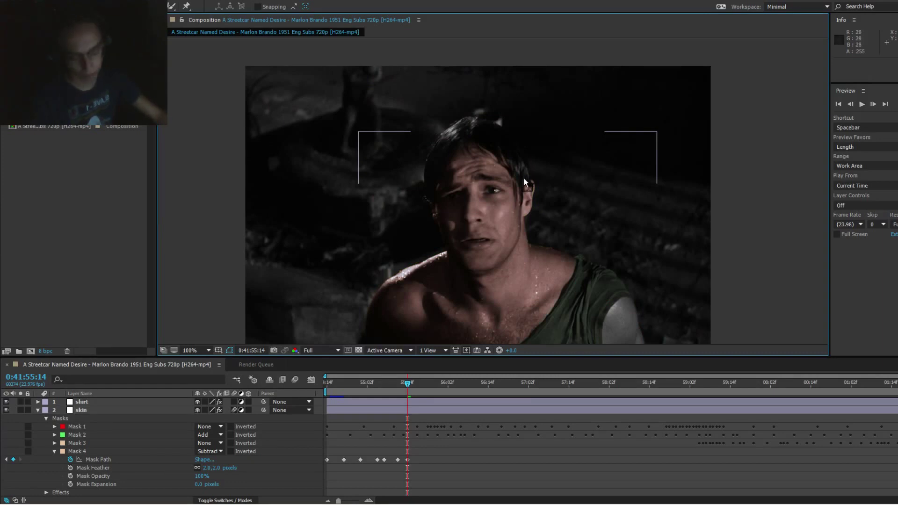
Step: Refine the curve and position of Mask 4's inner-corner point at 0:41:55:14, and review the eye at full-frame view
scroll(524, 178, "up", 2)
left_click(489, 191)
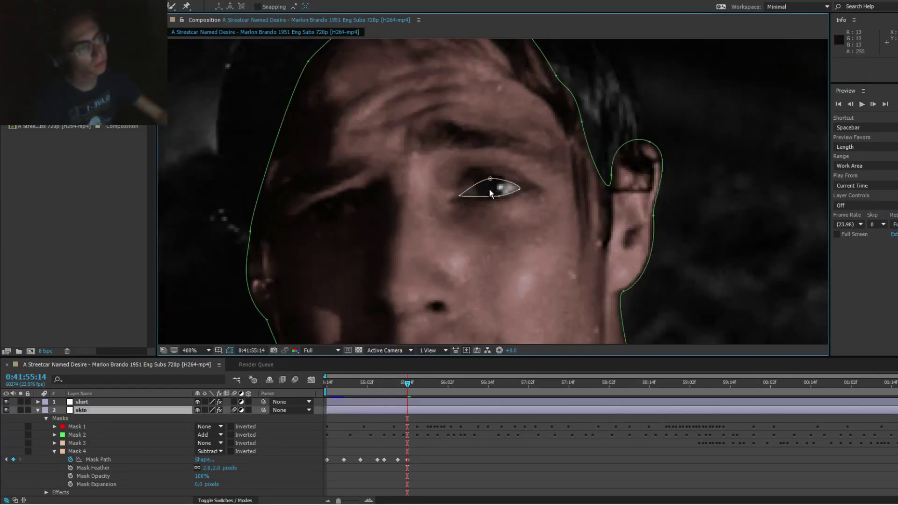
left_click(461, 195)
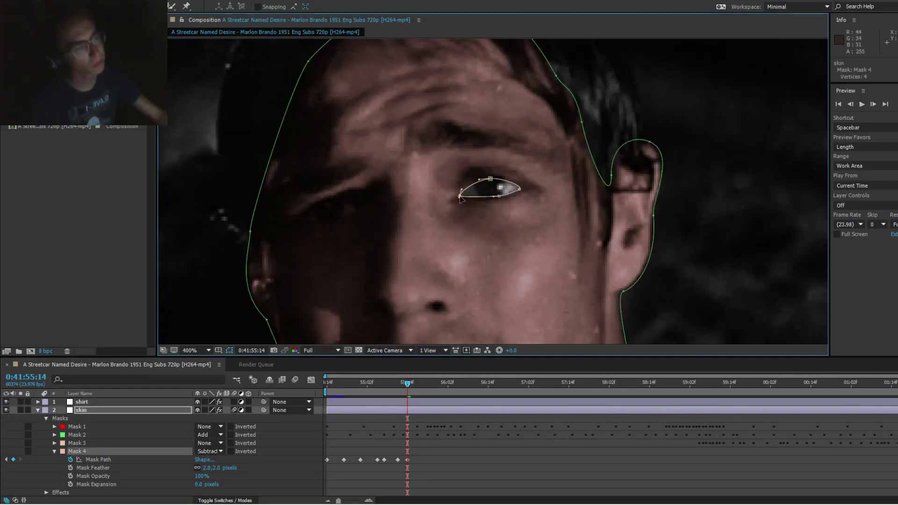
left_click_drag(460, 197, 463, 195)
left_click(529, 140)
scroll(528, 139, "down", 1)
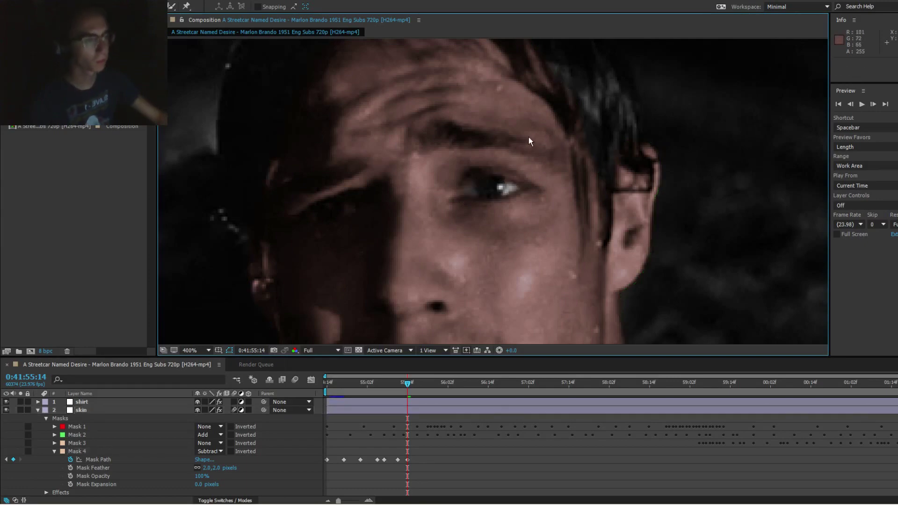
scroll(524, 143, "down", 1)
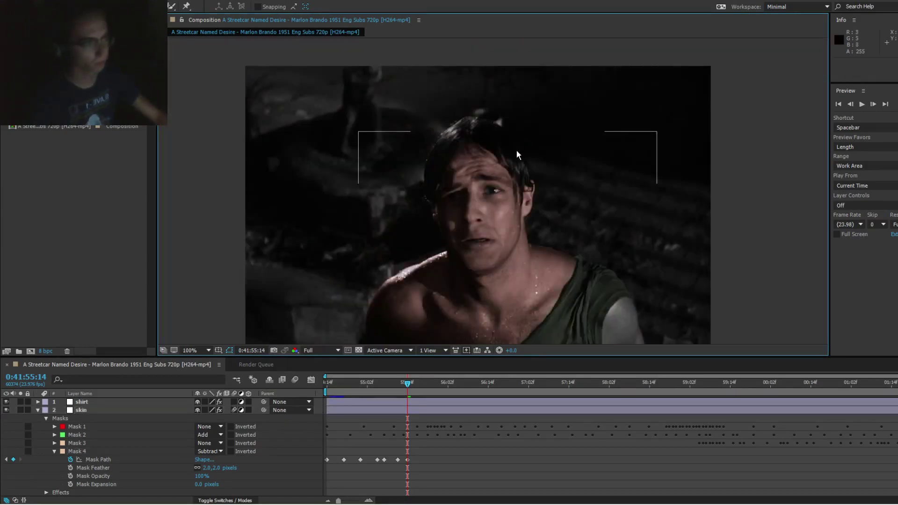
scroll(516, 150, "up", 3)
left_click_drag(518, 144, 513, 153)
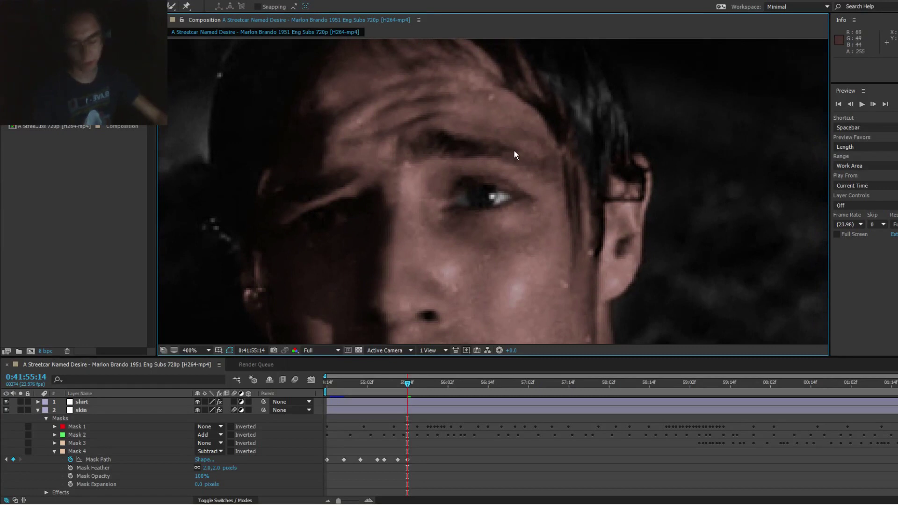
Step: At 0:41:55:17, move Mask 4 about 9 px left and 5.5 px down, and rotate it about -3.7° to match the eye
key("Page_Down")
key("Page_Down")
key("Page_Down")
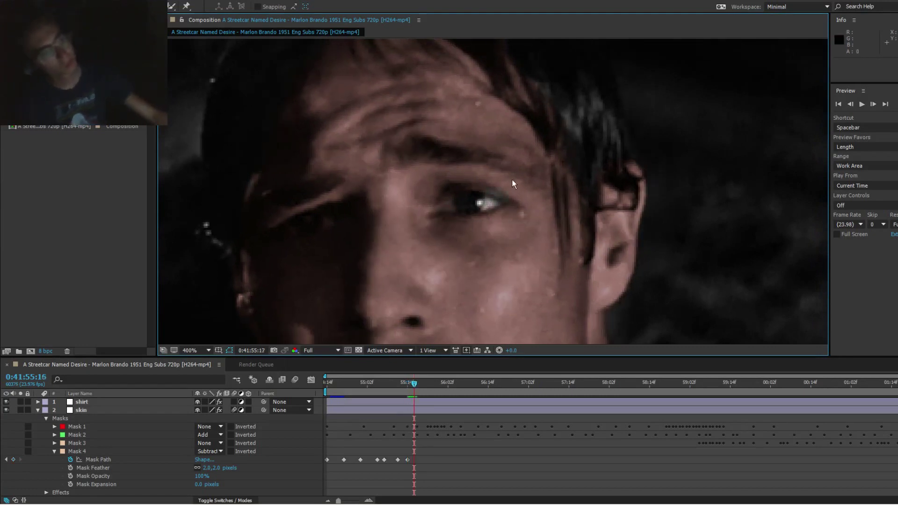
left_click(480, 197)
double_click(488, 189)
left_click_drag(536, 191, 485, 204)
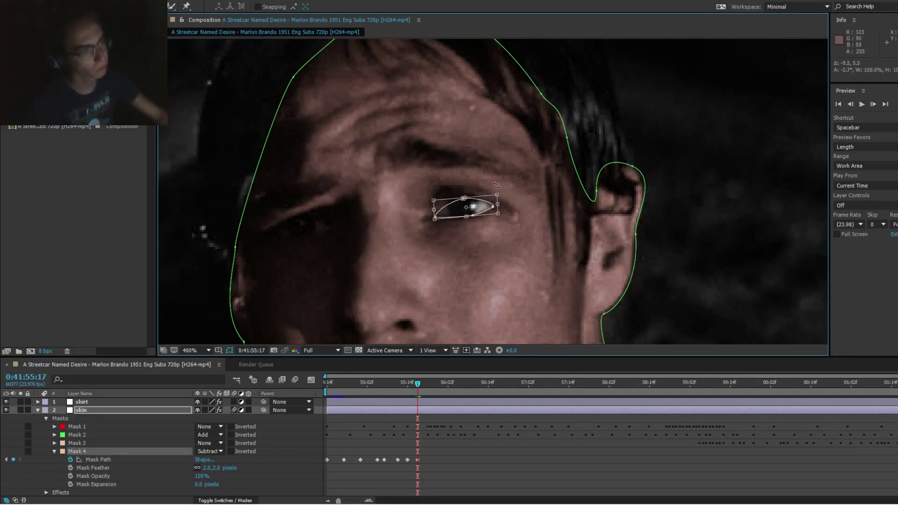
key("ctrl+shift+a")
Step: Fine-tune the upper point of Mask 4 along the upper eyelid at 0:41:55:17 and check the inner corner
left_click(473, 206)
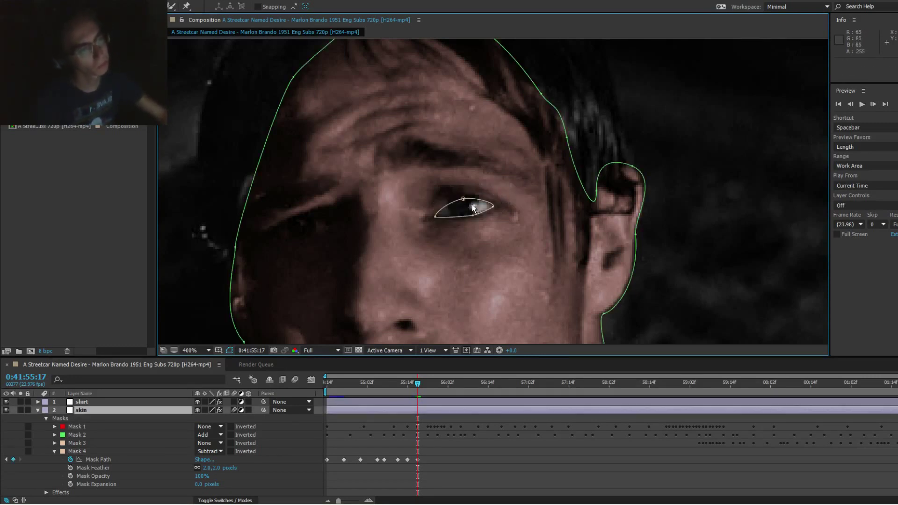
left_click_drag(462, 199, 461, 199)
key("ctrl+shift+a")
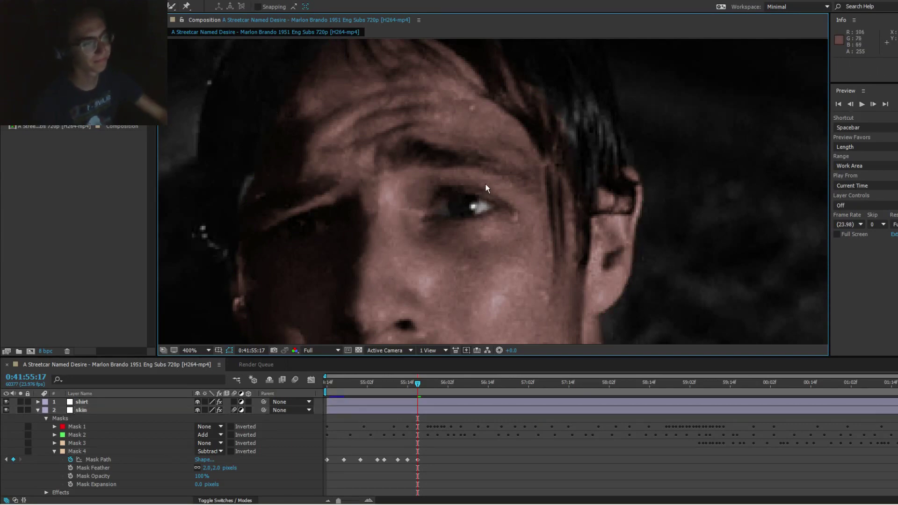
left_click(458, 209)
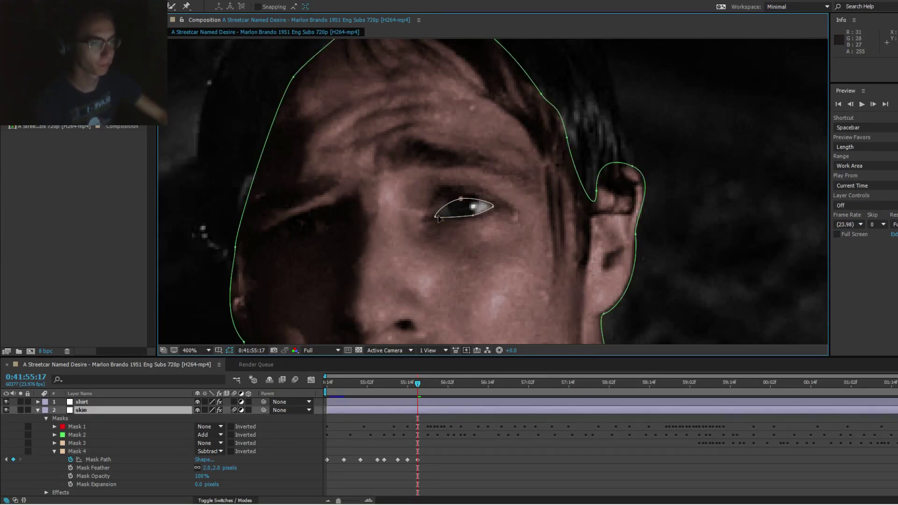
key("F2")
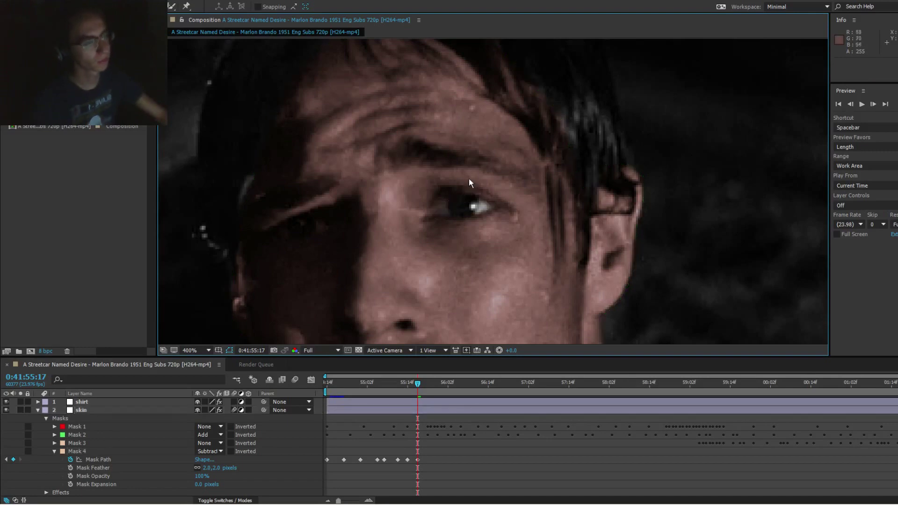
Step: At 0:41:55:20, move Mask 4 about 7 px left and 4.5 px down, and rotate it about 1.4° onto the eye
key("Page_Down")
key("Page_Down")
key("Page_Down")
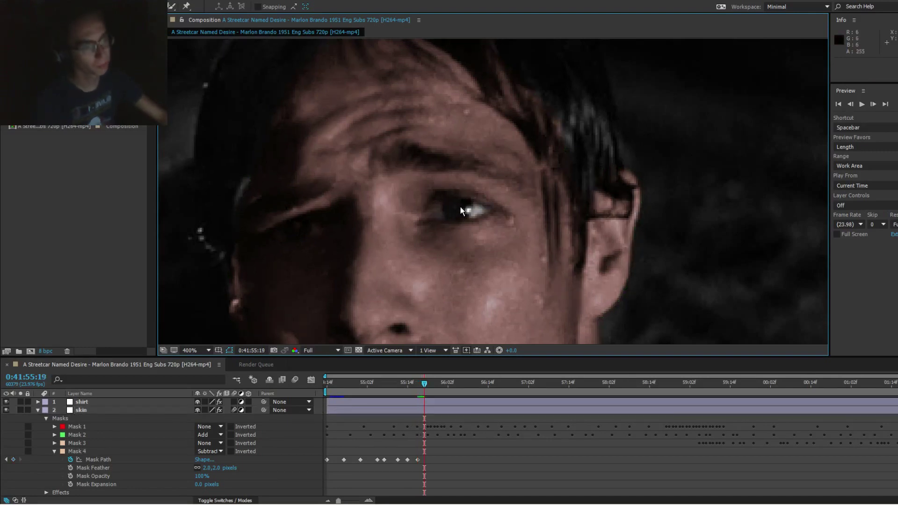
left_click(470, 202)
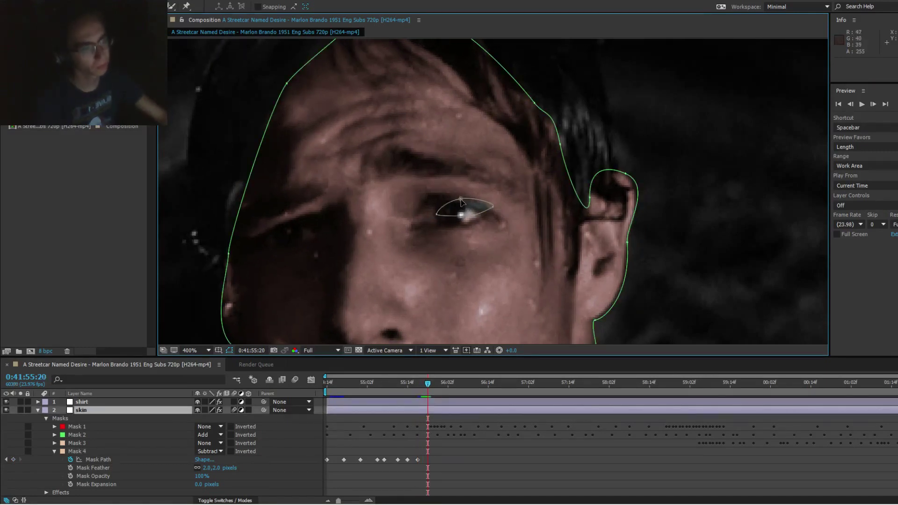
double_click(461, 200)
left_click_drag(470, 206, 458, 215)
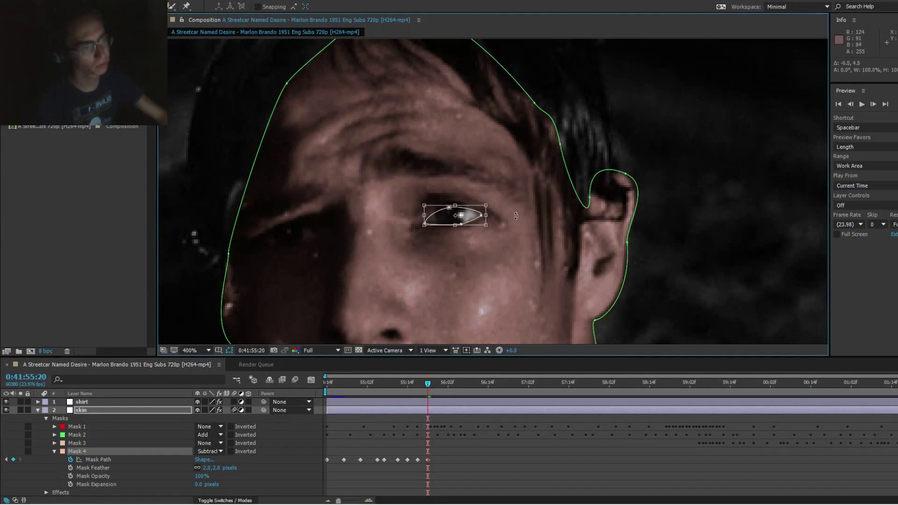
left_click_drag(516, 216, 466, 212)
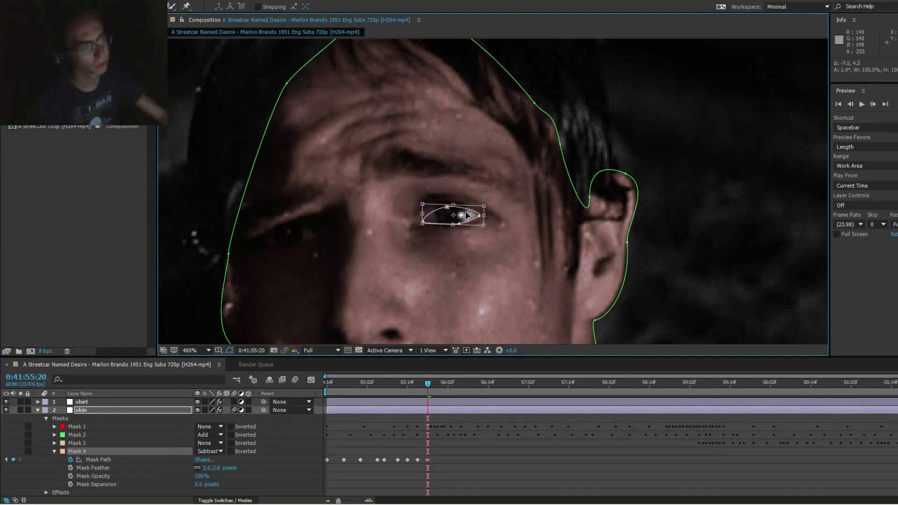
key("ctrl+shift+a")
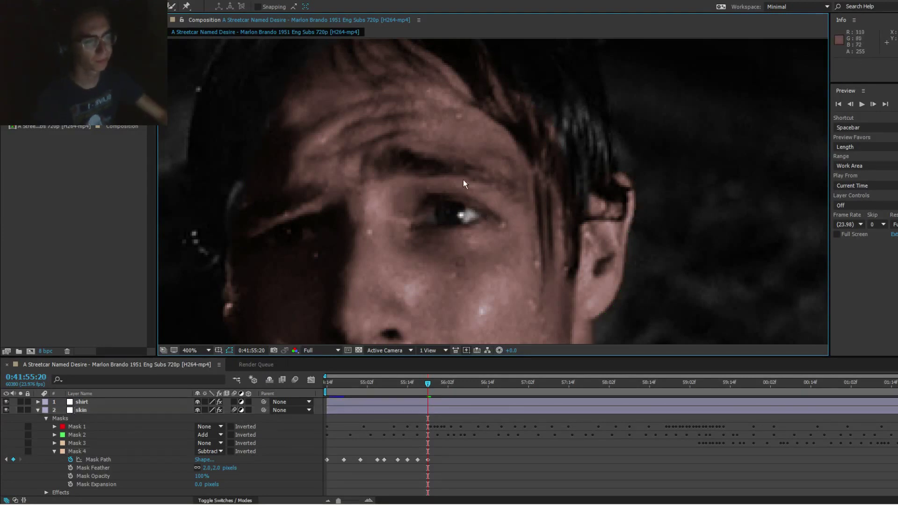
Step: Raise Mask 4's upper point and pull its inner-corner point slightly outward at 0:41:55:20 to cover the eye opening
left_click(451, 213)
left_click(448, 205)
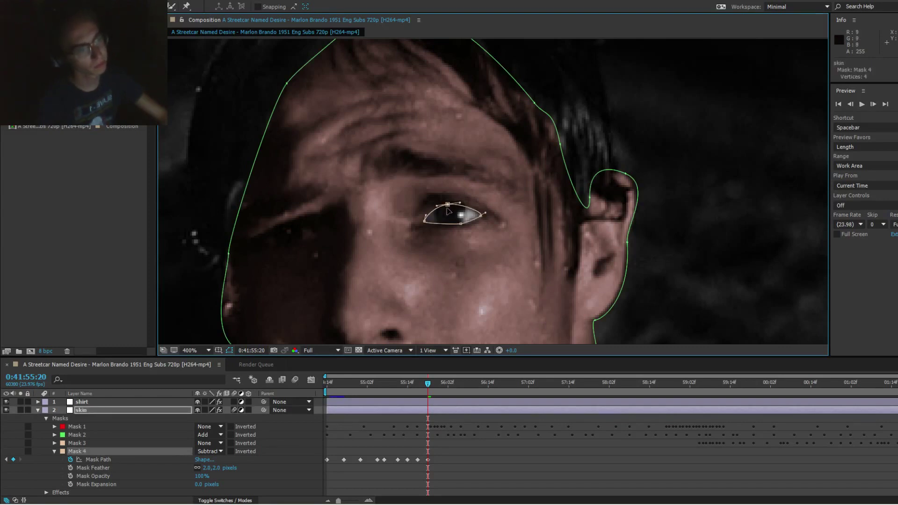
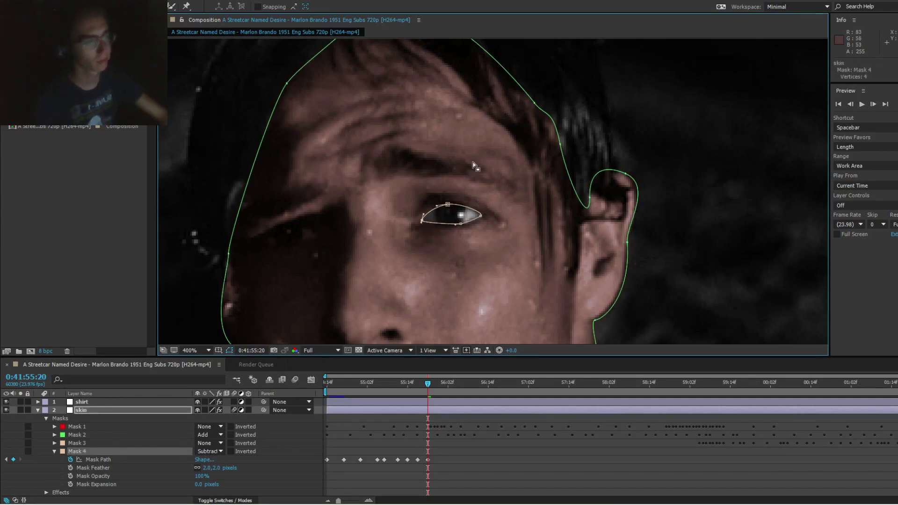
key("ctrl+shift+a")
Step: Check the following frames, and at 0:41:55:23 shift Mask 4 about 1.3 px right and 0.8 px down onto the eye
key("Page_Down")
key("Page_Down")
key("Page_Down")
key("Page_Down")
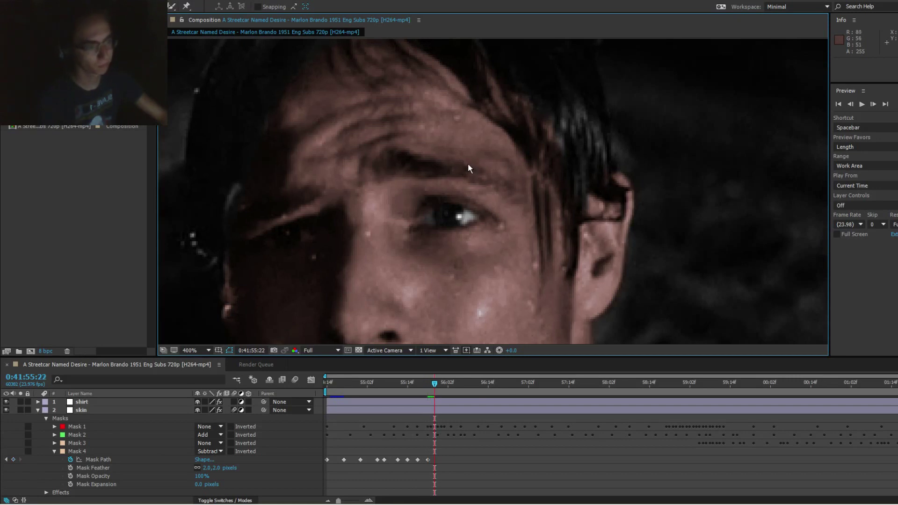
key("Page_Up")
key("Page_Up")
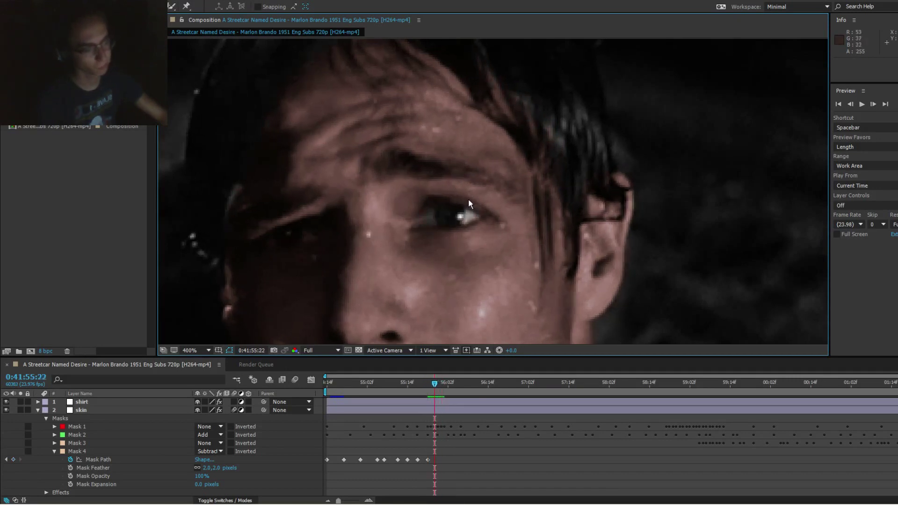
key("Page_Down")
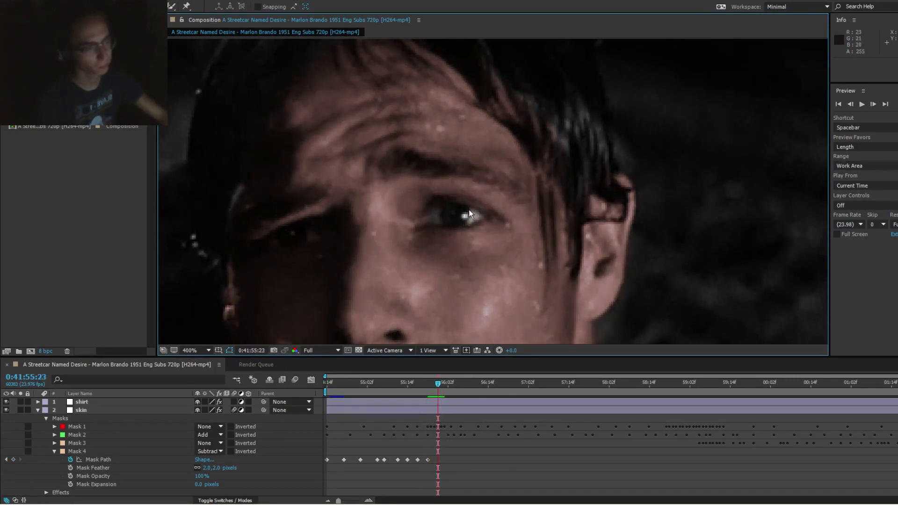
left_click(470, 210)
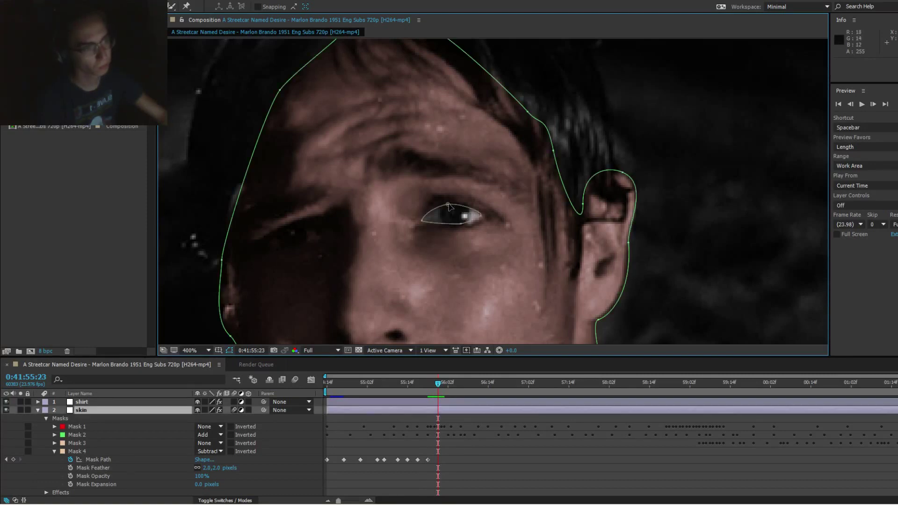
double_click(449, 205)
left_click_drag(451, 210, 454, 212)
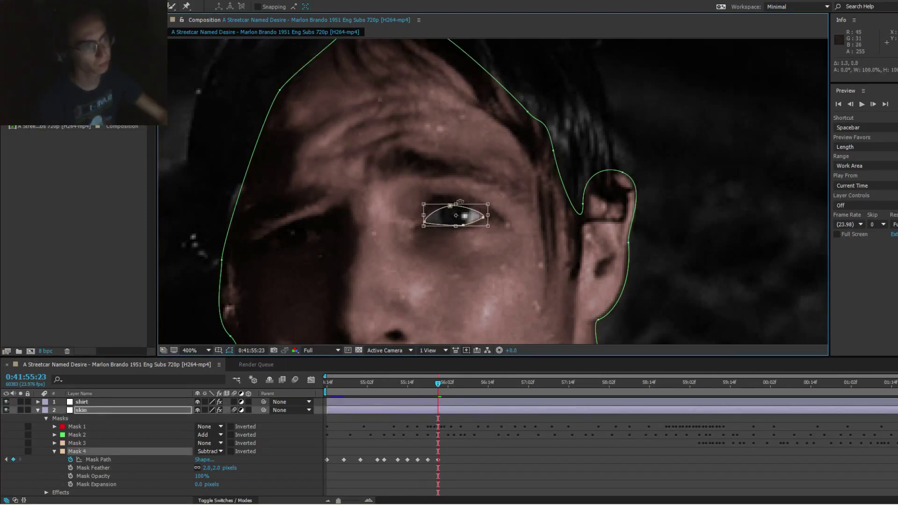
key("F2")
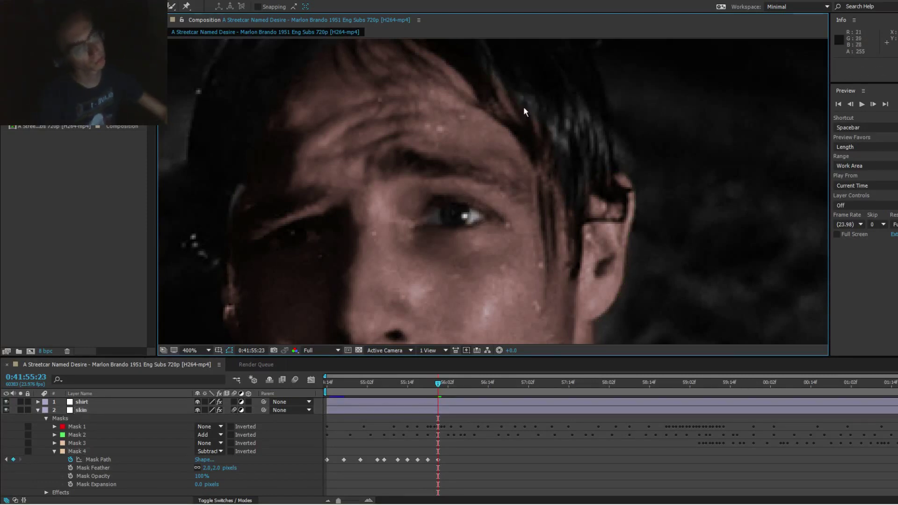
Step: At 0:41:55:21, adjust Mask 4's inner-corner point to the eye and check its fit against the neighbouring frame
key("Page_Up")
key("Page_Up")
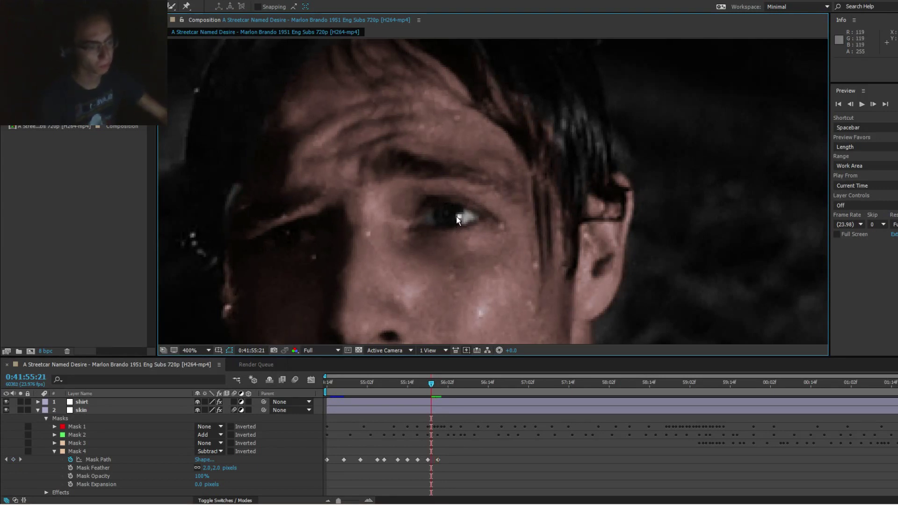
left_click(458, 219)
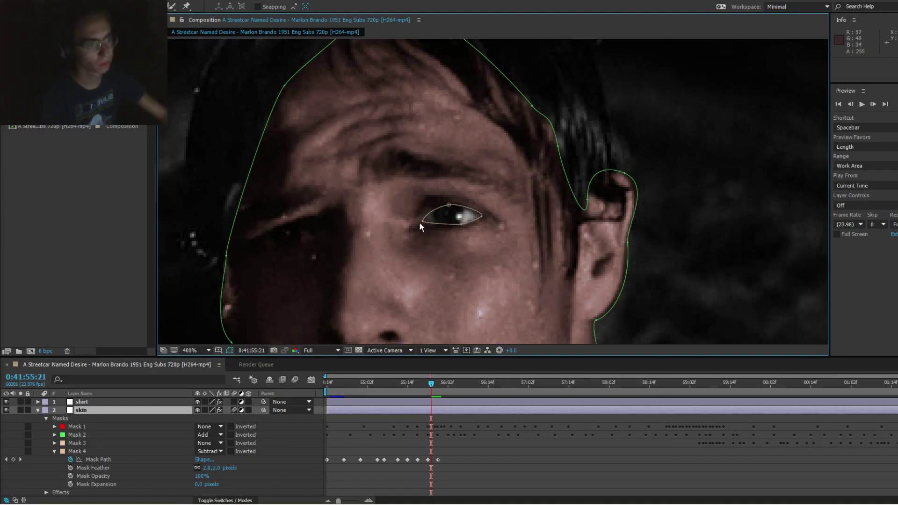
left_click_drag(420, 223, 421, 224)
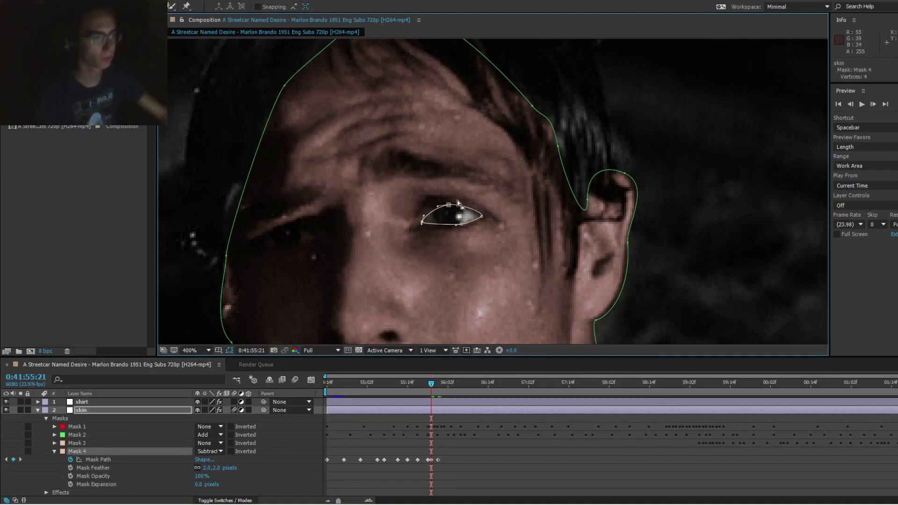
left_click(468, 180)
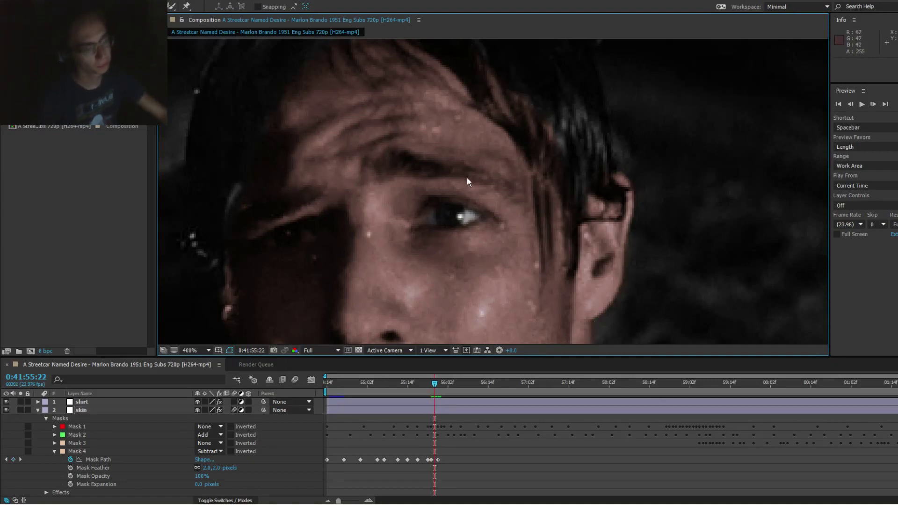
left_click(458, 219)
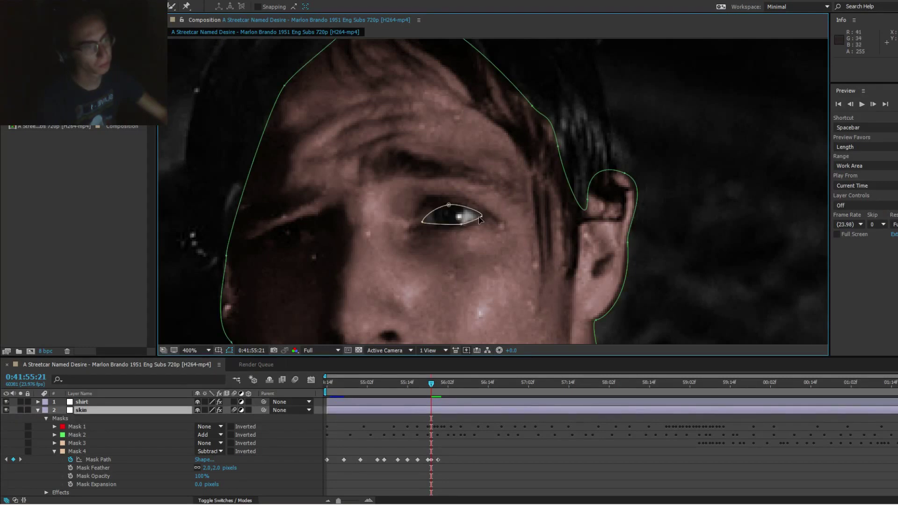
left_click(479, 219)
Step: At 0:41:56:04, move Mask 4 about 15.3 px right and 3.5 px down onto the eye
key("Page_Down")
key("Page_Down")
key("Page_Down")
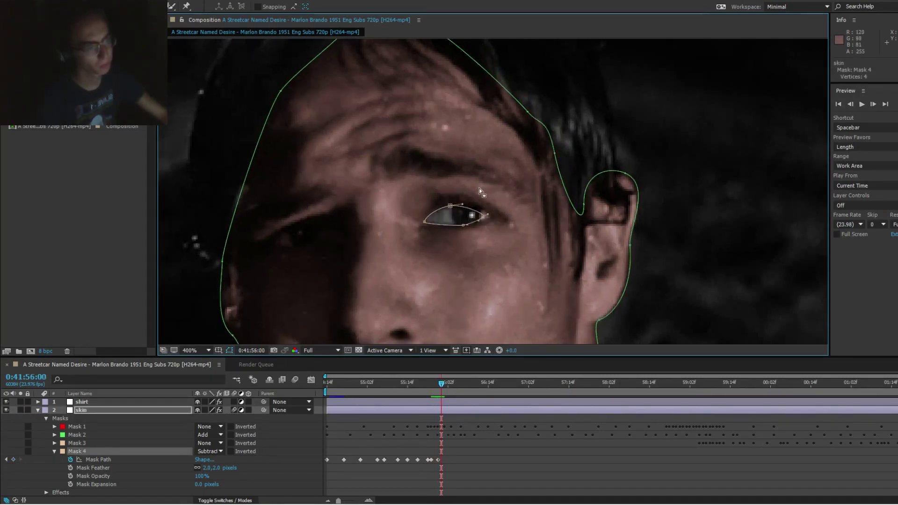
key("Page_Down")
key("Page_Down")
key("Page_Down")
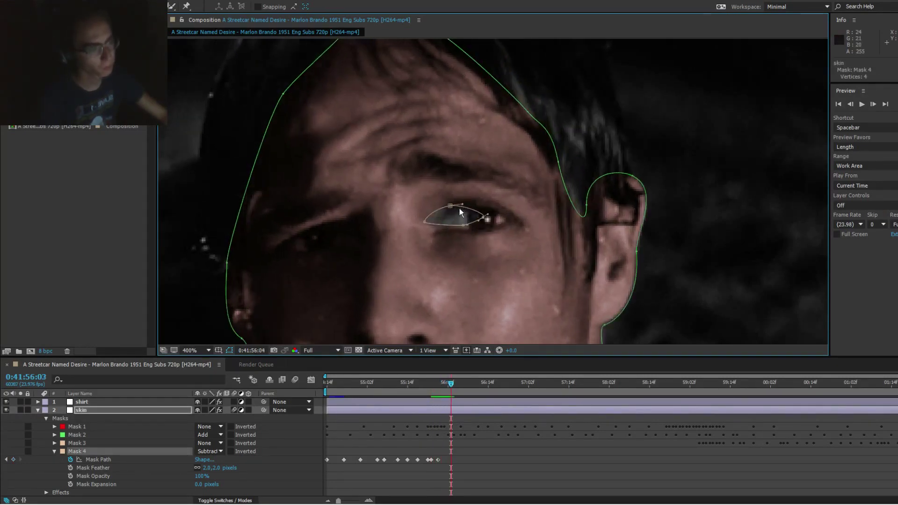
key("Page_Down")
double_click(455, 215)
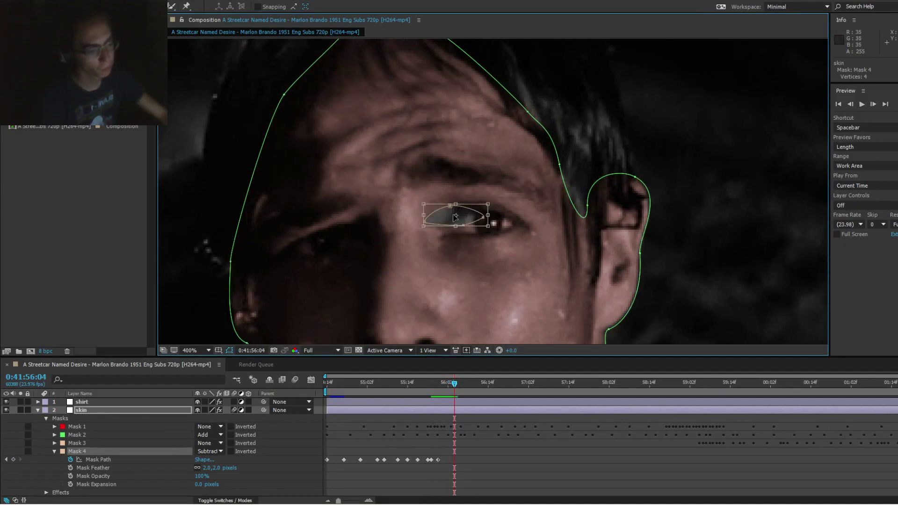
left_click_drag(455, 216, 485, 223)
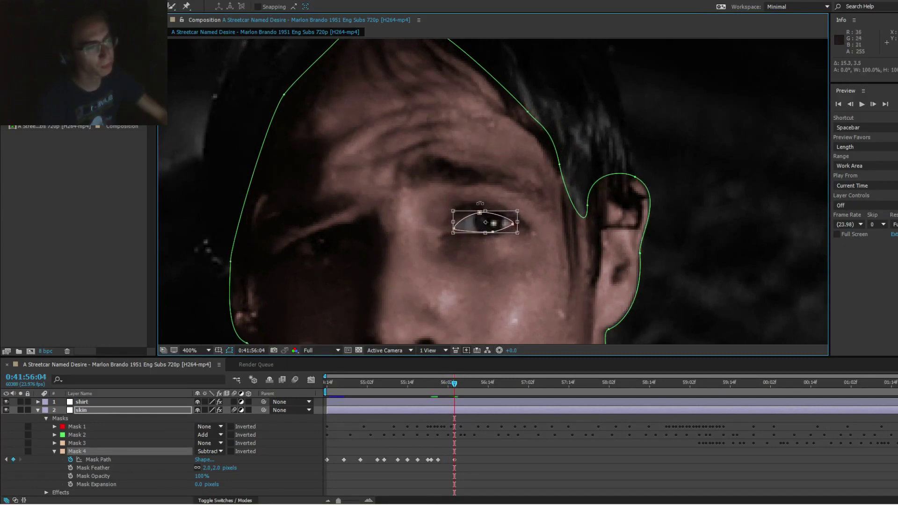
key("F2")
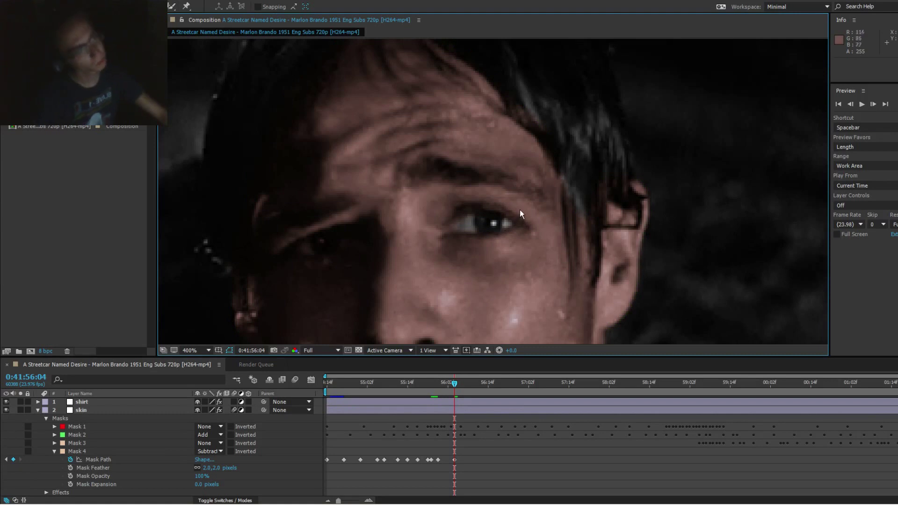
Step: Check the frames up to the blink, and at 0:41:56:06 shift Mask 4 about 4 px right and 0.8 px down
key("Page_Down")
key("Page_Down")
key("Page_Down")
key("Page_Up")
key("Page_Up")
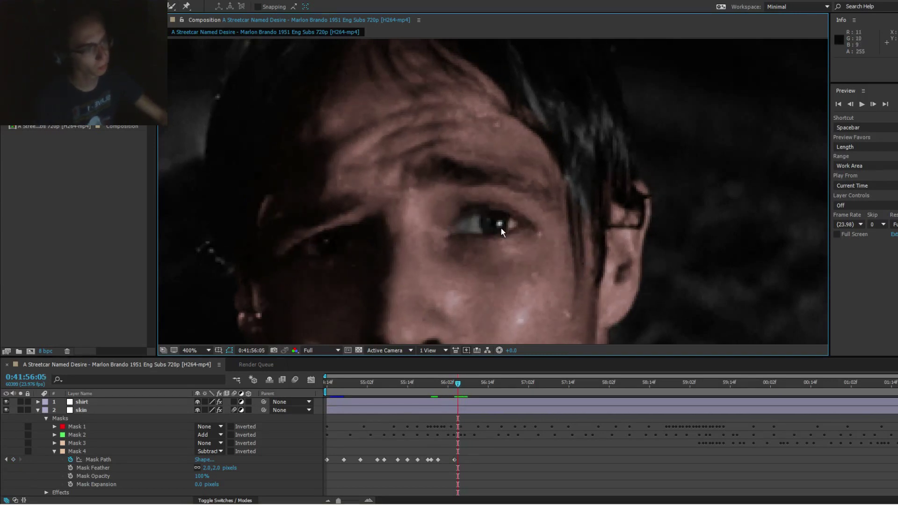
key("Page_Up")
key("Page_Down")
key("Page_Down")
key("Page_Down")
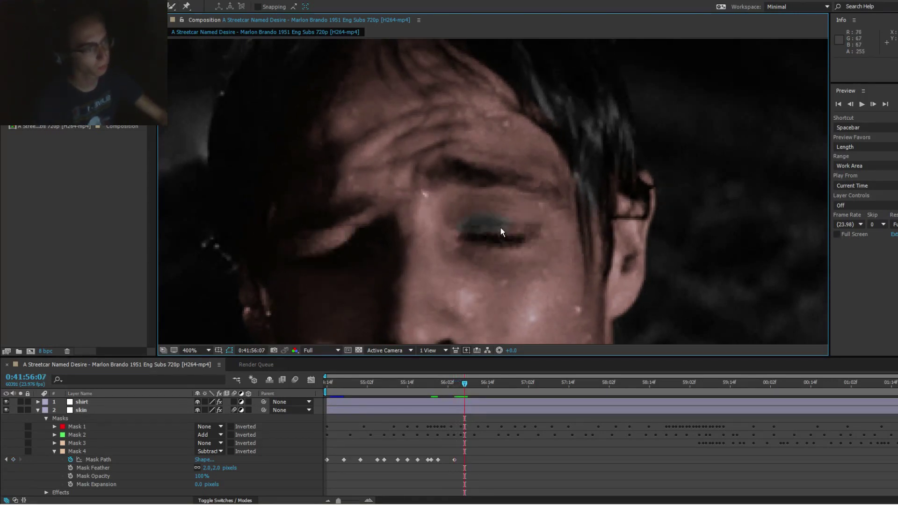
key("Page_Up")
left_click(501, 225)
double_click(480, 213)
left_click_drag(479, 214, 488, 215)
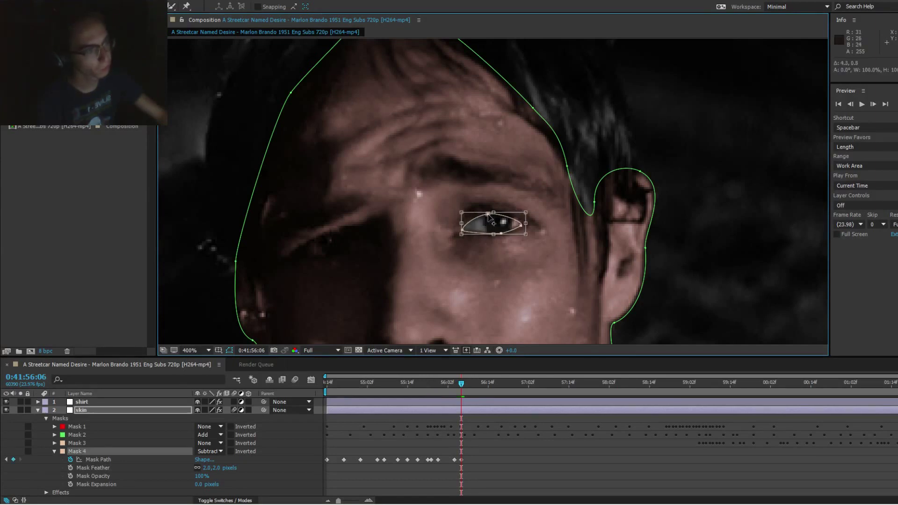
key("F2")
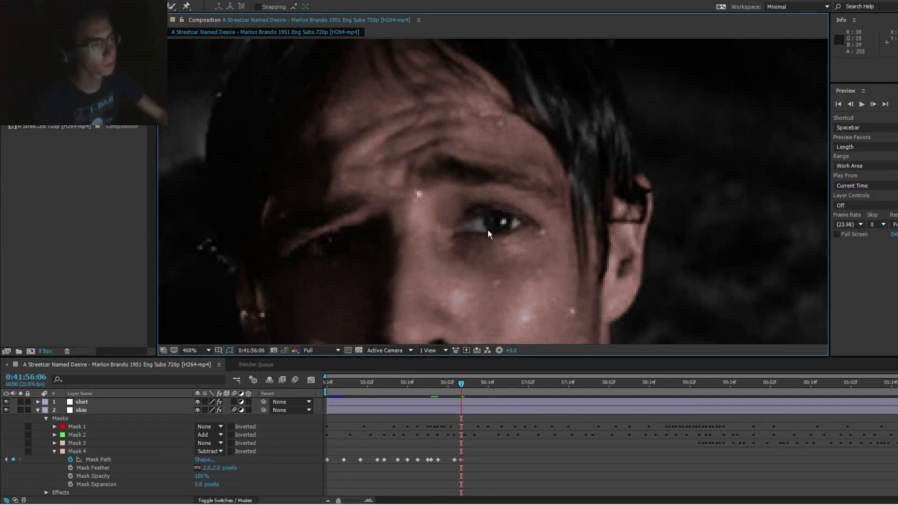
Step: Reshape Mask 4 at 0:41:56:06 by adjusting its points to the narrower eye opening, and check the result without outlines
left_click(489, 223)
left_click(491, 215)
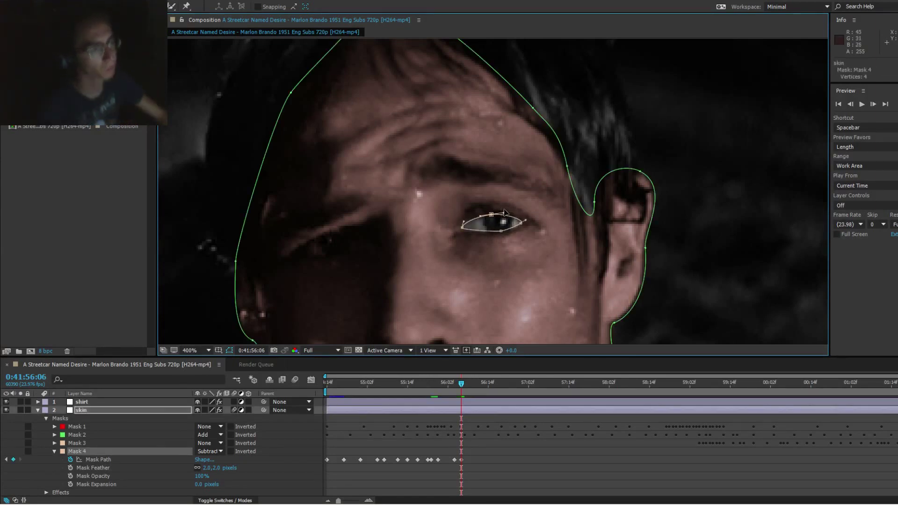
key("F2")
left_click(484, 219)
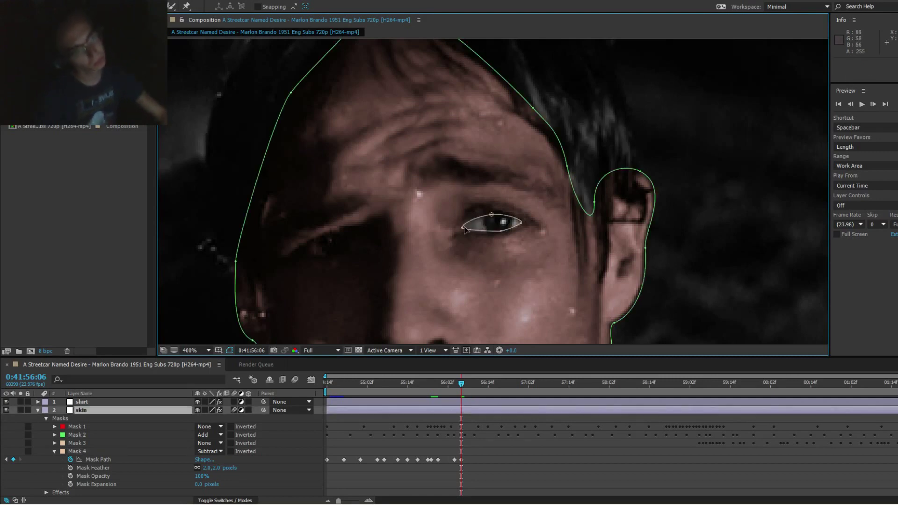
key("F2")
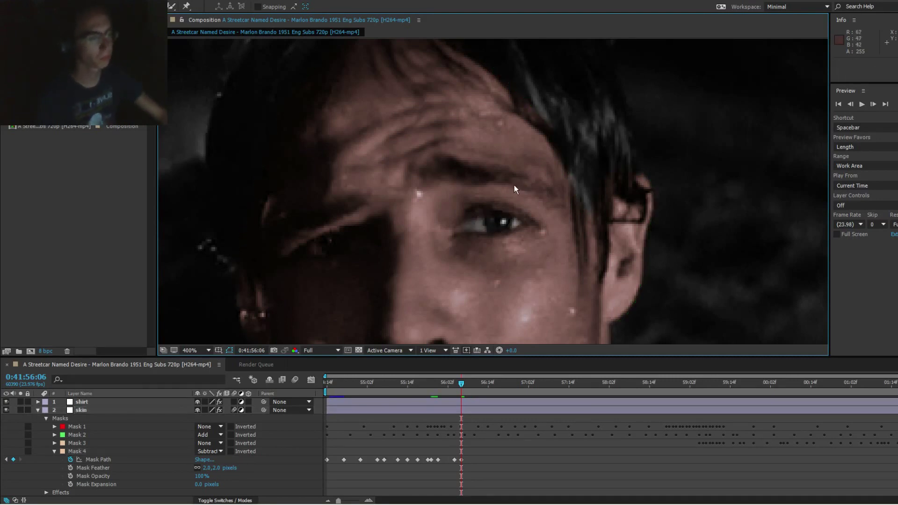
Step: Review the preceding frames, and at 0:41:56:02 shift Mask 4 about 1 px left and 2 px up onto the eye
key("comma")
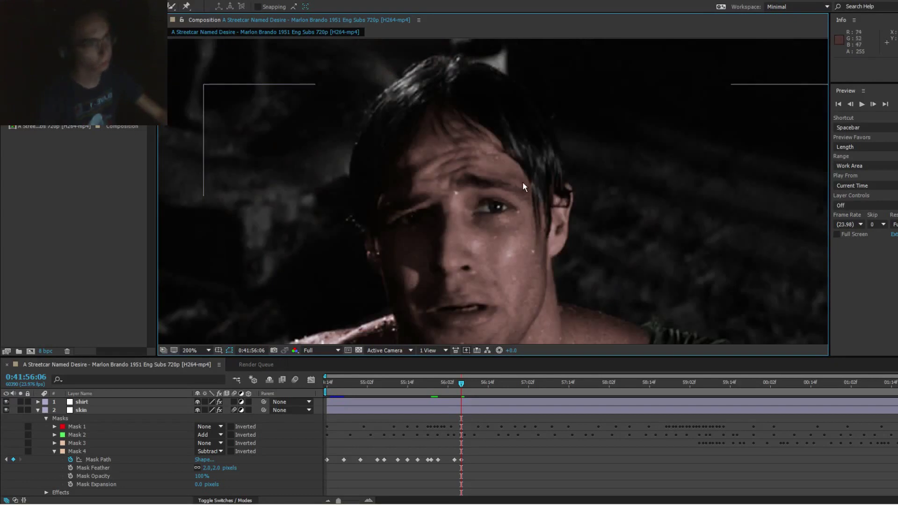
left_click_drag(523, 182, 526, 177)
key("Page_Up")
key("Page_Up")
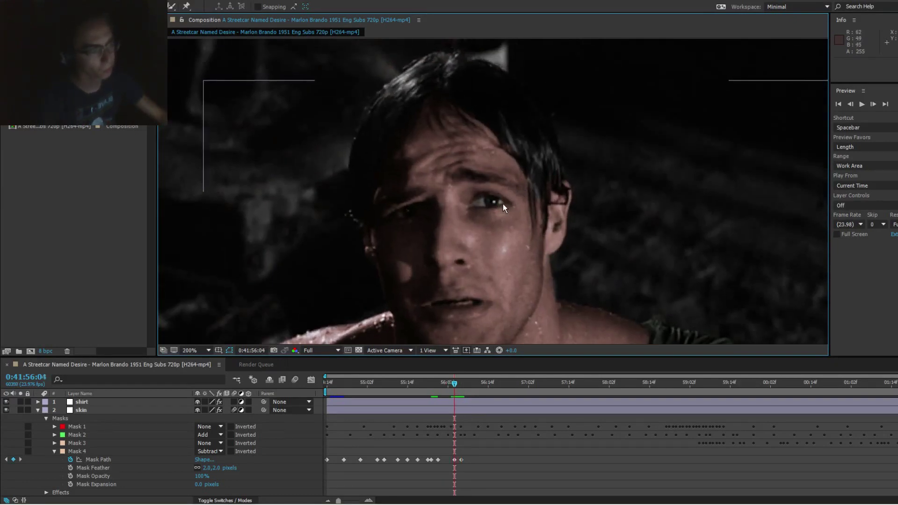
key("Page_Up")
key("Page_Up")
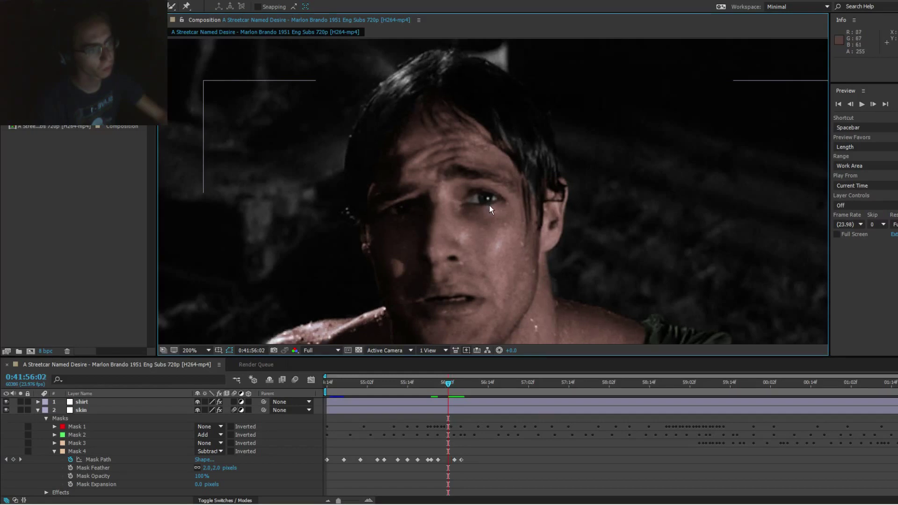
left_click(487, 200)
scroll(489, 201, "up", 3)
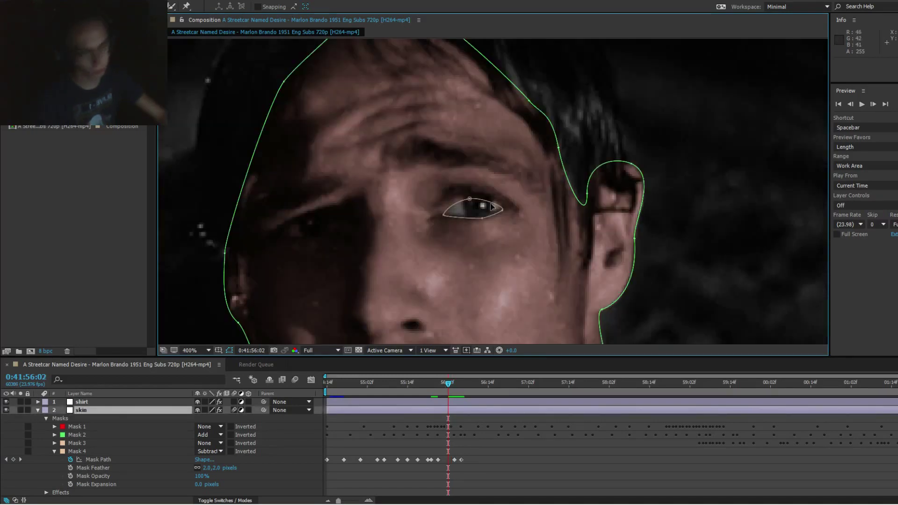
scroll(460, 201, "down", 2)
double_click(469, 200)
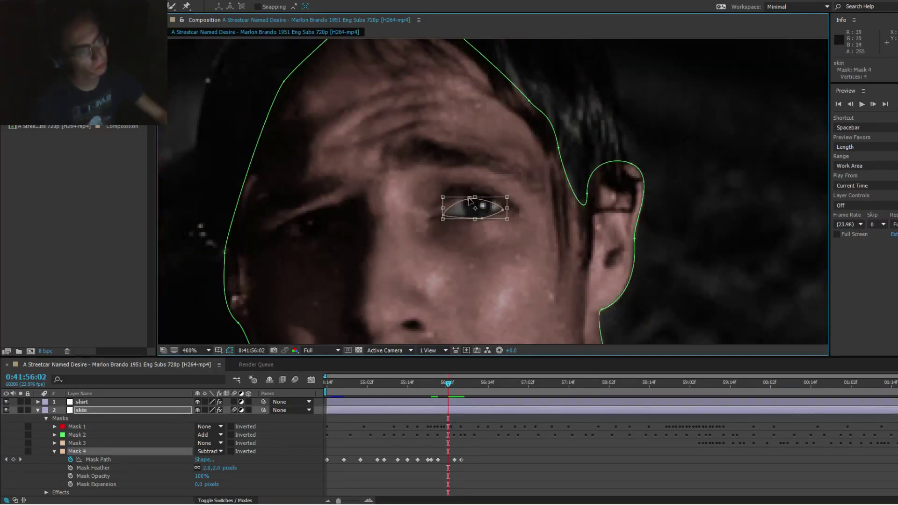
left_click_drag(470, 200, 468, 196)
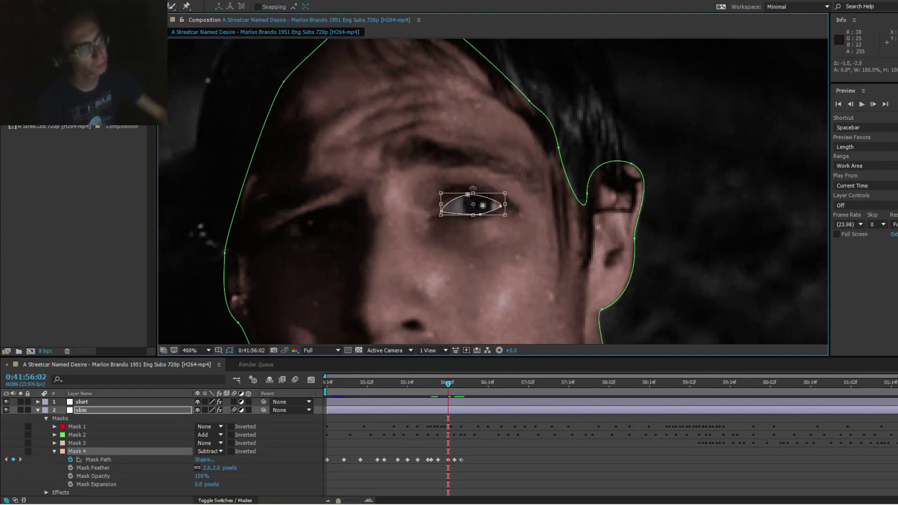
Step: Raise the preview exposure to +1.1 and pull Mask 4's inner-corner point outward to the eye corner at 0:41:56:02
left_click_drag(514, 348, 519, 348)
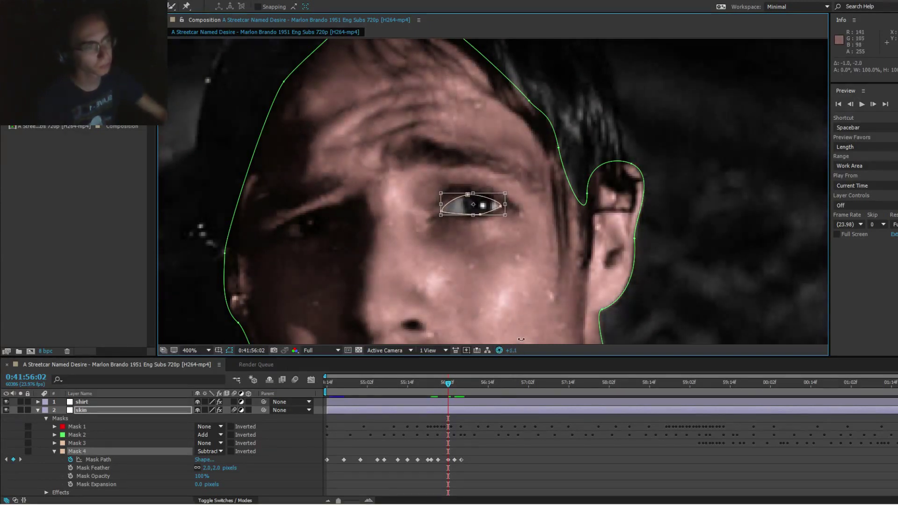
key("ctrl+shift+a")
left_click(475, 207)
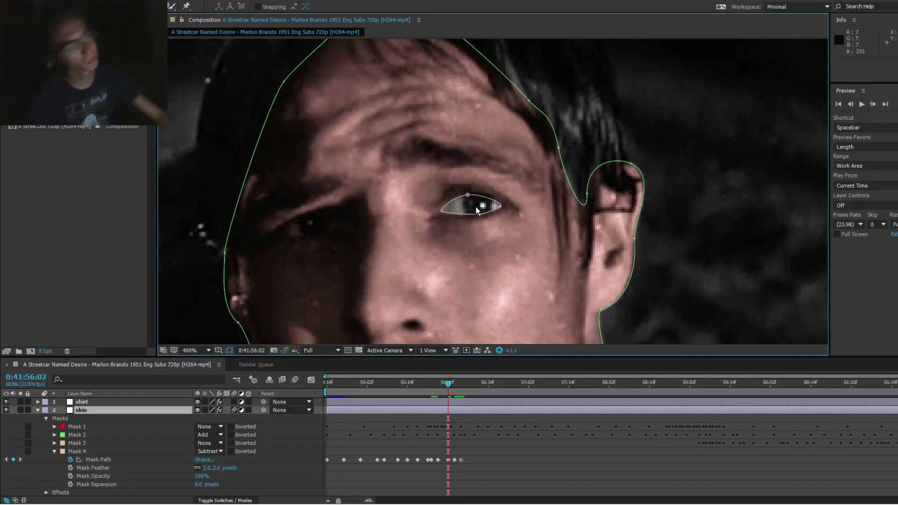
left_click(434, 212)
left_click_drag(435, 212, 435, 213)
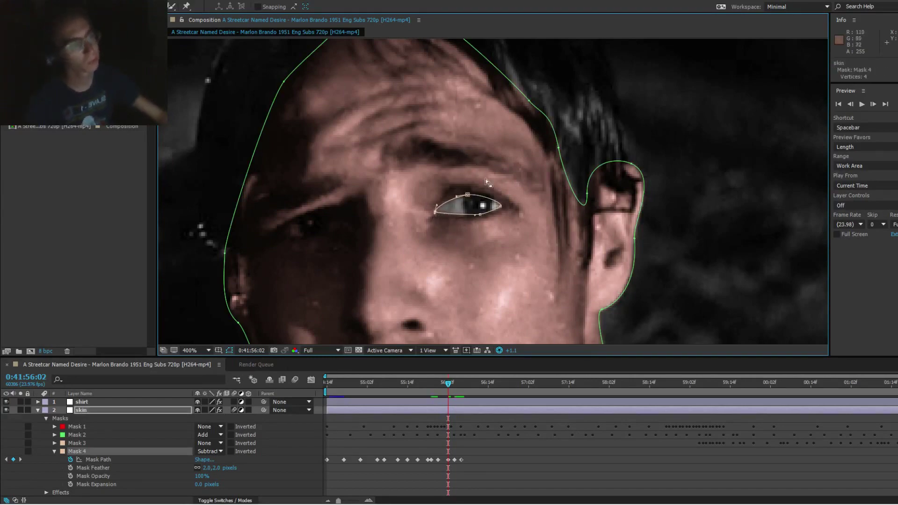
key("F2")
Step: Nudge Mask 4's lower point slightly along the lower eyelid at 0:41:56:02 and check the tint edge
left_click(455, 223)
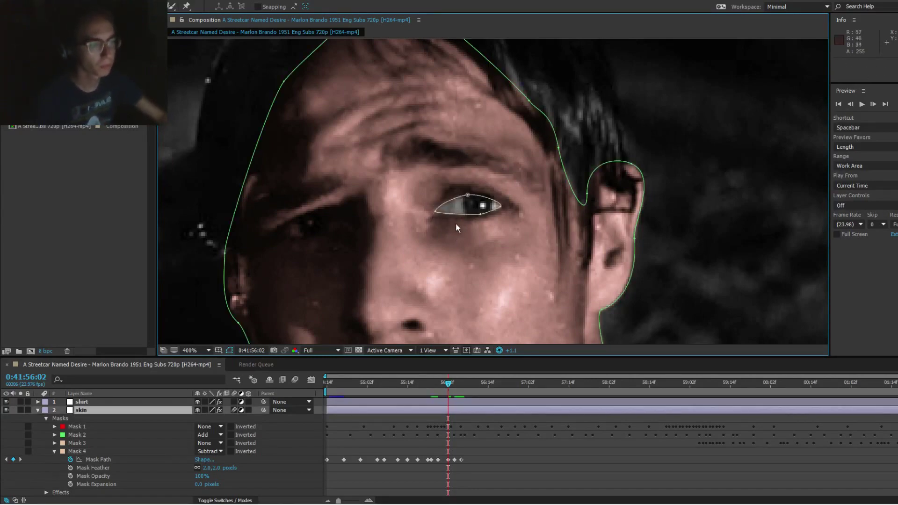
left_click(479, 216)
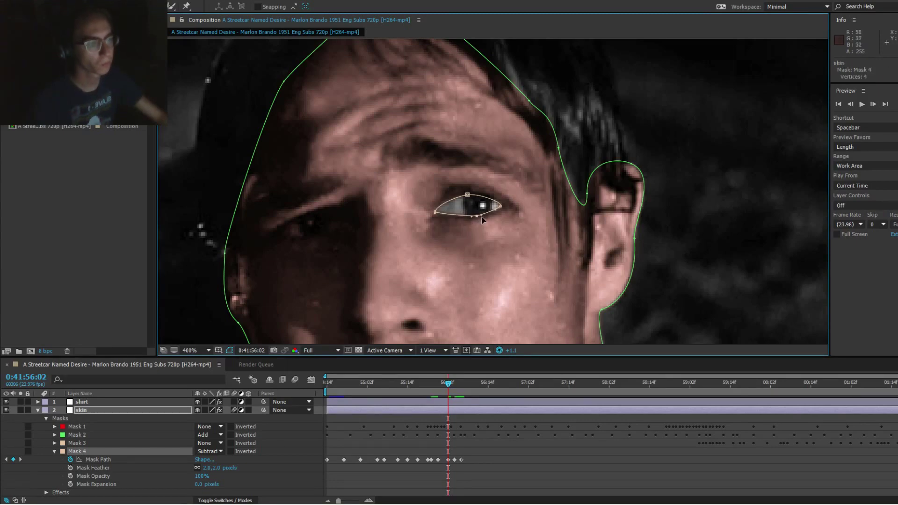
key("F2")
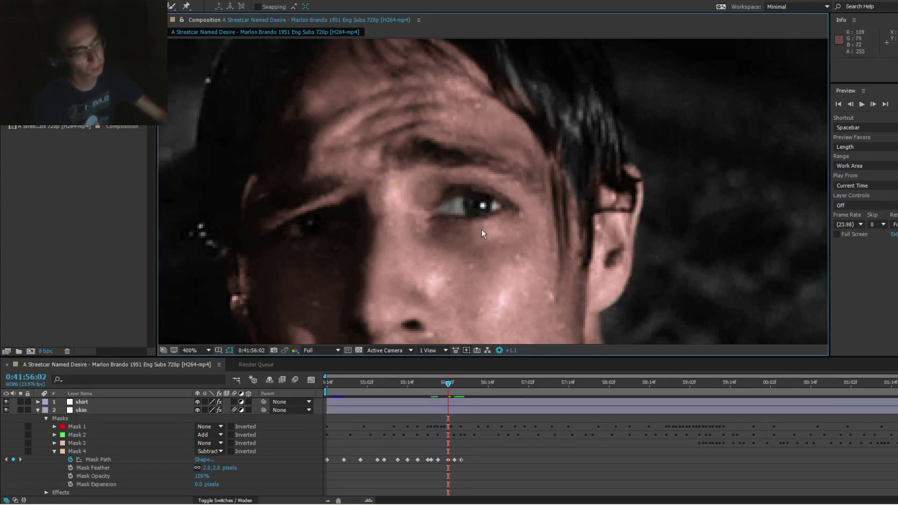
Step: At 0:41:56:04, pull Mask 4's inner-corner point outward to cover the inner corner of the eye
key("Page_Down")
key("Page_Down")
left_click(482, 217)
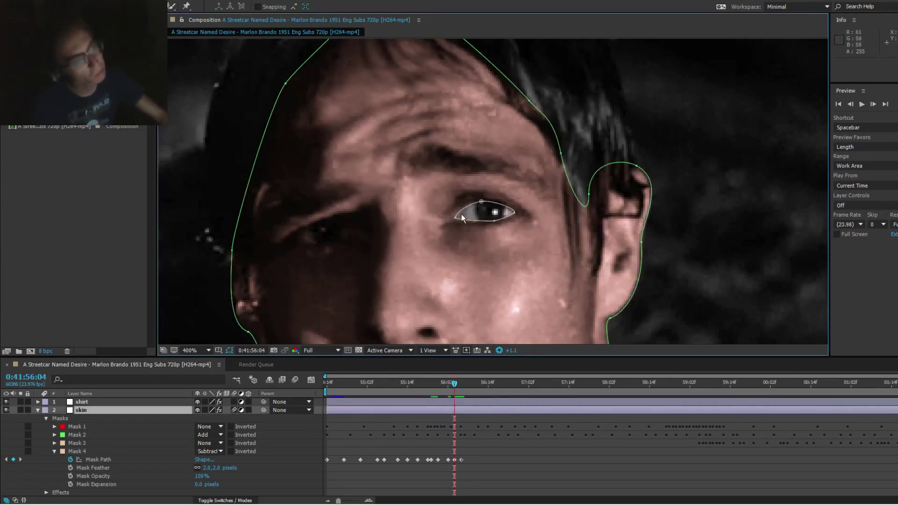
left_click(453, 217)
left_click_drag(449, 217, 451, 218)
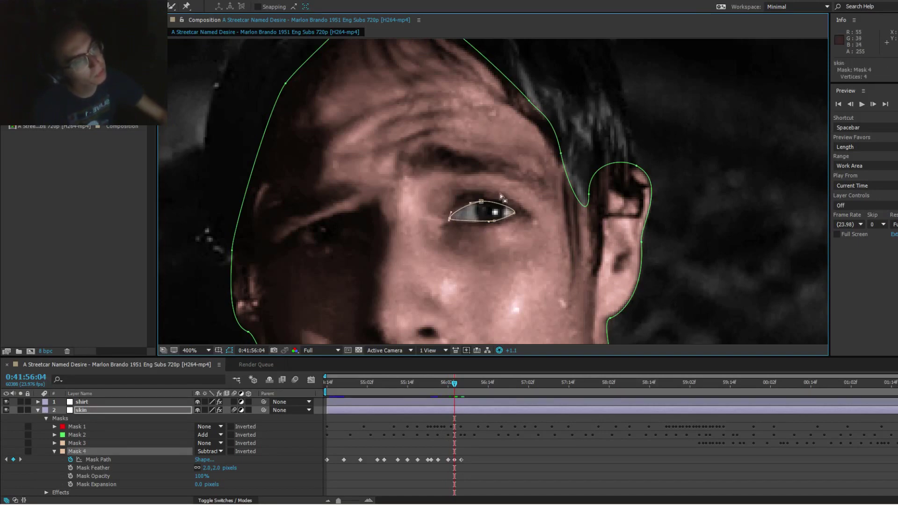
Step: Examine Mask 4's fit around the eye on the neighbouring frames, going back to 0:41:55:17
key("Page_Down")
key("Page_Down")
key("Page_Up")
key("Page_Up")
key("Page_Up")
key("Page_Up")
key("Page_Up")
key("Page_Up")
key("Page_Up")
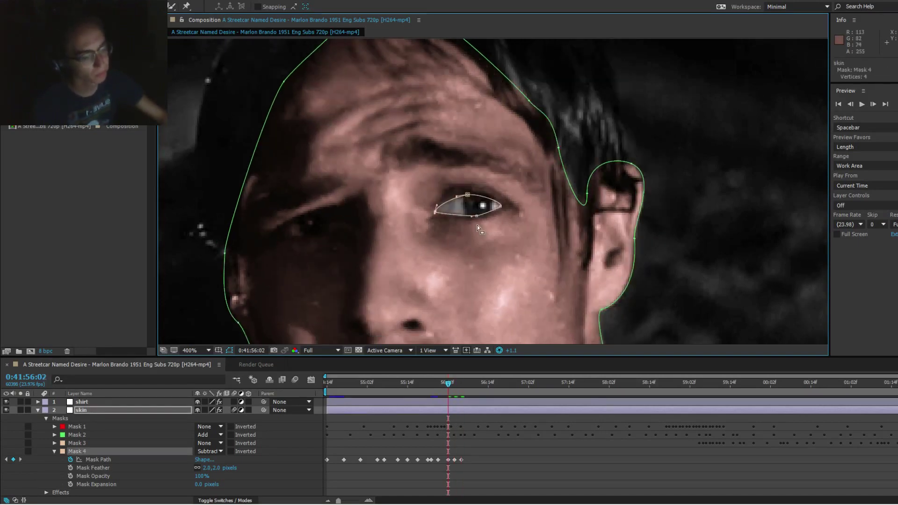
left_click_drag(424, 210, 450, 194)
key("Page_Up")
key("Page_Up")
key("Page_Up")
key("Page_Up")
key("Page_Up")
key("Page_Up")
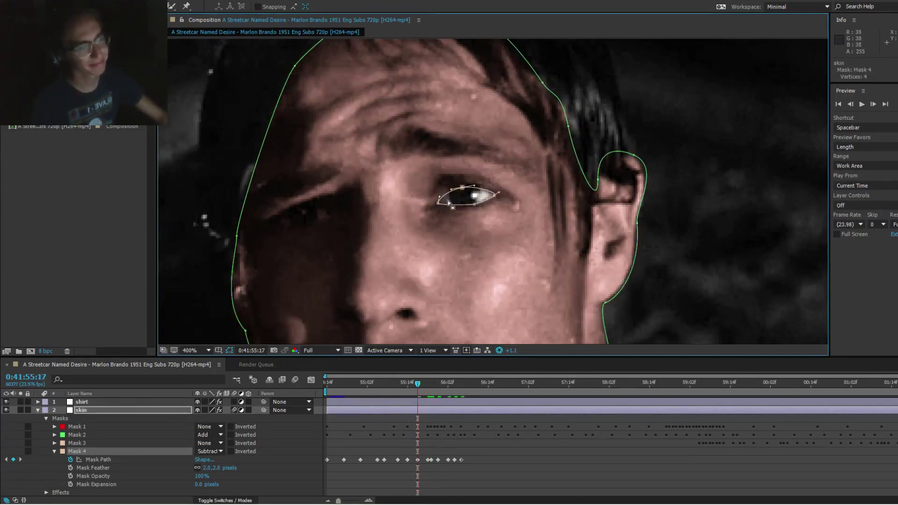
Step: At 0:41:55:17, nudge Mask 4's top point to follow the upper eyelid
key("F2")
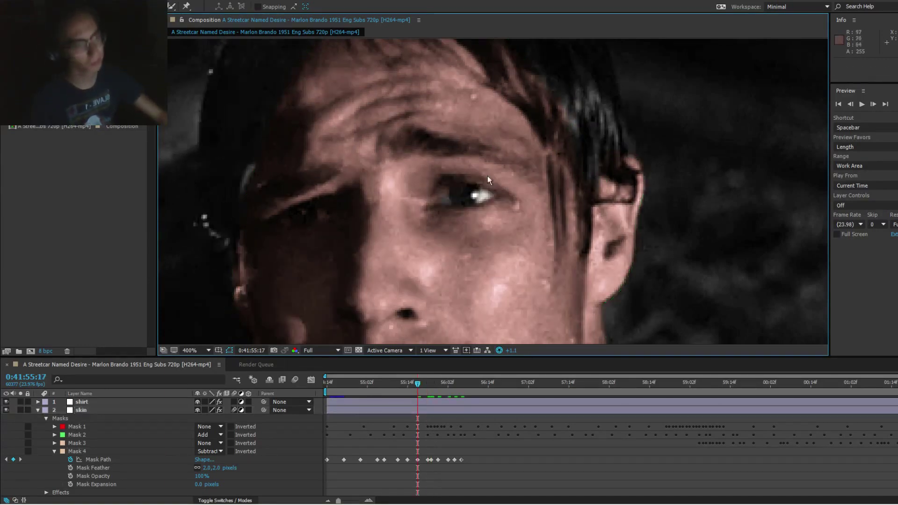
left_click(461, 201)
left_click(460, 188)
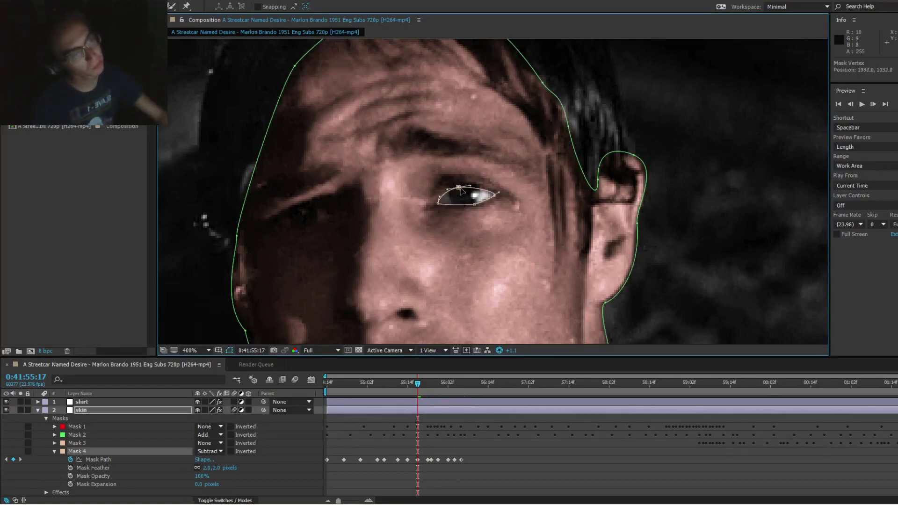
left_click_drag(460, 187, 460, 187)
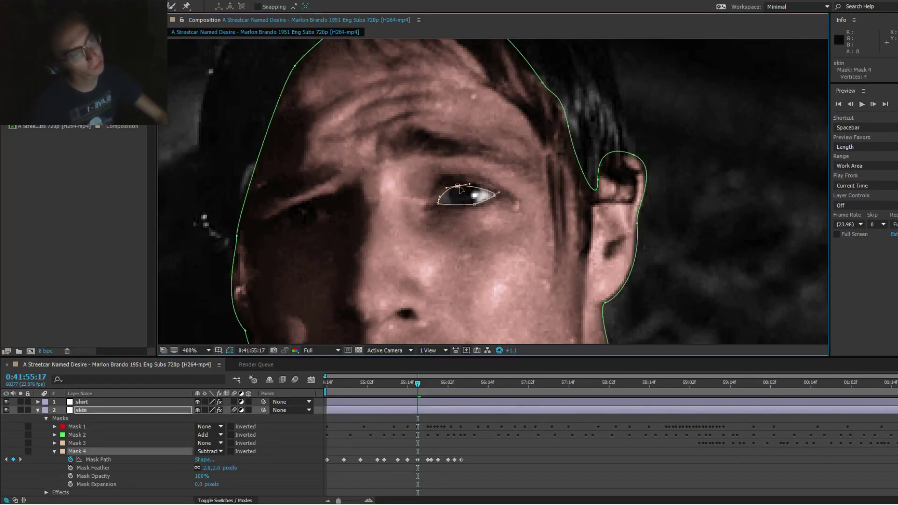
Step: Pull Mask 4's inner-corner point outward to the inner corner of the eye at 0:41:55:17
double_click(435, 206)
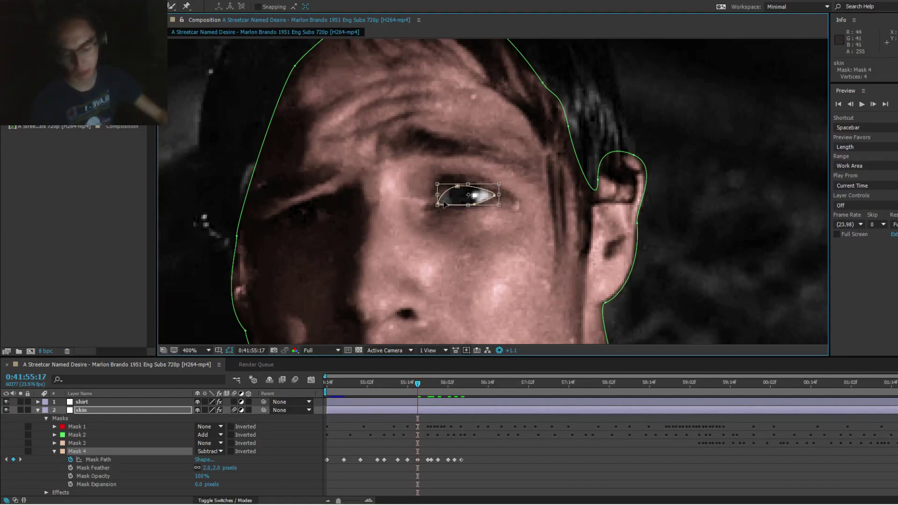
double_click(447, 197)
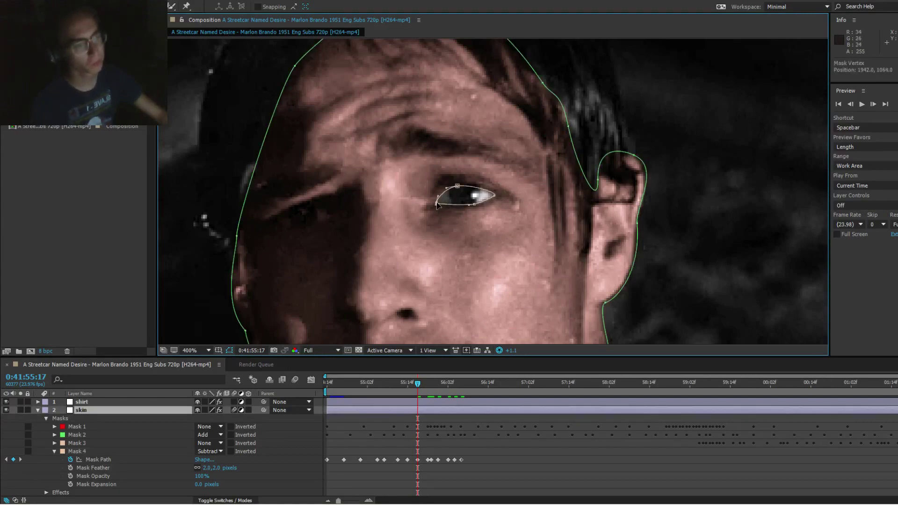
left_click(498, 99)
left_click(439, 201)
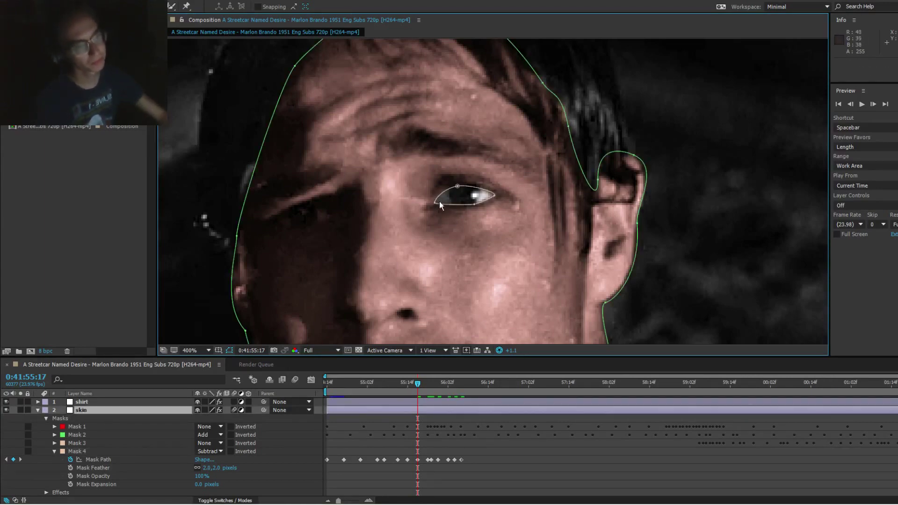
left_click_drag(435, 203, 431, 204)
left_click(480, 146)
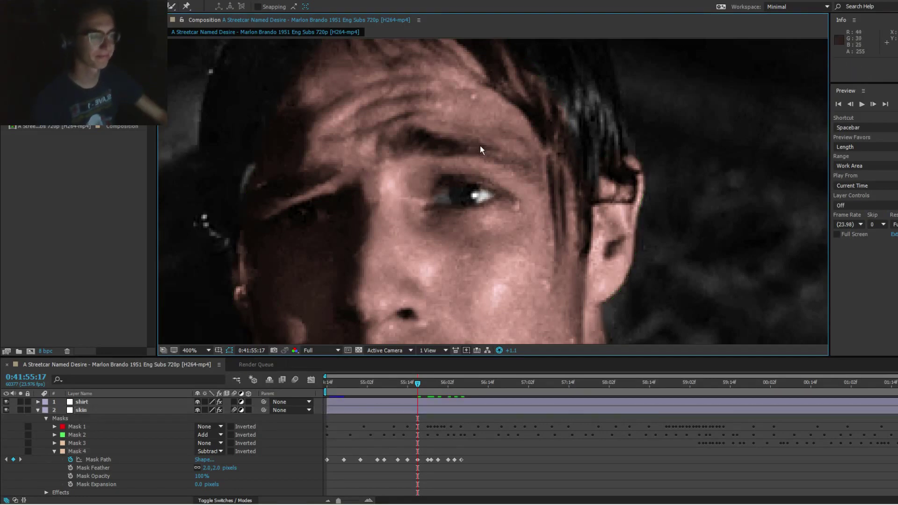
Step: Delete Mask 4's Mask Path keyframe at 0:41:55:20
key("Page_Down")
key("Page_Down")
key("Page_Down")
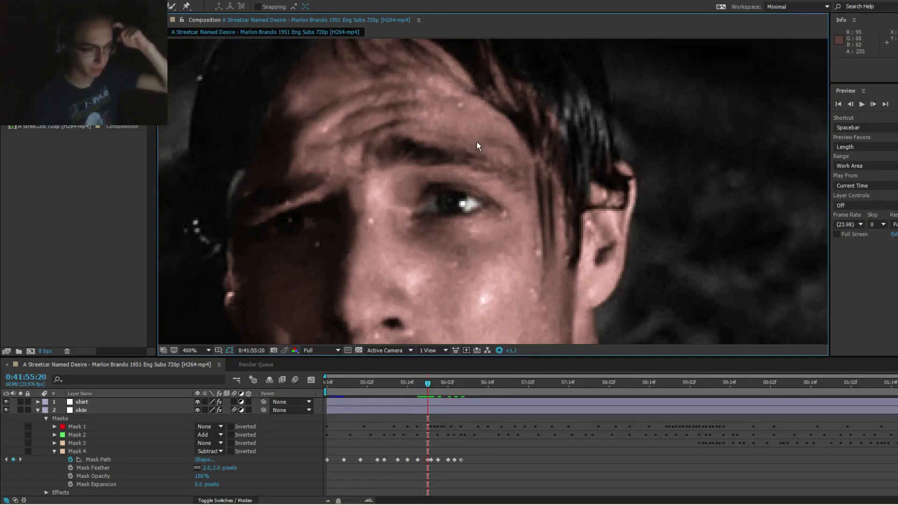
key("Page_Down")
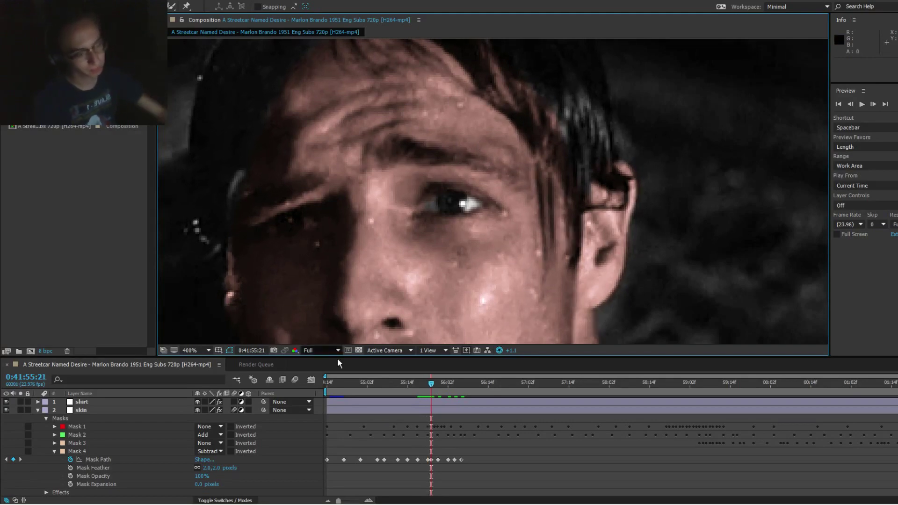
left_click(429, 460)
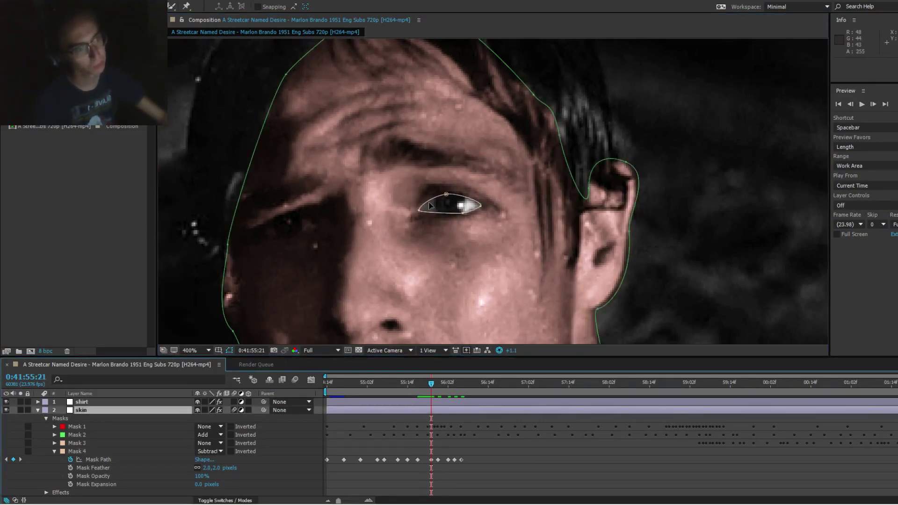
Step: Examine Mask 4's eye cutout on the frames from 0:41:55:20 back to 0:41:54:23, close up and at 200% zoom
key("Page_Up")
key("Page_Up")
key("Page_Up")
key("Page_Up")
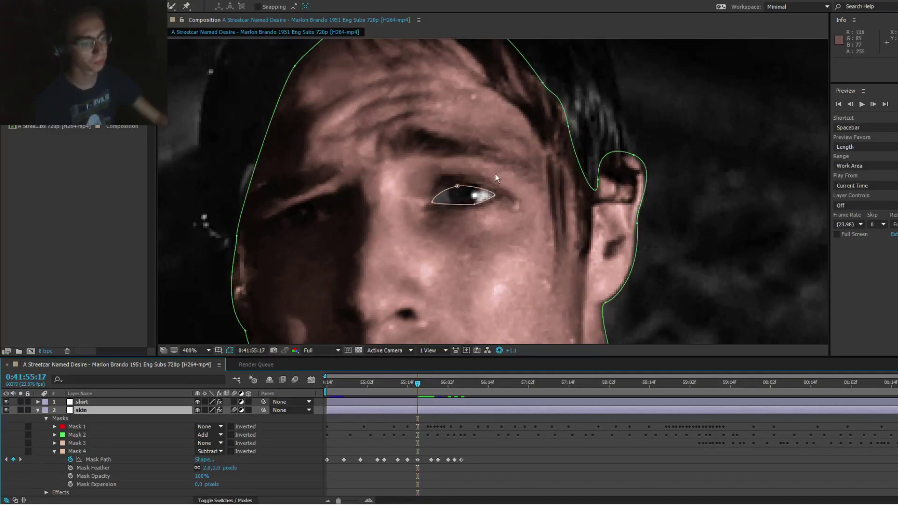
key("F2")
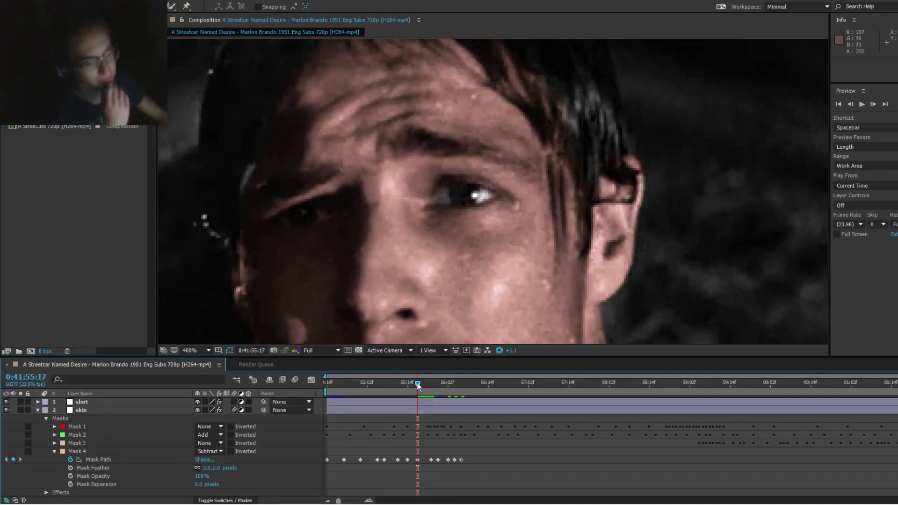
left_click_drag(418, 383, 398, 389)
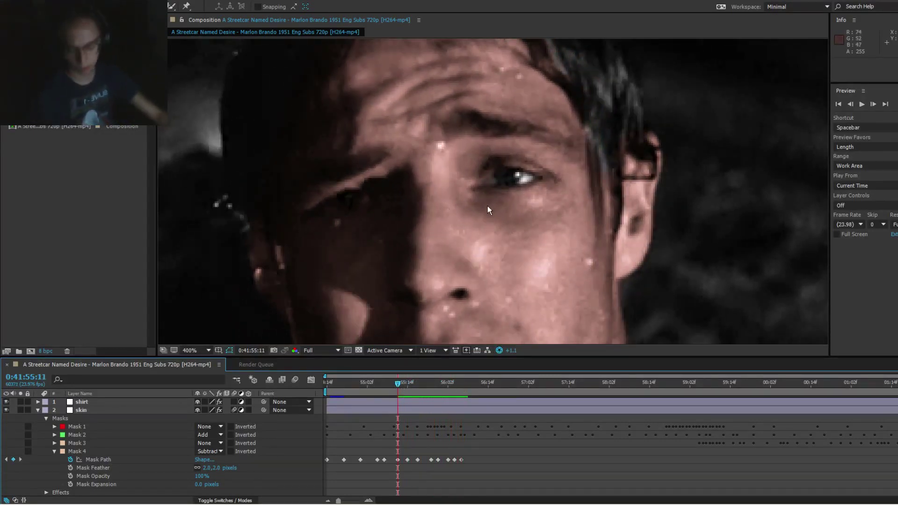
scroll(489, 206, "down", 2)
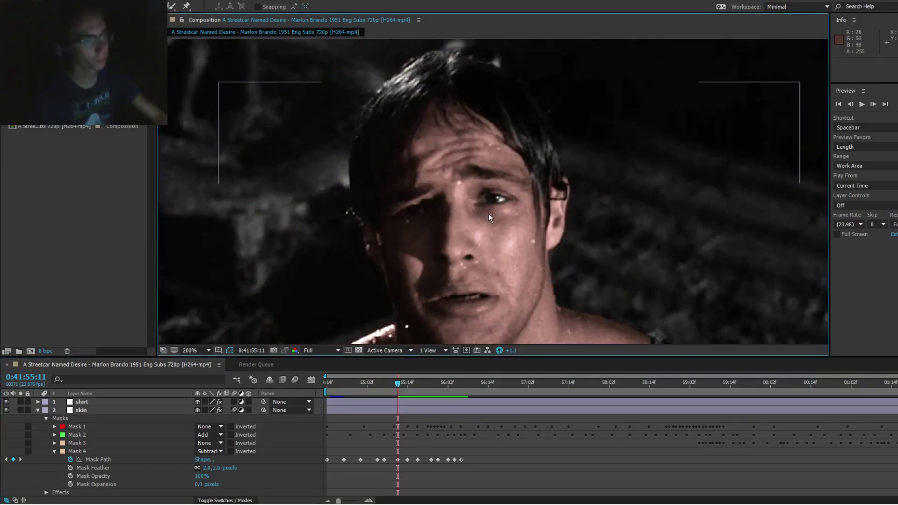
key("Page_Up")
key("Page_Up")
key("Page_Up")
key("Page_Up")
key("Page_Up")
key("Page_Up")
key("Page_Up")
key("Page_Up")
key("Page_Up")
key("Page_Up")
key("Page_Up")
key("Page_Up")
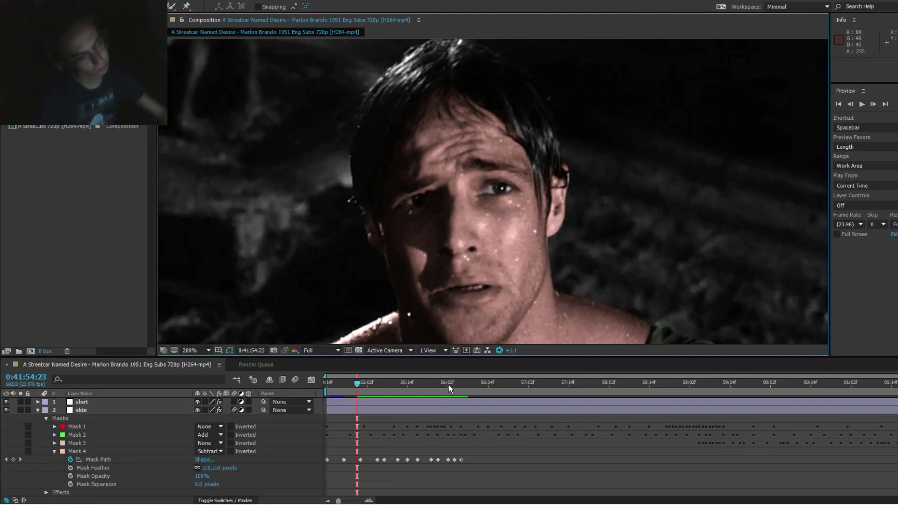
Step: At 0:41:56:11, keyframe Mask 4 by moving the whole mask outward to cover the open eye
left_click_drag(448, 384, 462, 380)
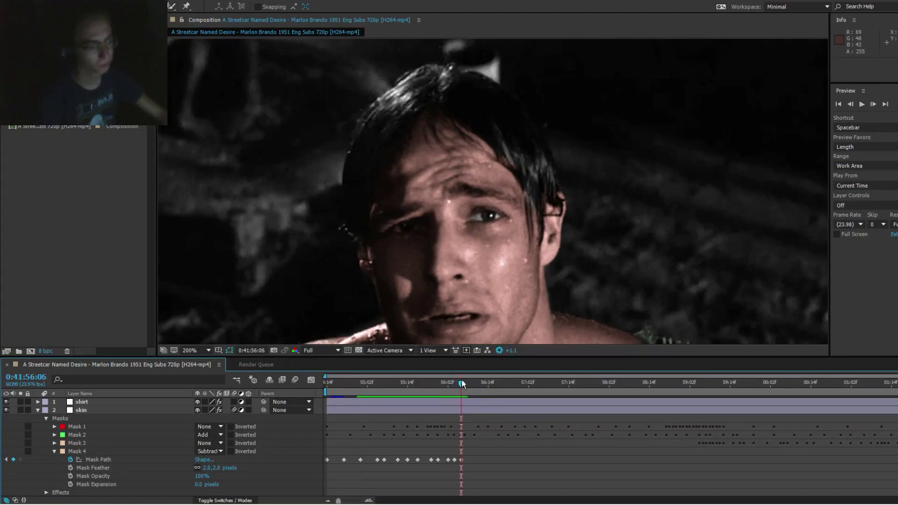
key("Page_Down")
key("Page_Down")
key("Page_Down")
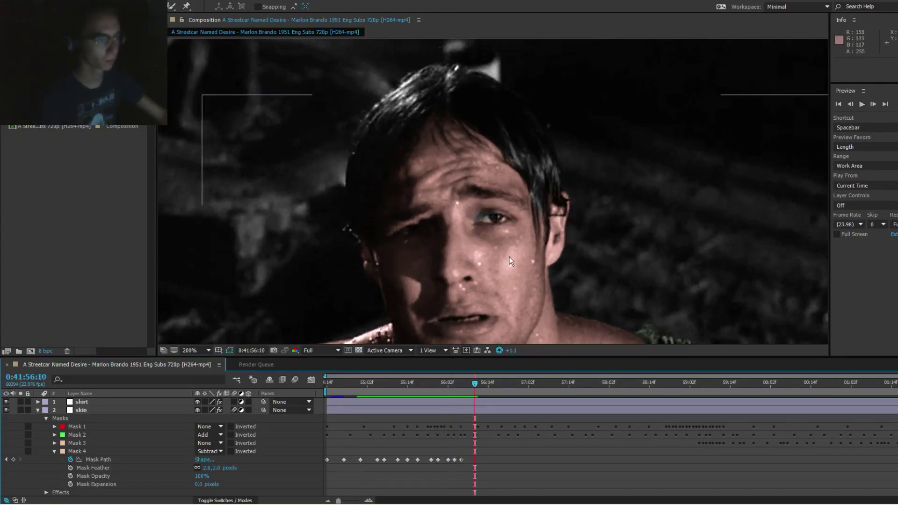
key("Page_Up")
key("Page_Up")
key("Page_Up")
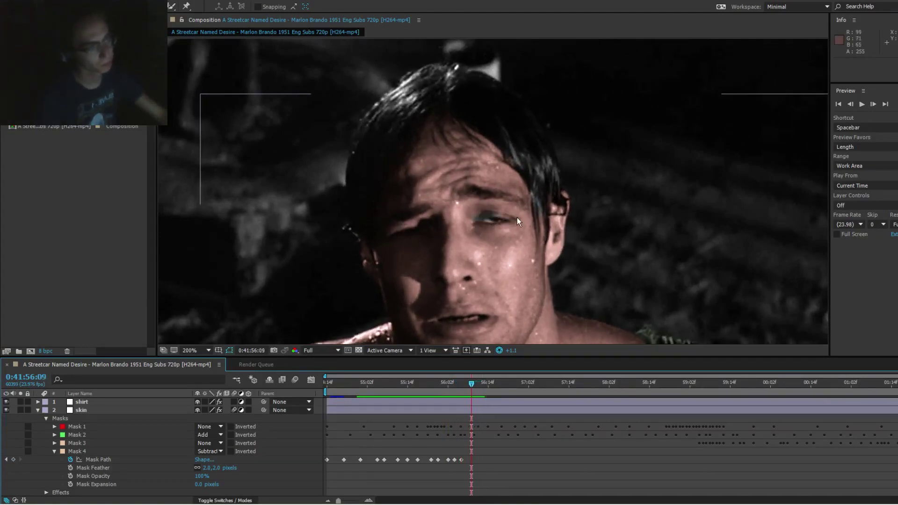
key("Page_Down")
key("Page_Down")
left_click(500, 227)
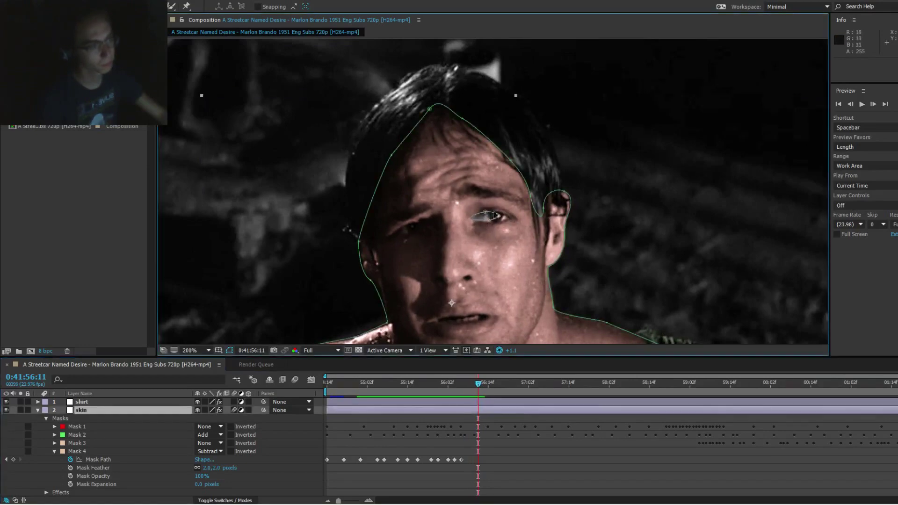
scroll(512, 204, "up", 2)
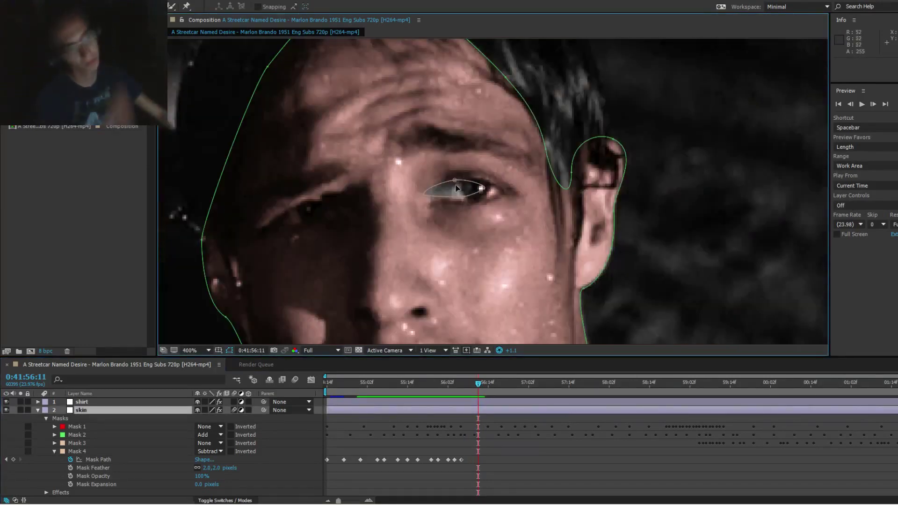
left_click(456, 182)
double_click(456, 181)
left_click_drag(472, 188, 438, 197)
key("F2")
left_click(474, 192)
key("F2")
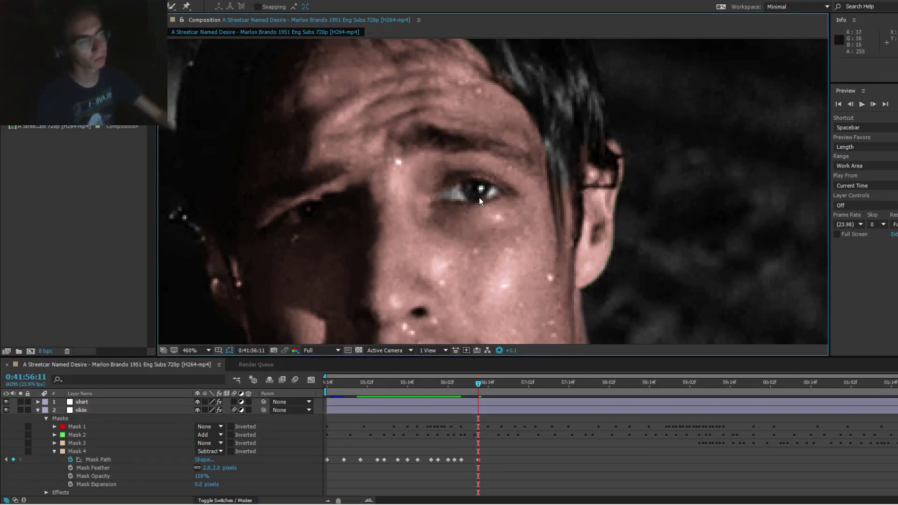
Step: Nudge Mask 4's lower point slightly along the lower eyelid at 0:41:56:11 and check the tint edge
left_click(482, 194)
left_click_drag(480, 201, 480, 202)
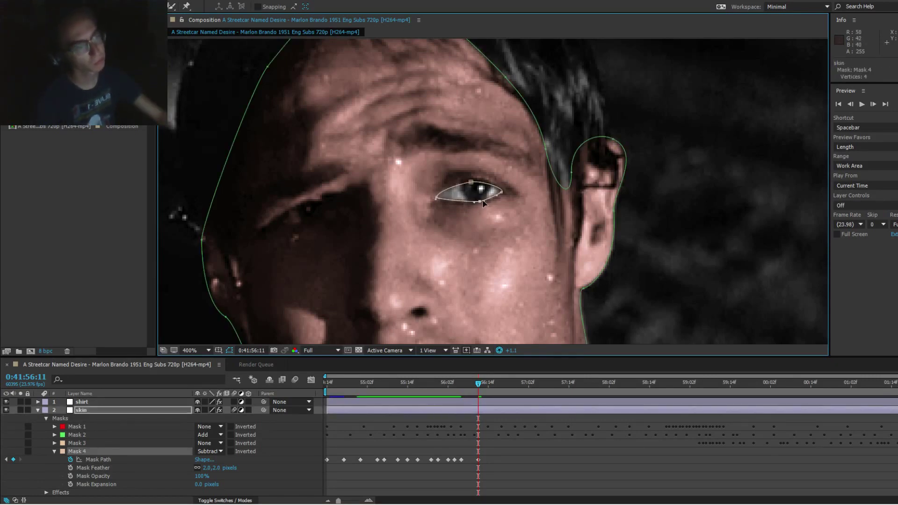
key("F2")
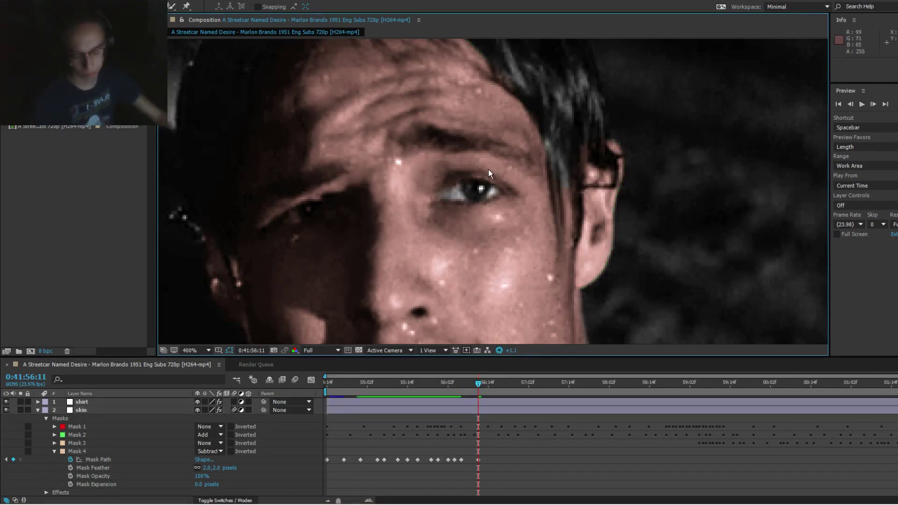
scroll(491, 169, "down", 2)
scroll(488, 167, "up", 2)
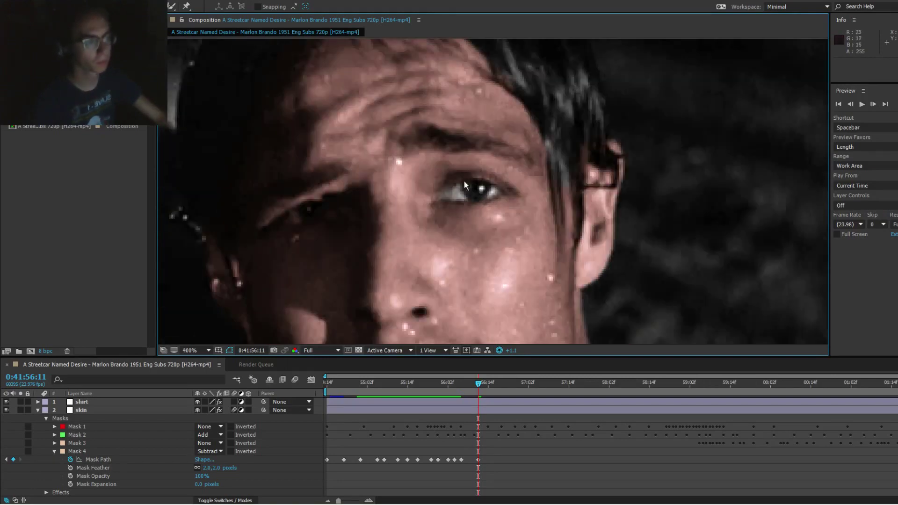
Step: Pull Mask 4's inner-corner point slightly inward toward the iris at 0:41:56:11
left_click(454, 195)
left_click(439, 199)
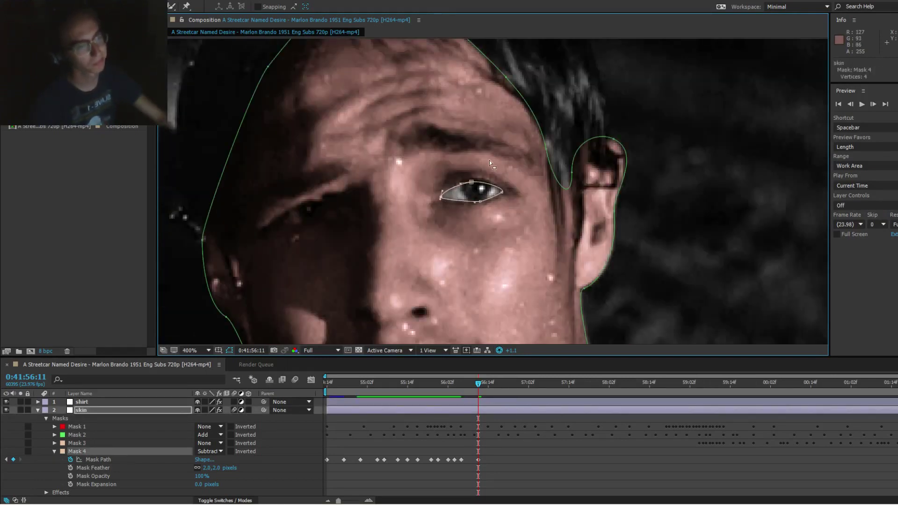
key("F2")
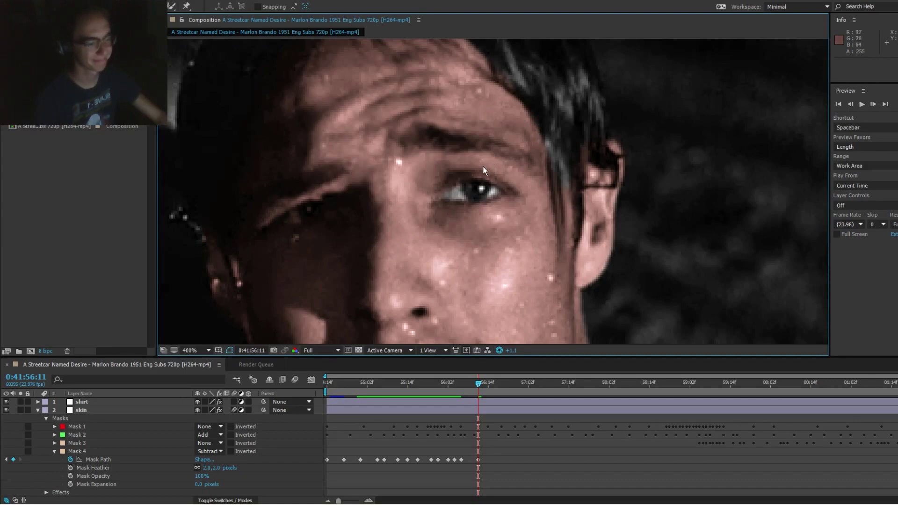
Step: At 0:41:56:16, keyframe Mask 4 by moving the whole mask toward the nose to line up with the eye
key("Page_Down")
key("Page_Down")
key("Page_Down")
key("Page_Down")
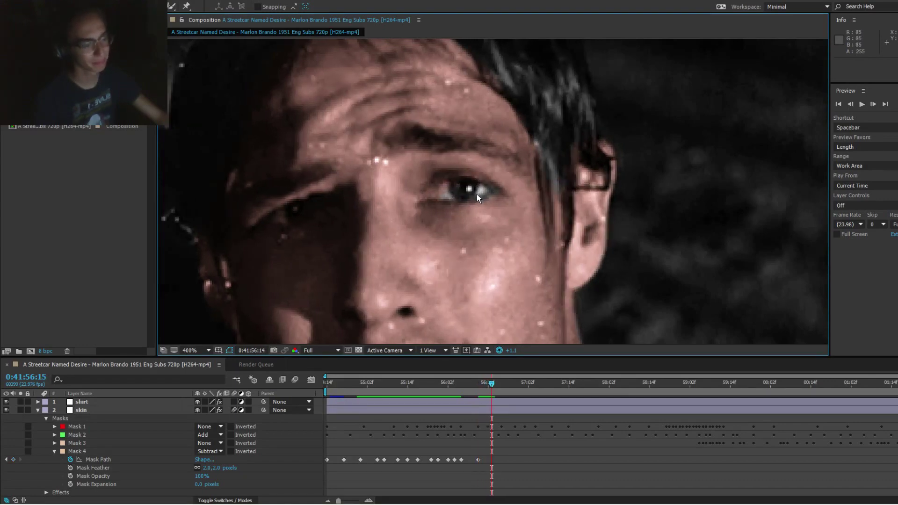
key("Page_Up")
key("Page_Up")
key("Page_Down")
key("Page_Down")
key("Page_Down")
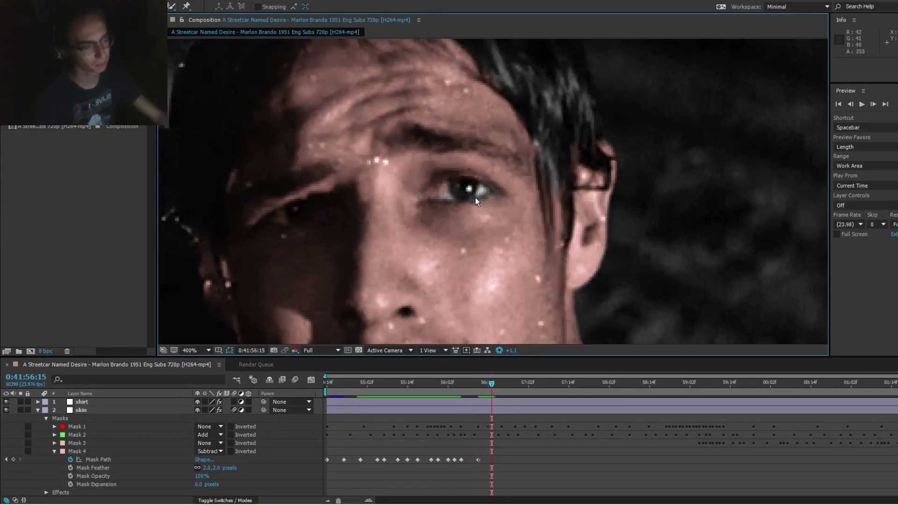
left_click(473, 191)
left_click(472, 182)
double_click(473, 184)
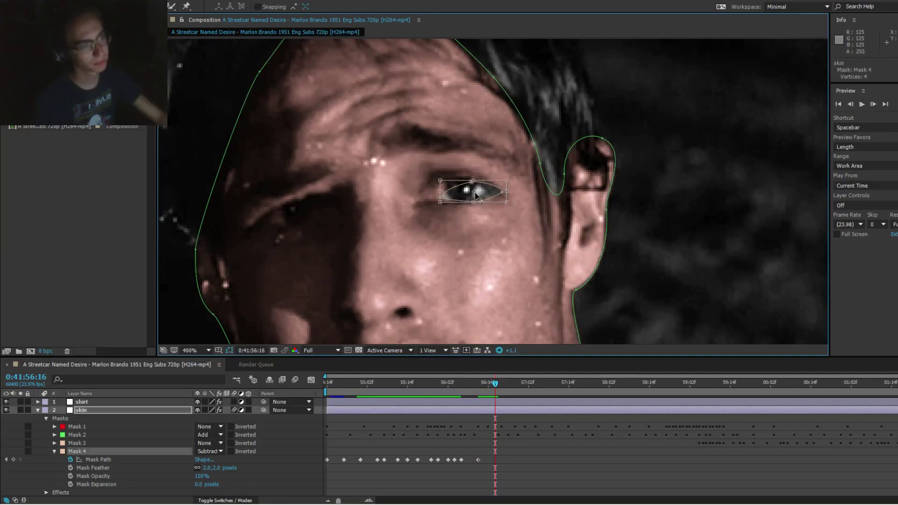
left_click_drag(477, 196, 478, 193)
key("ctrl+z")
key("F2")
left_click(476, 190)
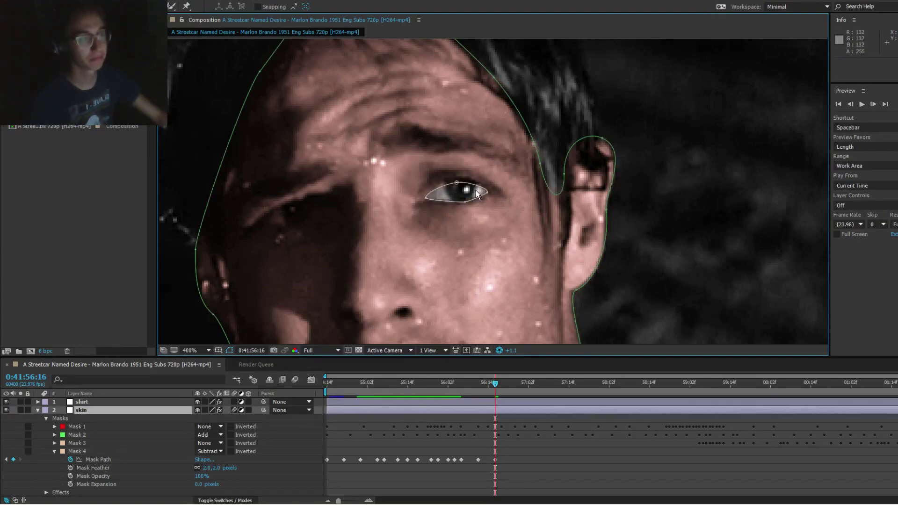
Step: Raise Mask 4's top point to the upper eyelid and pull its inner-corner point outward at 0:41:56:16
left_click(457, 187)
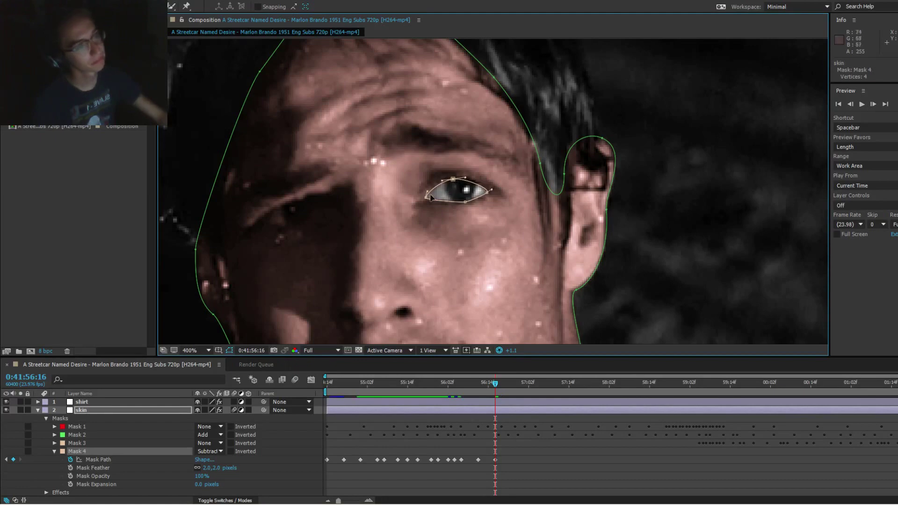
left_click_drag(424, 198, 422, 197)
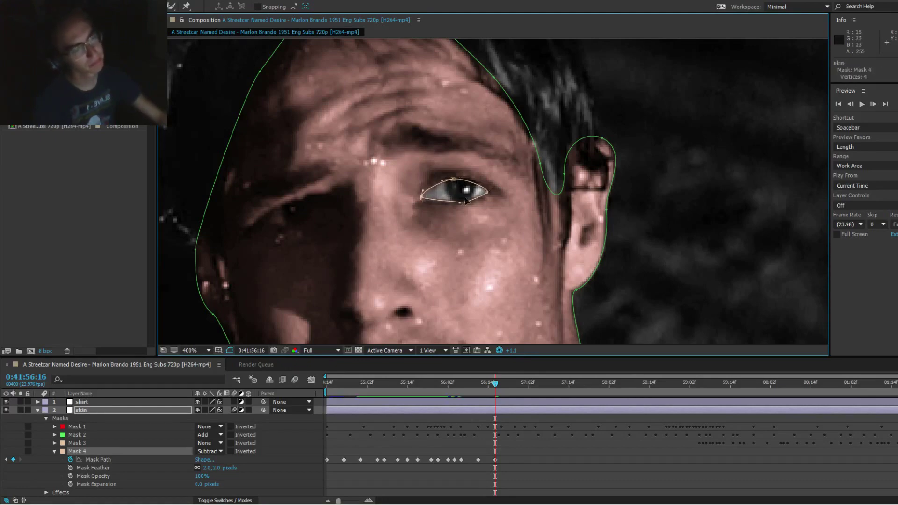
key("ctrl+shift+a")
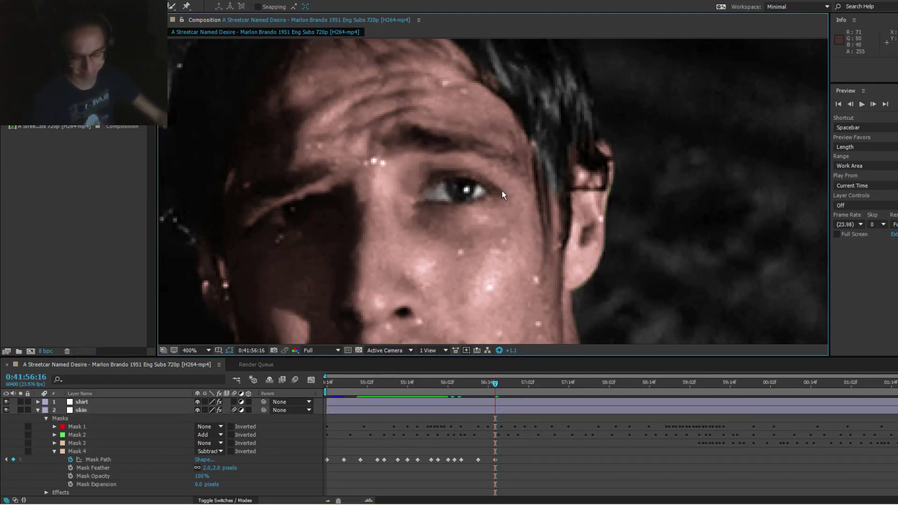
scroll(502, 191, "down", 2)
scroll(504, 186, "up", 2)
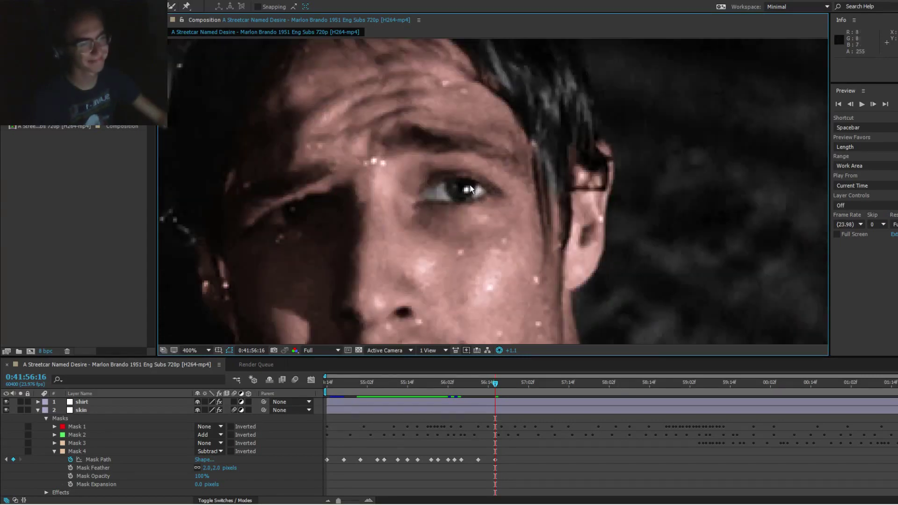
Step: At 0:41:56:21, keyframe Mask 4 by moving the whole mask up and toward the nose to line up with the eye
key("Page_Down")
key("Page_Down")
key("Page_Down")
key("Page_Down")
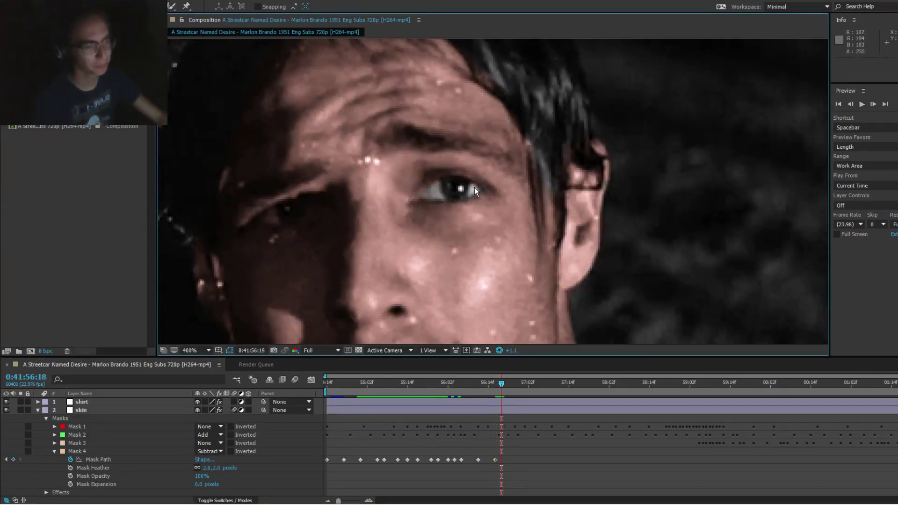
key("Page_Down")
left_click(458, 192)
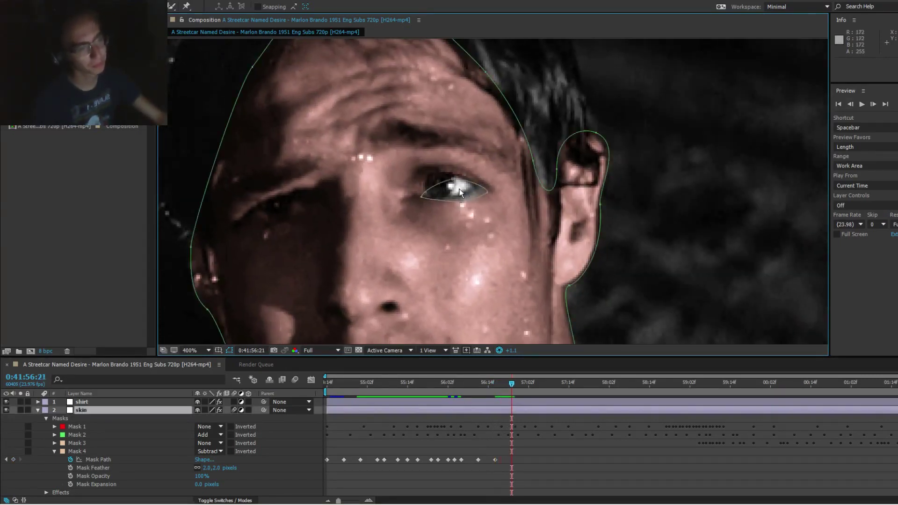
double_click(452, 179)
left_click_drag(466, 189, 448, 199)
key("F2")
Step: Nudge Mask 4's inner-corner point into the corner of the eye at 0:41:56:21 and check the tint edge
left_click(458, 201)
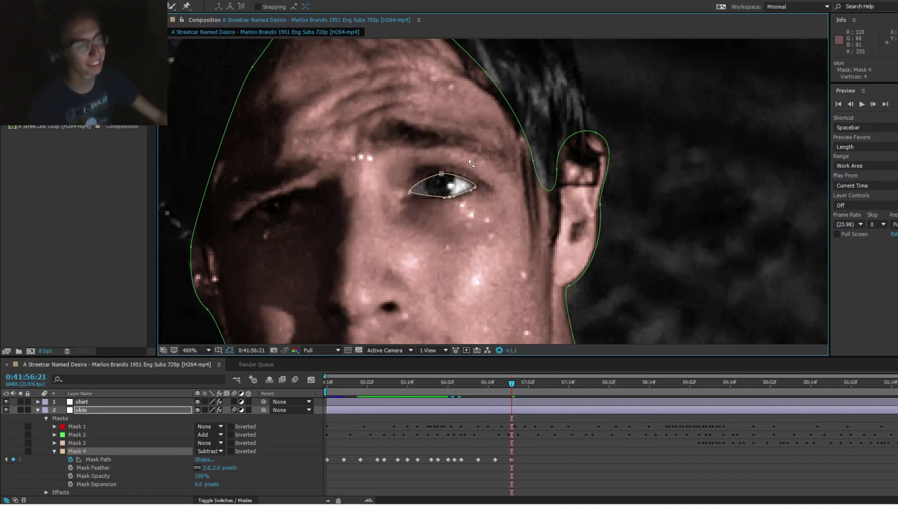
key("F2")
key("comma")
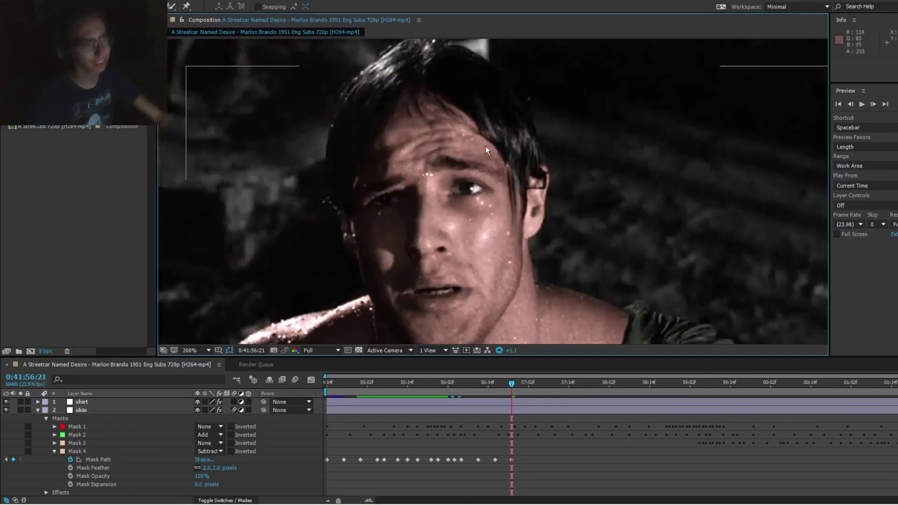
key("period")
left_click(422, 191)
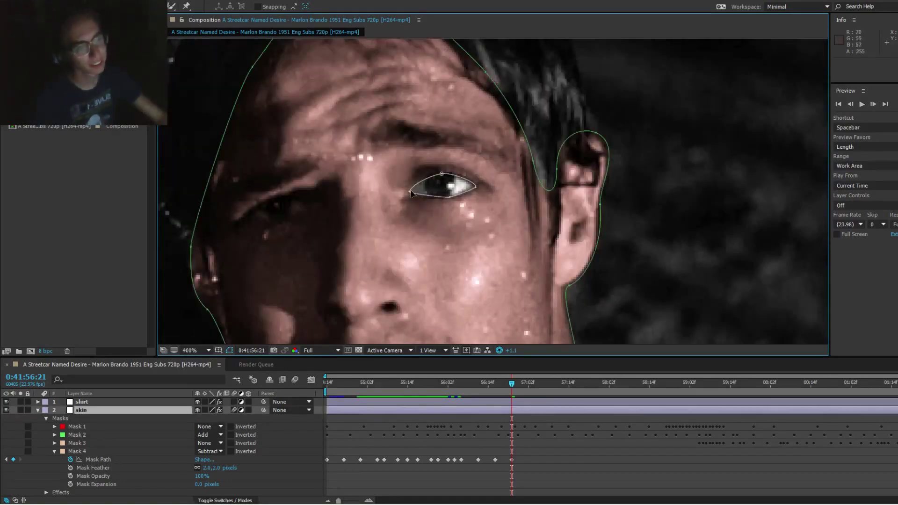
left_click(412, 196)
key("F2")
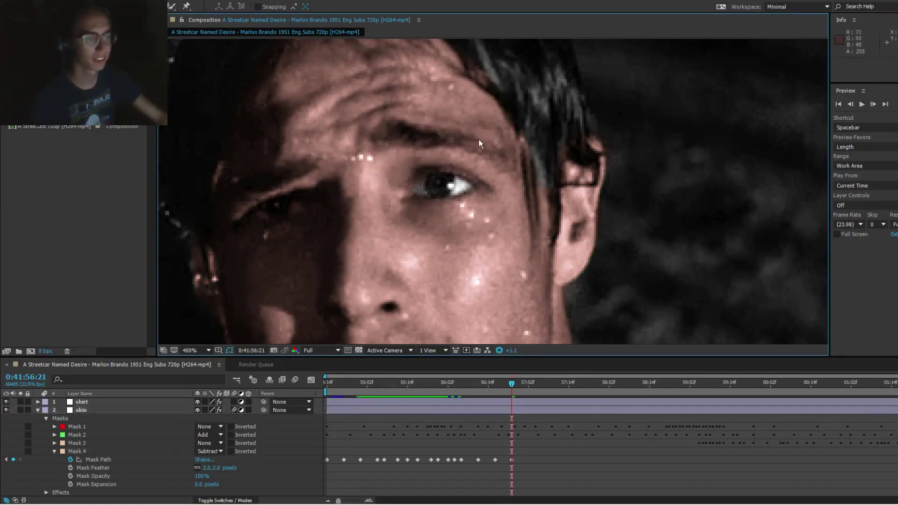
Step: At 0:41:57:01, keyframe Mask 4 by moving the whole mask slightly up and toward the nose over the eye
key("Page_Down")
key("Page_Down")
key("Page_Down")
key("Page_Down")
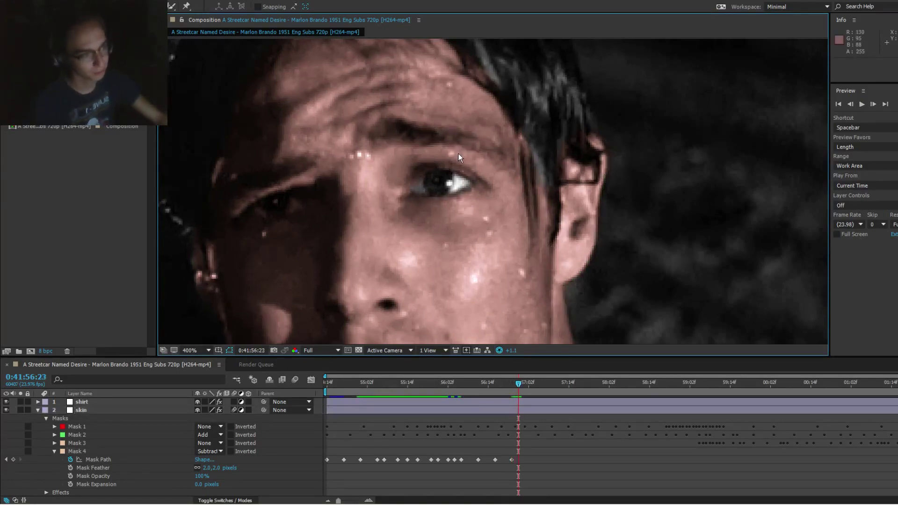
key("Page_Up")
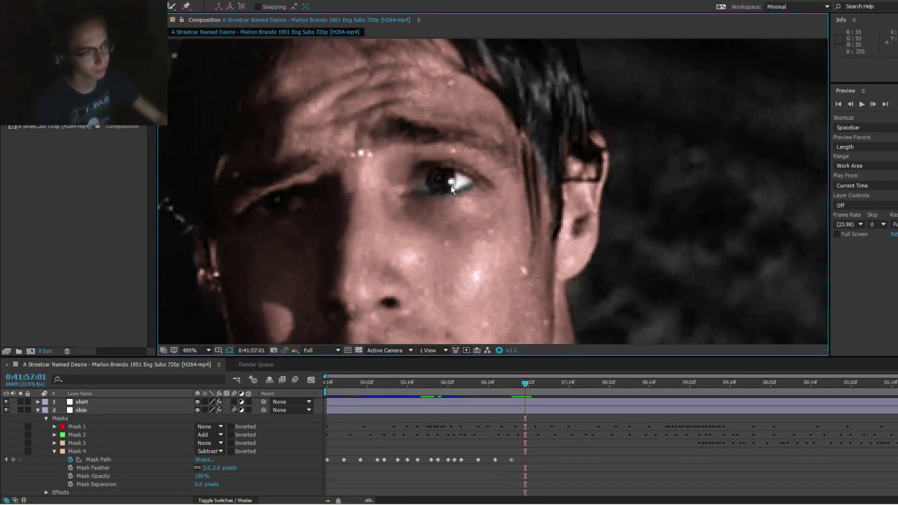
left_click(451, 183)
left_click(441, 174)
double_click(442, 174)
left_click_drag(447, 187, 445, 183)
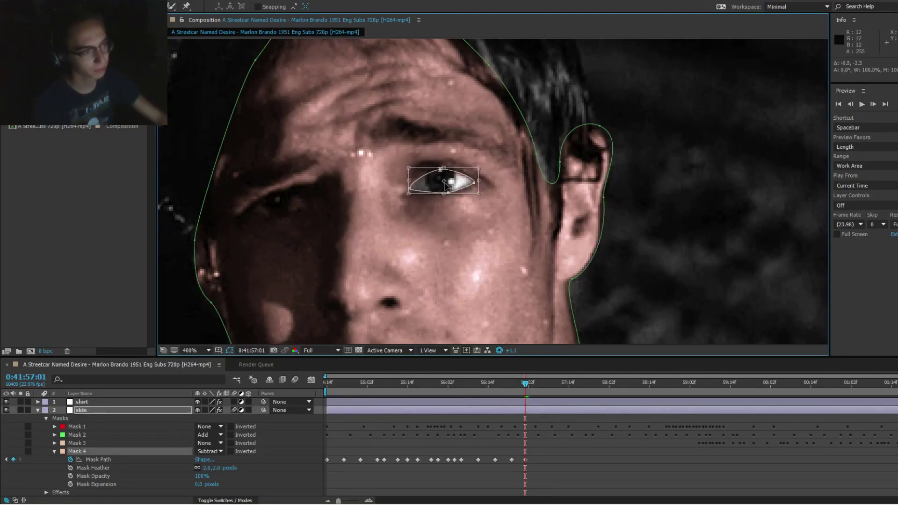
key("F2")
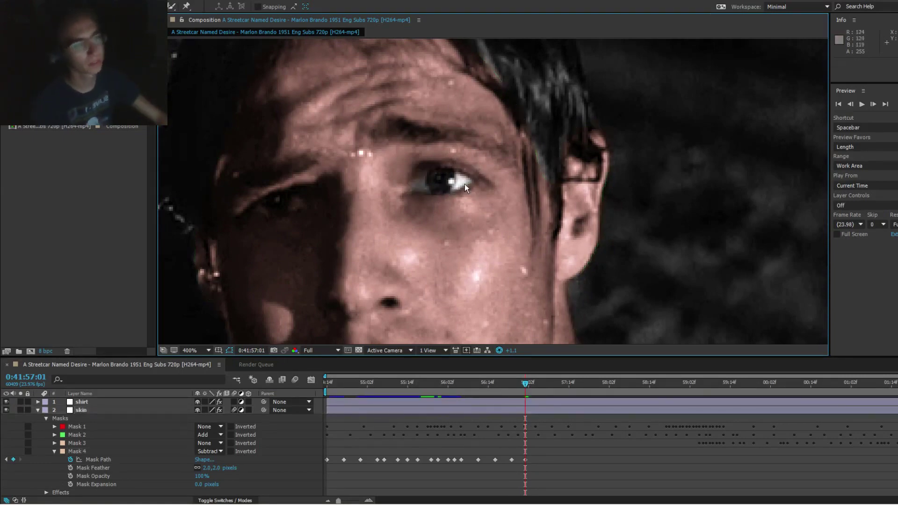
Step: At 0:41:56:23, keyframe Mask 4 by shifting the whole mask slightly toward the nose
key("Page_Up")
key("Page_Up")
key("Page_Up")
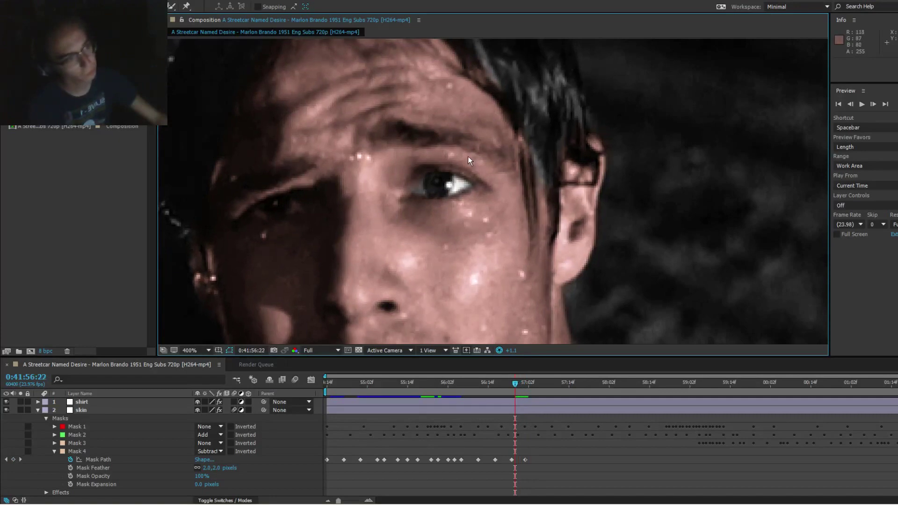
key("Page_Down")
left_click(447, 197)
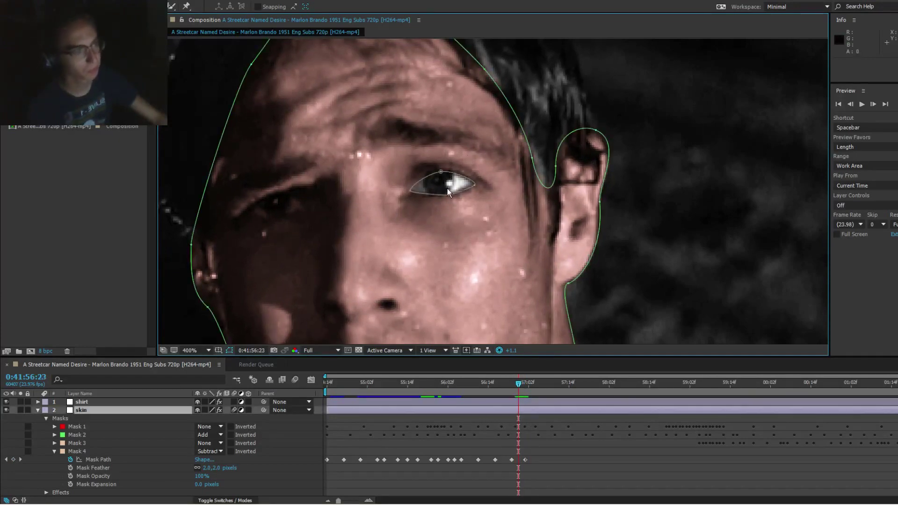
double_click(440, 171)
left_click_drag(454, 181, 453, 181)
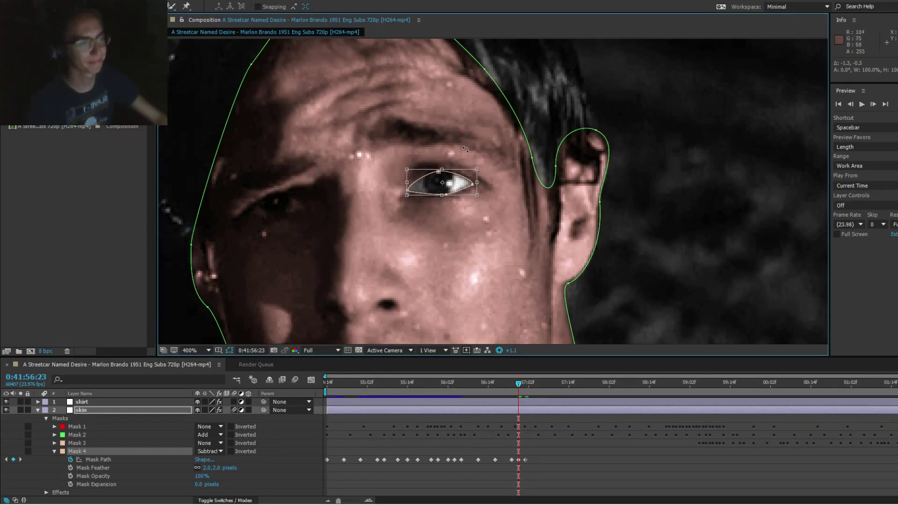
key("F2")
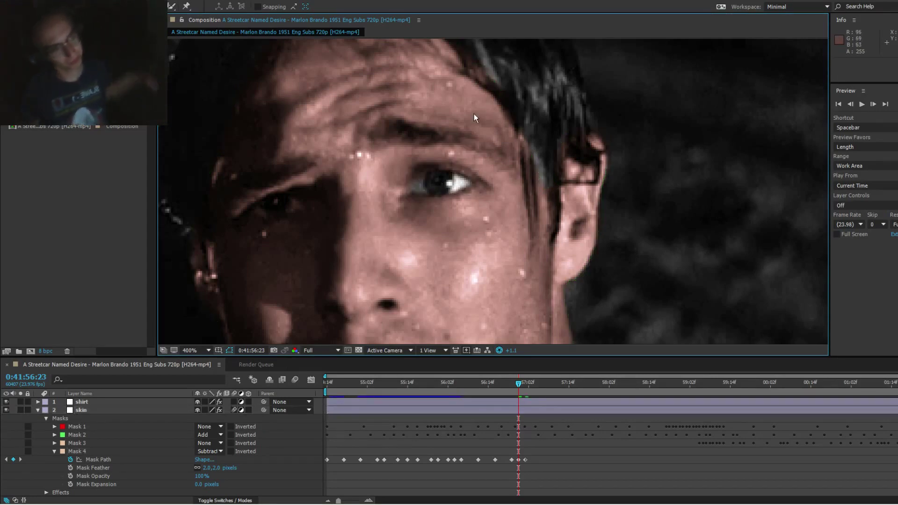
Step: Fine-tune Mask 4's inner-corner point at the corner of the eye at 0:41:56:23
scroll(462, 204, "down", 4)
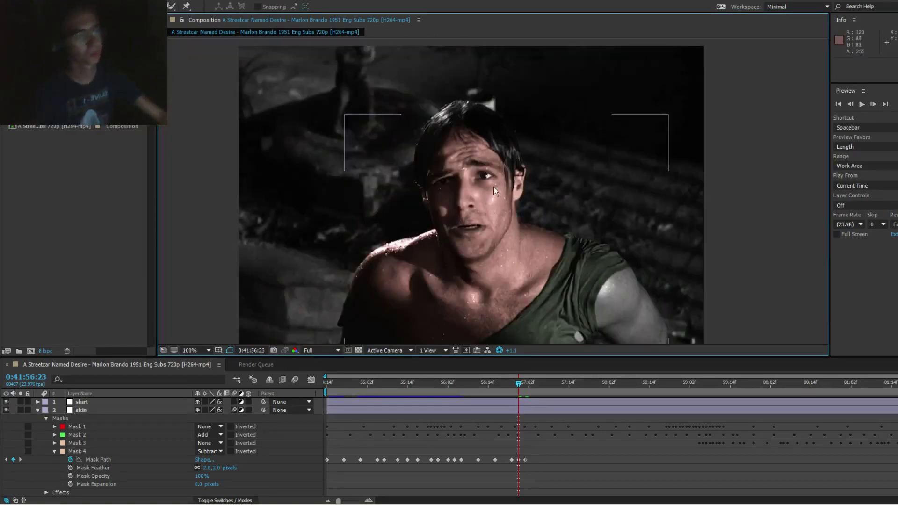
scroll(483, 190, "up", 4)
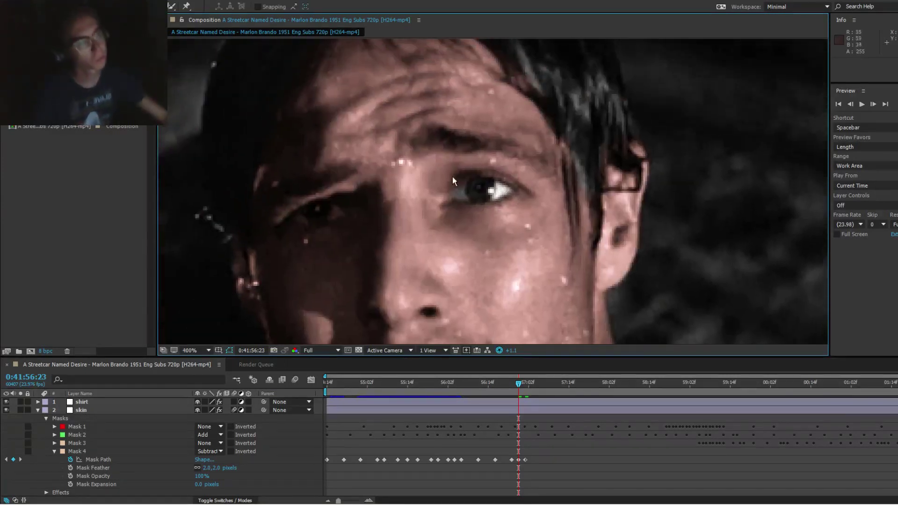
left_click(461, 195)
left_click(452, 200)
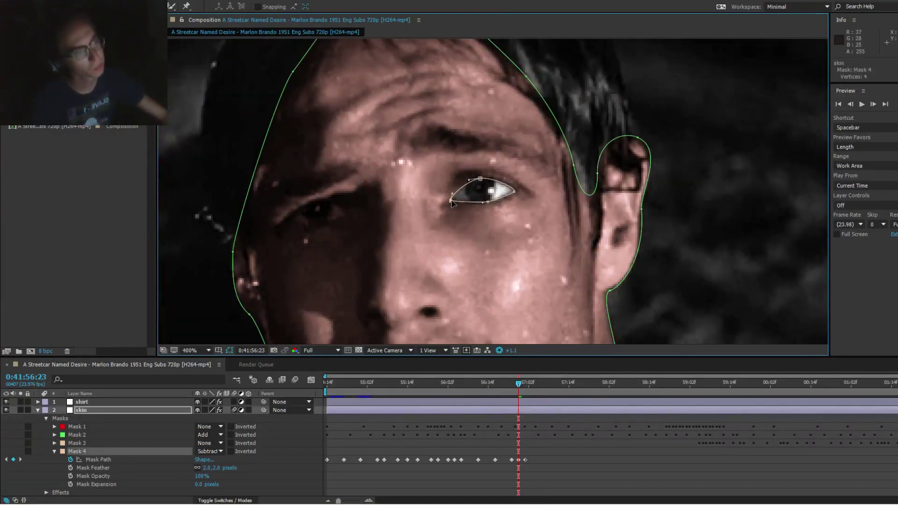
left_click(494, 139)
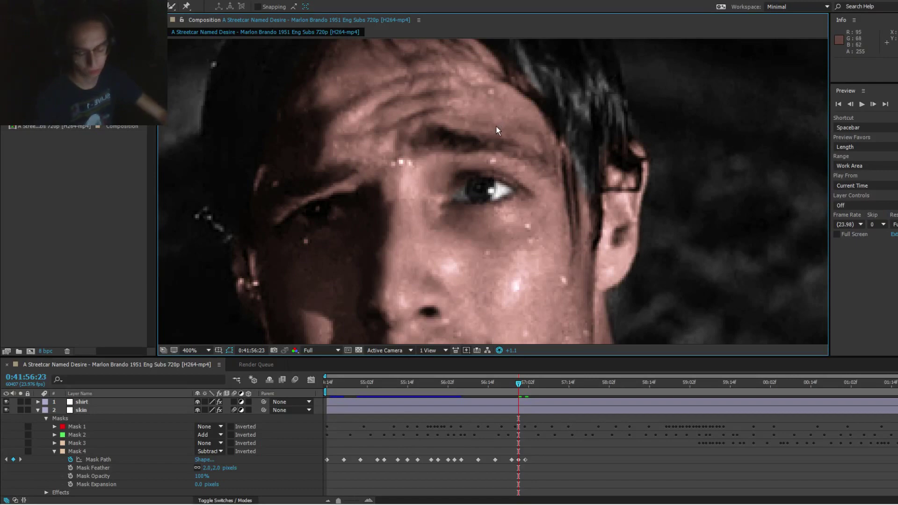
Step: Return to 0:41:56:16 and pull Mask 4's inner-corner point slightly inward toward the iris
key("Page_Up")
key("Page_Up")
key("j")
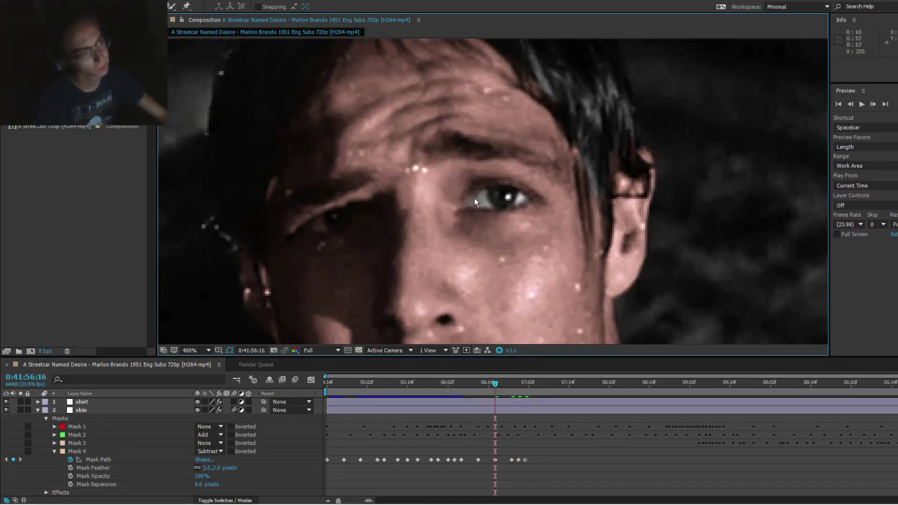
left_click(485, 198)
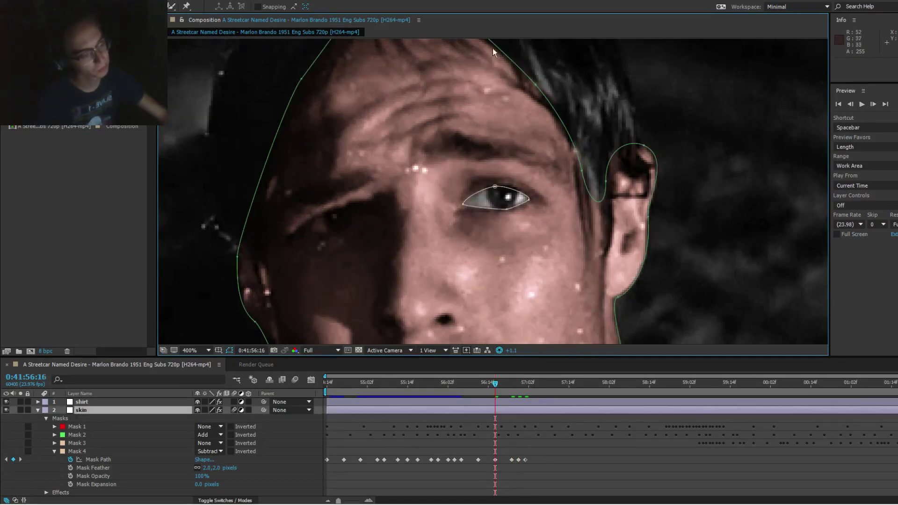
left_click(463, 207)
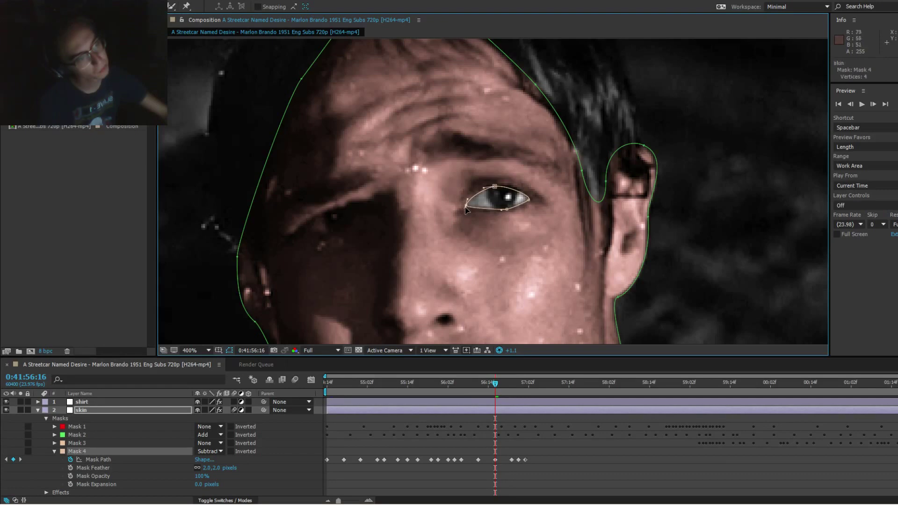
Step: Pull Mask 4's inner-corner point slightly outward at 0:41:56:21 and check the mask at the following keyframes
key("k")
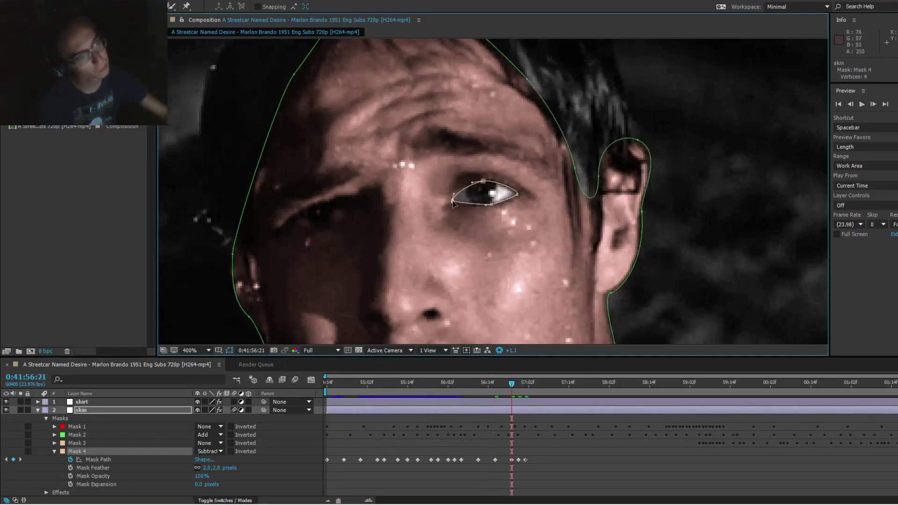
left_click_drag(453, 202, 452, 203)
key("k")
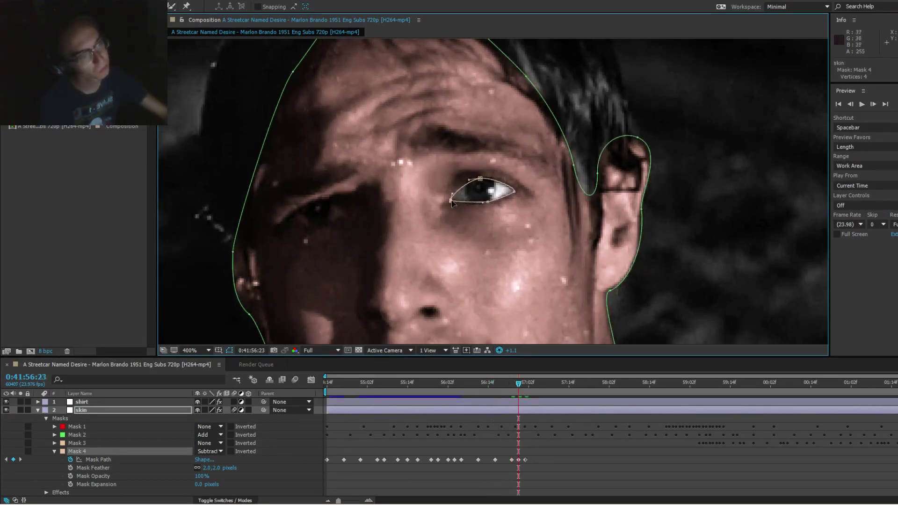
key("k")
Step: Return to the 0:41:56:16 keyframe and move Mask 4's inner-corner point slightly down and toward the nose
key("j")
key("j")
key("j")
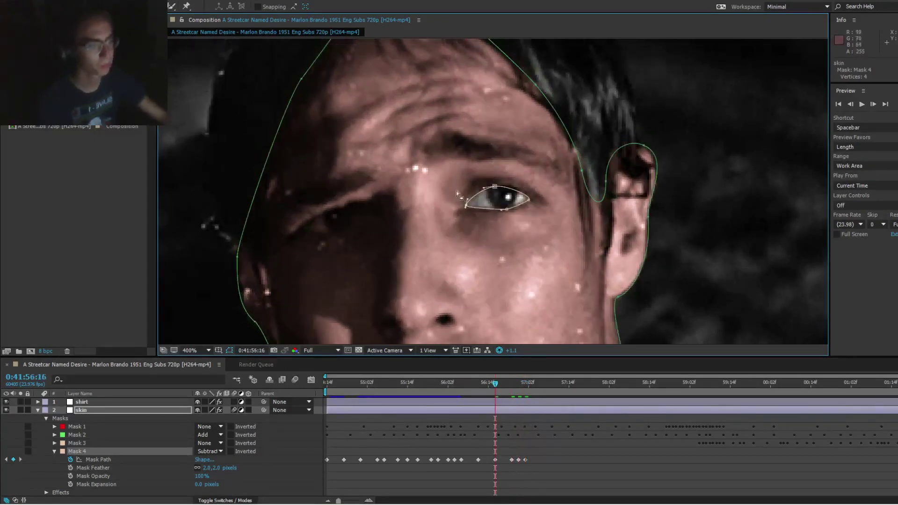
left_click_drag(468, 207, 464, 209)
Step: Go back through Mask 4's keyframes to 0:41:55:23, then examine the eye's tint frame by frame through the blink to 0:41:56:12
key("j")
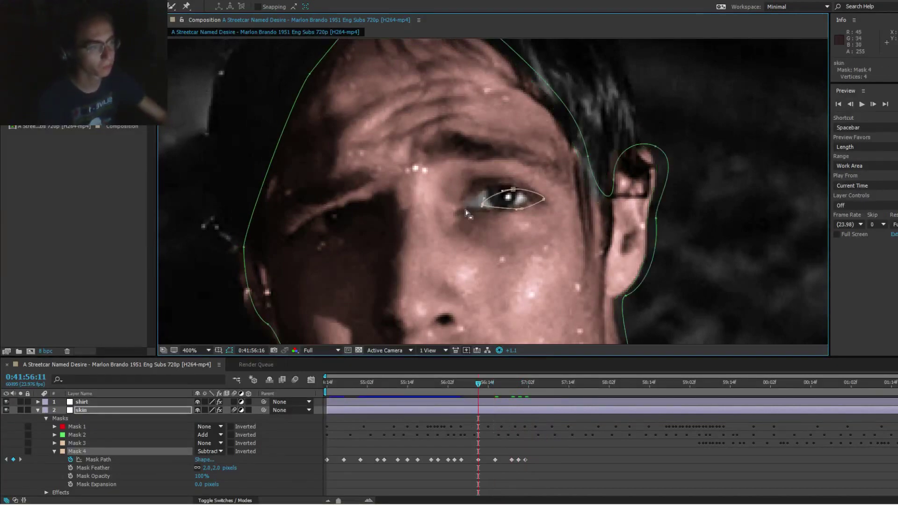
key("j")
key("j")
key("j")
key("j")
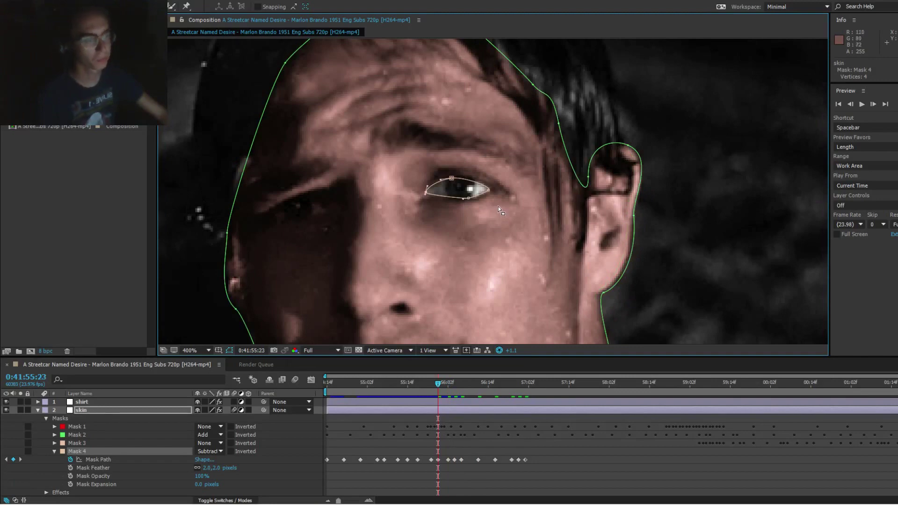
left_click(439, 201)
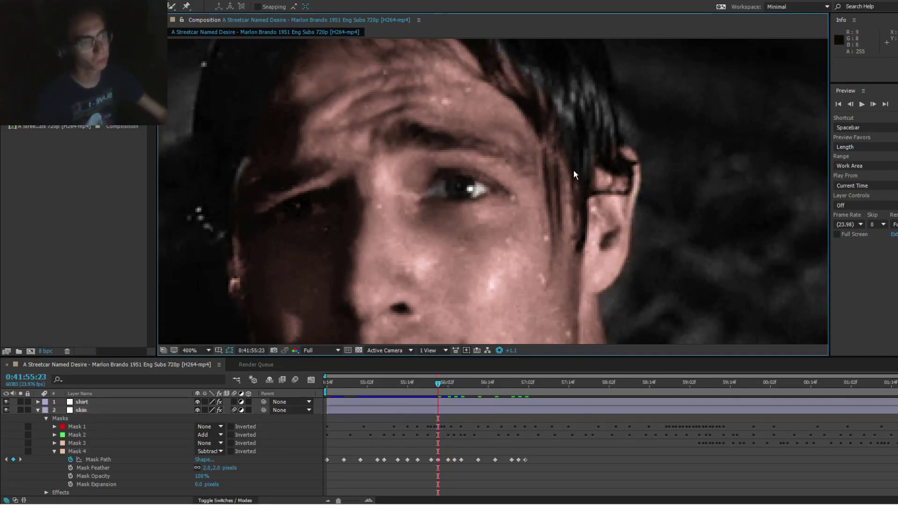
key("Page_Down")
key("Page_Down")
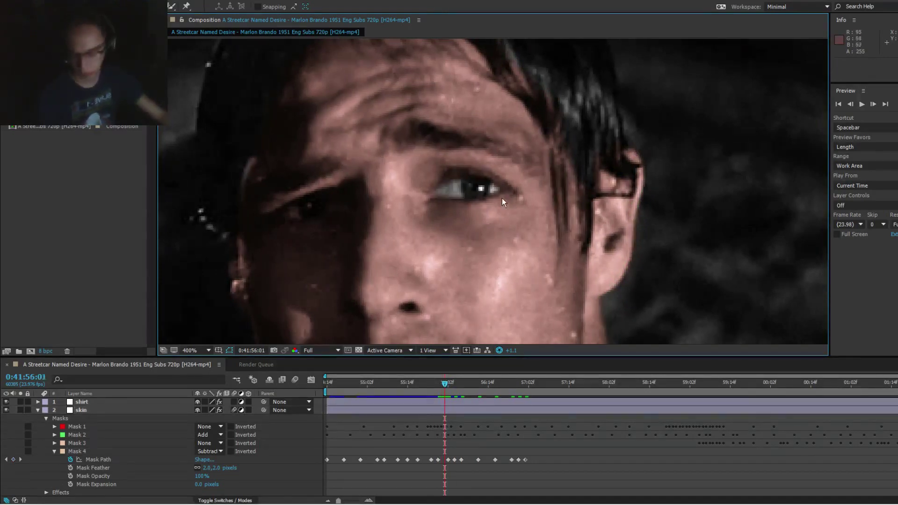
key("Page_Down")
key("Page_Down")
key("Page_Down")
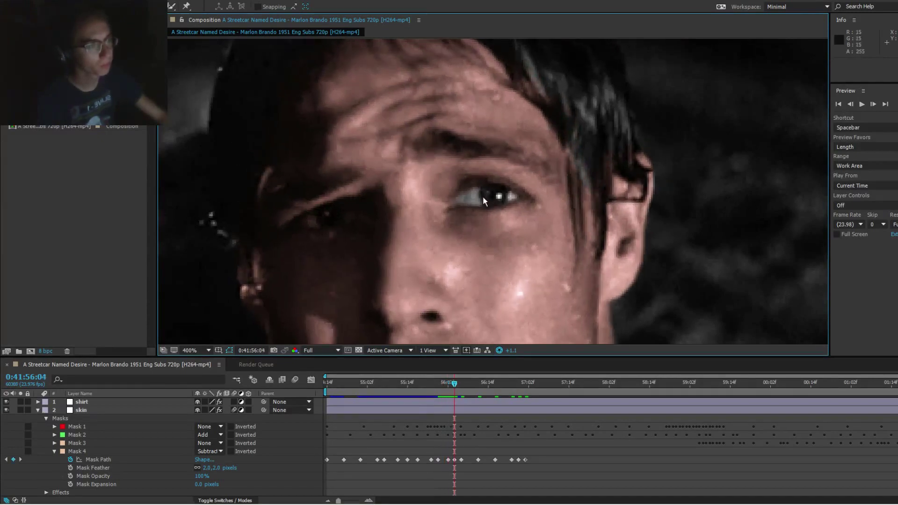
key("Page_Down")
key("Page_Down")
key("Page_Down")
key("Page_Down")
key("Page_Down")
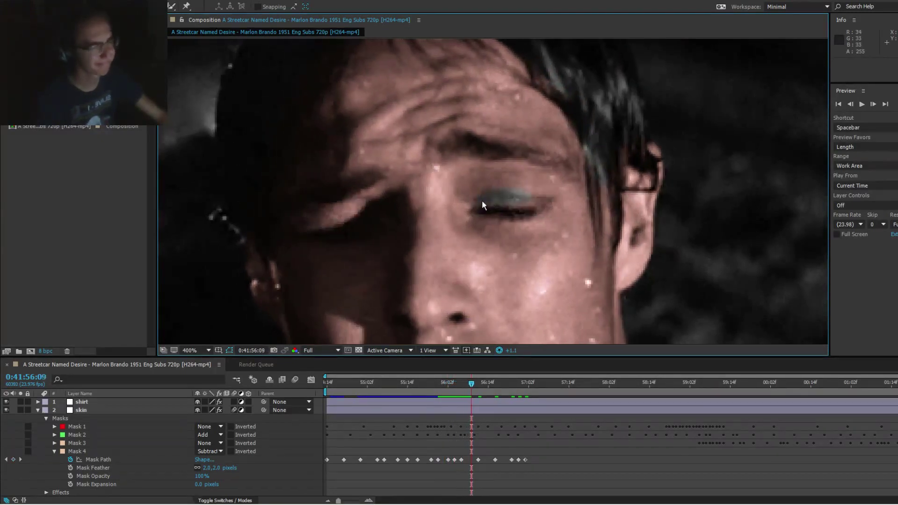
key("Page_Down")
key("Page_Down")
key("Page_Down")
key("Page_Down")
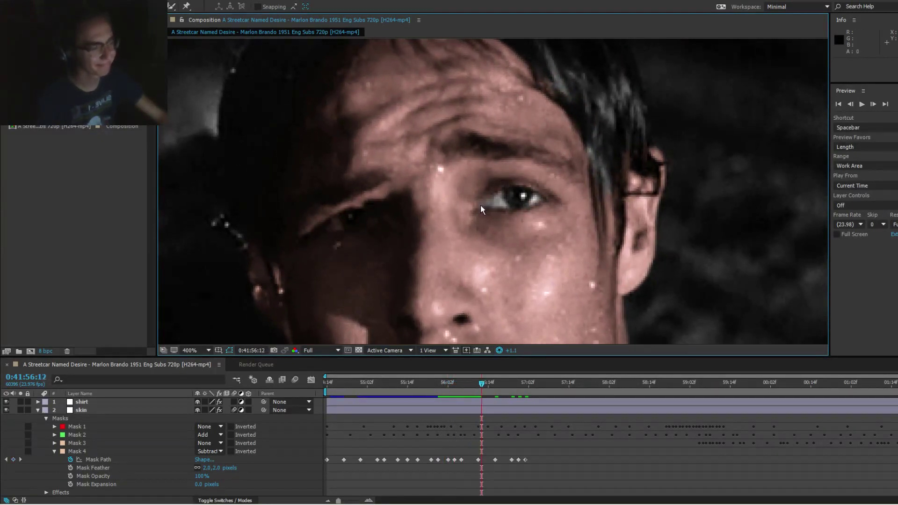
Step: At 0:41:56:10, keyframe Mask 4 by moving the whole mask slightly down and away from the nose over the reopening eye
key("Page_Up")
key("Page_Up")
key("Page_Up")
key("Page_Up")
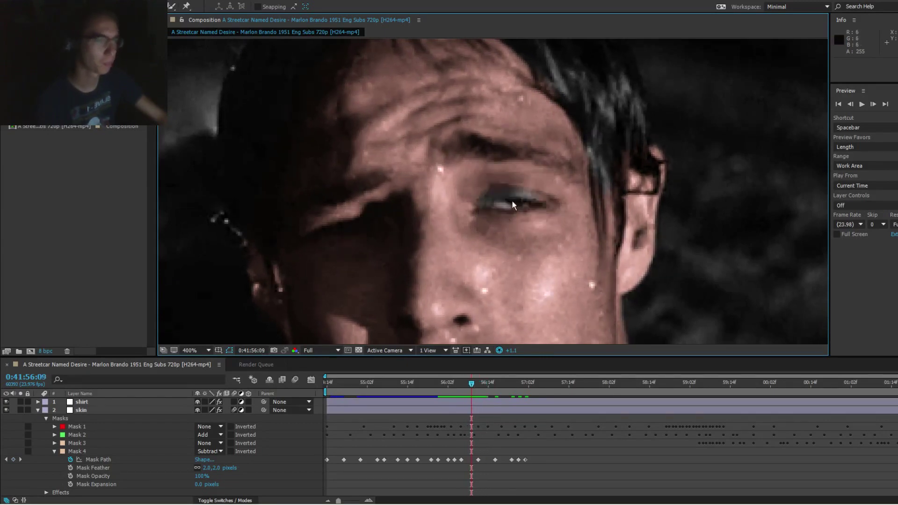
key("Page_Down")
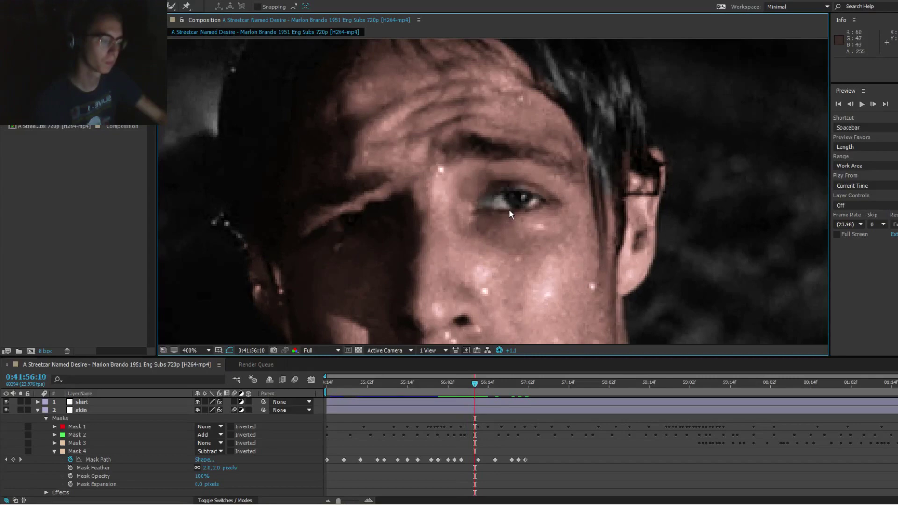
left_click(509, 209)
left_click(510, 190)
double_click(510, 191)
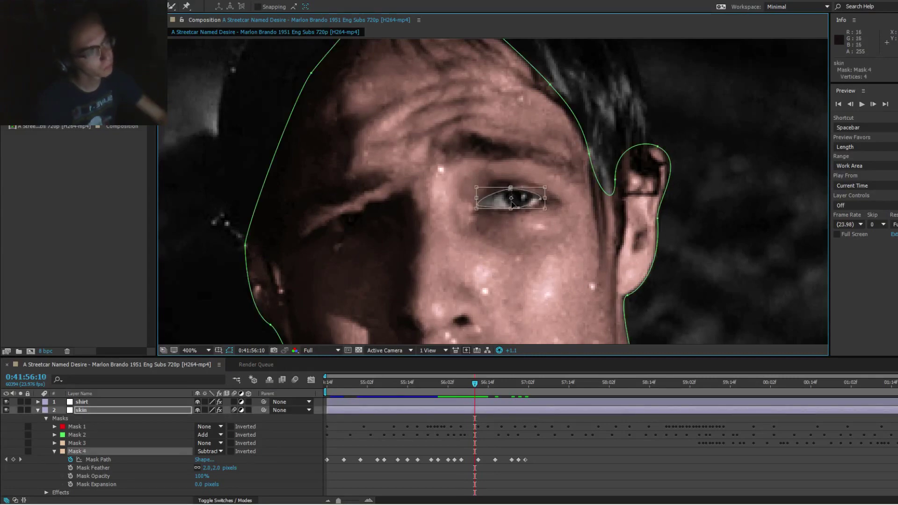
left_click_drag(514, 202, 517, 205)
double_click(551, 177)
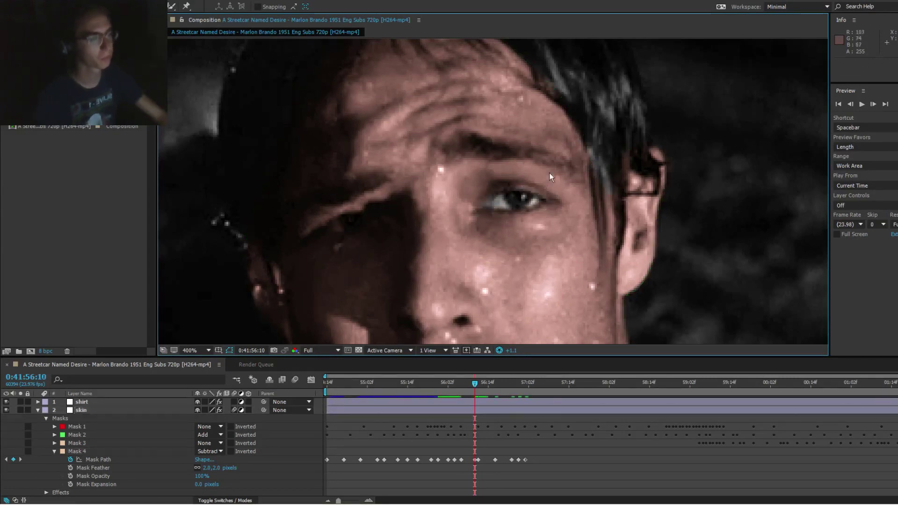
Step: At 0:41:56:10, fine-tune Mask 4's inner-corner point to fit the corner of the eye
left_click(536, 204)
left_click(543, 202)
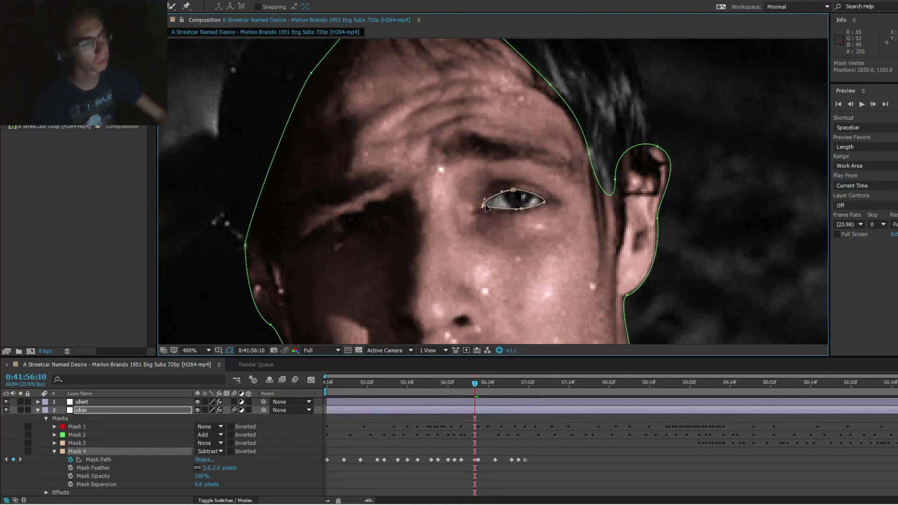
key("F2")
left_click(521, 205)
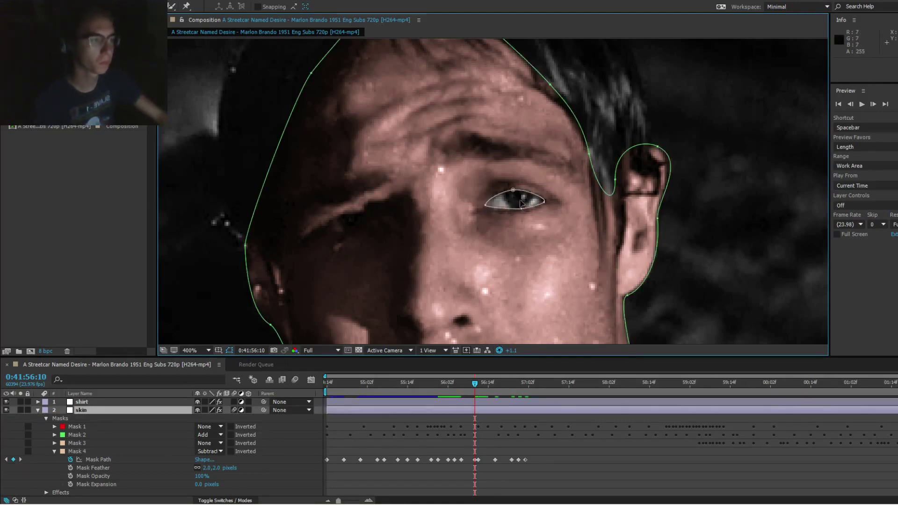
left_click(521, 211)
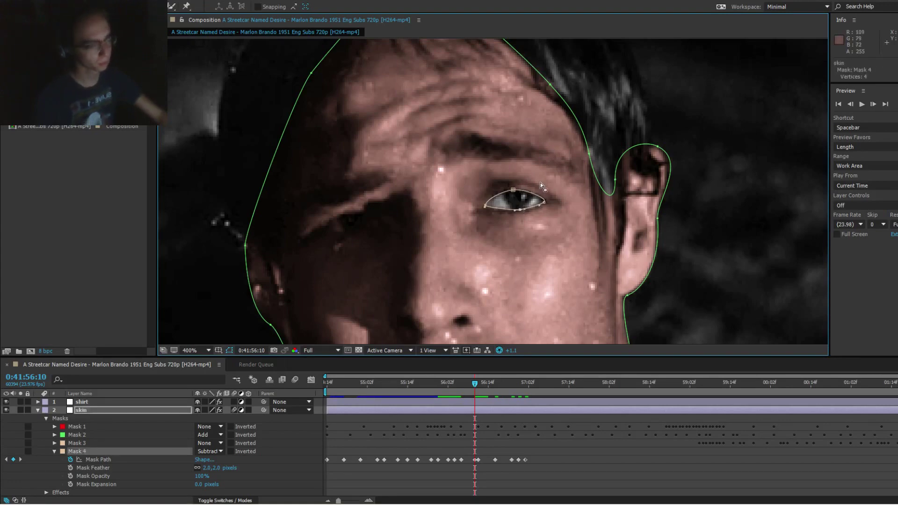
key("F2")
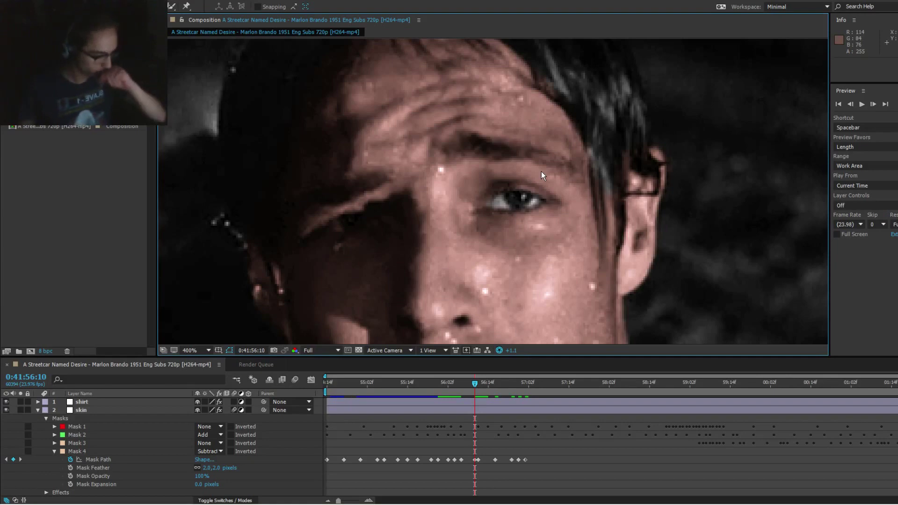
Step: At 0:41:56:09, keyframe Mask 4 by shifting it away from the nose and lowering its upper edge to fit the half-closed eye
key("Page_Up")
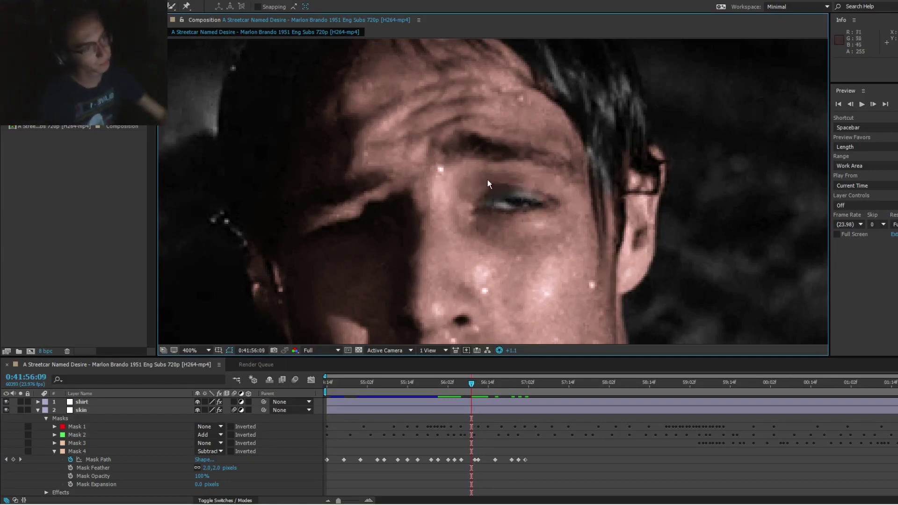
left_click(488, 180)
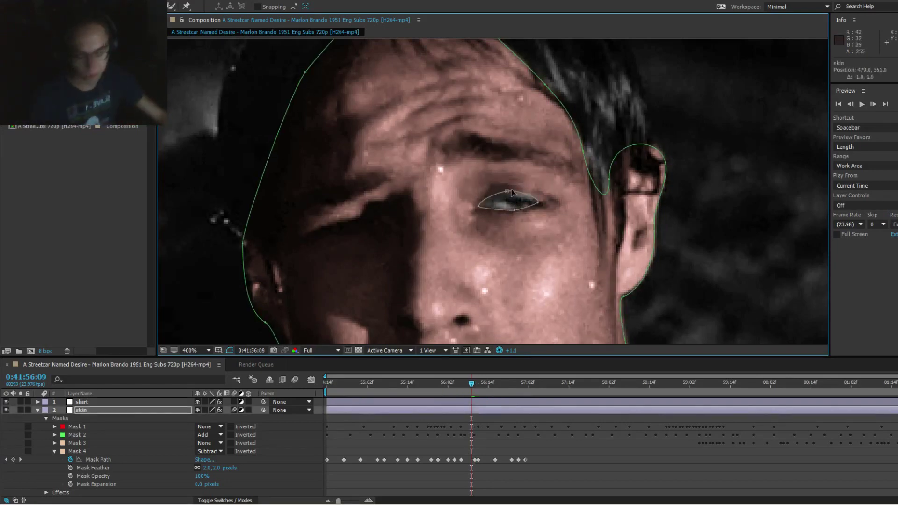
left_click_drag(512, 193, 513, 196)
double_click(512, 194)
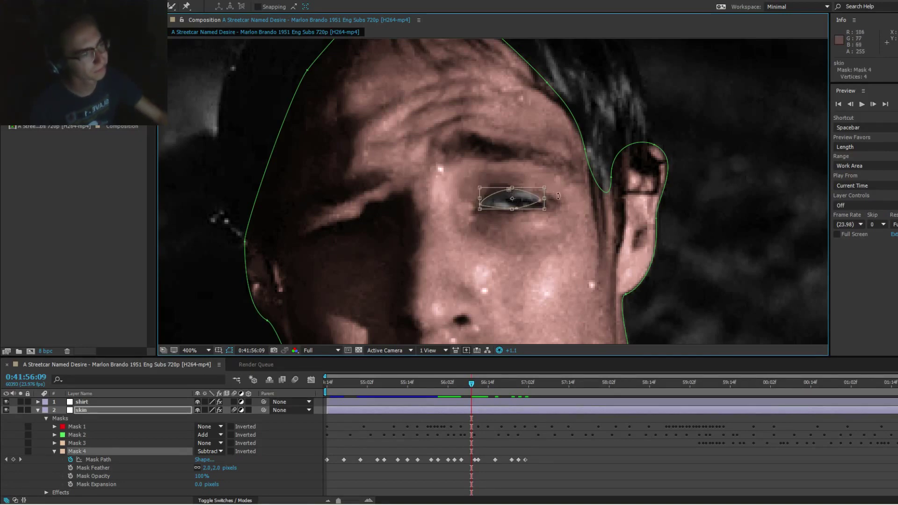
left_click_drag(558, 196, 492, 206)
key("F2")
left_click(535, 204)
left_click(515, 195)
key("F2")
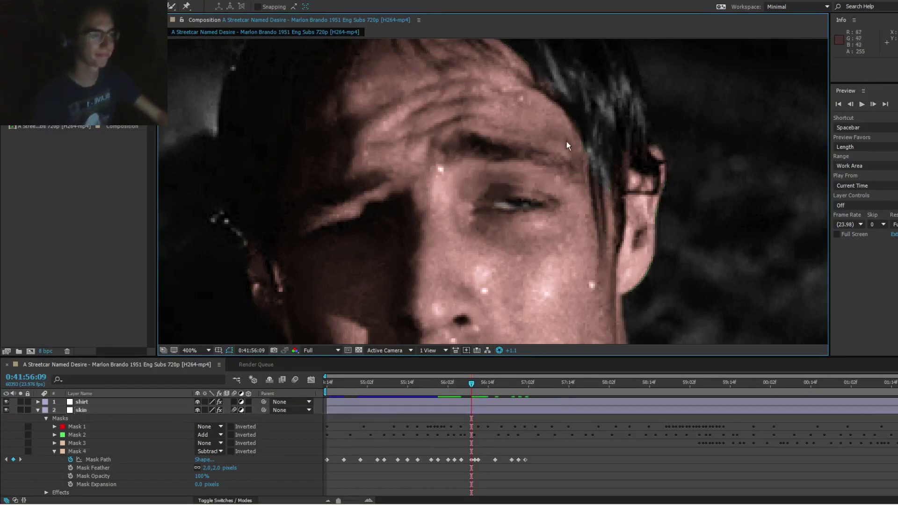
Step: At 0:41:56:13, keyframe Mask 4 by raising its upper point to the edge of the upper eyelid
key("Page_Down")
key("Page_Down")
key("Page_Down")
key("Page_Down")
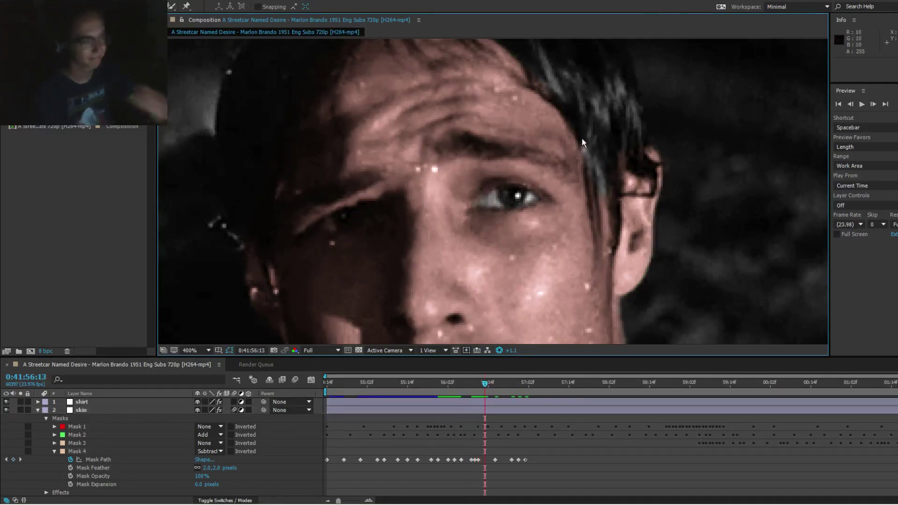
key("Page_Down")
key("Page_Up")
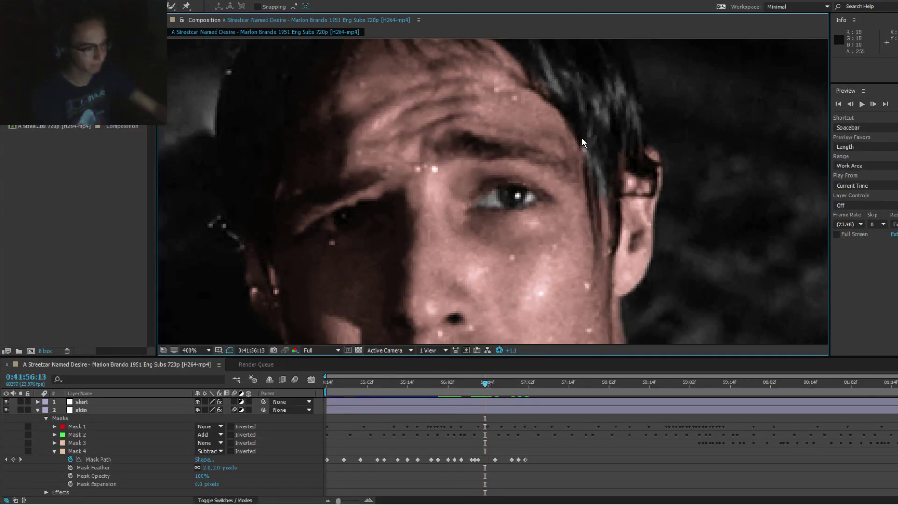
left_click(506, 204)
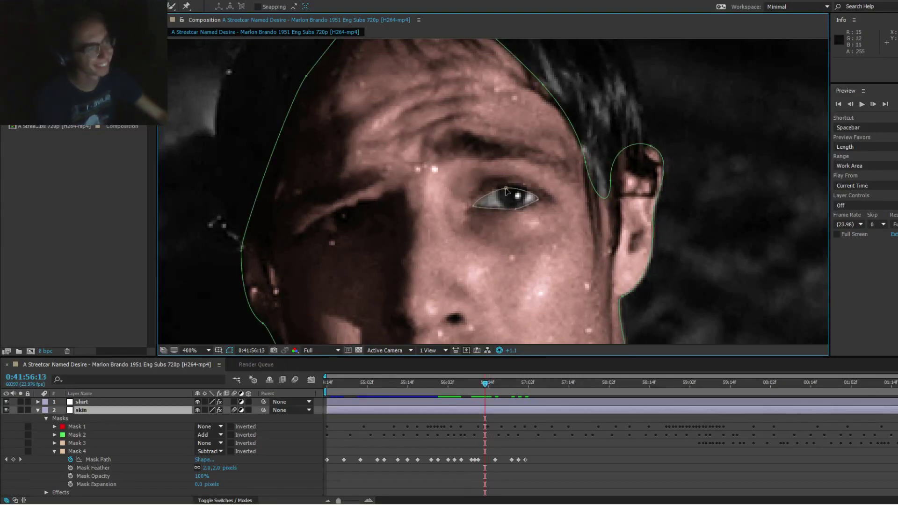
left_click_drag(506, 190, 505, 186)
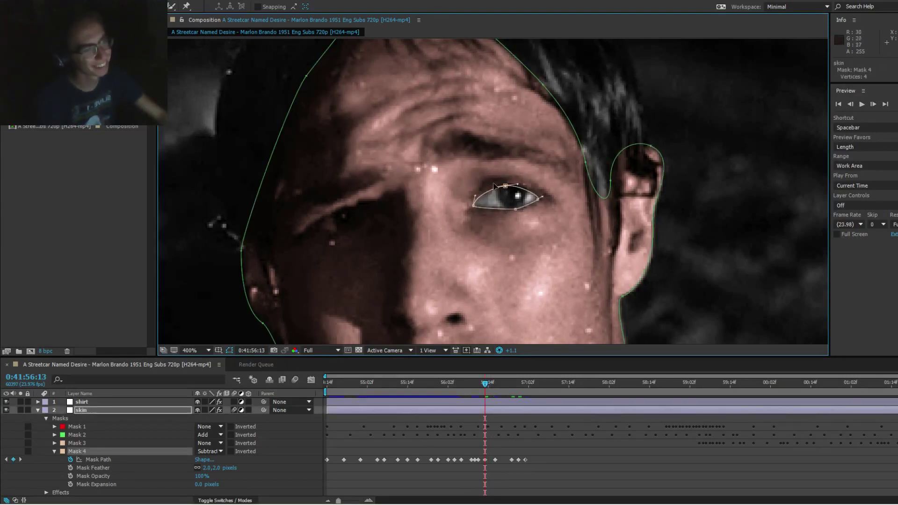
key("F2")
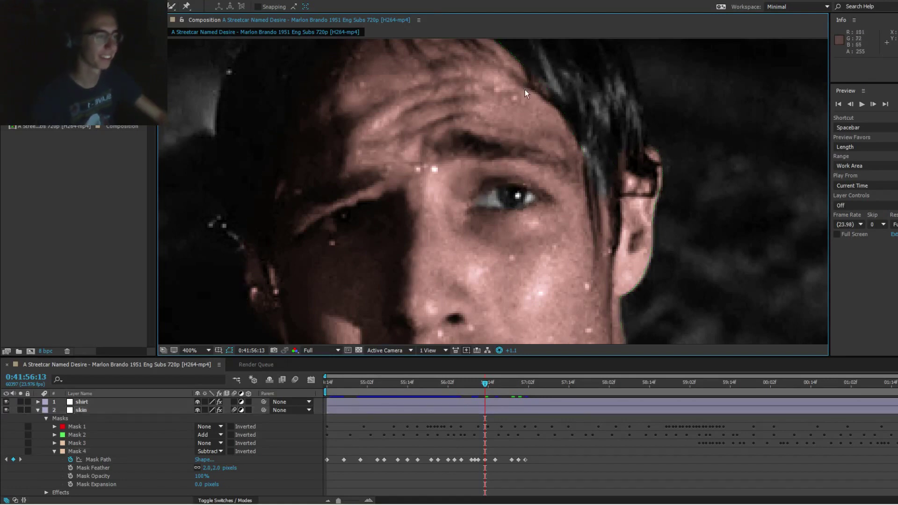
Step: Move Mask 4's inner-corner point slightly away from the nose at 0:41:56:13
left_click(513, 203)
left_click(515, 210)
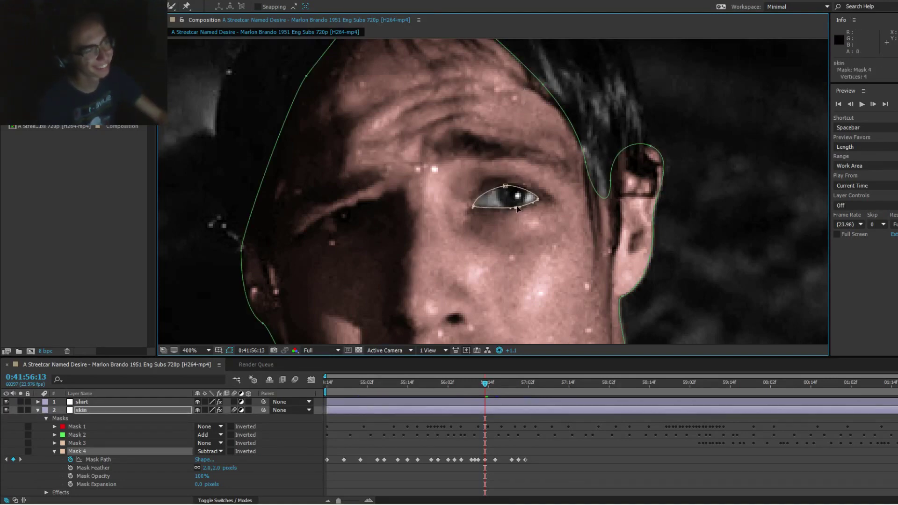
left_click_drag(475, 206, 478, 205)
key("F2")
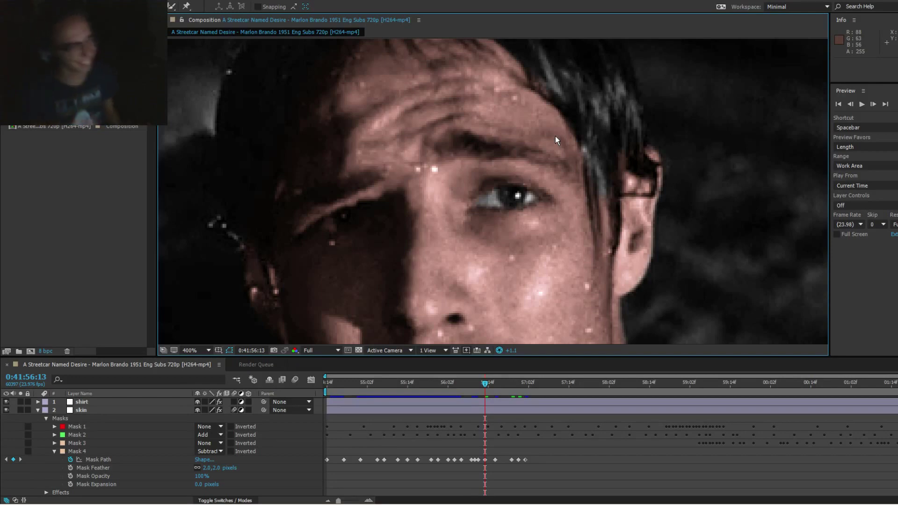
Step: Switch to Open Broadcaster Software to check the live stream, and return to the After Effects composition
mouse_move(222, 503)
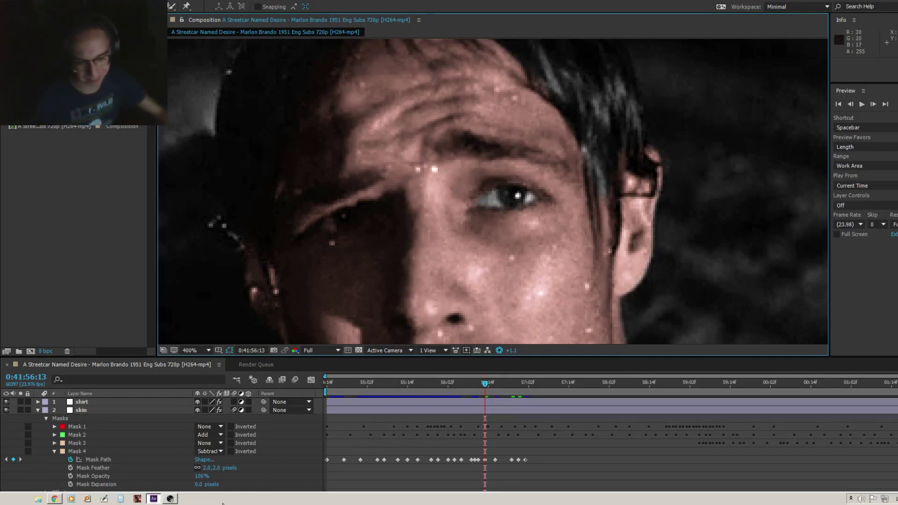
left_click(169, 499)
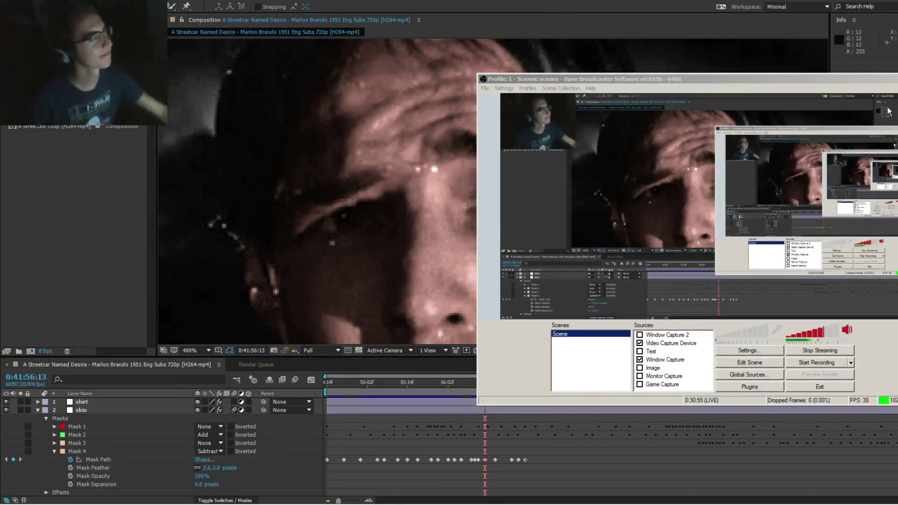
left_click(897, 79)
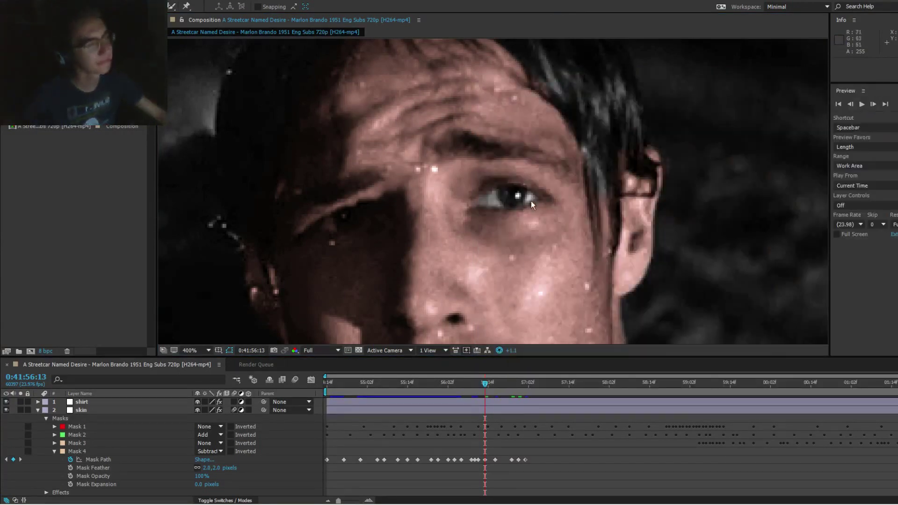
Step: At 0:41:57:08, keyframe Mask 4 by moving it up and away from the nose onto the eye, and pull its inner-corner point slightly inward
left_click_drag(484, 384, 548, 388)
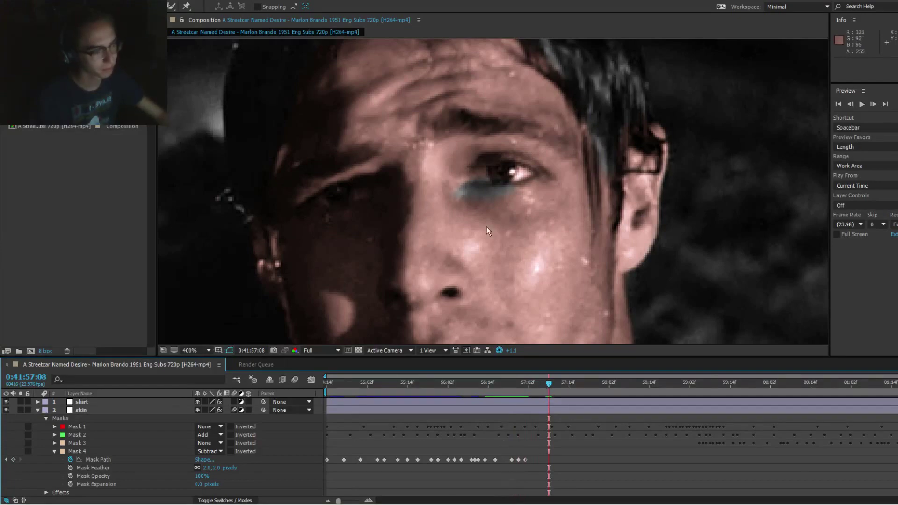
left_click(490, 187)
double_click(484, 177)
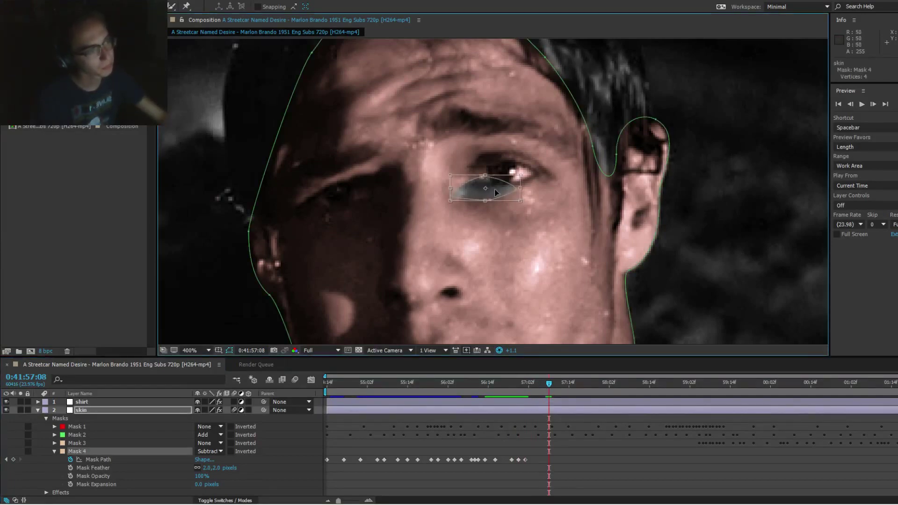
left_click_drag(506, 189, 523, 176)
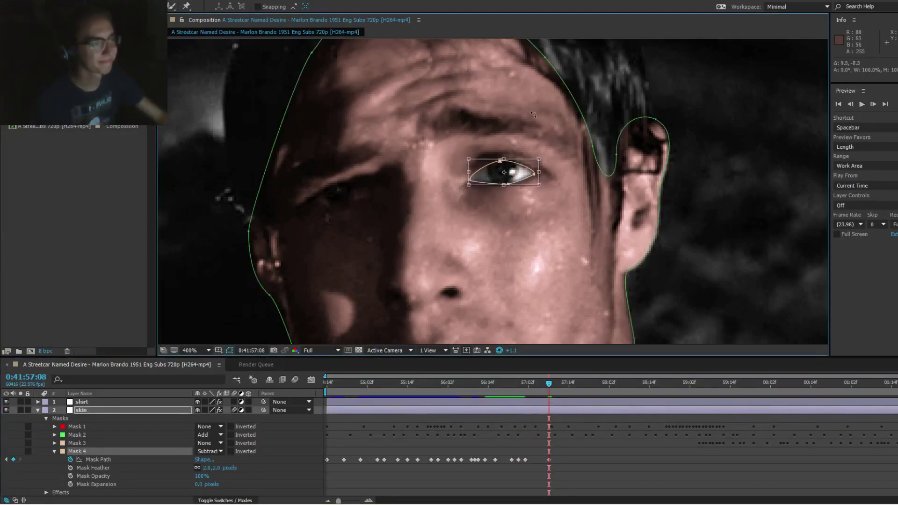
double_click(527, 220)
left_click(505, 181)
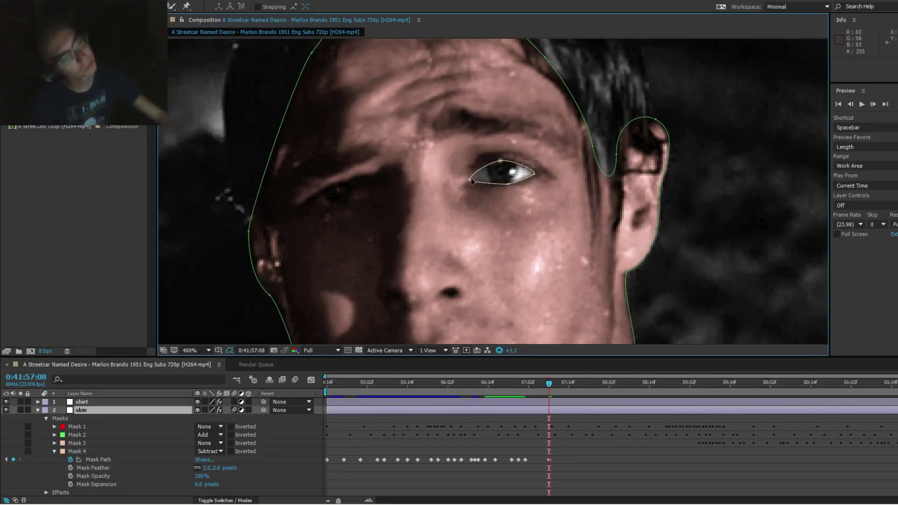
left_click_drag(469, 182, 473, 182)
left_click(531, 145)
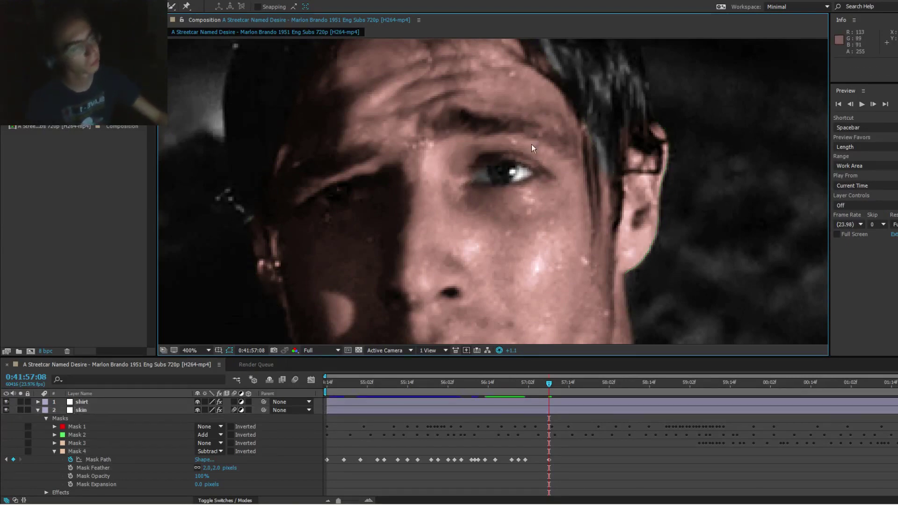
Step: At 0:41:57:17, keyframe Mask 4 by moving the whole mask up and away from the nose over the eye
key("Page_Down")
key("Page_Down")
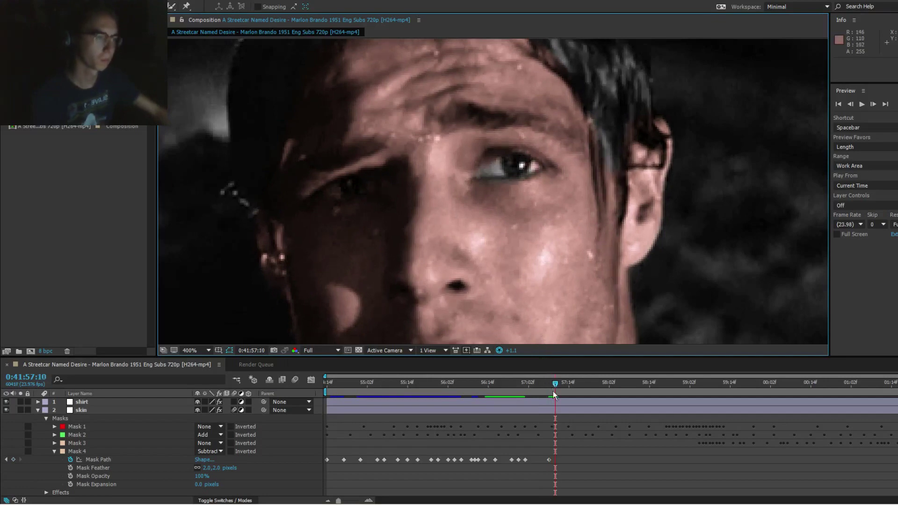
left_click_drag(551, 398, 582, 387)
double_click(508, 174)
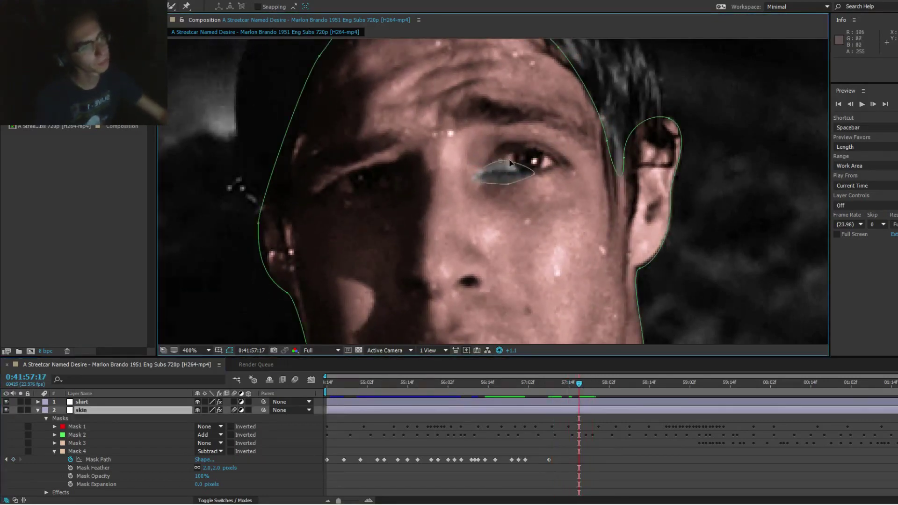
left_click_drag(502, 162, 535, 160)
key("F2")
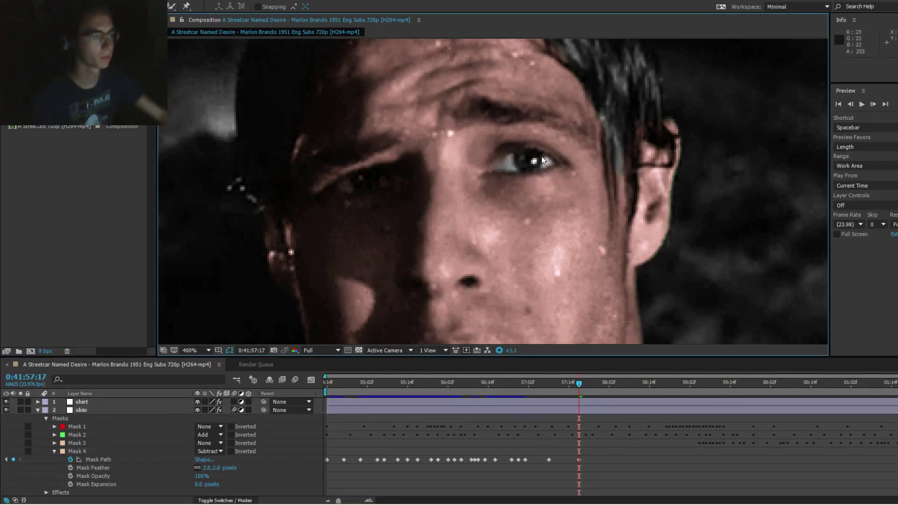
Step: Extend Mask 4's inner-corner point slightly toward the nose at 0:41:57:17
left_click(544, 162)
left_click(528, 171)
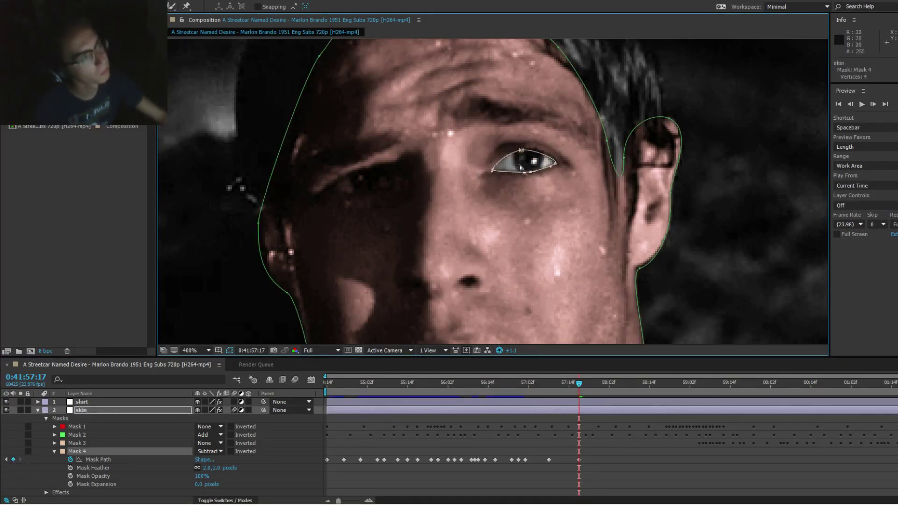
left_click_drag(492, 171, 489, 171)
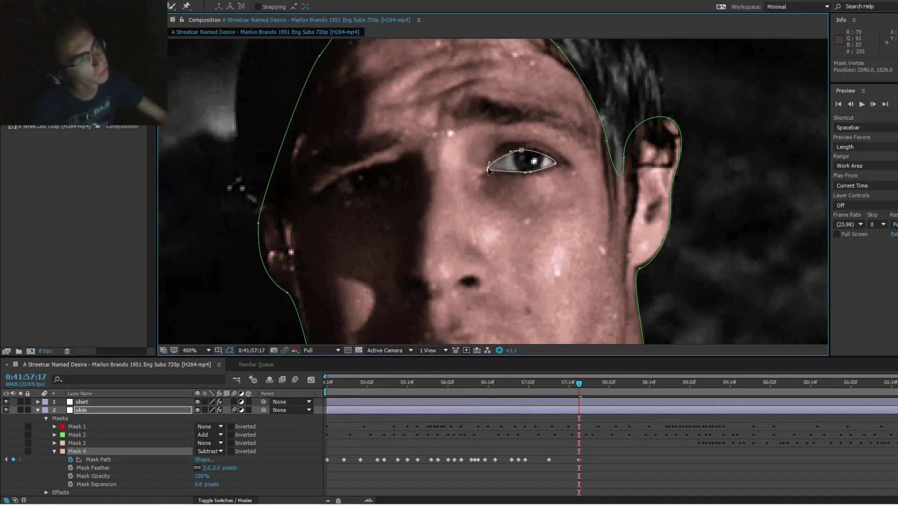
key("F2")
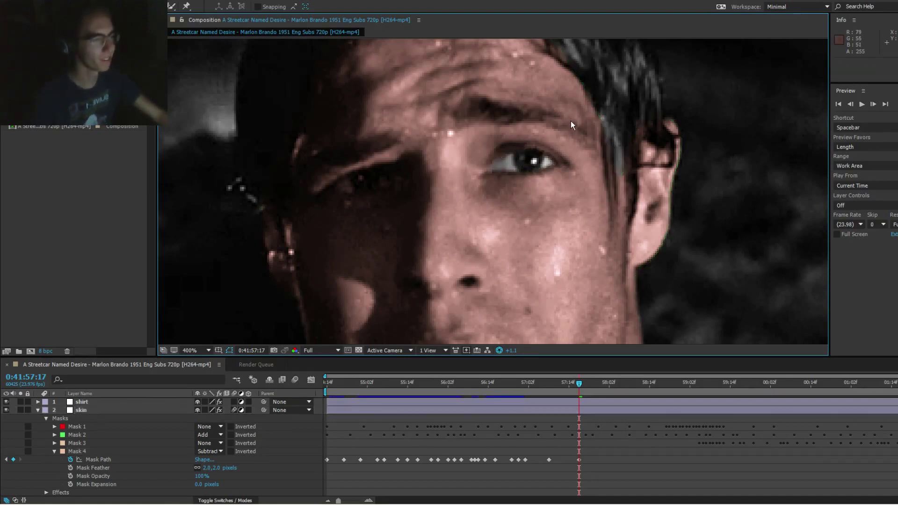
Step: At 0:41:58:02, keyframe Mask 4 by moving it down and toward the nose onto the eye and rotating it about -7.7°
left_click_drag(581, 383, 609, 388)
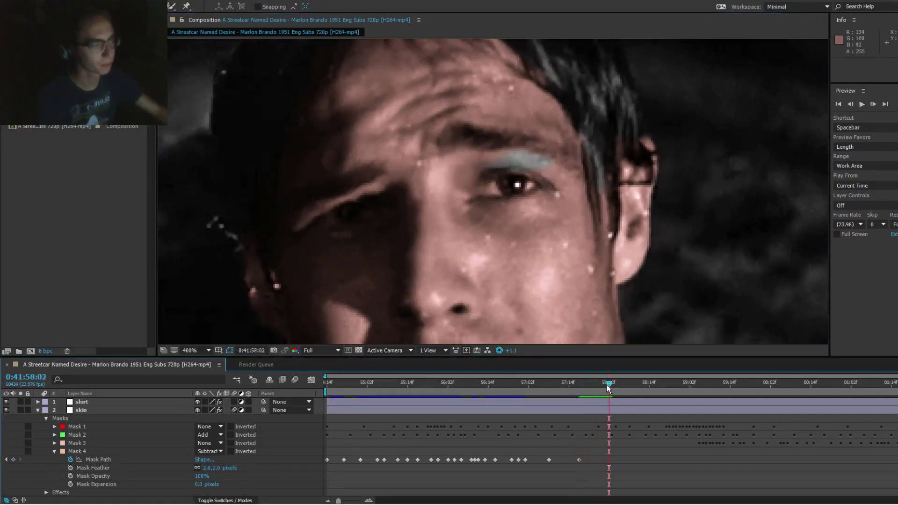
left_click(529, 164)
double_click(525, 155)
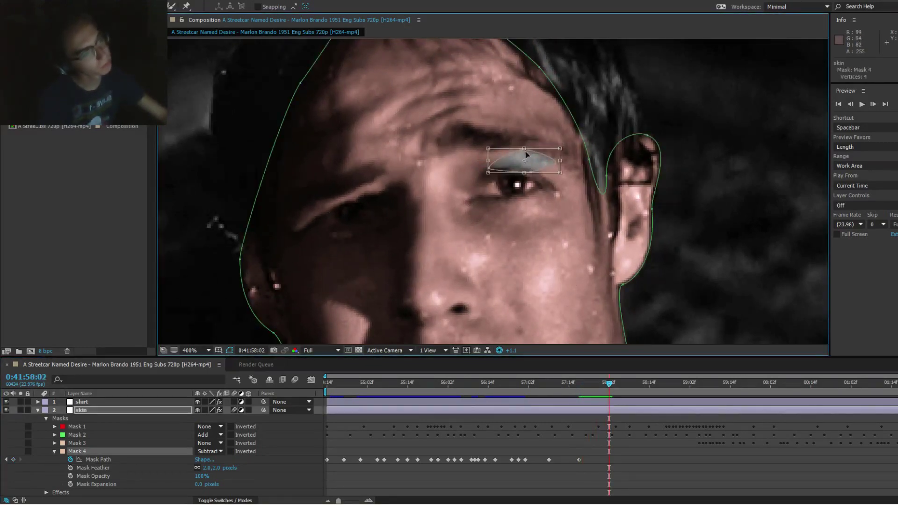
left_click_drag(578, 156, 574, 177)
left_click_drag(522, 189, 523, 186)
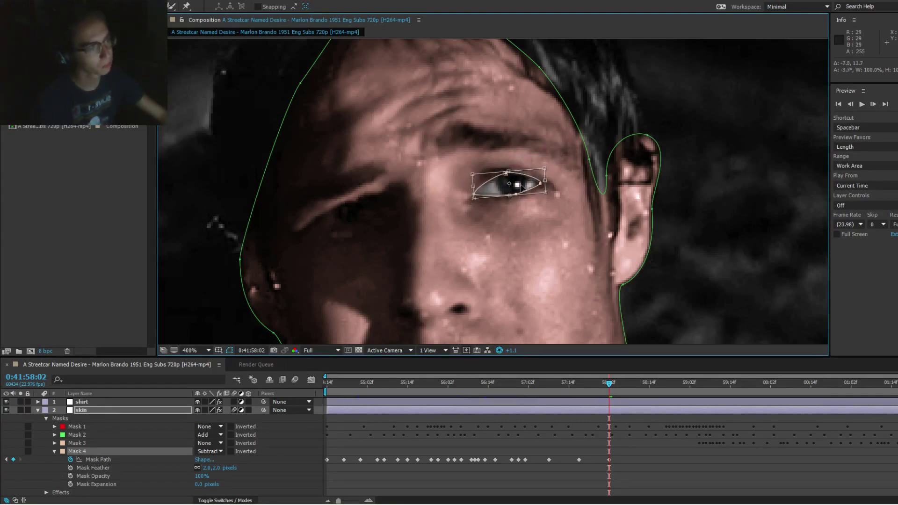
key("F2")
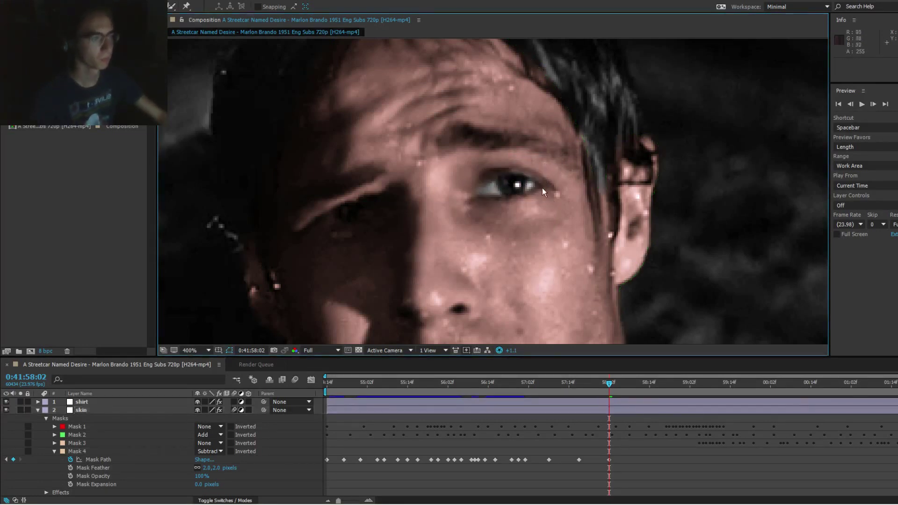
Step: Reshape Mask 4 at 0:41:58:02 by adjusting its outer-corner, upper-lid and inner-corner points to the eye's outline
left_click(543, 186)
left_click_drag(541, 183, 510, 175)
key("F2")
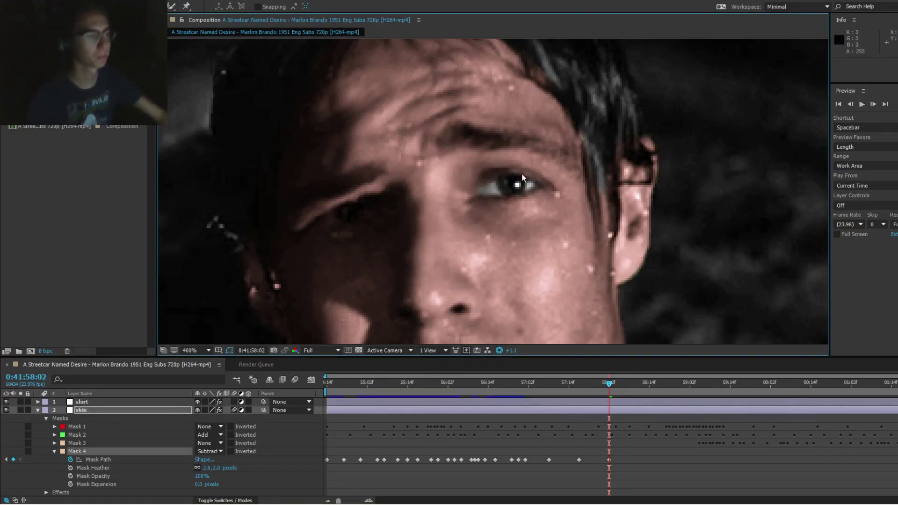
left_click(502, 189)
left_click(477, 196)
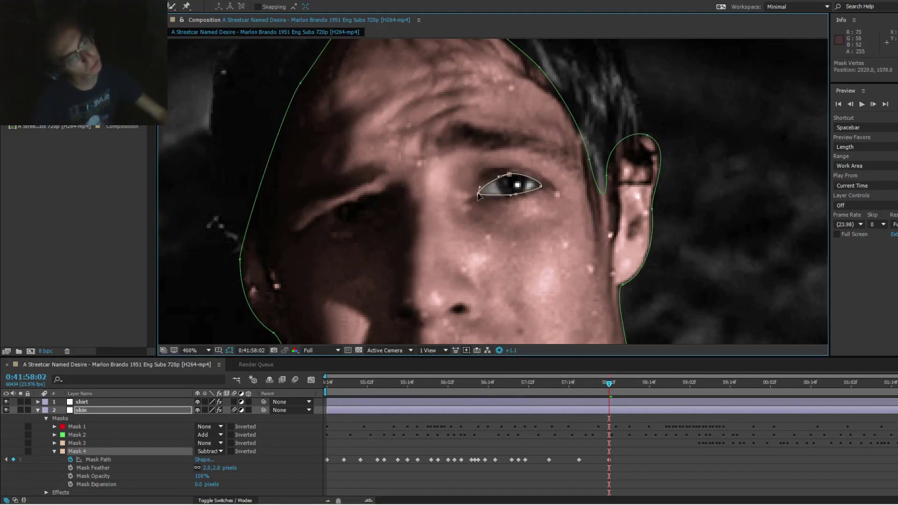
key("F2")
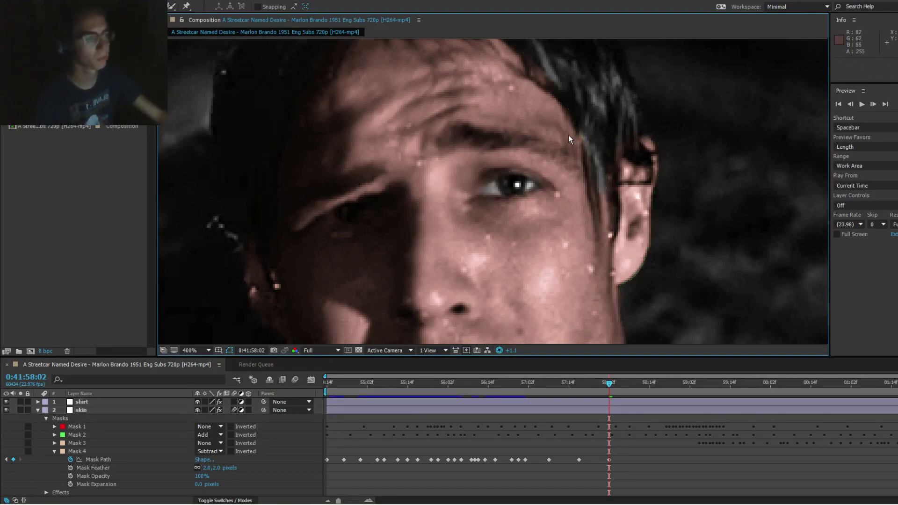
Step: Fine-tune Mask 4's outer-corner point at 0:41:58:02 so it meets the corner of the eye
scroll(563, 137, "down", 1)
scroll(545, 161, "up", 1)
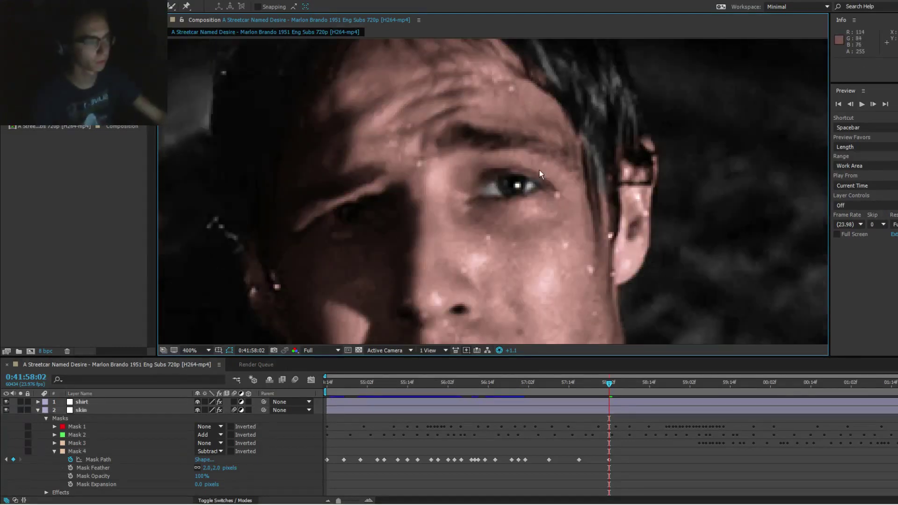
left_click(525, 193)
left_click(539, 196)
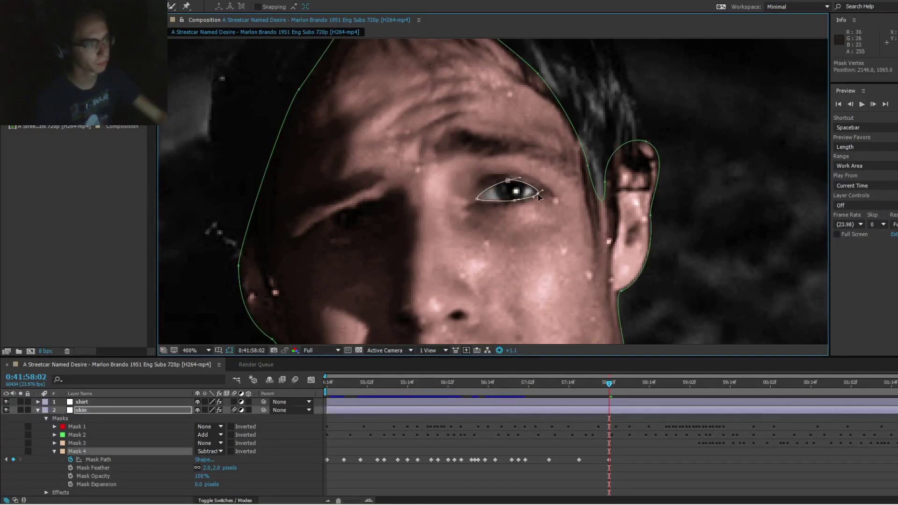
key("F2")
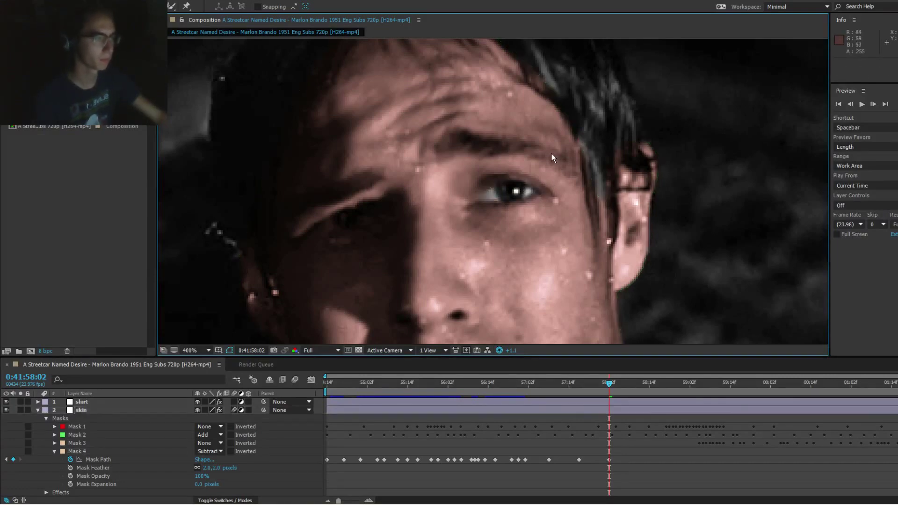
Step: At 0:41:58:07, keyframe Mask 4 by moving the whole mask toward the nose onto the eye
key("Page_Down")
key("Page_Down")
key("Page_Down")
key("Page_Down")
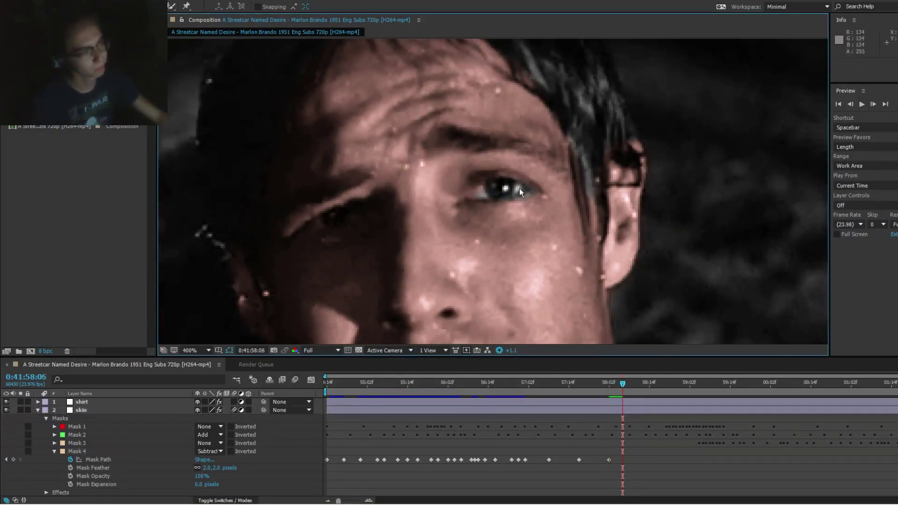
key("Page_Down")
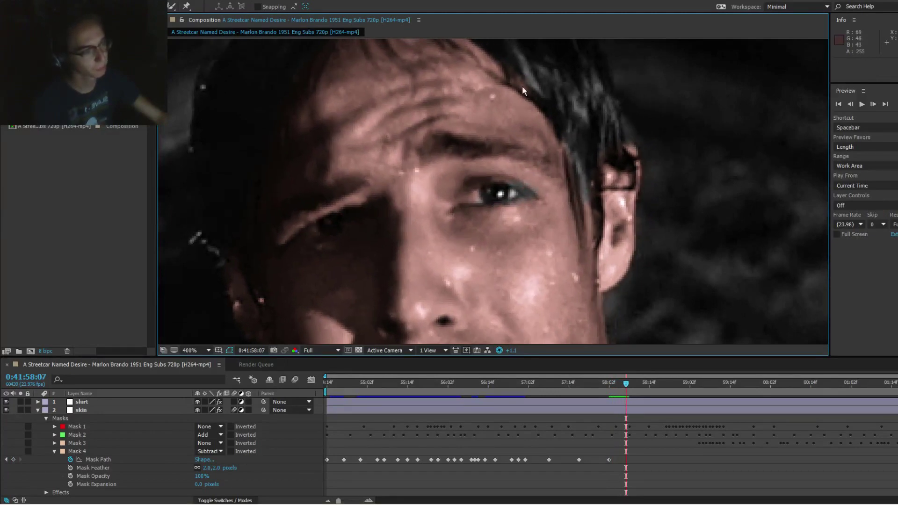
left_click(507, 193)
double_click(497, 192)
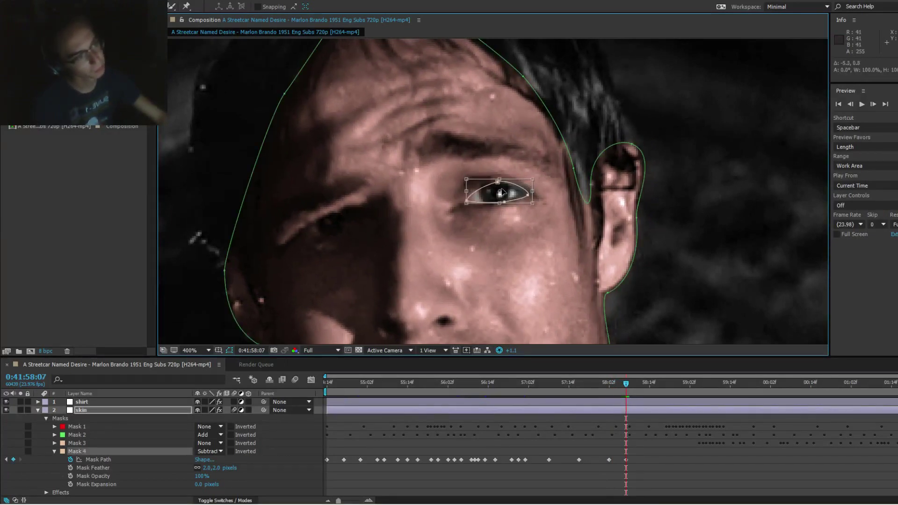
left_click_drag(497, 190, 498, 191)
key("F2")
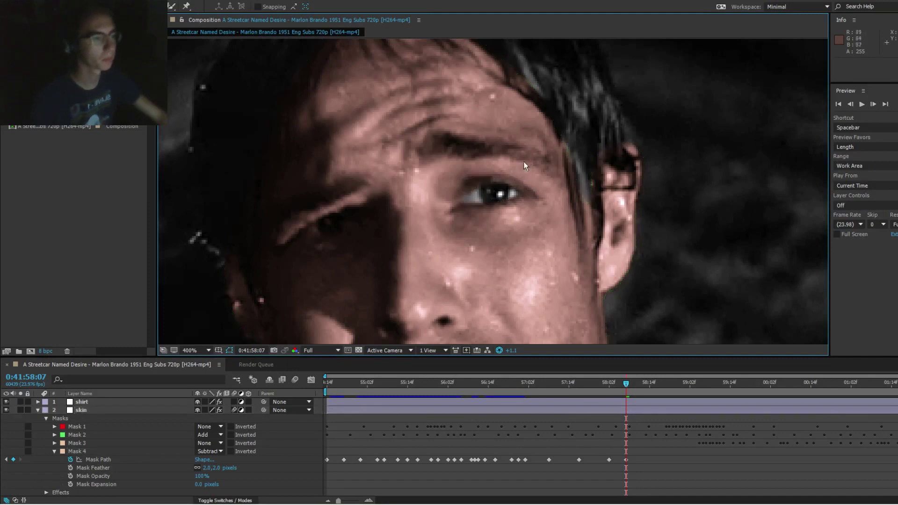
left_click(506, 192)
double_click(507, 191)
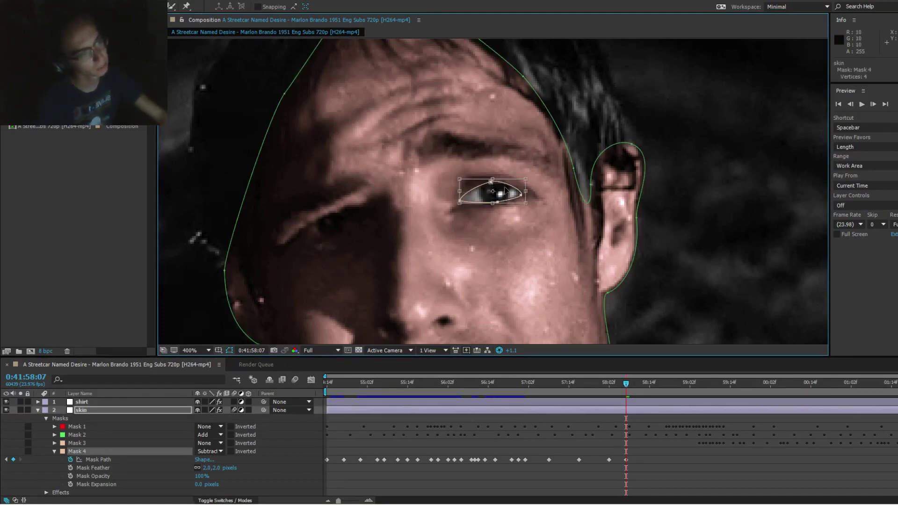
key("Return")
key("F2")
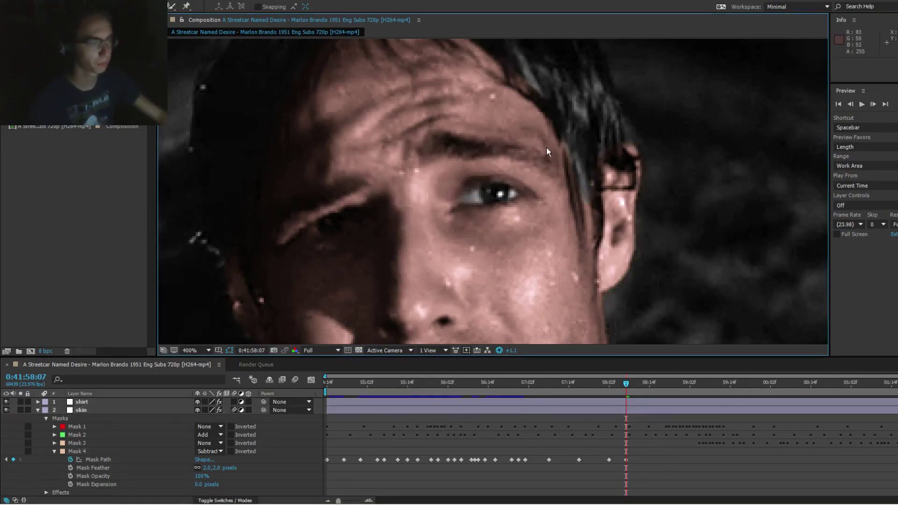
Step: At 0:41:58:04, keyframe Mask 4 by shifting the whole mask slightly to realign it with the eye
key("Page_Up")
key("Page_Up")
key("Page_Up")
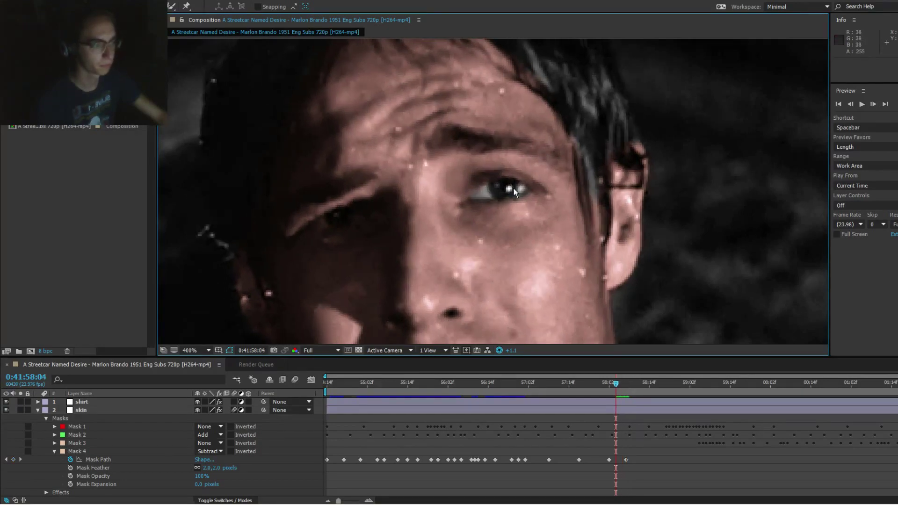
left_click(514, 190)
left_click(509, 189)
double_click(509, 189)
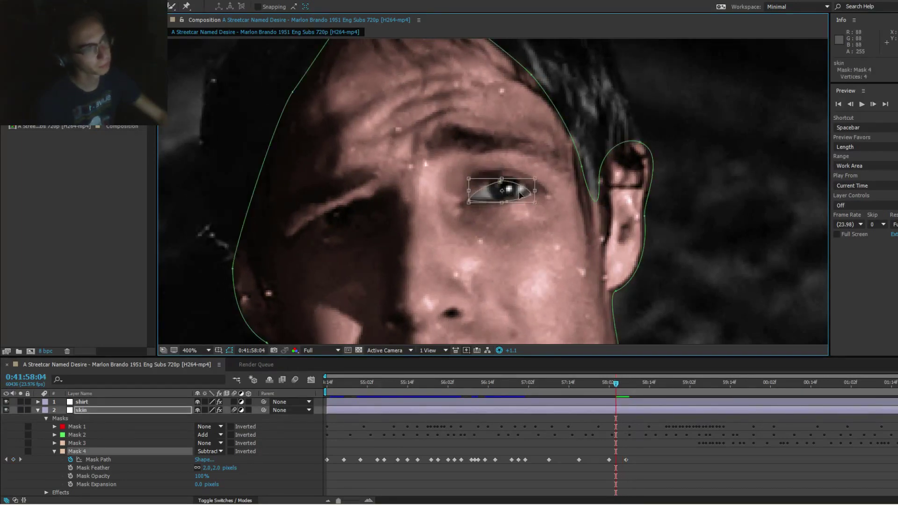
left_click_drag(509, 189, 520, 189)
key("Return")
key("F2")
Step: At 0:41:58:14, keyframe Mask 4 by moving it up and toward the nose from the cheek onto the eye
key("Page_Down")
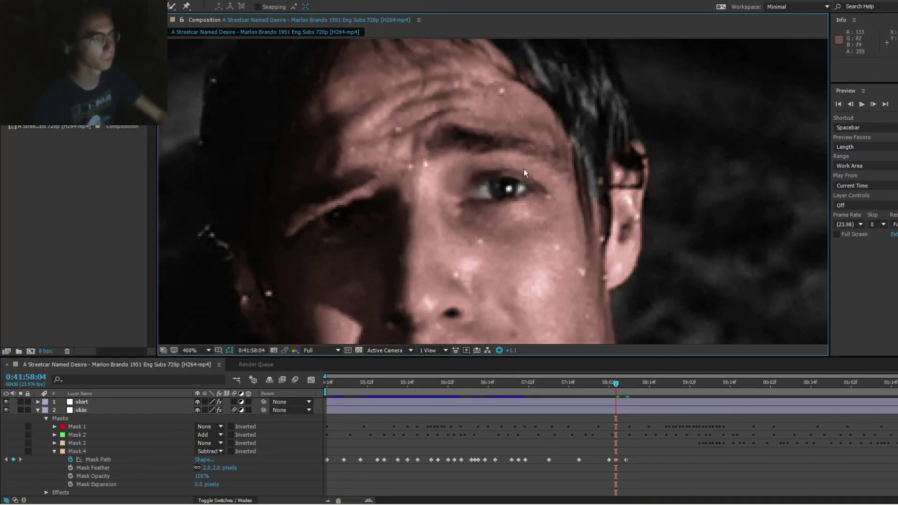
key("Page_Down")
key("Page_Down")
key("Page_Down")
key("Page_Down")
key("Page_Down")
key("Page_Down")
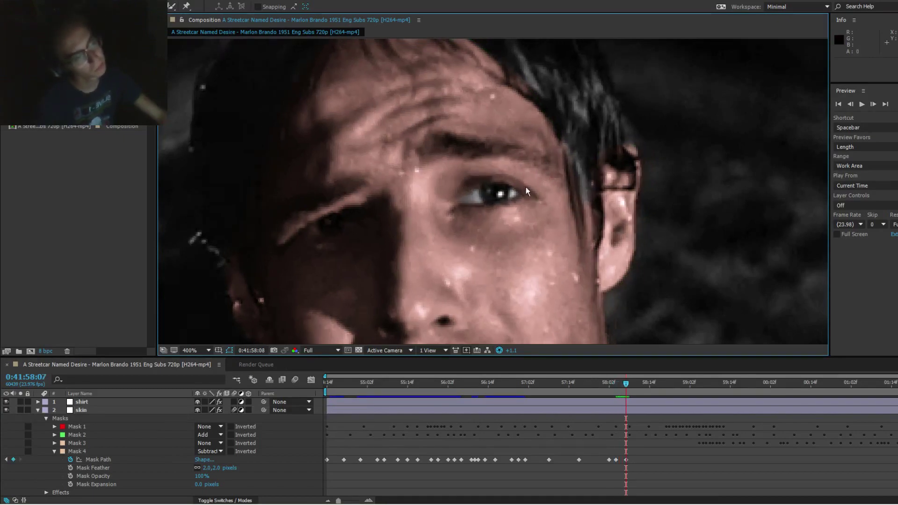
key("Page_Down")
key("Page_Down")
key("Page_Down")
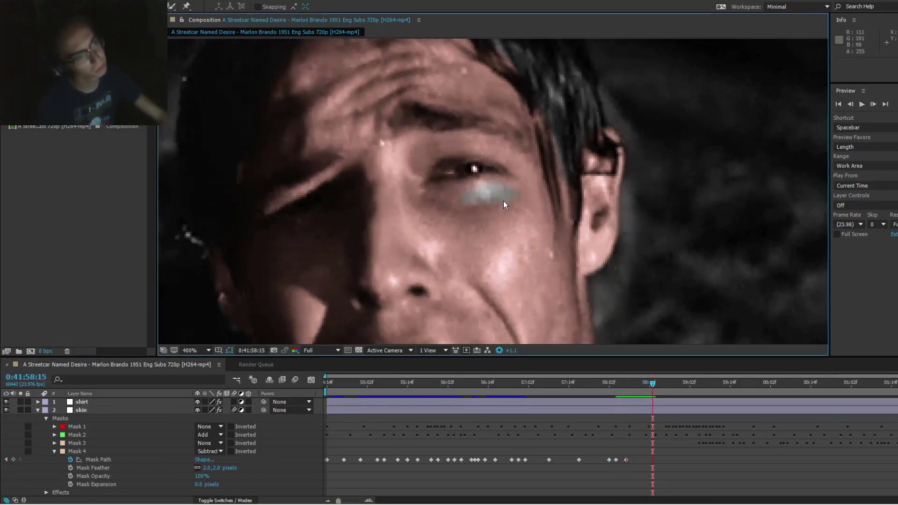
left_click(499, 198)
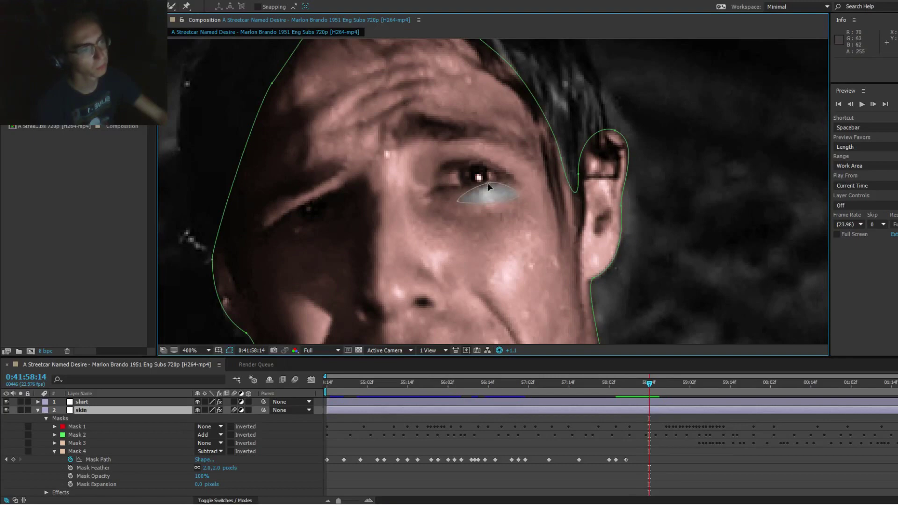
double_click(488, 184)
left_click_drag(508, 193, 488, 175)
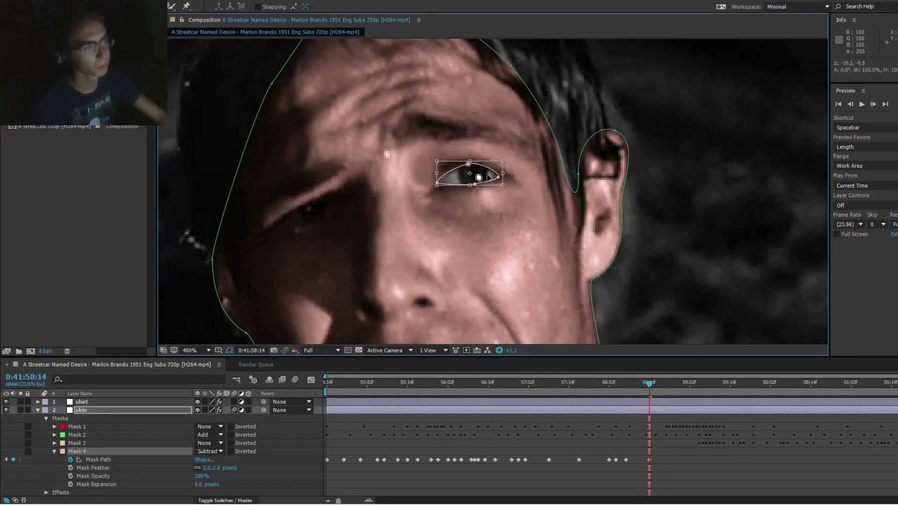
key("F2")
Step: Lower Mask 4's upper-lid point slightly at 0:41:58:14 and adjust its outer-corner and inner-corner points to the eye
left_click(477, 167)
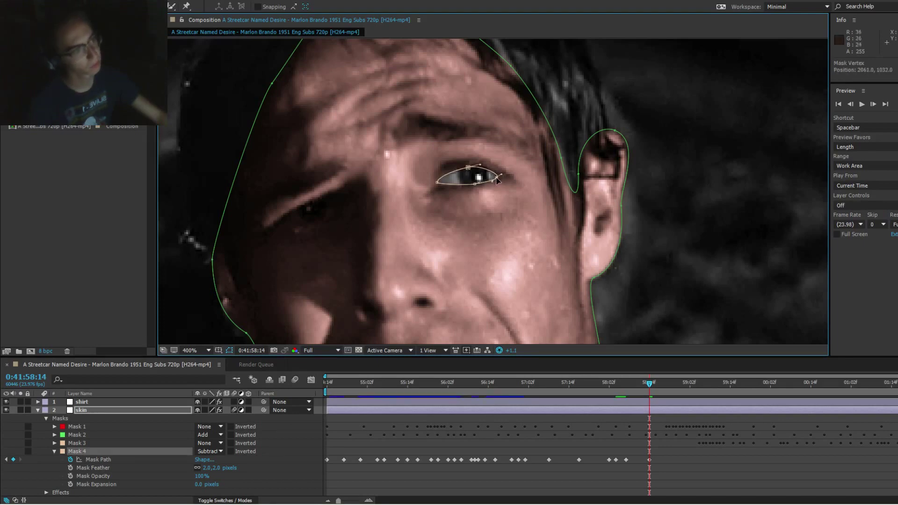
left_click(499, 177)
left_click(453, 182)
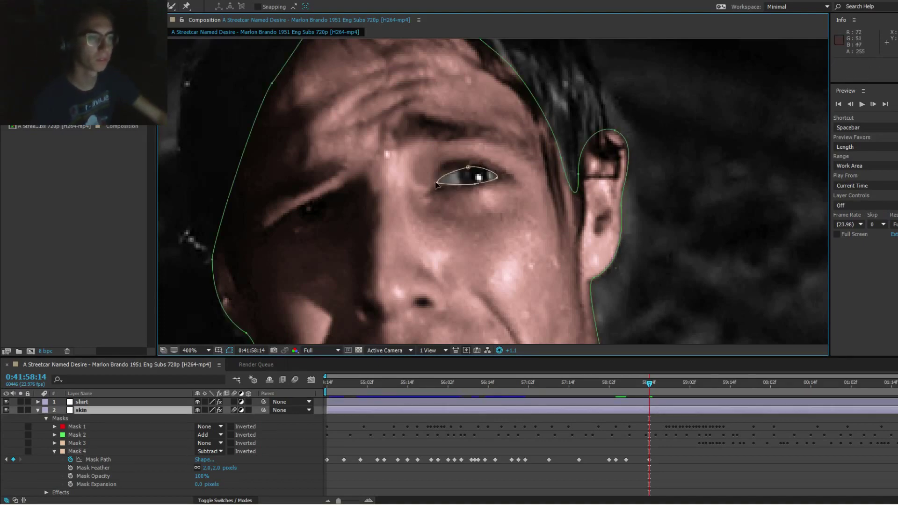
left_click(440, 183)
left_click(499, 132)
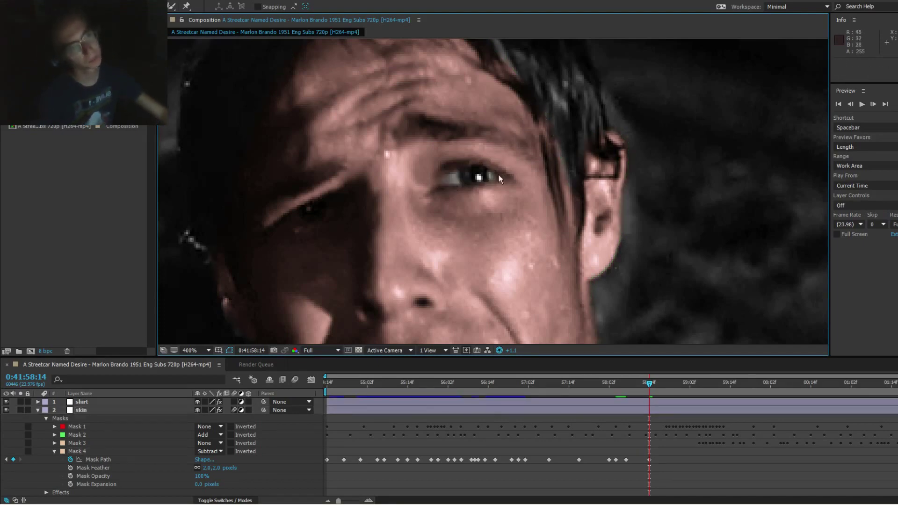
Step: Step through the frames from 0:41:58:14 to 0:41:59:01 and examine how Mask 4 follows the eye
key("Page_Down")
key("Page_Down")
key("Page_Down")
key("Page_Down")
key("Page_Down")
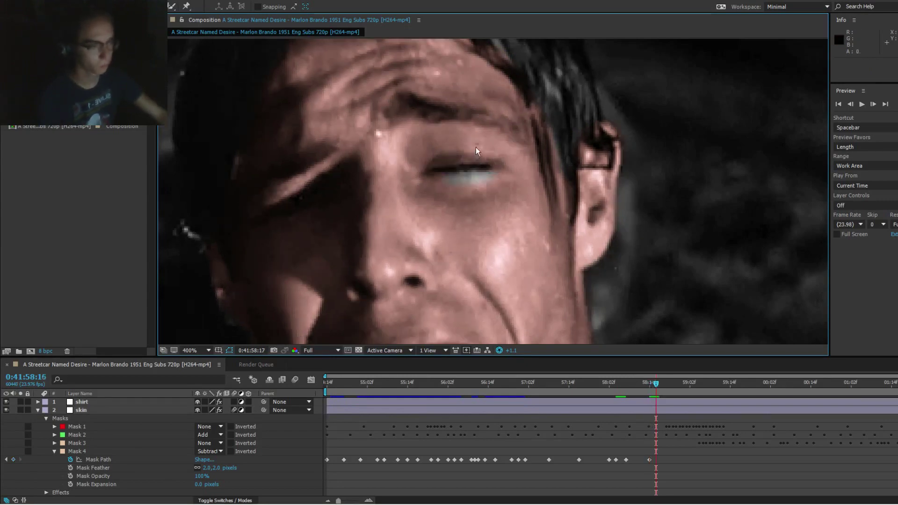
key("Page_Down")
key("Page_Down")
key("Page_Down")
key("Page_Down")
key("Page_Down")
key("Page_Down")
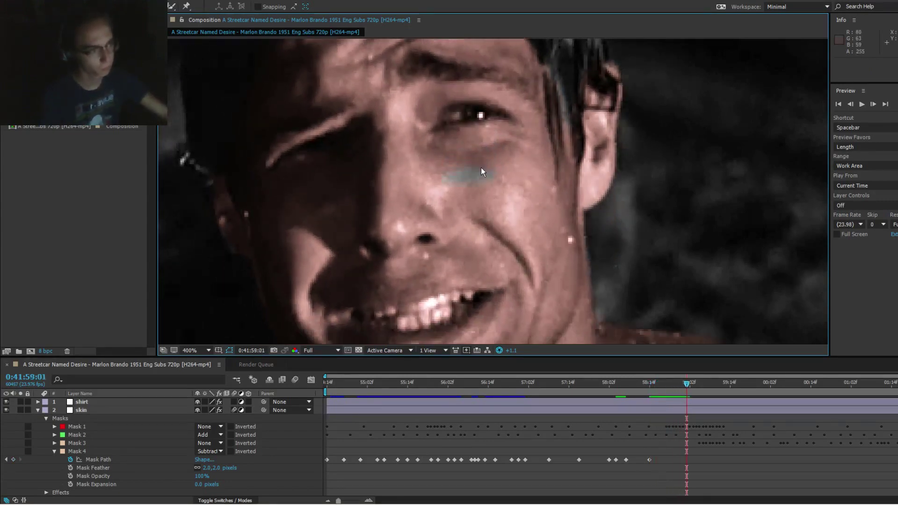
Step: At 0:41:57:23, keyframe Mask 4 by moving it down from the eyelid and slightly away from the nose onto the eye
left_click(599, 382)
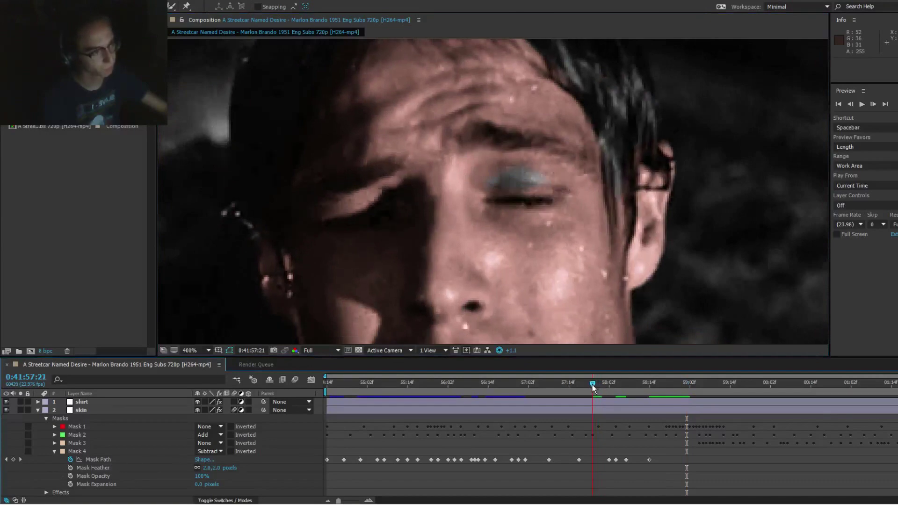
mouse_move(598, 383)
left_mouse_down()
mouse_move(607, 383)
mouse_move(599, 383)
left_mouse_up()
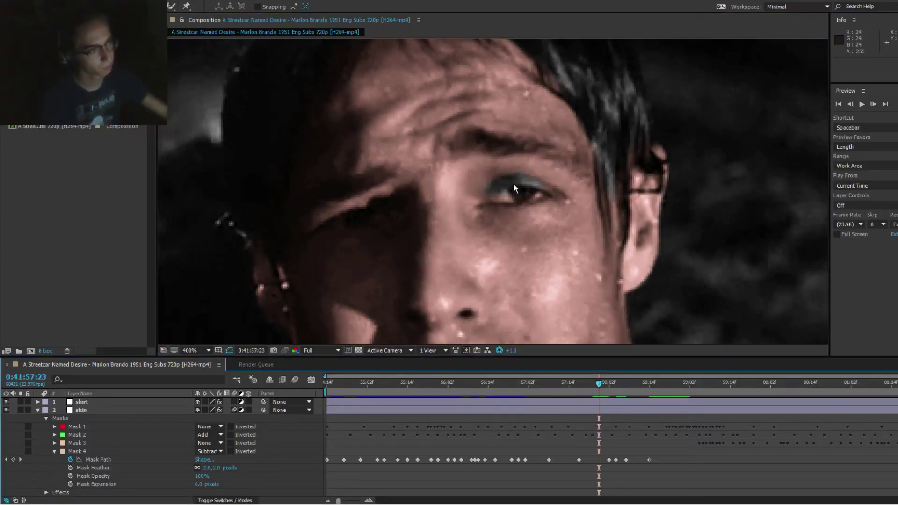
left_click(521, 181)
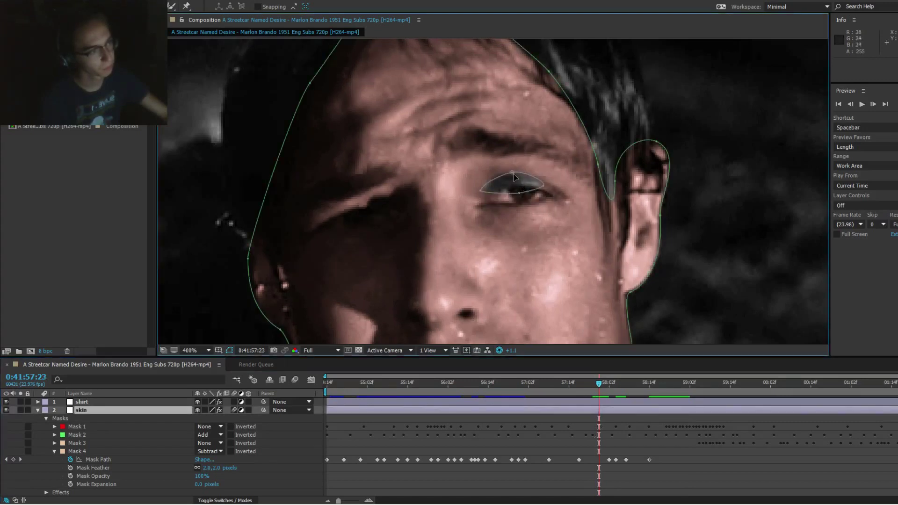
double_click(526, 184)
left_click_drag(527, 184, 530, 194)
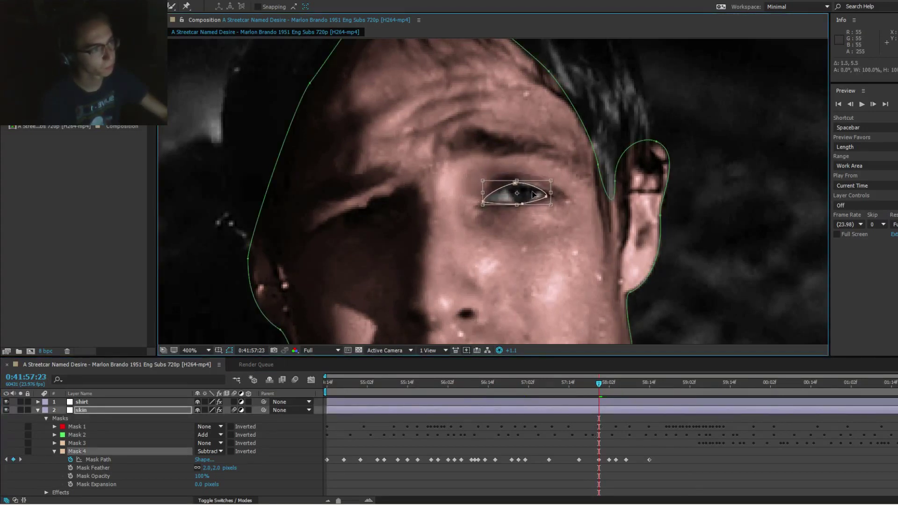
key("F2")
Step: Lower Mask 4's upper-lid point at 0:41:57:23 and pull its inner-corner point slightly inward
left_click(522, 198)
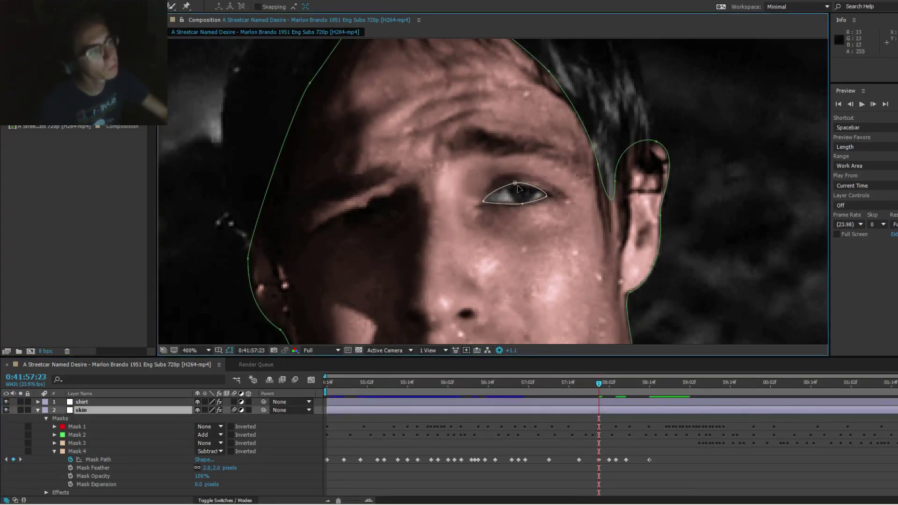
left_click(517, 188)
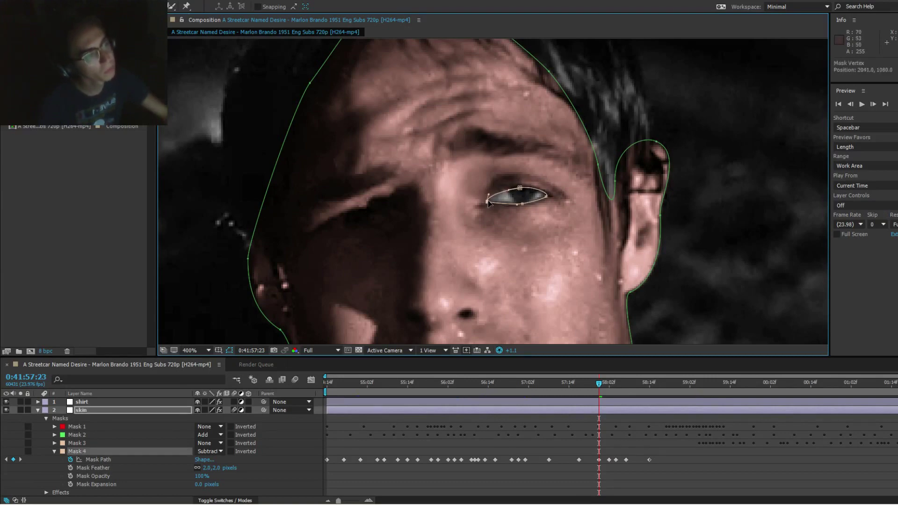
key("F2")
Step: Step through the frames from 0:41:57:23 to 0:41:58:03 and back to 0:41:57:22, examining how Mask 4 covers the eye
key("Page_Down")
key("Page_Down")
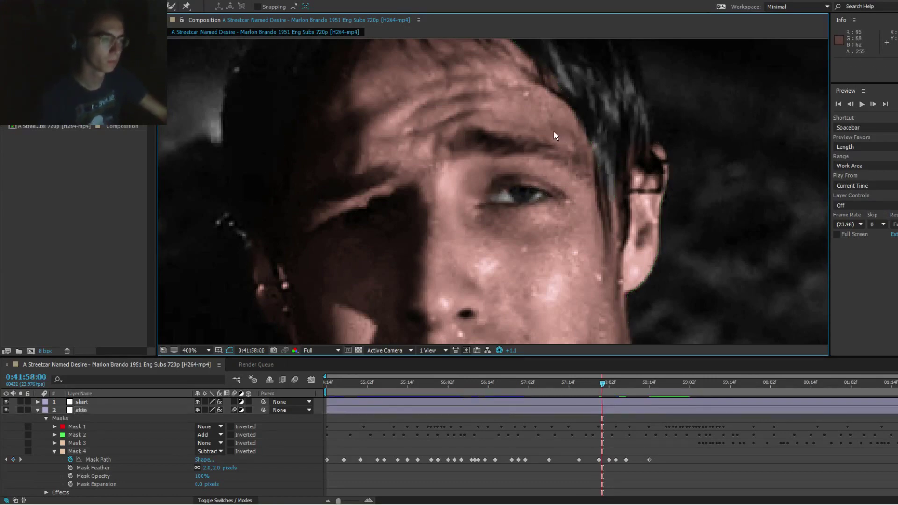
key("Page_Down")
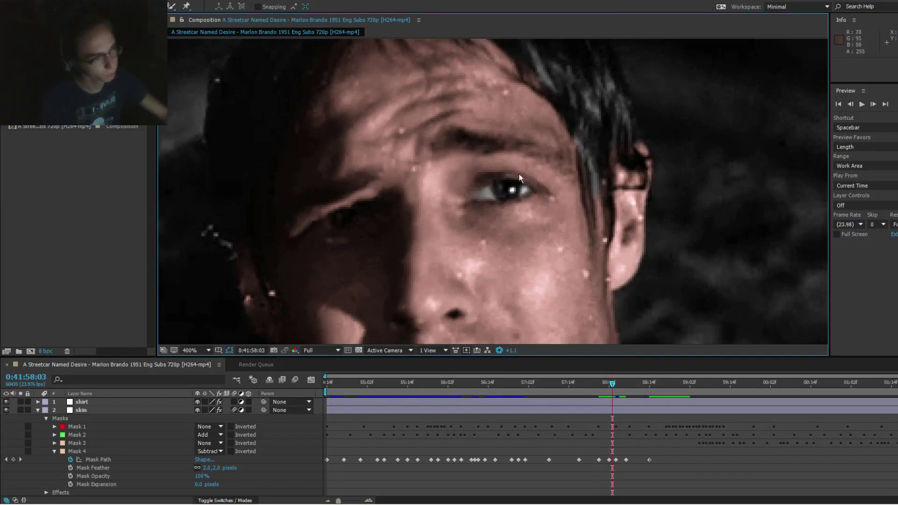
key("Page_Up")
key("Page_Up")
key("Page_Up")
key("Page_Up")
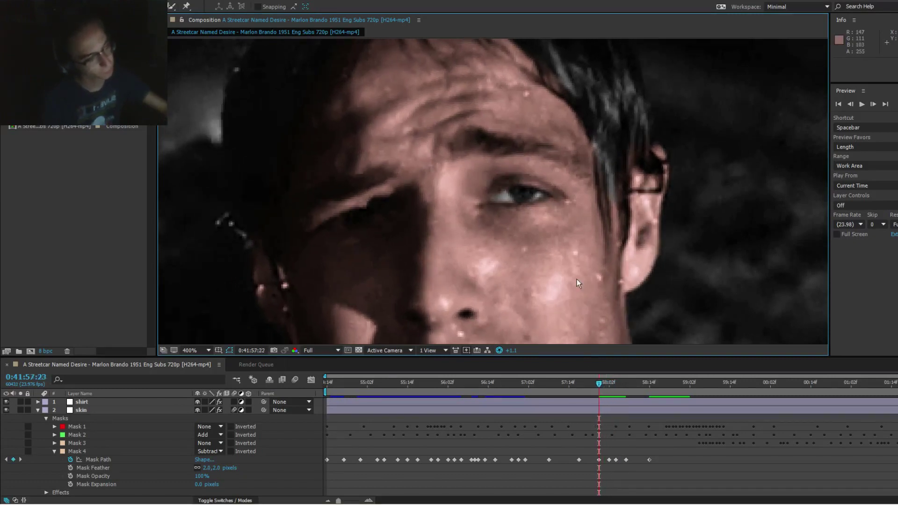
Step: At 0:41:57:22, keyframe Mask 4 by moving it slightly down onto the narrowed eye and fitting its upper edge to the lid
left_click(527, 192)
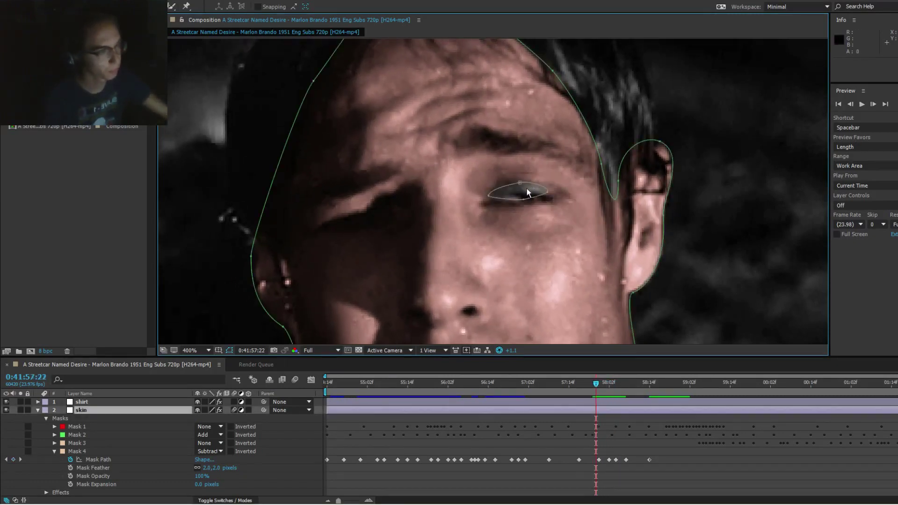
double_click(520, 185)
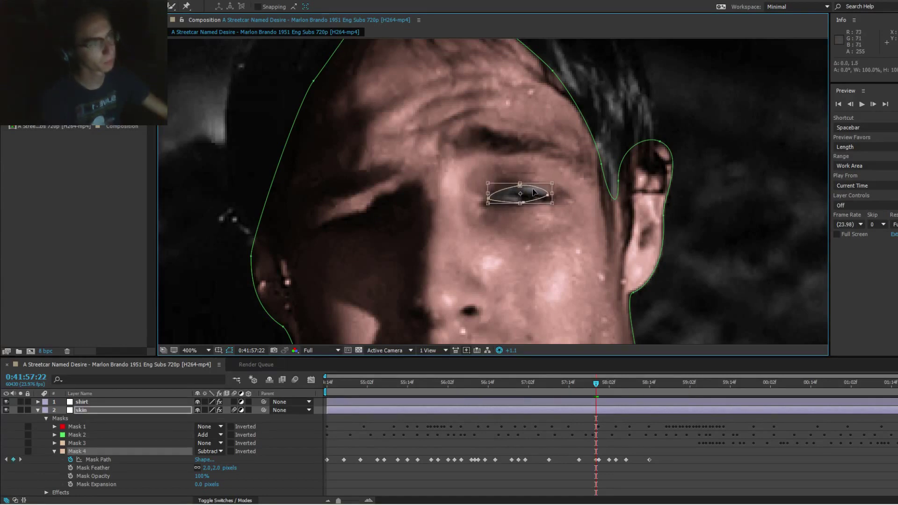
left_click_drag(520, 189, 502, 192)
key("F2")
left_click(551, 188)
key("F2")
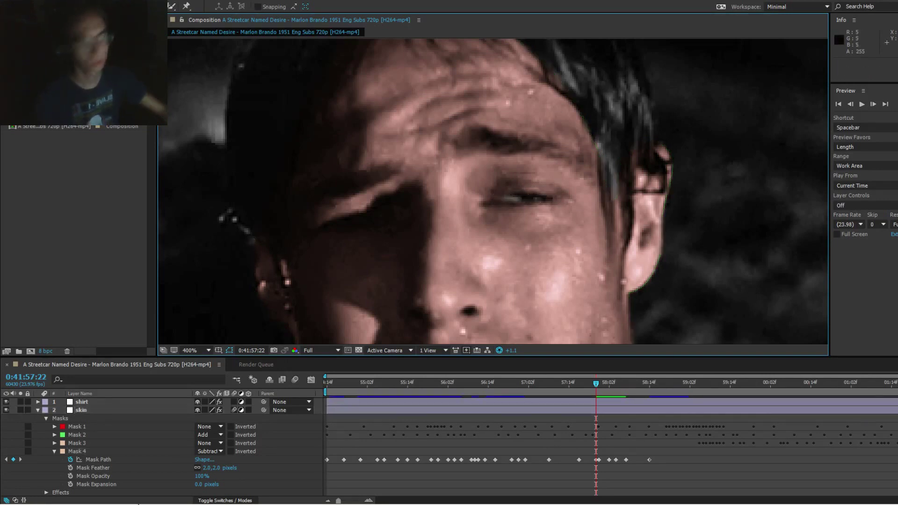
Step: Switch to the SoundCloud page in the browser, start the track "cotton candy" and return to After Effects
left_click(55, 499)
scroll(307, 257, "down", 3)
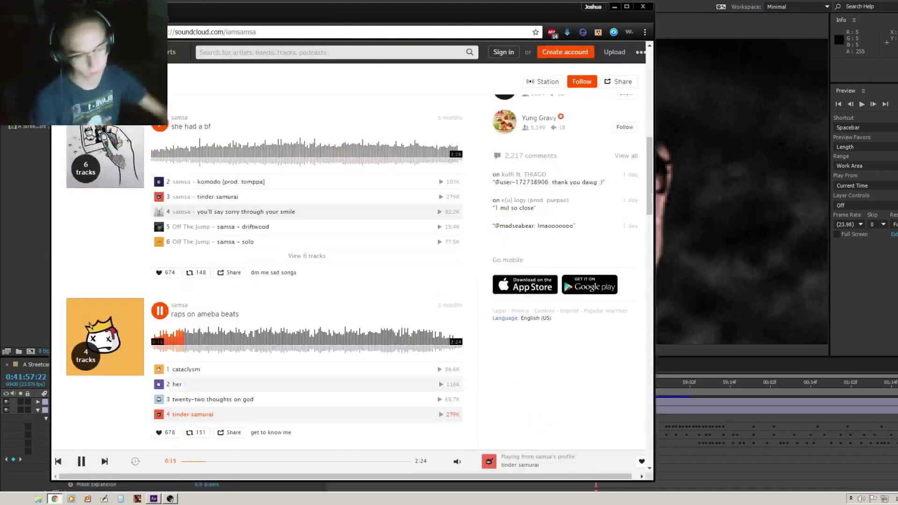
scroll(359, 271, "down", 3)
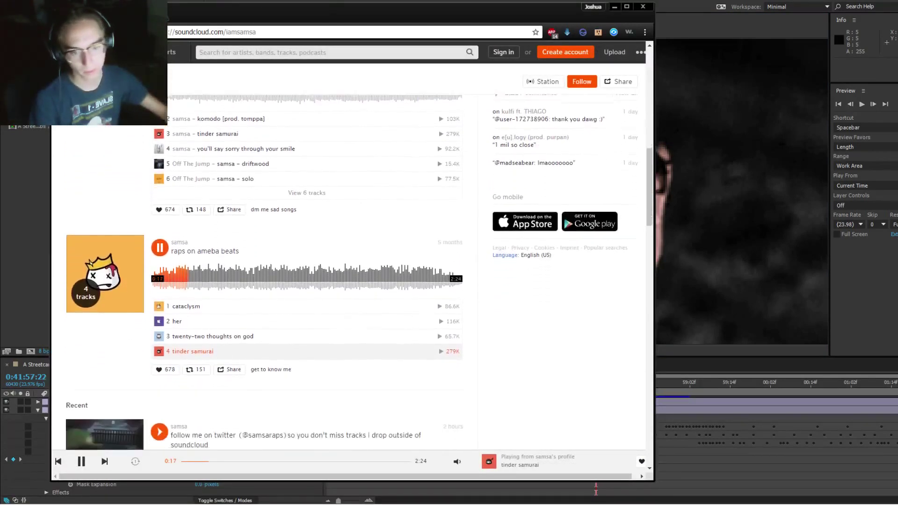
scroll(306, 271, "down", 1)
left_click(160, 284)
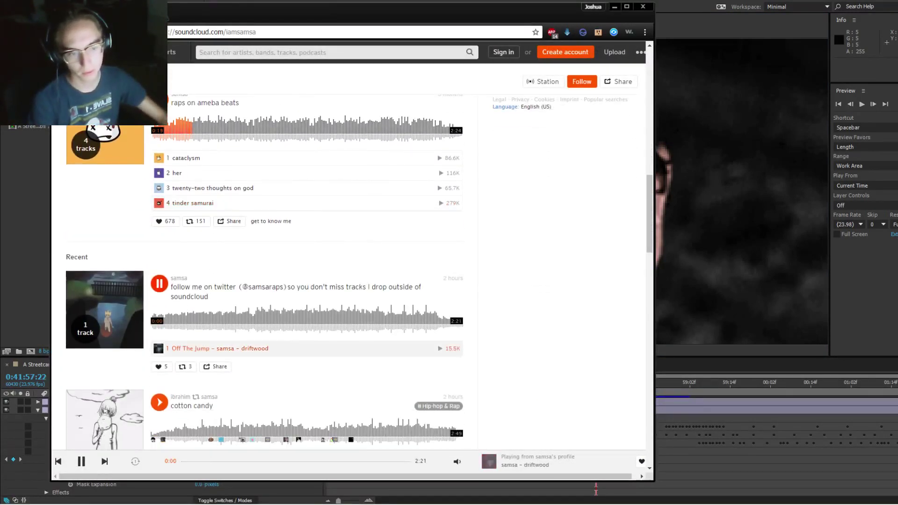
scroll(309, 271, "down", 1)
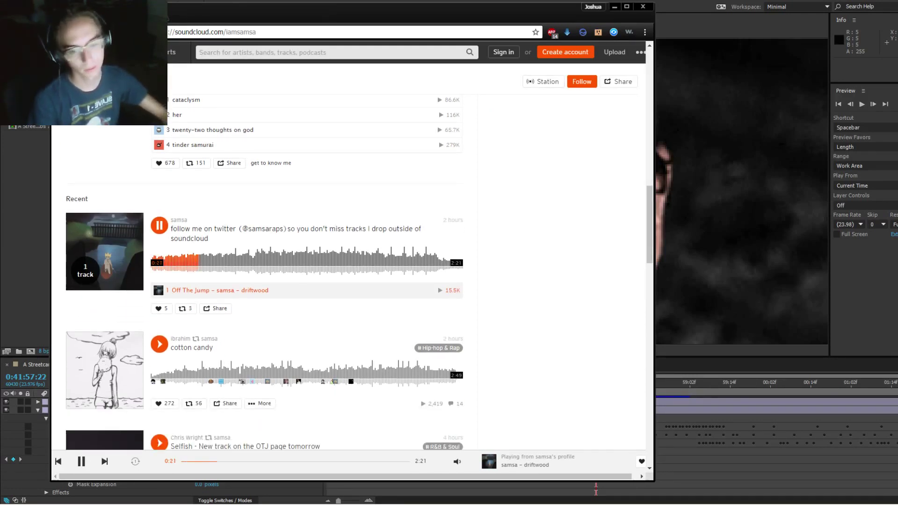
left_click(159, 344)
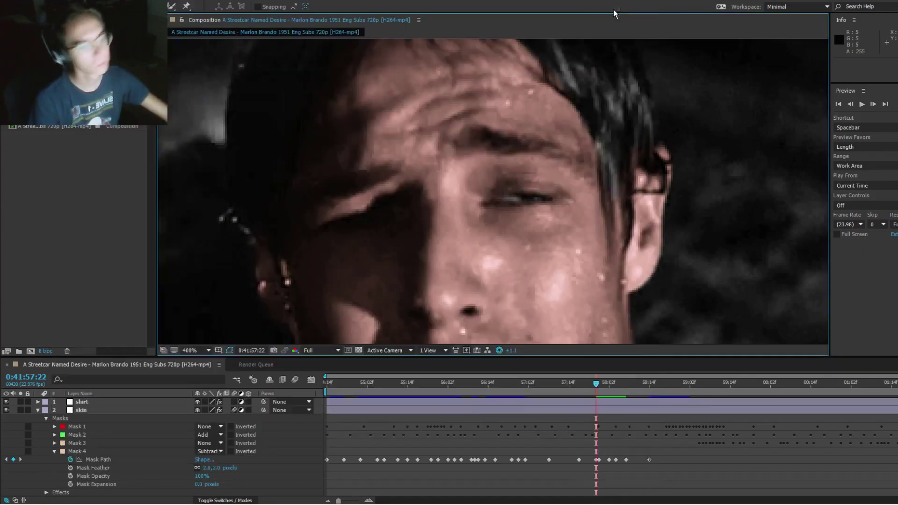
left_click(614, 7)
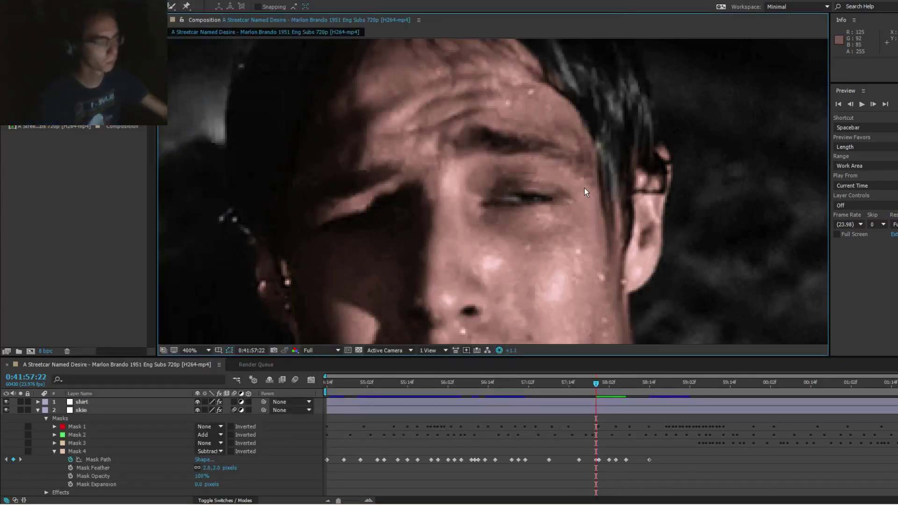
Step: At 0:41:57:20, keyframe Mask 4 as a flat, narrow shape fitted to the nearly closed eye
key("Page_Up")
key("Page_Up")
key("Page_Up")
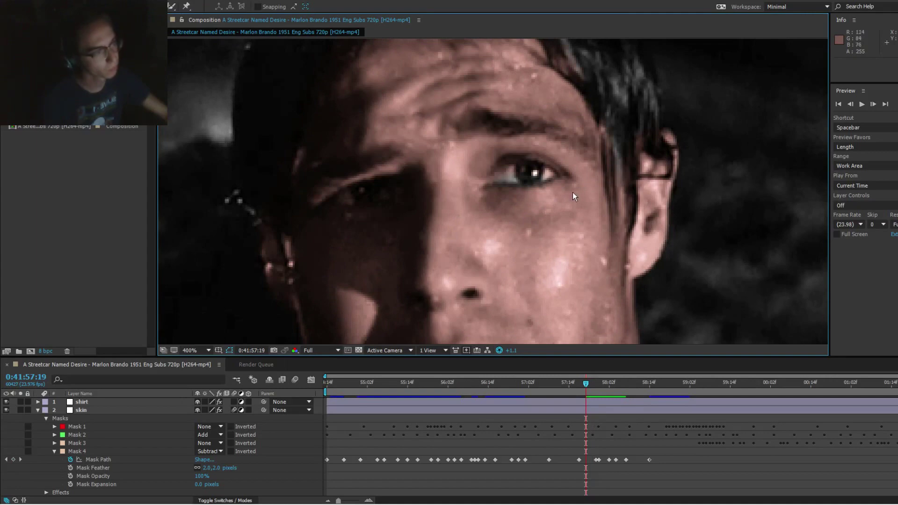
key("Page_Down")
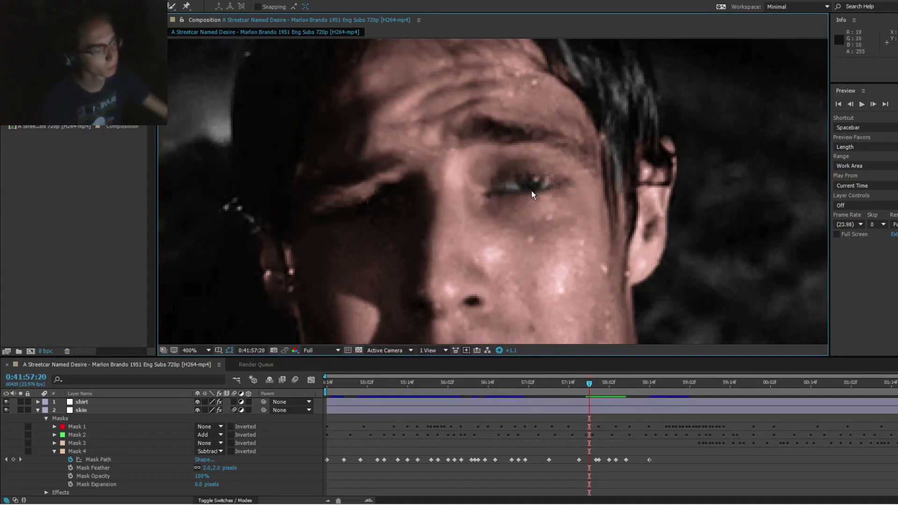
left_click(534, 189)
left_click(527, 192)
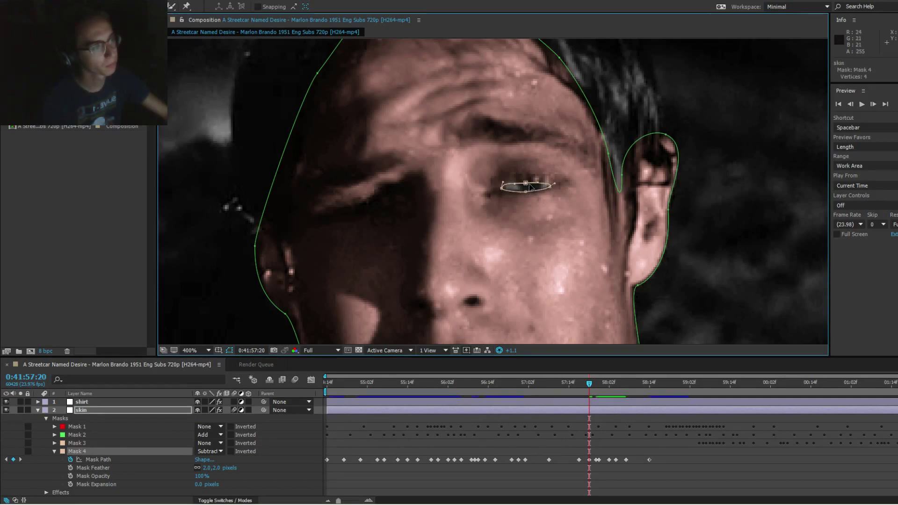
Step: At 0:41:57:19, keyframe Mask 4 around the open eye by adjusting its upper-lid, outer-corner and inner-corner points
key("Page_Up")
left_click_drag(525, 175, 553, 179)
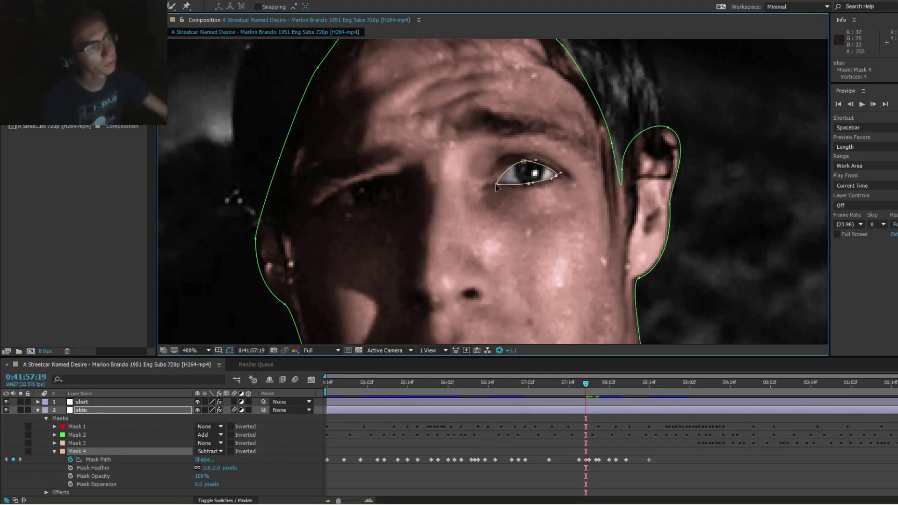
left_click_drag(496, 184, 493, 181)
key("ctrl+z")
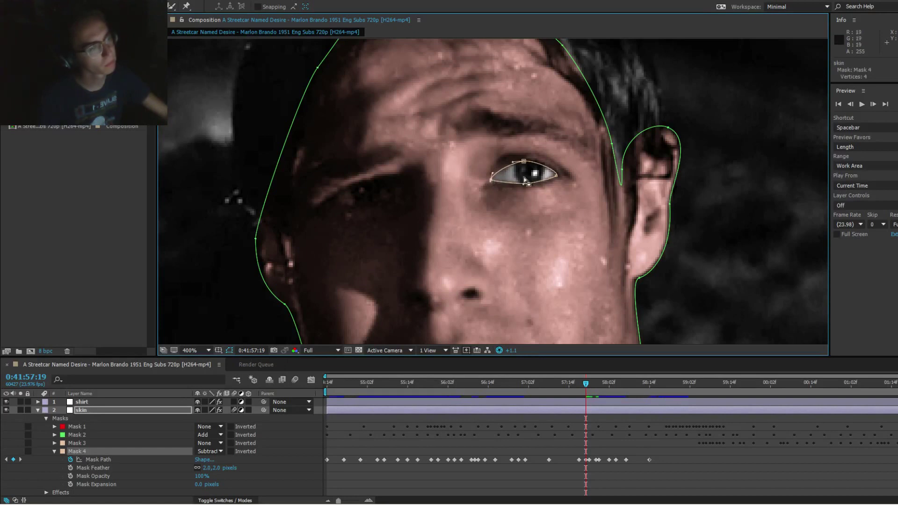
left_click(599, 38)
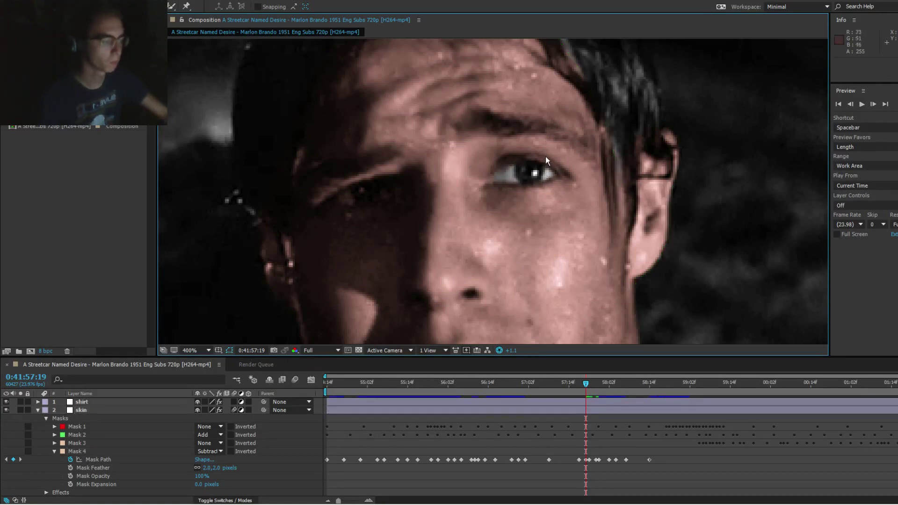
Step: At 0:41:57:13, keyframe Mask 4 by moving it slightly up and away from the nose onto the eye
key("Page_Up")
key("Page_Up")
key("Page_Up")
key("Page_Up")
key("Page_Up")
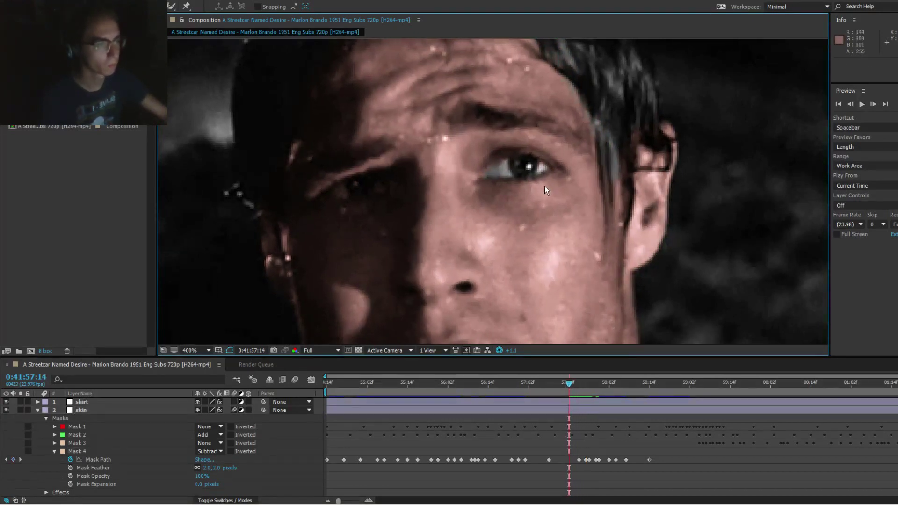
key("Page_Up")
left_click(532, 175)
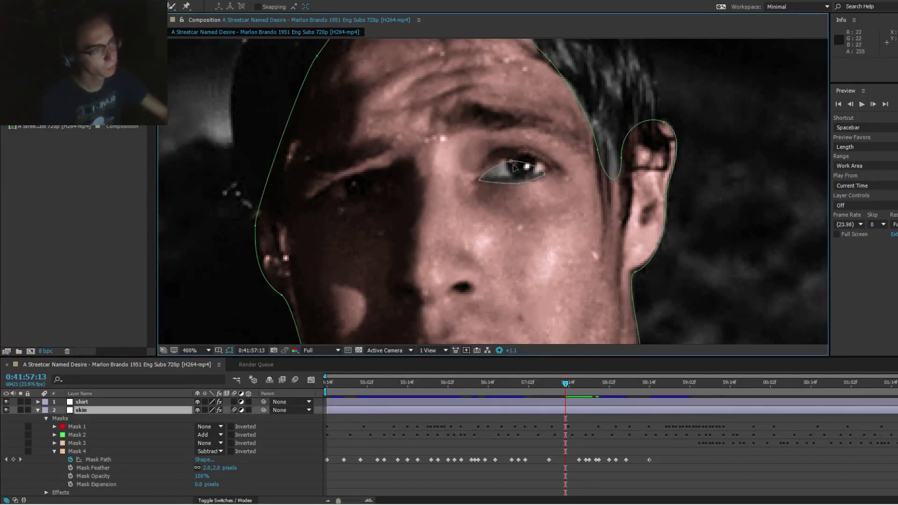
double_click(511, 161)
left_click_drag(529, 171, 534, 168)
key("F2")
Step: At 0:41:57:11, keyframe Mask 4 by moving it slightly up onto the eye
key("Page_Up")
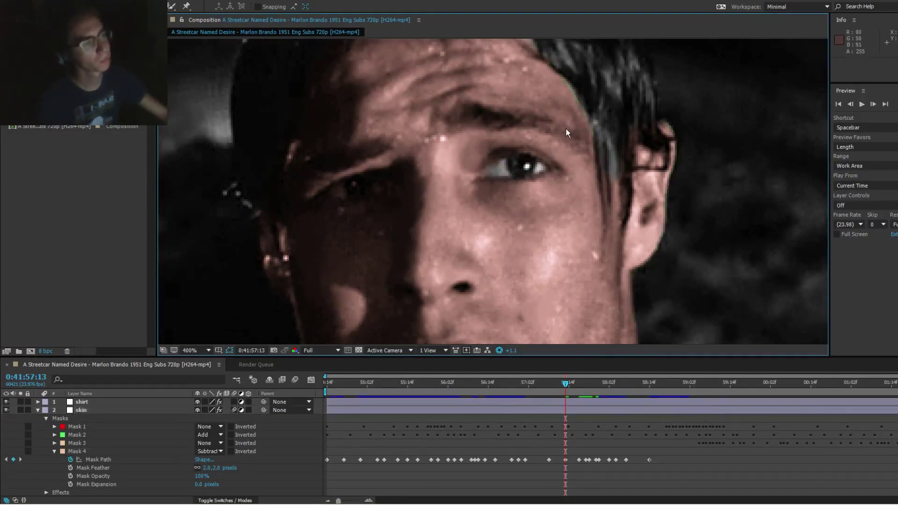
key("Page_Up")
key("Page_Up")
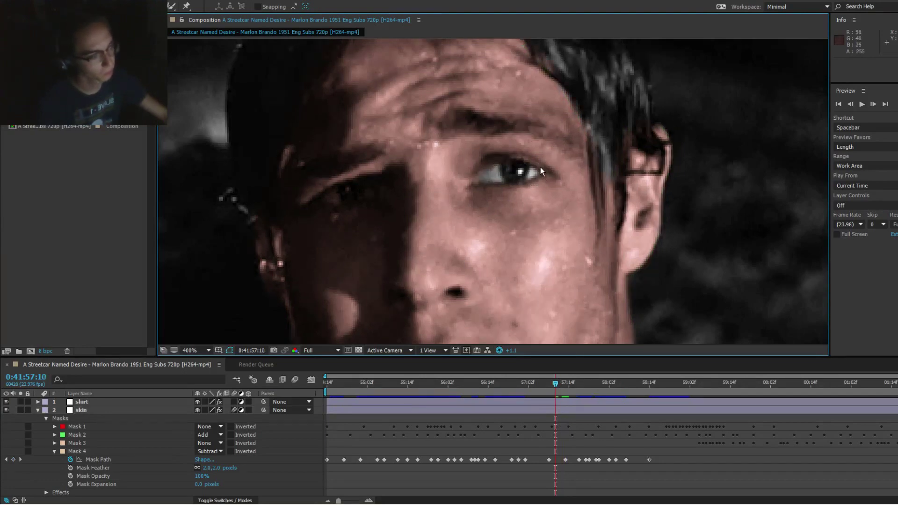
key("Page_Down")
left_click(520, 173)
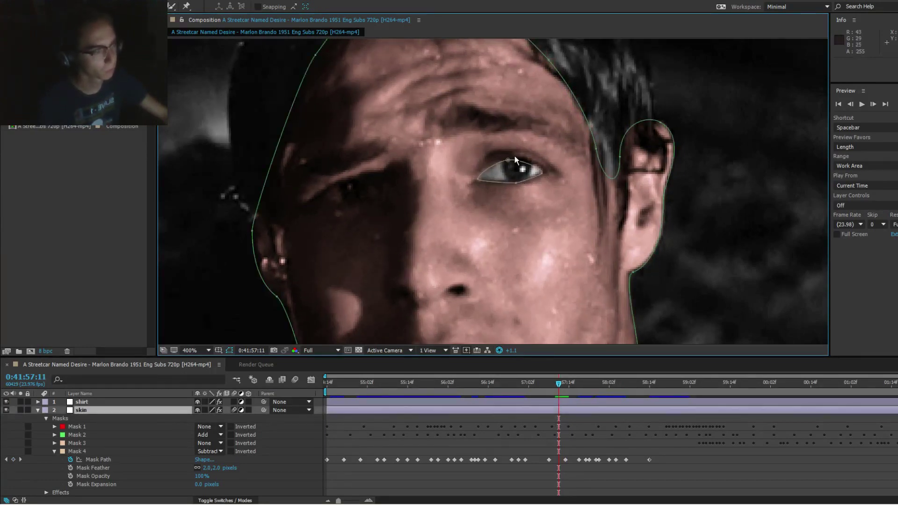
left_click(509, 161)
double_click(510, 162)
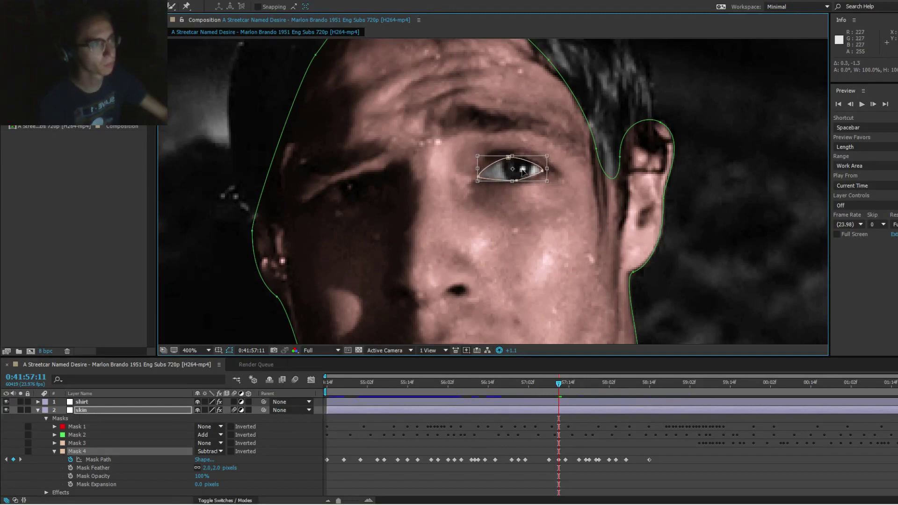
key("ctrl+shift+a")
Step: At 0:41:57:04, keyframe Mask 4 by fitting its outer-corner and inner-corner points to the eye
key("Page_Up")
key("Page_Up")
key("Page_Up")
key("Page_Up")
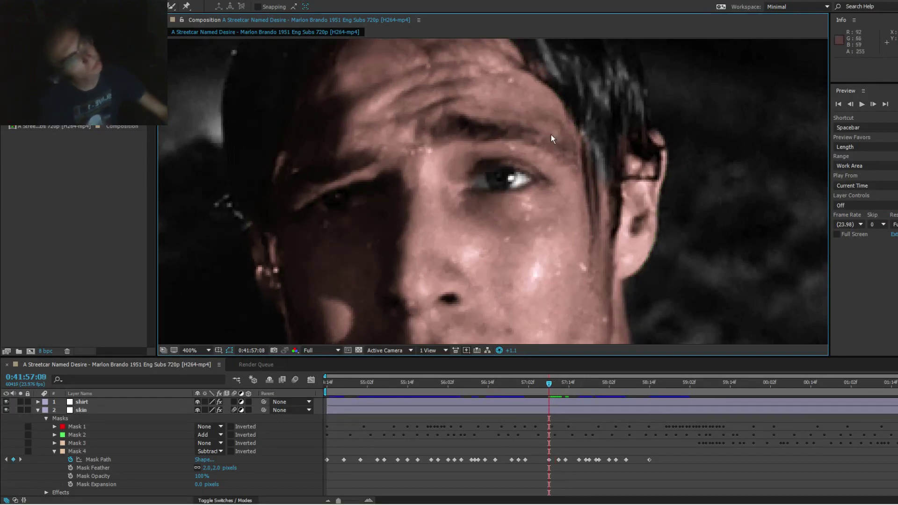
key("Page_Up")
key("Page_Up")
key("Page_Up")
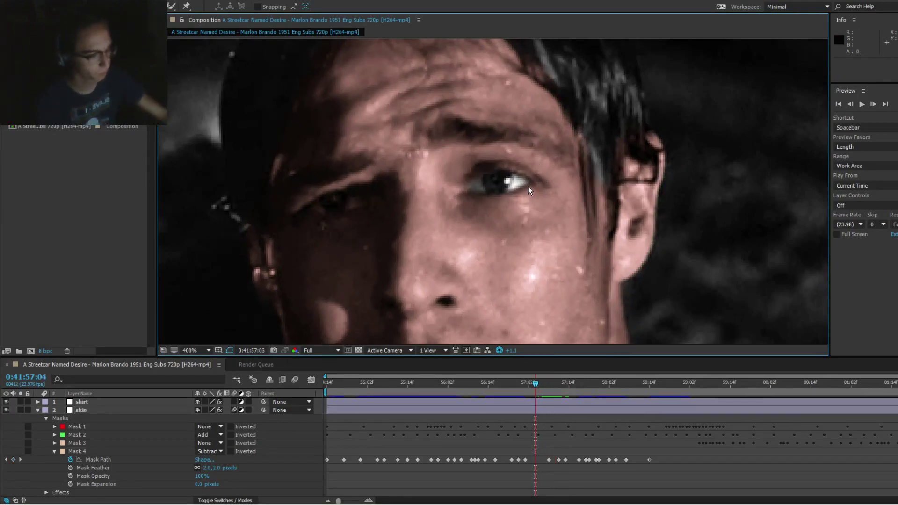
left_click(508, 192)
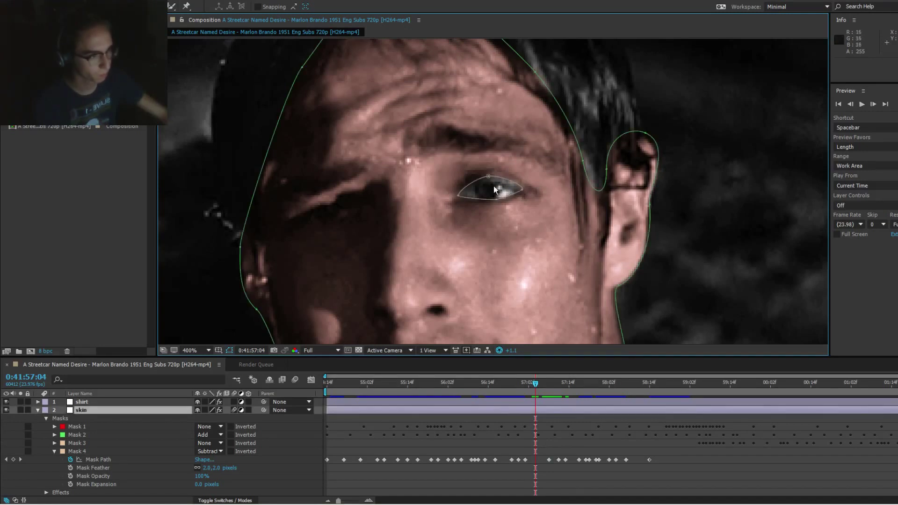
left_click_drag(522, 189, 464, 194)
left_click(518, 89)
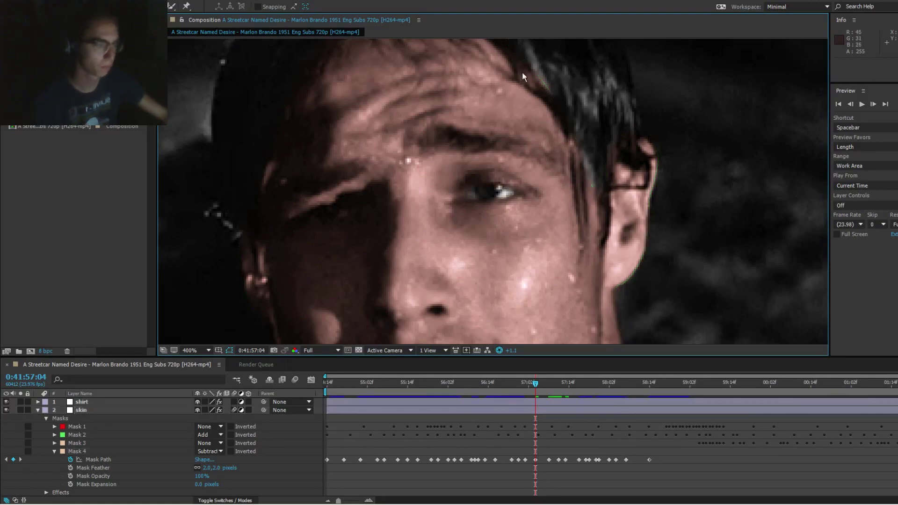
Step: At 0:41:57:02, keyframe Mask 4 by reshaping its upper-lid edge and pulling its inner-corner point in toward the eye
key("Page_Up")
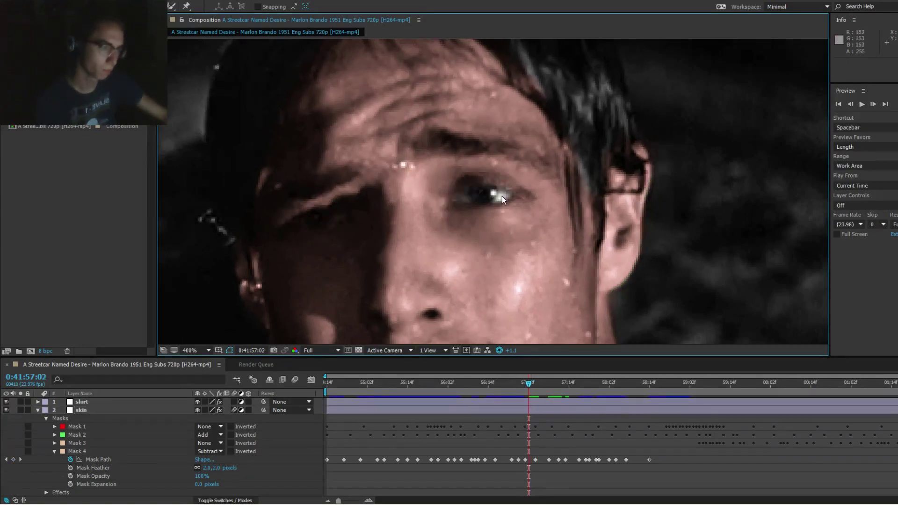
key("Page_Up")
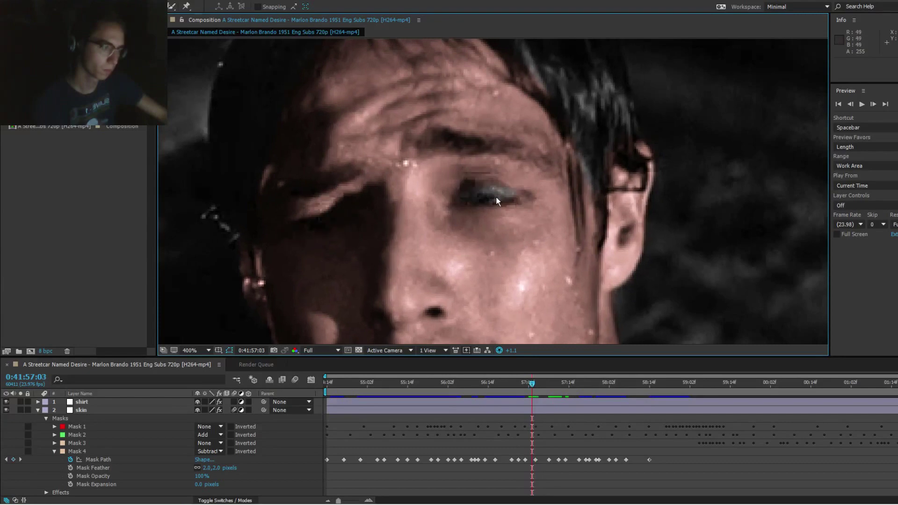
left_click(496, 196)
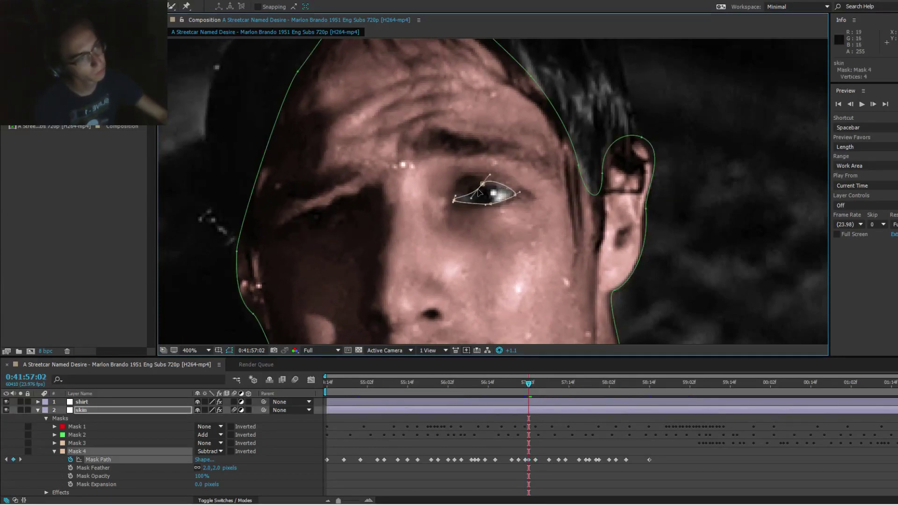
left_click_drag(482, 185, 461, 200)
left_click(515, 153)
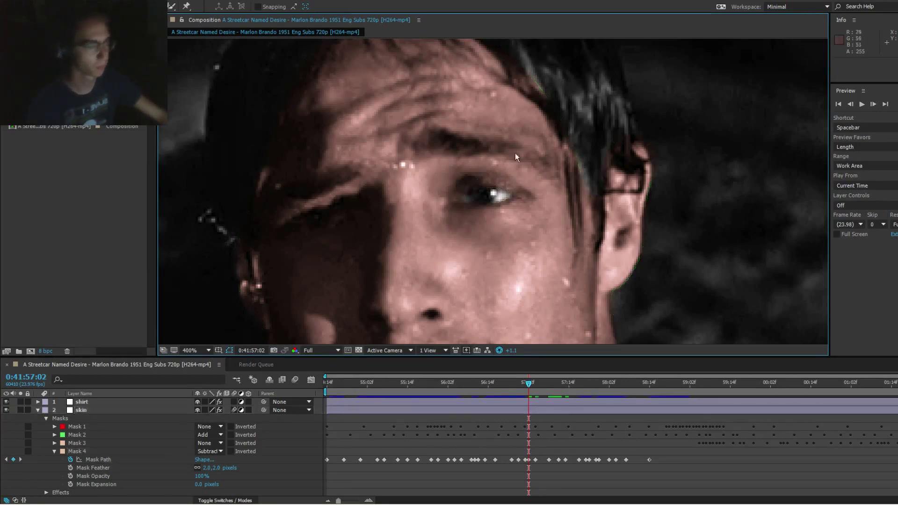
left_click(506, 195)
left_click(516, 196)
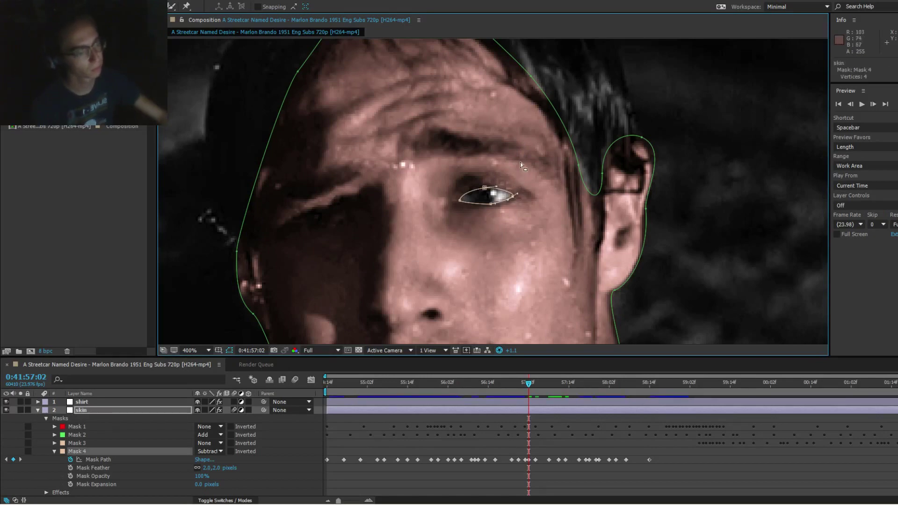
key("F2")
Step: At 0:41:57:03, keyframe Mask 4 by moving it off the closing eye and out into the dark background beside the head
key("Page_Down")
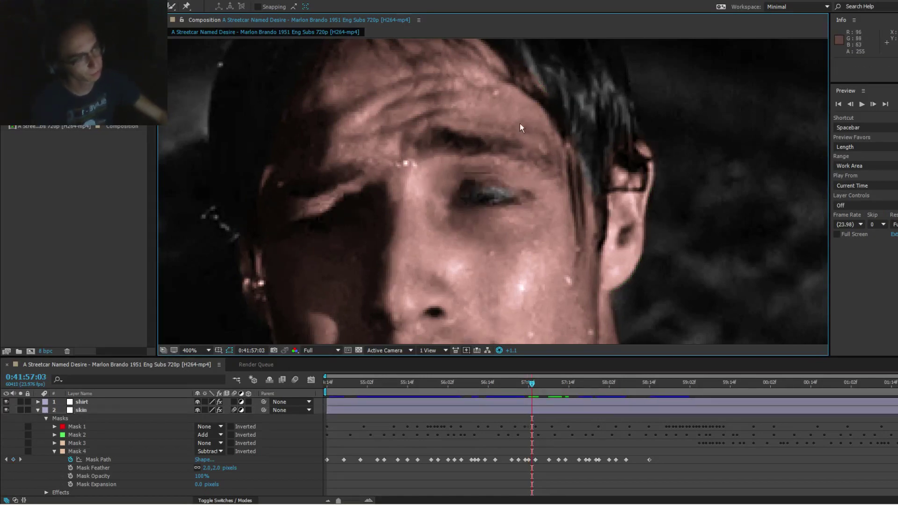
left_click(499, 195)
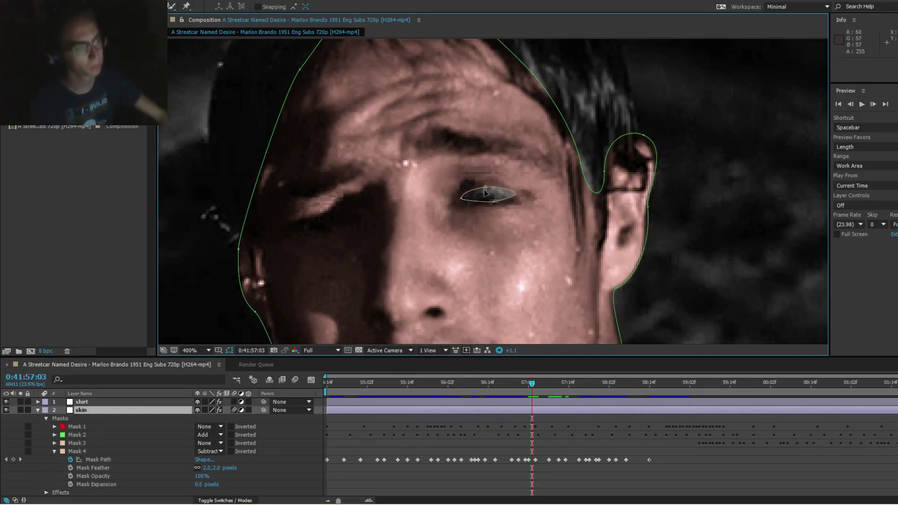
double_click(491, 189)
scroll(498, 183, "down", 1)
left_click_drag(495, 198, 373, 161)
left_click_drag(655, 155, 489, 168)
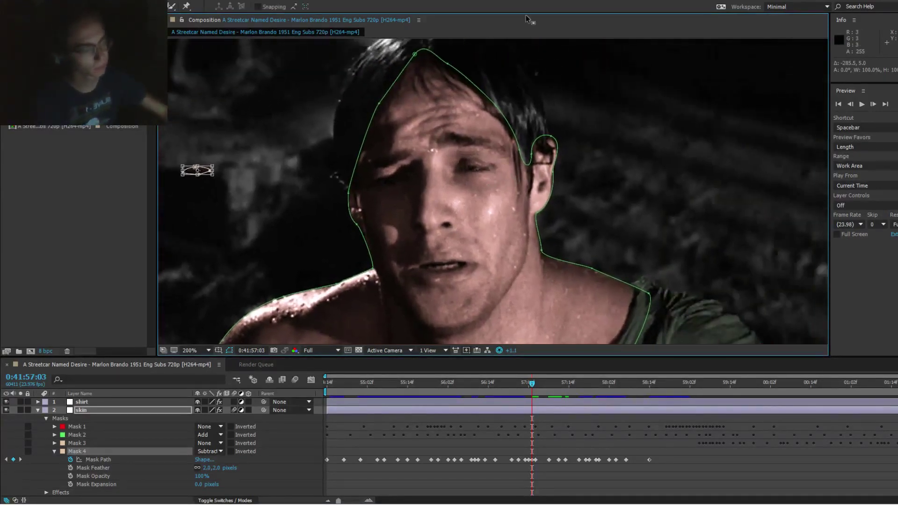
key("Page_Down")
key("Delete")
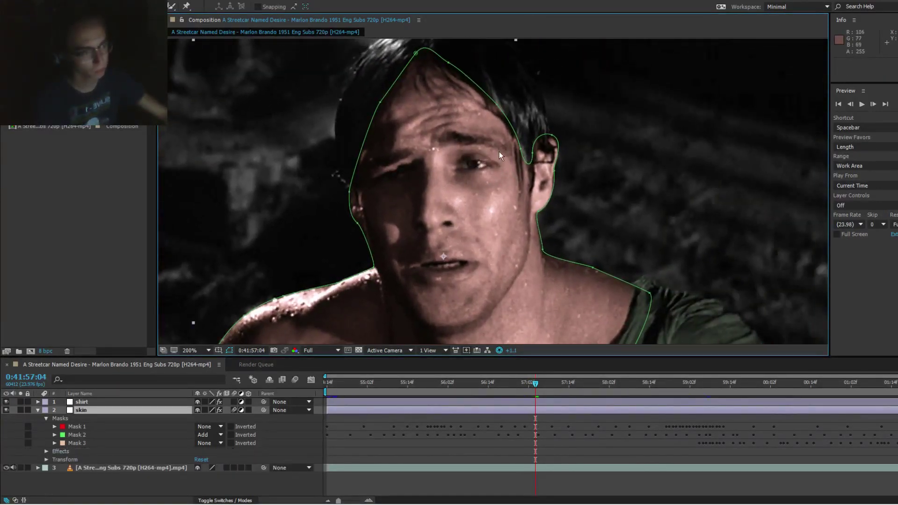
key("ctrl+z")
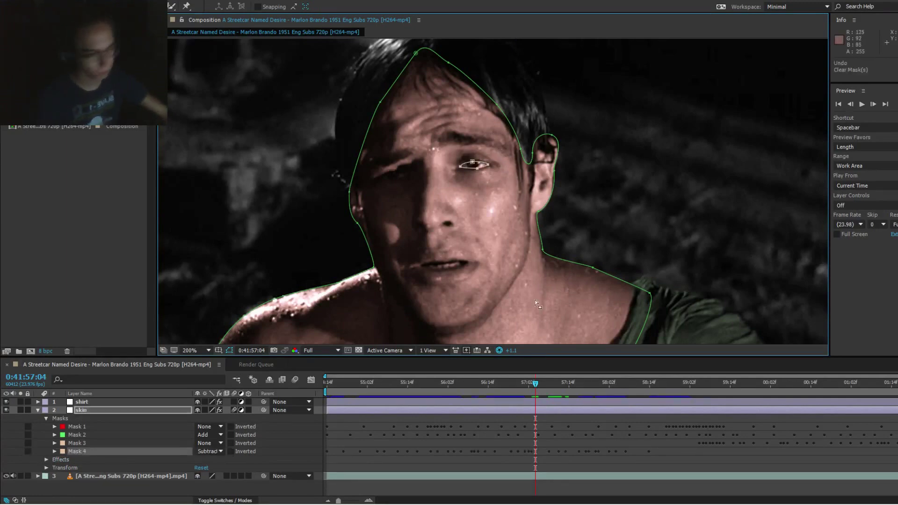
left_click(55, 451)
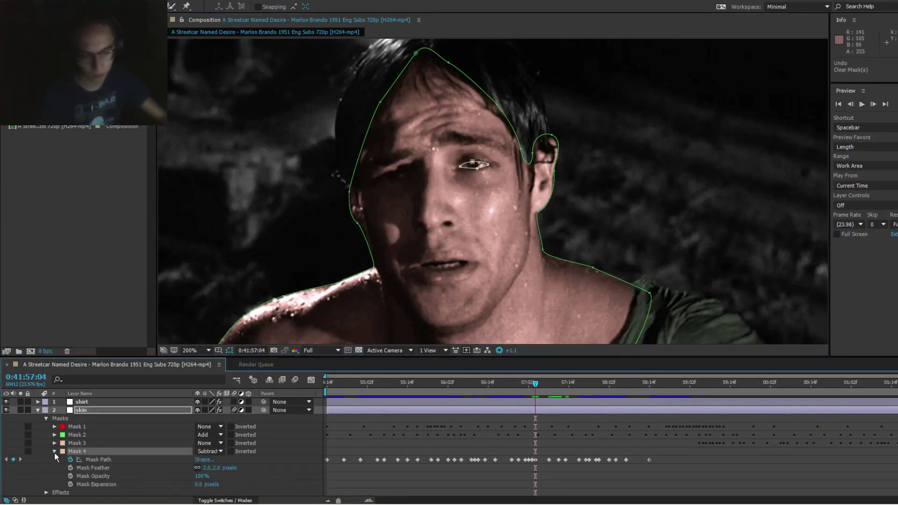
Step: At 0:41:58:10, keyframe Mask 4 by repositioning it over the eye and fitting its upper-lid point
left_click_drag(536, 383, 637, 395)
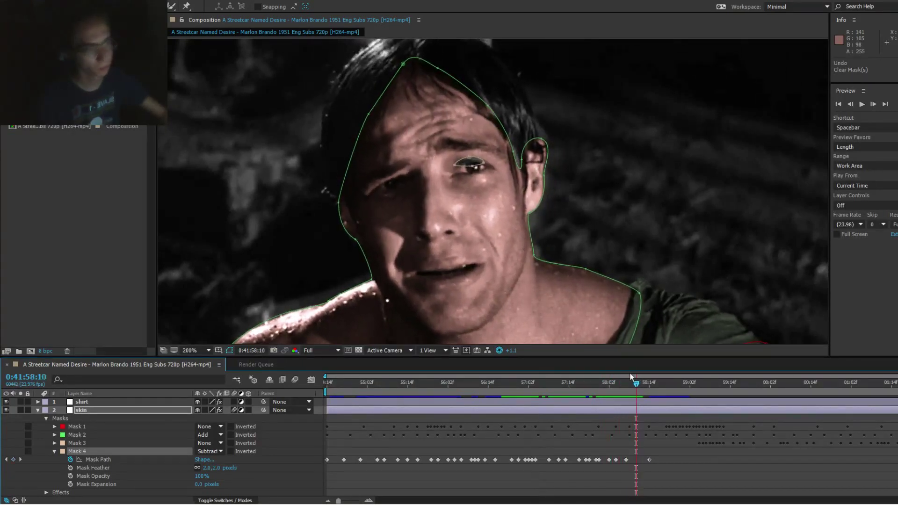
key("period")
left_click_drag(495, 146, 518, 191)
double_click(470, 169)
left_click_drag(470, 170, 500, 183)
key("Return")
key("F2")
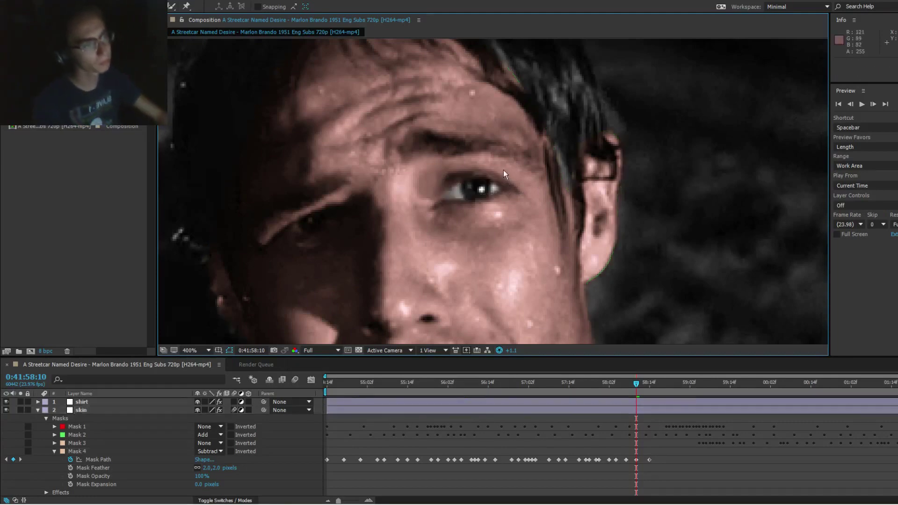
left_click(486, 185)
left_click(470, 179)
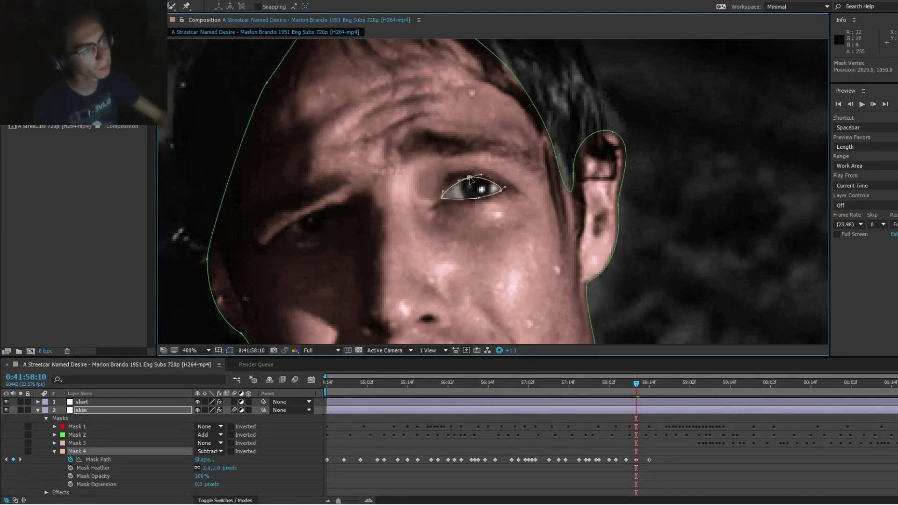
key("F2")
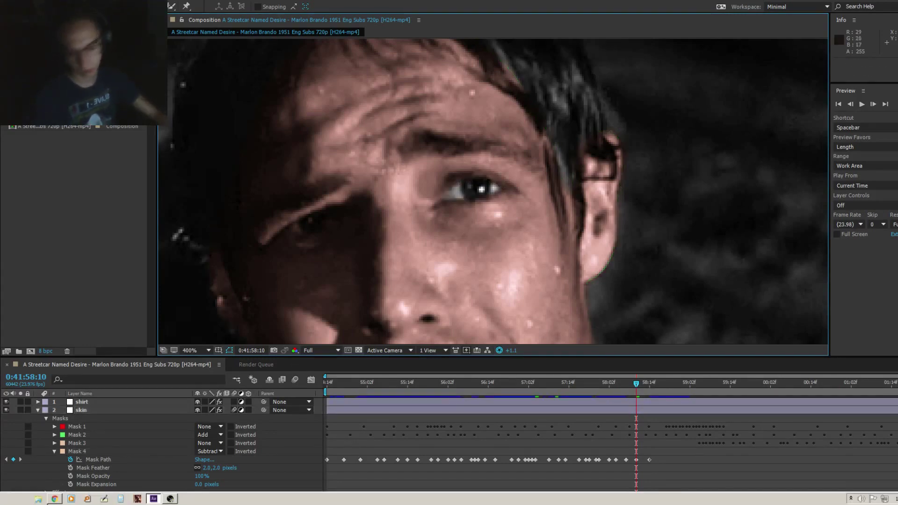
Step: Switch to the browser, play the track "butterflies" from samsa's tracks on SoundCloud, and return to After Effects
left_click(54, 498)
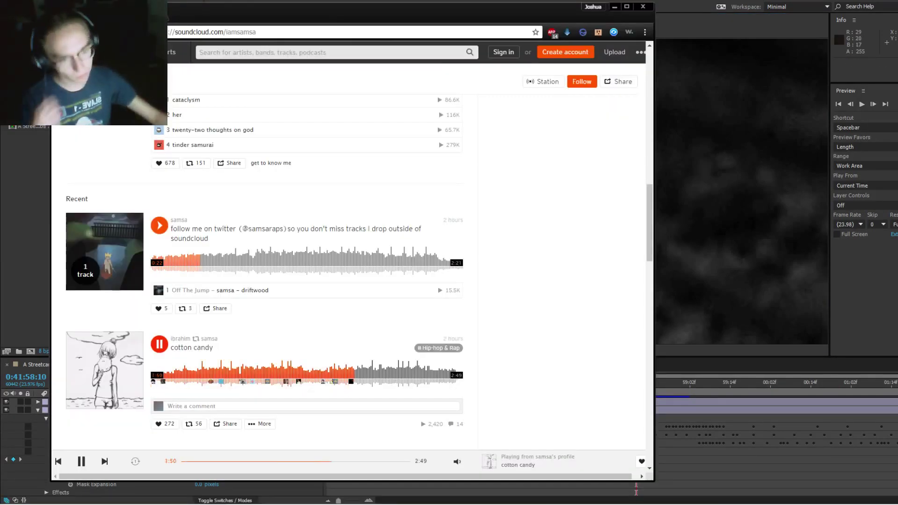
scroll(262, 281, "down", 3)
left_click(159, 407)
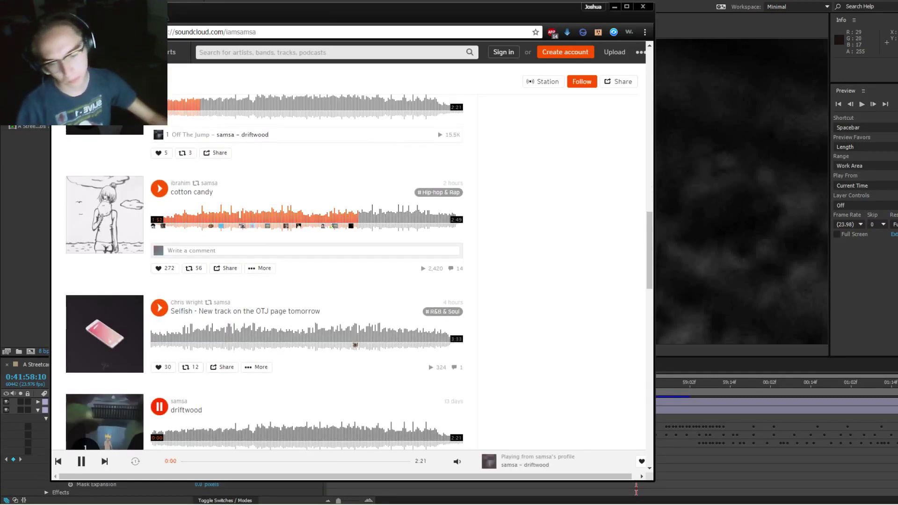
scroll(262, 280, "down", 3)
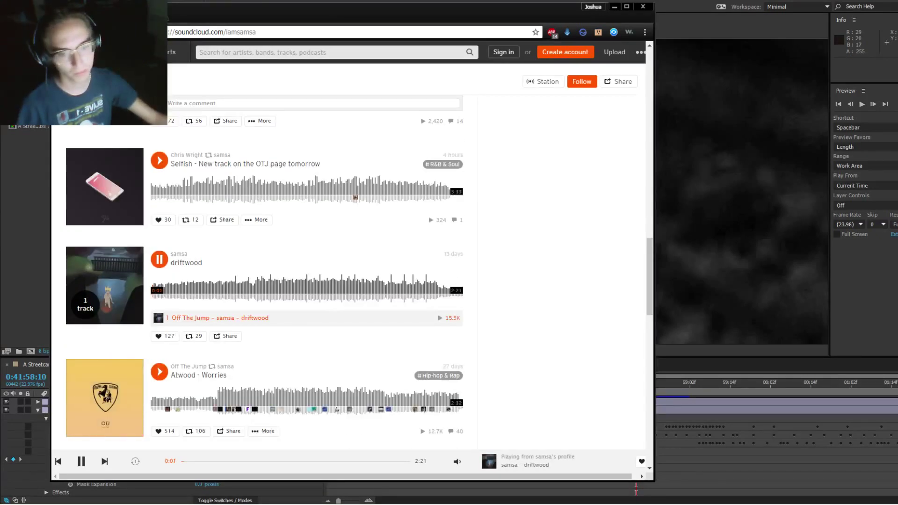
scroll(348, 248, "up", 10)
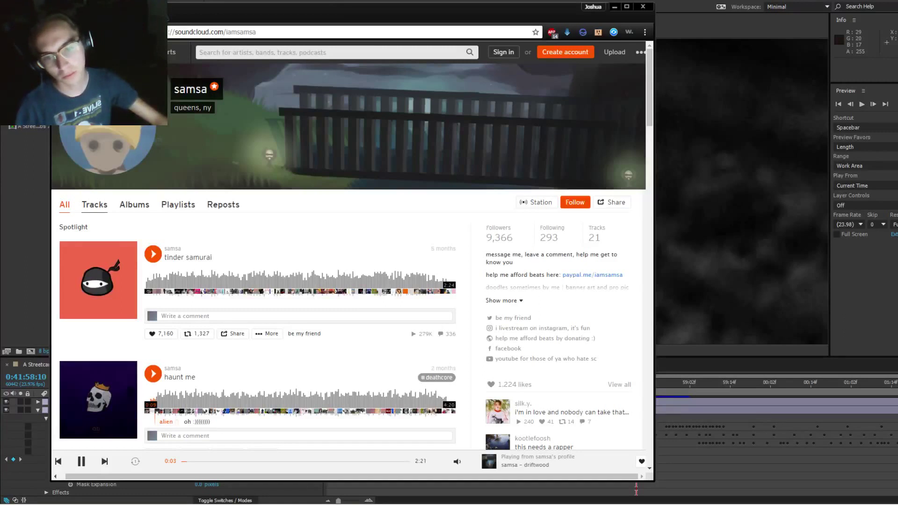
left_click(94, 204)
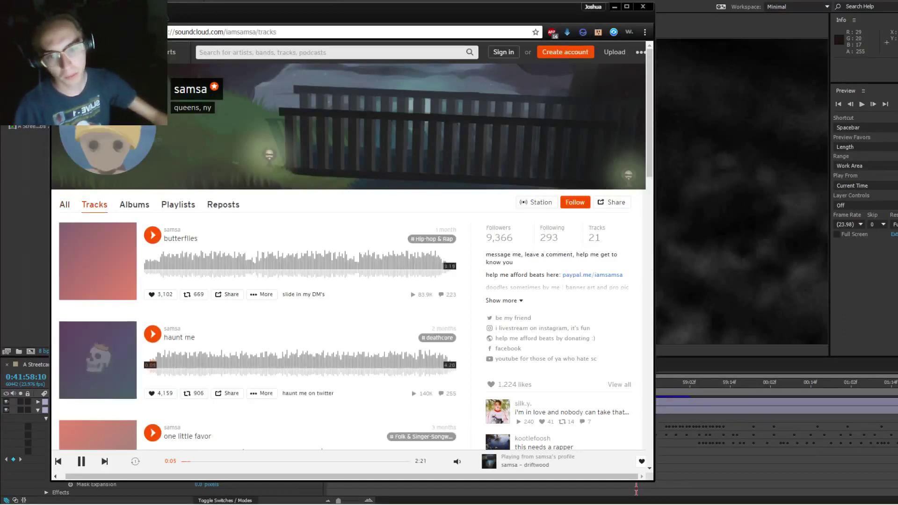
left_click(152, 235)
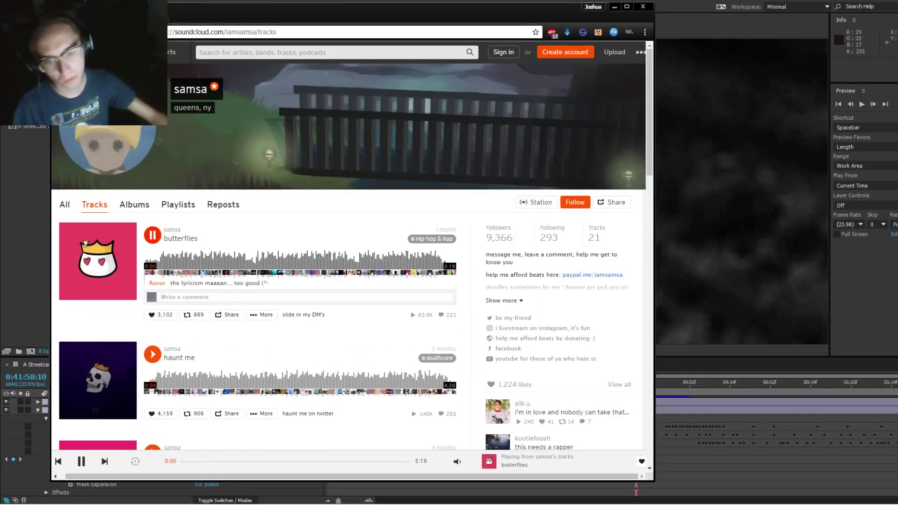
left_click(614, 7)
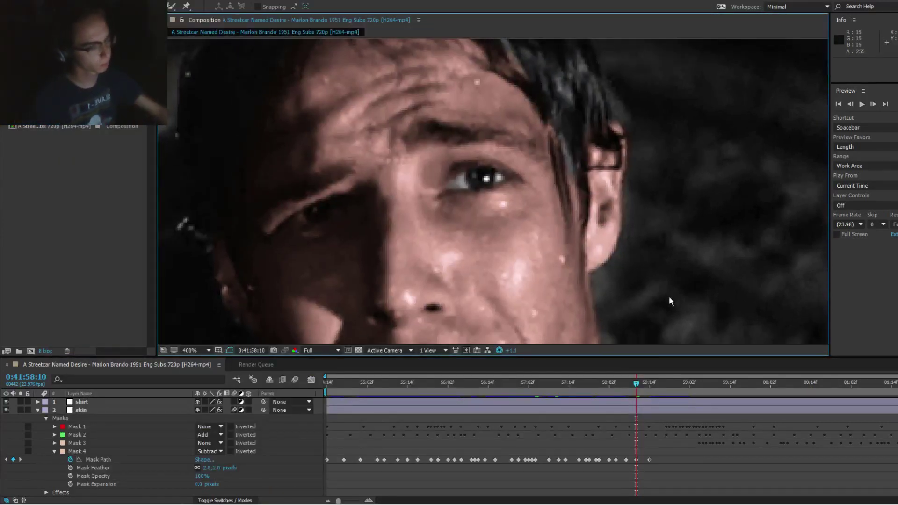
Step: At 0:41:58:12, keyframe Mask 4 by shifting it slightly away from the nose onto the eye
key("Page_Down")
key("Page_Down")
key("Page_Down")
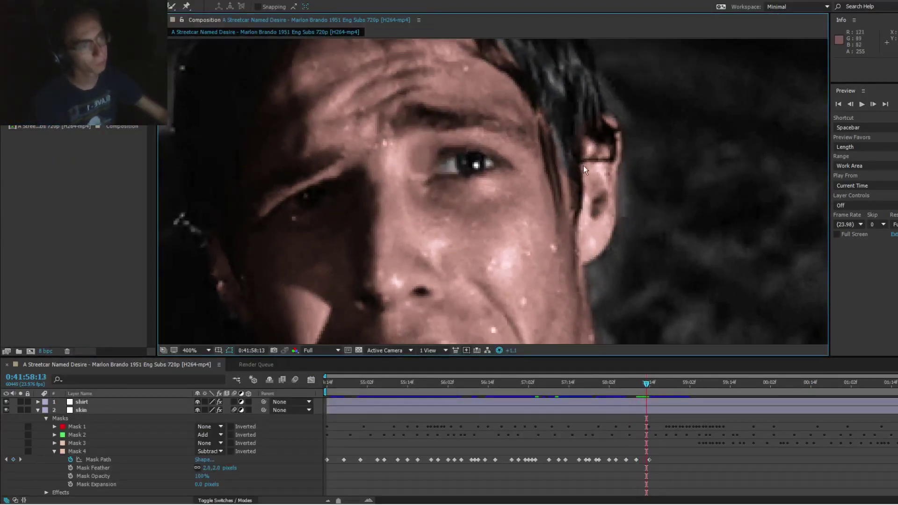
key("Page_Up")
left_click(471, 173)
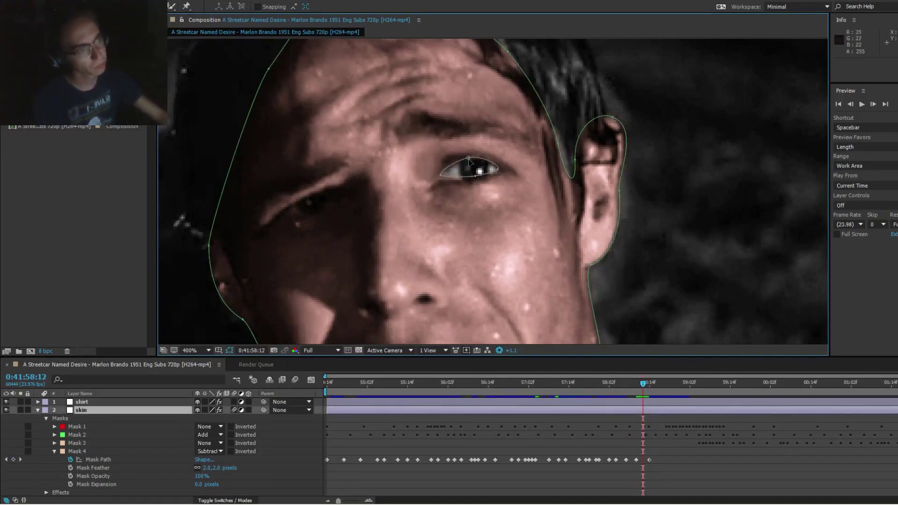
double_click(470, 159)
left_click_drag(472, 171, 490, 173)
key("F2")
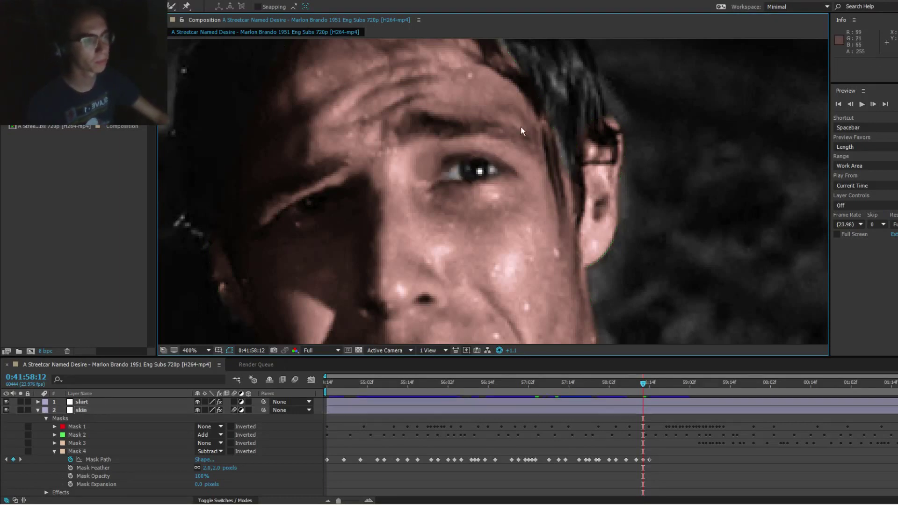
Step: At 0:41:58:12, refine Mask 4 by fitting its inner-corner and upper-lid points to the eye
left_click(488, 171)
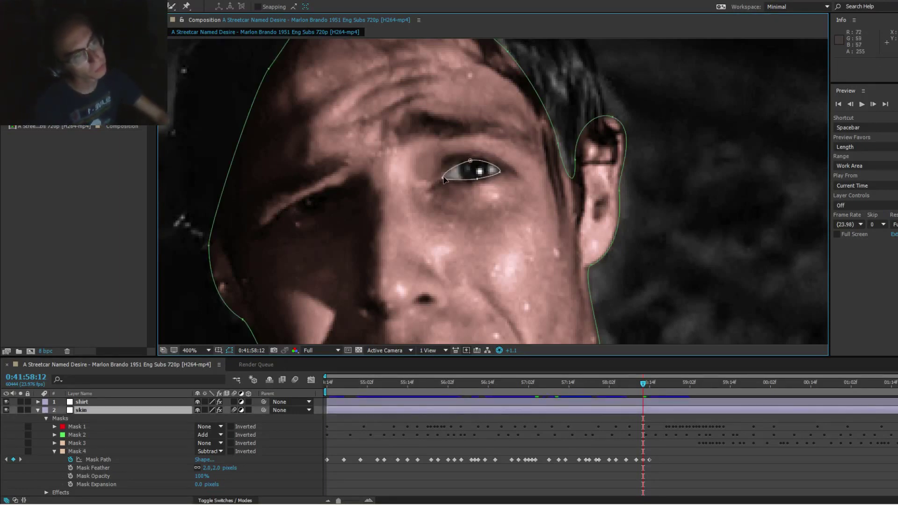
left_click(448, 178)
left_click(470, 161)
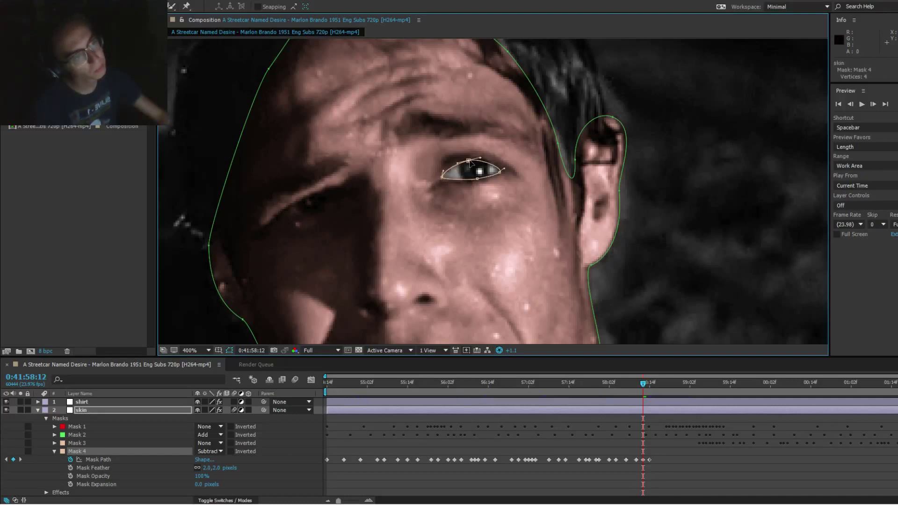
key("F2")
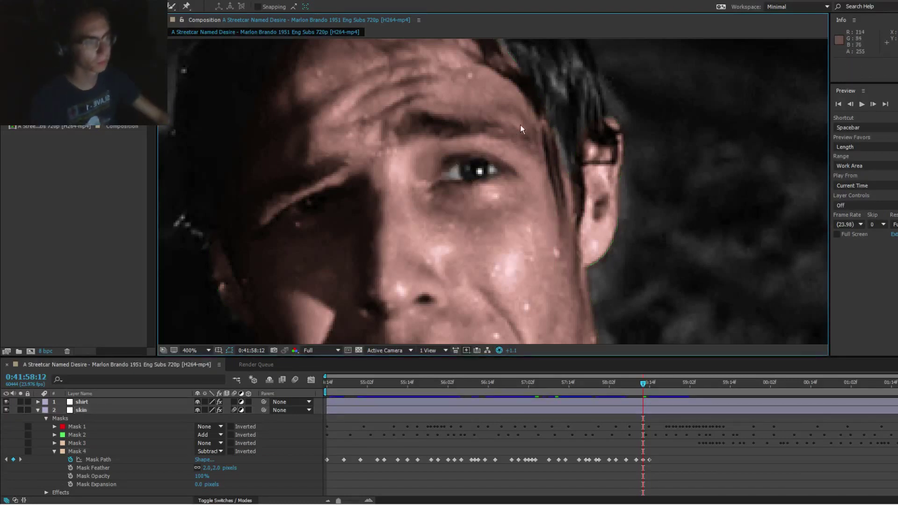
Step: At 0:41:58:15, keyframe Mask 4 by moving it slightly up and toward the nose onto the eye
key("Page_Down")
key("Page_Down")
key("Page_Down")
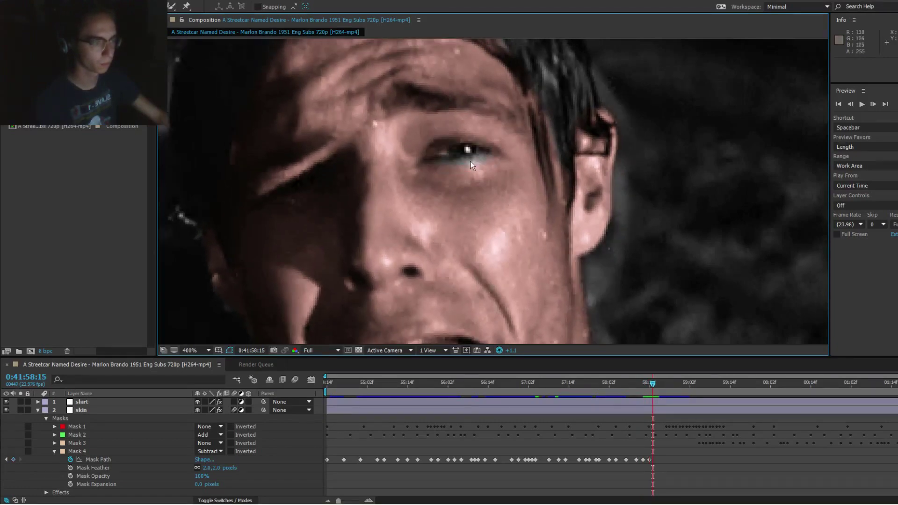
left_click(465, 154)
double_click(464, 149)
left_click_drag(469, 156, 461, 148)
key("F2")
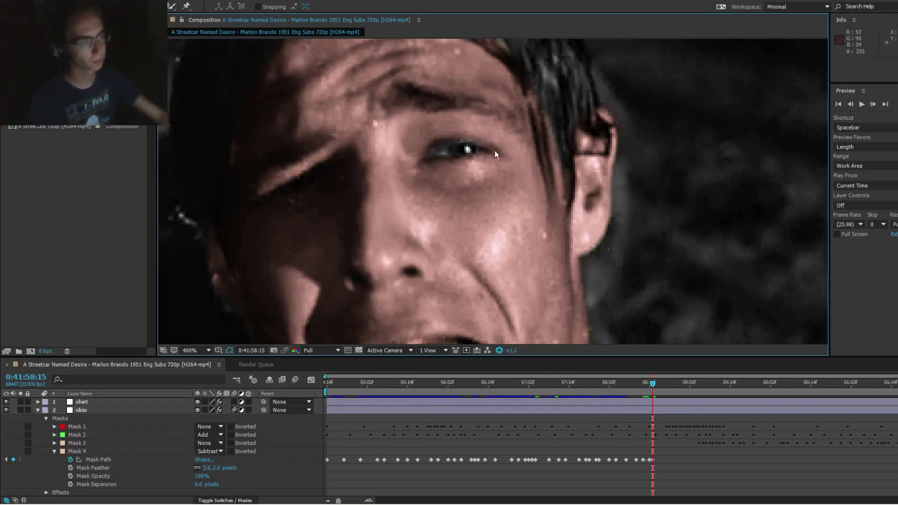
Step: Reshape the skin layer's Mask 4 to fit tightly around the open eye at 0:41:58:15
left_click(488, 151)
left_click(483, 150)
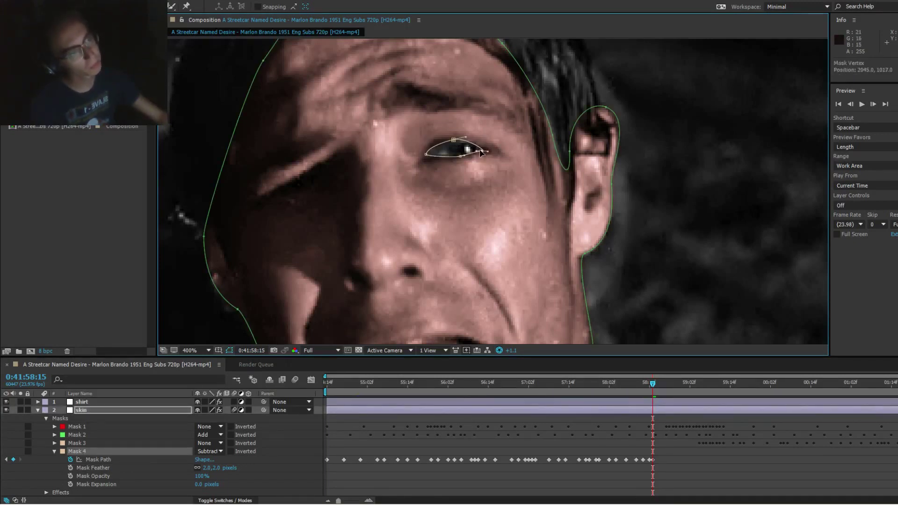
left_click_drag(453, 139, 441, 158)
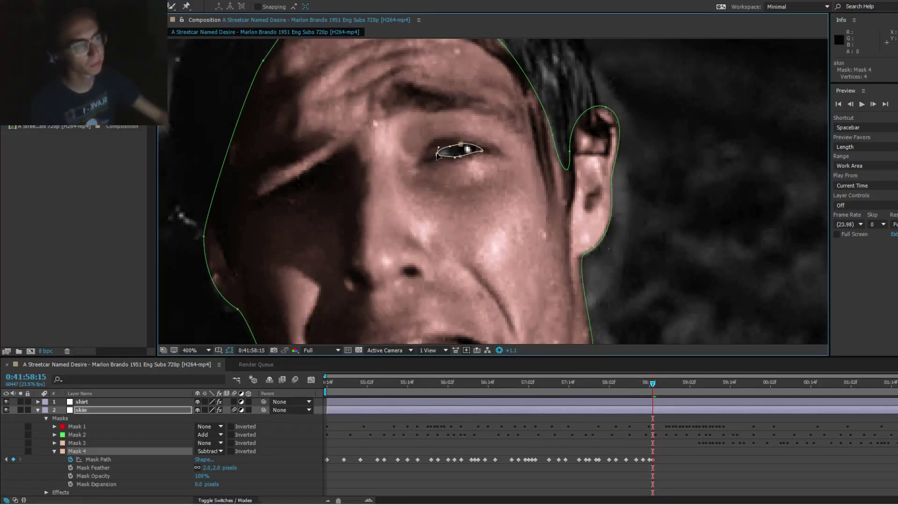
key("F2")
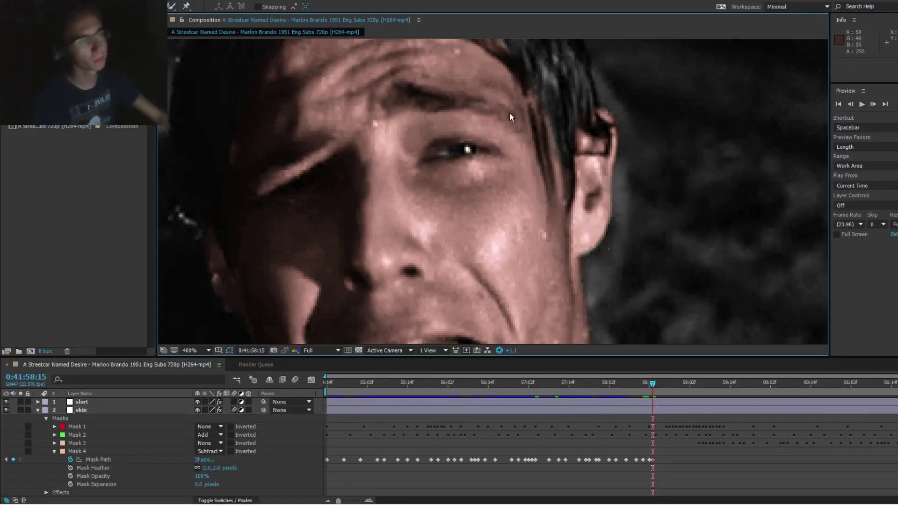
Step: At 0:41:58:23, move the whole Mask 4 path up from the cheek onto the open eye
key("Page_Down")
key("Page_Down")
key("Page_Down")
key("Page_Down")
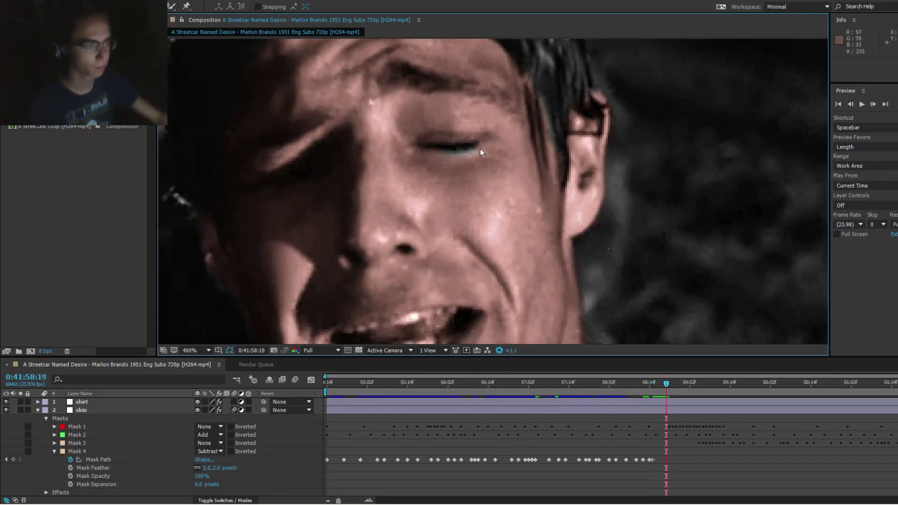
key("Page_Down")
key("Page_Down")
key("Page_Down")
key("Page_Down")
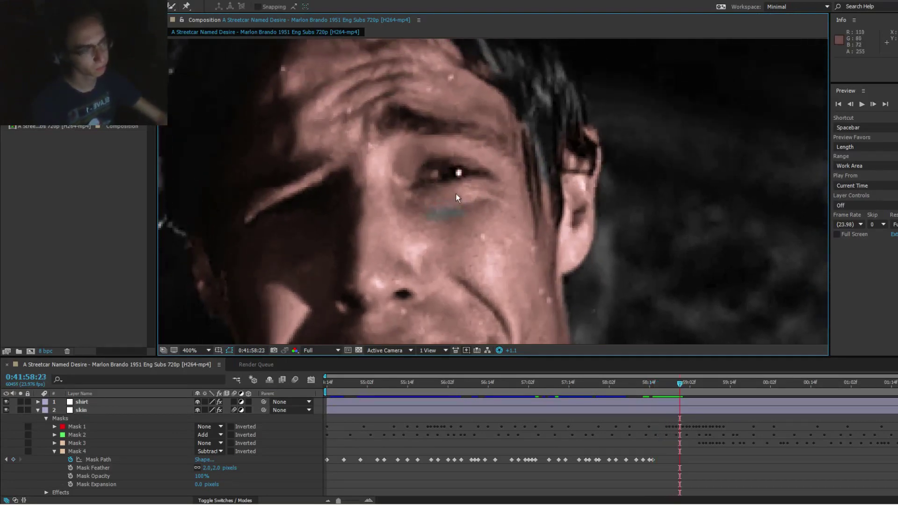
left_click(453, 204)
double_click(447, 209)
left_click_drag(458, 209, 472, 172)
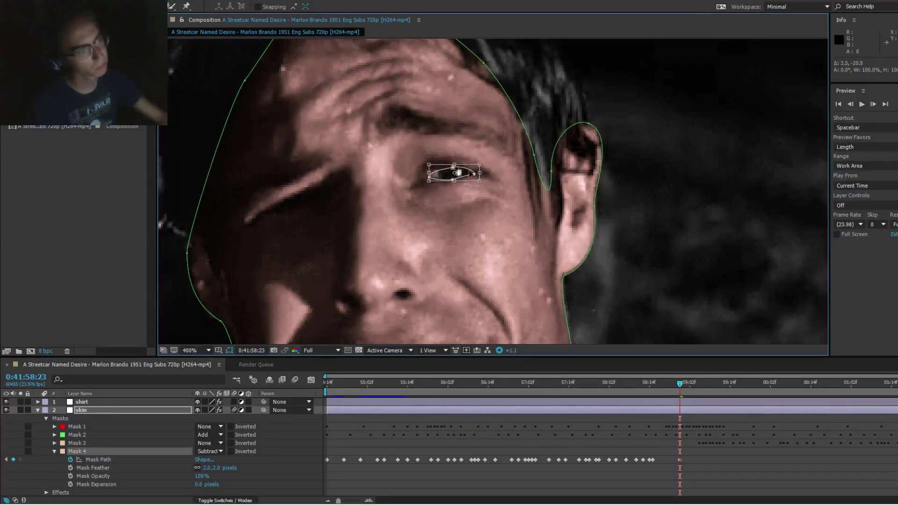
key("F2")
Step: Refine Mask 4's inner-corner point and its curve to match the eye's outline at 0:41:58:23
left_click(448, 174)
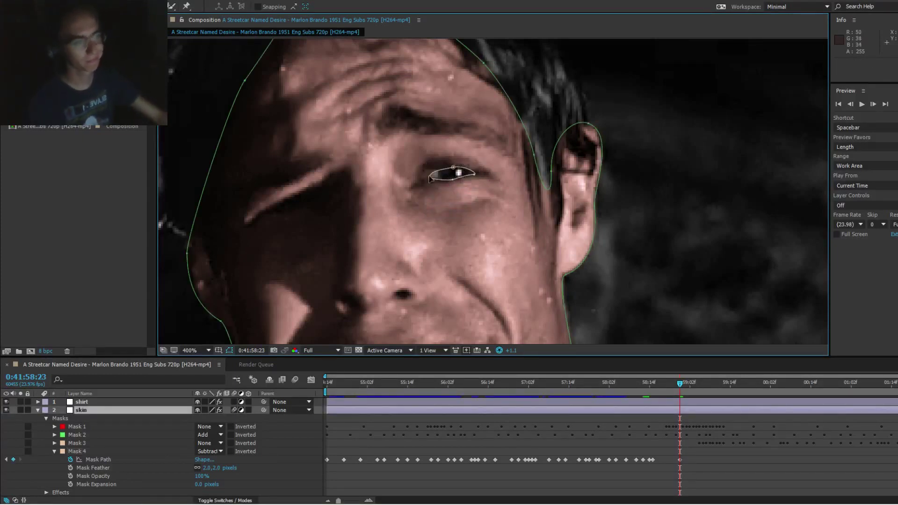
left_click_drag(429, 178, 424, 177)
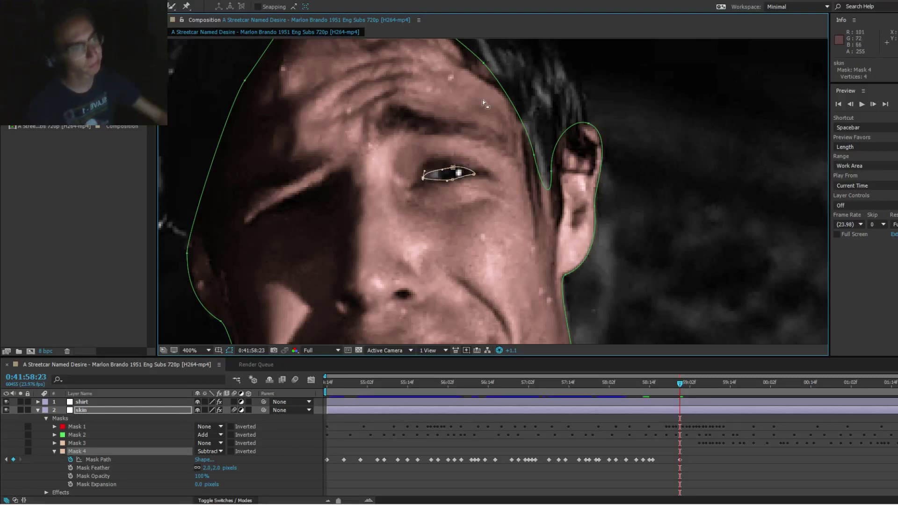
key("F2")
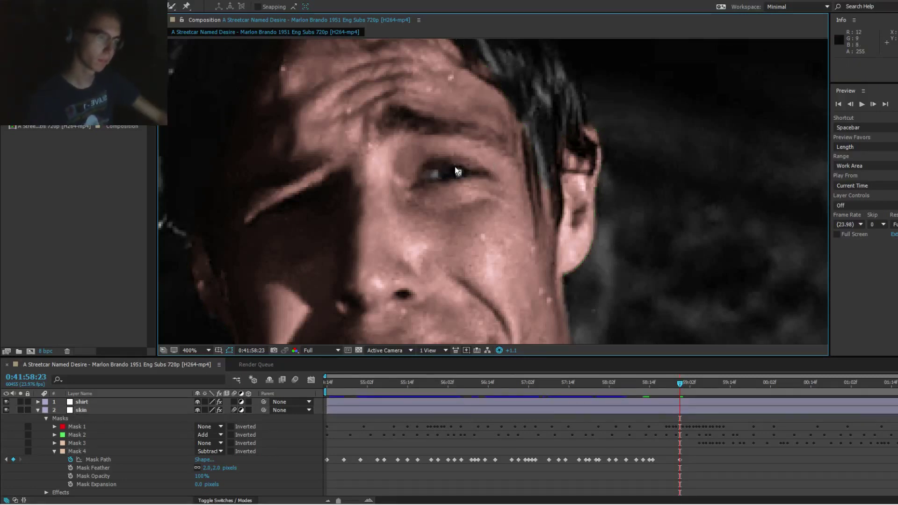
left_click(436, 176)
left_click(427, 181)
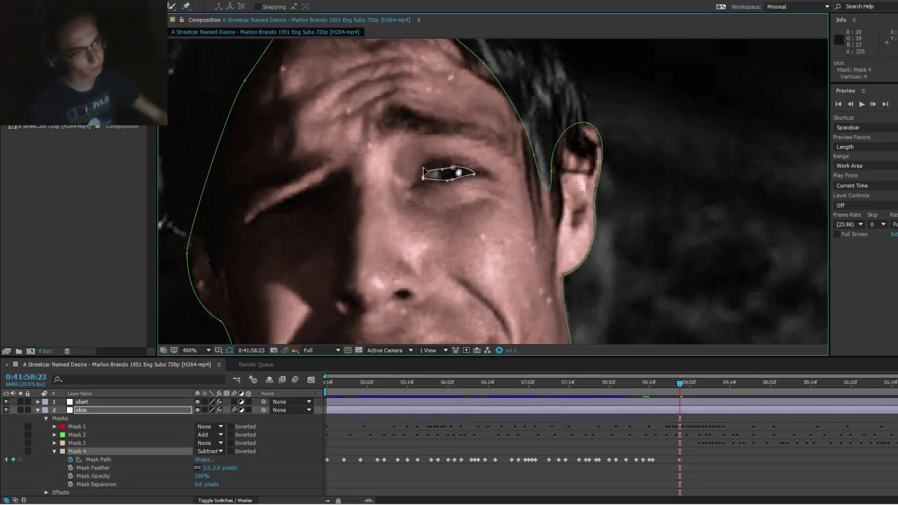
Step: At 0:41:59:02, move Mask 4 up onto the eye and fit its lower edge to the eyelid
key("Page_Down")
key("Page_Down")
key("Page_Down")
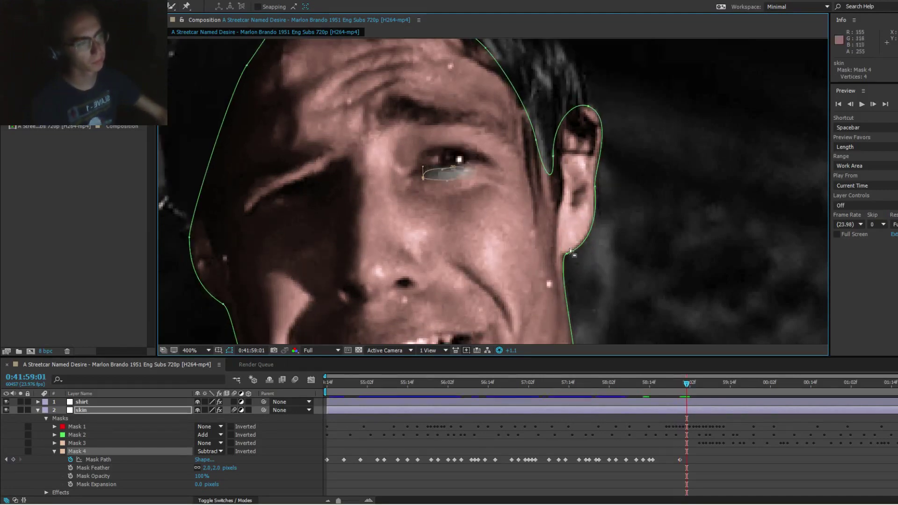
key("Page_Down")
key("Page_Up")
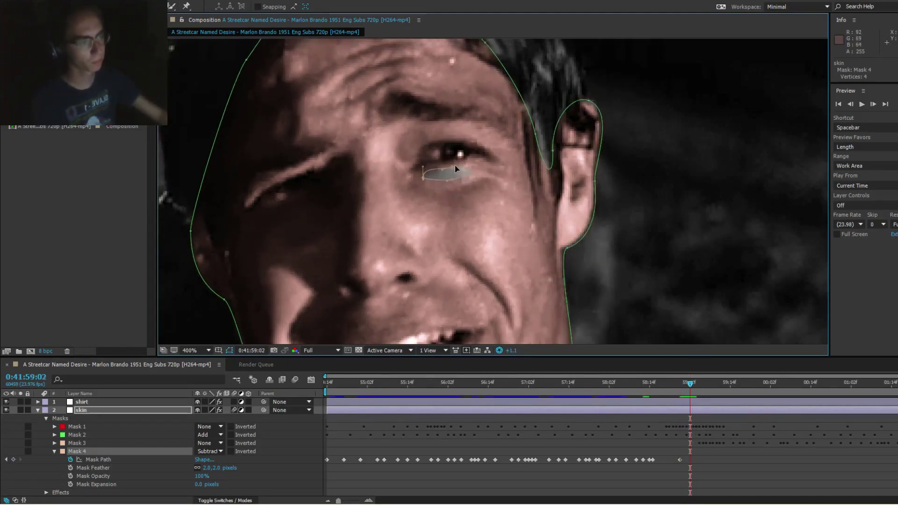
double_click(455, 171)
left_click_drag(457, 173, 458, 153)
key("F2")
left_click(445, 158)
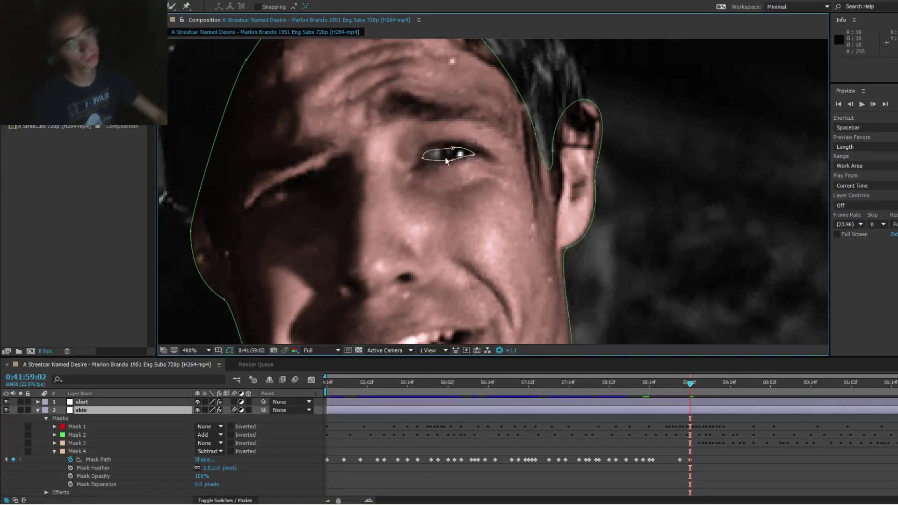
key("F2")
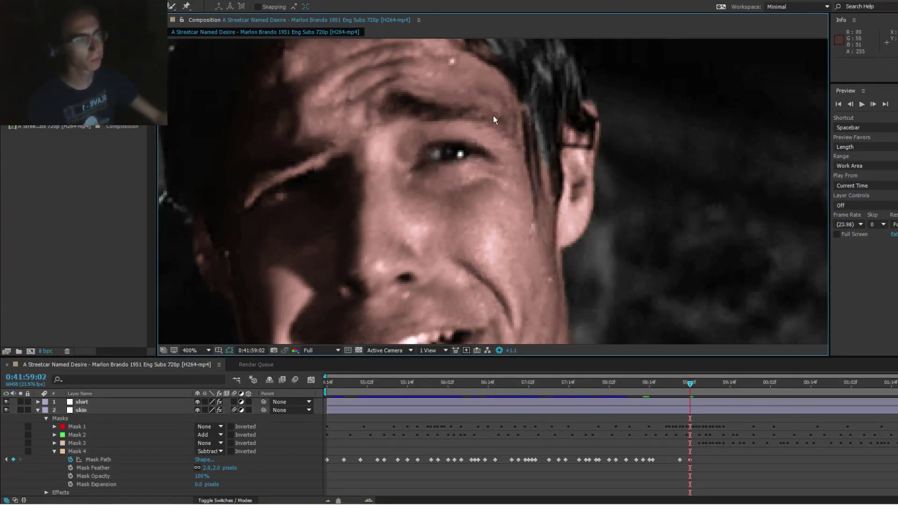
Step: Go back to 0:41:58:22 and reposition the whole Mask 4 path over the half-closed eye
key("Page_Up")
key("Page_Up")
key("Page_Up")
key("Page_Up")
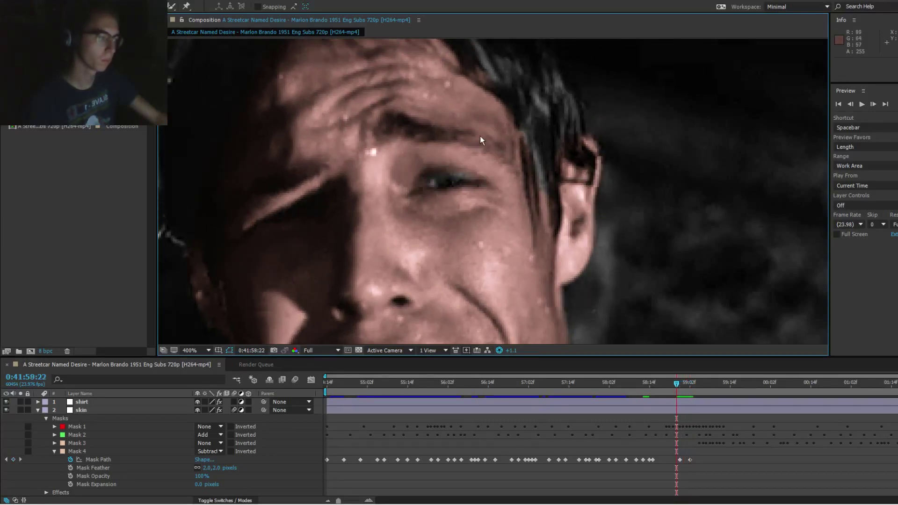
left_click(462, 176)
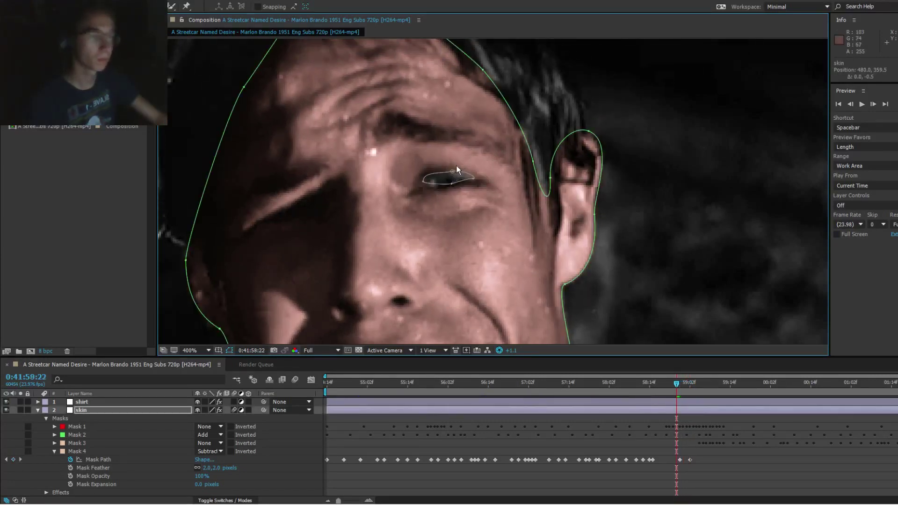
double_click(460, 180)
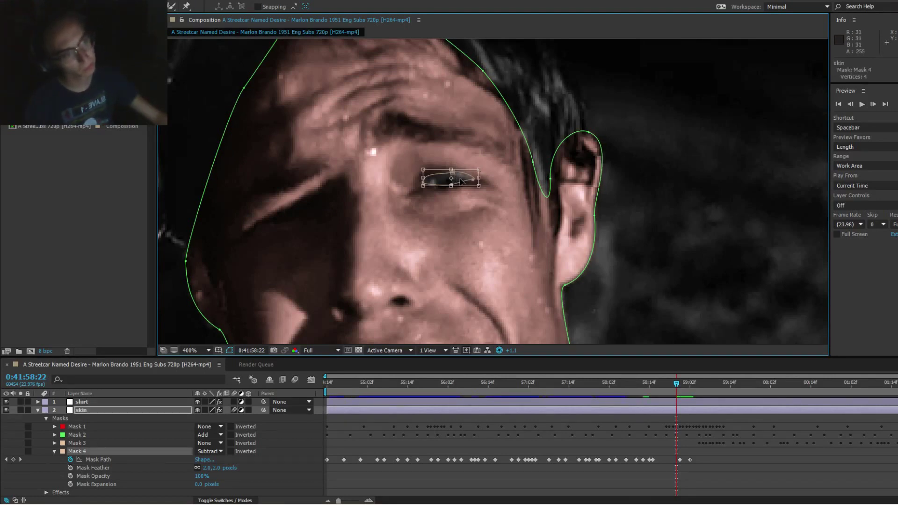
left_click_drag(460, 180, 470, 178)
key("F2")
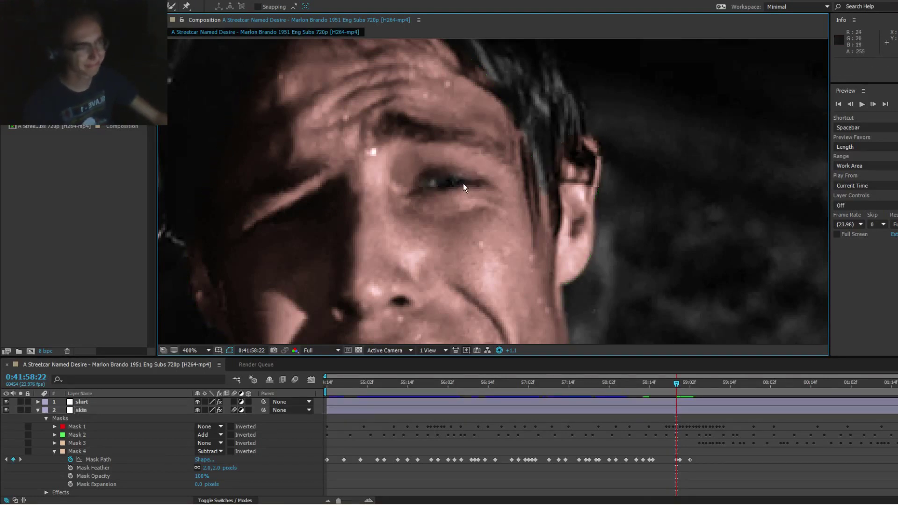
Step: Narrow and shorten Mask 4 to match the half-closed eye at 0:41:58:22, and save the project
left_click(461, 184)
left_click(458, 179)
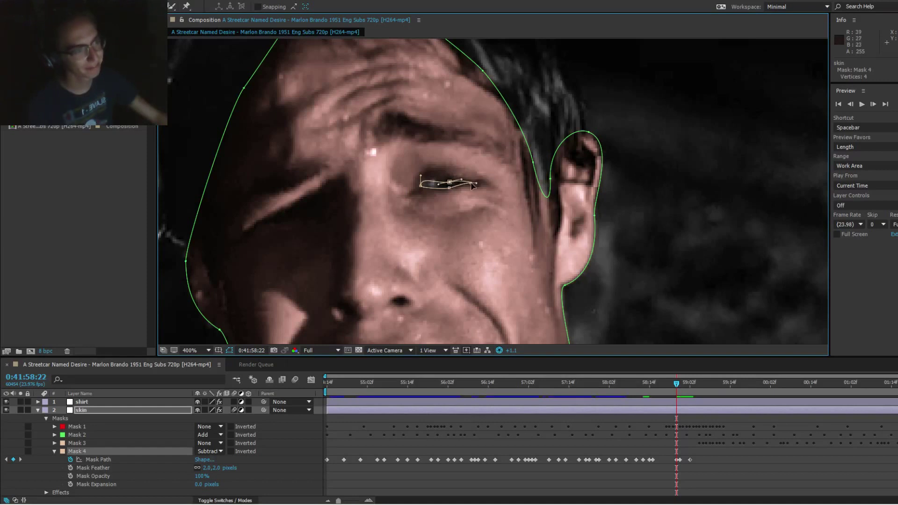
left_click_drag(472, 183, 428, 184)
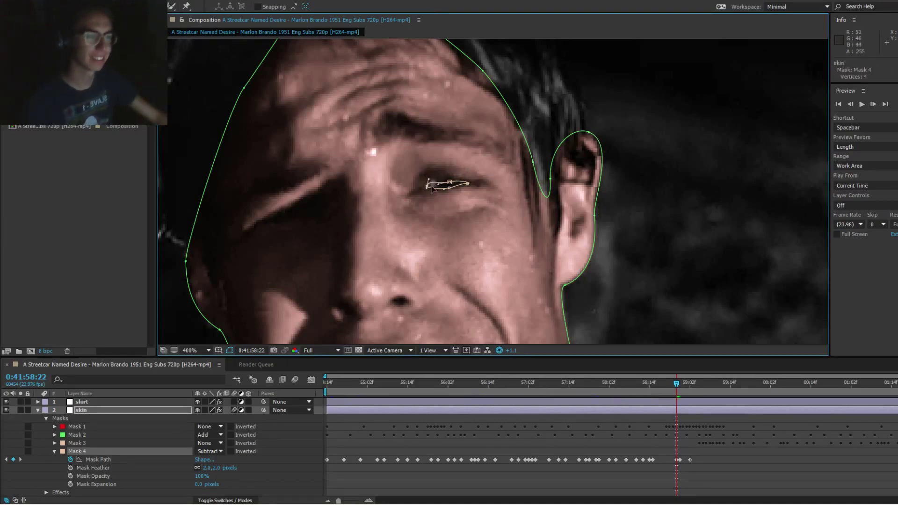
left_click(501, 105)
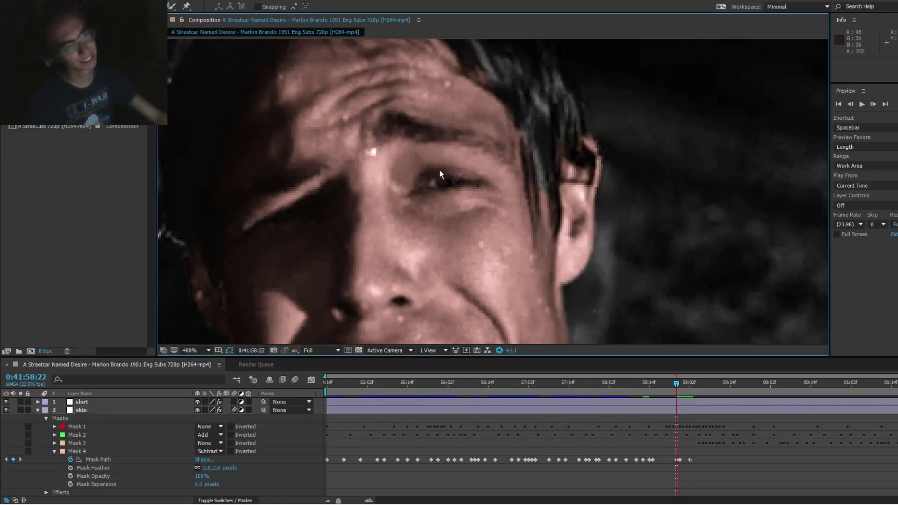
left_click(436, 185)
left_click(432, 183)
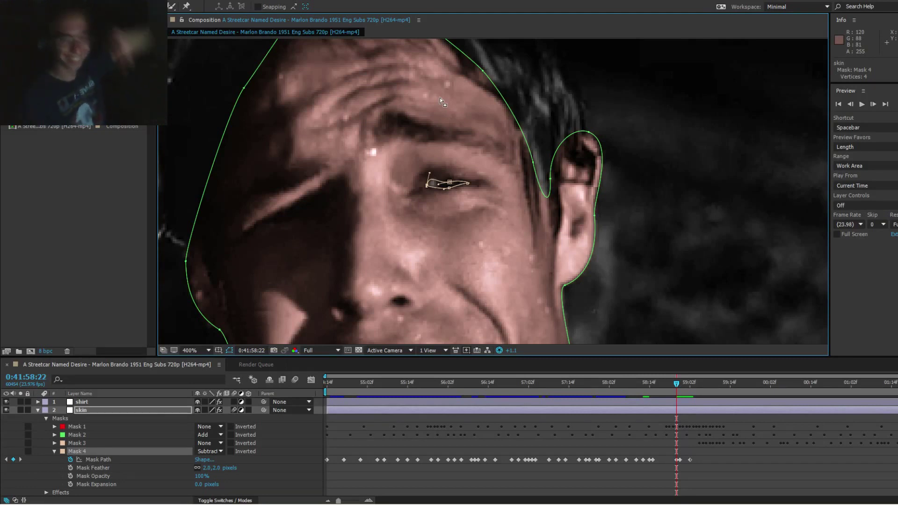
key("ctrl+s")
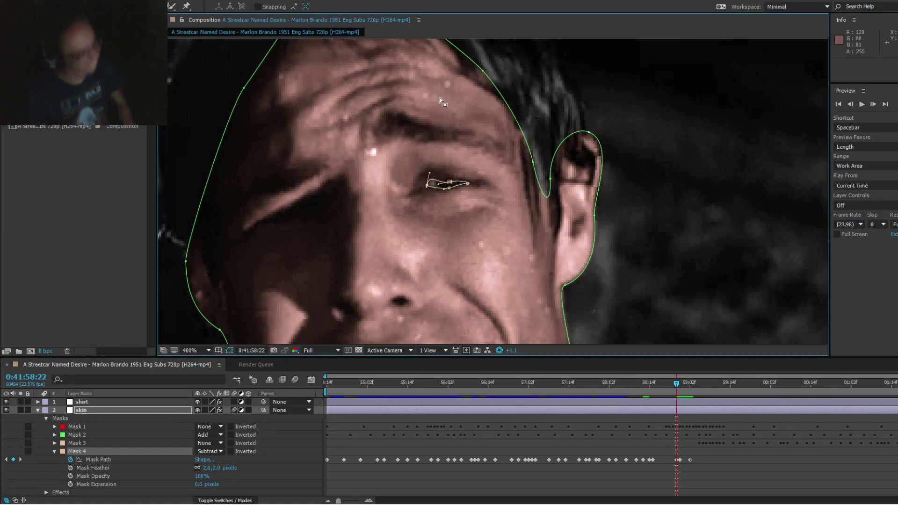
Step: Review how Mask 4 follows the eye across the frames from 0:41:58:22 to 0:41:59:05
key("Page_Down")
key("Page_Down")
key("Page_Down")
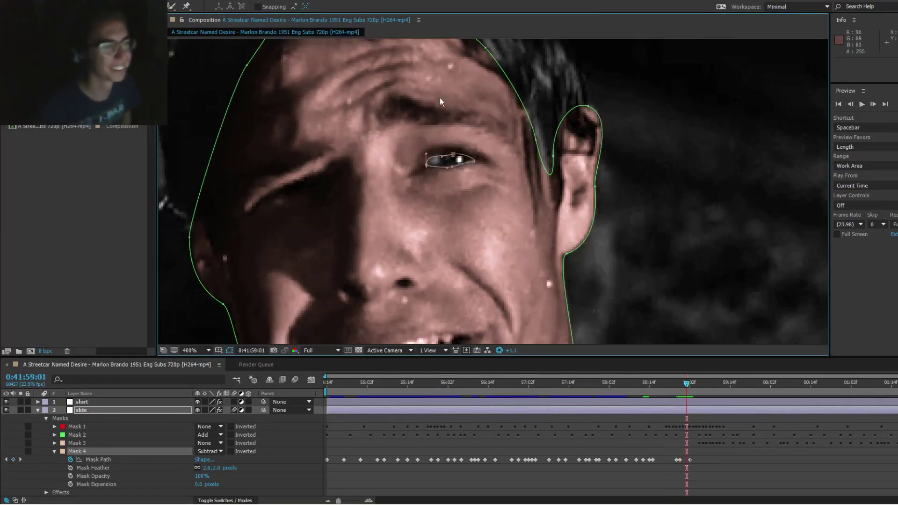
key("Page_Down")
key("Page_Down")
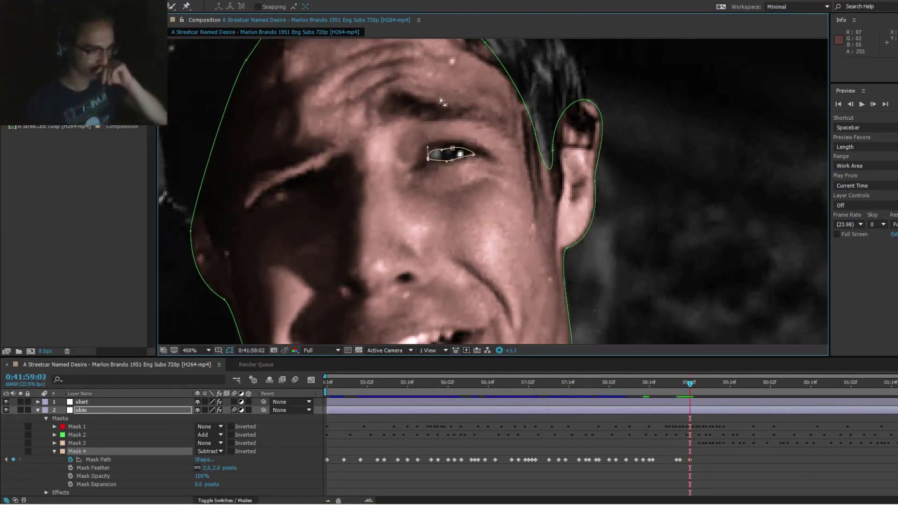
key("space")
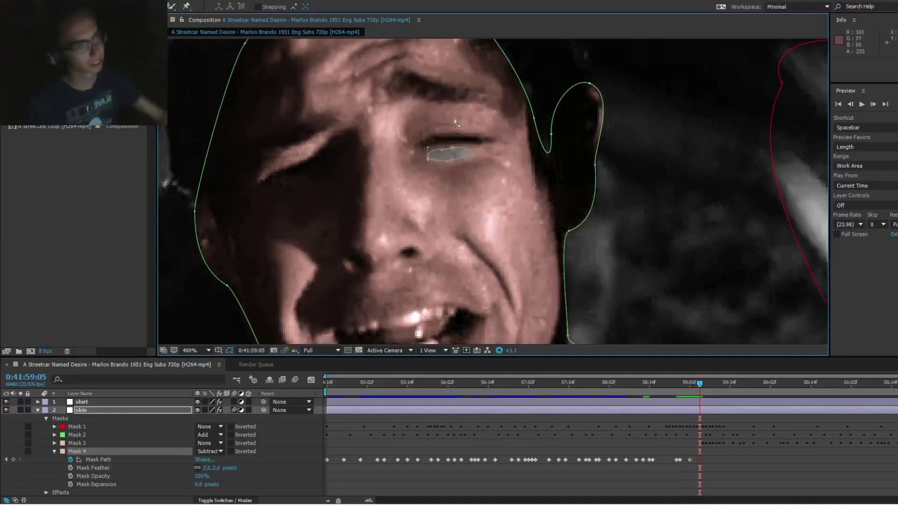
key("space")
key("Page_Up")
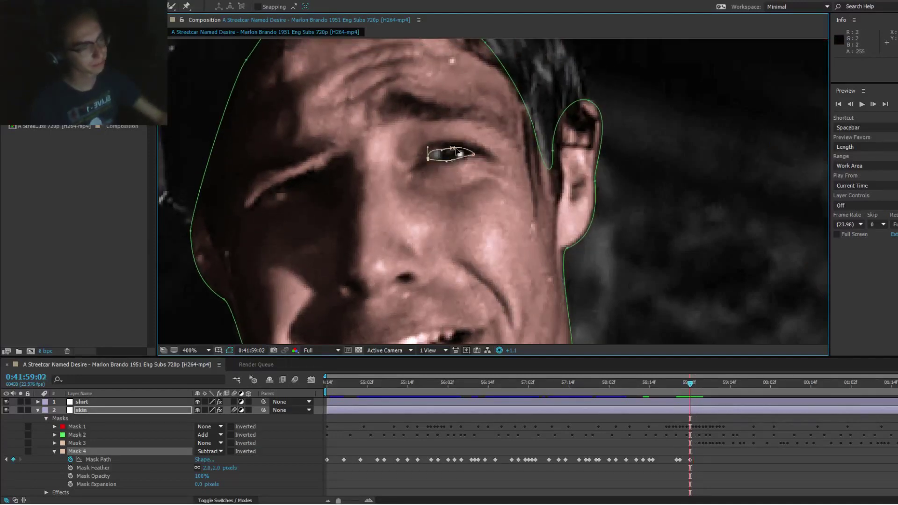
Step: At 0:41:59:03, shift the whole Mask 4 path up slightly to cover the eye
key("Page_Down")
key("Page_Down")
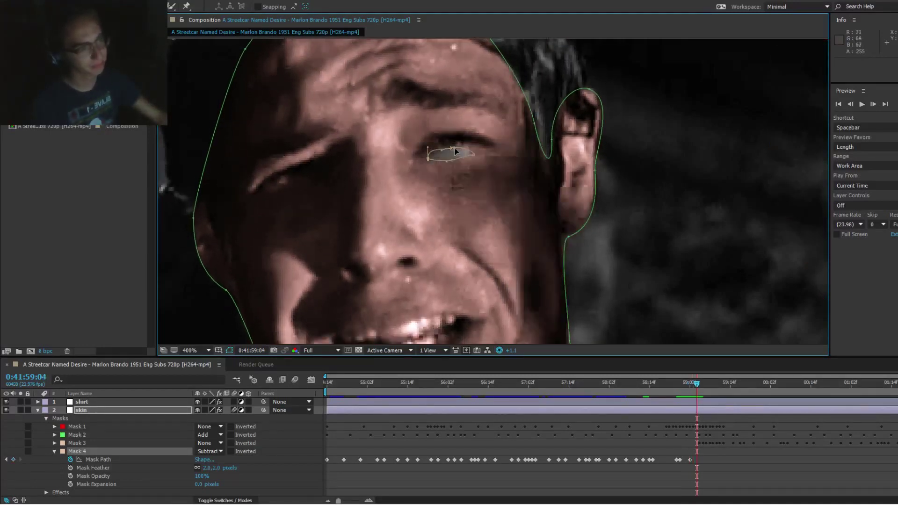
key("Page_Up")
double_click(454, 149)
left_click_drag(461, 155, 462, 149)
key("F2")
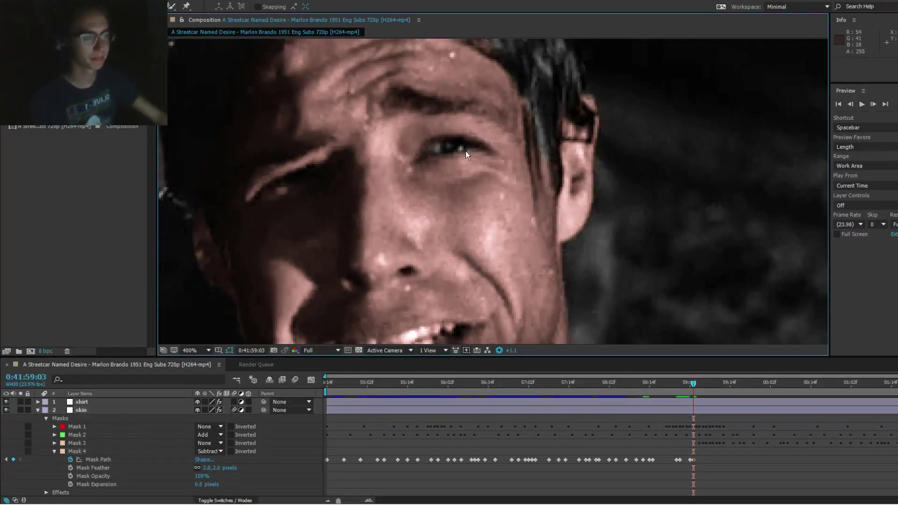
Step: Adjust Mask 4's upper point to follow the upper eyelid at 0:41:59:03
left_click(455, 144)
left_click_drag(453, 141, 448, 141)
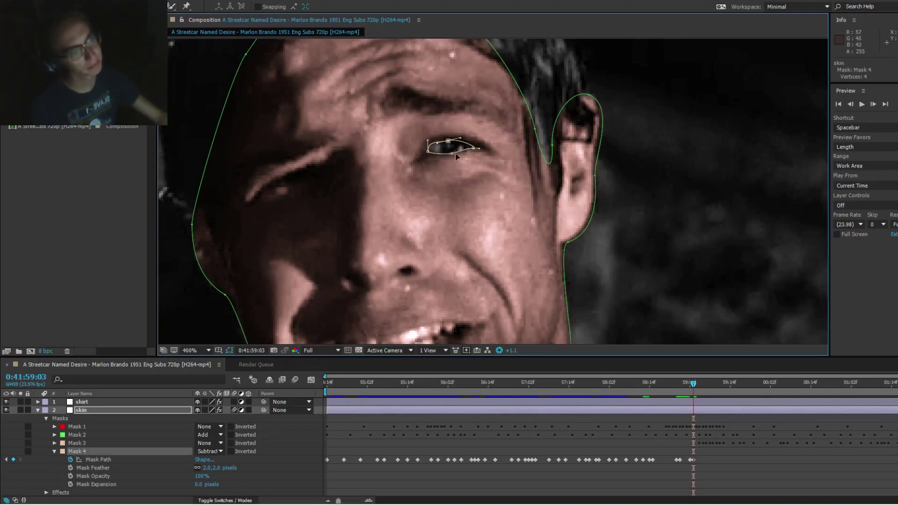
left_click(484, 129)
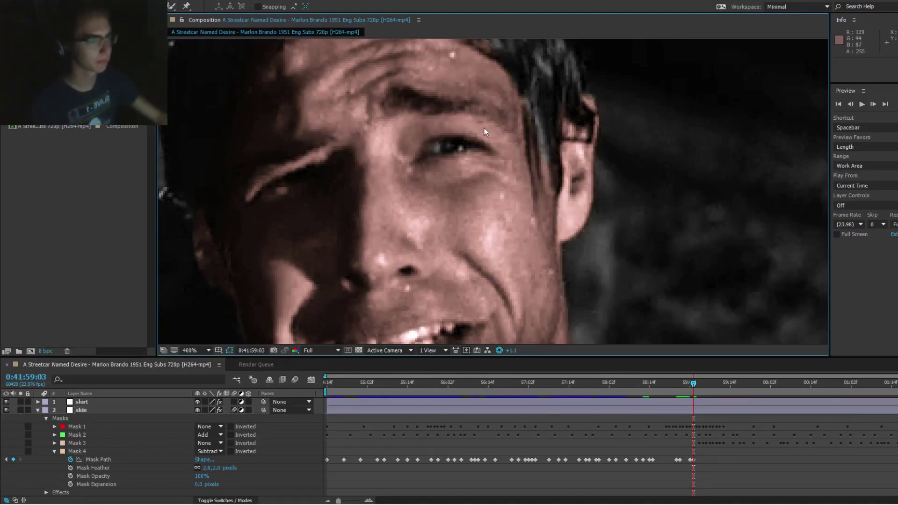
Step: At 0:41:59:04, reshape Mask 4 into a thin, shorter sliver over the nearly closed eye
key("Page_Down")
left_click(457, 140)
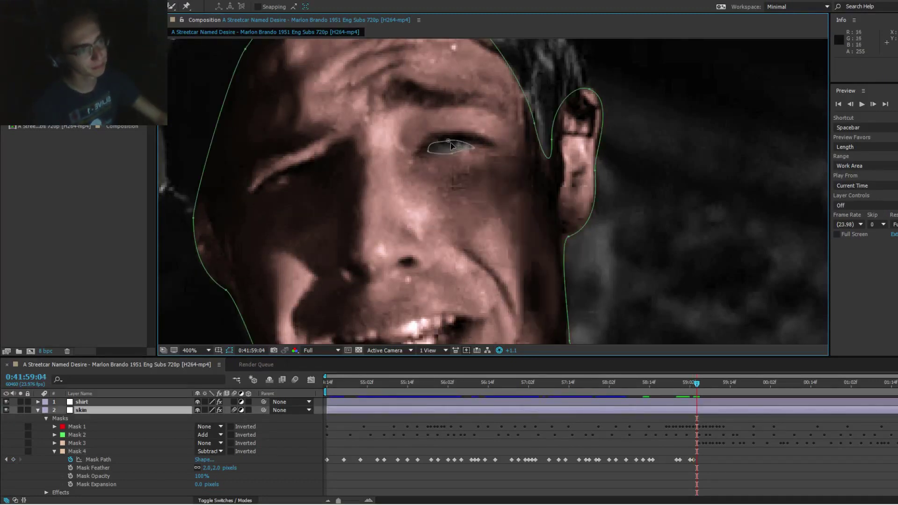
double_click(451, 146)
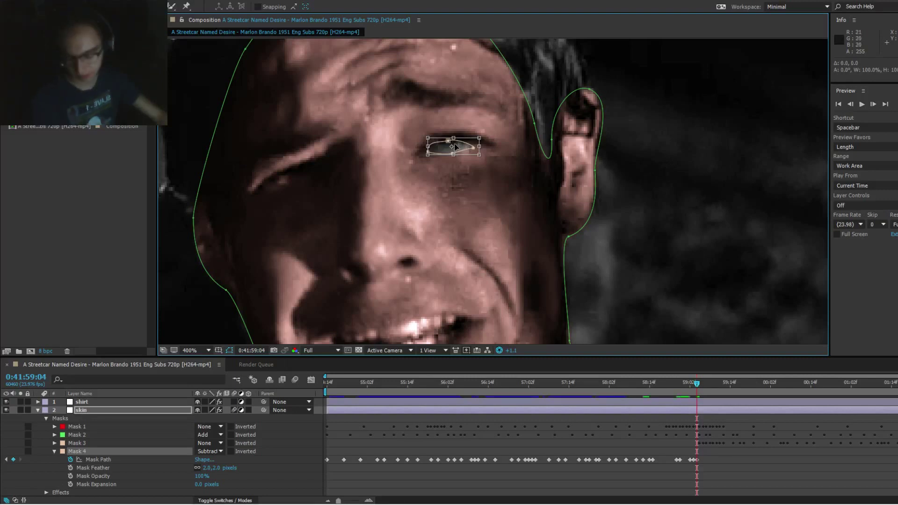
key("ctrl+z")
left_click_drag(464, 145, 436, 144)
key("ctrl+shift+a")
left_click(454, 149)
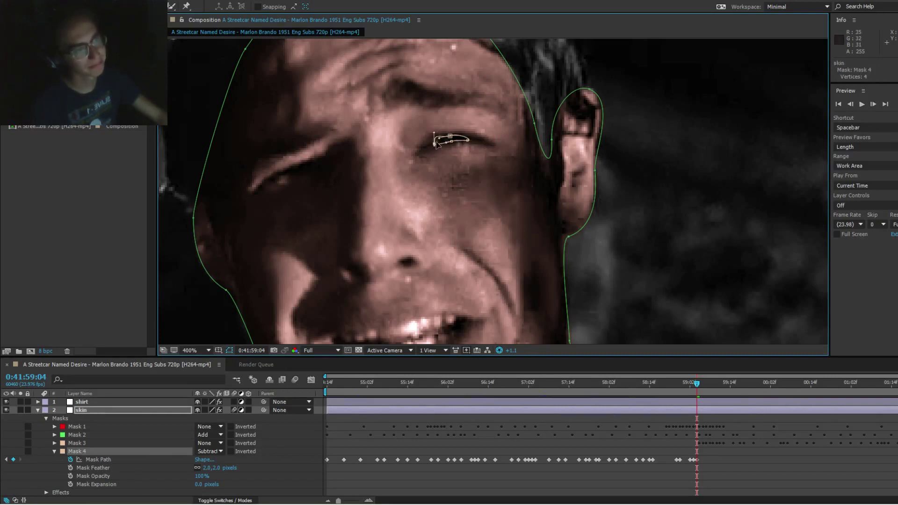
left_click(495, 101)
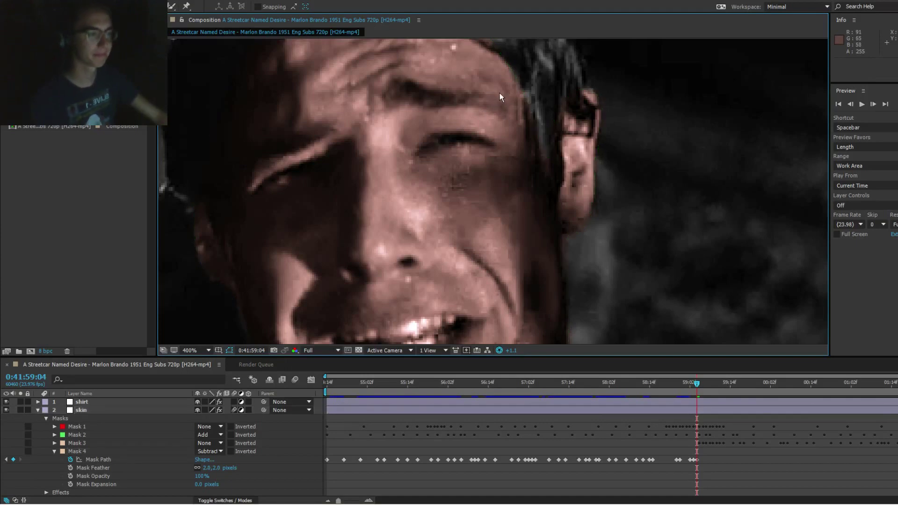
Step: Examine the actor's eye frame by frame between 0:41:59:04 and 0:41:59:22 for where it closes
key("Page_Down")
key("Page_Down")
key("Page_Down")
key("Page_Down")
key("Page_Down")
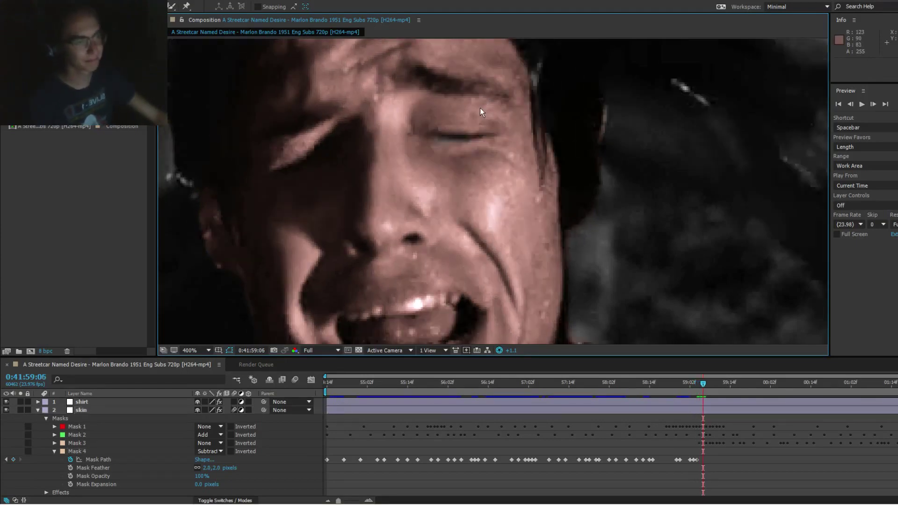
key("Page_Down")
key("Page_Down")
key("Page_Down")
key("Page_Down")
key("Page_Down")
key("Page_Down")
key("Page_Down")
key("Page_Down")
key("Page_Down")
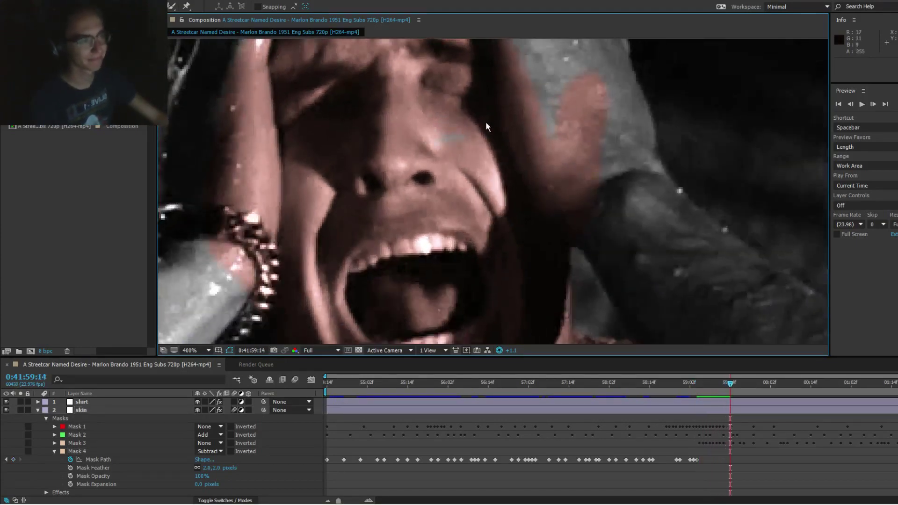
key("Page_Down")
key("Page_Down")
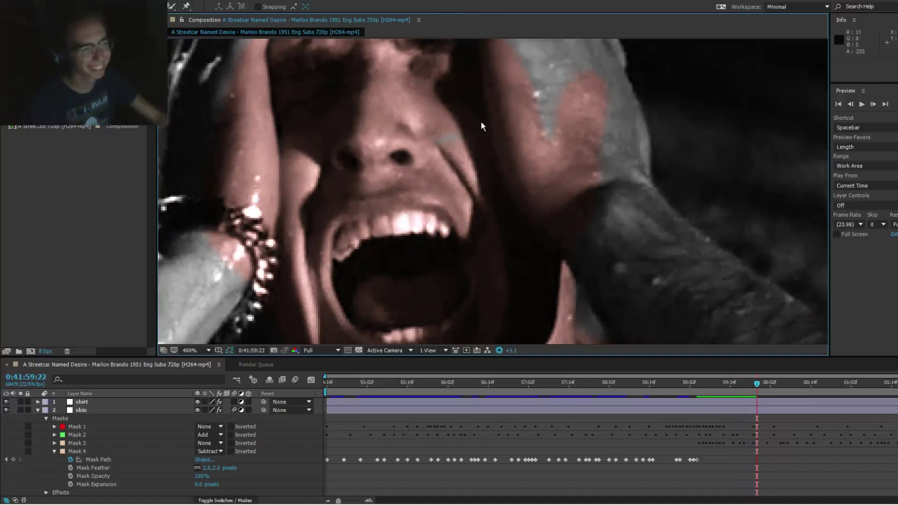
key("Page_Up")
key("Page_Up")
key("Page_Up")
key("Page_Up")
key("Page_Up")
key("Page_Up")
key("Page_Up")
key("Page_Up")
key("Page_Up")
key("Page_Up")
key("Page_Up")
key("Page_Up")
key("Page_Up")
key("Page_Up")
key("Page_Up")
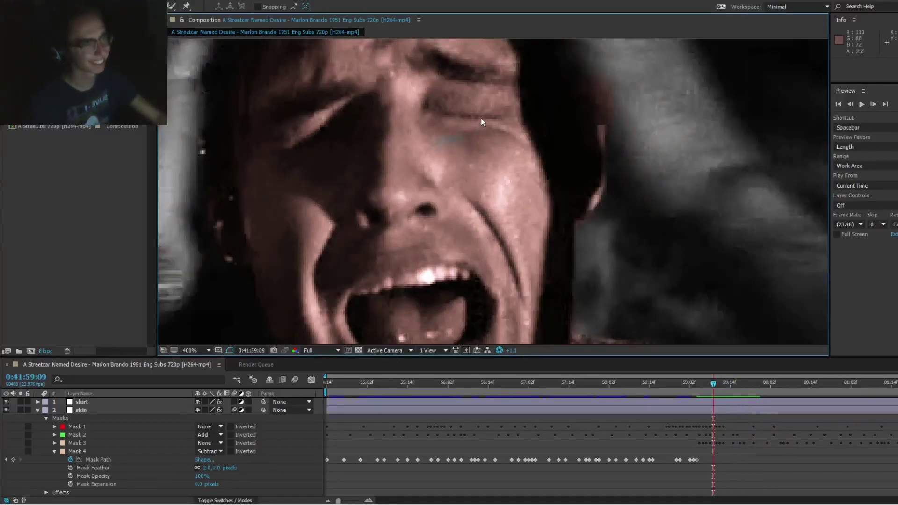
key("Page_Up")
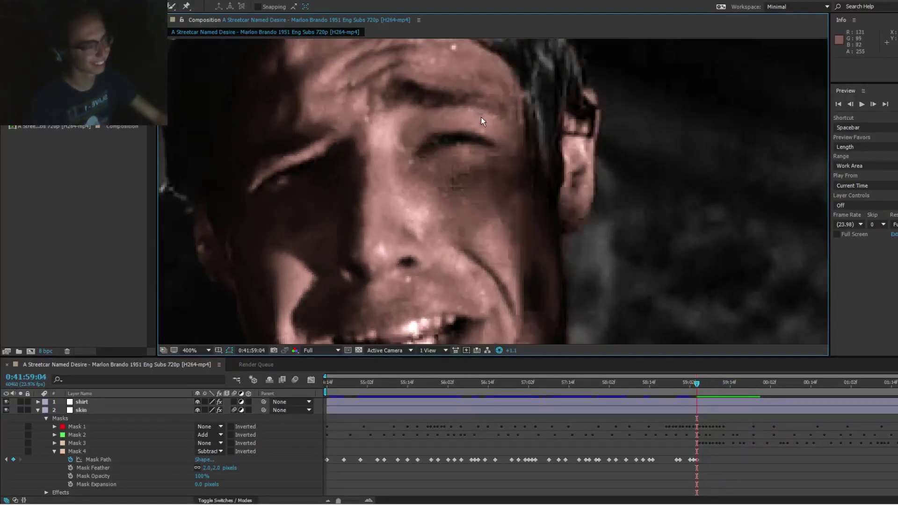
Step: At 0:41:59:05, move the whole Mask 4 path off the closed eye into the dark background above the head
key("Page_Down")
left_click(451, 141)
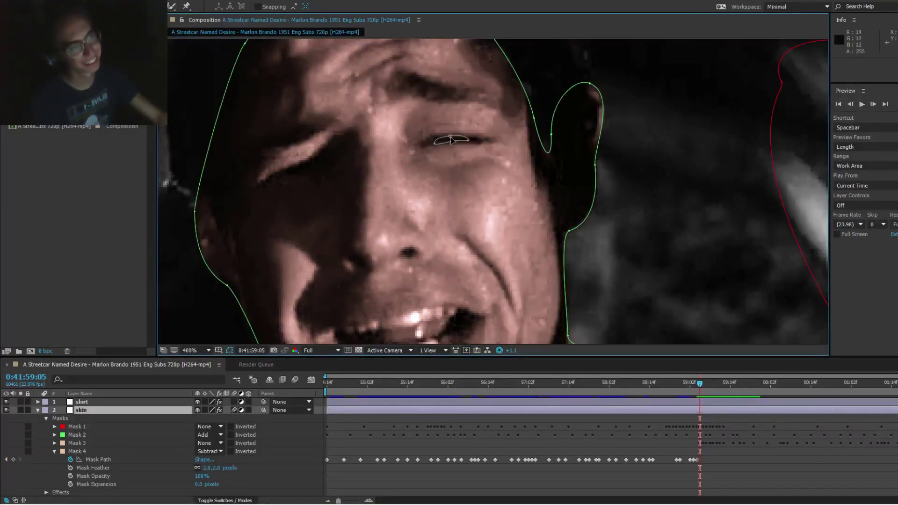
left_click(456, 142)
left_click_drag(478, 155, 455, 251)
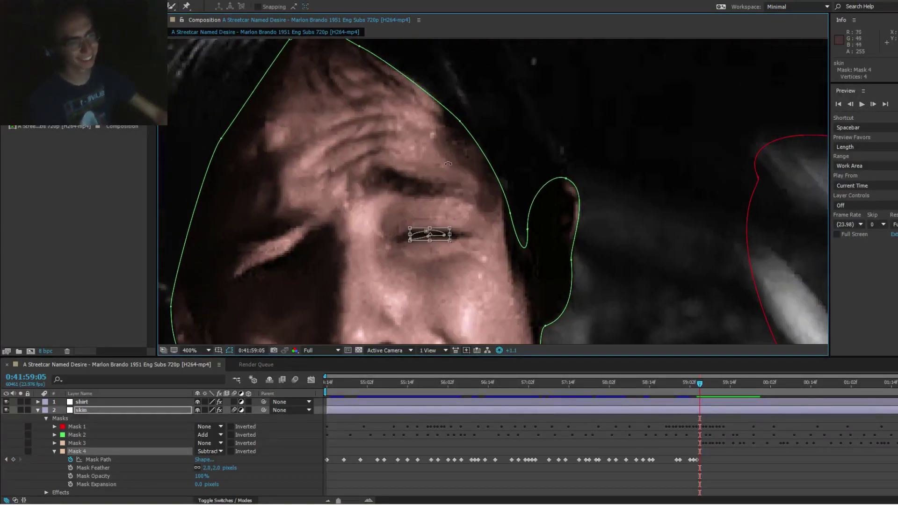
key("comma")
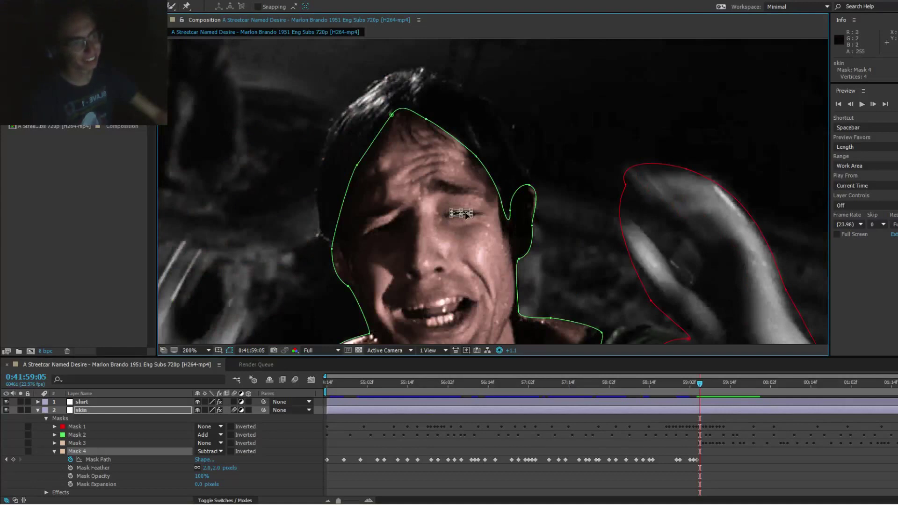
left_click_drag(467, 215, 529, 53)
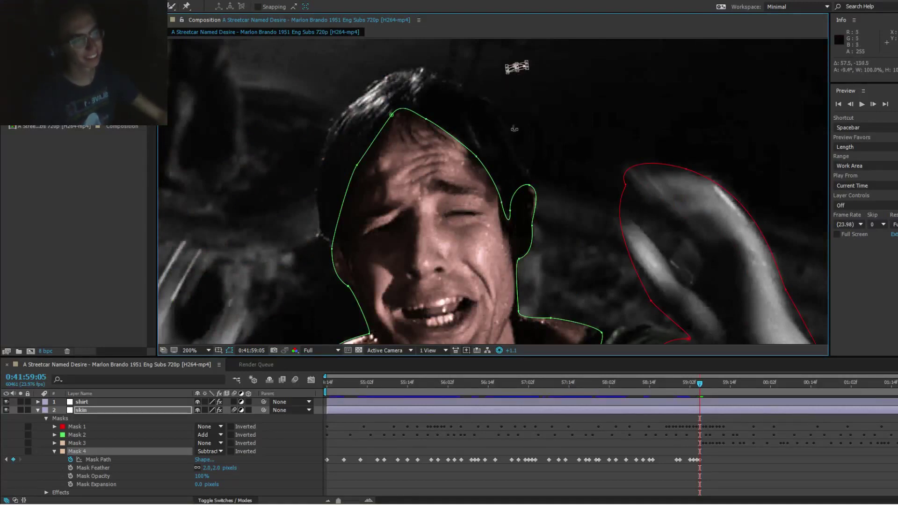
scroll(482, 185, "up", 2)
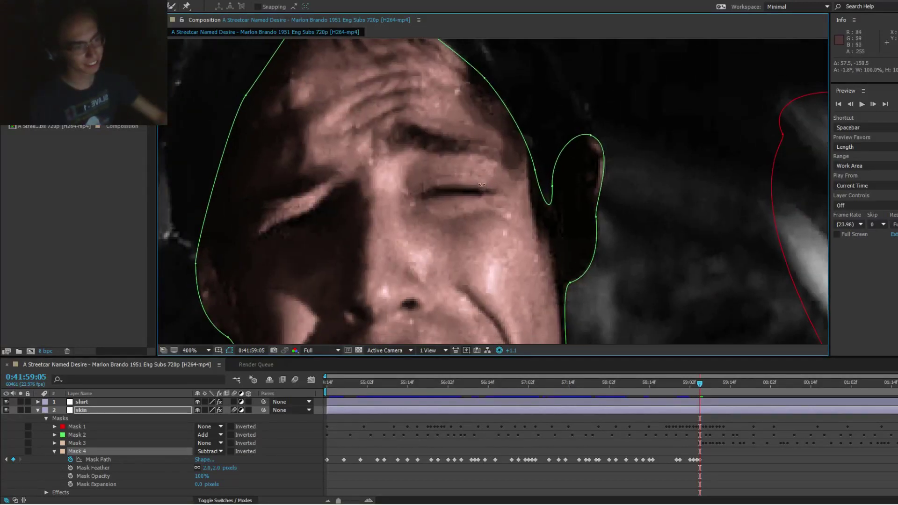
Step: Examine the frames from 0:41:59:05 to 0:42:01:11 for where the eye opens again
key("Page_Down")
key("Page_Down")
key("Page_Down")
key("Page_Down")
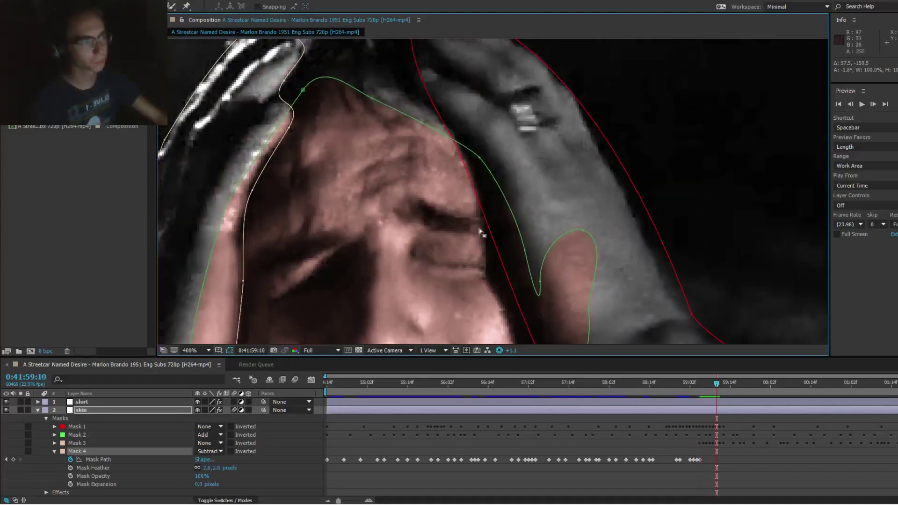
key("Page_Down")
key("Page_Down")
key("Page_Down")
key("Page_Down")
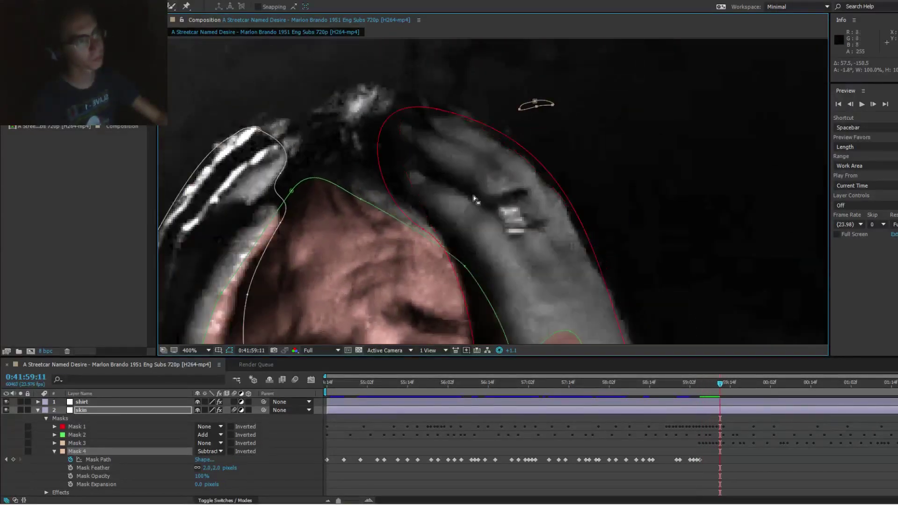
key("Page_Down")
key("Page_Down")
key("Page_Down")
key("Page_Down")
key("Page_Down")
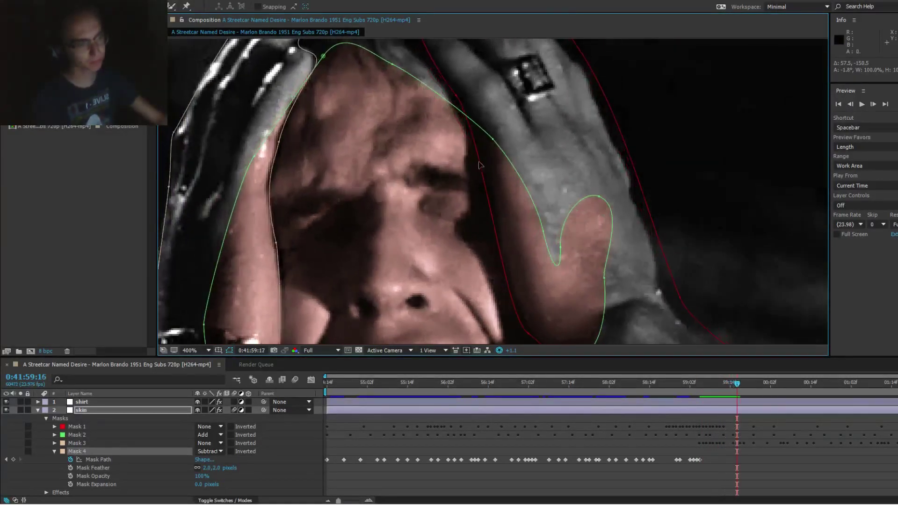
key("Page_Down")
left_click_drag(747, 385, 887, 388)
key("Page_Up")
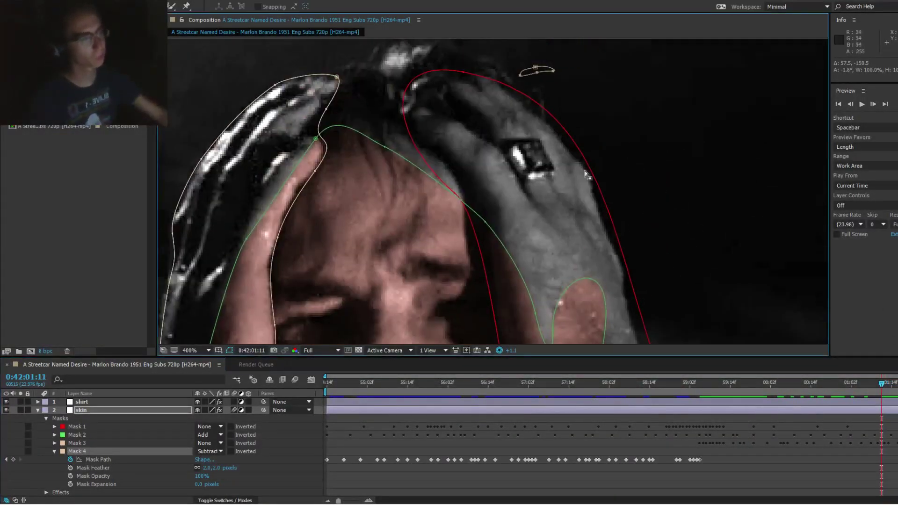
Step: Keyframe Mask 4 off the face at 0:42:01:11 and move it onto the reopening eye at 0:42:01:12
double_click(536, 69)
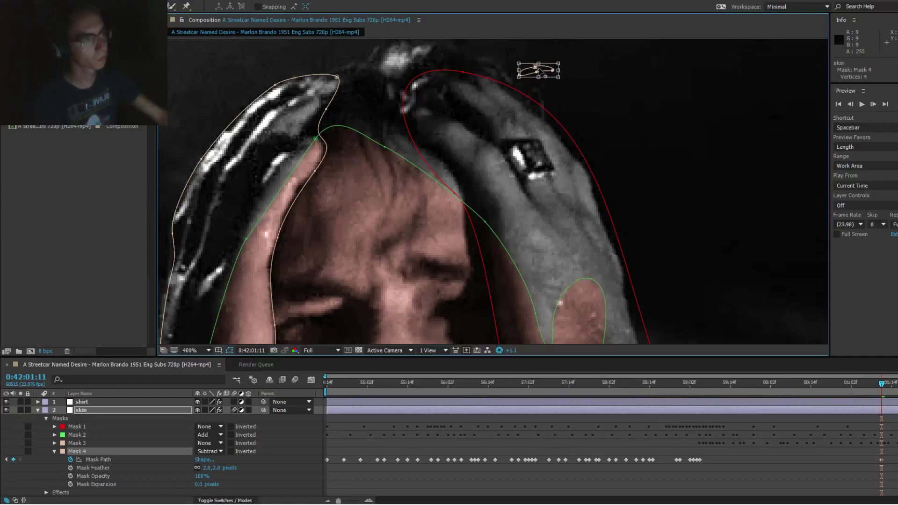
left_click_drag(546, 71, 477, 319)
key("Page_Down")
double_click(541, 69)
left_click_drag(557, 249, 628, 137)
left_click(614, 133)
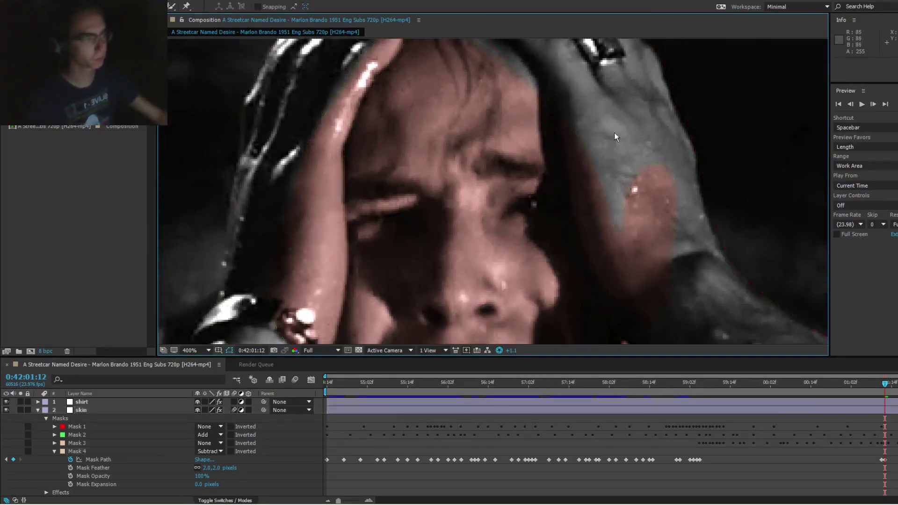
Step: Fine-tune Mask 4's points around the eye at 0:42:01:12
left_click(535, 205)
left_click(531, 210)
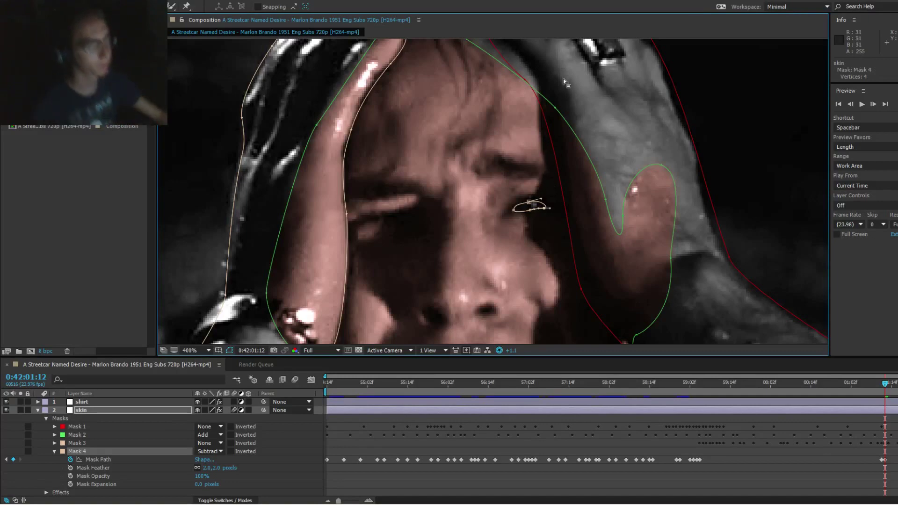
left_click(571, 47)
Step: At 0:42:01:14, move the whole Mask 4 path down onto the eye
key("Page_Down")
key("Page_Down")
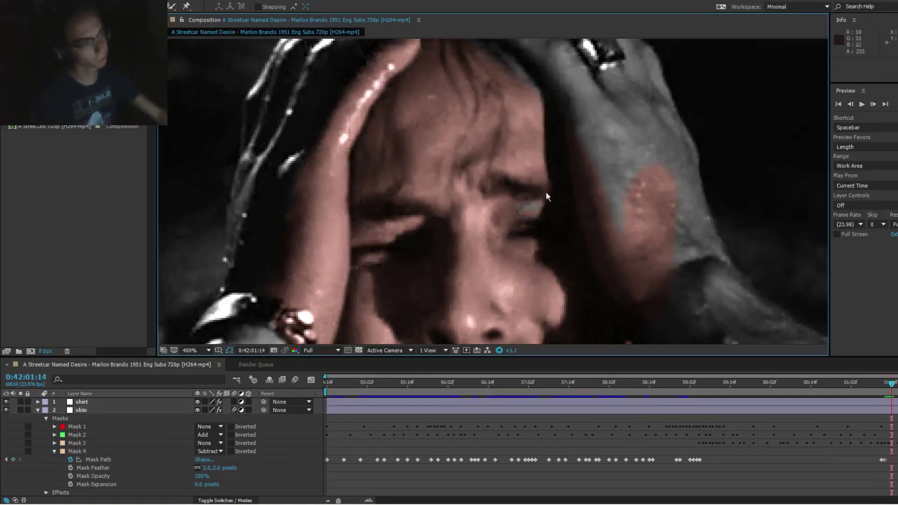
left_click(534, 209)
double_click(532, 204)
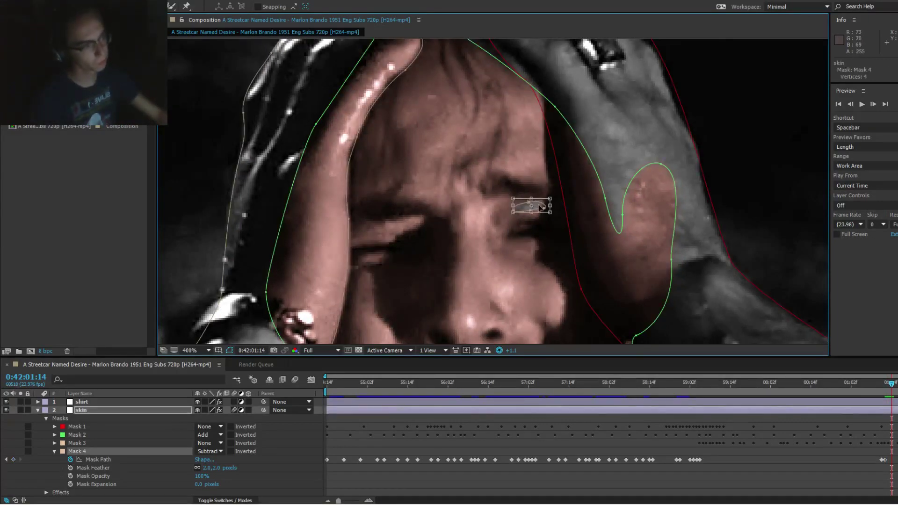
left_click_drag(542, 207, 542, 232)
left_click(572, 196)
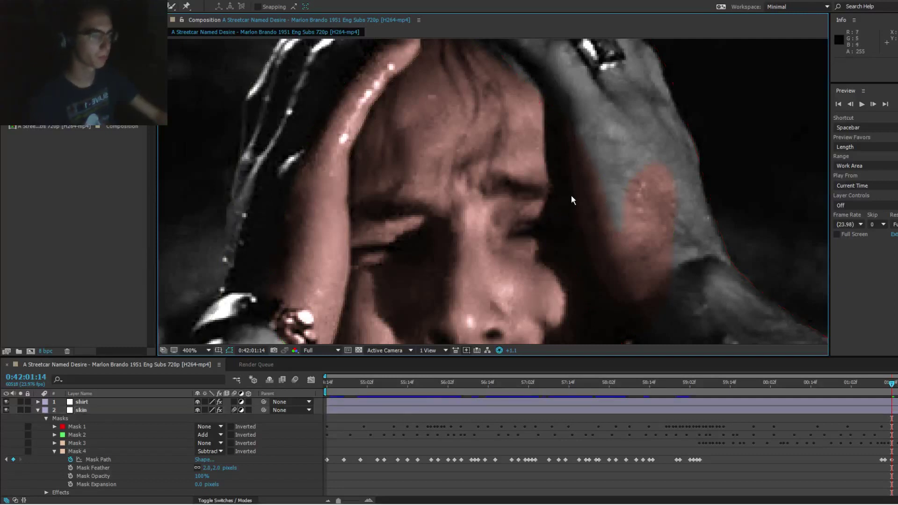
Step: Nudge Mask 4 slightly toward the nose at 0:42:01:14 to refine its fit over the eye
left_click(529, 230)
double_click(534, 230)
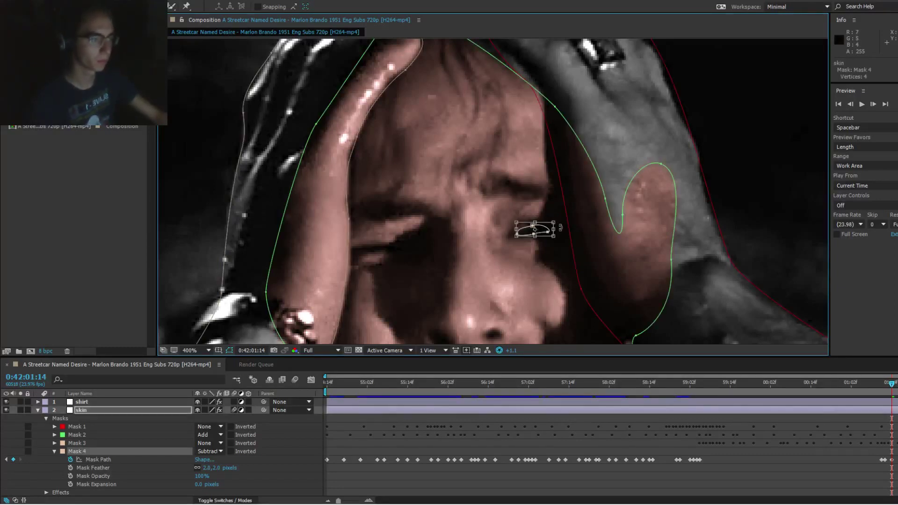
left_click_drag(569, 230, 533, 227)
left_click(571, 187)
left_click(533, 232)
double_click(533, 226)
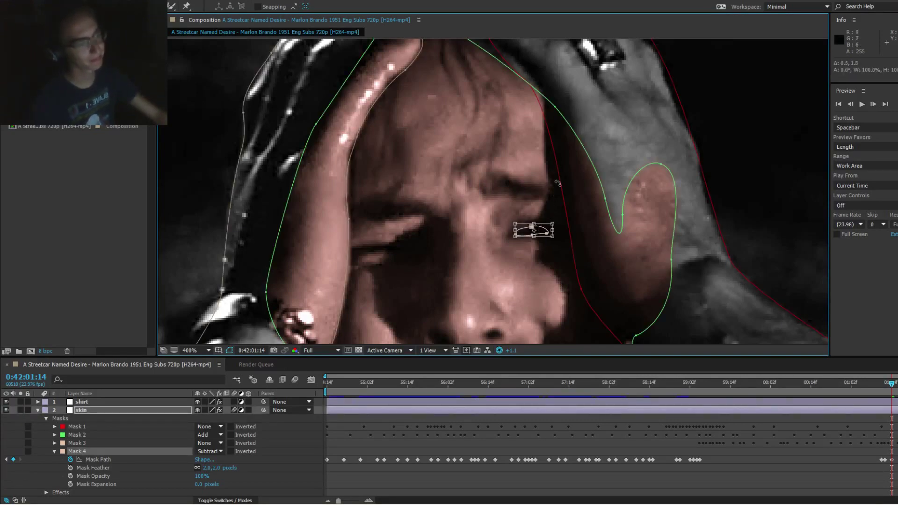
left_click(575, 85)
Step: At 0:42:01:17, move Mask 4 down from the upper eyelid to cover the eye
key("Page_Down")
key("Page_Down")
key("Page_Down")
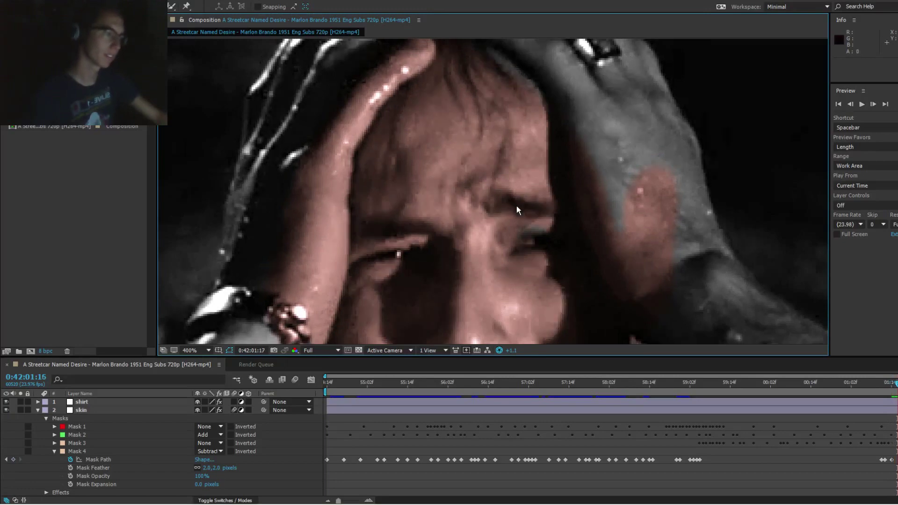
key("Page_Down")
left_click(534, 228)
double_click(535, 229)
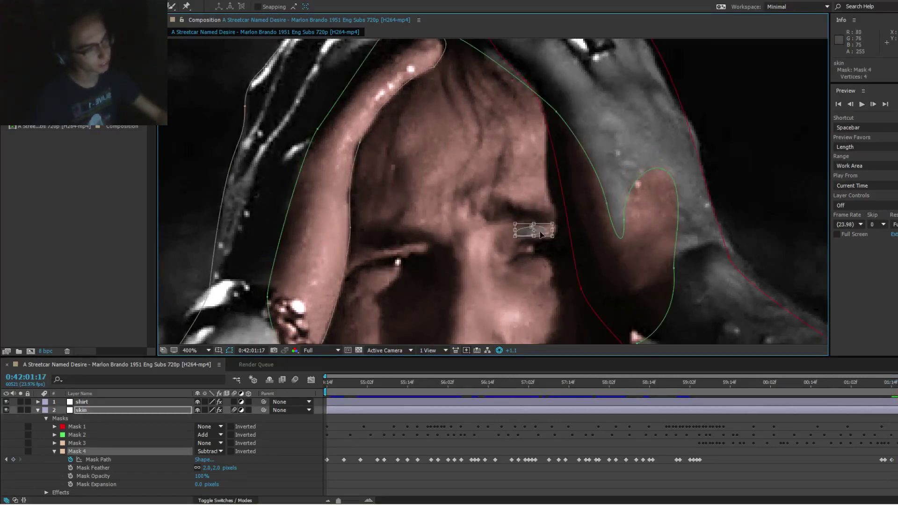
left_click_drag(541, 234, 563, 239)
key("F2")
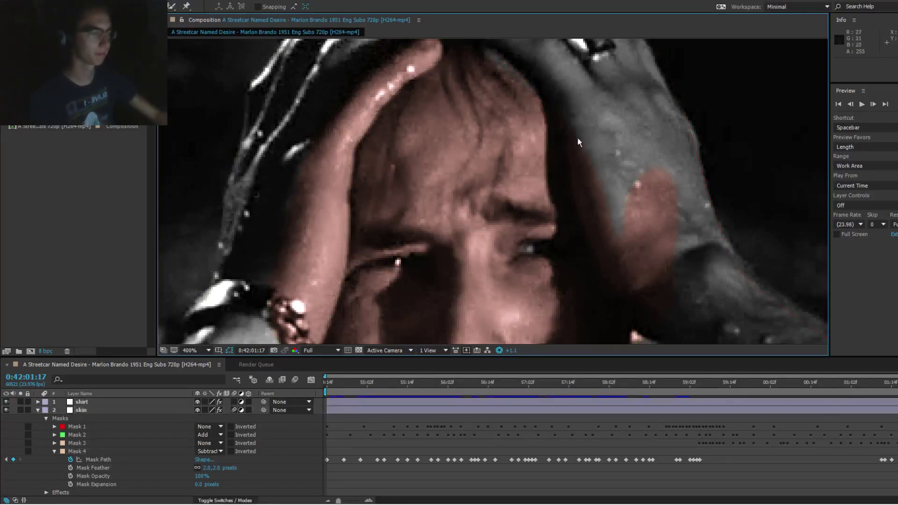
Step: At 0:42:01:19, reposition Mask 4 lower over the eye and adjust its tilt to follow the eye line
key("Page_Down")
key("Page_Down")
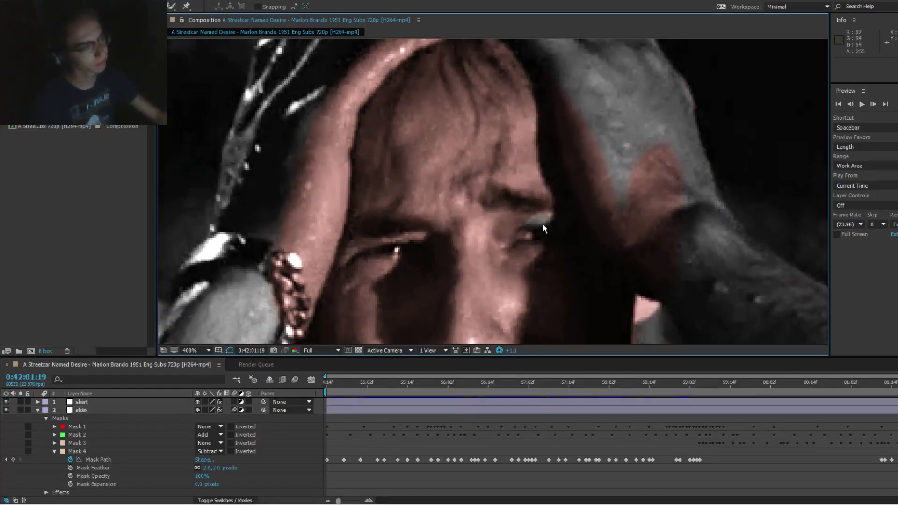
left_click(542, 223)
double_click(541, 218)
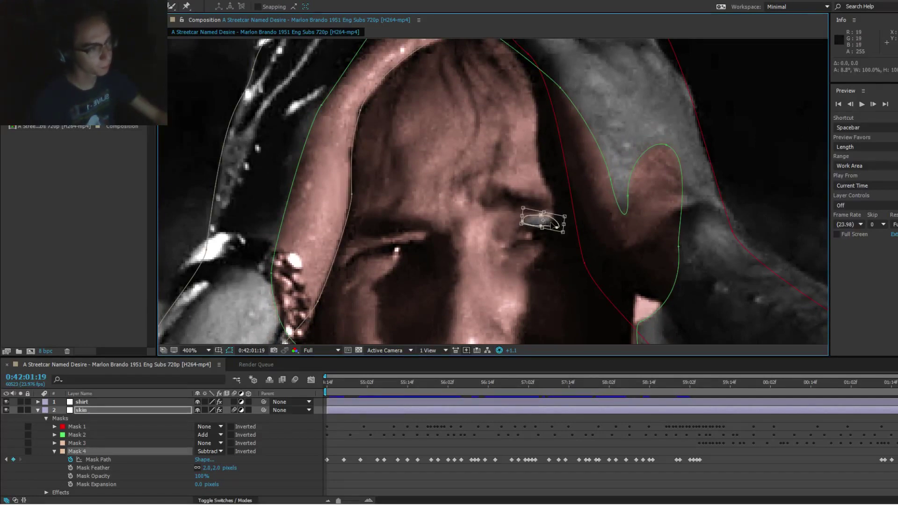
left_click_drag(542, 218, 571, 232)
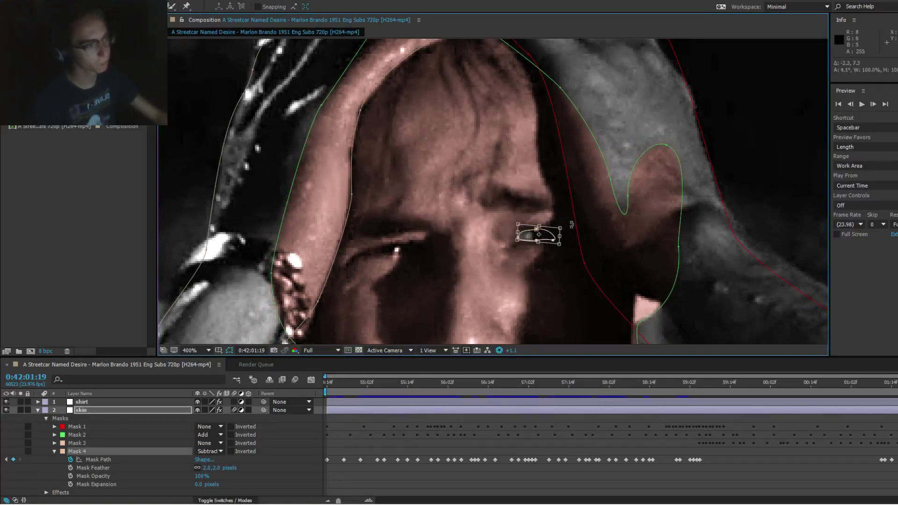
key("F2")
Step: At 0:42:01:21, shift Mask 4 slightly down and toward the nose over the shadowed eye
key("Page_Down")
key("Page_Down")
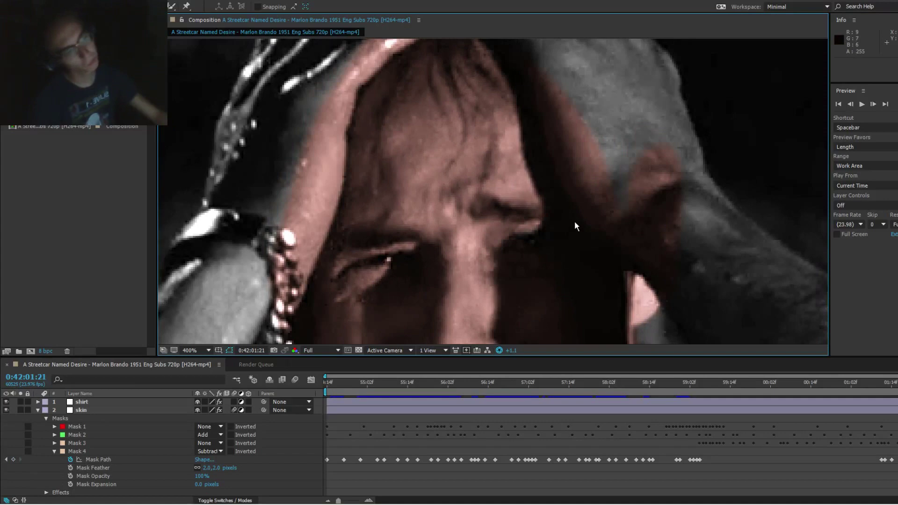
left_click(541, 235)
double_click(545, 232)
left_click_drag(545, 233, 541, 241)
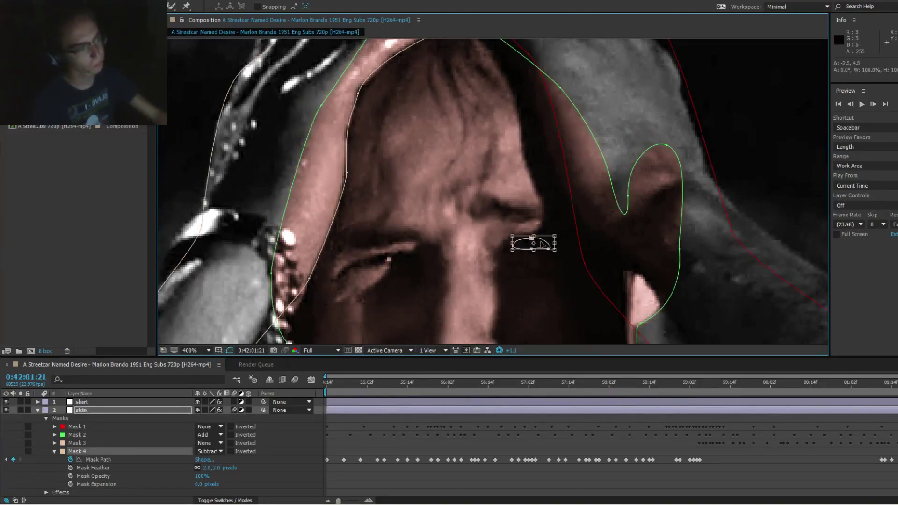
double_click(571, 202)
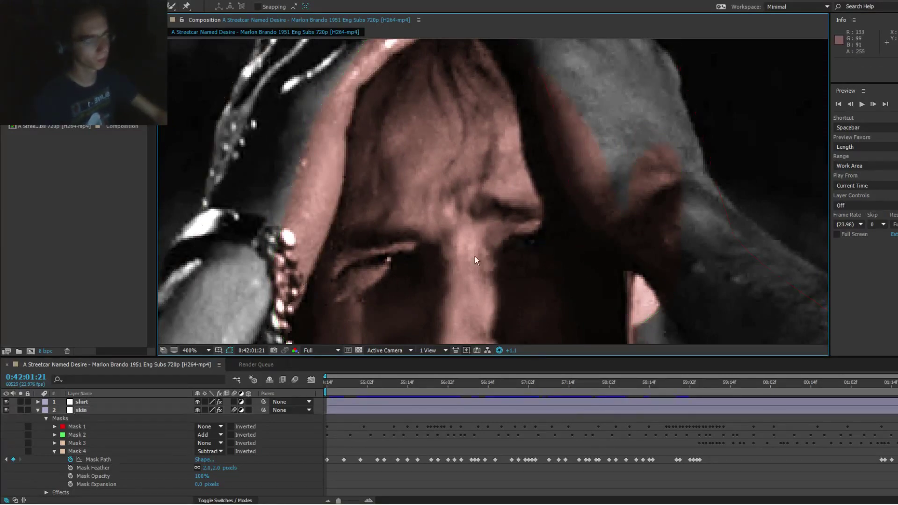
Step: Switch to the browser's SoundCloud page and play the track "one little favor" by samsa
left_click(55, 499)
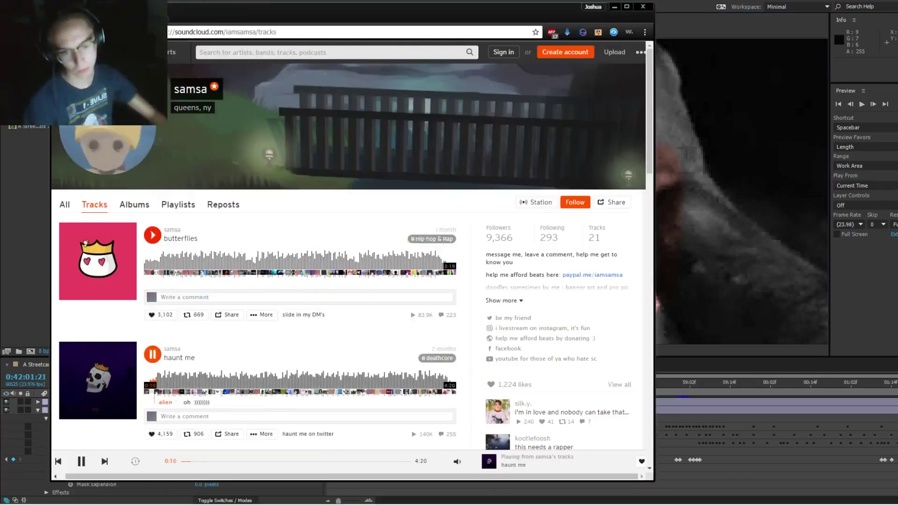
scroll(349, 257, "down", 5)
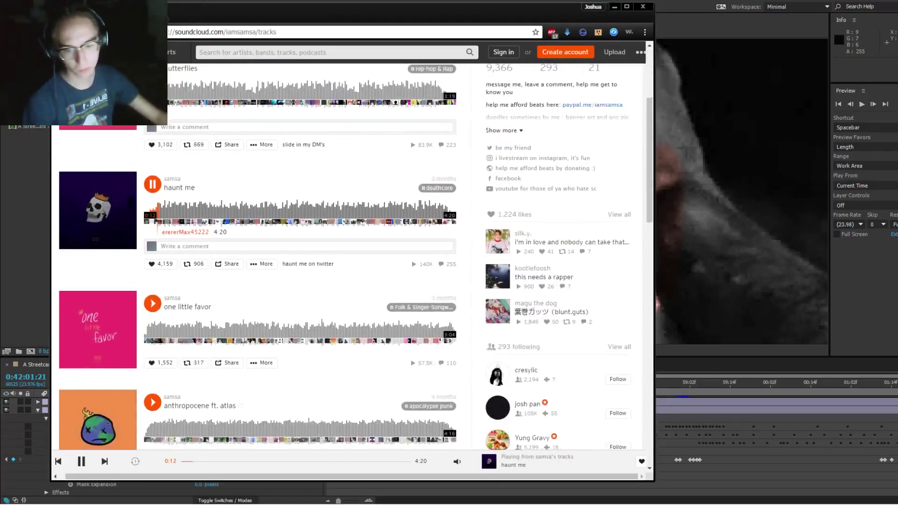
left_click(153, 257)
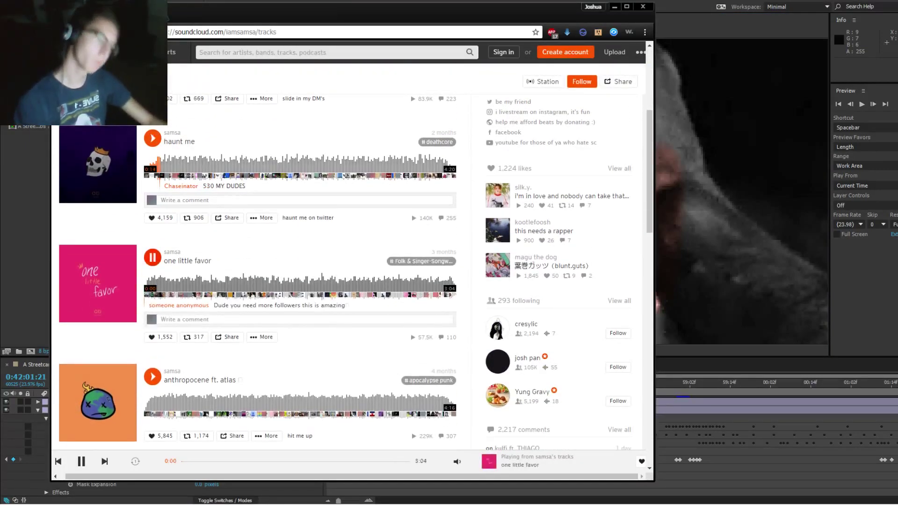
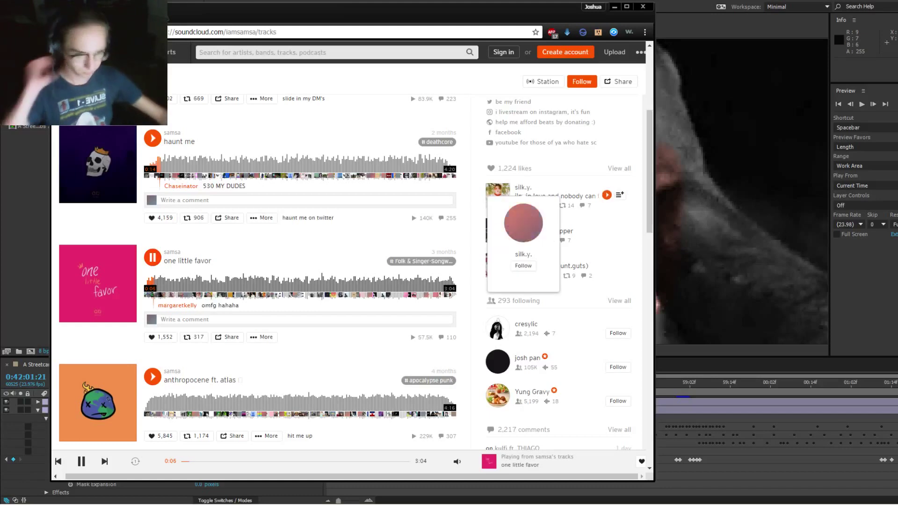
Step: Return to After Effects and step back frame by frame from 0:42:01:21 to 0:42:01:07 to check the eye area
left_click(615, 6)
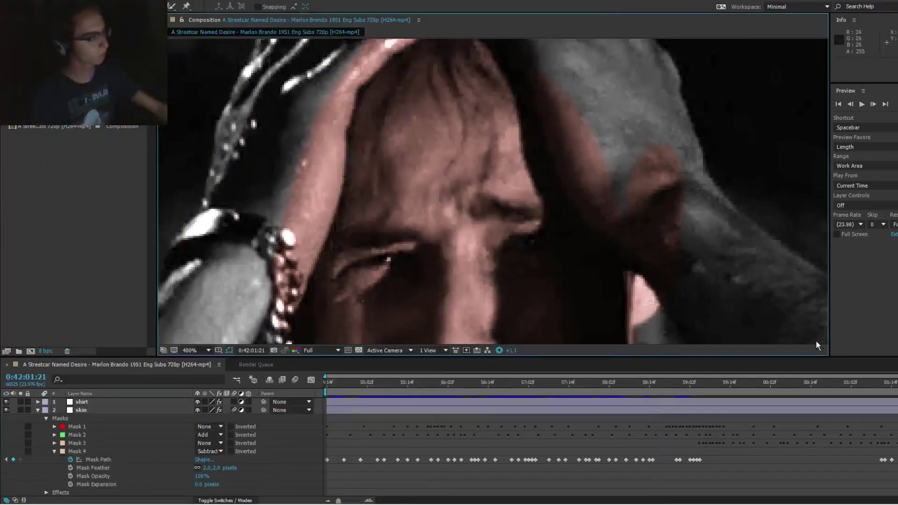
key("Page_Up")
key("Page_Up")
key("Page_Up")
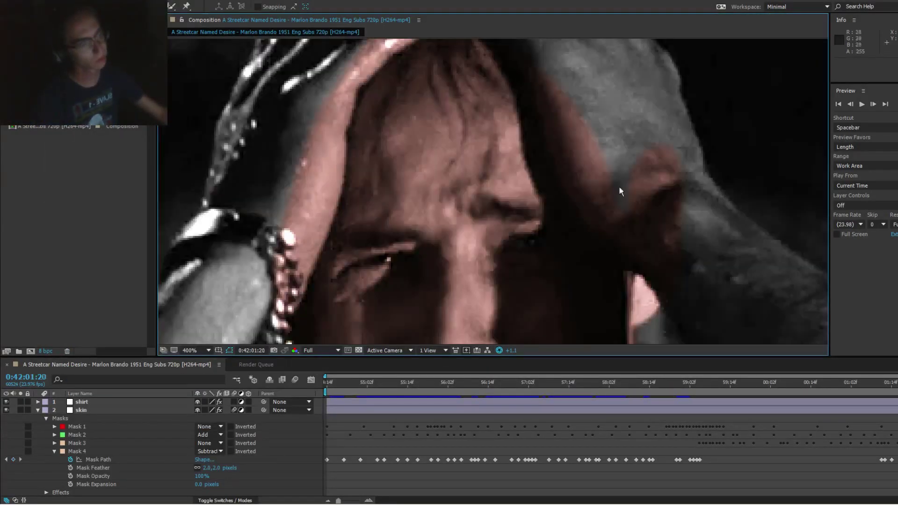
key("Page_Up")
key("Page_Up")
key("Page_Up")
key("Page_Up")
key("Page_Up")
key("Page_Up")
key("Page_Up")
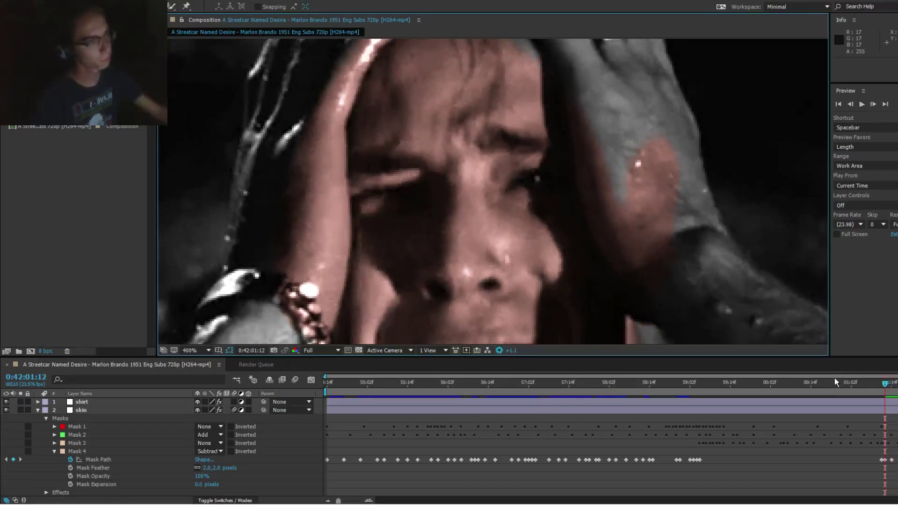
key("Page_Up")
key("Page_Up")
key("Page_Up")
key("Page_Up")
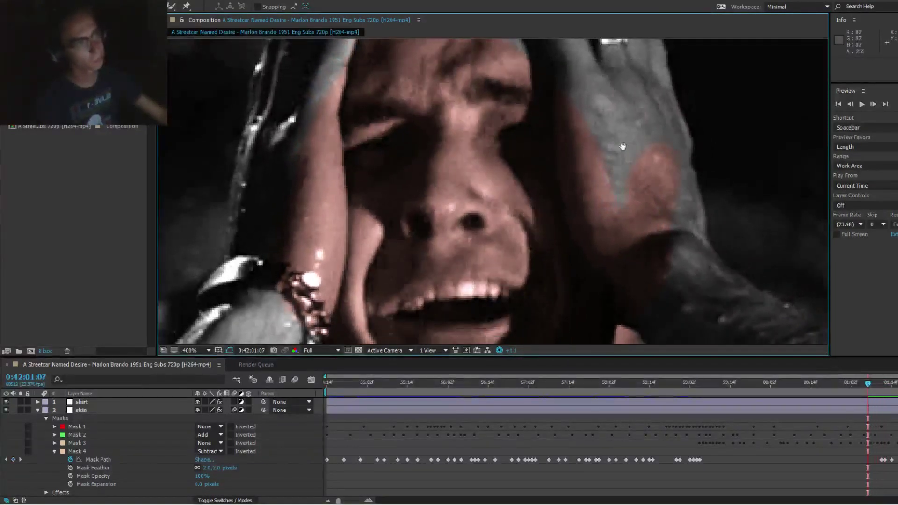
scroll(617, 160, "down", 2)
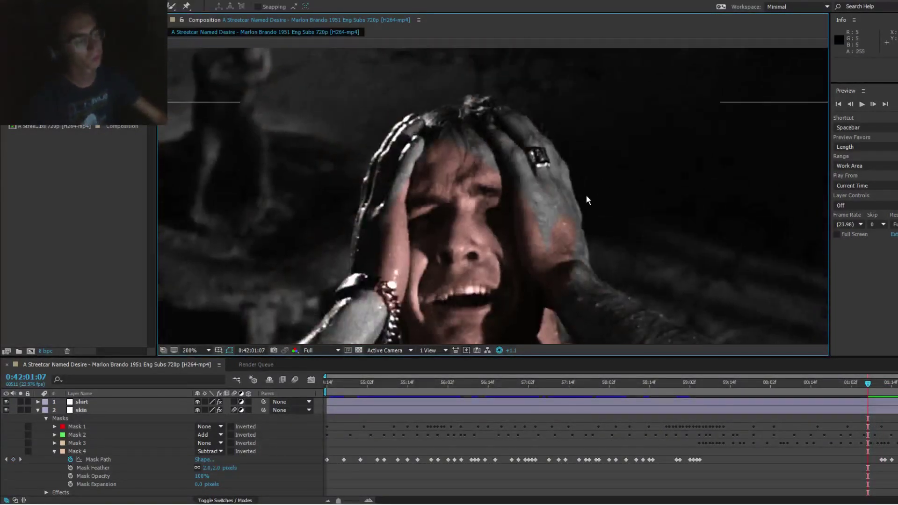
Step: At 0:41:58:16, move Mask 4 off the closed eye to the dark background above the head
left_click_drag(693, 382, 656, 384)
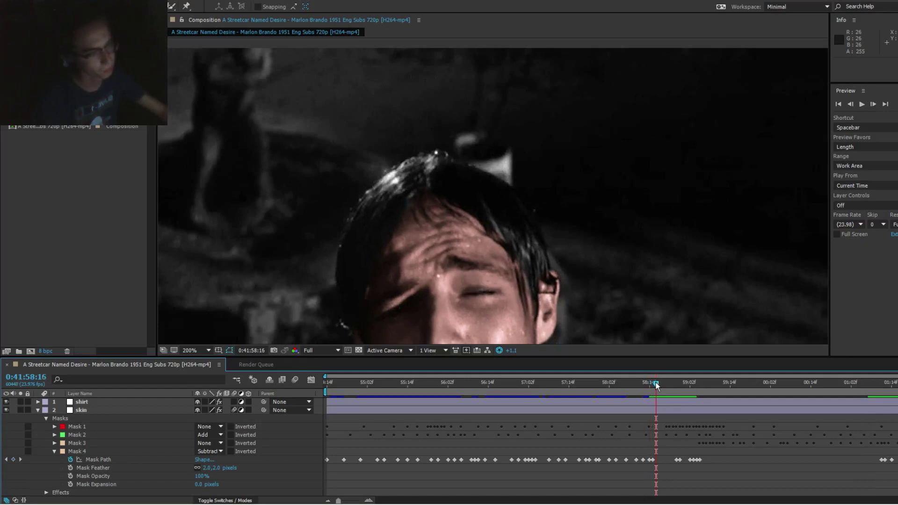
left_click(486, 290)
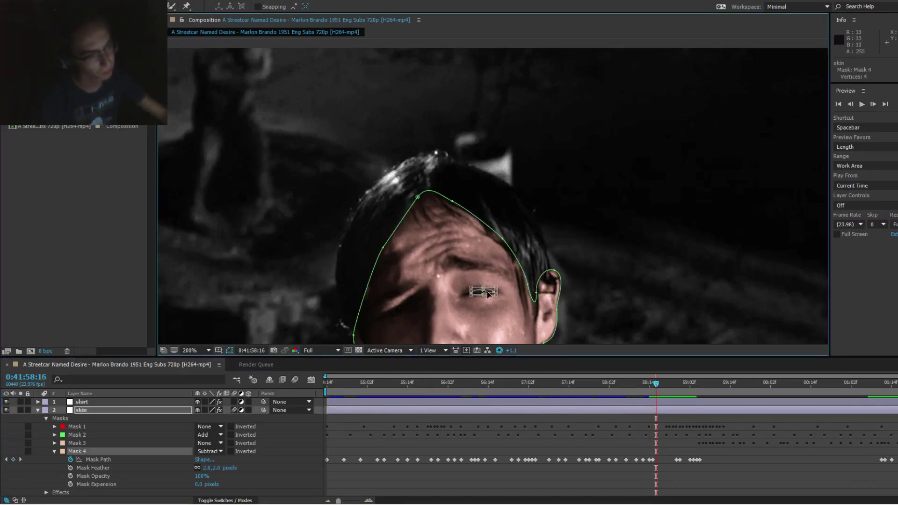
left_click_drag(488, 290, 491, 94)
Step: At 0:41:58:21, move Mask 4 off the brow to the background above the head, keeping it over the open eye at 0:41:58:22
key("Page_Down")
key("Page_Down")
key("Page_Down")
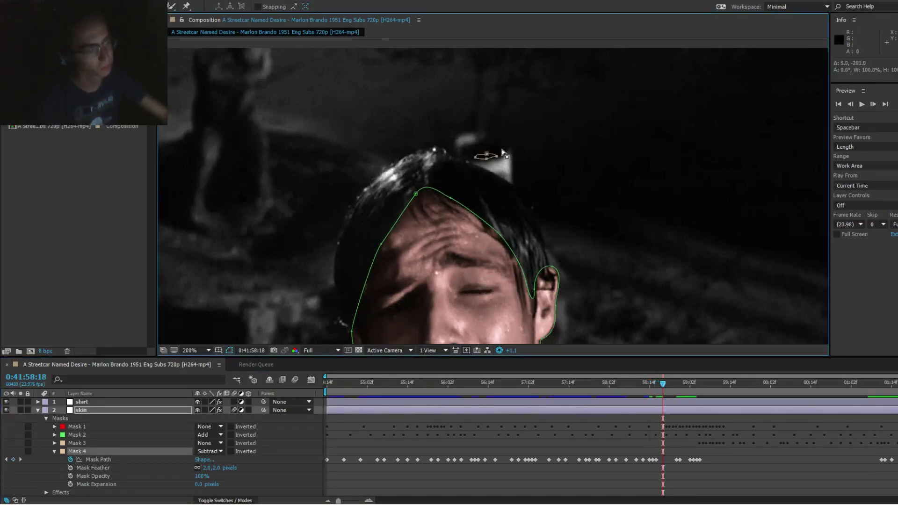
key("Page_Down")
key("Page_Down")
key("Page_Down")
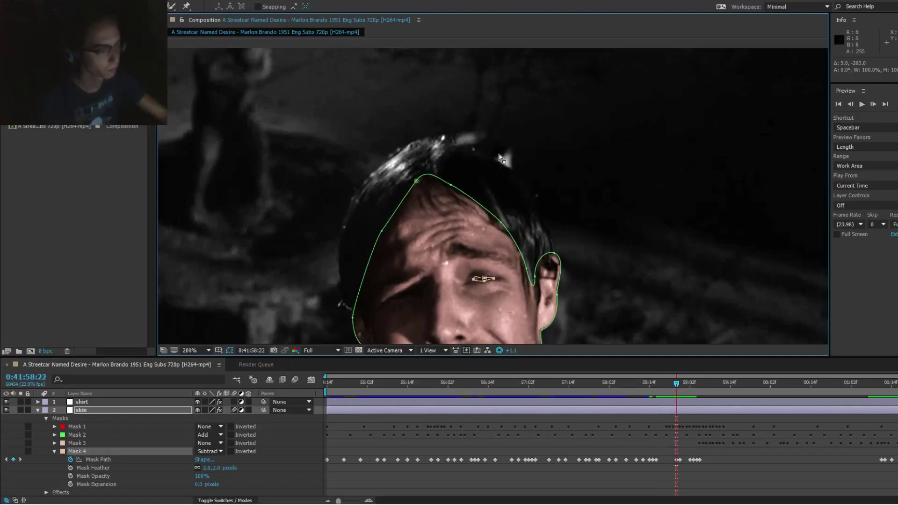
key("Page_Up")
left_click(490, 249)
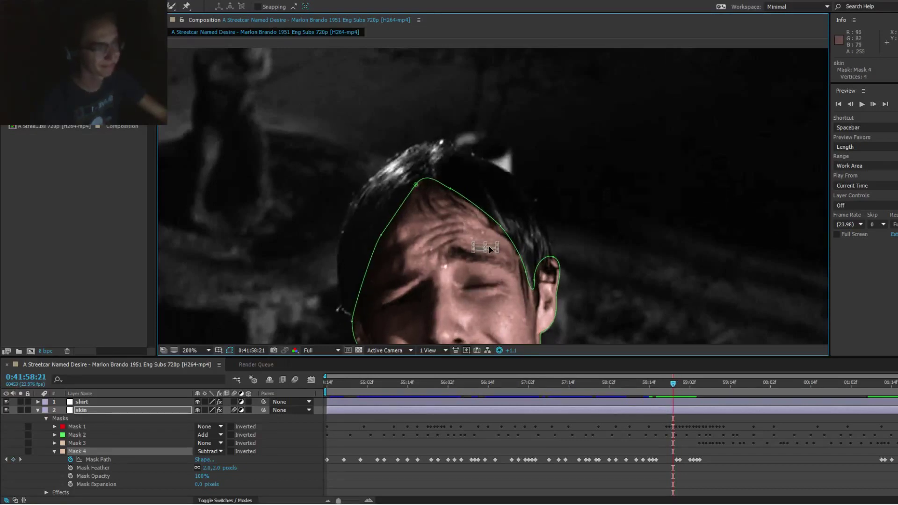
left_click_drag(490, 249, 536, 89)
key("Page_Down")
key("Page_Down")
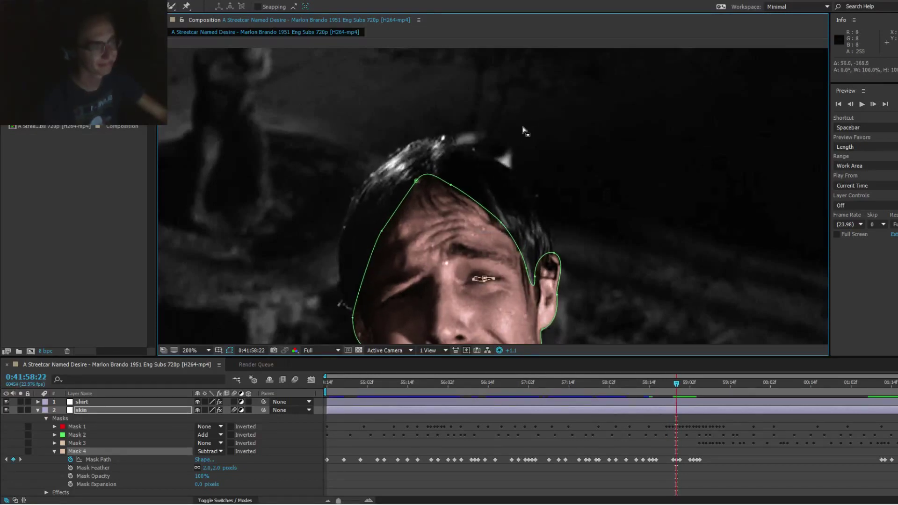
left_click(530, 112)
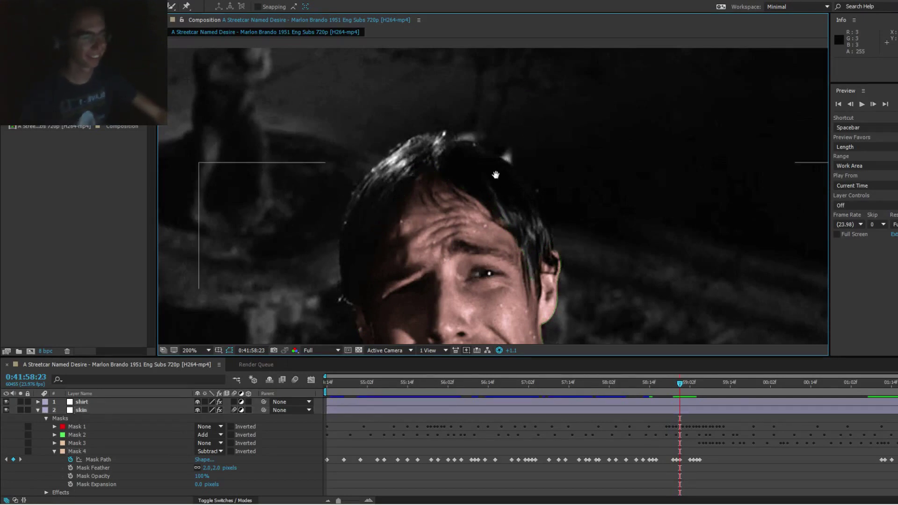
Step: Collapse Mask 4's properties and go to the open-mouth frame at 0:42:00:08
left_click_drag(490, 219, 501, 82)
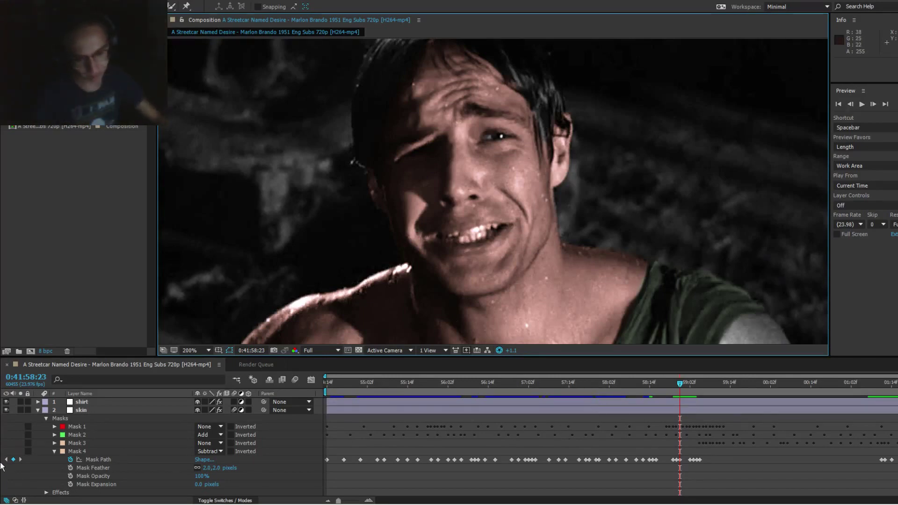
left_click(54, 452)
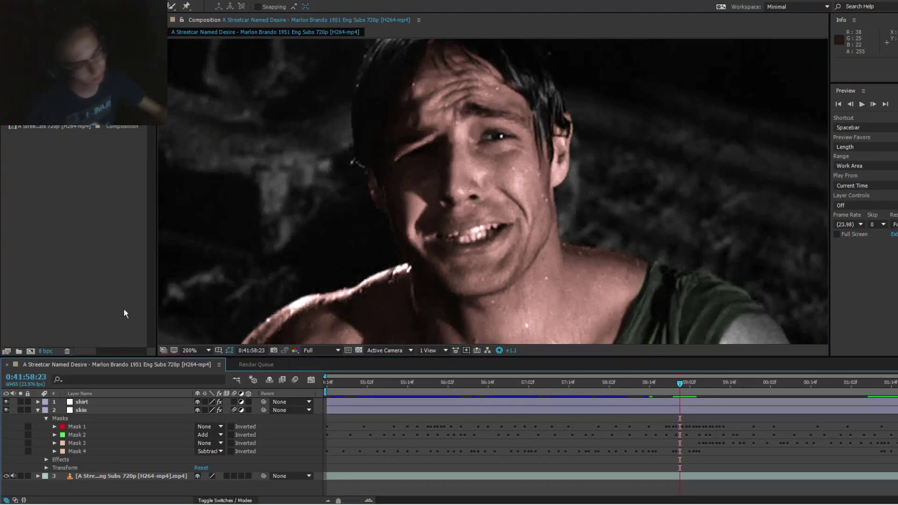
left_click_drag(483, 383, 791, 386)
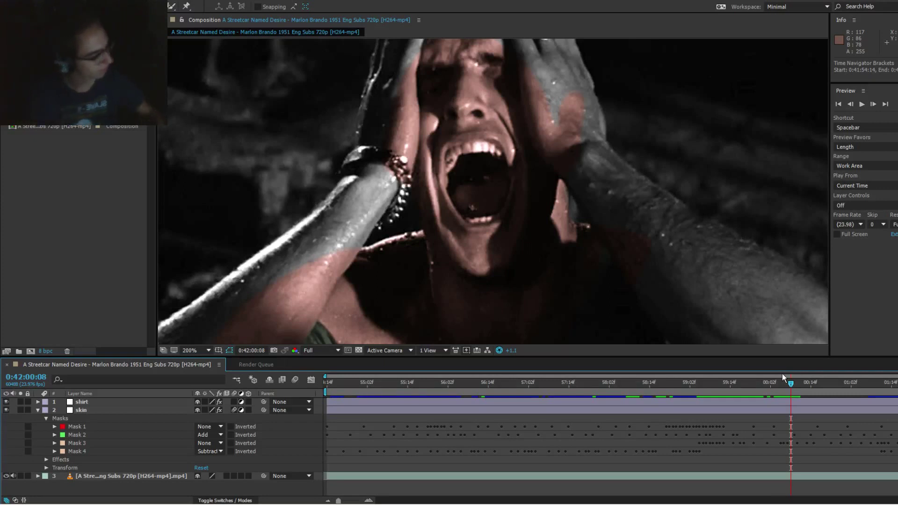
Step: On the skin layer, draw a closed eight-point mask around the actor's upper teeth with the Pen tool
mouse_move(734, 504)
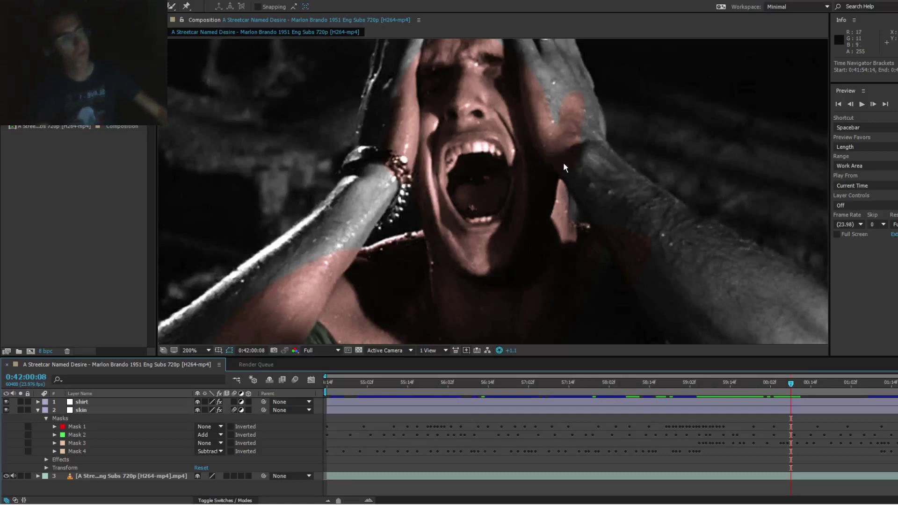
left_click(128, 409)
key("g")
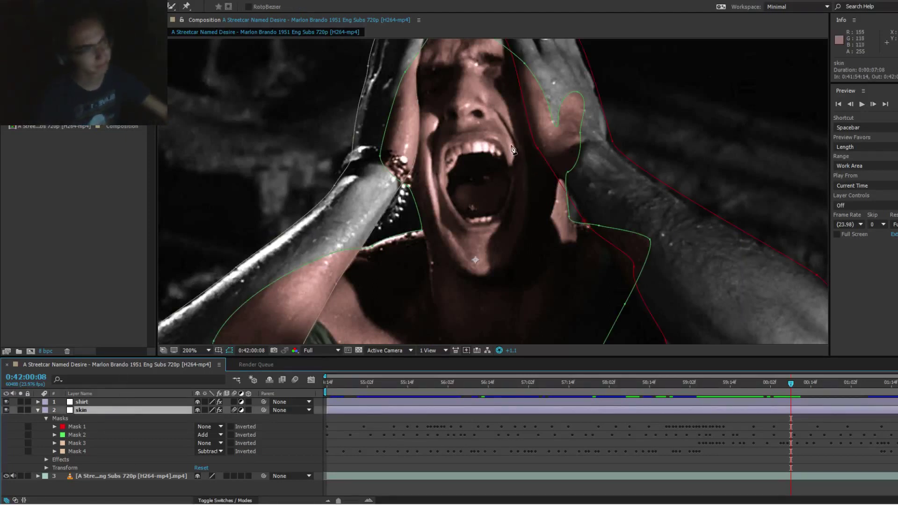
scroll(513, 149, "up", 2)
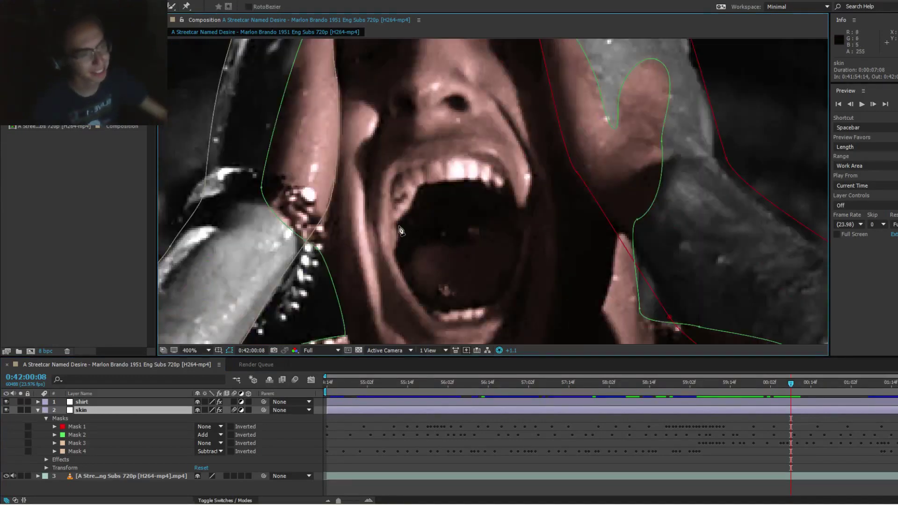
left_click(396, 224)
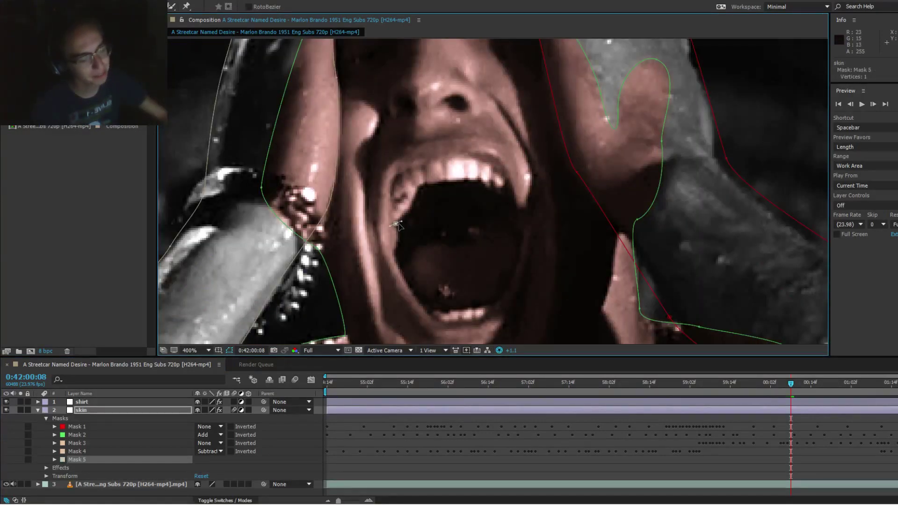
left_click(418, 190)
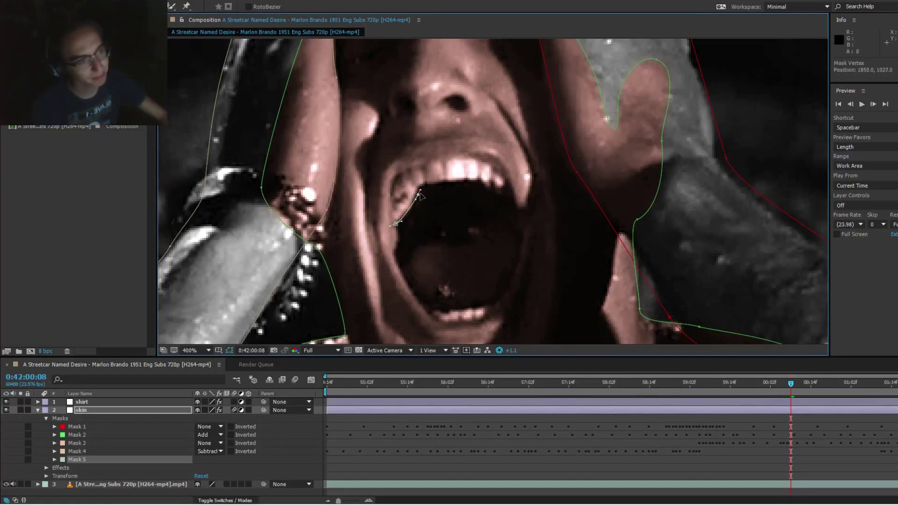
left_click(448, 183)
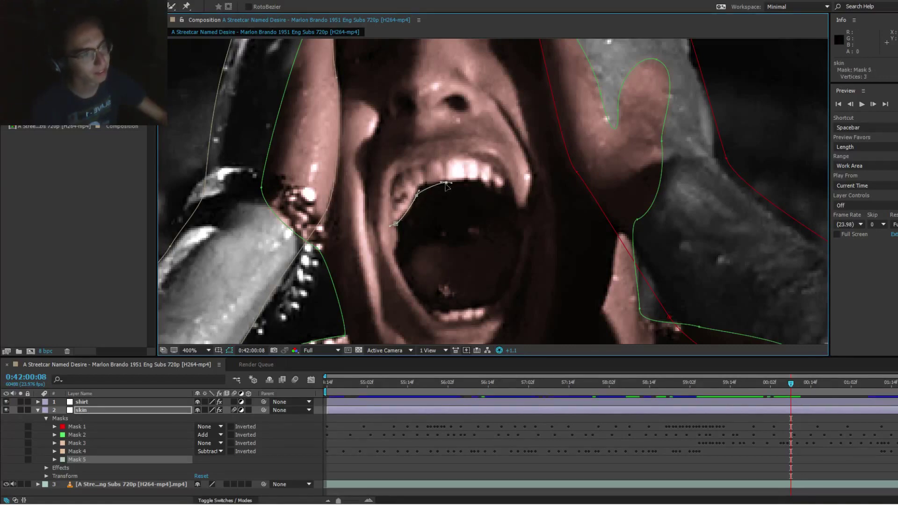
left_click(451, 183)
left_click_drag(454, 182, 426, 183)
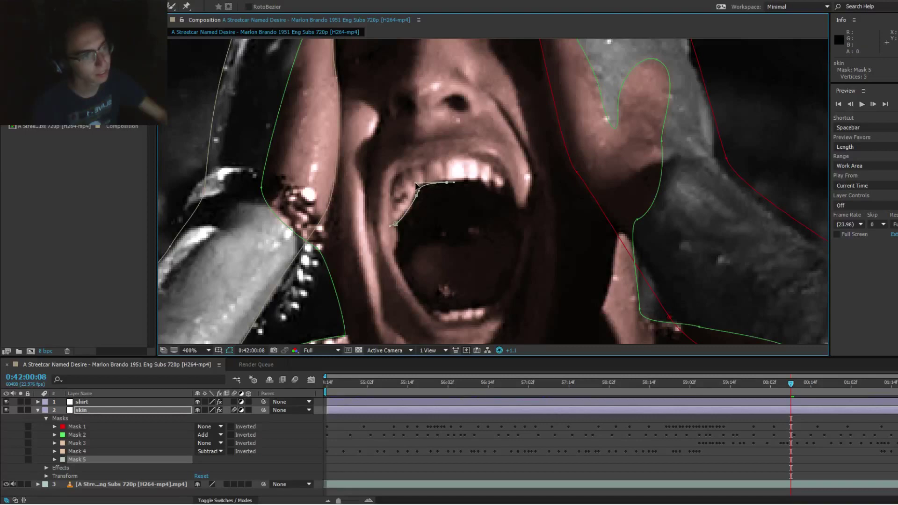
left_click(499, 200)
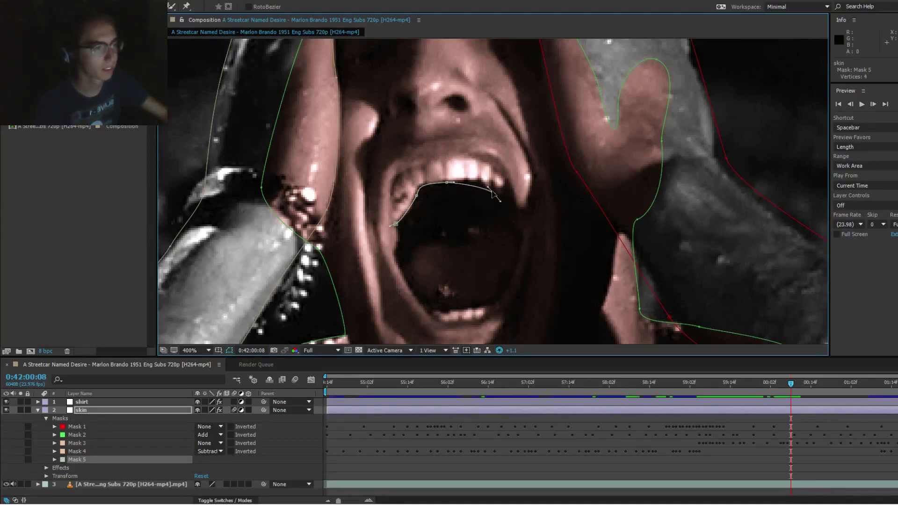
left_click_drag(487, 187, 516, 196)
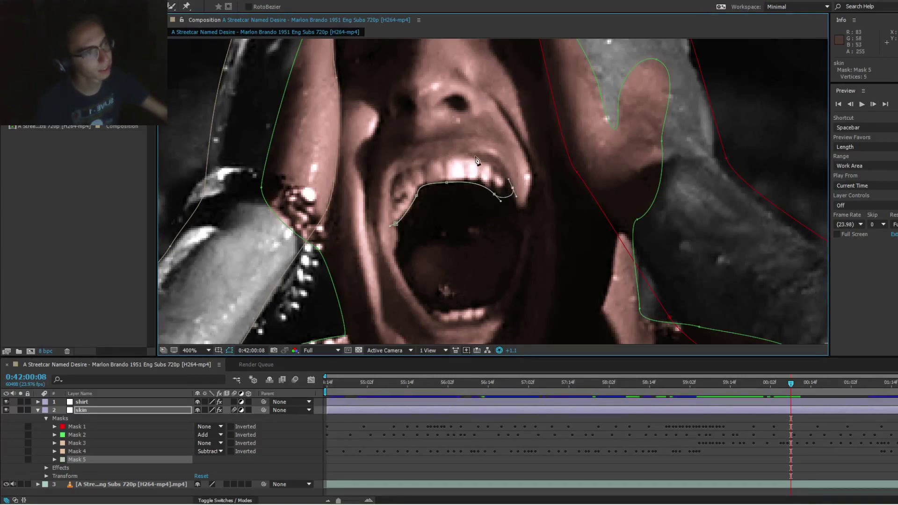
left_click_drag(473, 156, 395, 190)
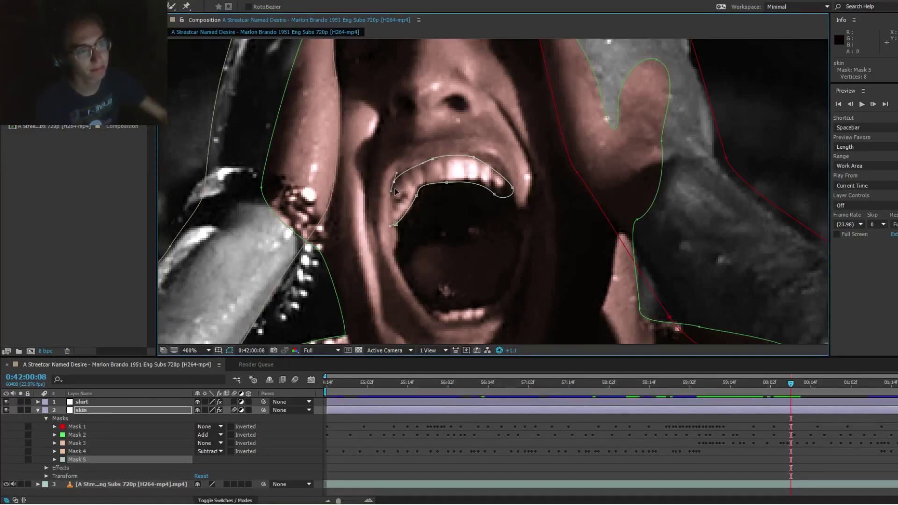
left_click(395, 223)
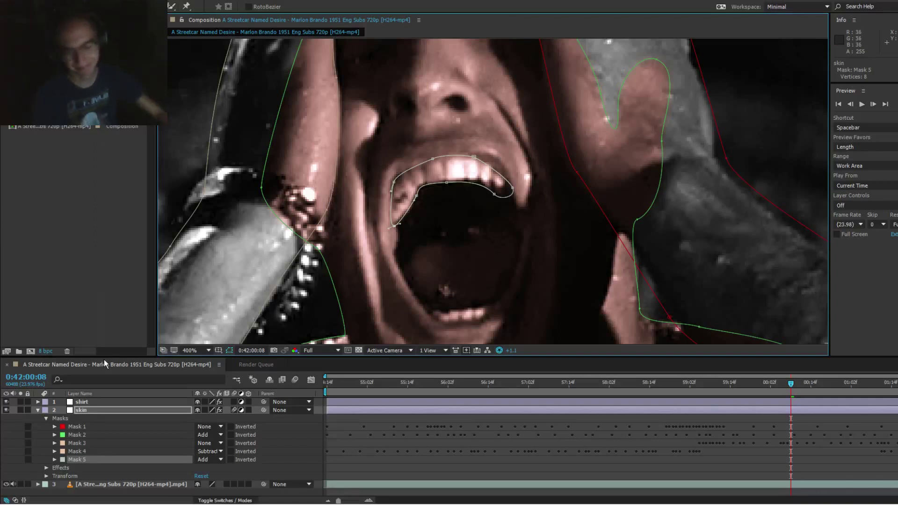
Step: Set Mask 5 to Subtract, enable keyframing of its path, and give it a 2-pixel feather
left_click(210, 460)
left_click(214, 418)
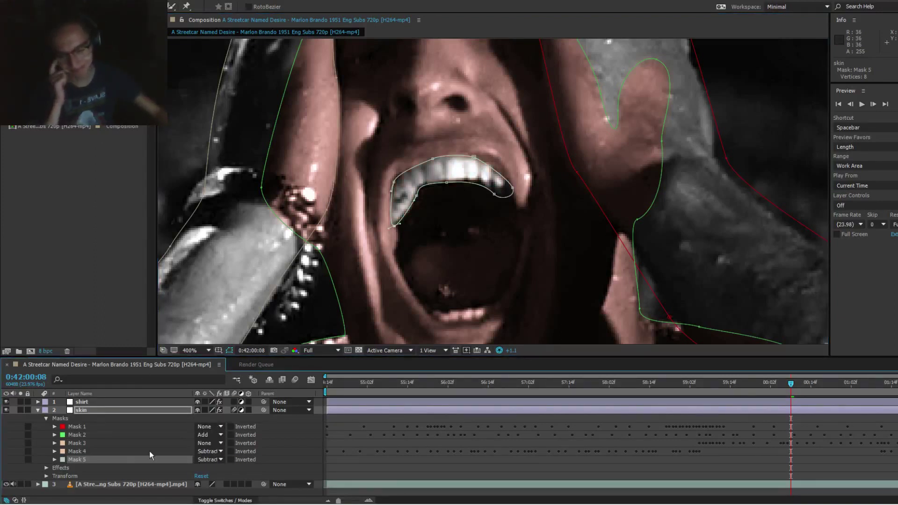
left_click(55, 459)
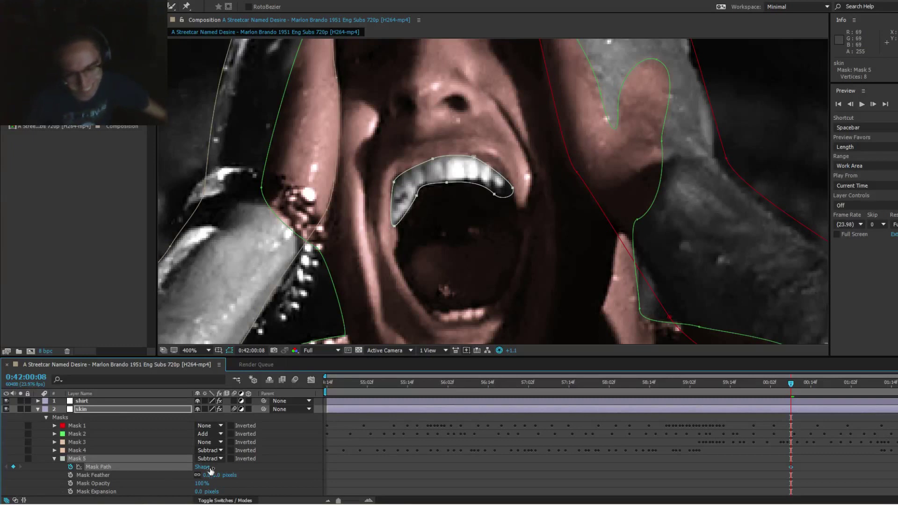
type("2")
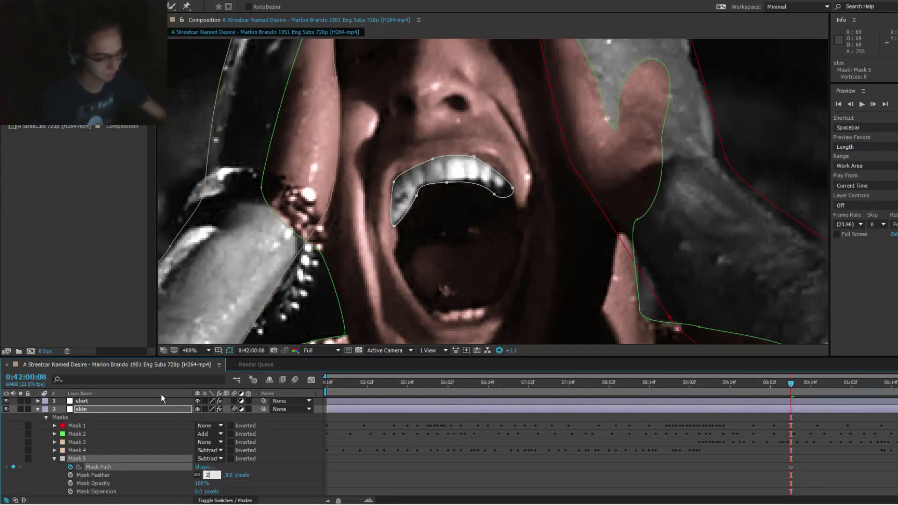
key("Return")
key("ctrl+shift+a")
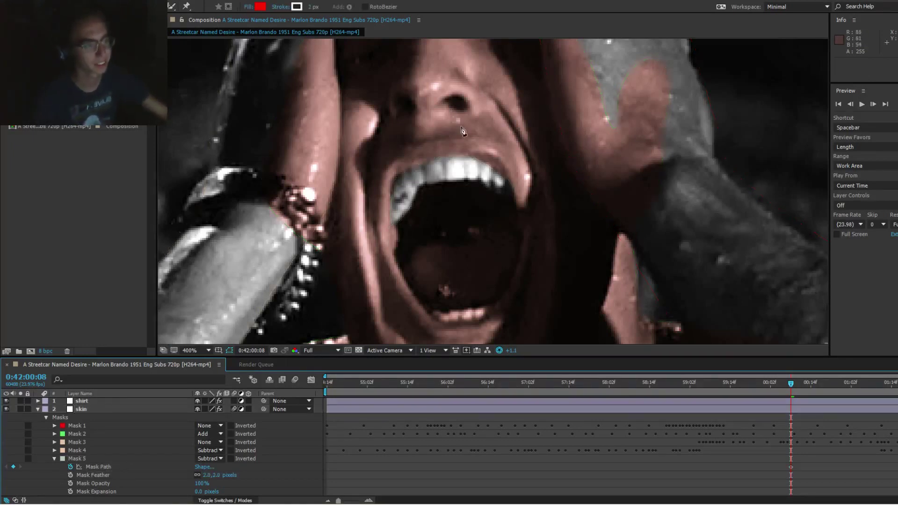
Step: Adjust the points along Mask 5's upper edge to follow the gum line above the upper teeth
key("slash")
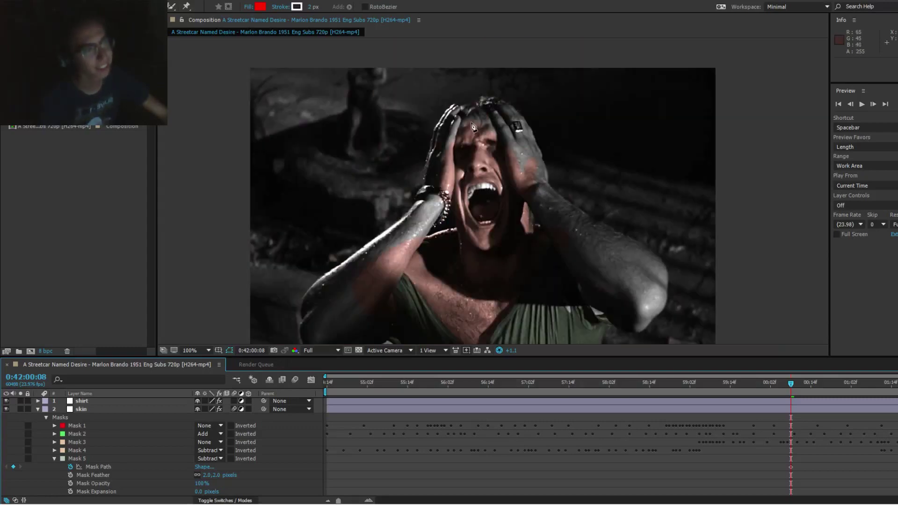
key("period")
key("period")
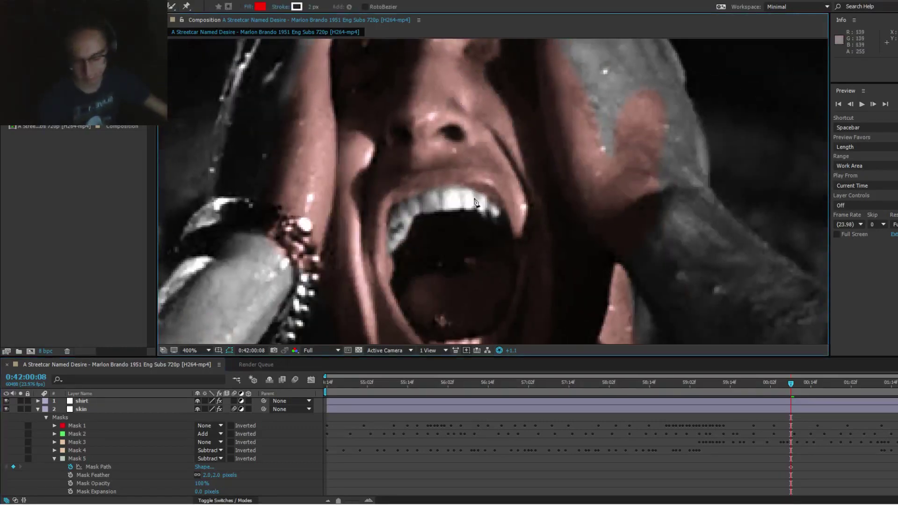
key("v")
left_click(473, 201)
left_click(471, 189)
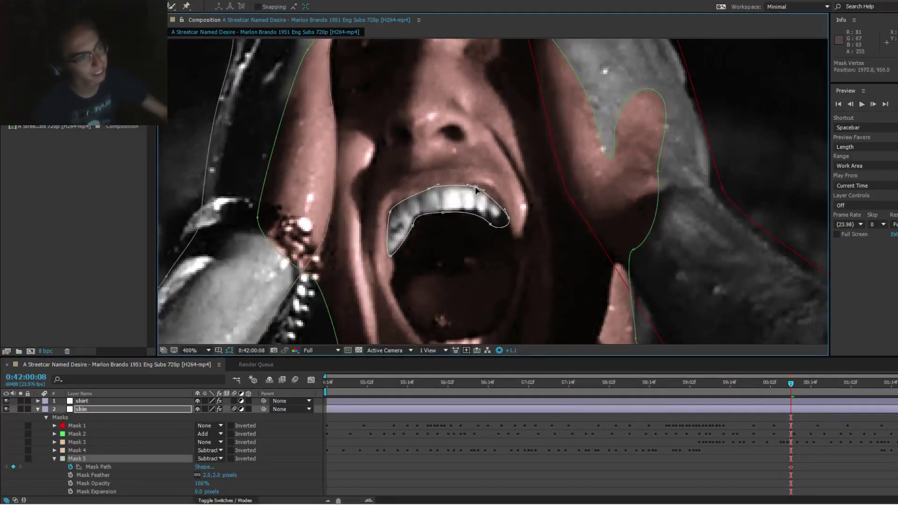
left_click(428, 190)
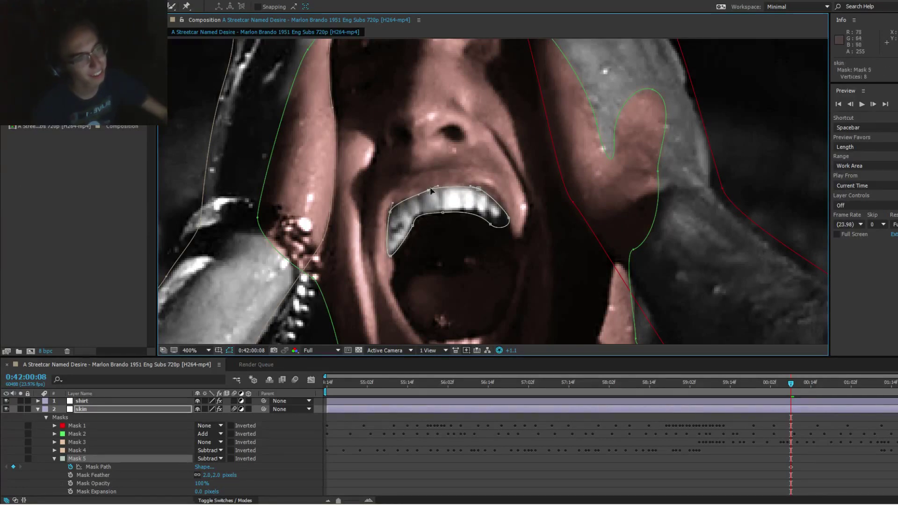
key("F2")
left_click(466, 212)
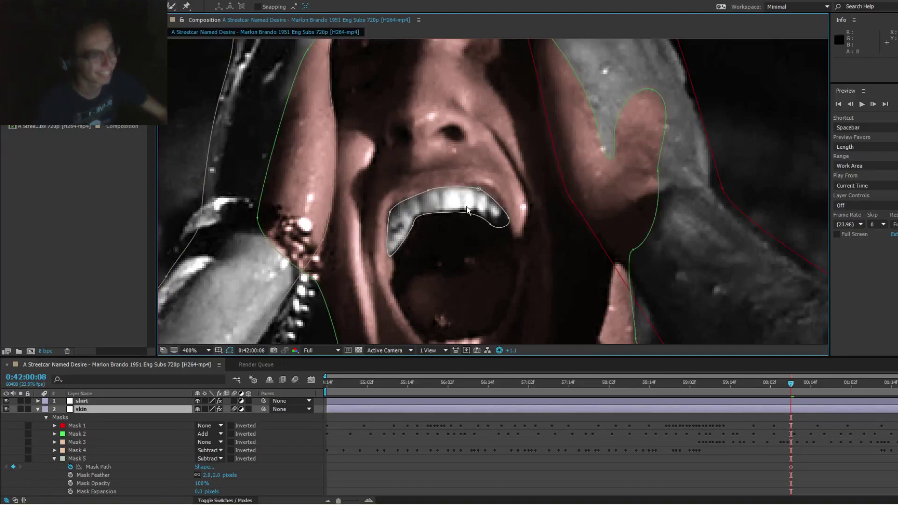
Step: Refine the point on Mask 5's upper edge above the side teeth and deselect the mask
left_click(478, 193)
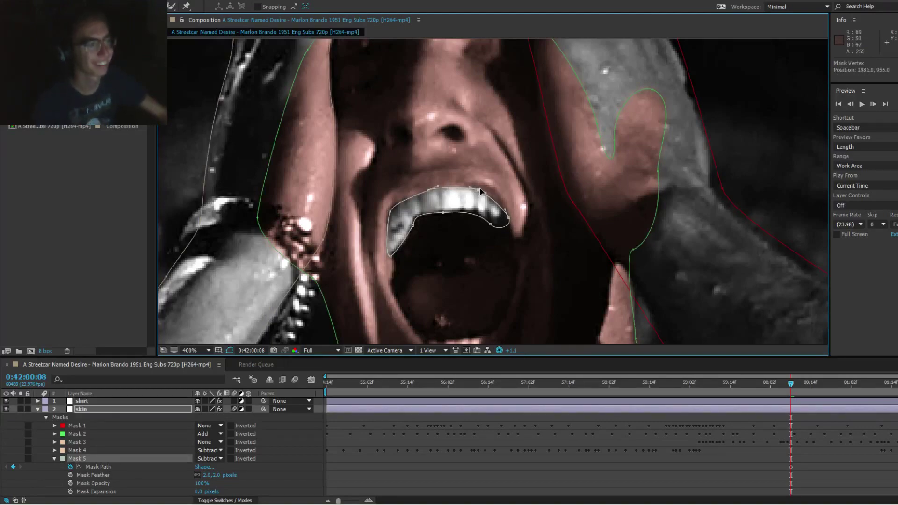
key("F2")
scroll(462, 198, "down", 4)
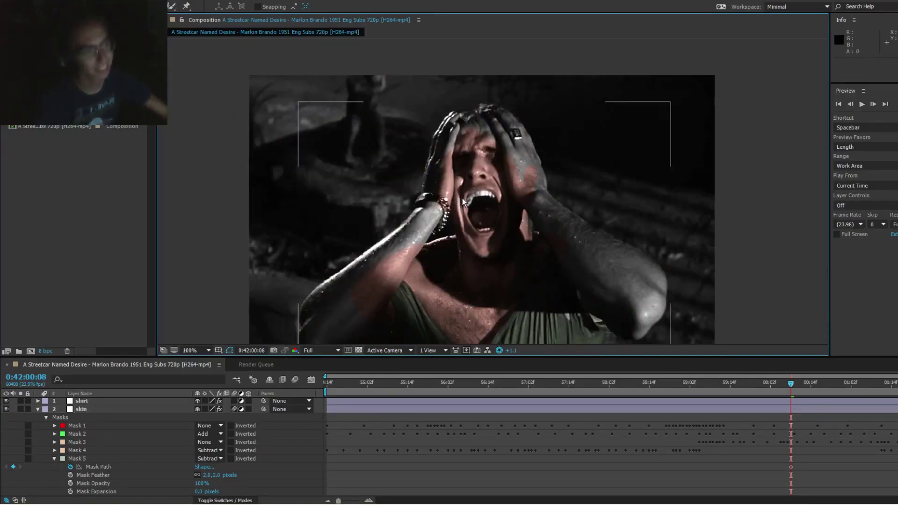
Step: Set the modes of Mask 1 and Mask 3 on the skin layer to Add
left_click_drag(505, 159, 500, 174)
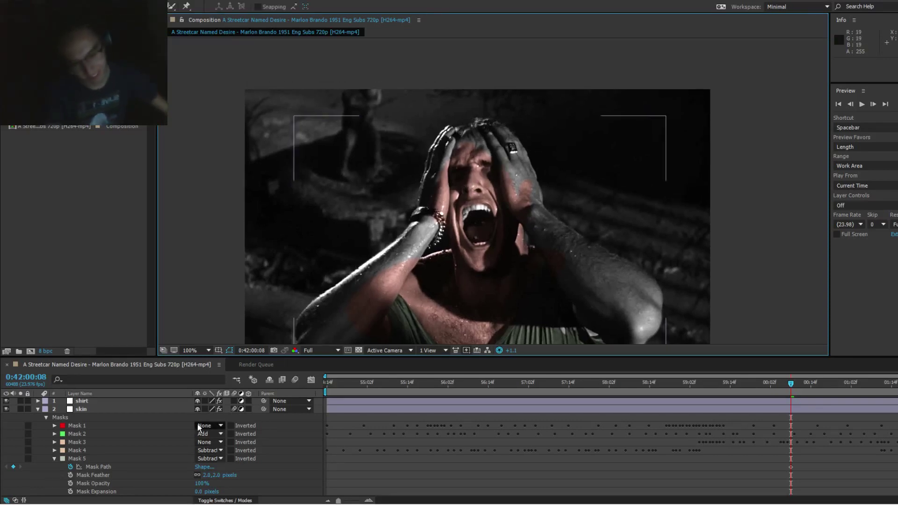
left_click(211, 426)
left_click(211, 434)
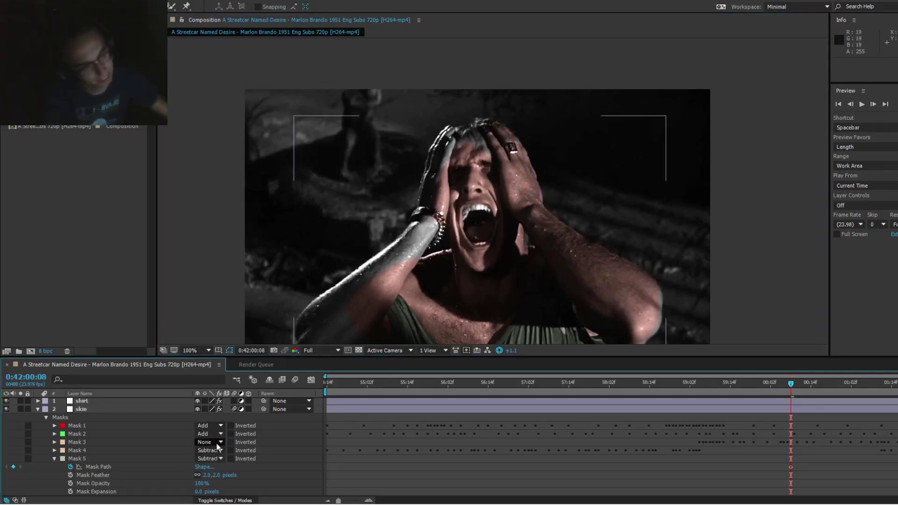
left_click(211, 442)
left_click(209, 399)
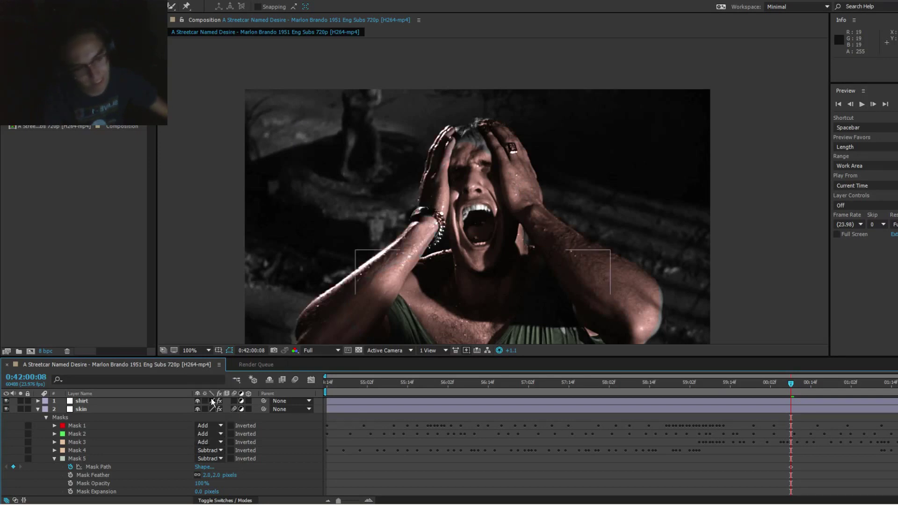
scroll(498, 194, "up", 1)
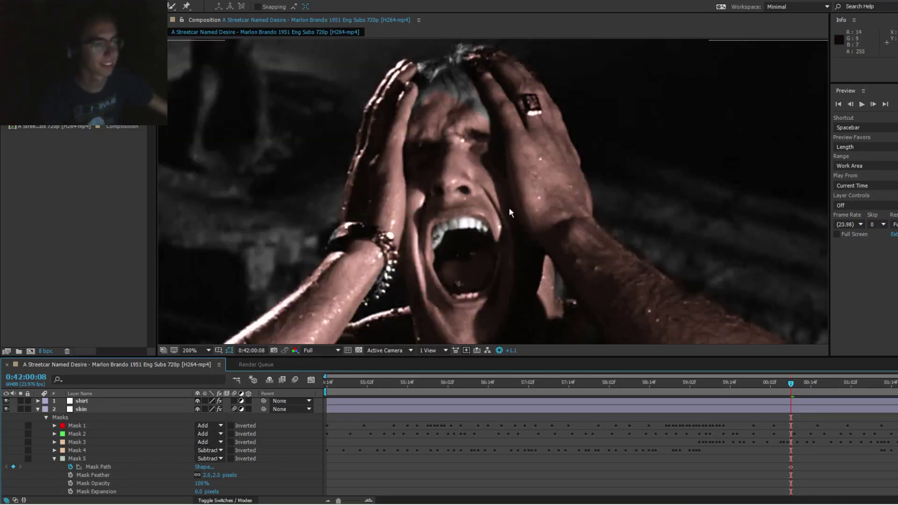
Step: At frame 0:42:00:12, move the whole of Mask 5 up onto the actor's upper teeth
key("Page_Down")
key("Page_Down")
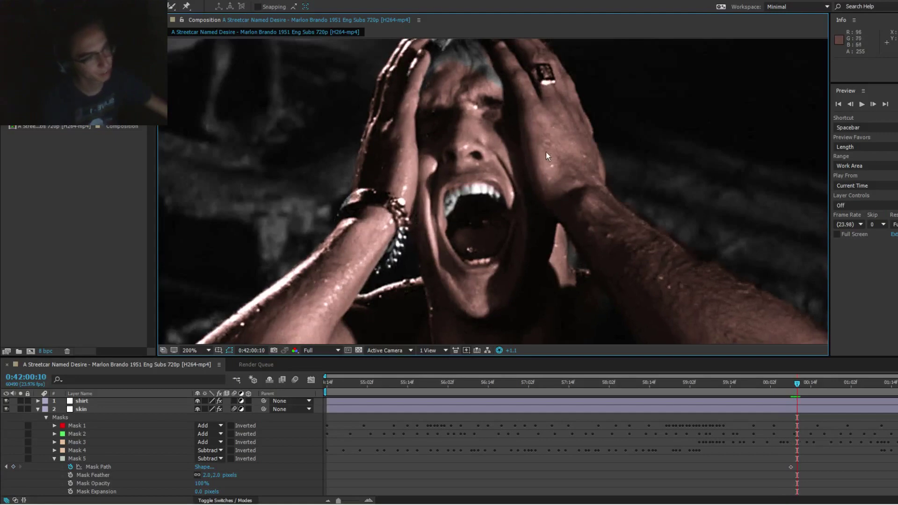
key("Page_Down")
scroll(449, 180, "up", 1)
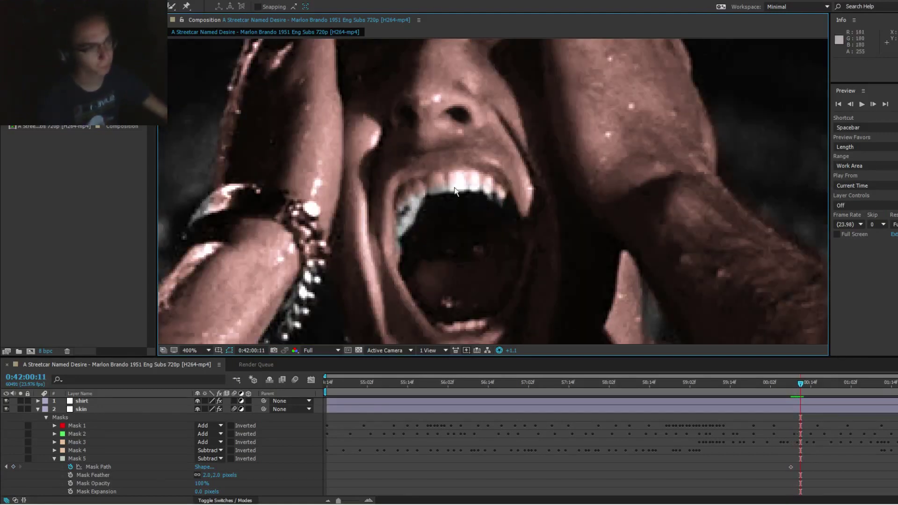
key("Page_Down")
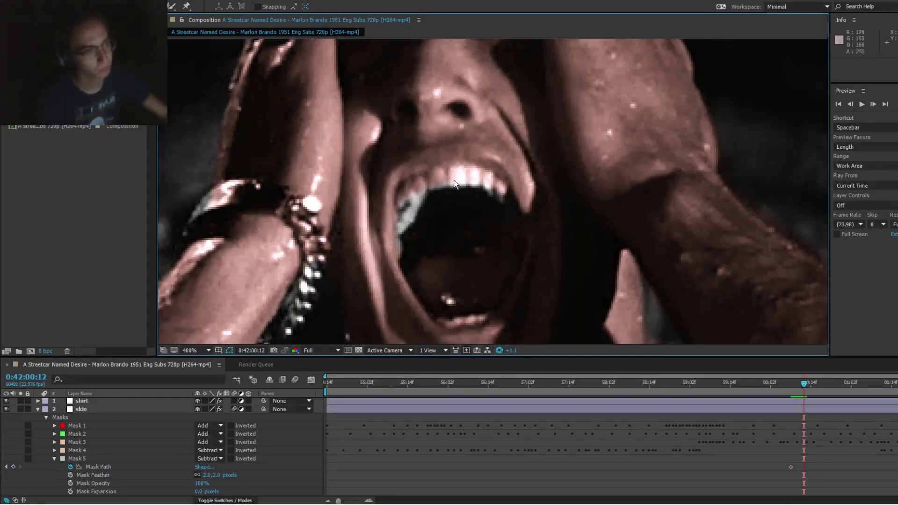
left_click(453, 181)
double_click(487, 186)
left_click_drag(476, 198, 475, 179)
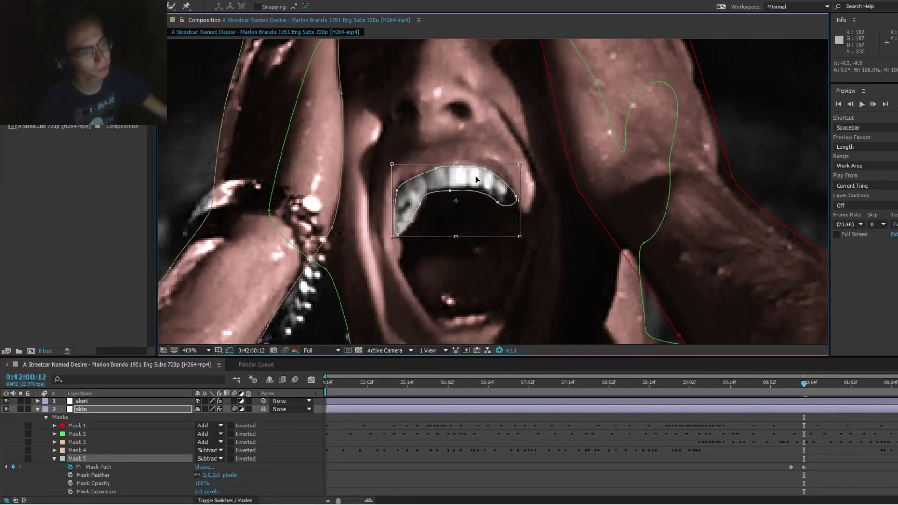
Step: Adjust Mask 5's inner-corner and upper-edge points to fit the upper teeth at 0:42:00:12
key("ctrl+shift+a")
left_click(450, 182)
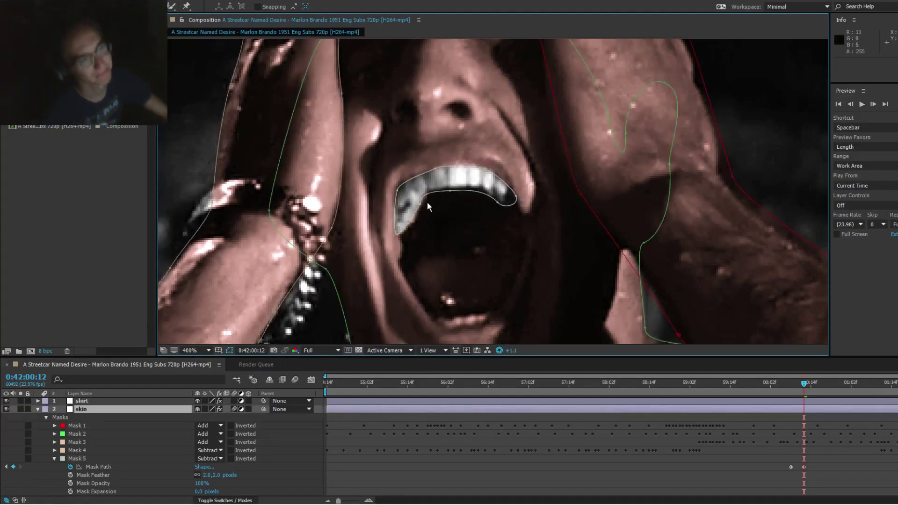
left_click(420, 207)
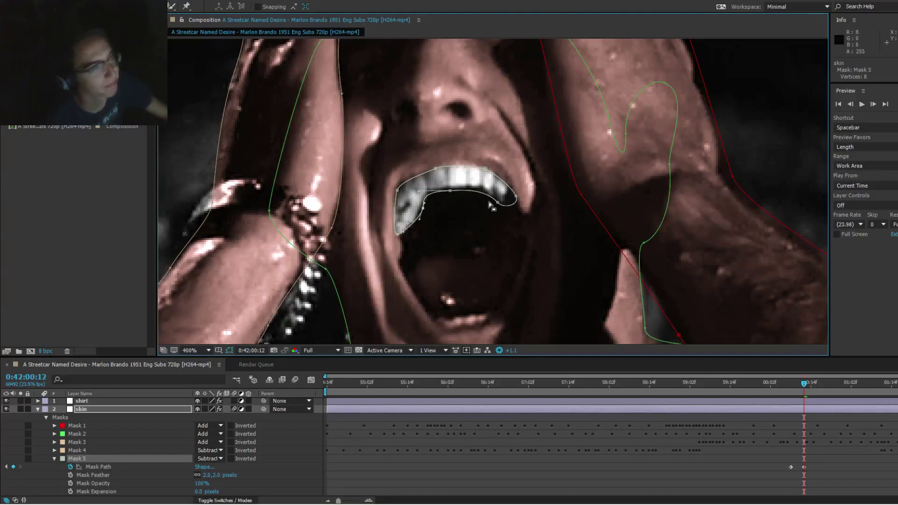
left_click(486, 168)
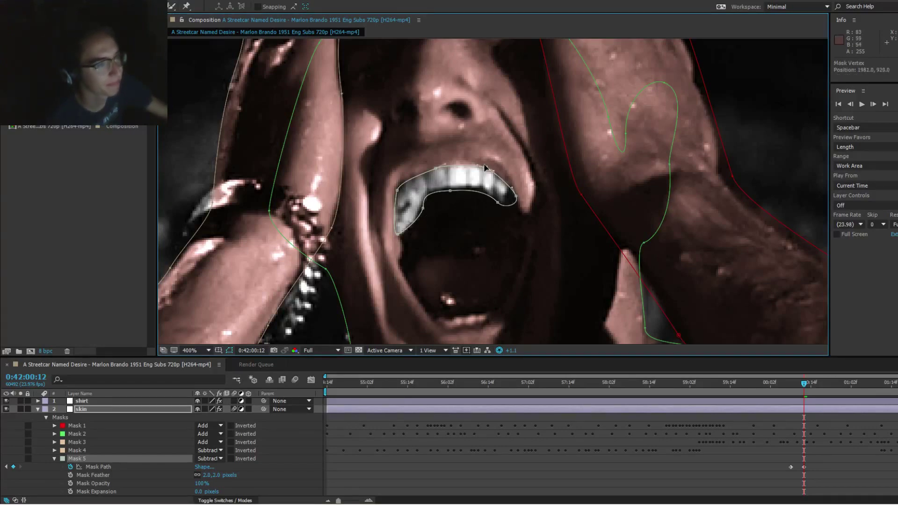
left_click(465, 175)
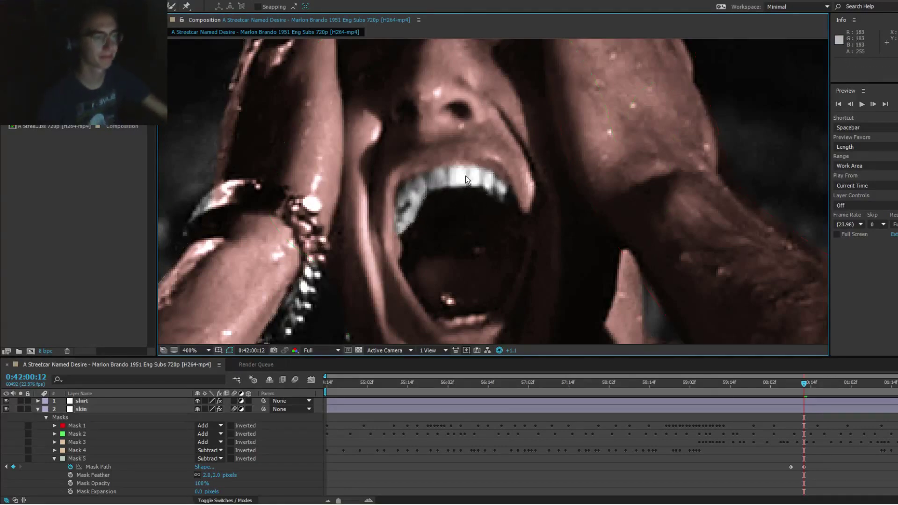
Step: Step through the frames between 0:42:00:09 and 0:42:00:14 to examine how Mask 5 follows the upper teeth
key("Page_Down")
key("Page_Down")
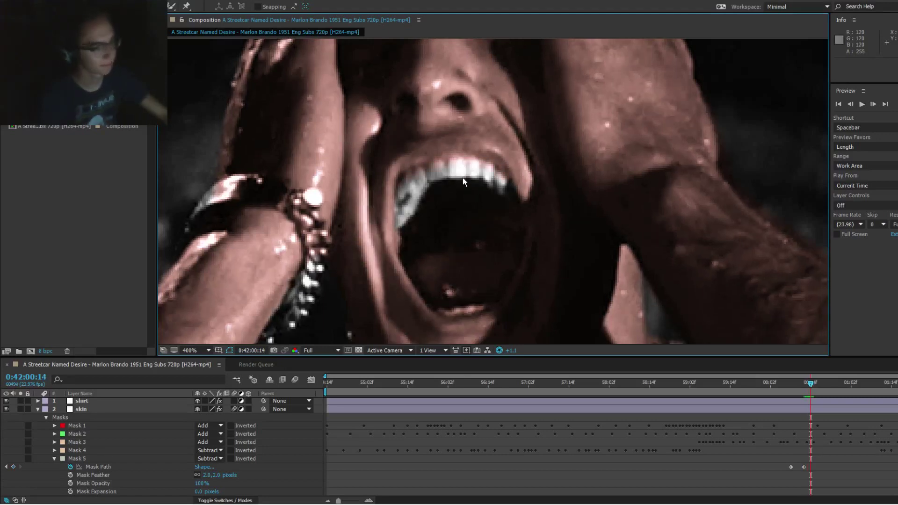
key("Page_Up")
key("Page_Up")
key("Page_Up")
key("Page_Up")
key("Page_Up")
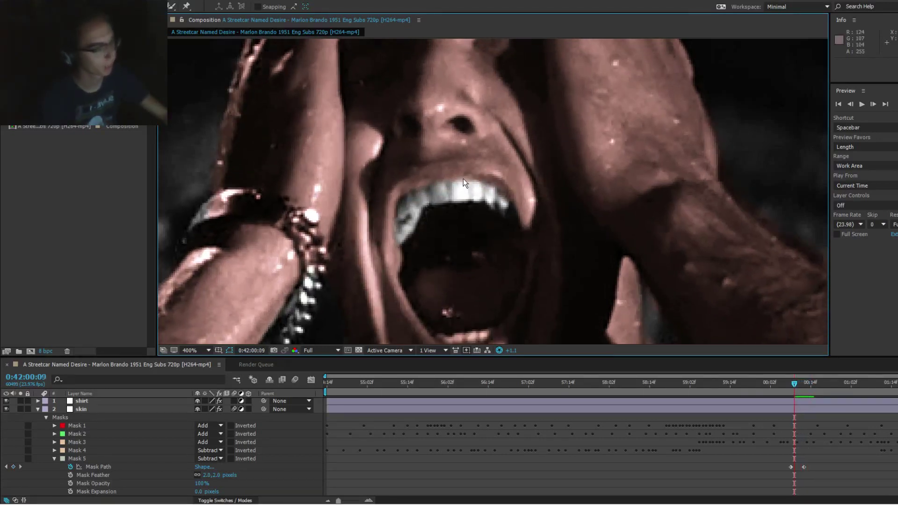
key("Page_Down")
left_click(416, 192)
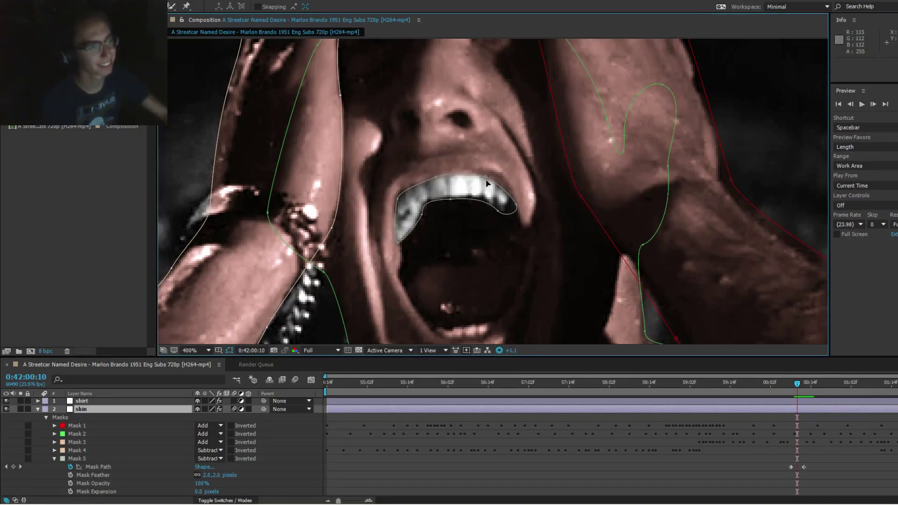
Step: At frame 0:42:00:15, move the whole of Mask 5 up onto the actor's upper teeth
key("Page_Down")
key("Page_Down")
key("Page_Down")
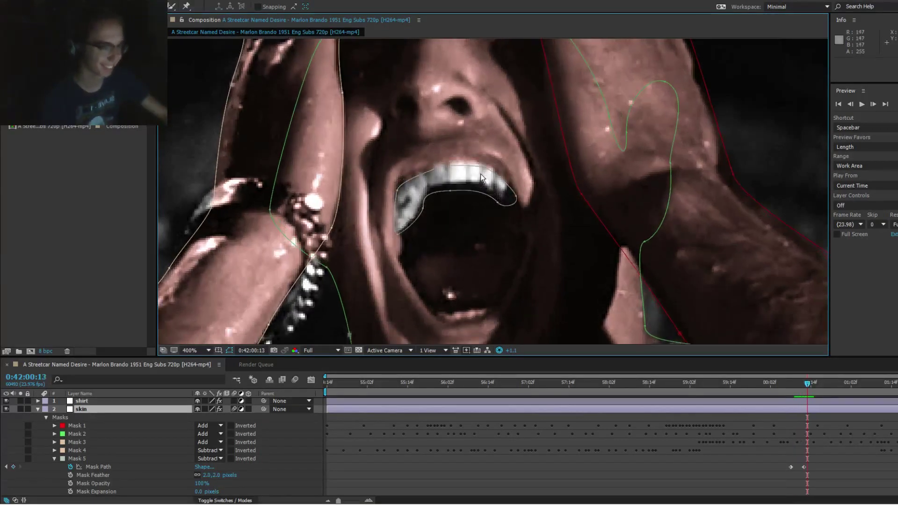
key("Page_Down")
key("Page_Down")
double_click(482, 182)
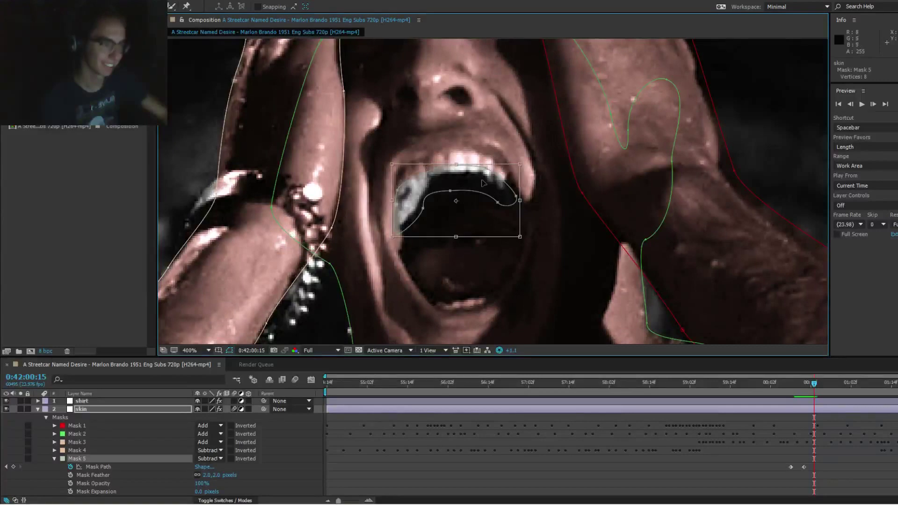
left_click_drag(481, 183, 483, 172)
key("F2")
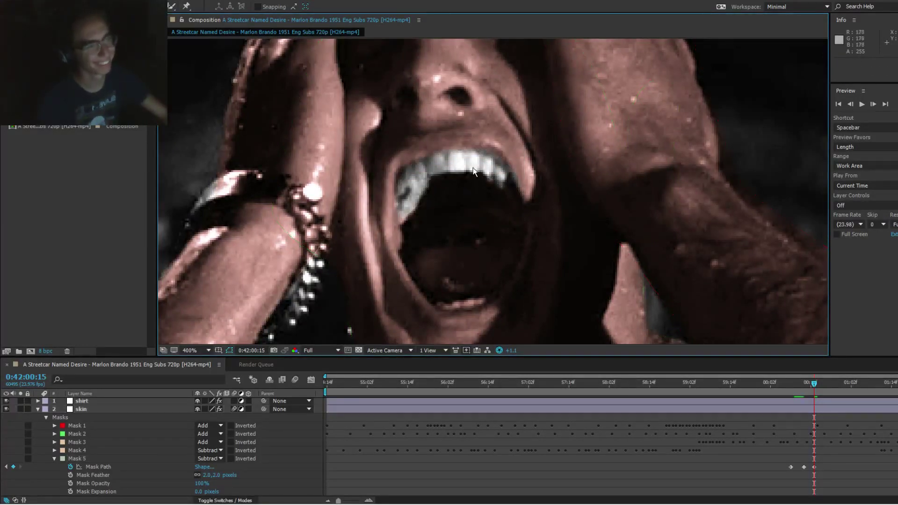
Step: Reshape both ends and the upper edge of Mask 5 to fit the upper teeth at 0:42:00:15
left_click(462, 165)
left_click_drag(399, 175, 397, 177)
left_click_drag(401, 219, 401, 225)
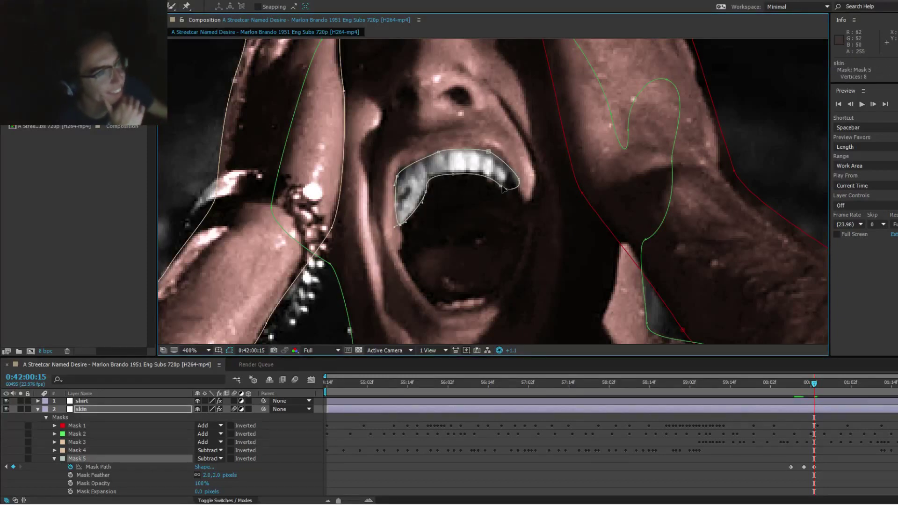
left_click_drag(500, 186, 515, 183)
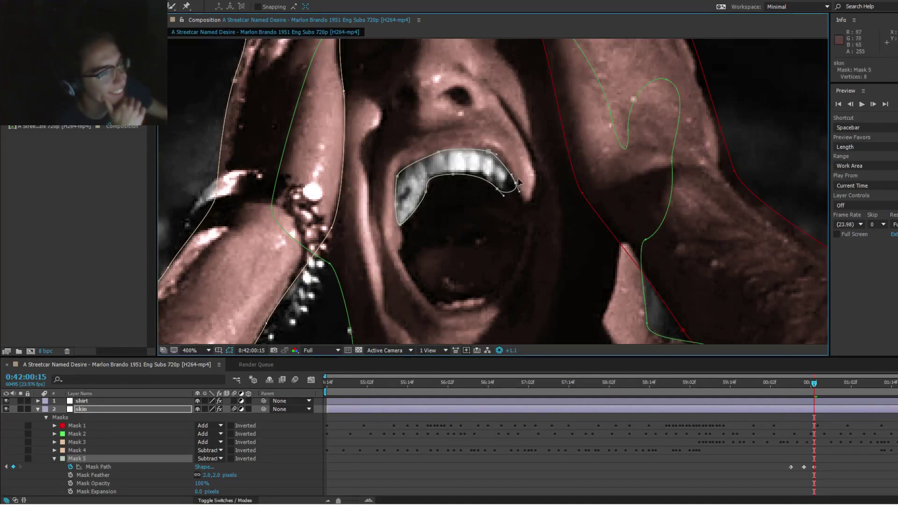
left_click_drag(489, 151, 483, 147)
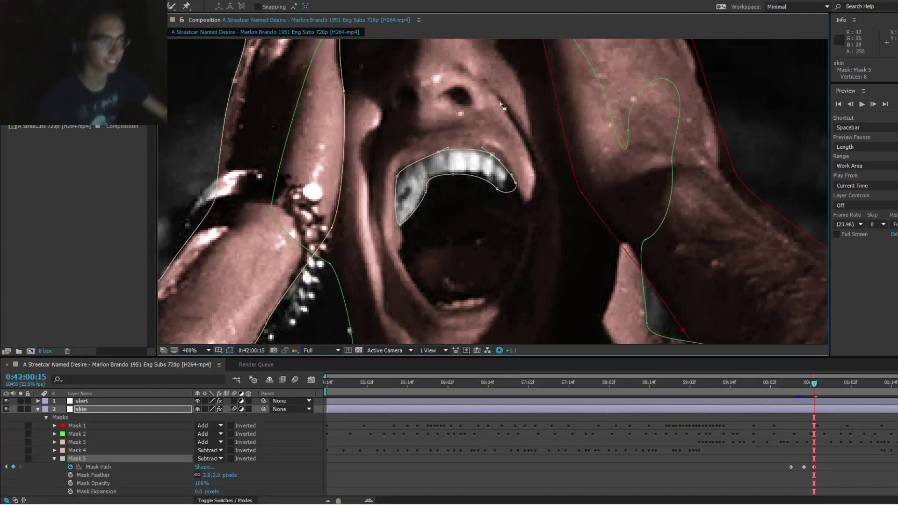
key("F2")
Step: Adjust the curve of Mask 5's lower edge beneath the side teeth and deselect the mask
left_click(454, 167)
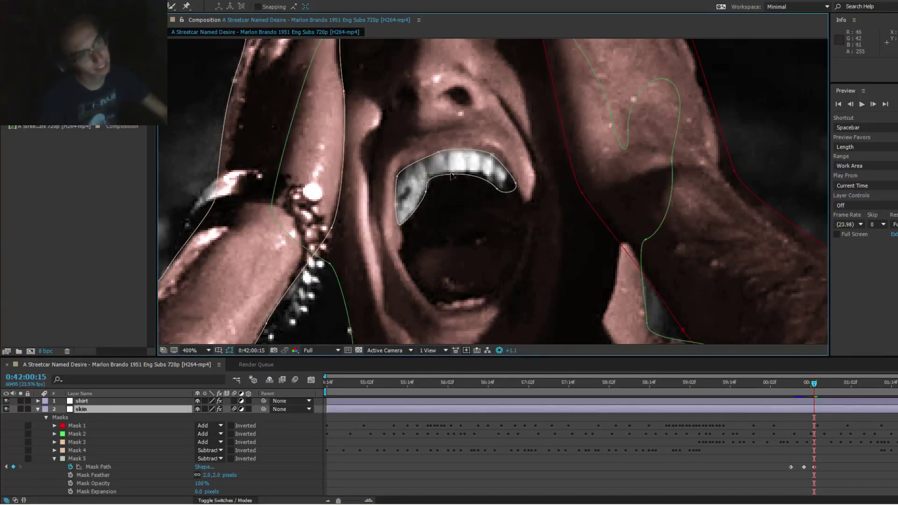
mouse_move(424, 190)
left_mouse_down()
mouse_move(456, 176)
mouse_move(430, 193)
left_mouse_up()
key("ctrl+shift+a")
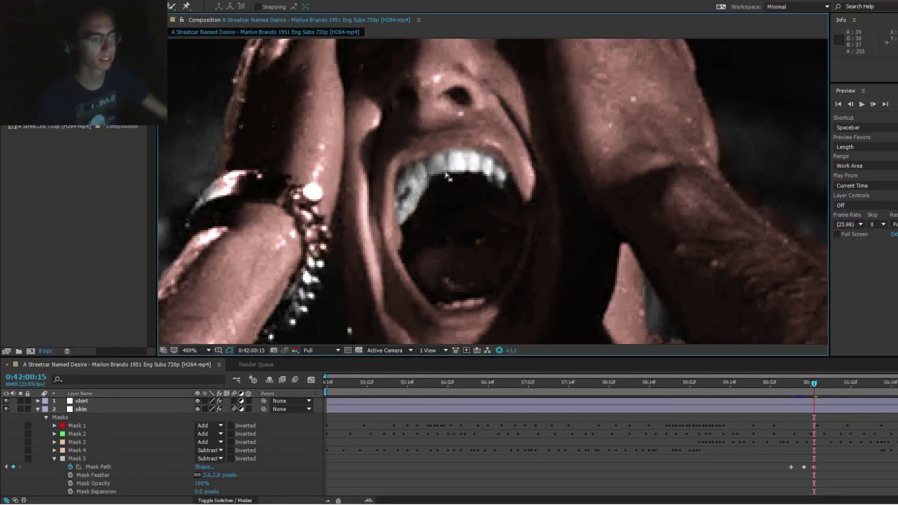
Step: Switch to the SoundCloud page in the browser, play the track "kulfi ft. THIAGO", and minimize the browser window
mouse_move(92, 504)
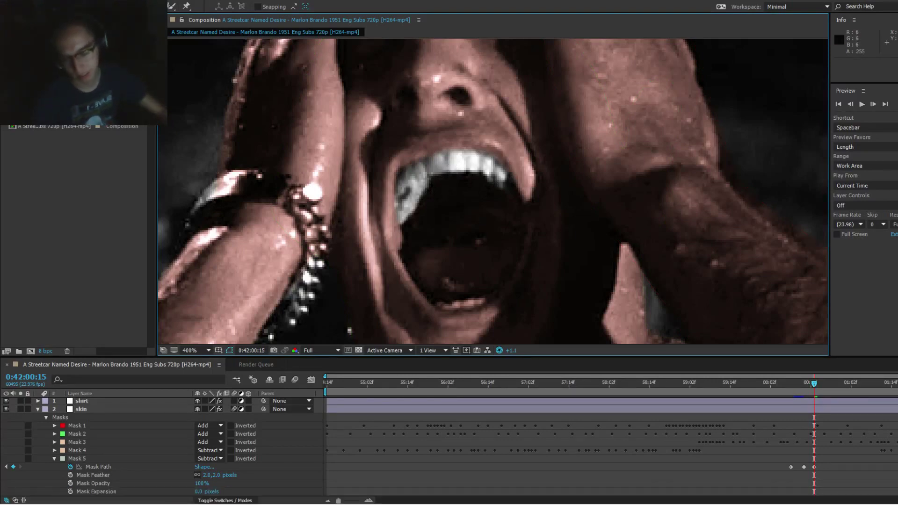
left_click(55, 499)
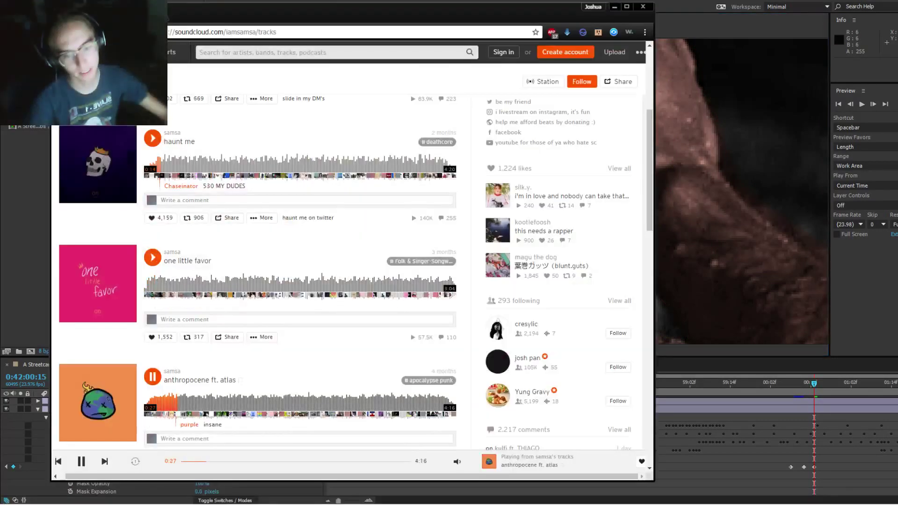
scroll(351, 271, "down", 5)
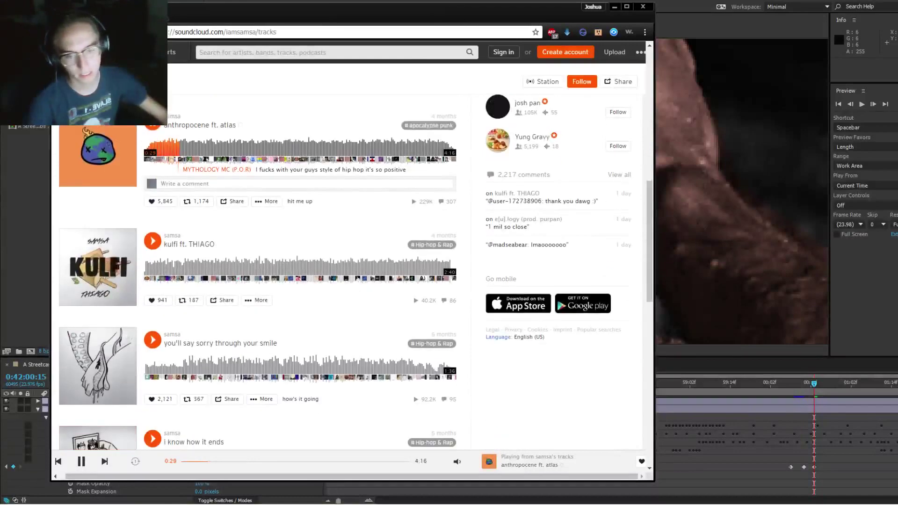
double_click(179, 266)
left_click(179, 266)
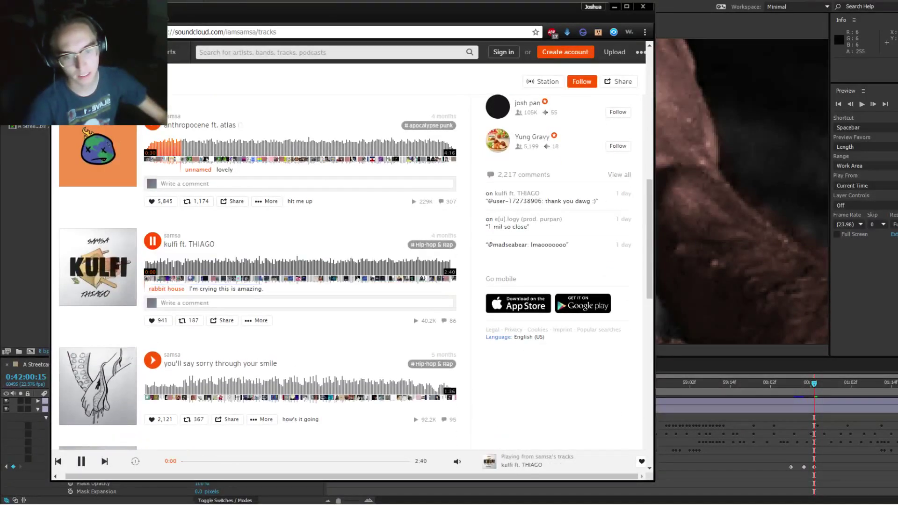
left_click(642, 4)
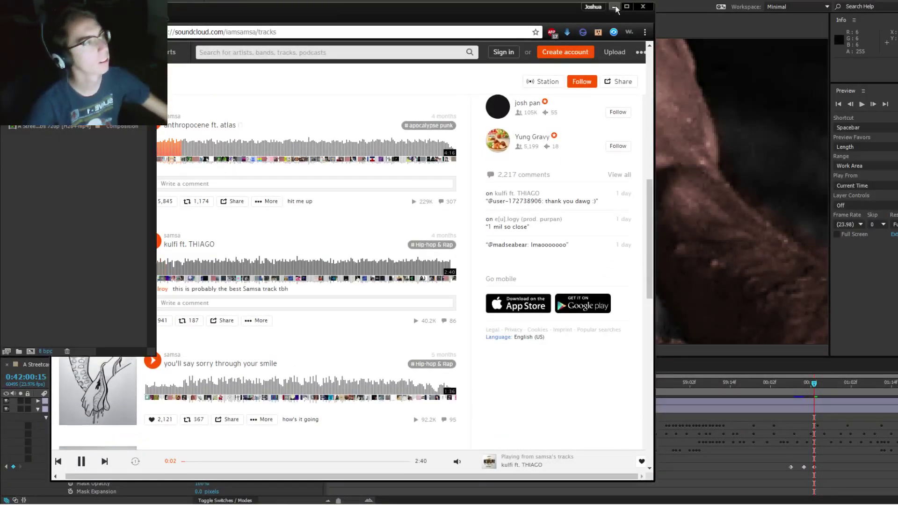
Step: Fine-tune Mask 5's upper-edge points along the gum line at 0:42:00:15 and deselect the mask
left_click(496, 167)
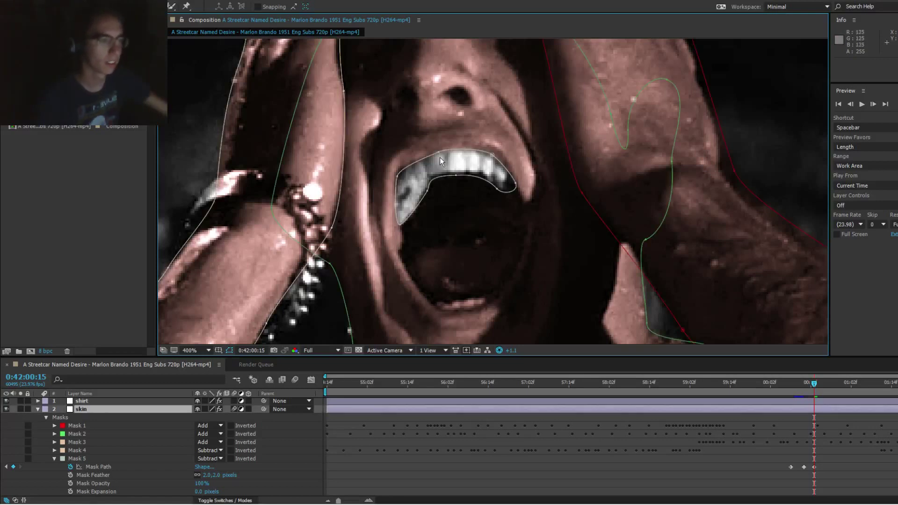
left_click_drag(439, 152, 487, 155)
left_click(492, 141)
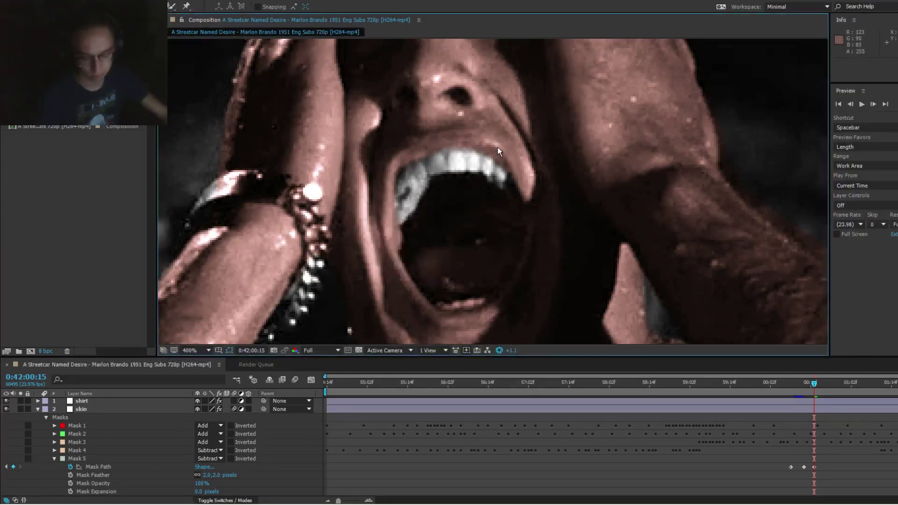
scroll(498, 138, "up", 1)
scroll(517, 121, "down", 4)
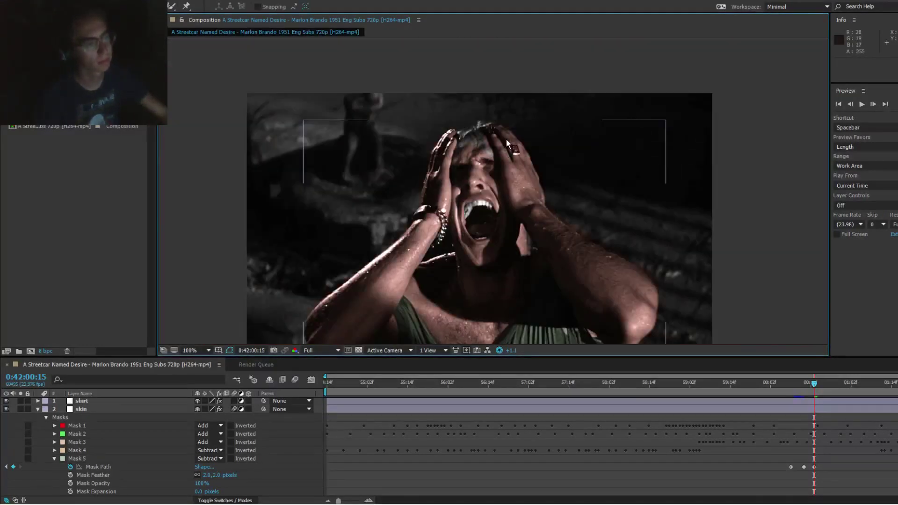
scroll(506, 139, "up", 3)
left_click(439, 229)
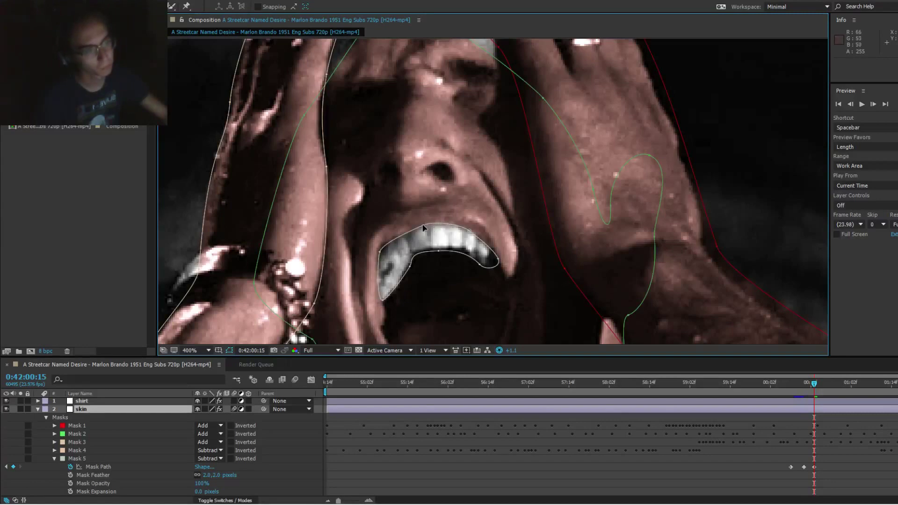
left_click(438, 226)
key("F2")
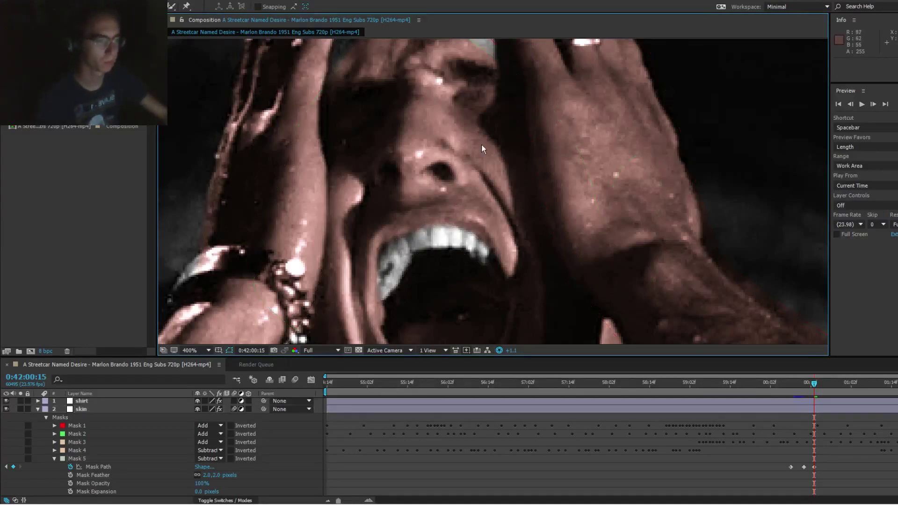
Step: Advance to 0:42:00:21, move the whole of Mask 5 up onto the upper teeth, and deselect it
scroll(490, 136, "down", 4)
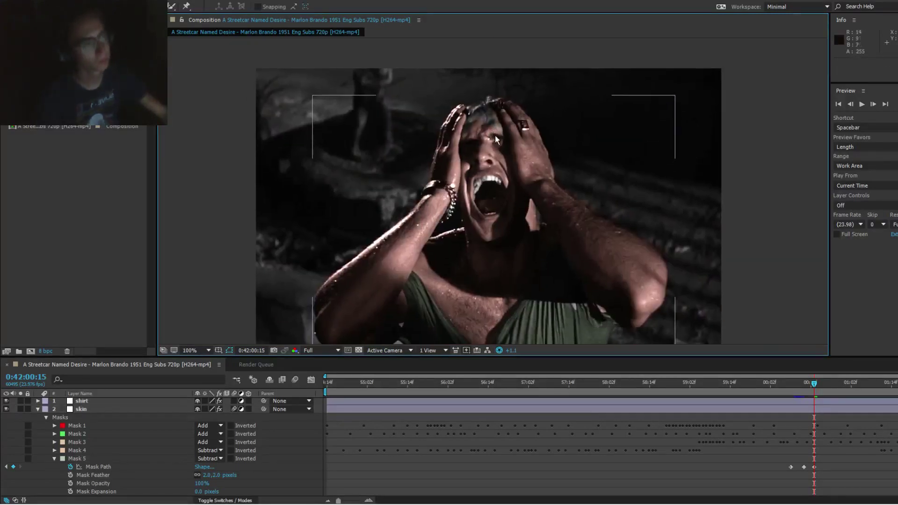
key("Page_Down")
key("Page_Down")
key("Page_Down")
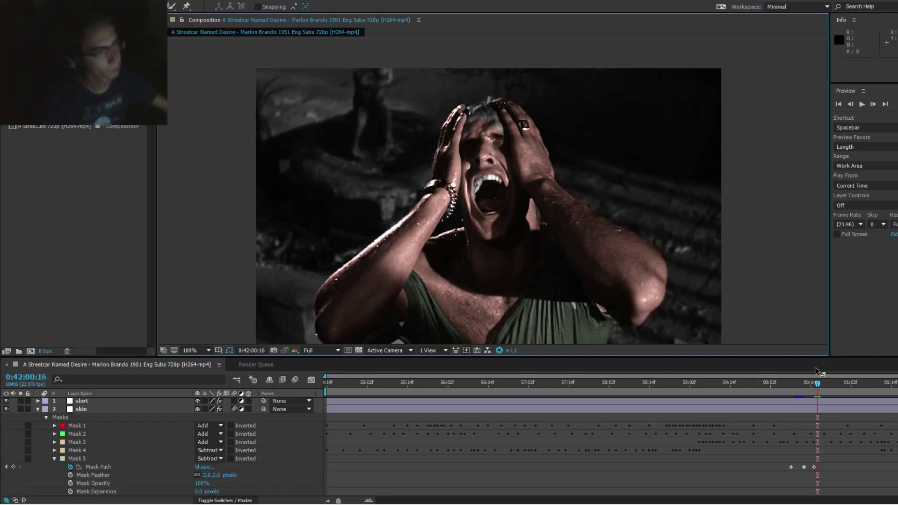
key("Page_Down")
key("Page_Down")
key("Page_Down")
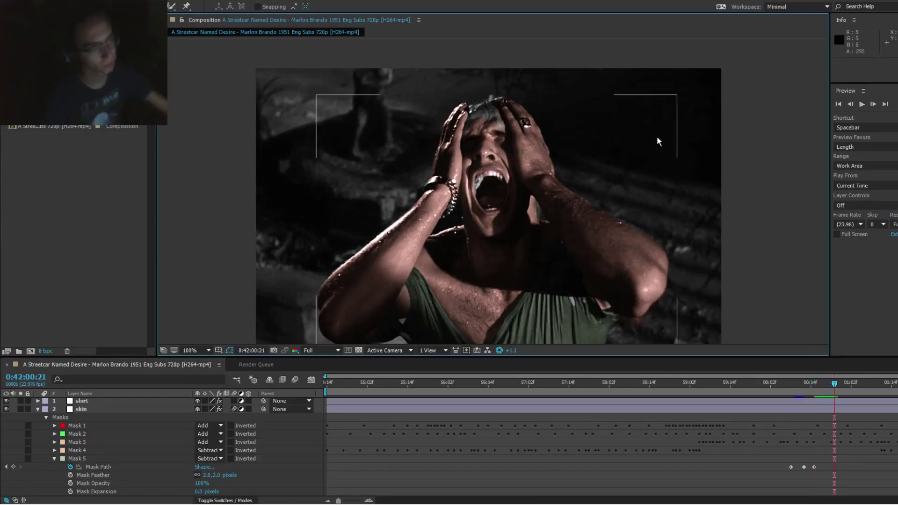
scroll(482, 177, "up", 4)
left_click(474, 194)
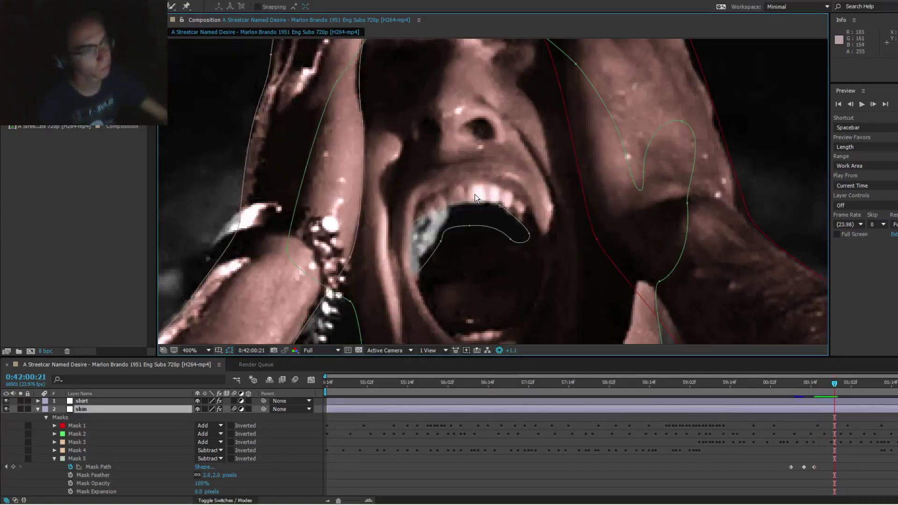
double_click(500, 212)
left_click_drag(490, 212, 494, 187)
left_click(461, 192)
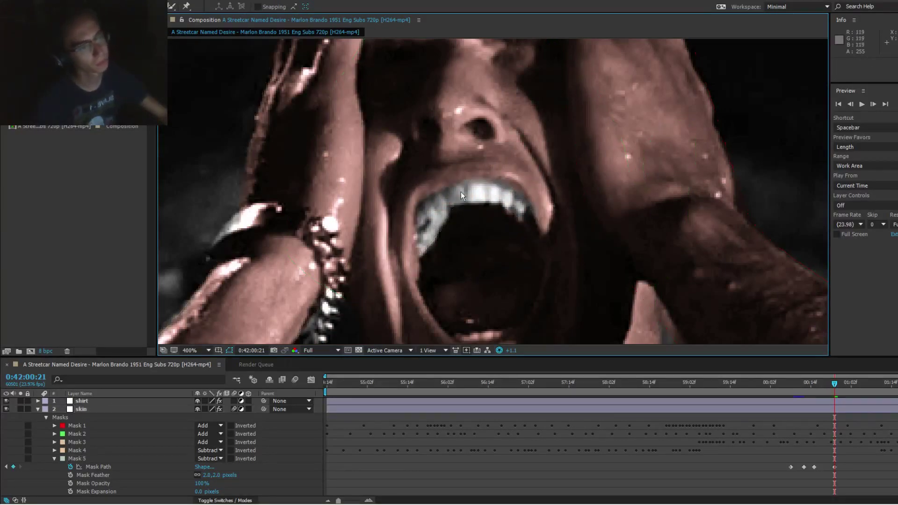
Step: Reshape both ends and the upper edge of Mask 5 around the upper teeth at 0:42:00:21 and deselect it
left_click(414, 233)
left_click(422, 256)
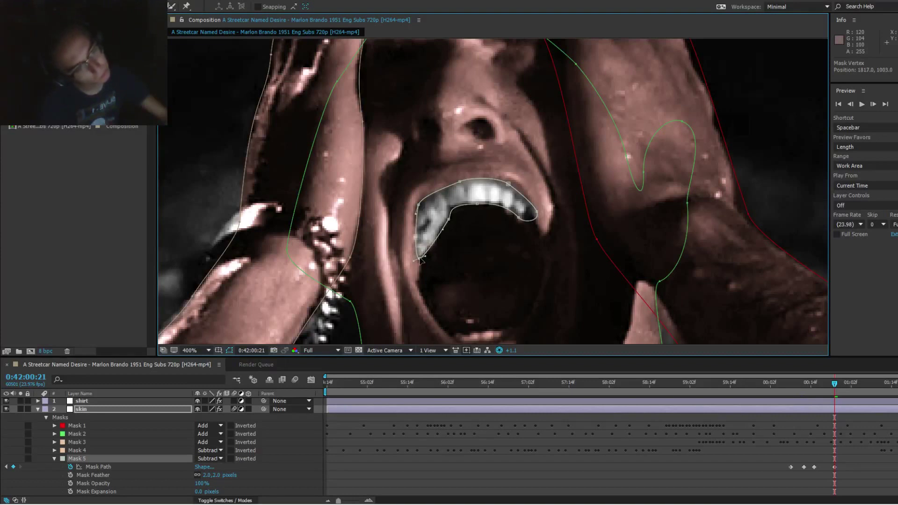
left_click_drag(419, 205, 417, 208)
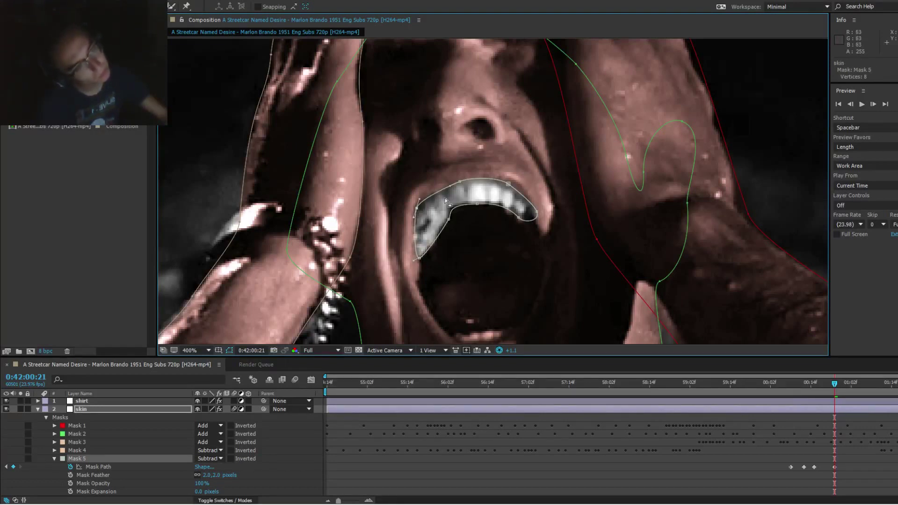
left_click_drag(518, 218, 521, 224)
left_click_drag(522, 224, 539, 226)
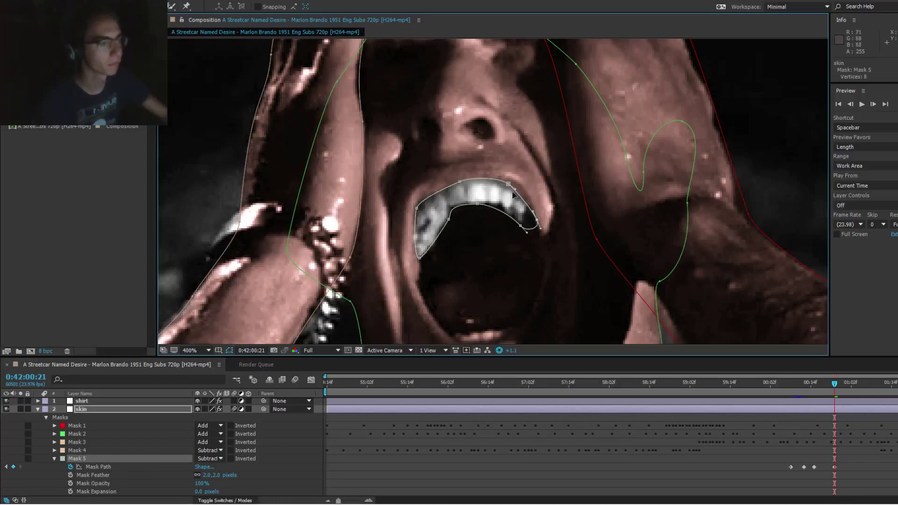
left_click_drag(508, 184, 462, 186)
key("ctrl+shift+a")
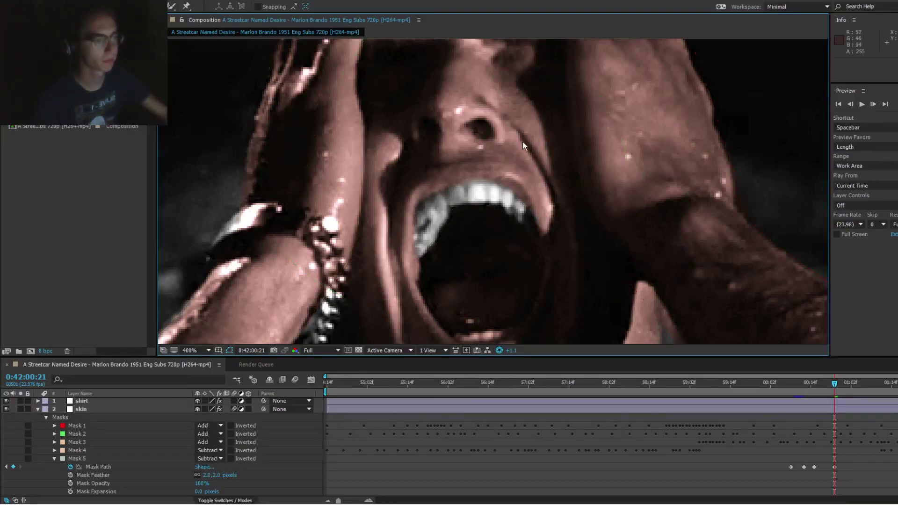
Step: Fine-tune Mask 5's upper-left corner and its curve along the side teeth's gum line, deselecting the mask
left_click(438, 189)
left_click(414, 212)
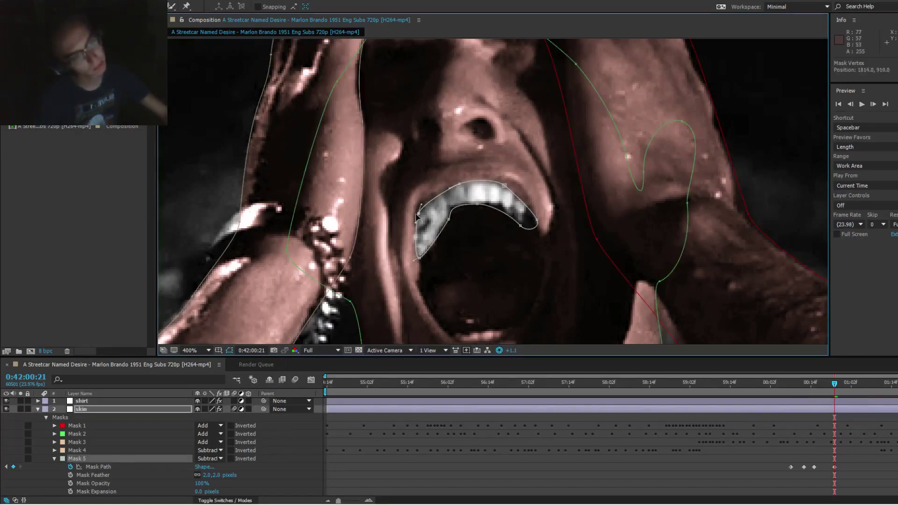
key("ctrl+shift+a")
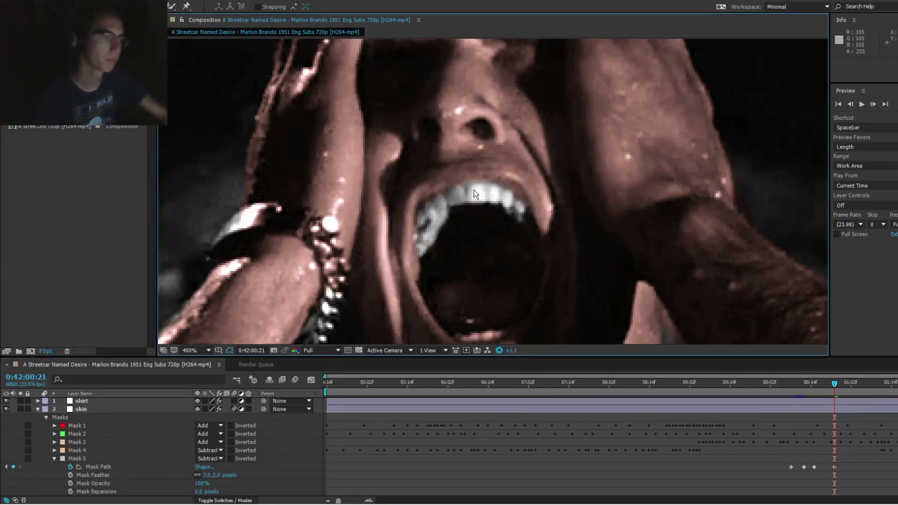
left_click(439, 201)
left_click(421, 211)
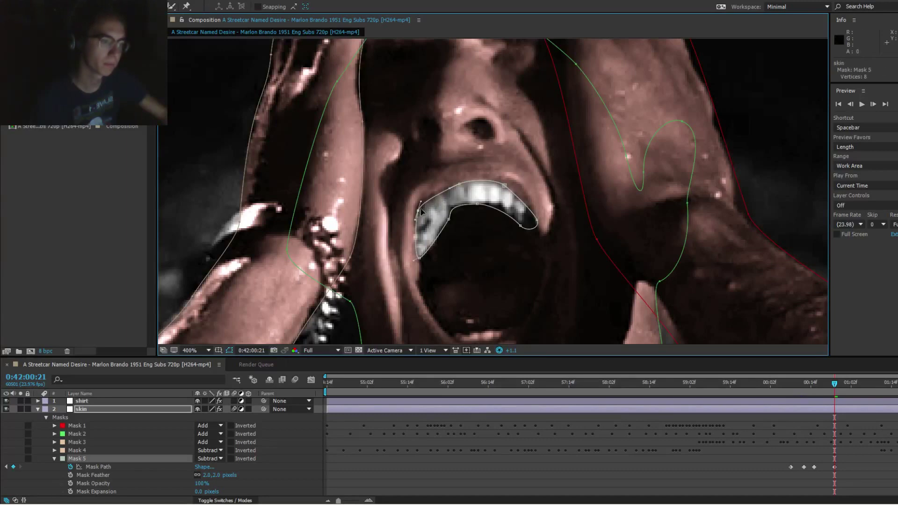
key("ctrl+shift+a")
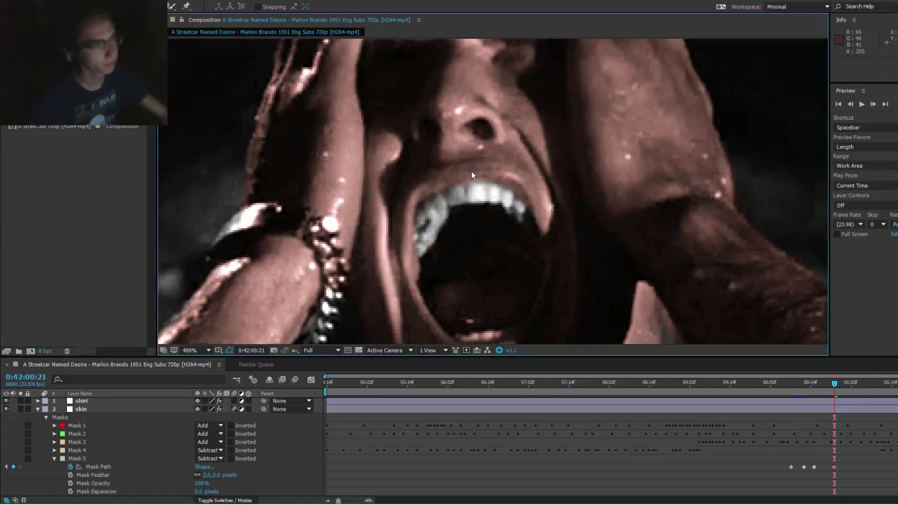
Step: Refine the curve at Mask 5's right end and the neighbouring upper-edge point at 0:42:00:21
left_click(522, 225)
left_click(536, 223)
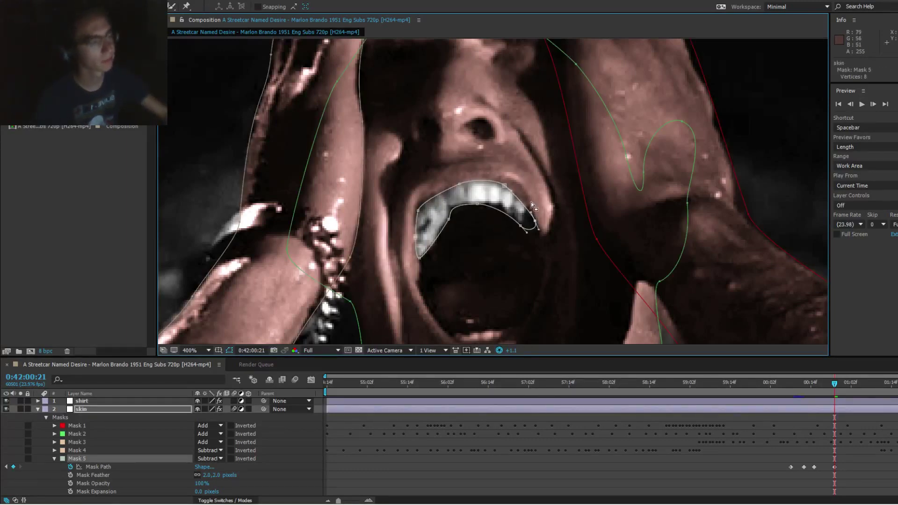
key("ctrl+shift+a")
scroll(543, 182, "down", 6)
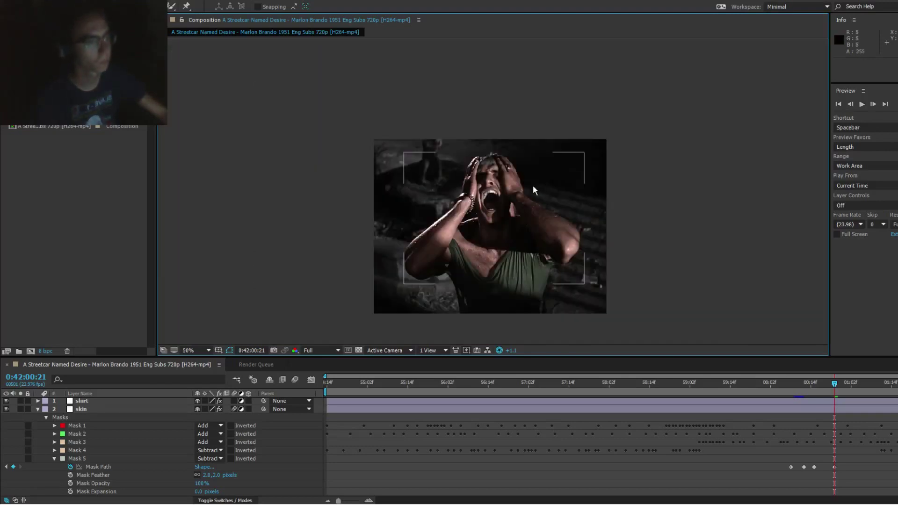
scroll(533, 187, "up", 6)
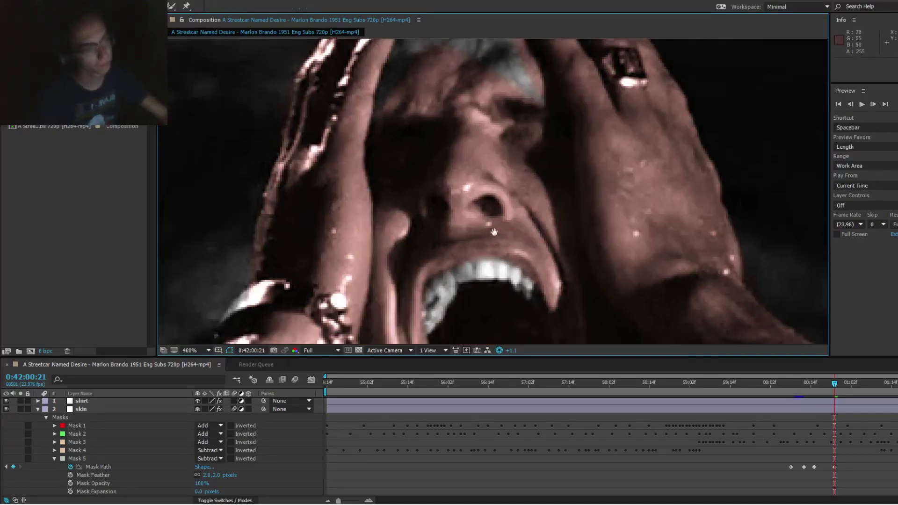
left_click(493, 233)
left_click(517, 239)
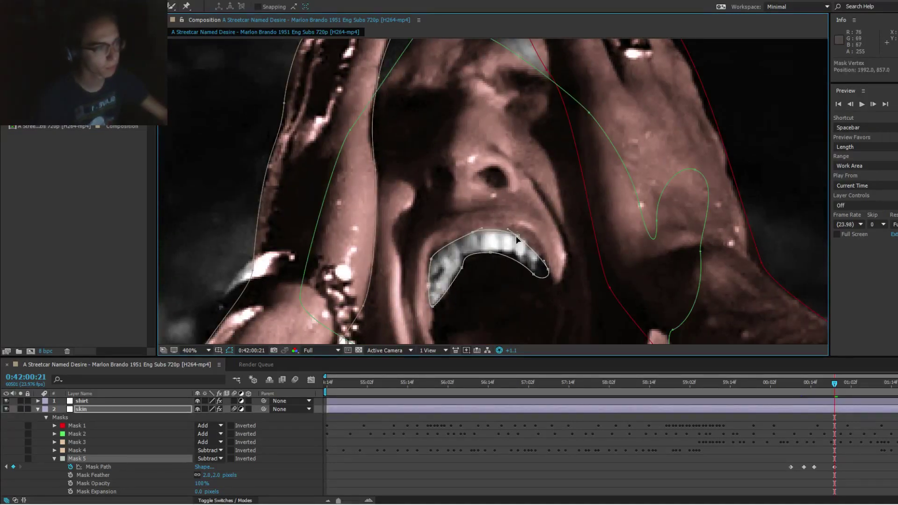
scroll(515, 208, "up", 1)
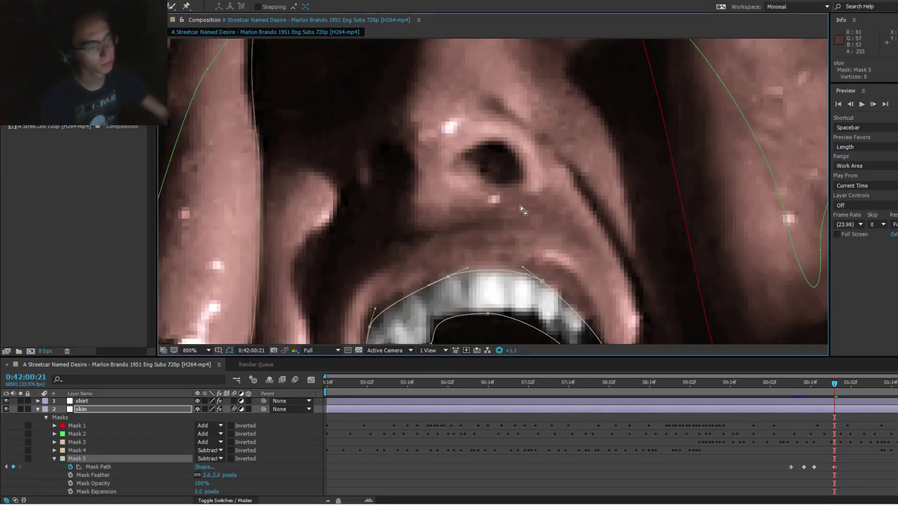
Step: Go back to 0:42:00:18 and adjust Mask 5's upper-left corner and right upper-edge point to the gum line
scroll(519, 206, "down", 3)
key("Page_Up")
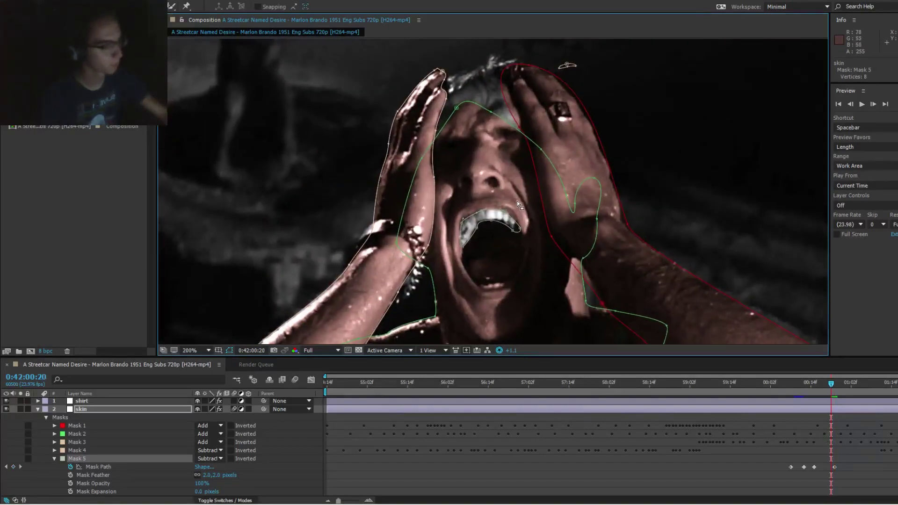
key("Page_Up")
key("Page_Up")
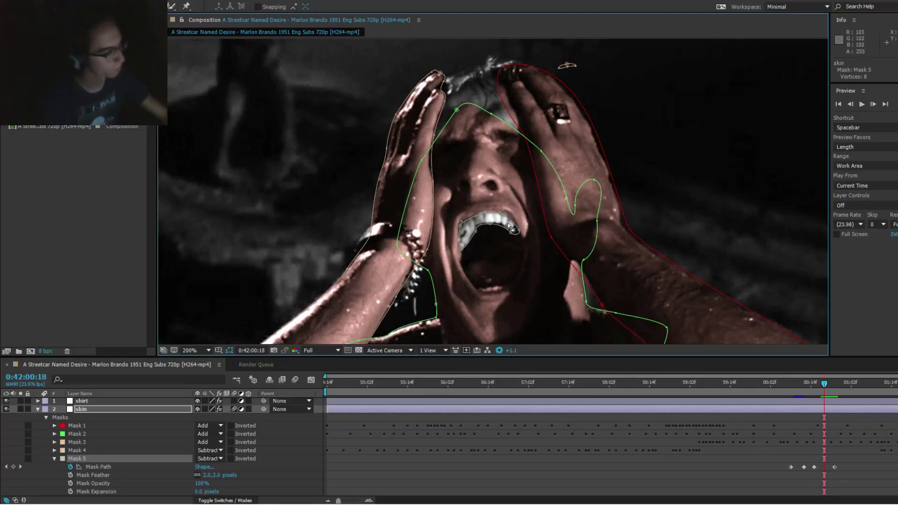
scroll(507, 240, "up", 2)
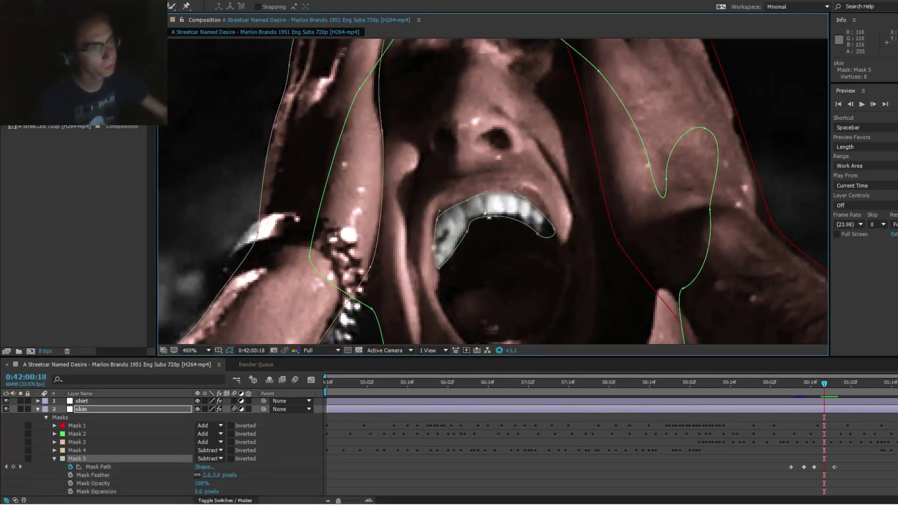
left_click_drag(437, 219, 437, 217)
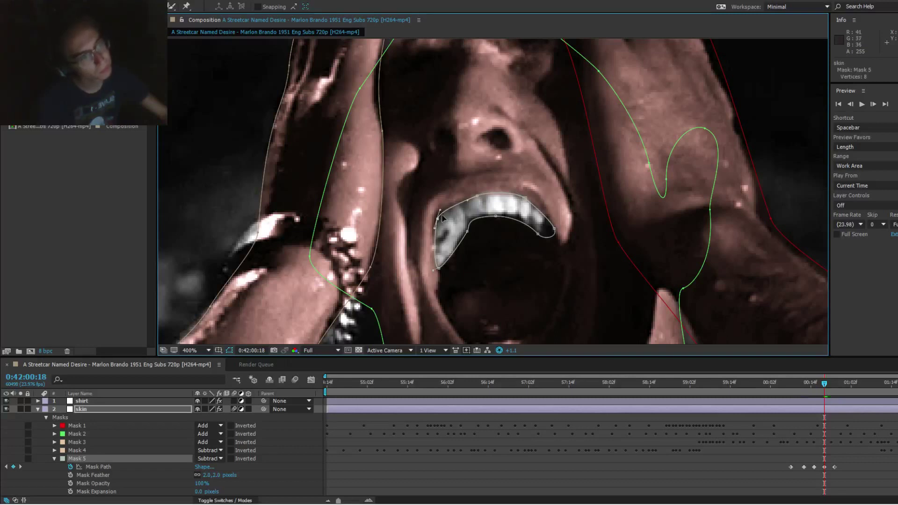
key("F2")
left_click(529, 207)
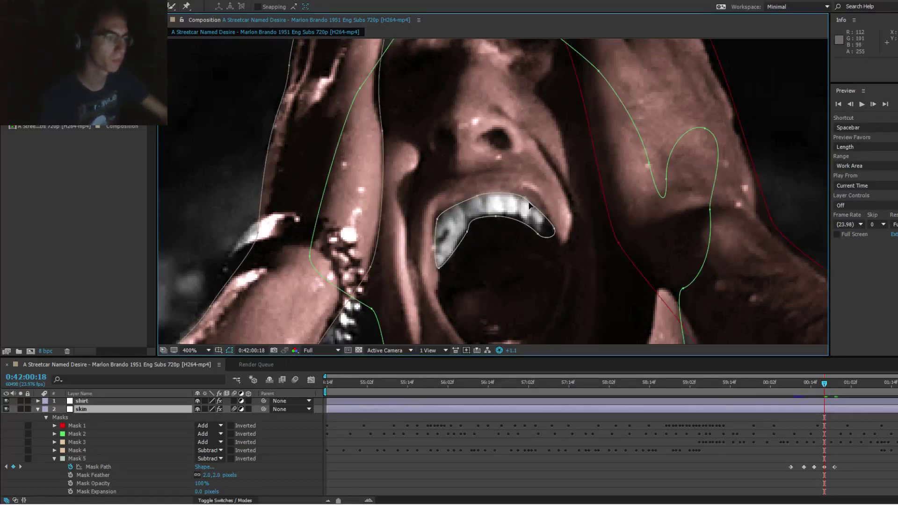
left_click_drag(526, 201, 527, 203)
left_click(540, 186)
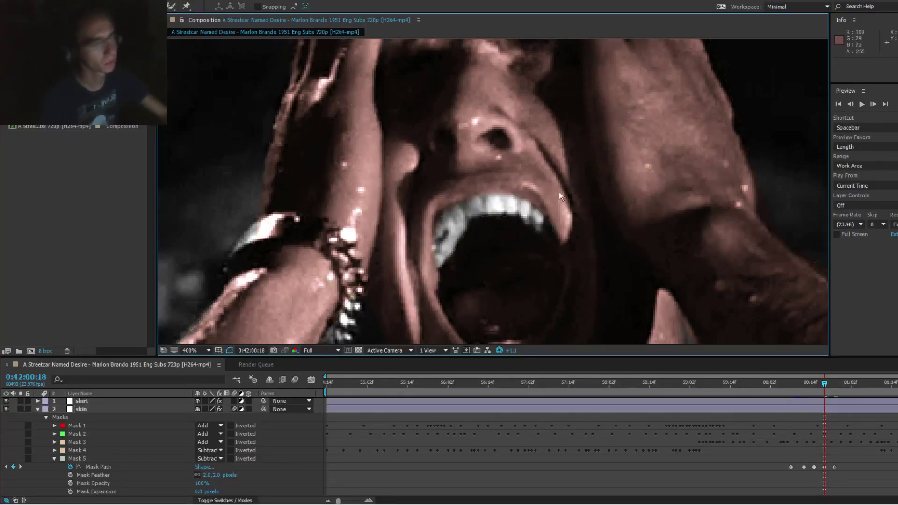
Step: Reshape the right and left ends of Mask 5 around the side teeth at 0:42:00:18 and deselect it
left_click(543, 227)
left_click(554, 232)
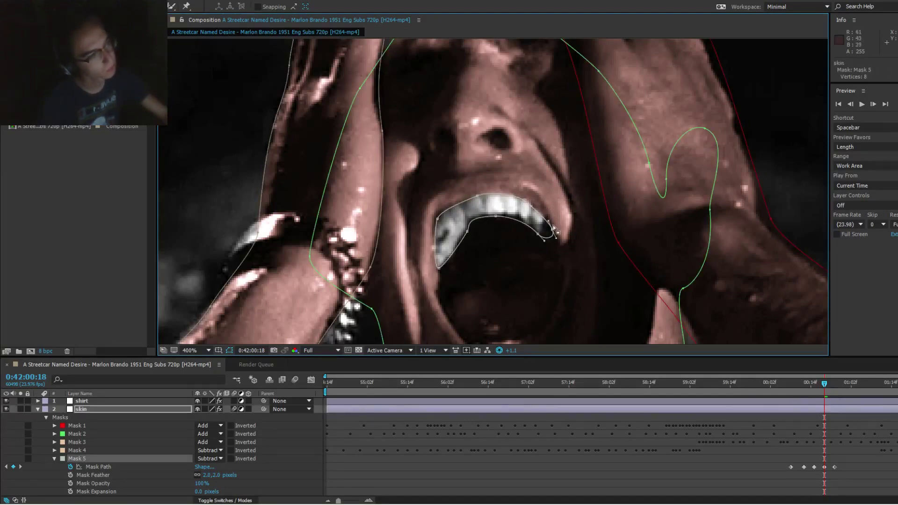
left_click(542, 203)
left_click(438, 245)
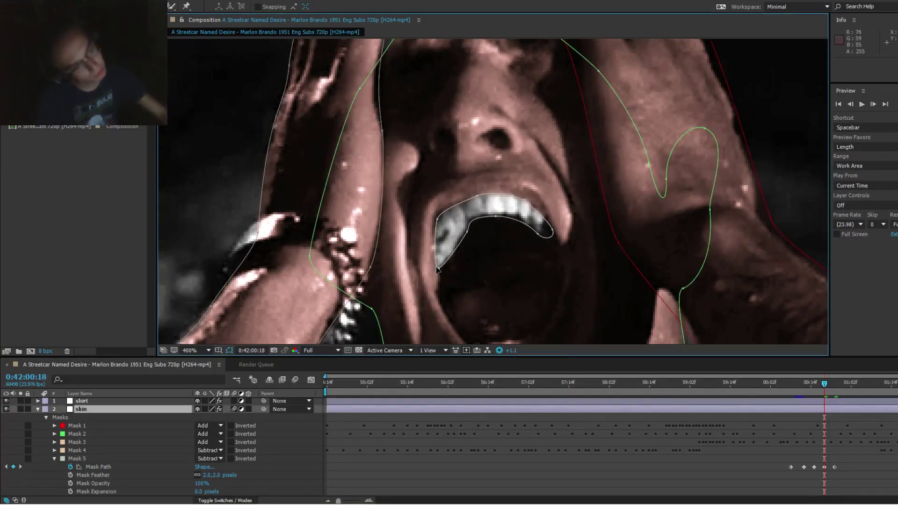
left_click_drag(439, 268, 437, 269)
key("F2")
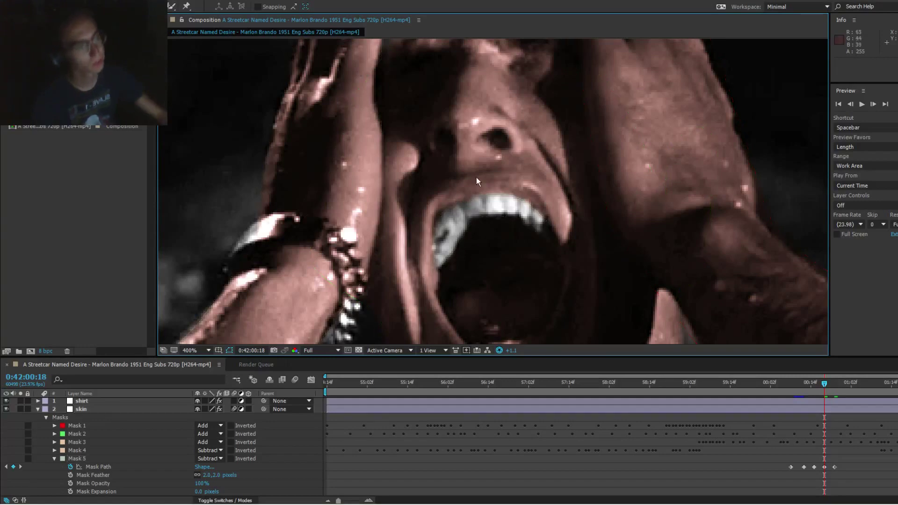
left_click(442, 243)
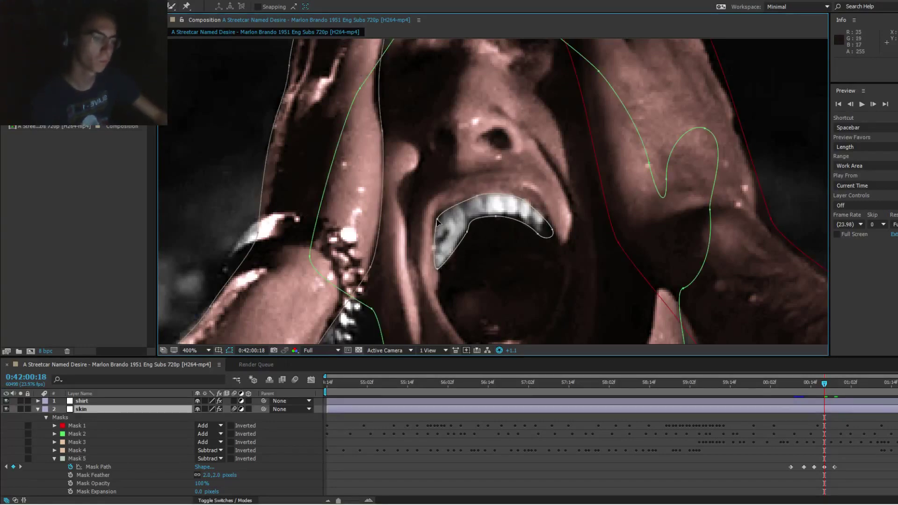
left_click(435, 224)
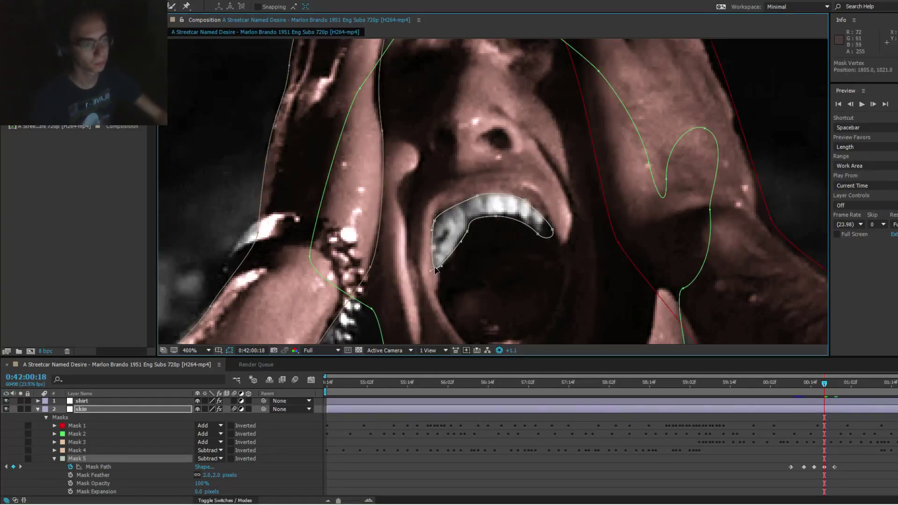
key("F2")
Step: Step back to 0:42:00:15 and through the frames to 0:42:01:05 to check how Mask 5 follows the upper teeth
key("Page_Up")
key("Page_Up")
key("Page_Up")
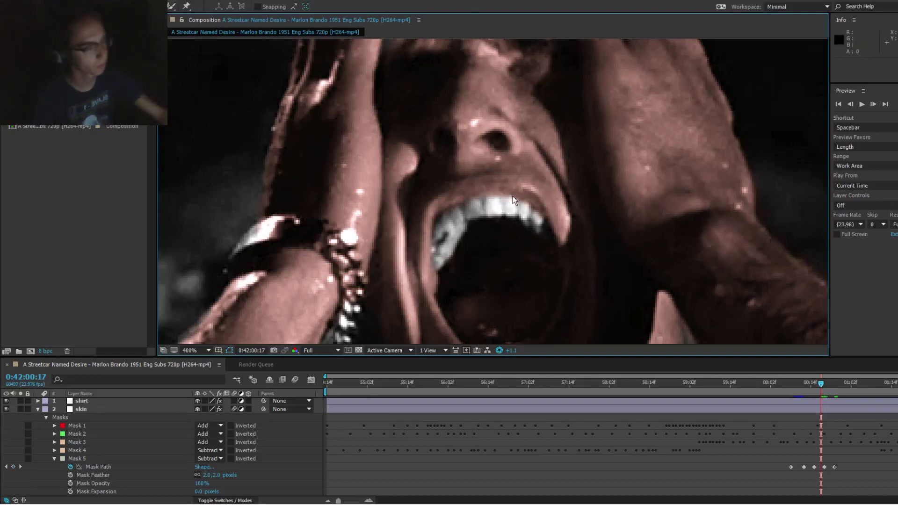
key("Page_Down")
key("Page_Down")
key("Page_Down")
key("Page_Down")
key("Page_Down")
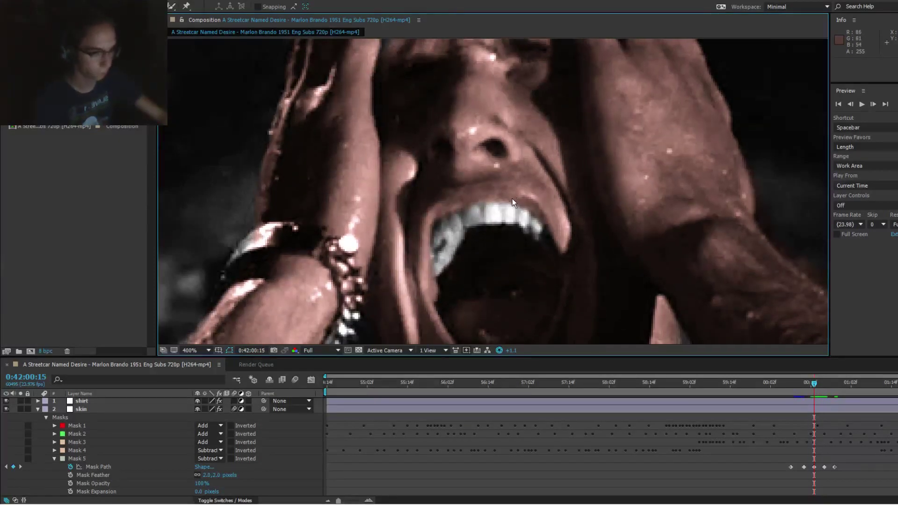
key("Page_Down")
key("Page_Down")
key("Page_Down")
key("Page_Down")
key("Page_Down")
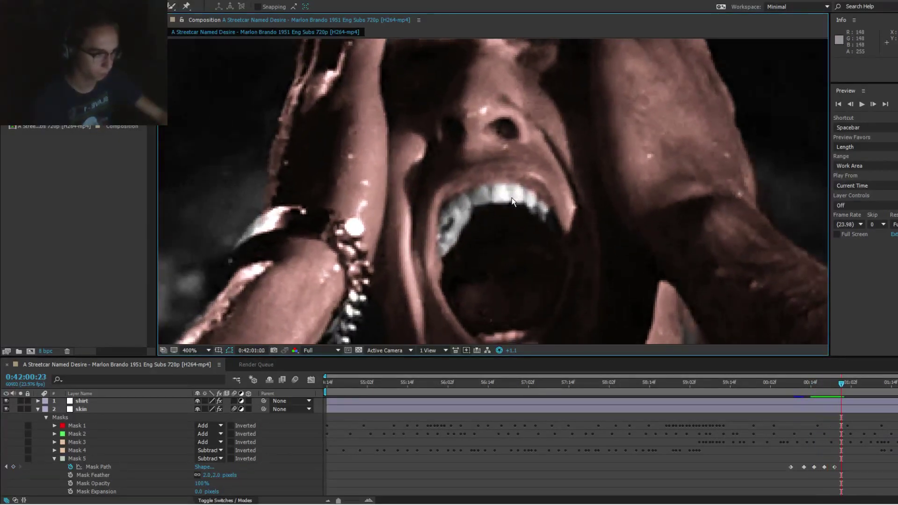
key("Page_Up")
key("Page_Up")
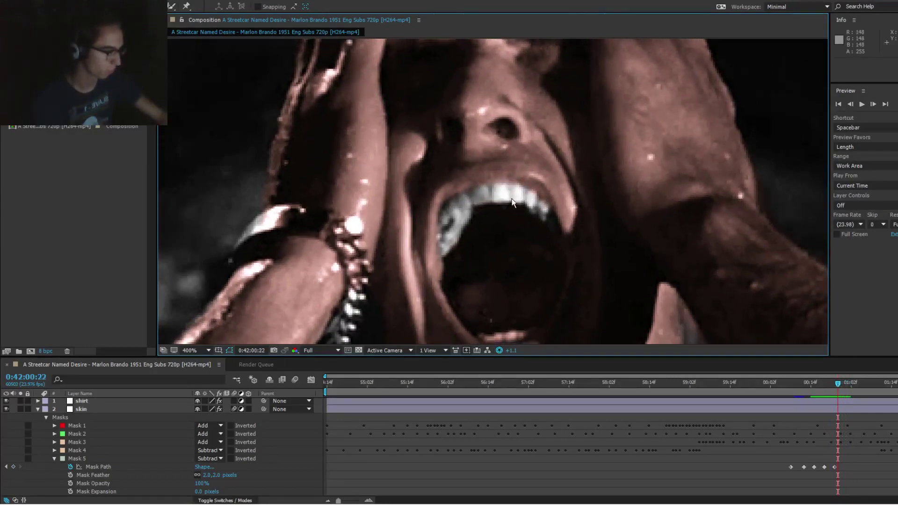
key("Page_Down")
key("Page_Down")
key("Page_Down")
key("Page_Down")
key("Page_Down")
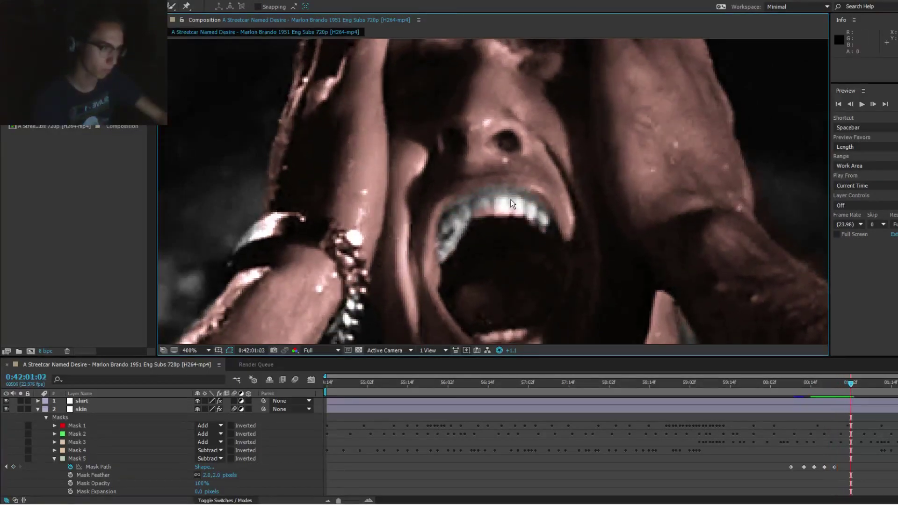
key("Page_Down")
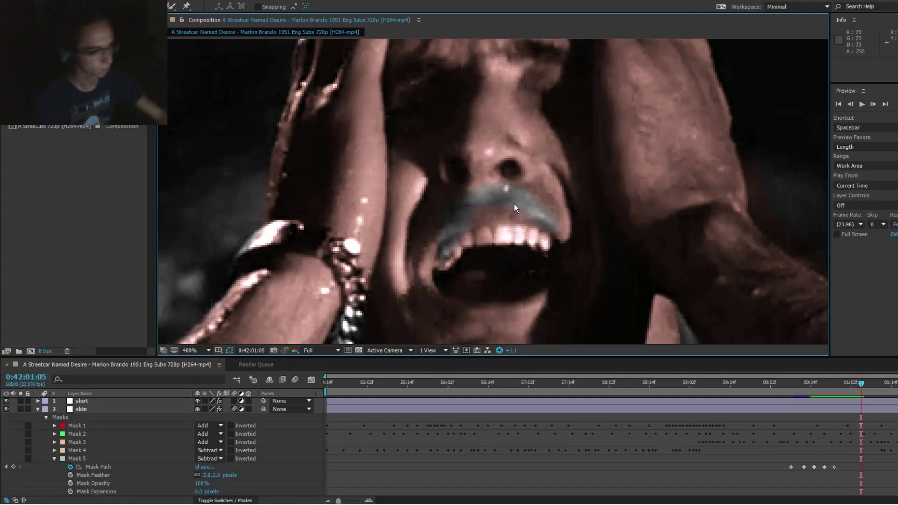
Step: Move the whole of Mask 5 down from the upper lip onto the upper teeth at 0:42:01:05
left_click(512, 203)
left_click(502, 205)
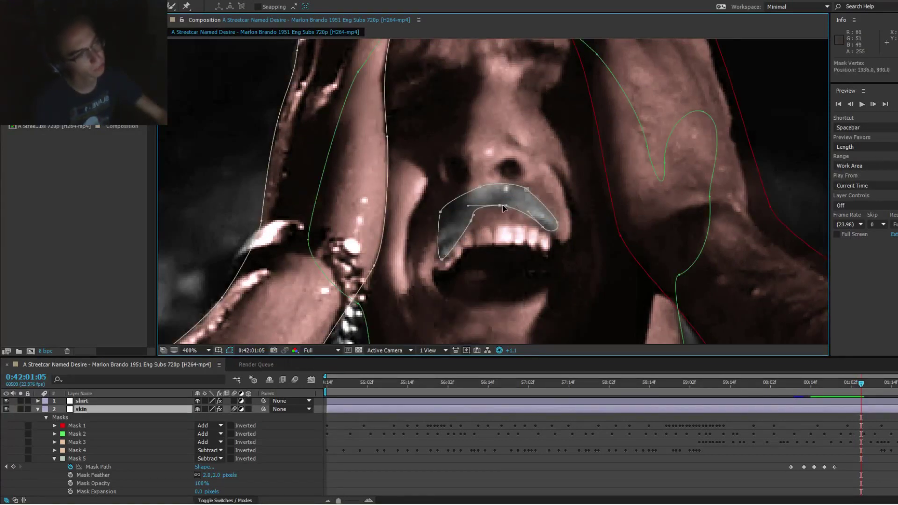
double_click(526, 190)
left_click_drag(501, 208, 502, 249)
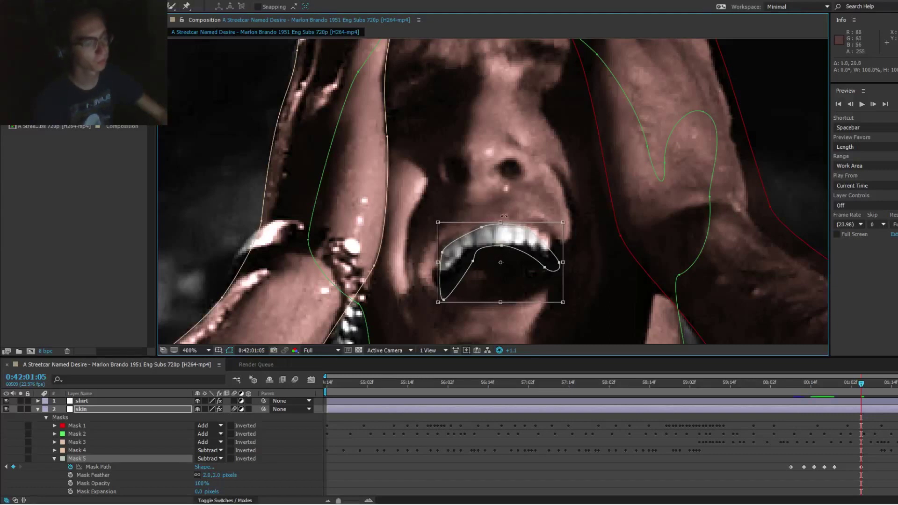
Step: Adjust Mask 5's right upper-edge point and right end to fit the side teeth at 0:42:01:05
key("F2")
left_click(534, 246)
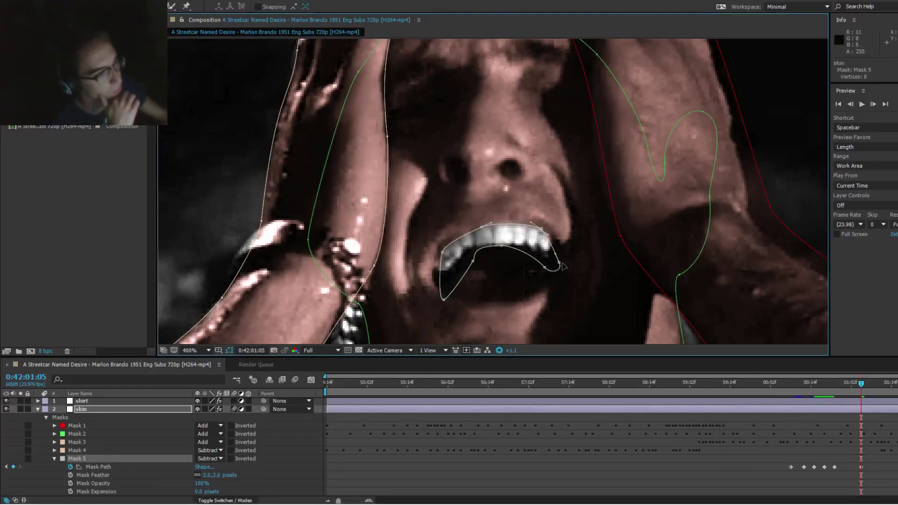
mouse_move(559, 263)
left_mouse_down()
mouse_move(560, 248)
mouse_move(550, 263)
left_mouse_up()
Step: Pull Mask 5's left lower-edge point, upper-left corner and lower-left tip in around the left teeth at 0:42:01:05 and deselect it
left_click_drag(473, 261, 439, 250)
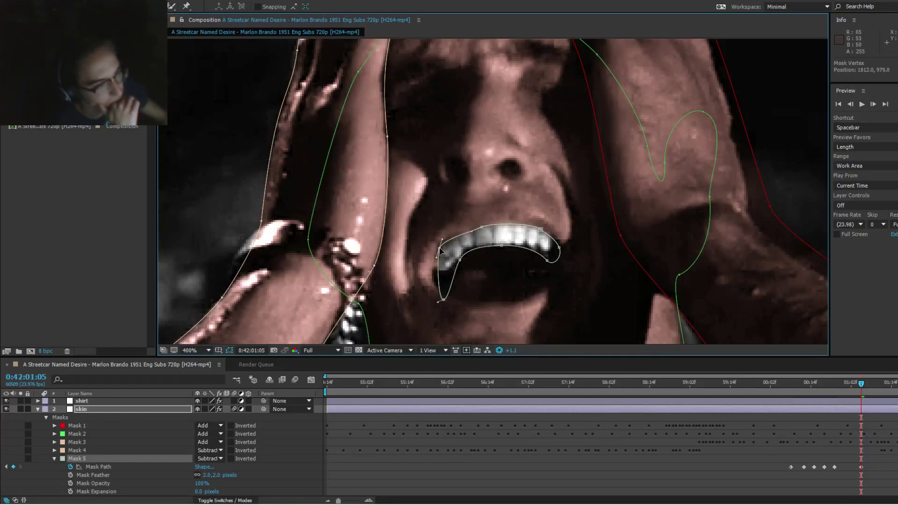
left_click_drag(444, 300, 438, 276)
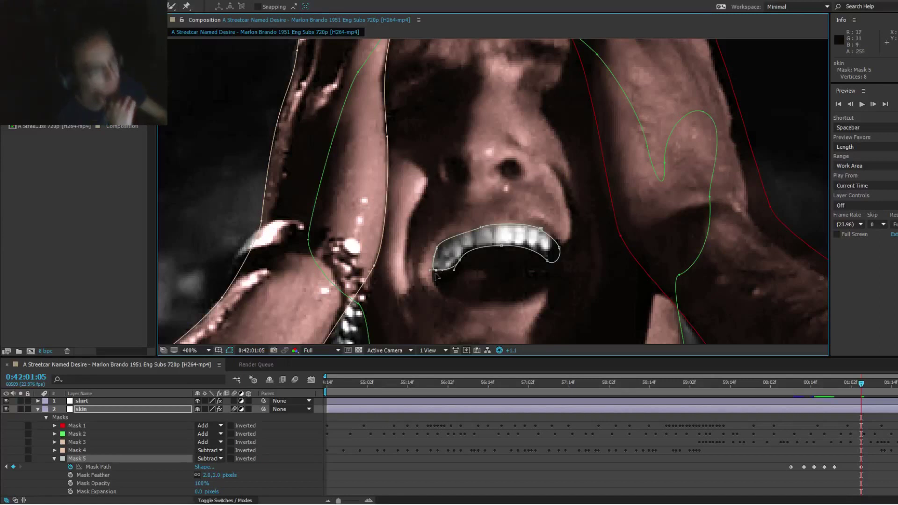
key("ctrl+shift+a")
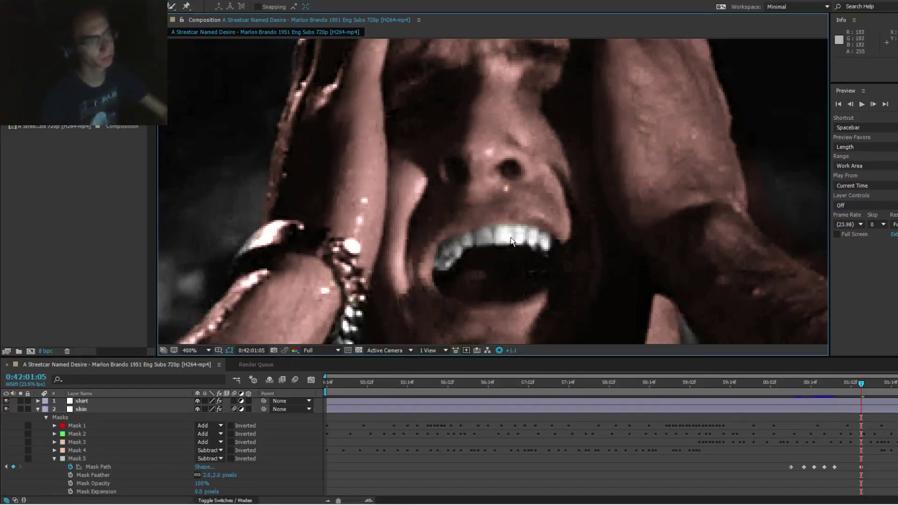
left_click(479, 234)
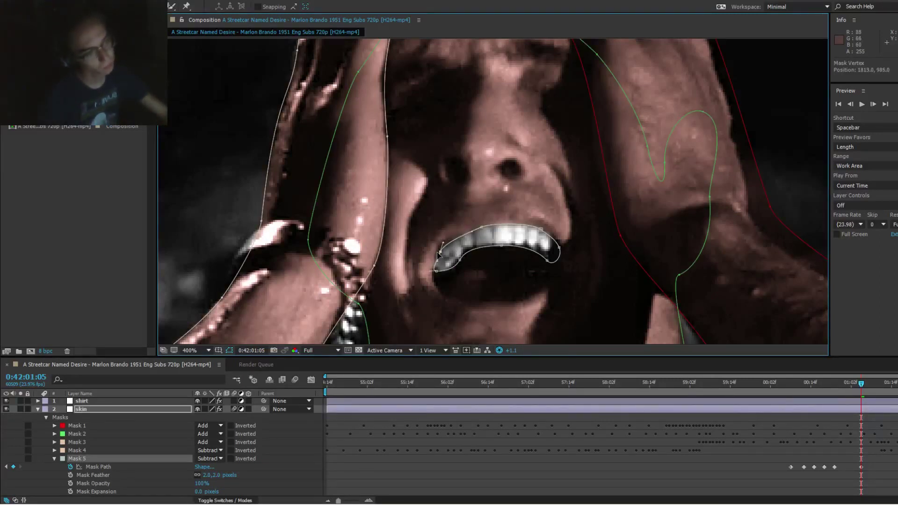
key("ctrl+shift+a")
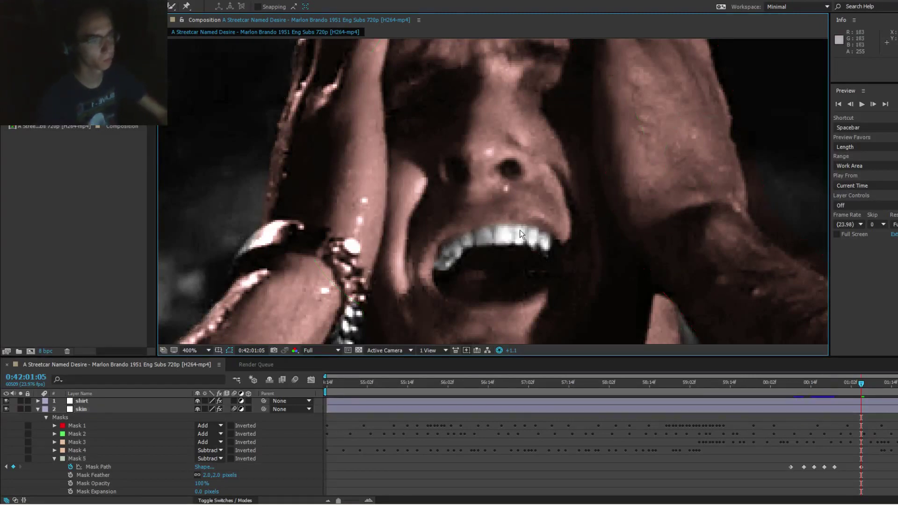
Step: Step back to 0:42:01:02 and shift the whole of Mask 5 up onto the upper teeth
key("Page_Up")
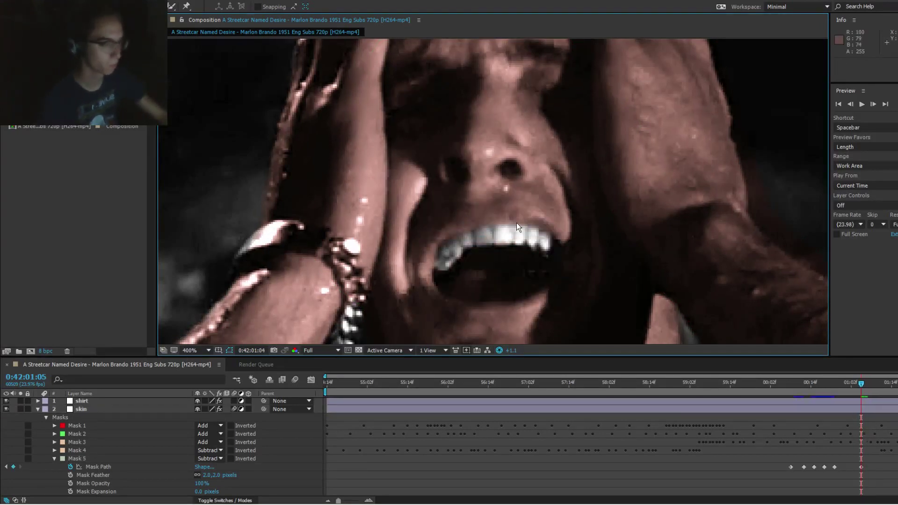
key("Page_Up")
key("Page_Up")
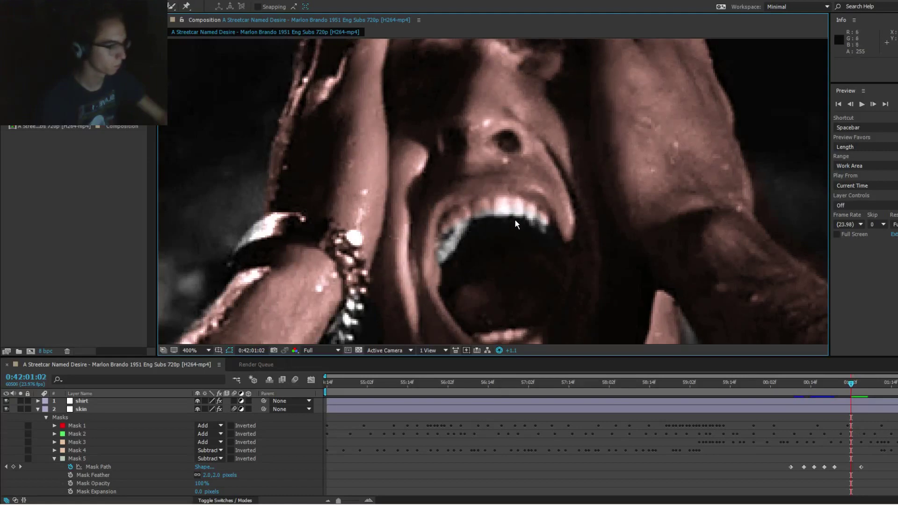
left_click(515, 220)
double_click(535, 214)
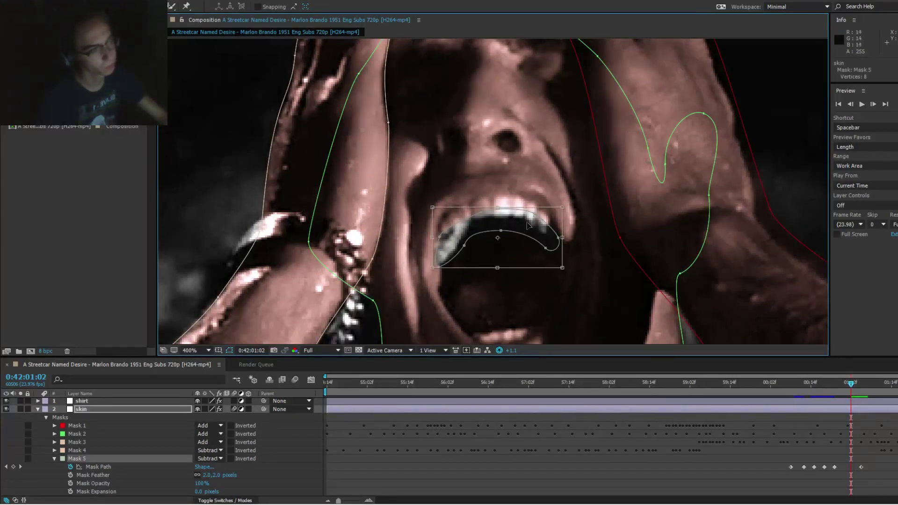
left_click_drag(520, 224, 522, 211)
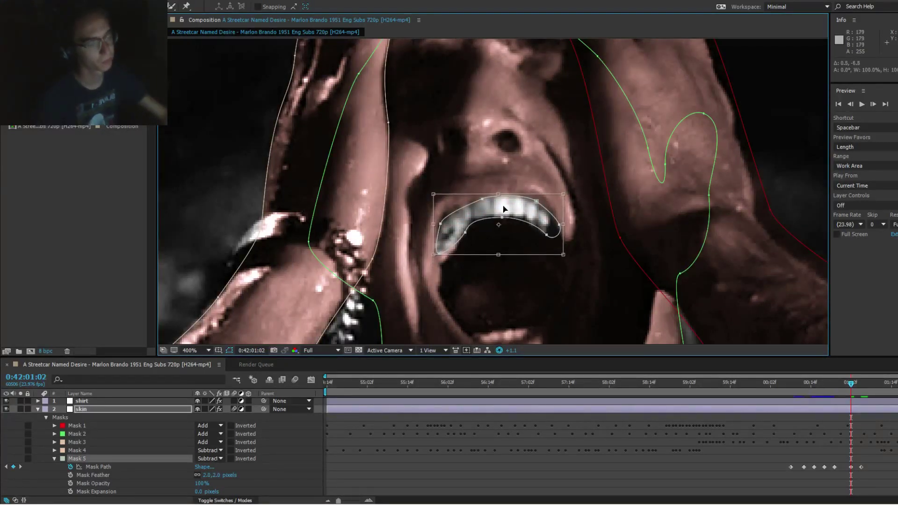
Step: Reshape Mask 5's upper-left corner, lower-left tip and right end around the teeth at 0:42:01:02
key("F2")
left_click(445, 225)
left_click(444, 228)
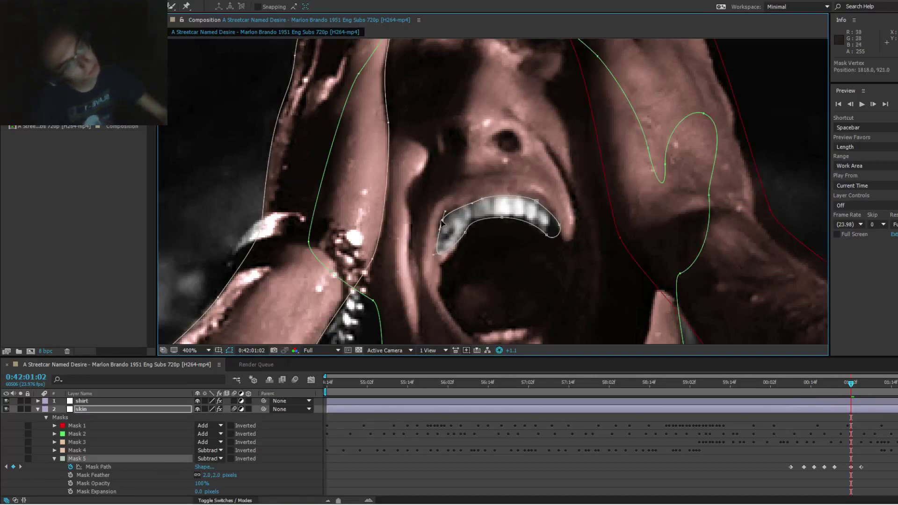
left_click_drag(441, 255, 438, 267)
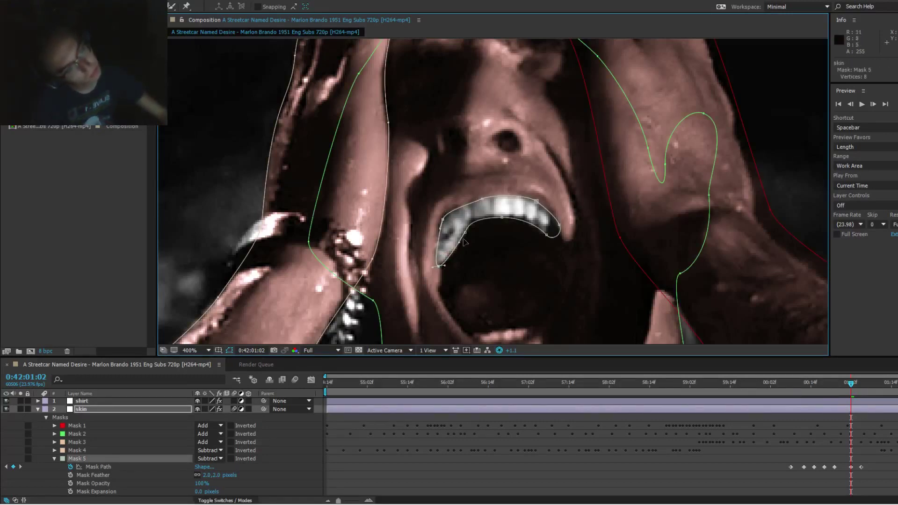
left_click_drag(546, 235, 531, 196)
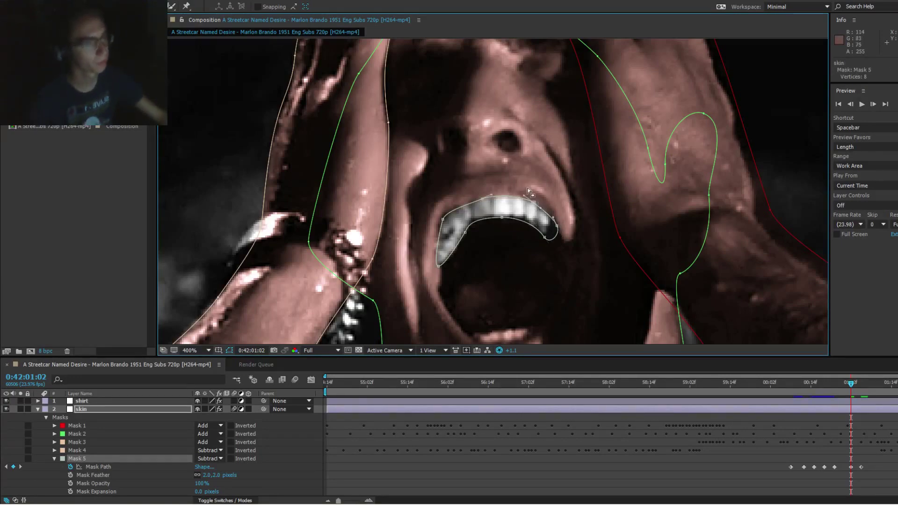
left_click(539, 177)
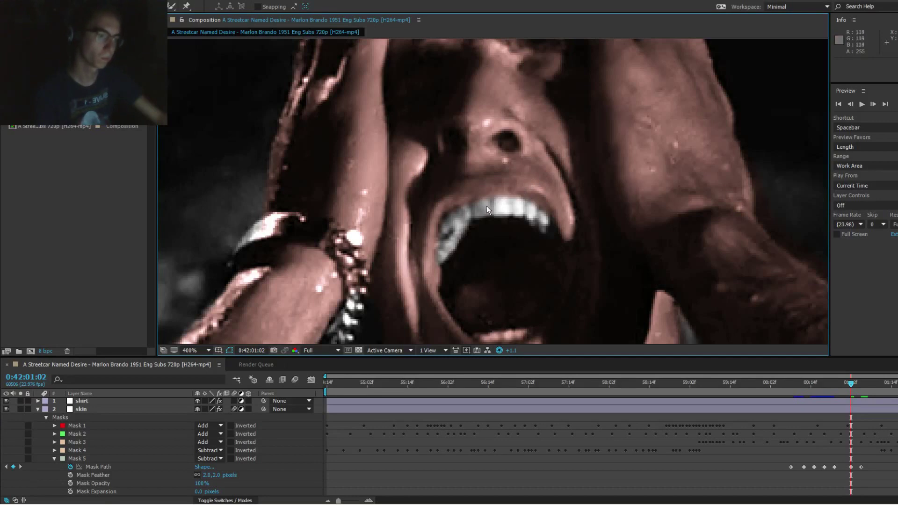
Step: Refine Mask 5's upper-left corner and right end at 0:42:01:02 and deselect it
left_click(468, 208)
left_click(444, 223)
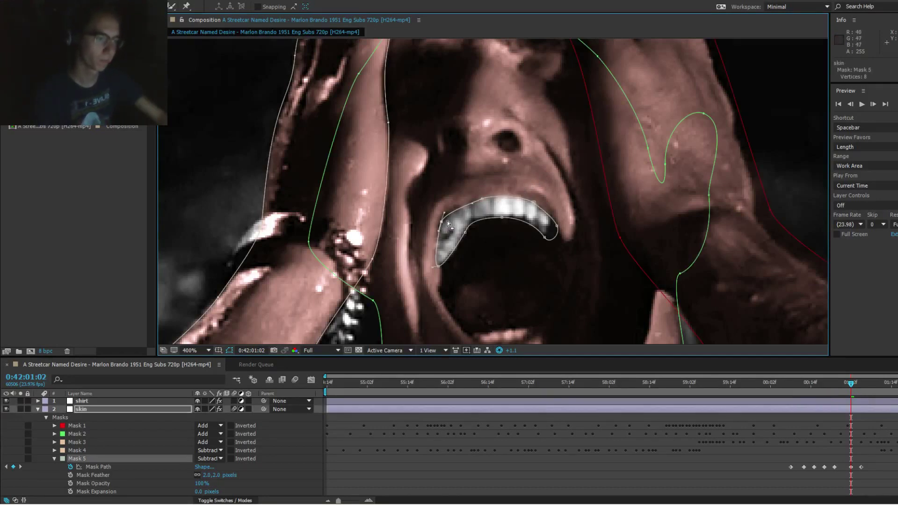
key("F2")
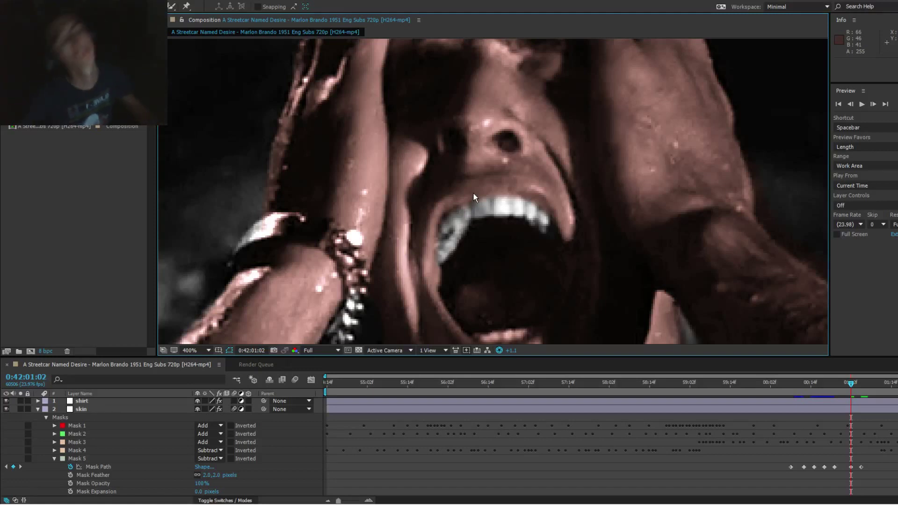
left_click(563, 228)
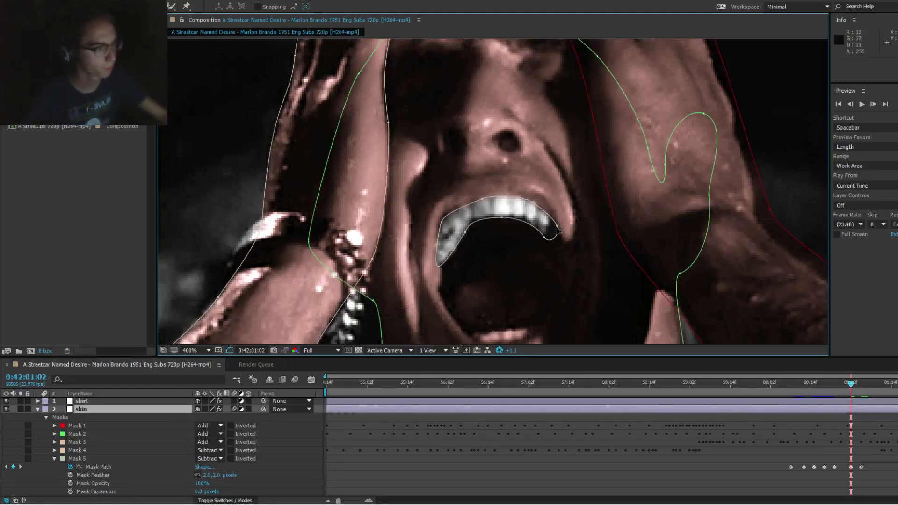
left_click_drag(557, 227, 548, 242)
key("F2")
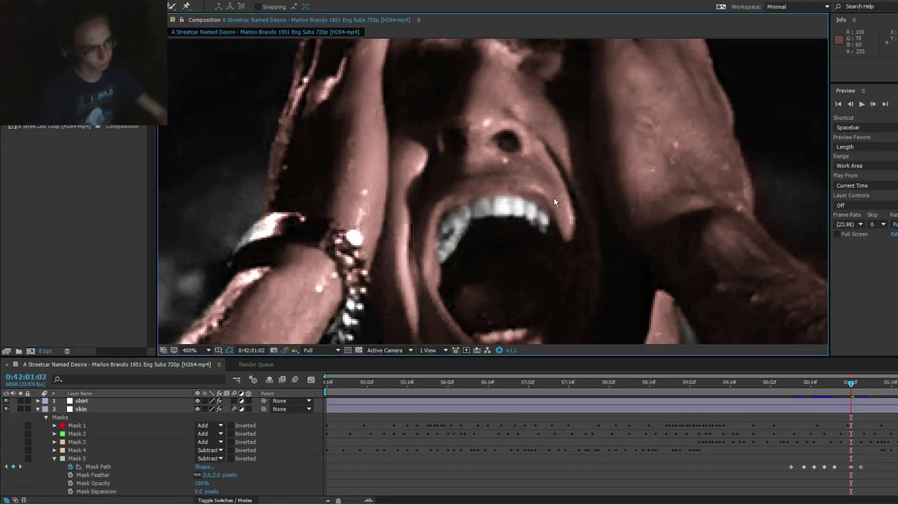
Step: Step through the earlier frames to 0:42:01:00 and shift the whole of Mask 5 up onto the upper teeth
key("Page_Up")
key("Page_Up")
key("Page_Up")
key("Page_Up")
key("Page_Up")
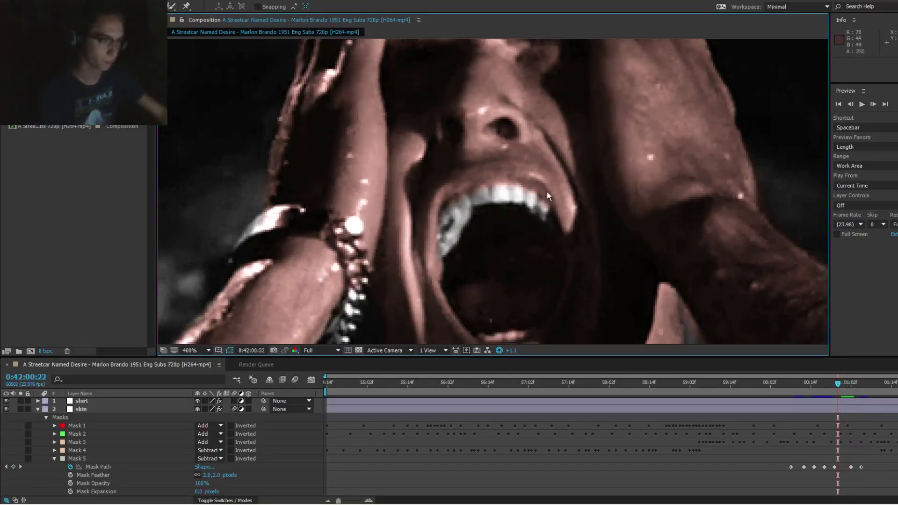
key("Page_Down")
key("Page_Down")
key("Page_Down")
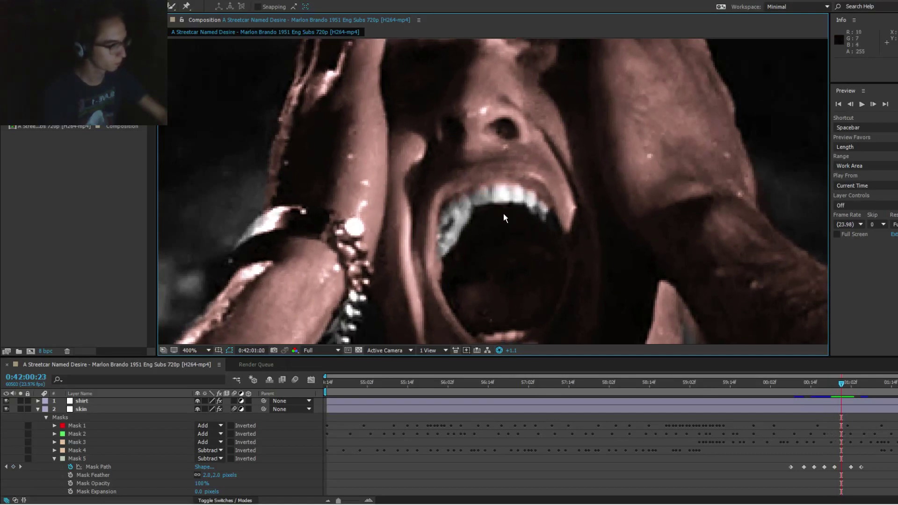
left_click(500, 211)
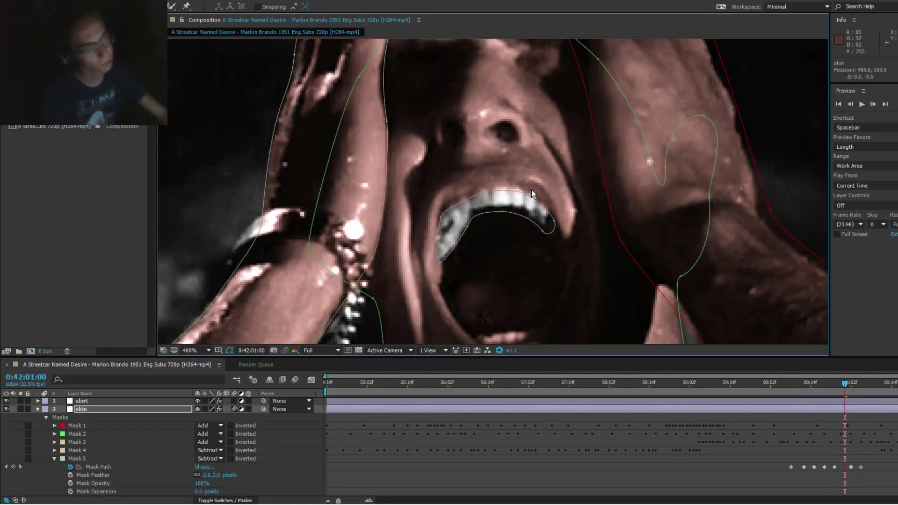
key("ctrl+z")
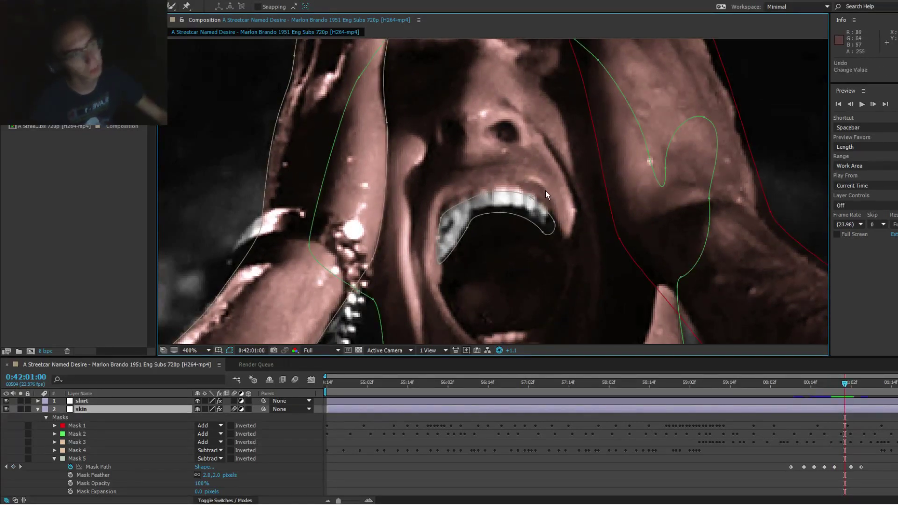
double_click(531, 202)
left_click_drag(530, 202, 525, 201)
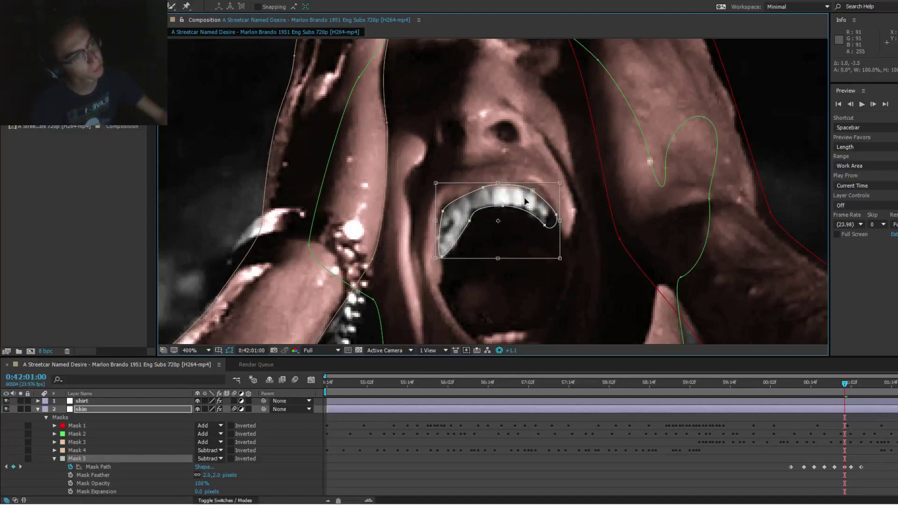
left_click(56, 499)
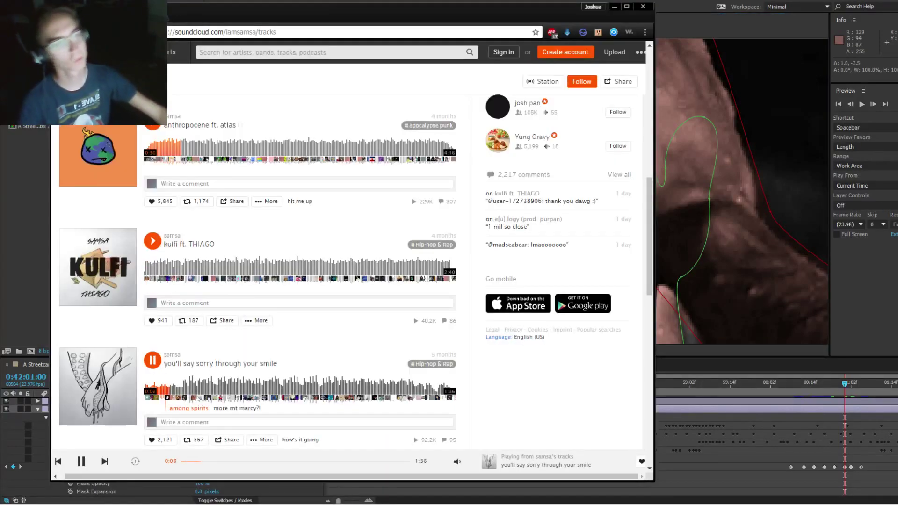
left_click(614, 7)
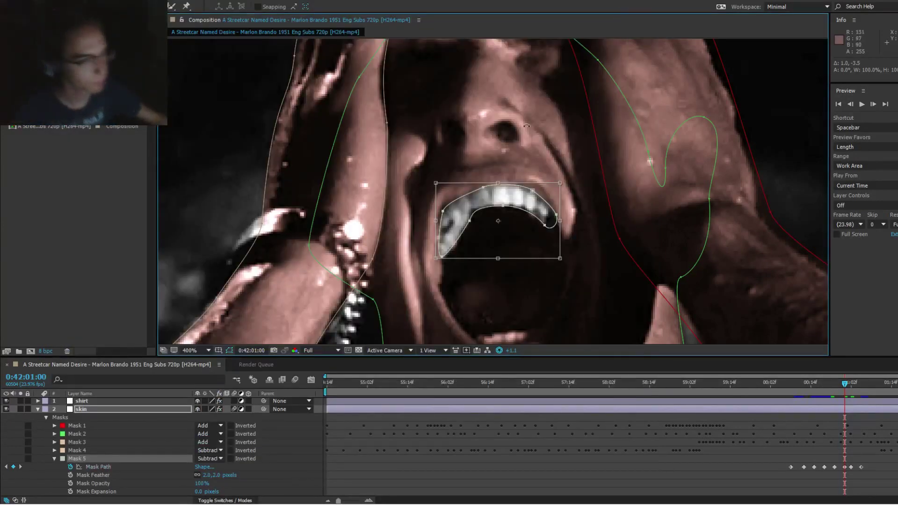
Step: Fit Mask 5's upper-left corner, lower-left tip and right-side points to the teeth at 0:42:01:00
key("F2")
left_click(459, 209)
left_click(445, 220)
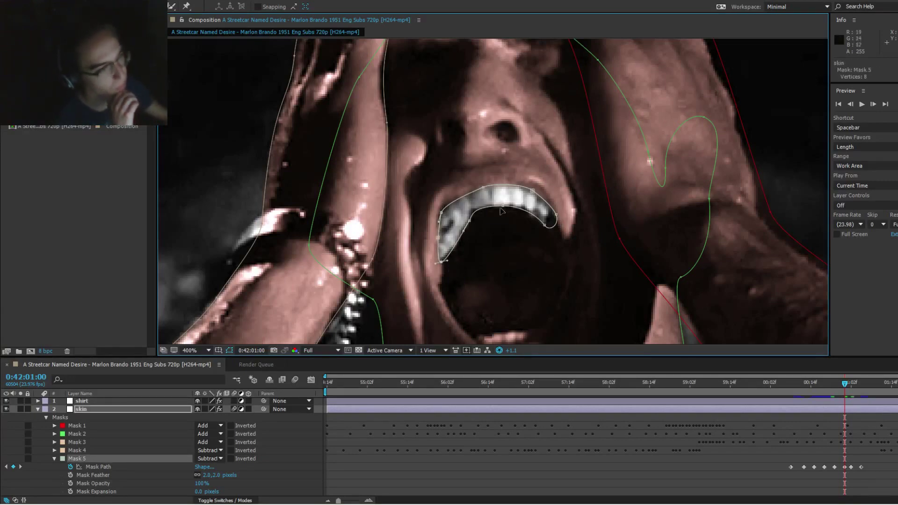
left_click_drag(545, 226, 555, 215)
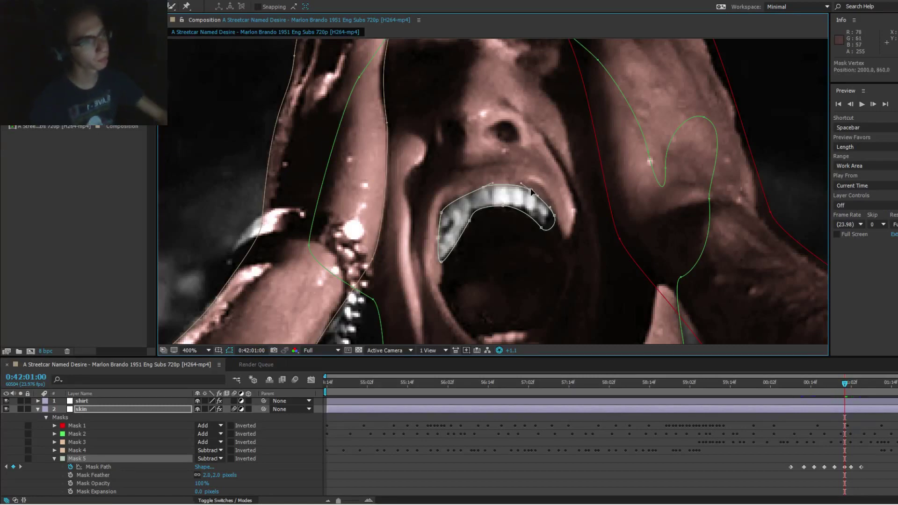
left_click(537, 133)
Step: Tighten the curve of Mask 5's right end around the last side tooth at 0:42:01:00
left_click(510, 172)
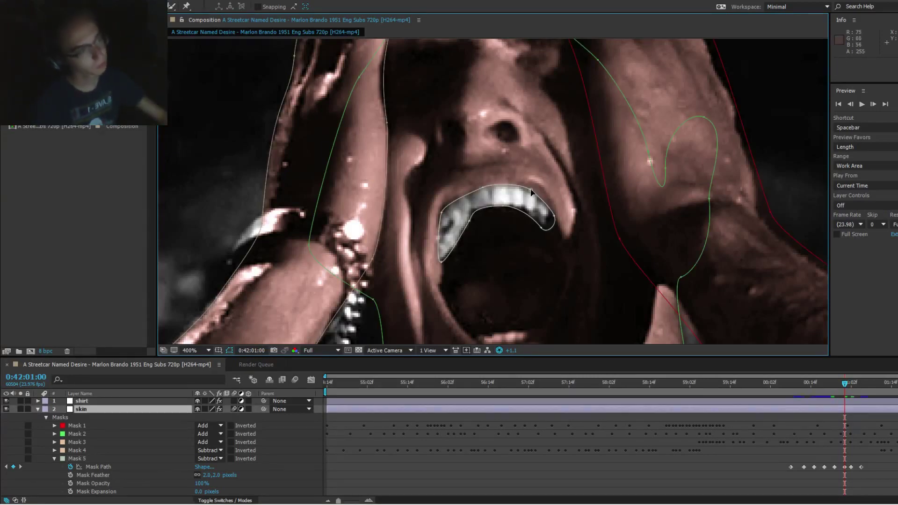
left_click(531, 190)
left_click(542, 227)
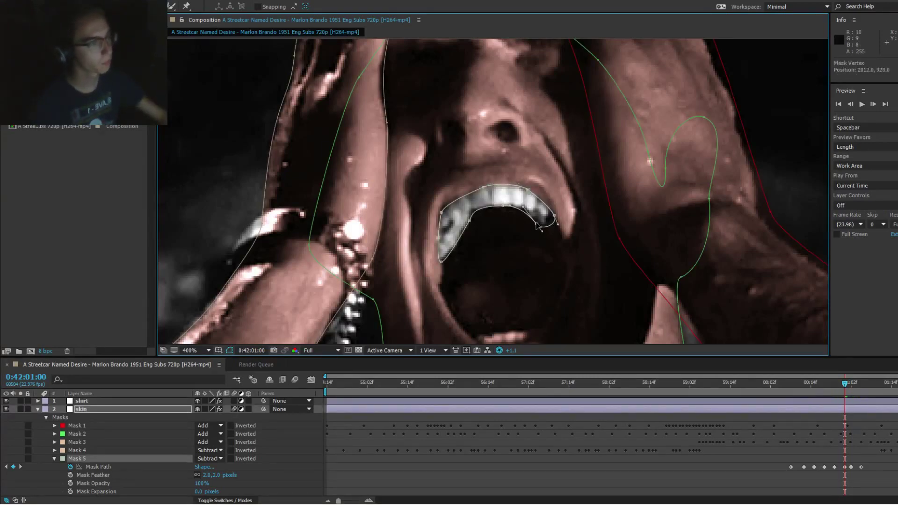
left_click_drag(536, 223, 551, 211)
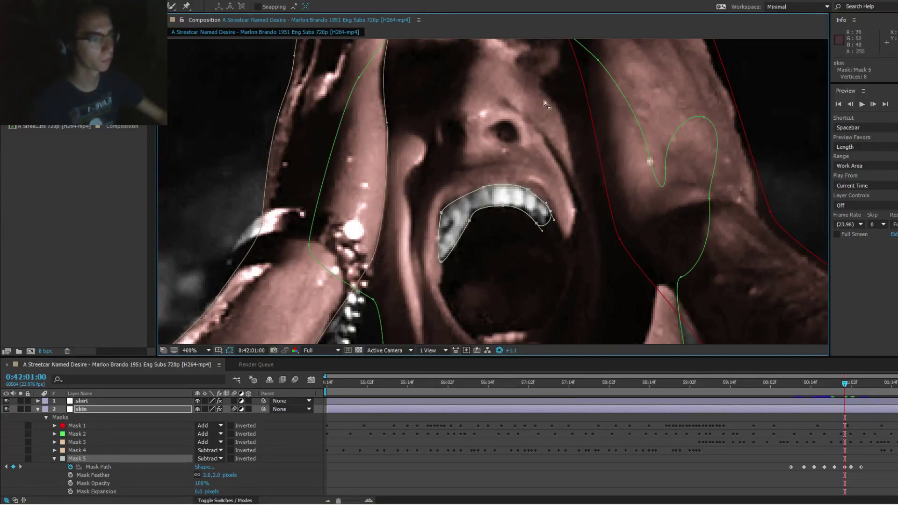
Step: Nudge Mask 5's upper-left corner and lower-left tip outward at 0:42:01:00 and deselect it
left_click_drag(441, 212, 439, 212)
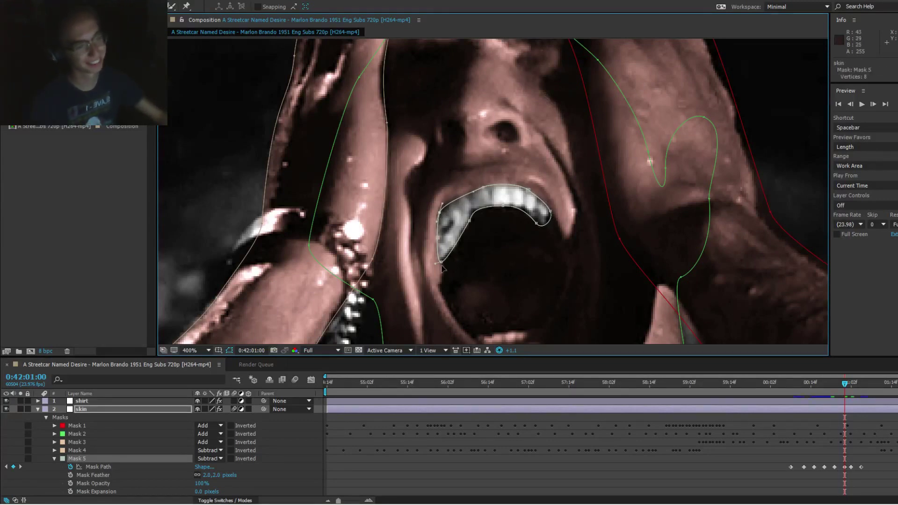
left_click_drag(441, 262, 438, 262)
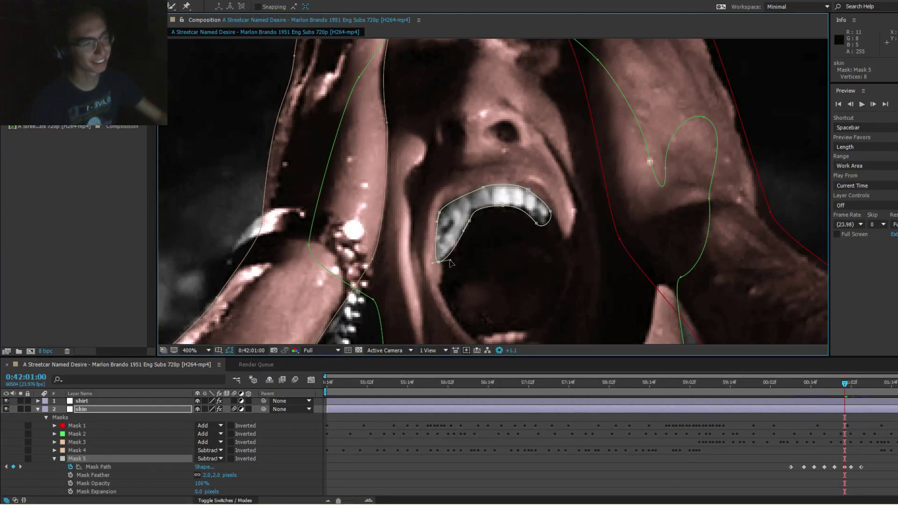
left_click(499, 159)
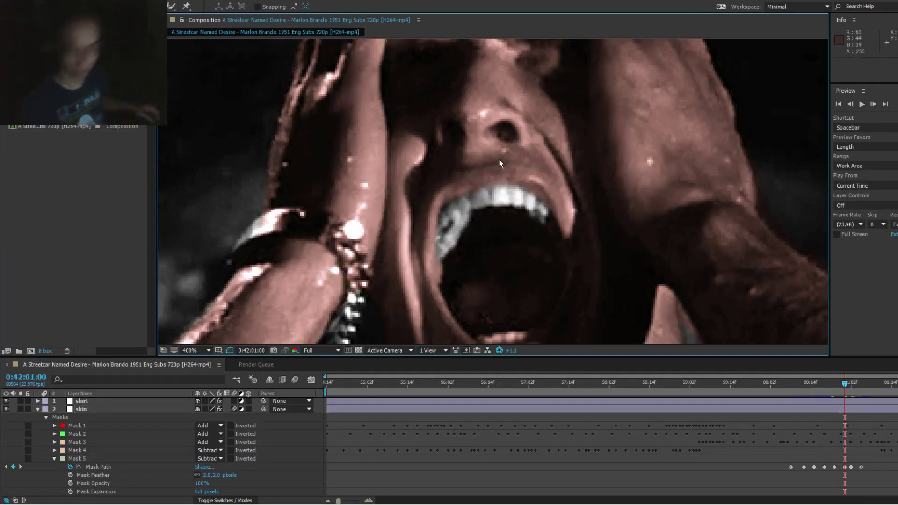
Step: Go to 0:42:01:09 and shift the whole of Mask 5 down from the upper lip onto the teeth
scroll(498, 161, "down", 1)
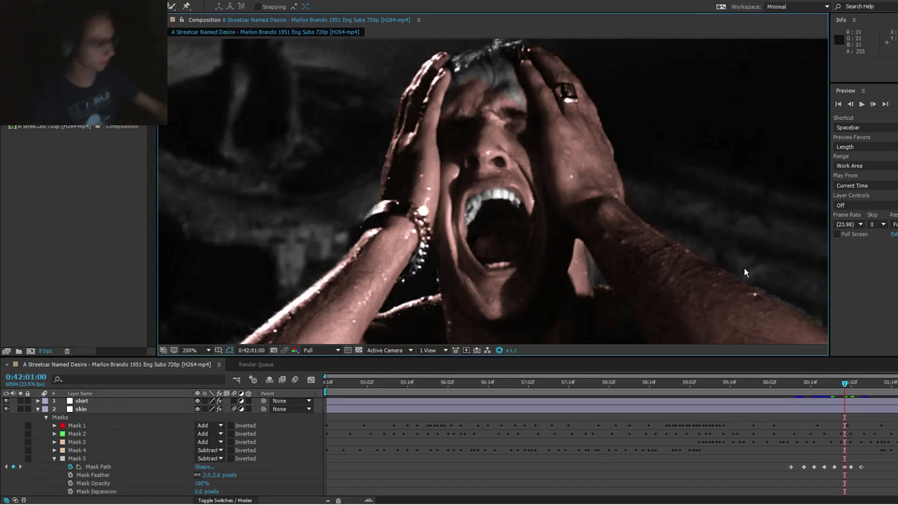
left_click_drag(868, 384, 876, 384)
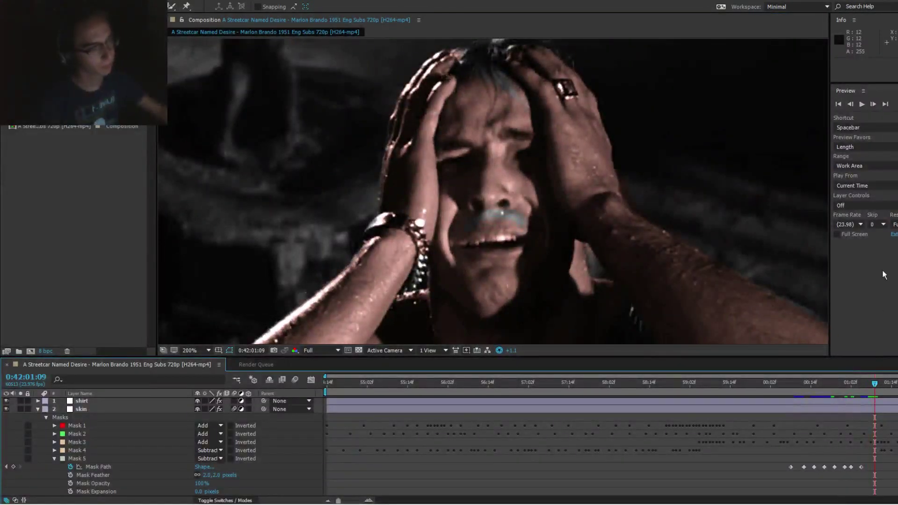
scroll(527, 226, "up", 2)
left_click(520, 223)
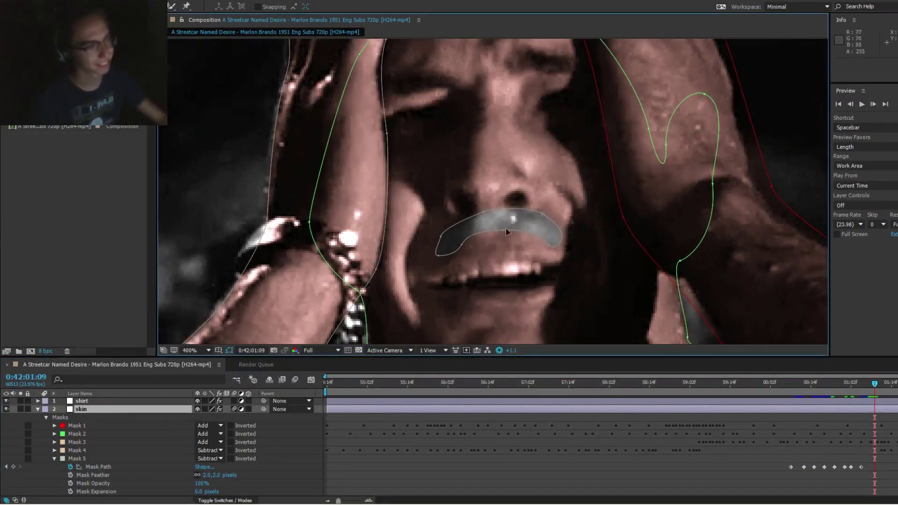
double_click(504, 231)
left_click_drag(503, 230, 546, 267)
key("F2")
Step: Lower Mask 5's upper edge points to the lip line at 0:42:01:09 and deselect the mask
left_click(544, 276)
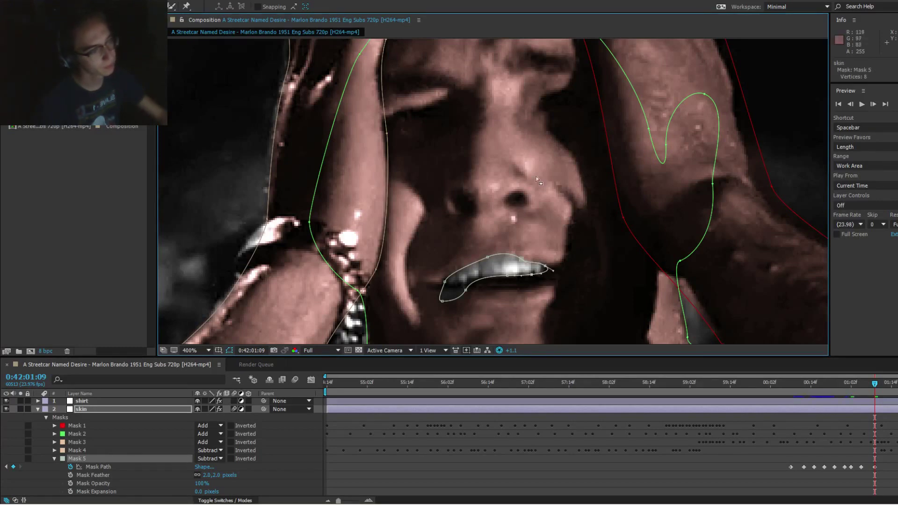
left_click_drag(487, 259, 511, 266)
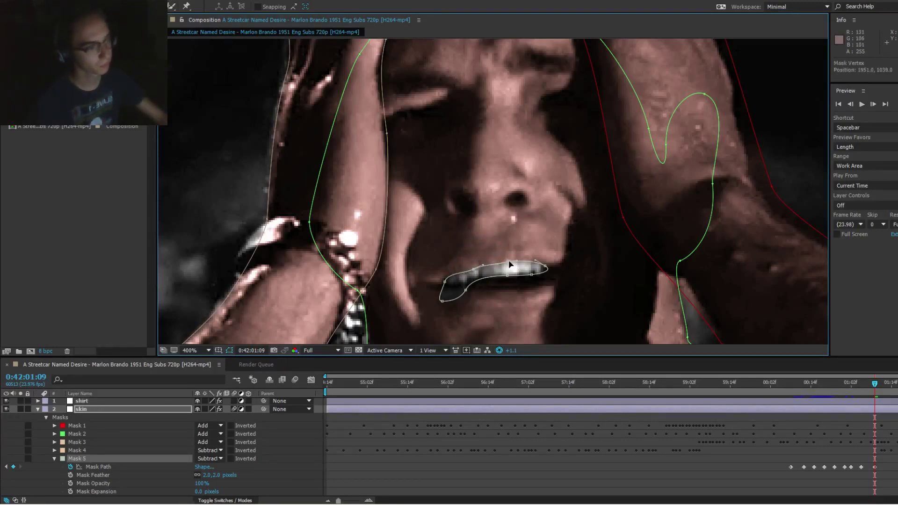
key("F2")
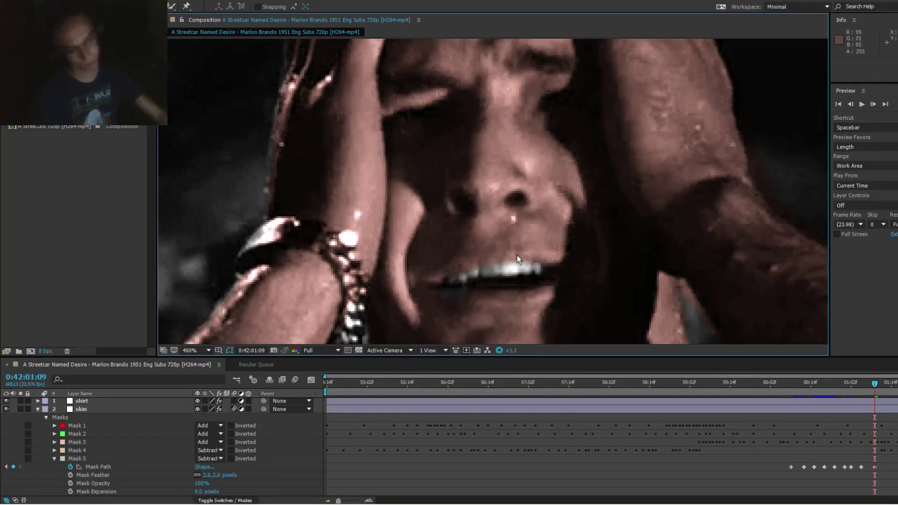
scroll(546, 205, "down", 2)
scroll(511, 176, "up", 2)
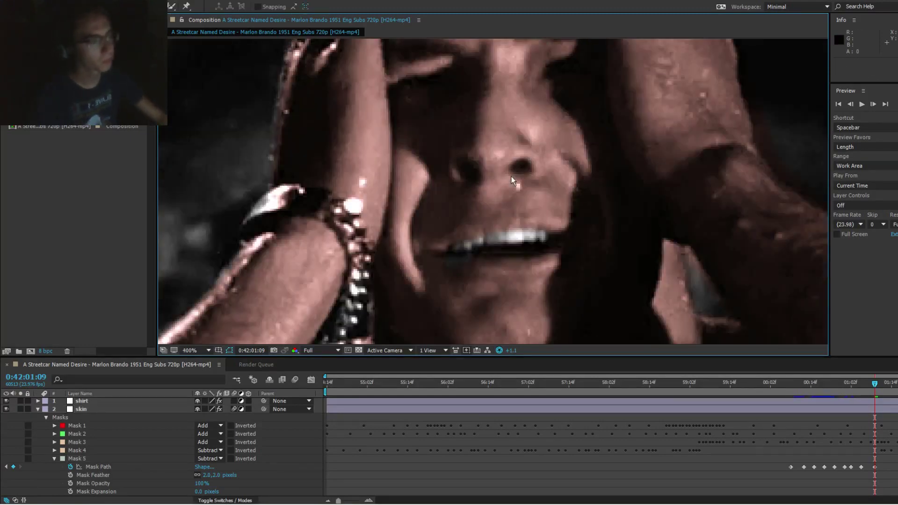
Step: Raise the points of Mask 5's lower-left end to the bottom edge of the teeth at 0:42:01:09
left_click(501, 235)
left_click(513, 247)
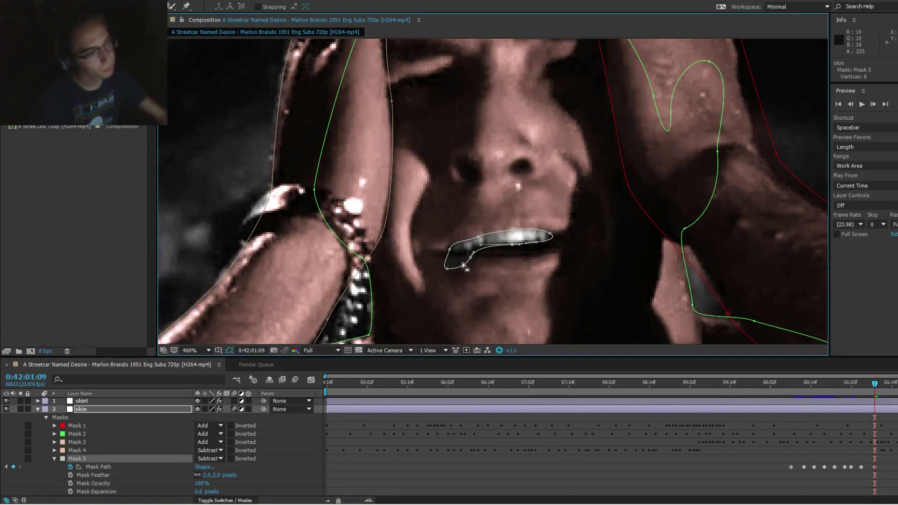
double_click(453, 248)
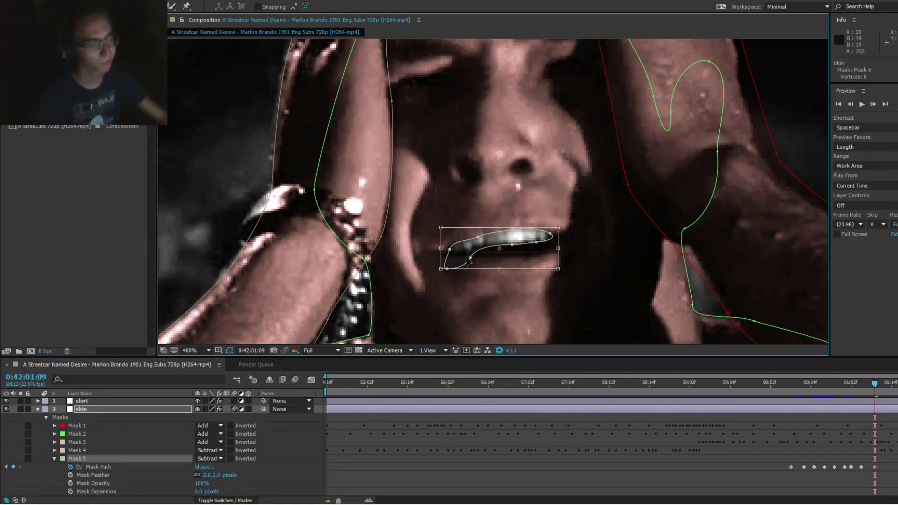
key("F2")
left_click(471, 255)
mouse_move(470, 259)
left_mouse_down()
mouse_move(475, 251)
mouse_move(462, 253)
mouse_move(477, 246)
mouse_move(454, 258)
mouse_move(467, 252)
left_mouse_up()
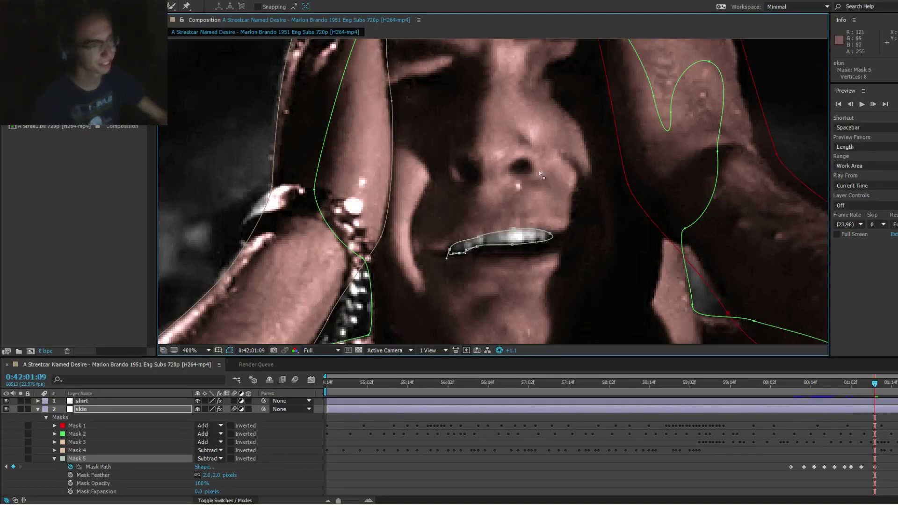
left_click(573, 102)
Step: Refine the curve of Mask 5's upper-left edge along the teeth at 0:42:01:09 and check the full picture
left_click(496, 240)
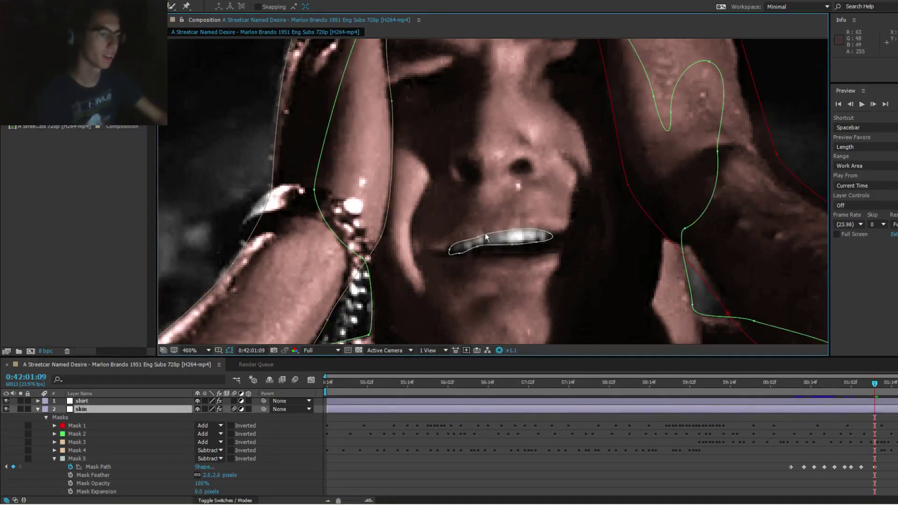
left_click(485, 232)
left_click(535, 175)
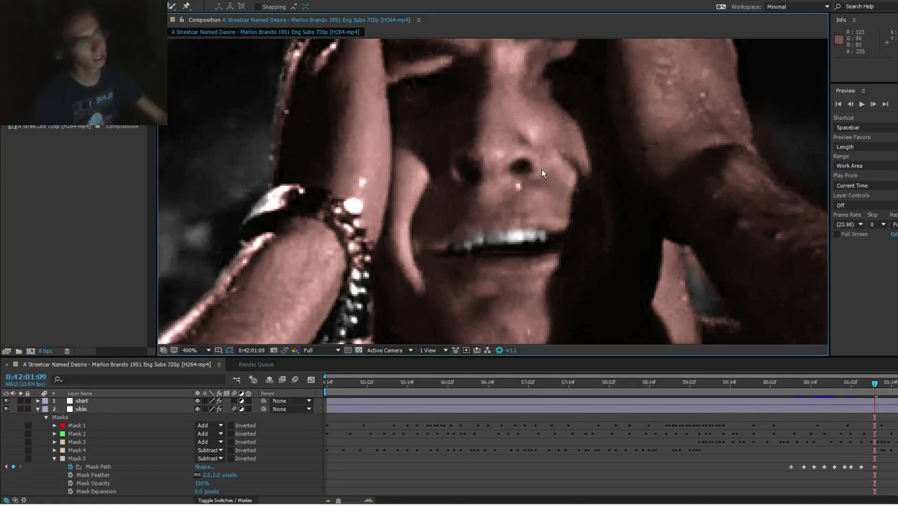
left_click(484, 231)
left_click(482, 239)
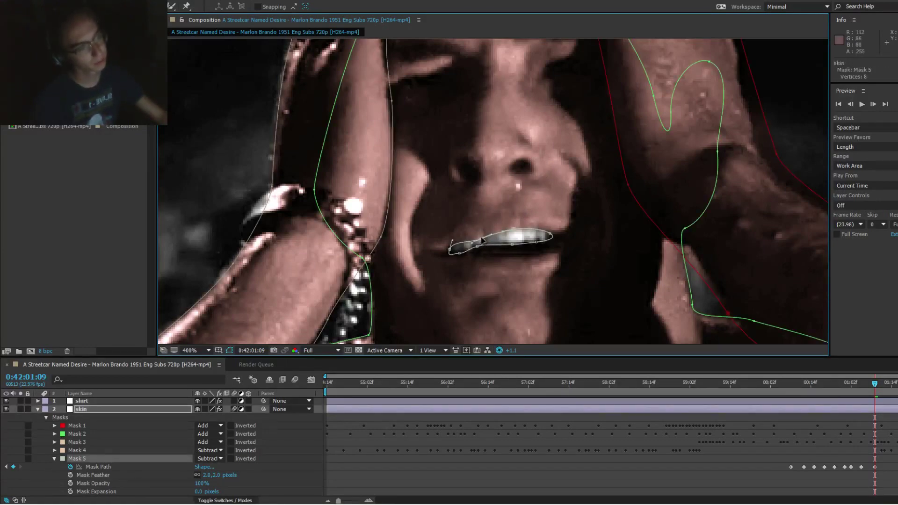
left_click(542, 167)
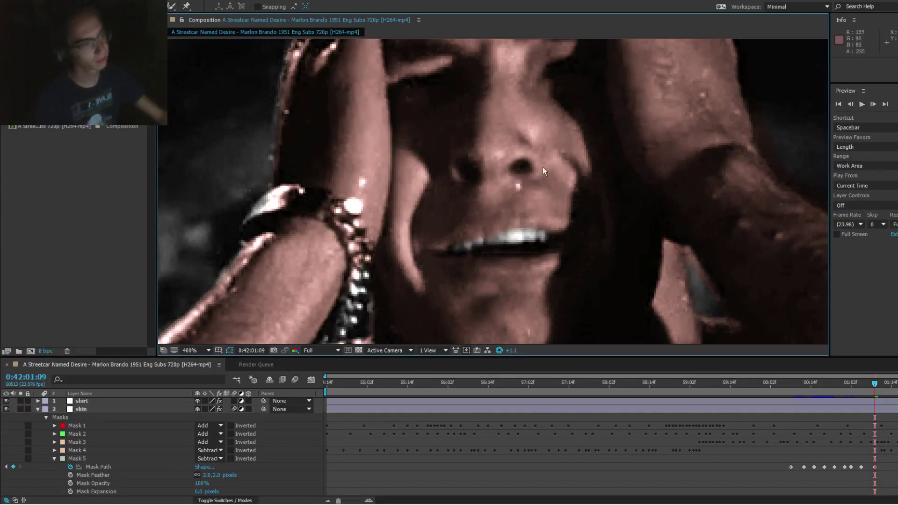
key("slash")
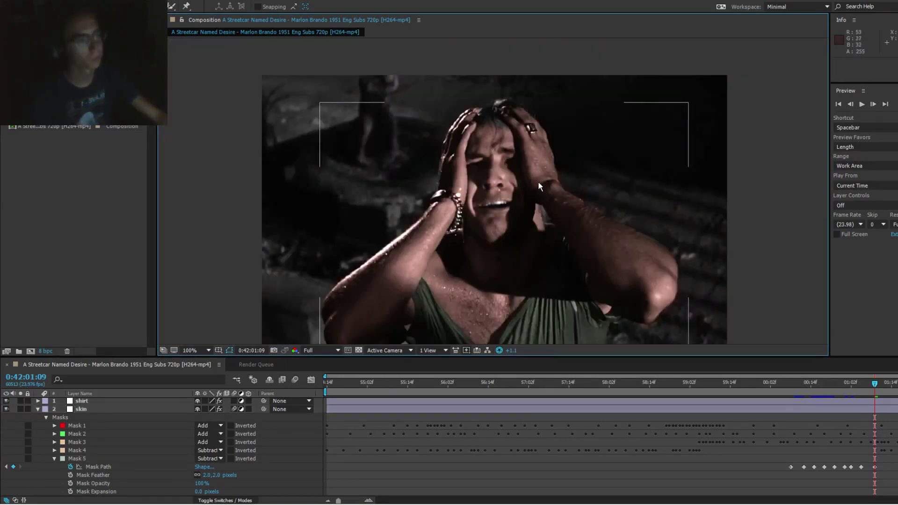
scroll(537, 184, "down", 1)
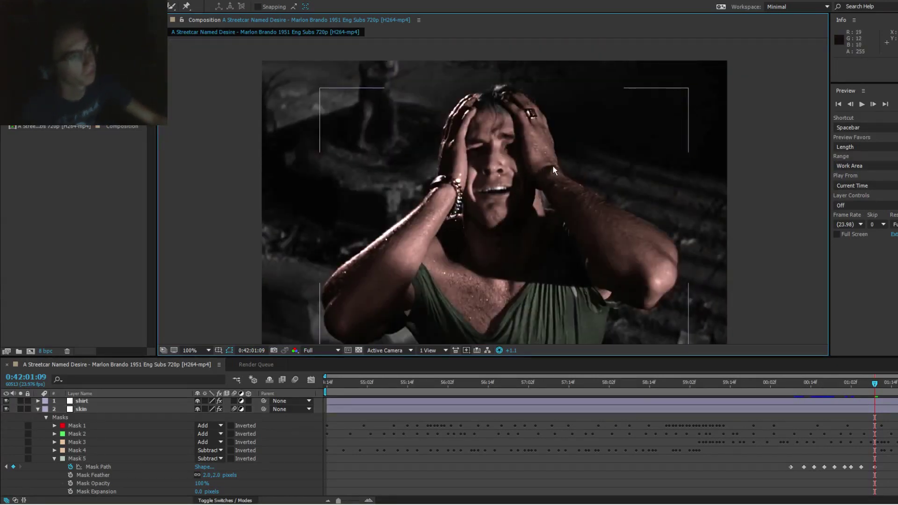
Step: Step back to 0:42:01:07 and shift the whole of Mask 5 slightly up onto the upper teeth
key("period")
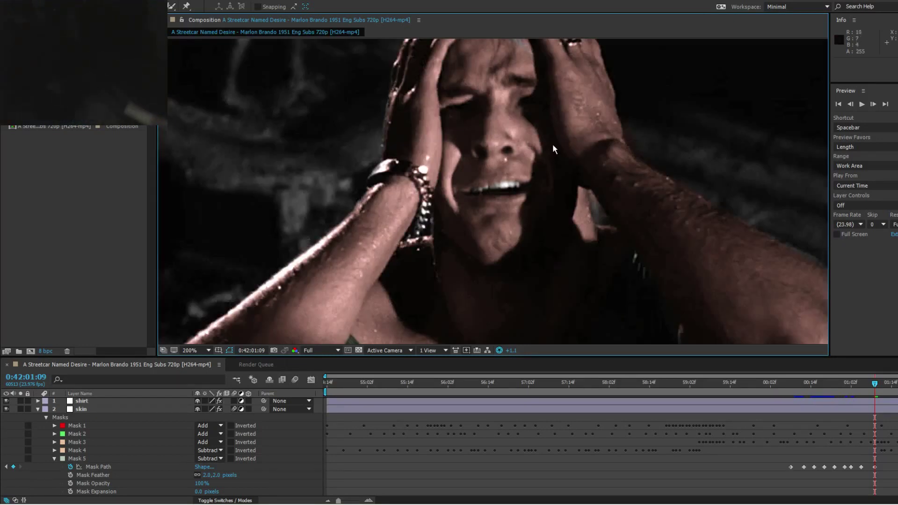
key("Page_Up")
key("Page_Up")
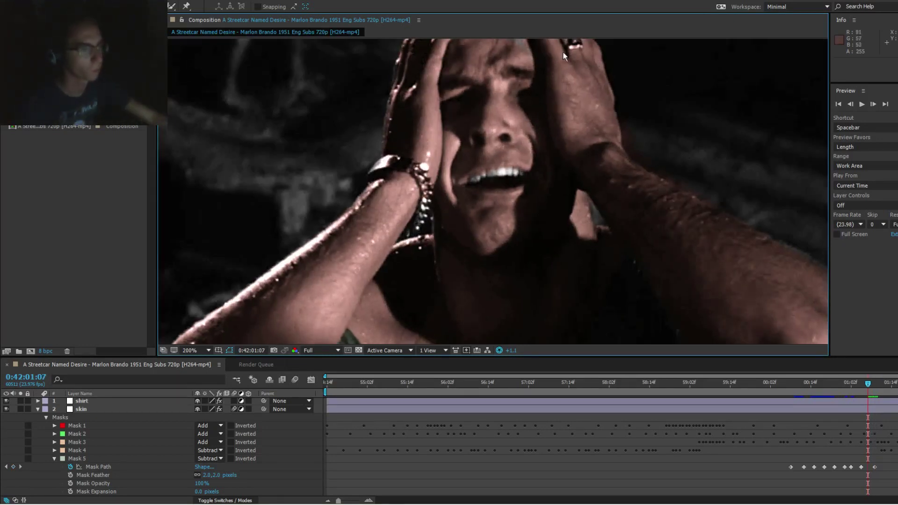
scroll(472, 201, "up", 2)
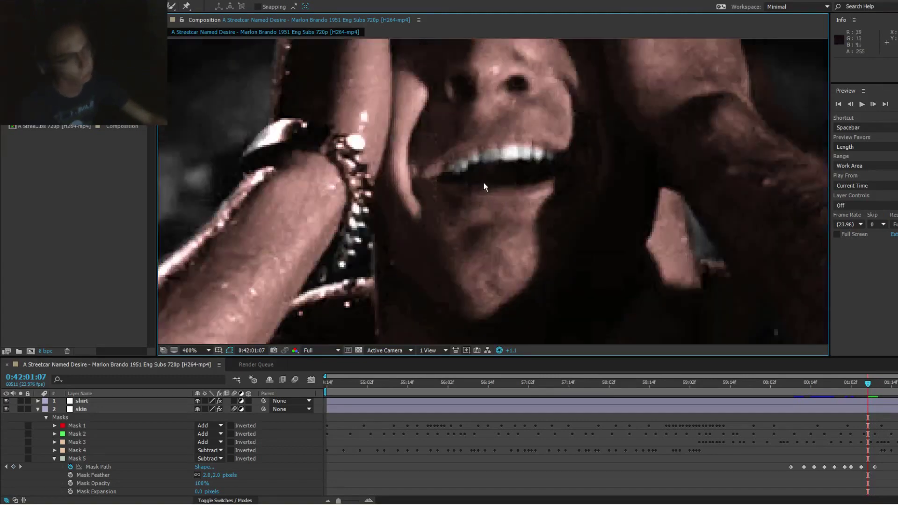
left_click(481, 194)
double_click(511, 191)
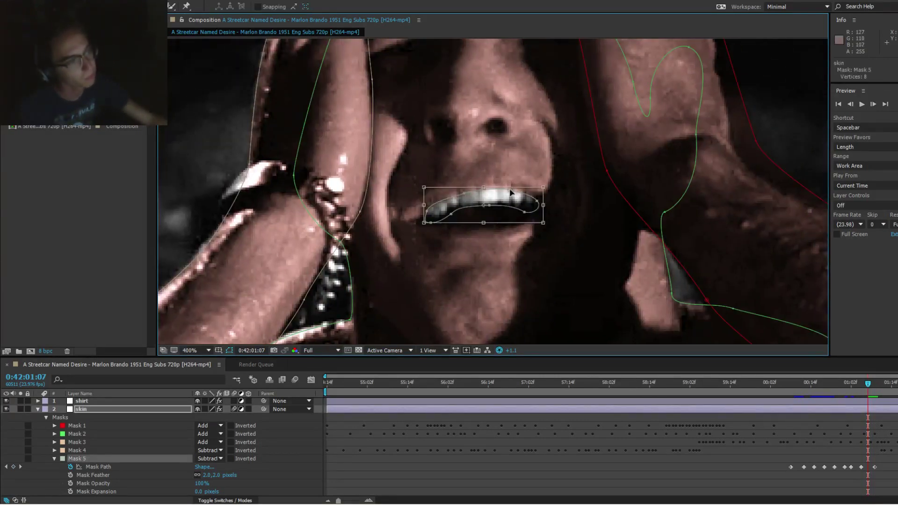
left_click_drag(506, 196, 506, 193)
left_click_drag(504, 193, 506, 193)
key("F2")
Step: Fit Mask 5's lower edge to the bottom of the teeth at 0:42:01:07 and deselect the mask
left_click(491, 198)
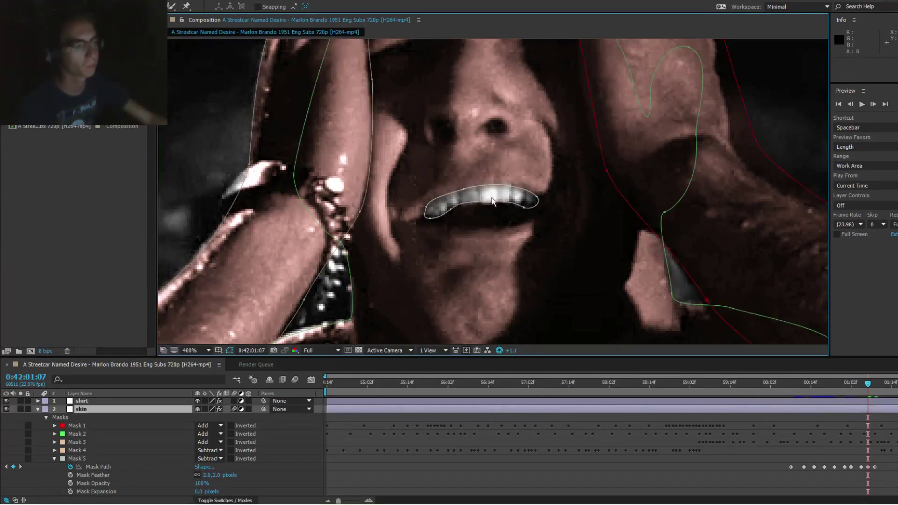
left_click(488, 204)
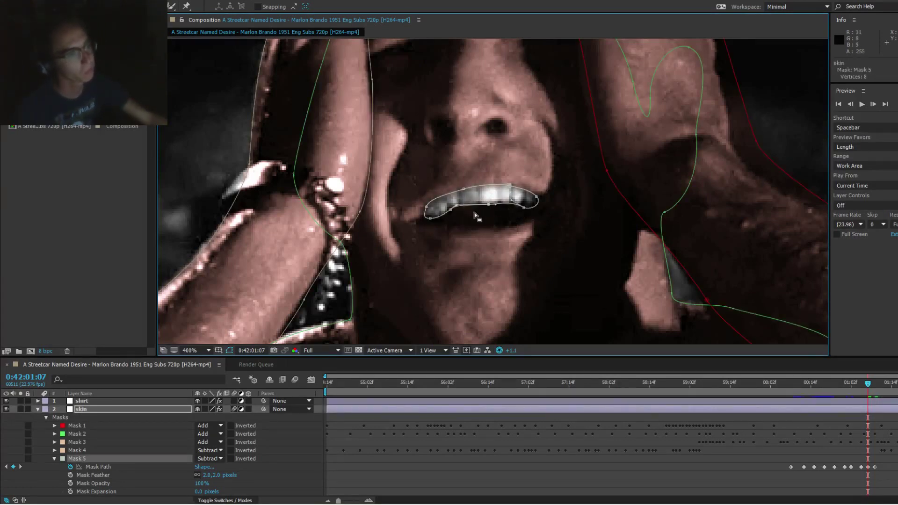
key("F2")
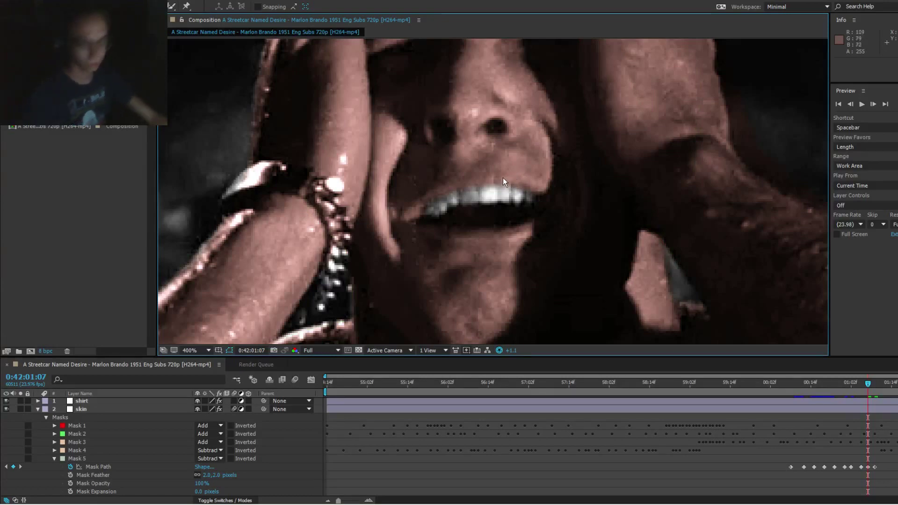
scroll(504, 179, "down", 1)
scroll(499, 186, "up", 2)
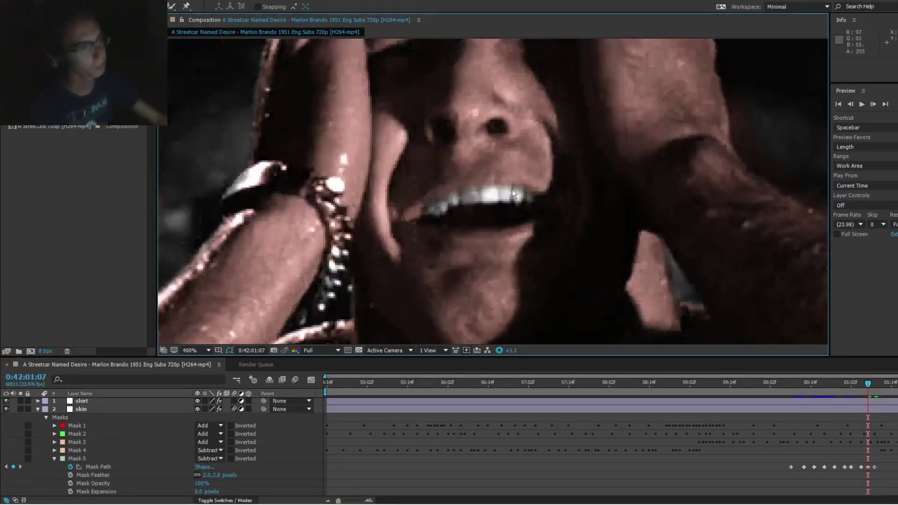
Step: Step forward to 0:42:01:15 and shift the whole of Mask 5 down from the nose onto the visible teeth
left_click(511, 195)
scroll(514, 197, "down", 2)
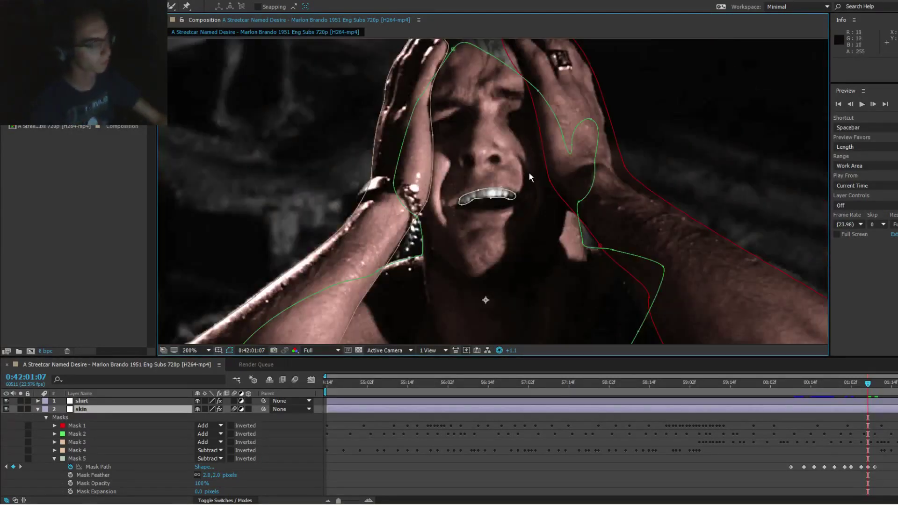
key("Page_Down")
key("Page_Down")
key("Page_Down")
key("Page_Down")
key("Page_Down")
key("Page_Down")
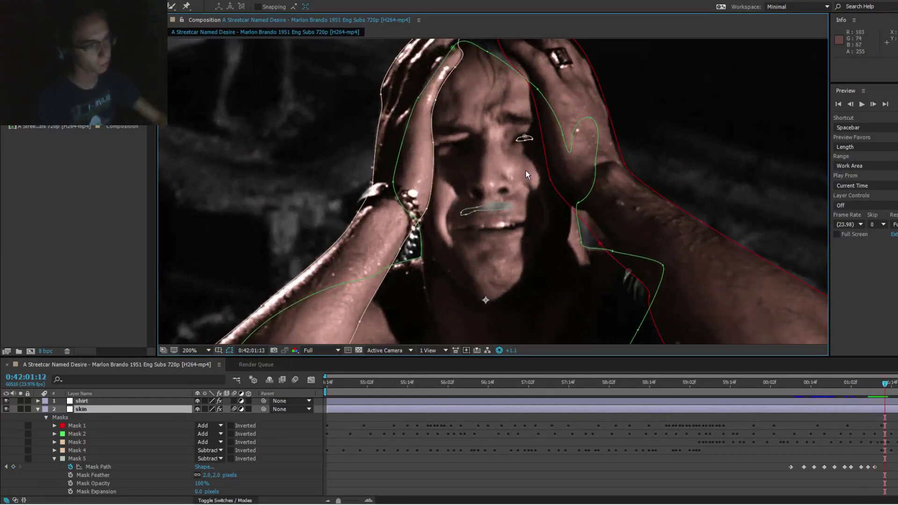
key("Page_Down")
key("Page_Down")
key("Page_Down")
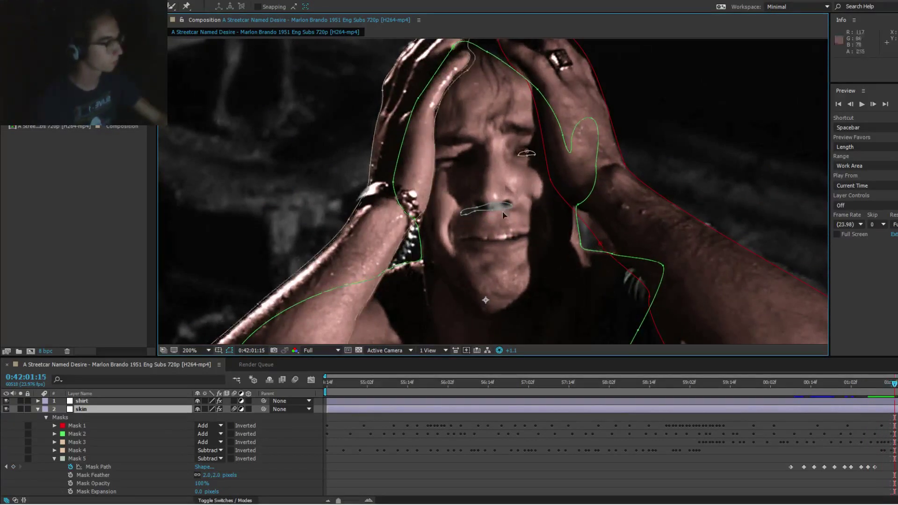
key("Page_Up")
key("Page_Down")
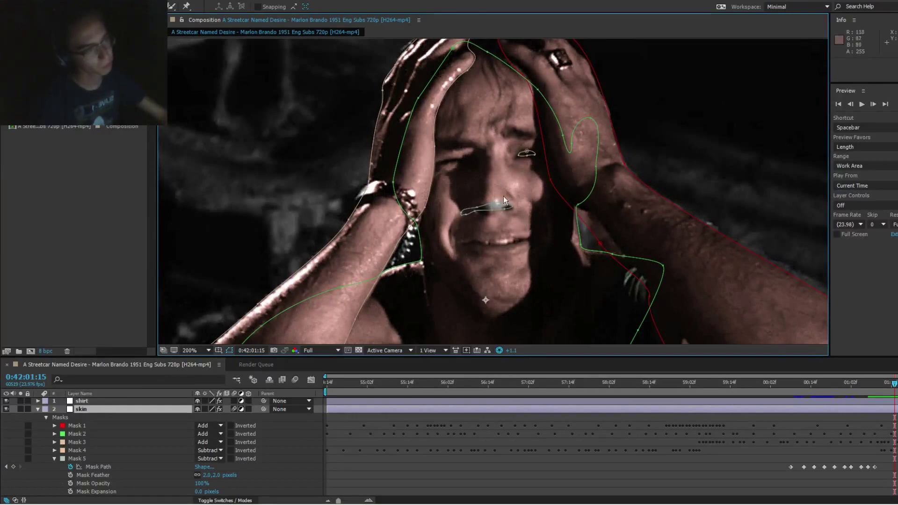
key("period")
double_click(493, 211)
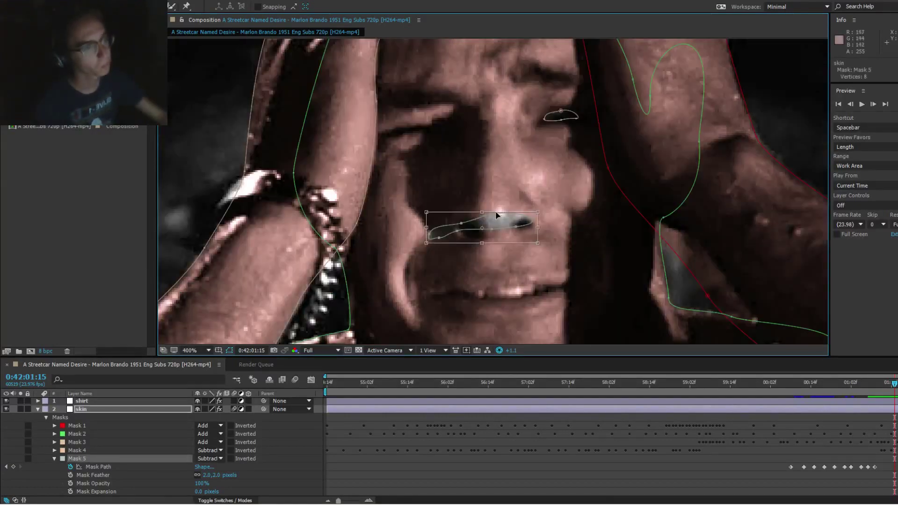
left_click_drag(512, 231, 529, 254)
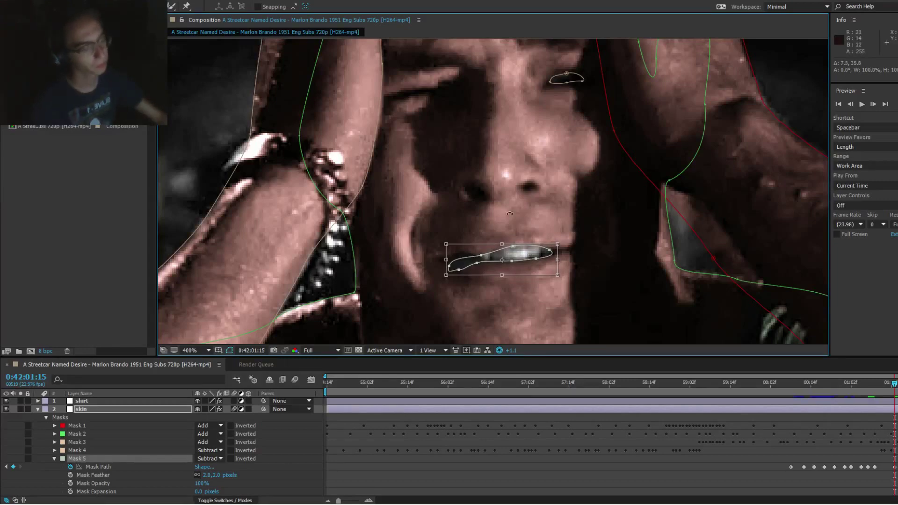
key("F2")
Step: Flatten Mask 5's upper edge and pull its left end in to the last visible tooth at 0:42:01:15, then deselect it
left_click(520, 252)
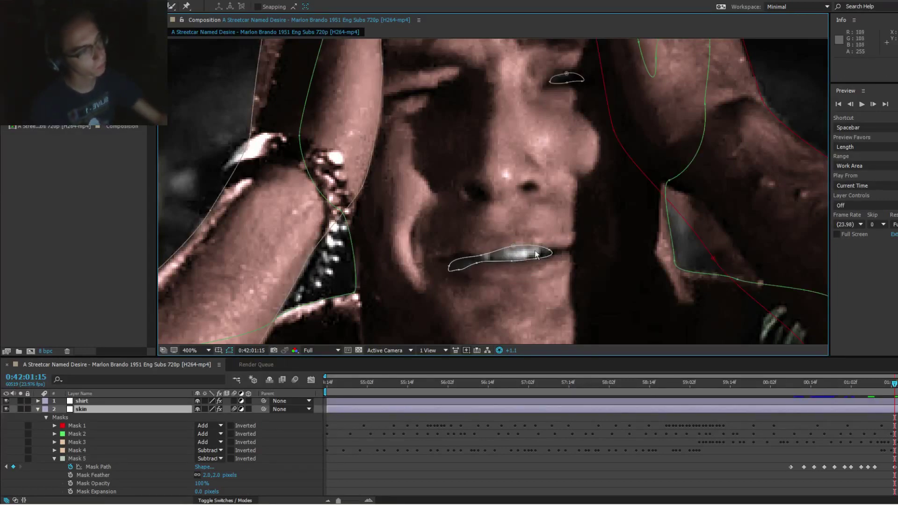
left_click(513, 249)
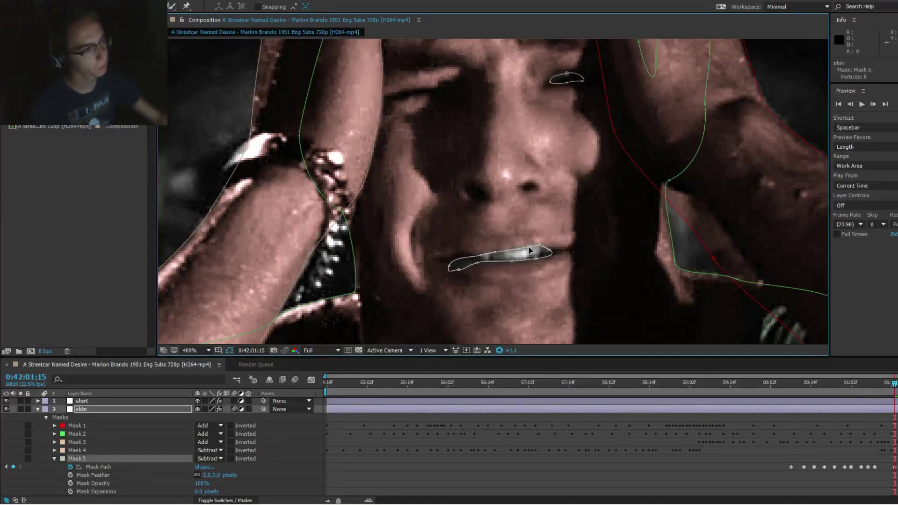
mouse_move(482, 255)
left_mouse_down()
mouse_move(507, 255)
mouse_move(461, 265)
mouse_move(497, 261)
mouse_move(471, 261)
left_mouse_up()
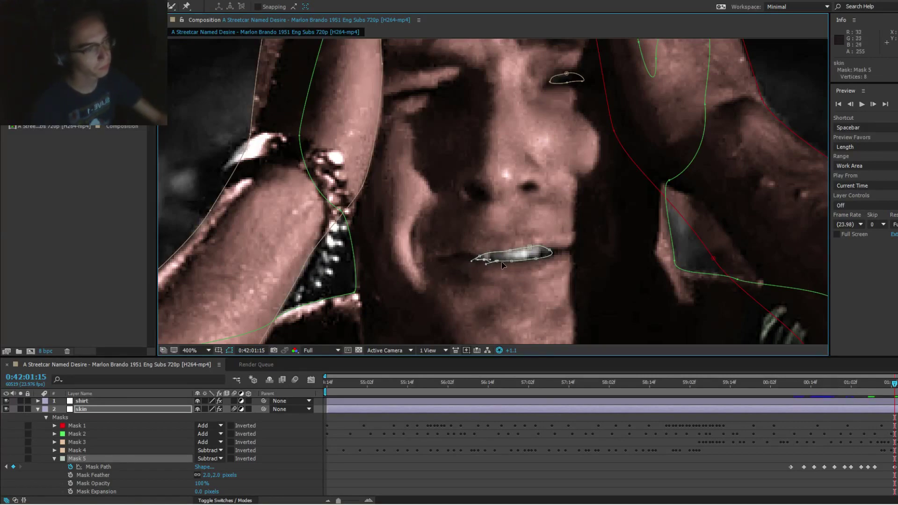
key("ctrl+shift+a")
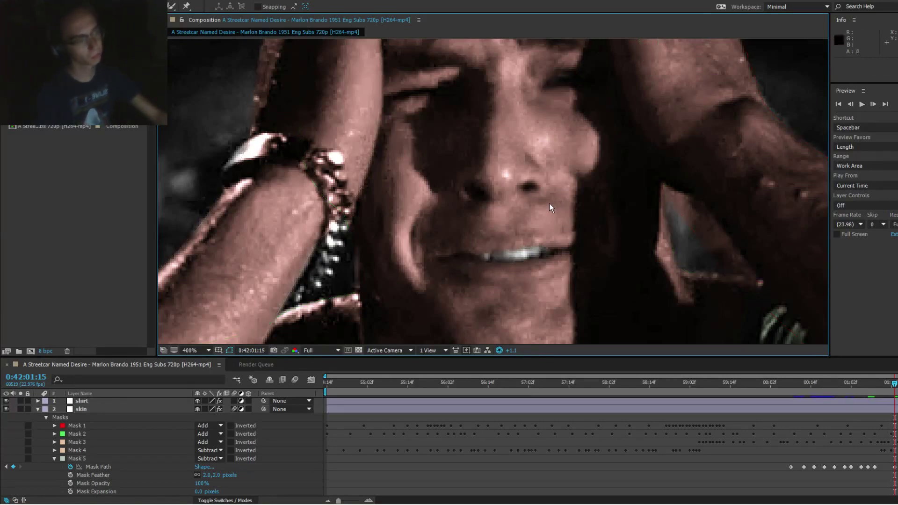
Step: Step back to 0:42:01:12, shift the whole of Mask 5 slightly down onto the upper teeth, deselect it and save the project
key("Page_Up")
key("Page_Up")
key("Page_Up")
left_click(517, 221)
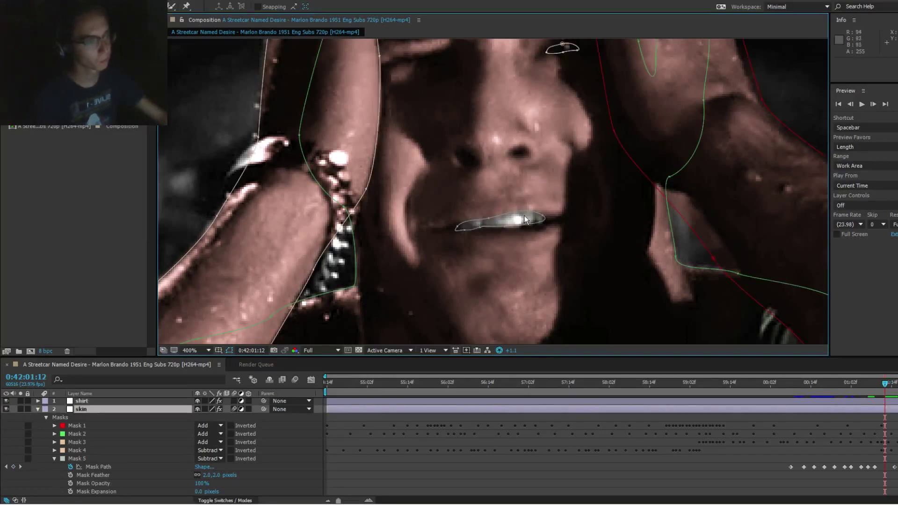
double_click(516, 212)
mouse_move(530, 215)
left_mouse_down()
mouse_move(569, 217)
mouse_move(530, 223)
left_mouse_up()
key("F2")
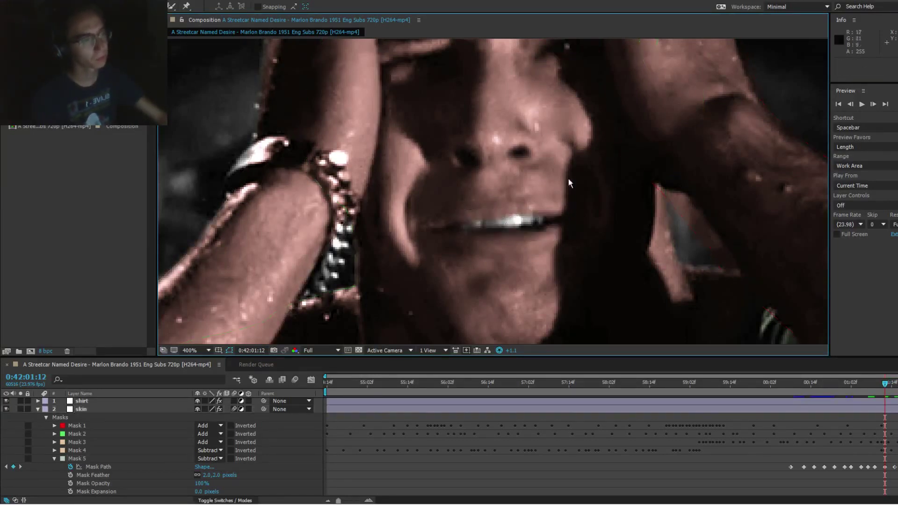
scroll(571, 177, "down", 1)
key("Page_Up")
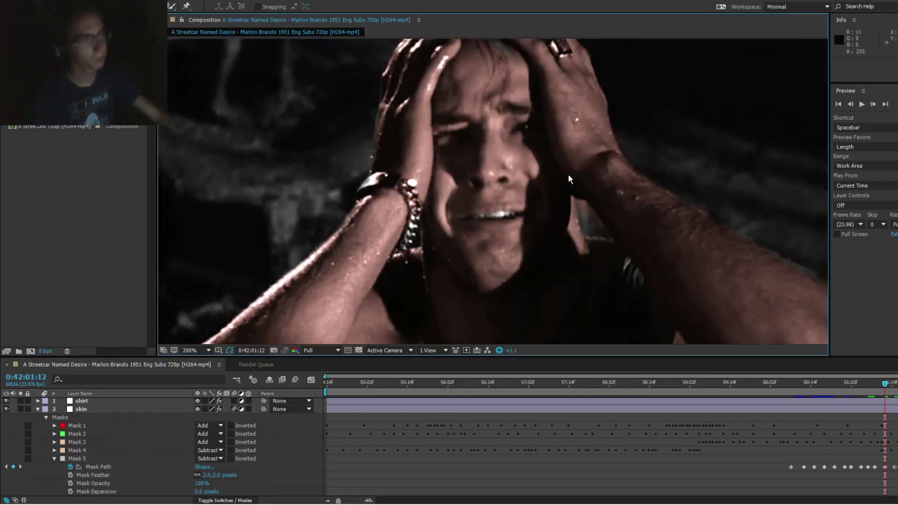
key("ctrl+s")
Step: Step through the frames from 0:42:01:09 to 0:42:01:18 to check how Mask 5 follows the teeth
key("Page_Up")
key("Page_Up")
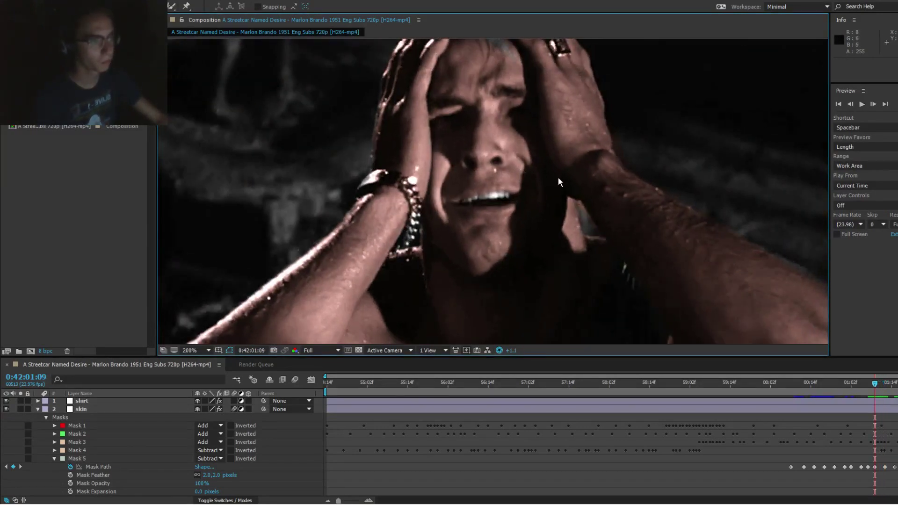
key("Page_Down")
key("Page_Down")
key("Page_Down")
key("Page_Down")
key("Page_Down")
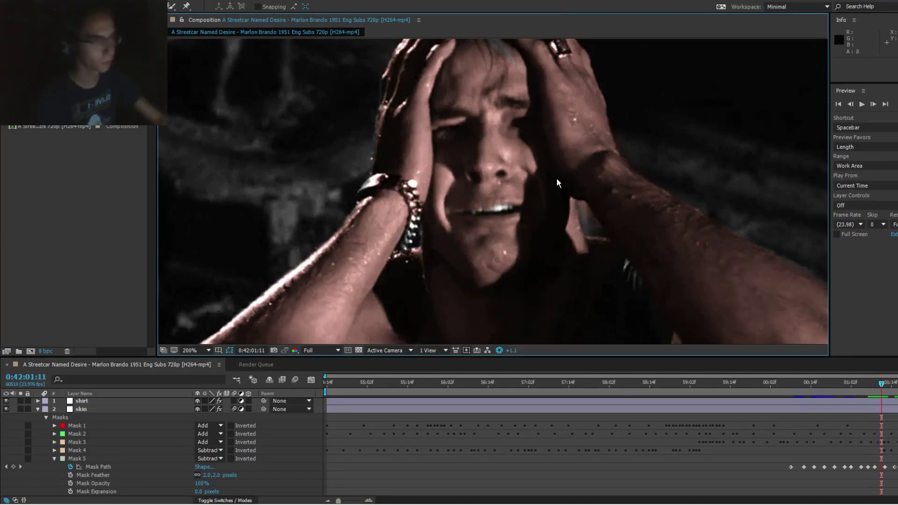
key("Page_Down")
key("Page_Down")
key("Page_Down")
key("Page_Down")
key("Page_Down")
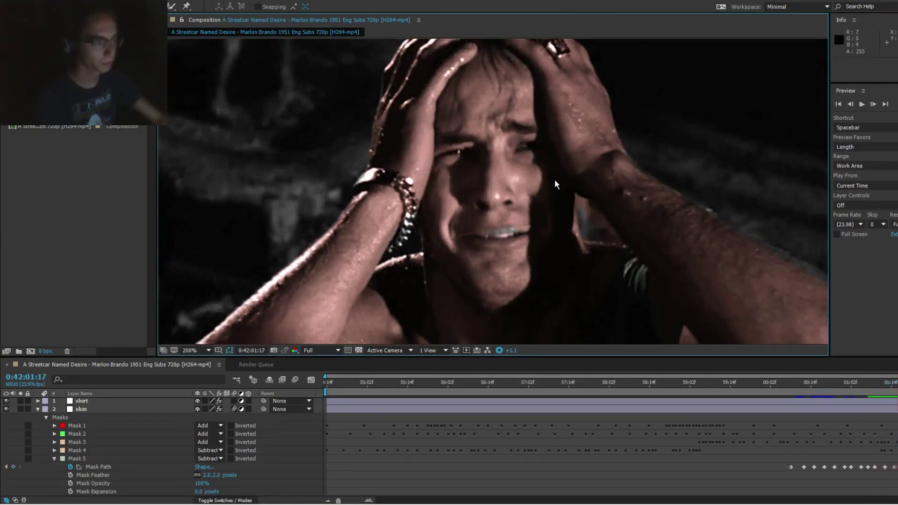
key("Page_Up")
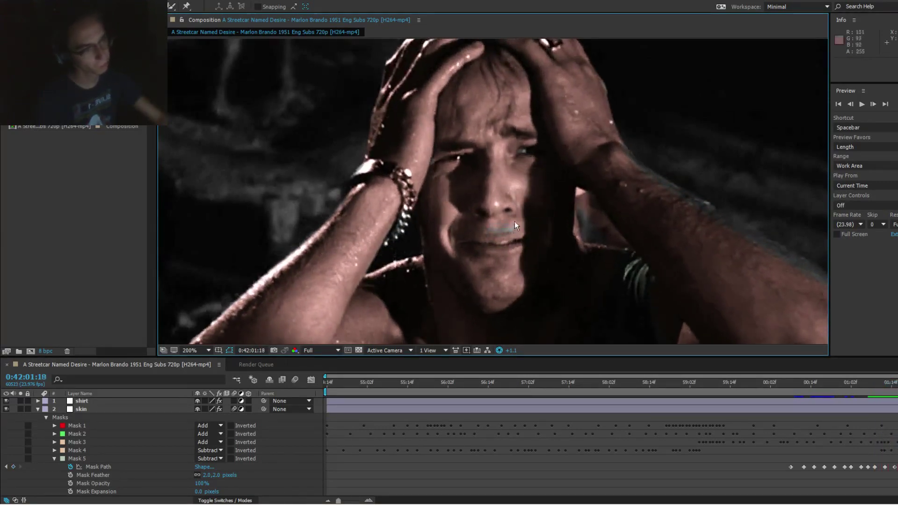
Step: Shift the whole of Mask 5 down from the upper lip onto the teeth at 0:42:01:18 and deselect it
scroll(523, 212, "up", 2)
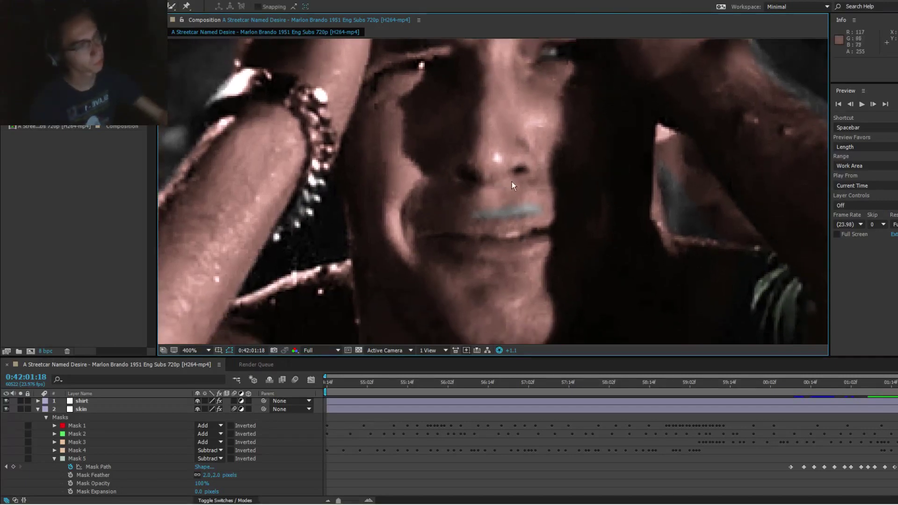
left_click(514, 219)
double_click(519, 206)
left_click_drag(529, 207, 519, 234)
left_click(567, 191)
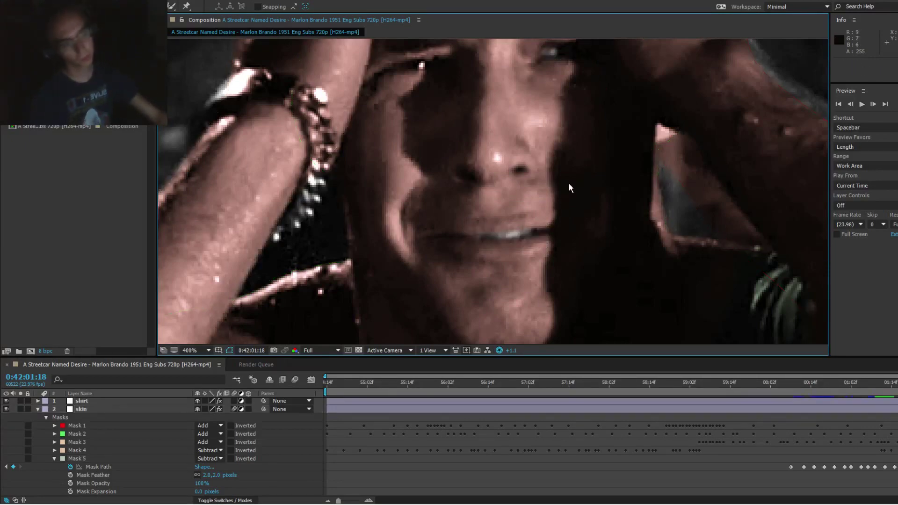
Step: Review the full frame between 0:42:01:16 and 0:42:01:21 to check the teeth while the mouth closes
scroll(569, 185, "down", 4)
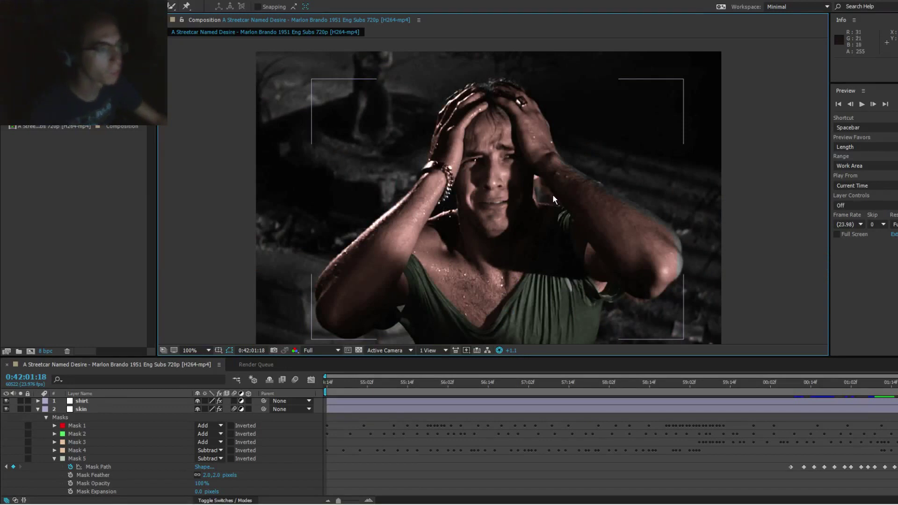
key("Page_Down")
key("Page_Down")
key("Page_Down")
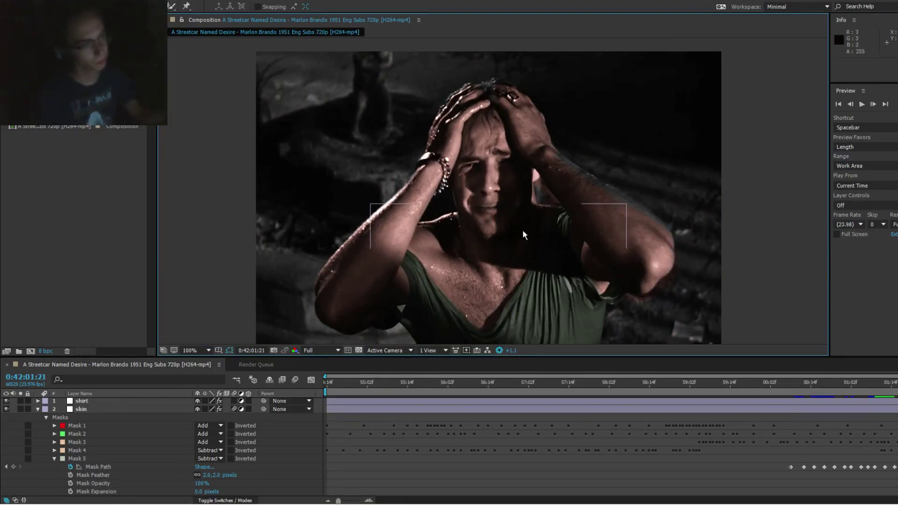
key("Page_Up")
key("Page_Up")
key("Page_Up")
key("Page_Up")
key("Page_Up")
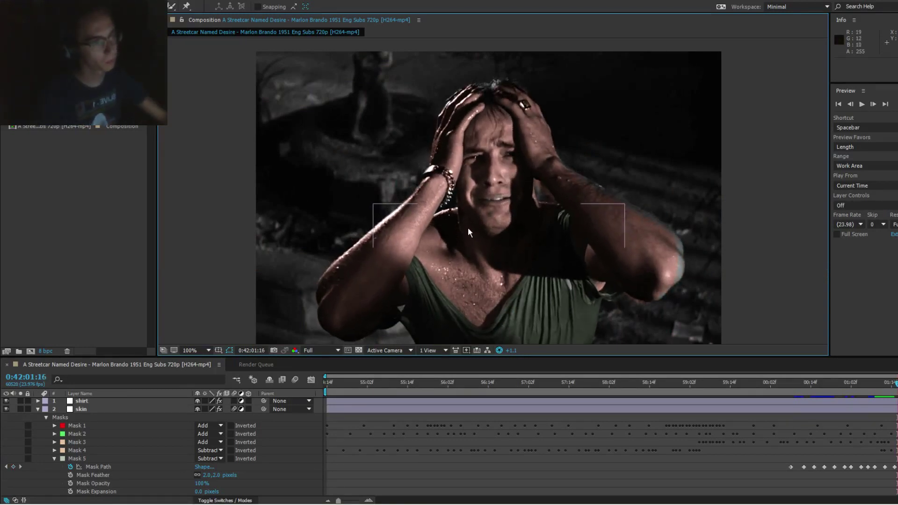
key("Page_Down")
key("Page_Down")
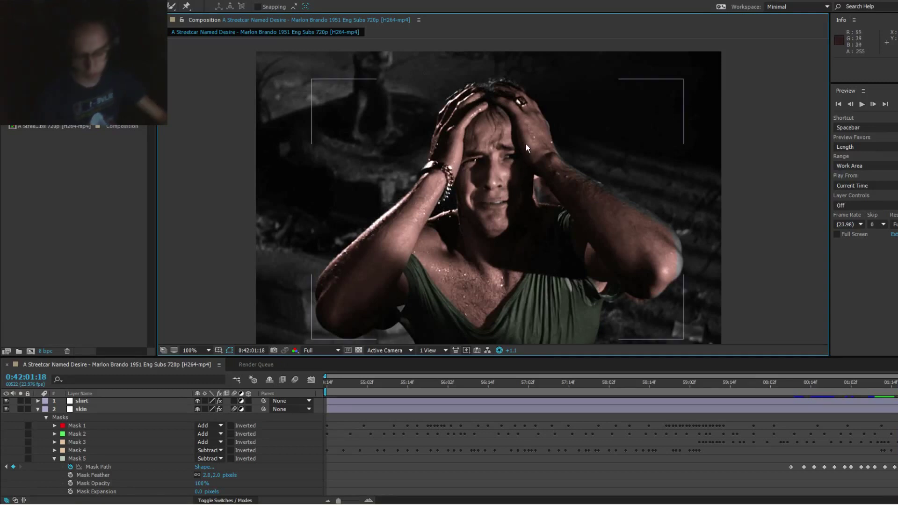
Step: Go to 0:42:01:17, shift the whole of Mask 5 slightly down onto the teeth and deselect it
key("period")
key("Page_Up")
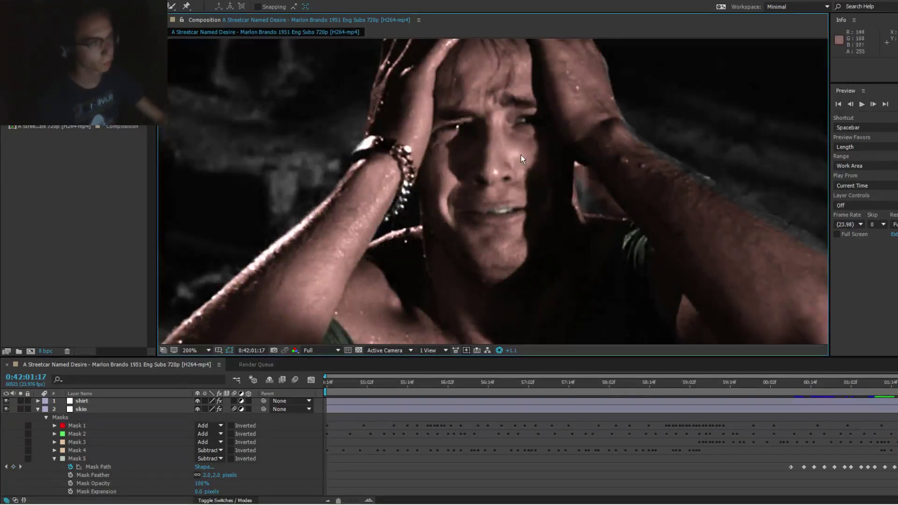
key("Page_Up")
key("Page_Down")
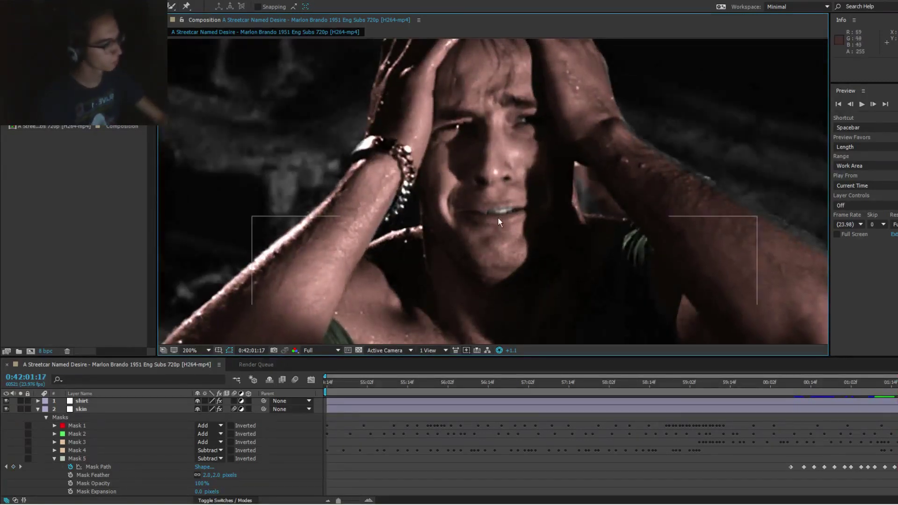
left_click(504, 210)
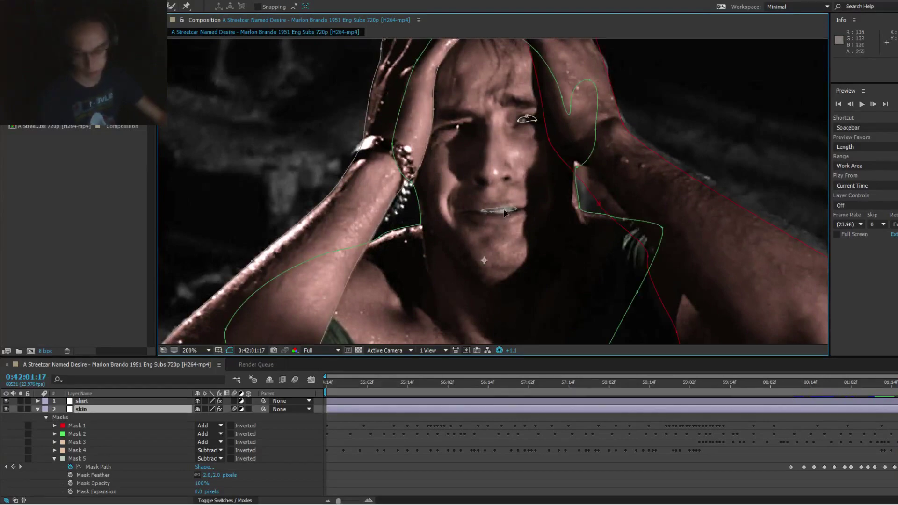
scroll(504, 213, "up", 2)
double_click(518, 225)
left_click_drag(518, 226, 516, 231)
key("ctrl+shift+a")
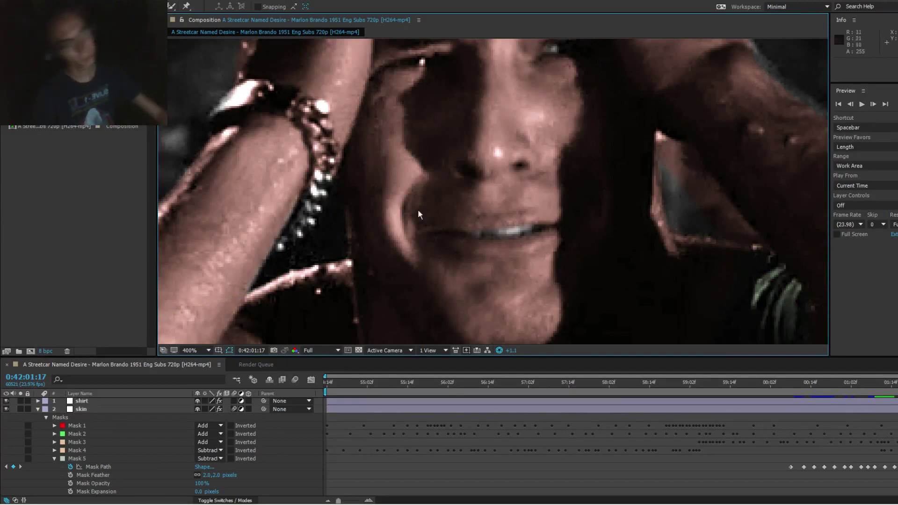
Step: Switch to the SoundCloud page in the browser and play the track "her" from samsa's list
mouse_move(97, 500)
left_click(56, 499)
scroll(301, 281, "down", 3)
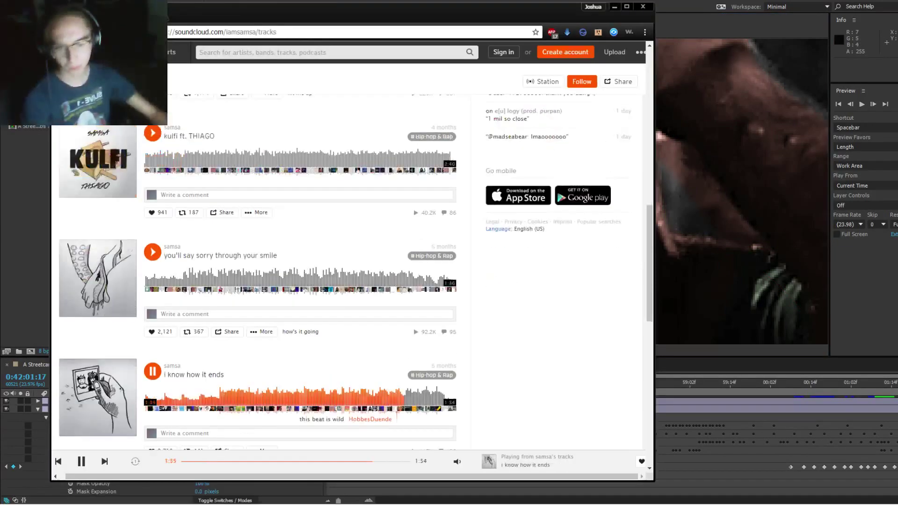
scroll(302, 281, "down", 4)
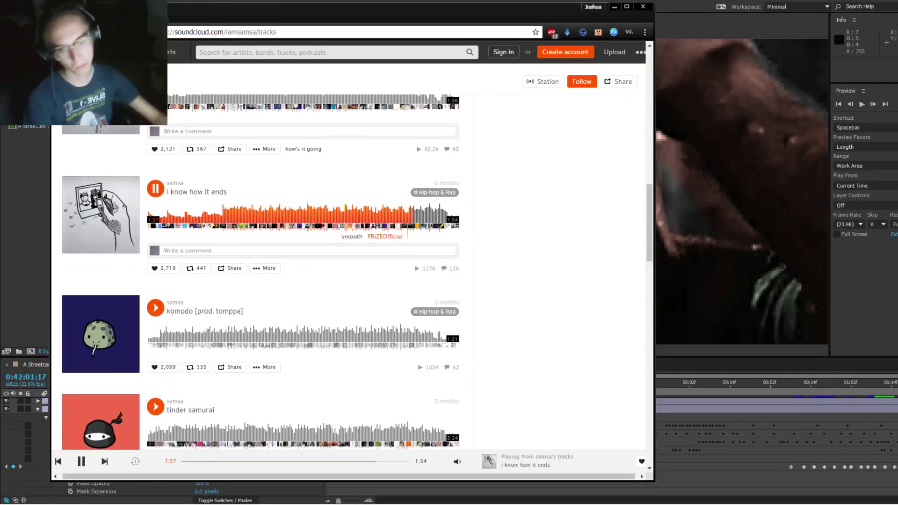
scroll(355, 271, "down", 5)
scroll(356, 271, "down", 1)
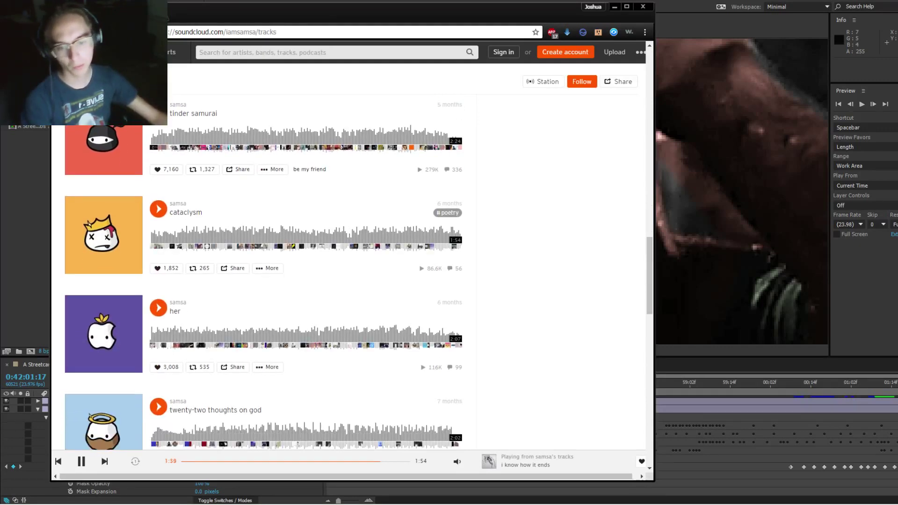
scroll(355, 271, "down", 2)
left_click(159, 247)
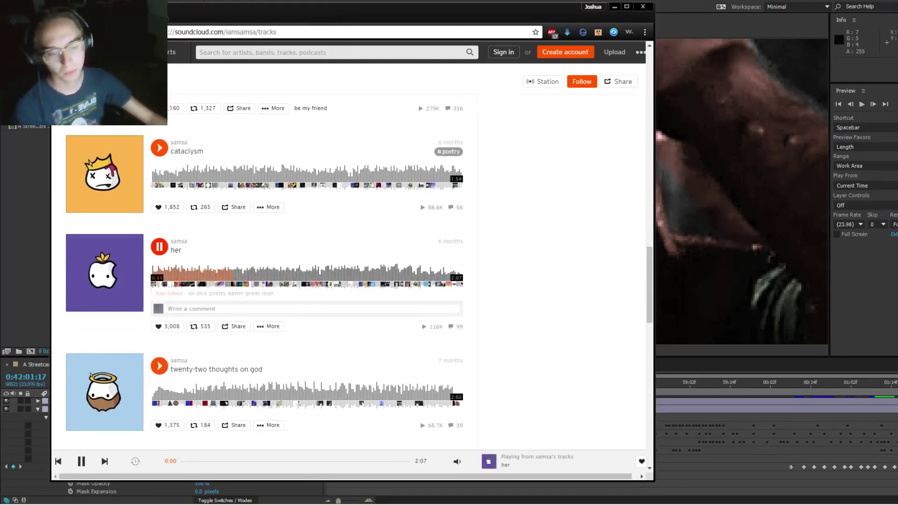
Step: Play the track "to the girl 3 seats over on the f train." and return to After Effects
scroll(356, 271, "down", 3)
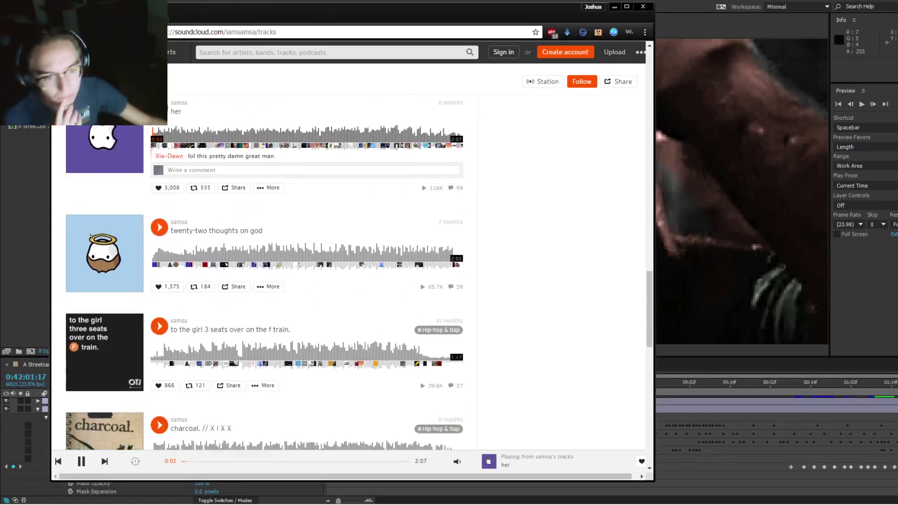
scroll(356, 271, "down", 1)
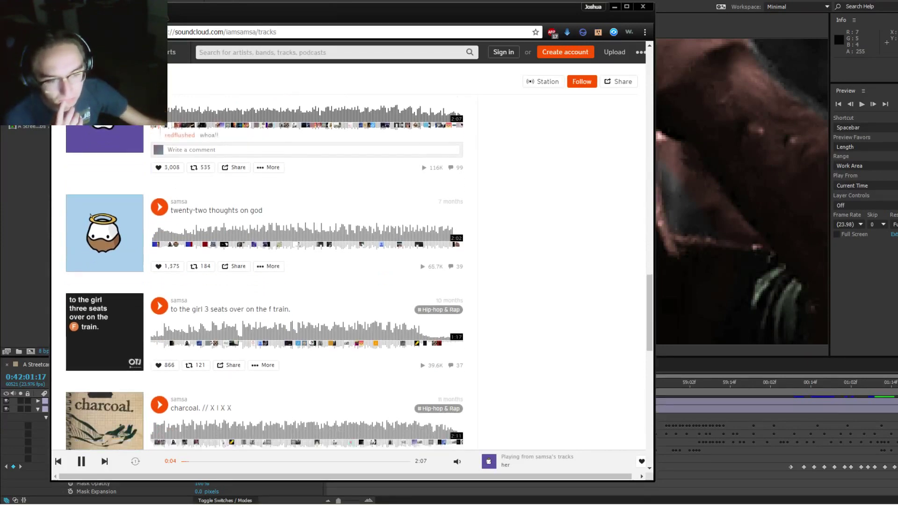
scroll(349, 271, "down", 2)
left_click(159, 153)
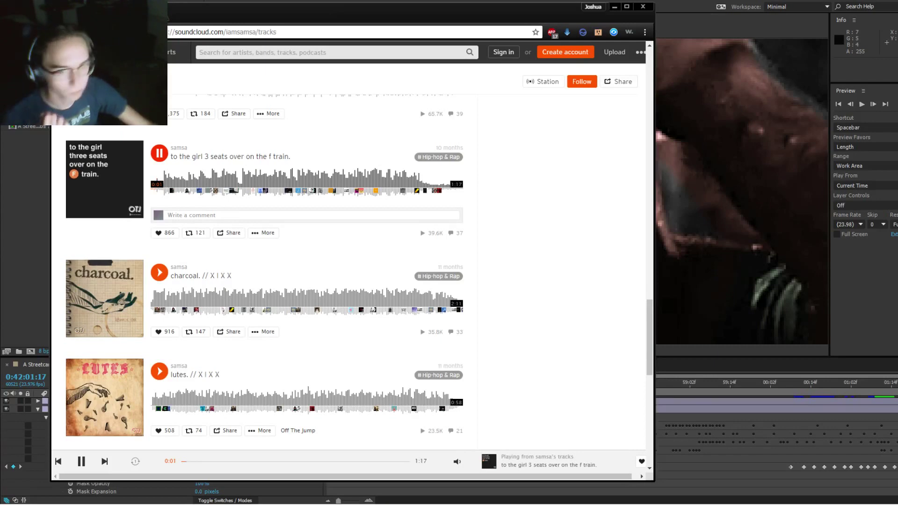
left_click(614, 7)
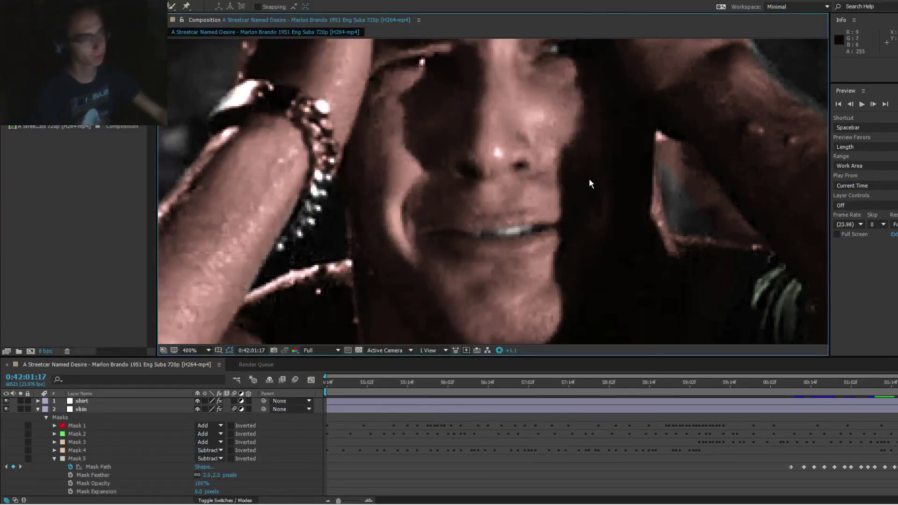
Step: Preview from 0:42:01:14, stop at 0:42:01:21 and shift the whole of Mask 5 down onto the line between the lips
key("Page_Up")
key("Page_Up")
key("Page_Up")
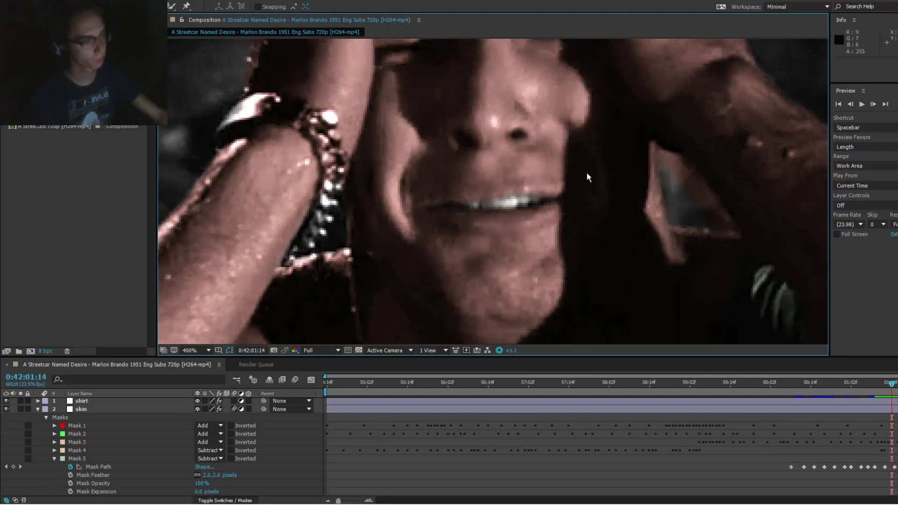
key("space")
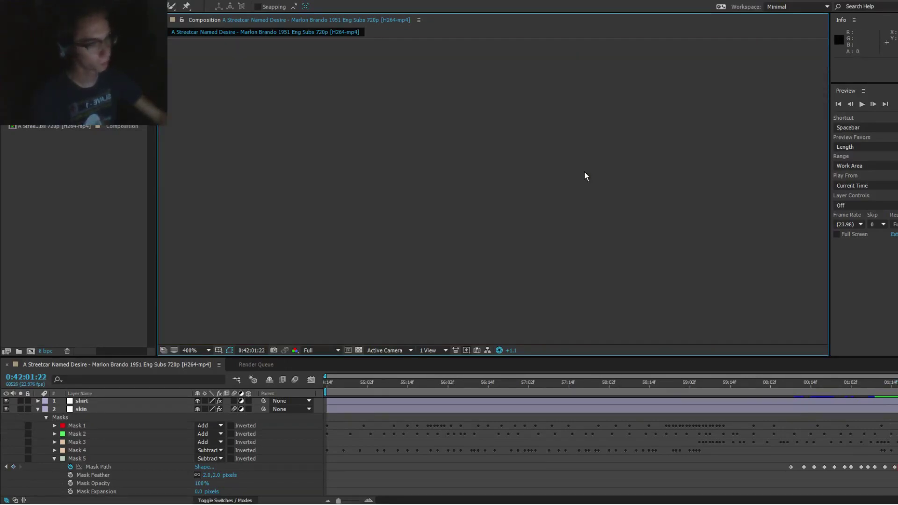
key("Page_Up")
left_click(518, 233)
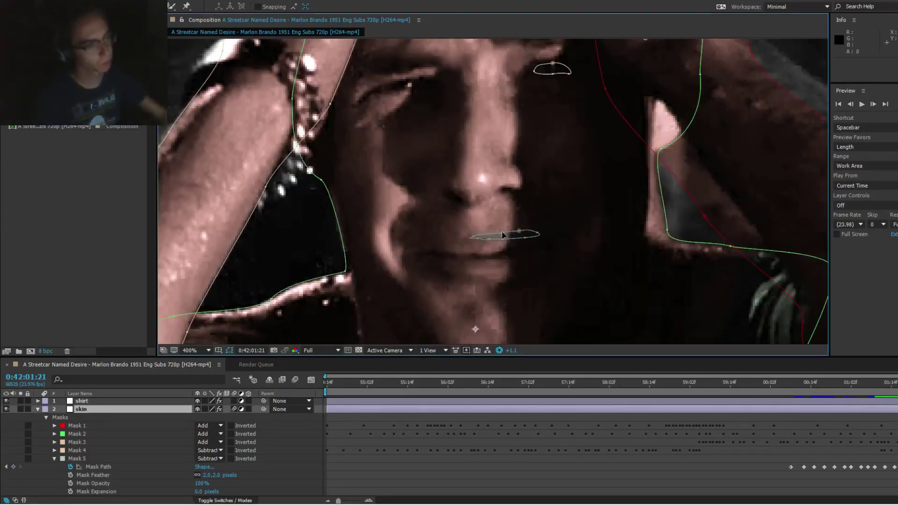
double_click(518, 233)
left_click_drag(517, 233, 516, 259)
key("Return")
Step: Step back to 0:42:01:19, shift the whole of Mask 5 slightly down onto the teeth and deselect it
key("Page_Up")
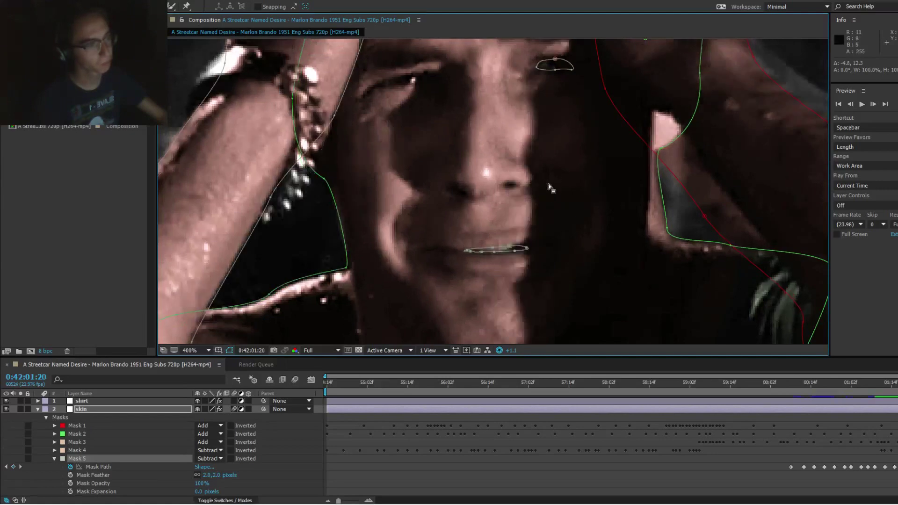
key("Page_Up")
double_click(519, 240)
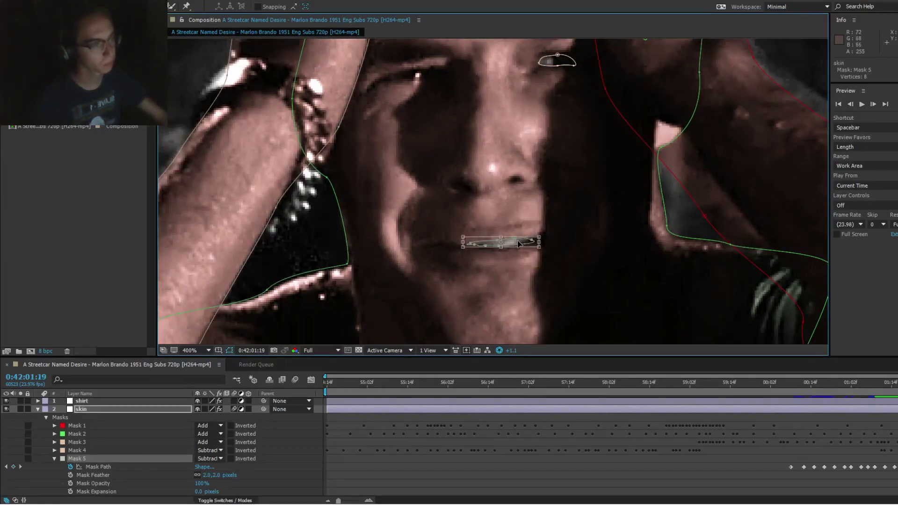
left_click_drag(525, 243, 527, 246)
key("Return")
key("Page_Up")
key("Page_Up")
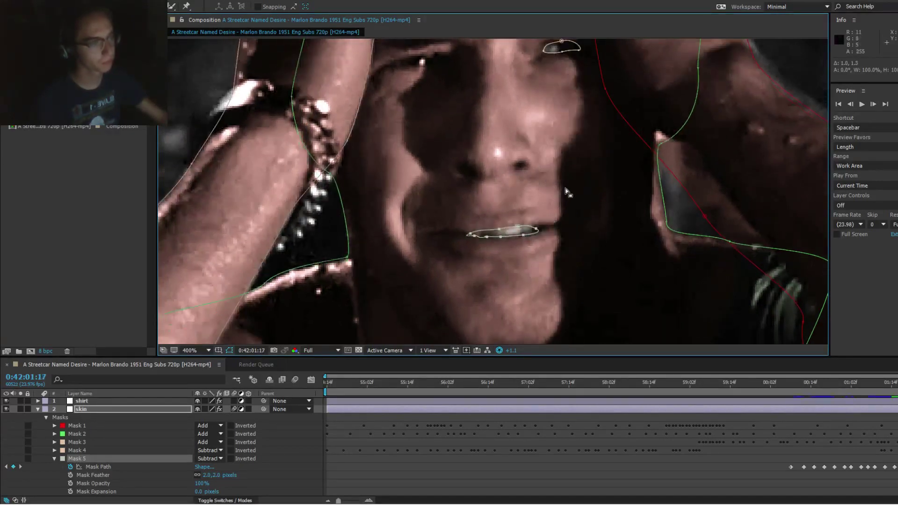
key("F2")
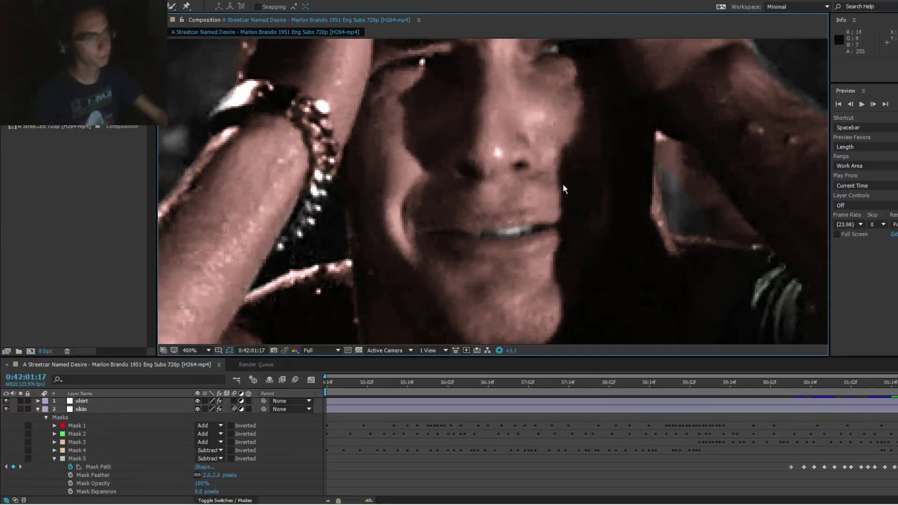
Step: Step through the frames between 0:42:01:17 and 0:42:01:21 to check Mask 5 on the closing mouth
key("Page_Down")
key("Page_Down")
key("Page_Down")
key("Page_Down")
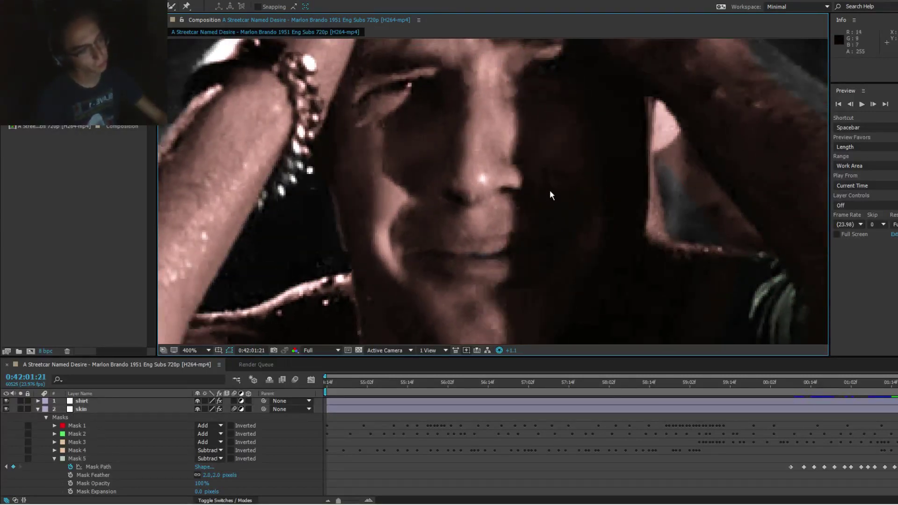
key("Page_Up")
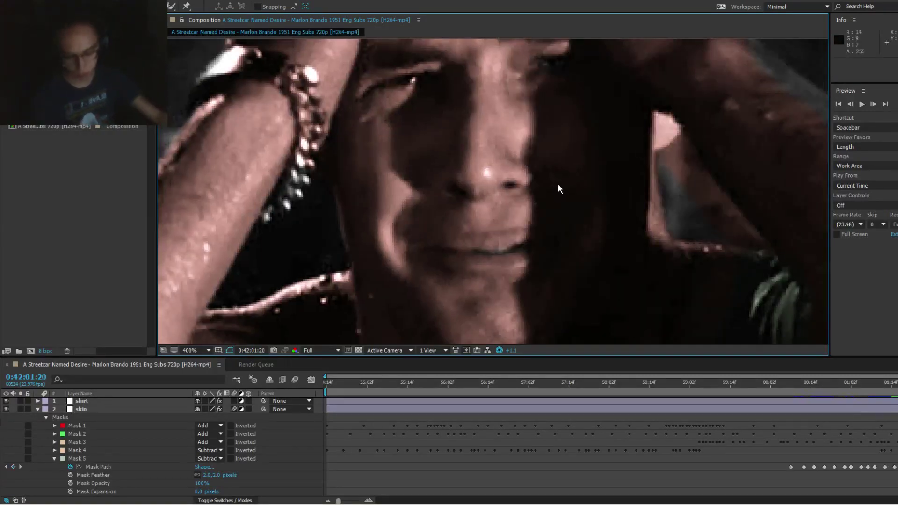
key("slash")
key("Page_Up")
key("Page_Up")
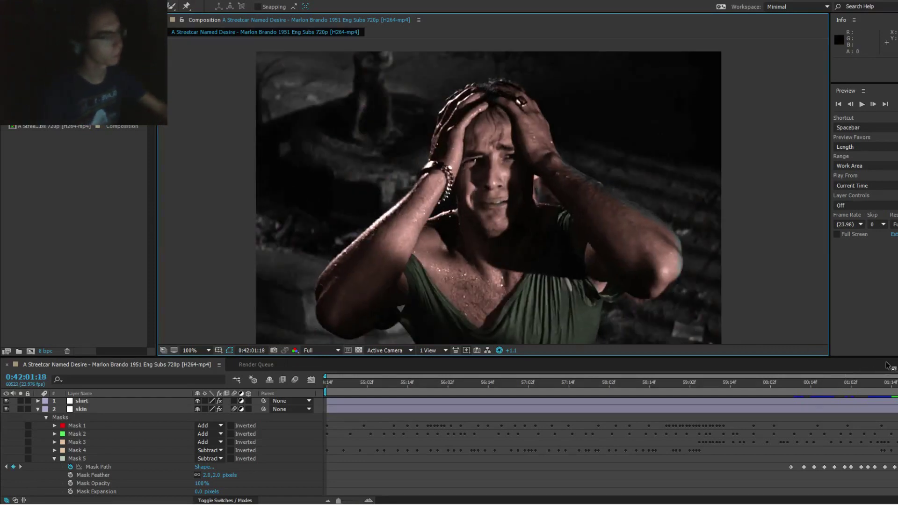
Step: Go to 0:42:01:03, reshape Mask 5's outline points to fit the upper teeth and deselect the mask
left_click_drag(894, 383, 756, 394)
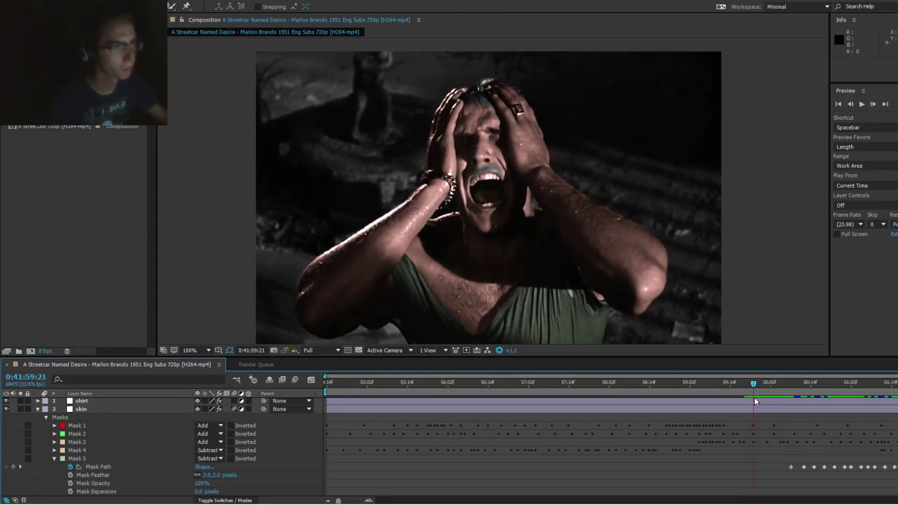
left_click(815, 383)
left_click_drag(824, 383, 855, 394)
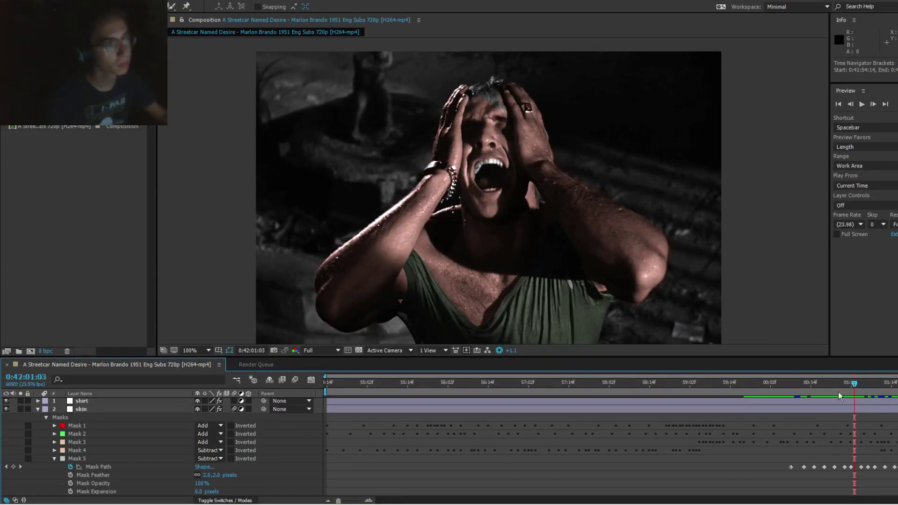
scroll(508, 225, "up", 3)
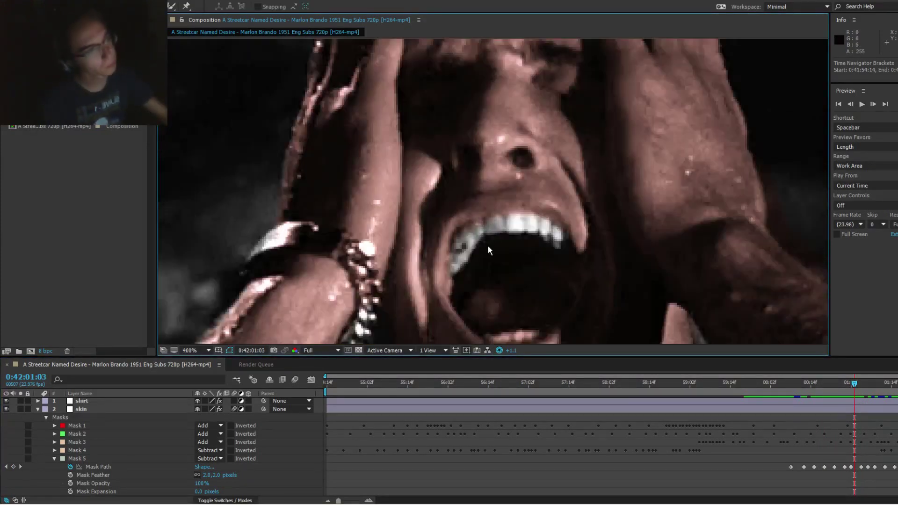
scroll(495, 229, "down", 1)
left_click(495, 229)
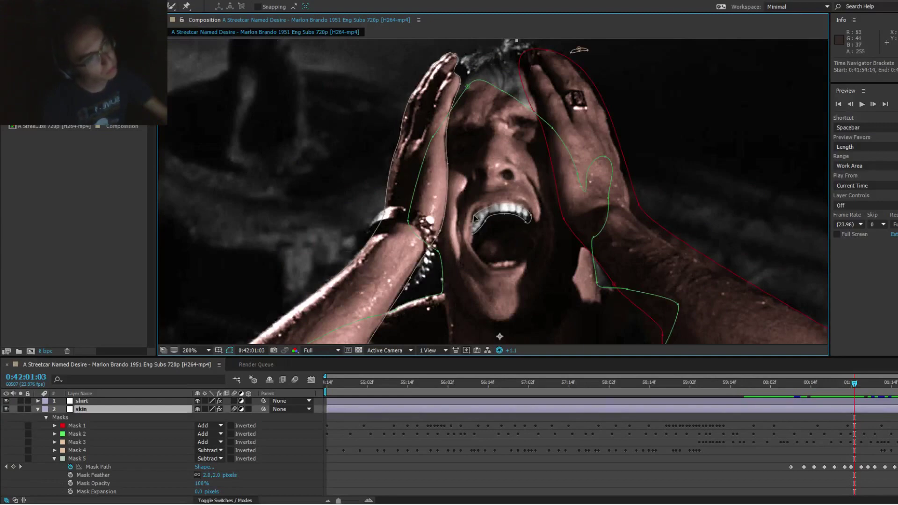
scroll(496, 212, "up", 1)
left_click_drag(455, 242, 498, 214)
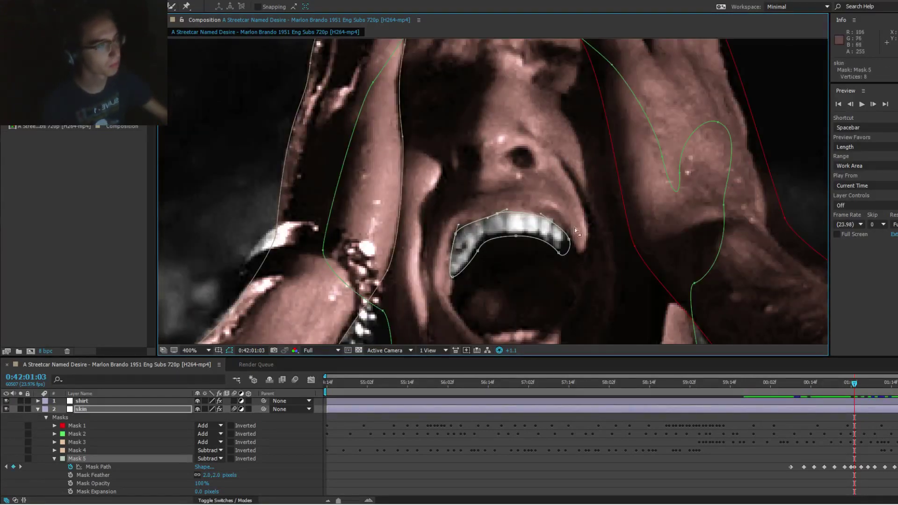
left_click_drag(552, 221, 553, 219)
scroll(671, 243, "down", 1)
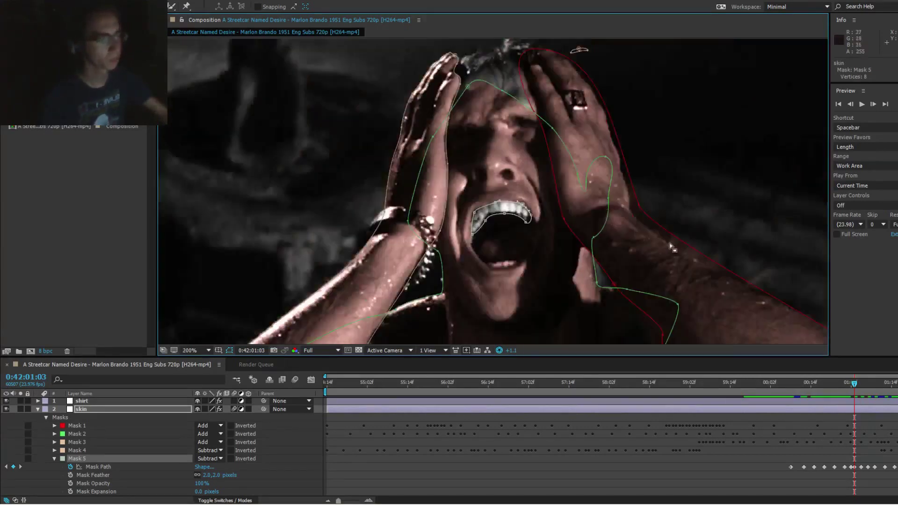
left_click(674, 240)
Step: Check the frames around 0:42:01:03 and copy Mask 5's Mask Path keyframe at 0:42:01:05
key("Page_Up")
key("Page_Up")
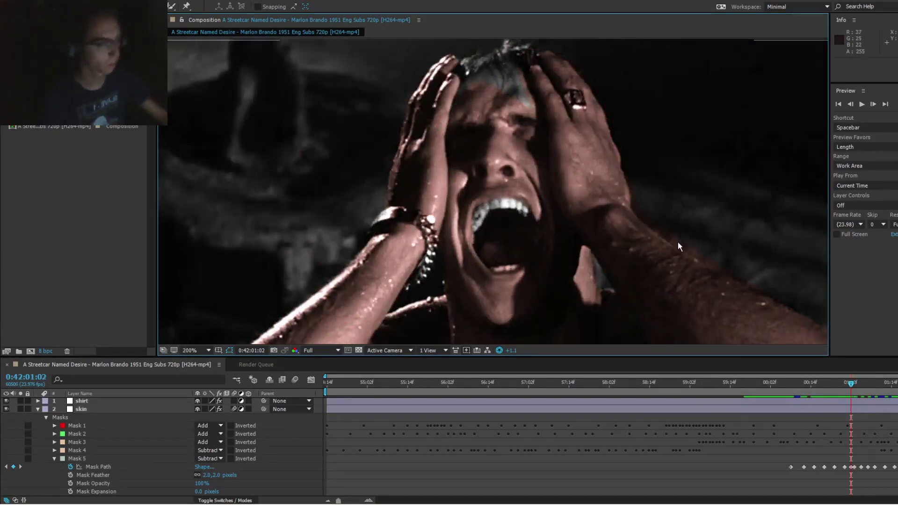
key("Page_Down")
key("Page_Down")
key("Page_Down")
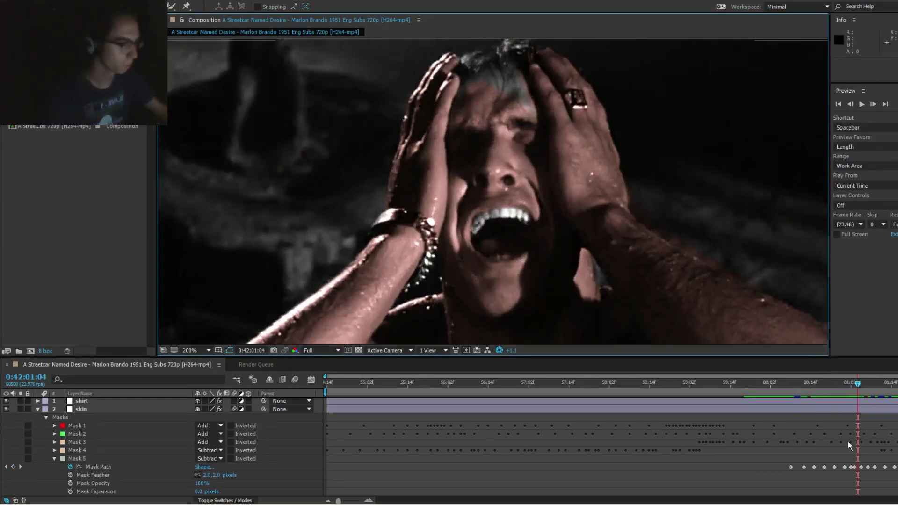
left_click(862, 467)
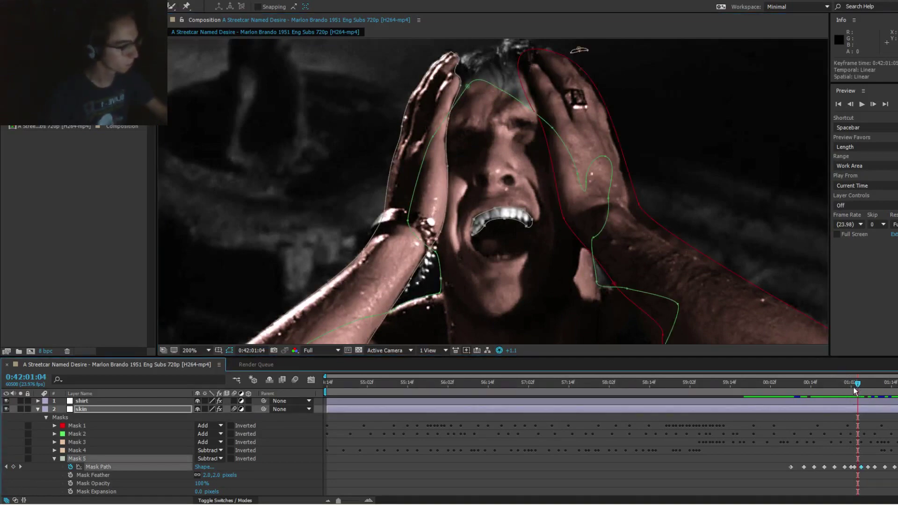
key("Page_Down")
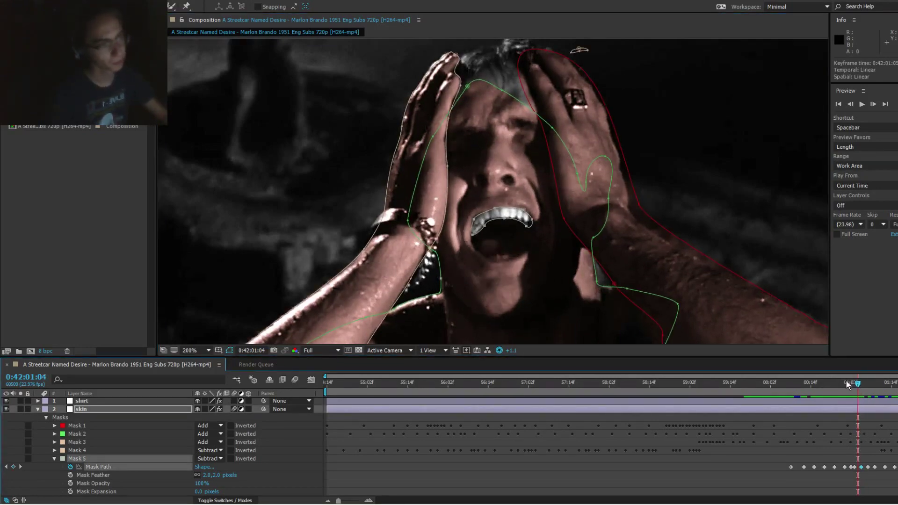
key("Page_Up")
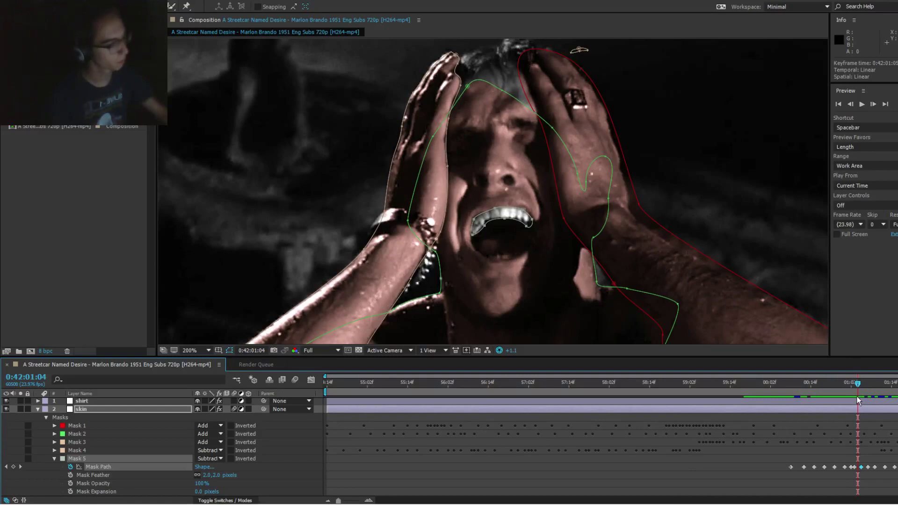
key("Page_Down")
key("ctrl+c")
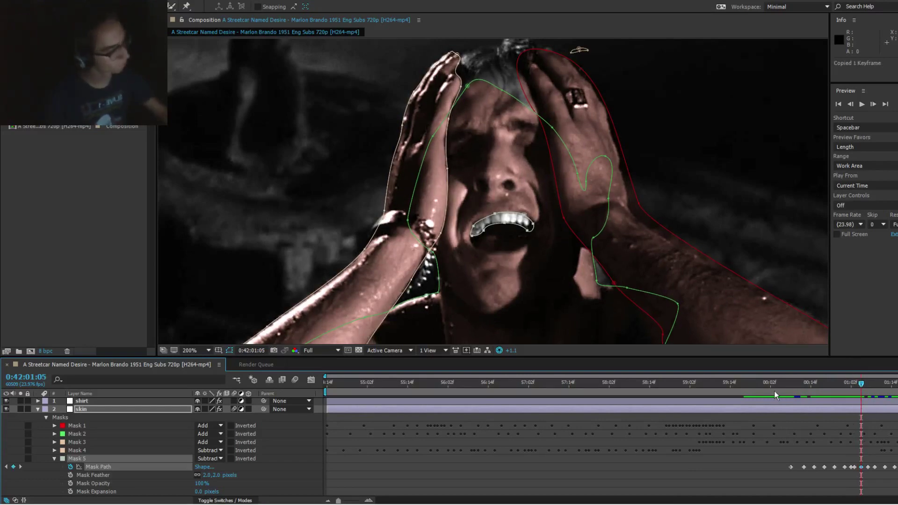
Step: Paste the copied Mask Path keyframe at 0:42:00:00, shift the whole of Mask 5 onto the upper teeth and deselect it
left_click(765, 383)
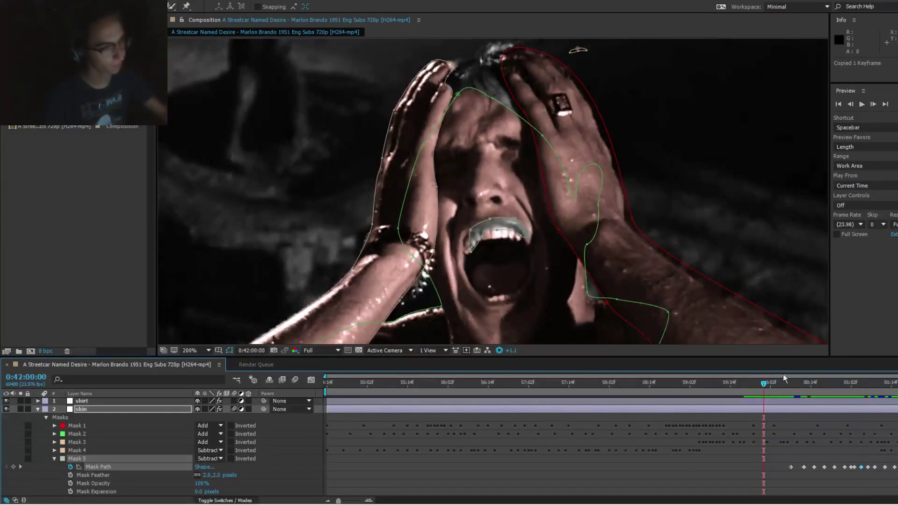
key("ctrl+v")
double_click(524, 215)
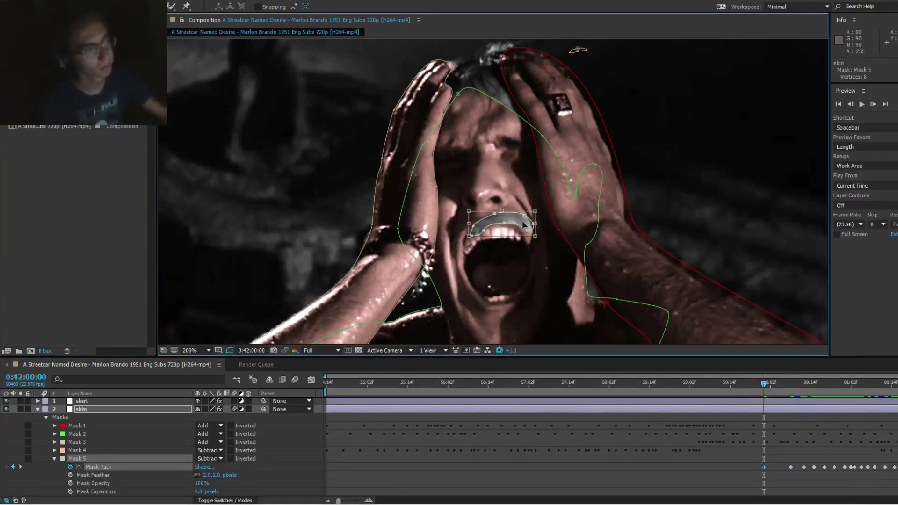
mouse_move(523, 222)
left_mouse_down()
mouse_move(514, 236)
mouse_move(547, 239)
mouse_move(509, 241)
mouse_move(526, 212)
left_mouse_up()
key("F2")
Step: Reshape Mask 5 at 0:42:00:00 by adjusting its corner and edge points around both ends of the upper teeth
scroll(532, 213, "up", 1)
left_click(509, 249)
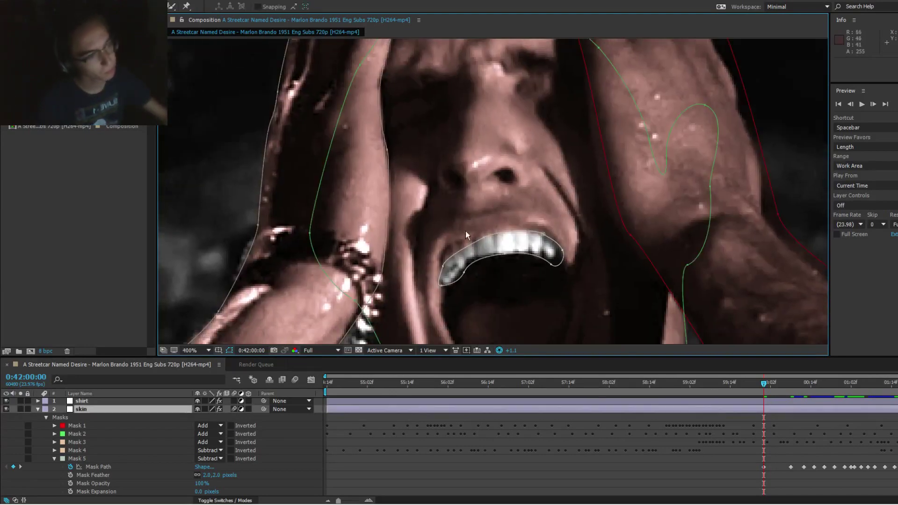
left_click(447, 267)
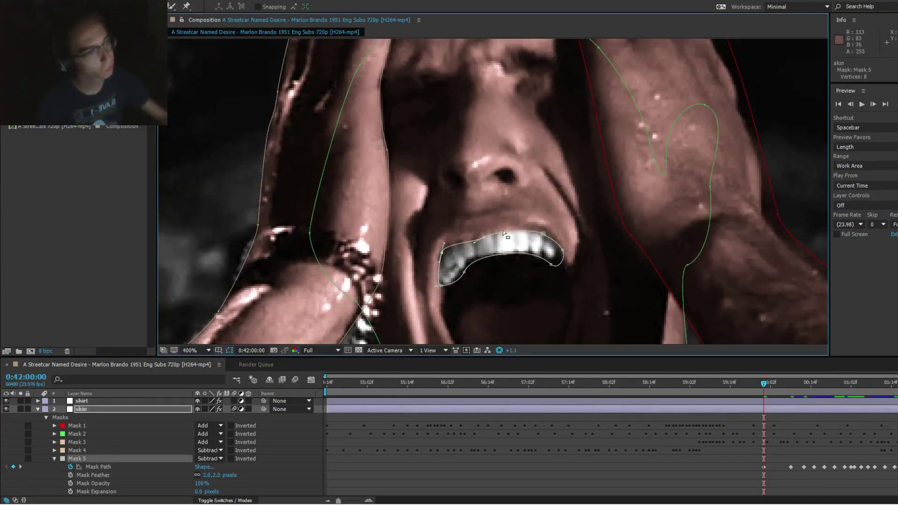
left_click_drag(545, 235, 545, 263)
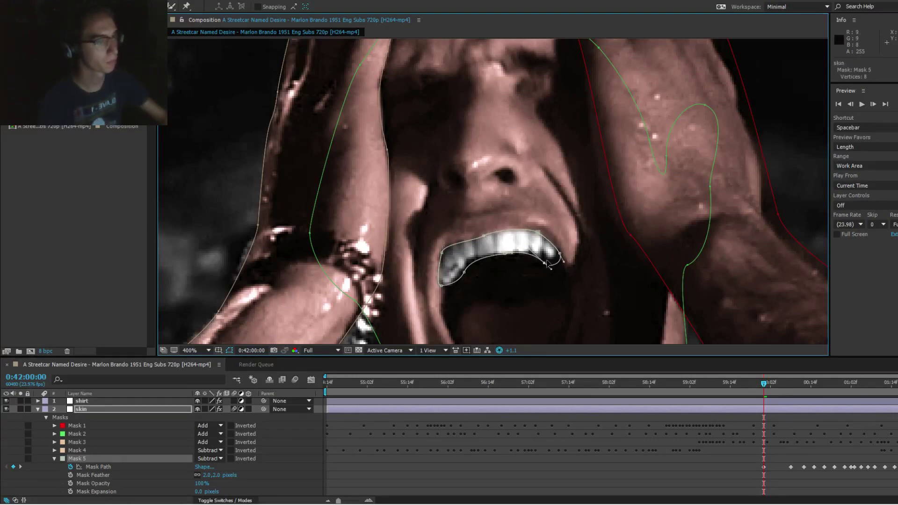
left_click(544, 234)
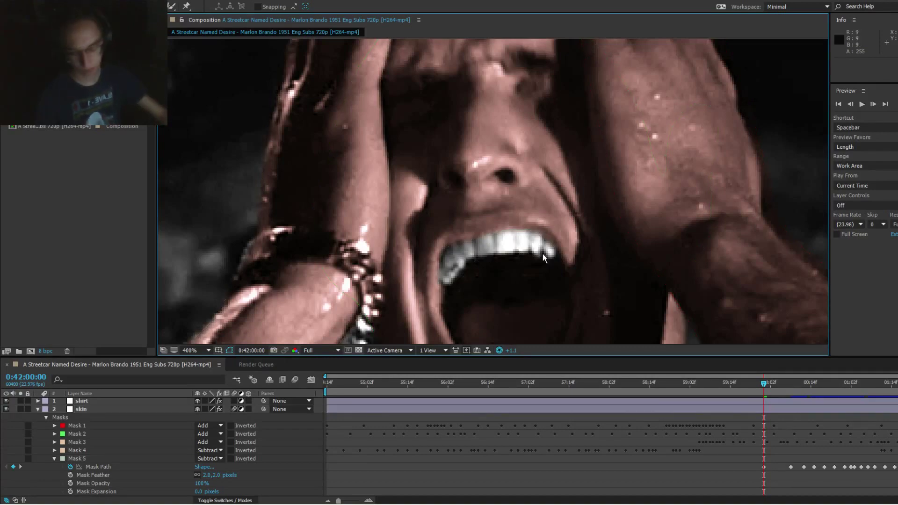
key("comma")
key("period")
Step: Fine-tune Mask 5's upper edge and left corner at 0:42:00:00 to follow the gum line, then deselect it
left_click(484, 244)
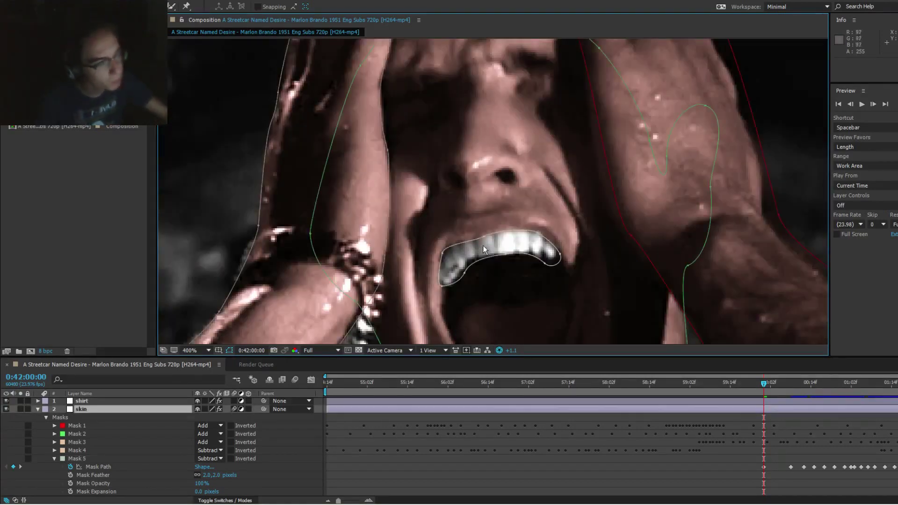
left_click(483, 234)
left_click(489, 226)
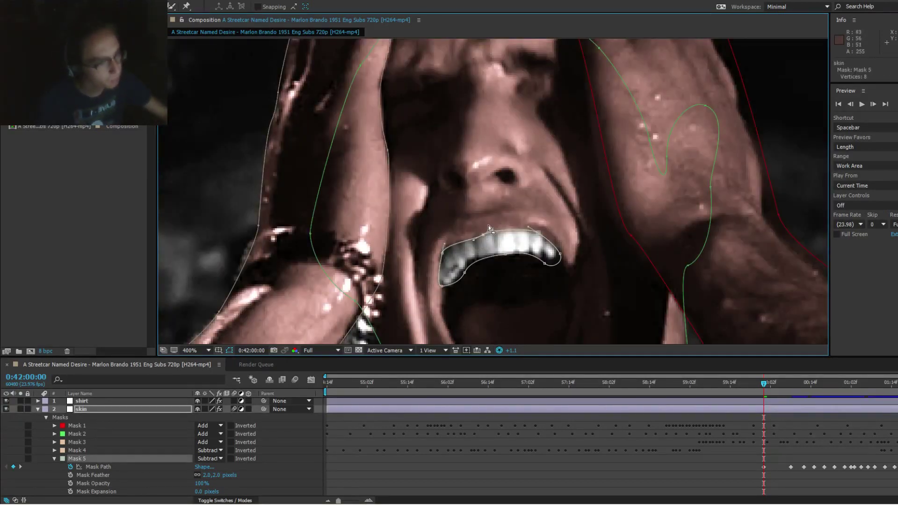
left_click(494, 191)
key("comma")
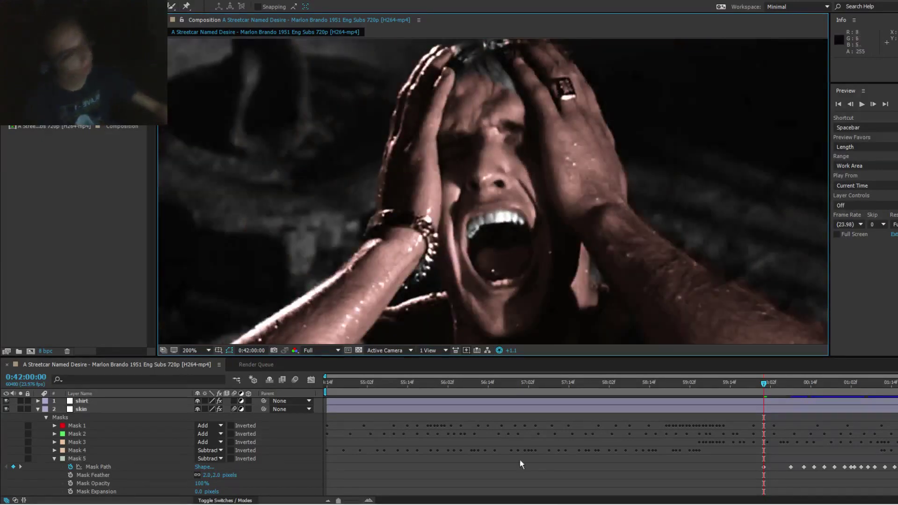
scroll(480, 226, "up", 2)
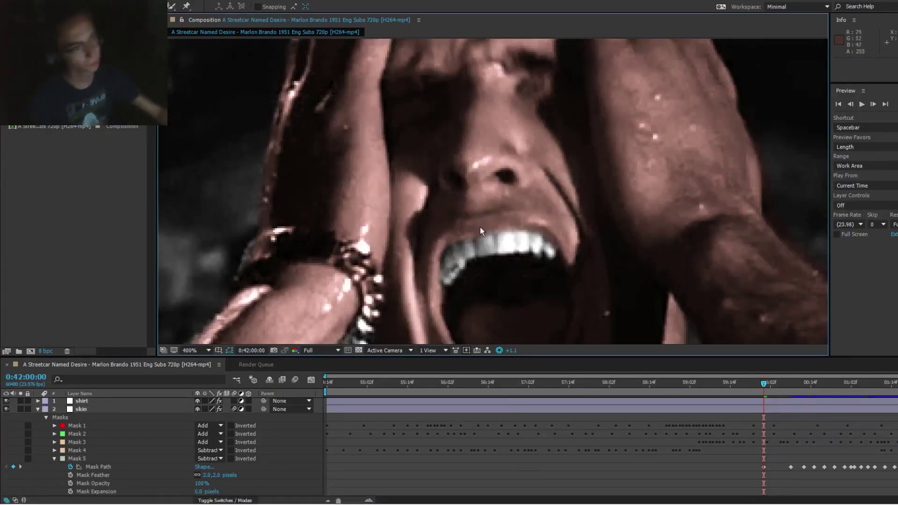
left_click(458, 252)
left_click(442, 255)
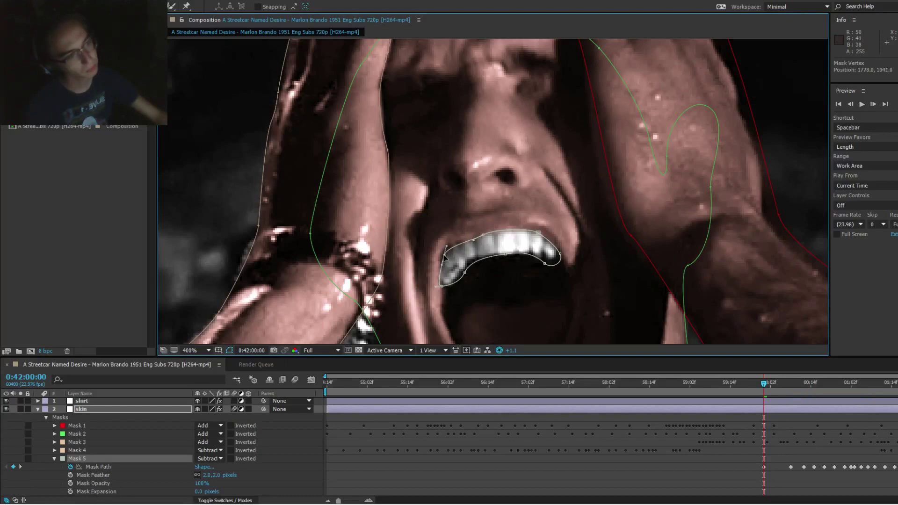
key("F2")
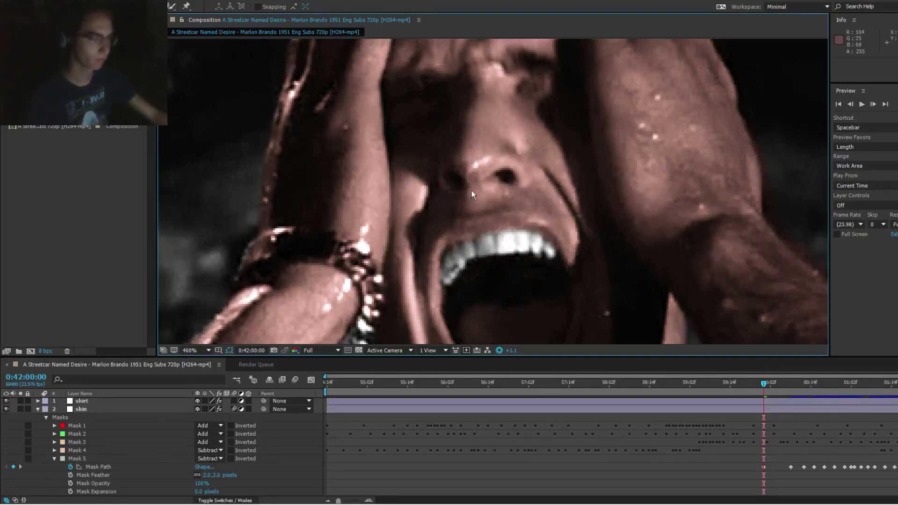
scroll(473, 189, "down", 2)
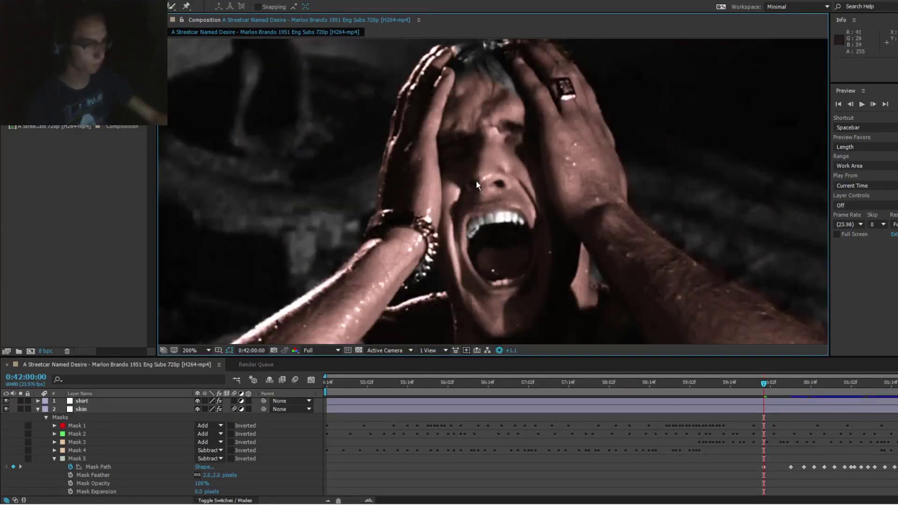
Step: Go to 0:42:00:04, tighten Mask 5's lower edge and both ends around the upper teeth and deselect the mask
left_click_drag(765, 383, 787, 392)
left_click(782, 383)
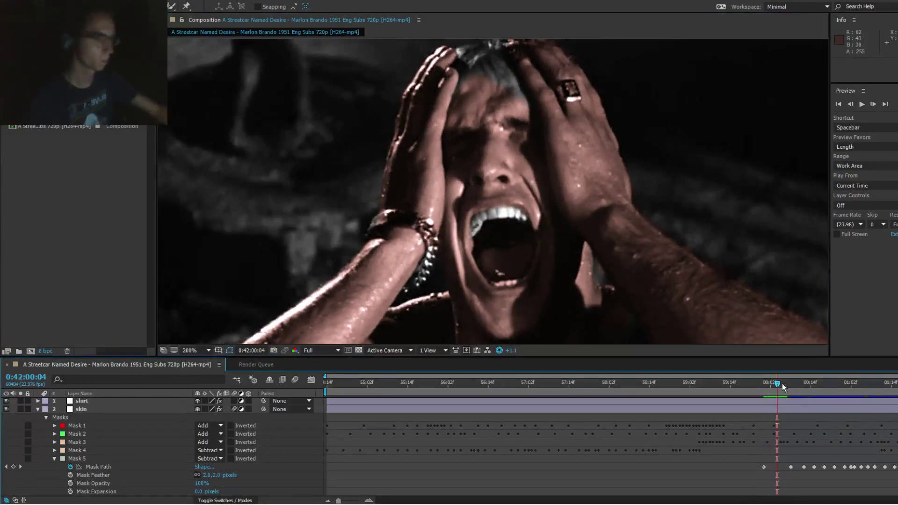
key("Page_Up")
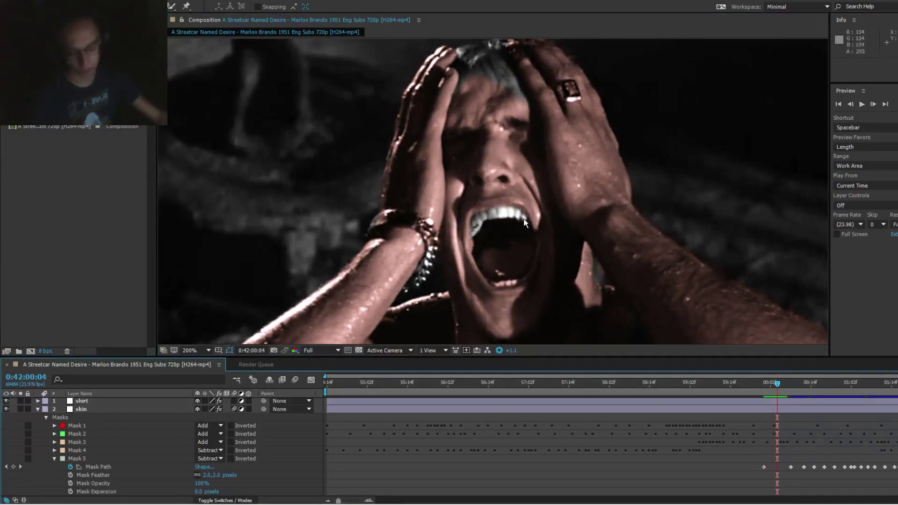
scroll(519, 217, "up", 2)
left_click(529, 218)
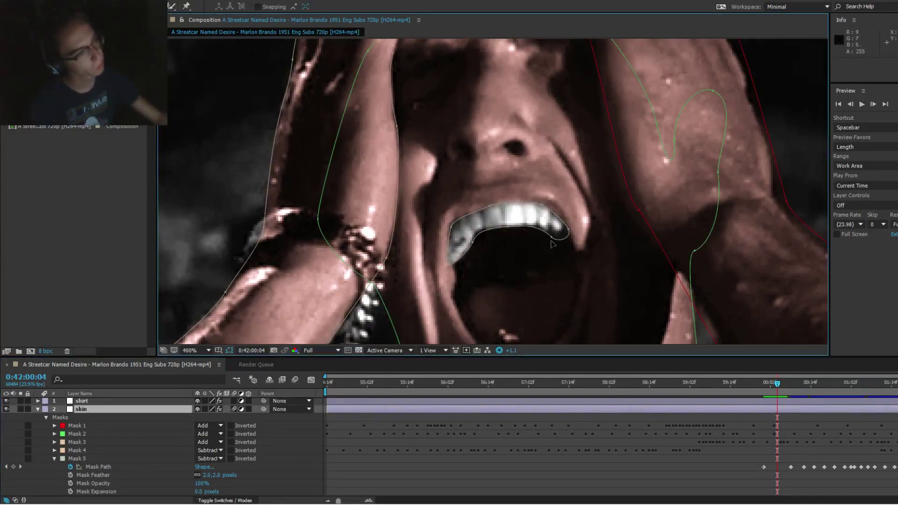
left_click_drag(552, 238, 536, 224)
left_click(509, 226)
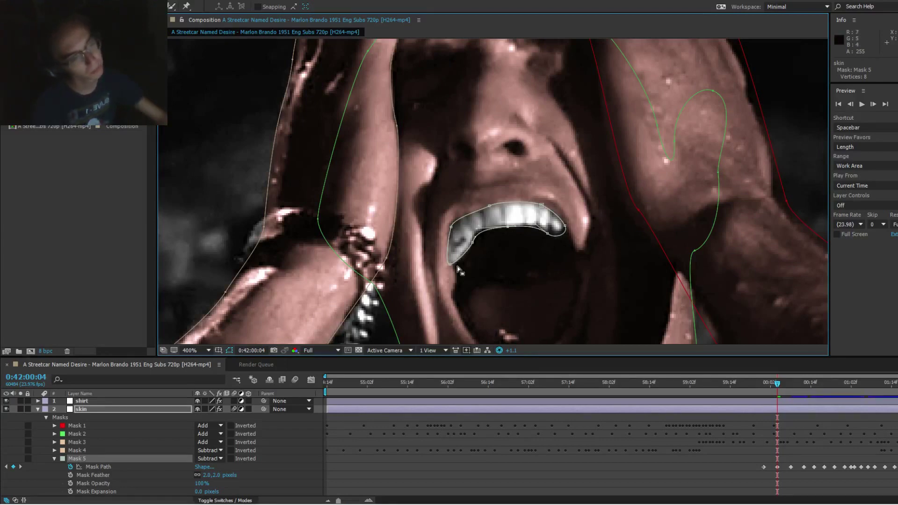
left_click_drag(452, 264, 455, 260)
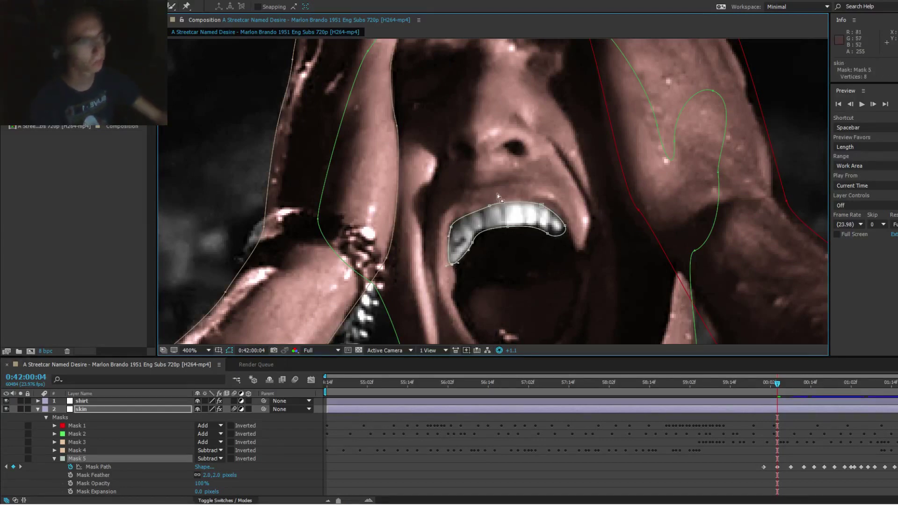
left_click(528, 189)
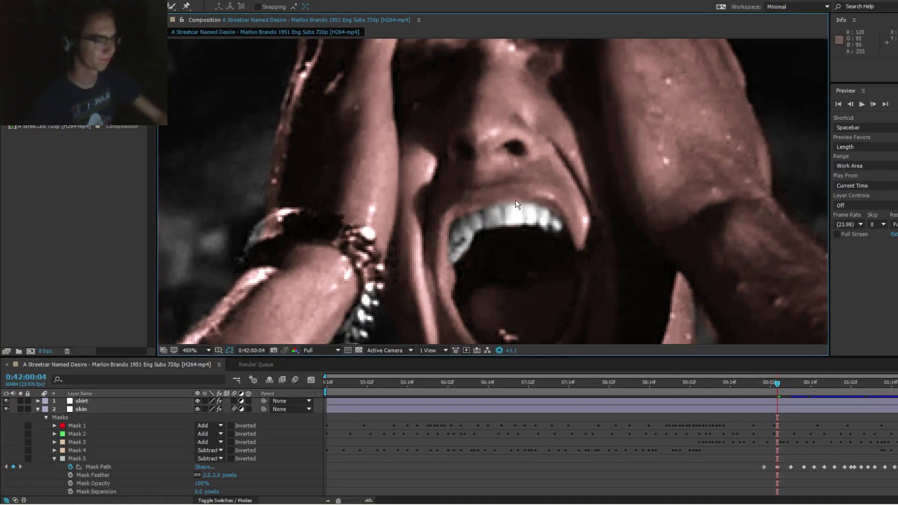
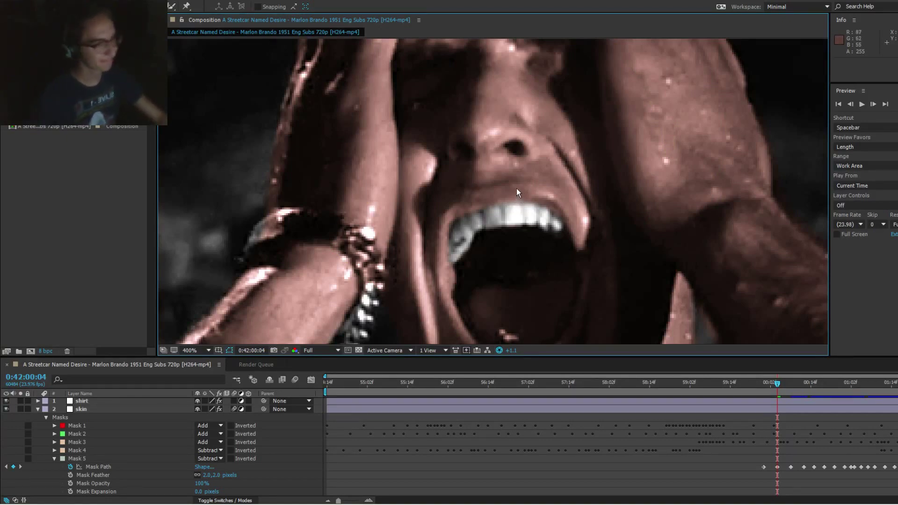
Step: Step and scrub through the frames between 0:41:59:16 and 0:42:01:03 to check how Mask 5 follows the upper teeth
key("Page_Down")
key("Page_Down")
key("Page_Down")
key("Page_Down")
key("Page_Down")
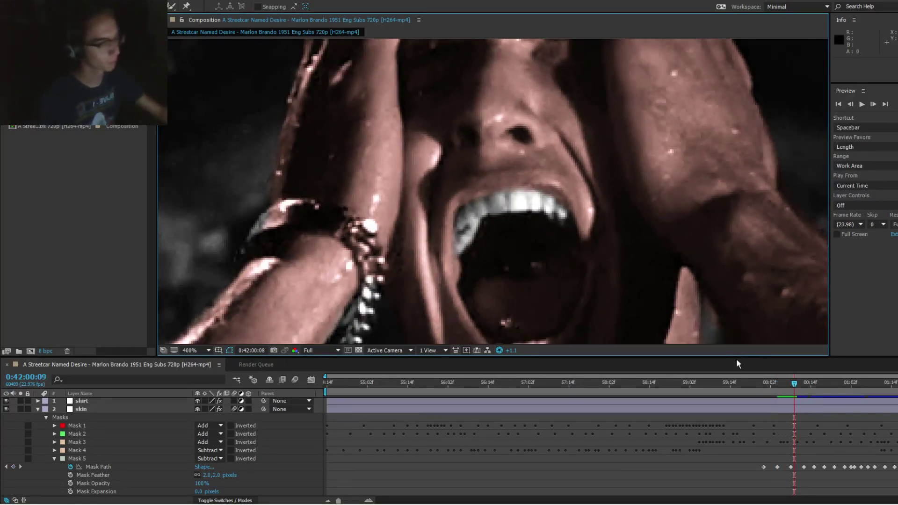
key("Page_Up")
key("Page_Up")
mouse_move(758, 382)
left_mouse_down()
mouse_move(764, 388)
mouse_move(741, 382)
left_mouse_up()
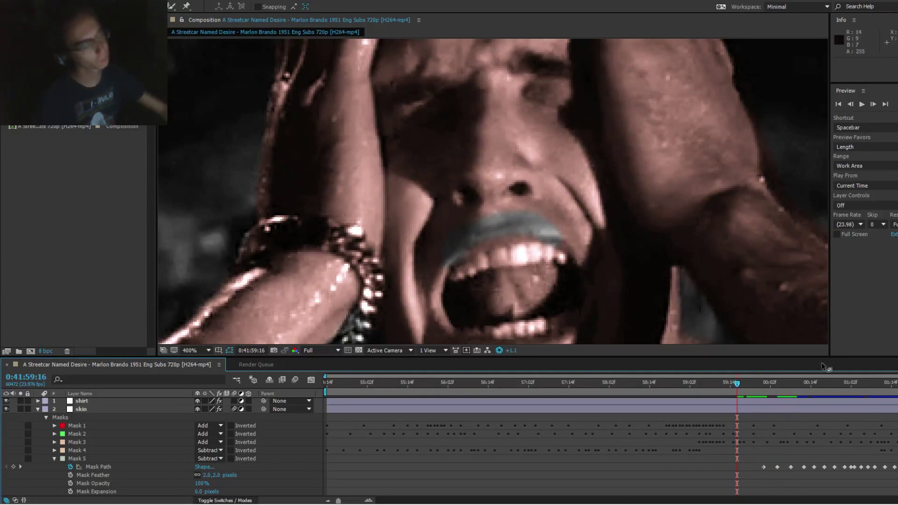
left_click(868, 385)
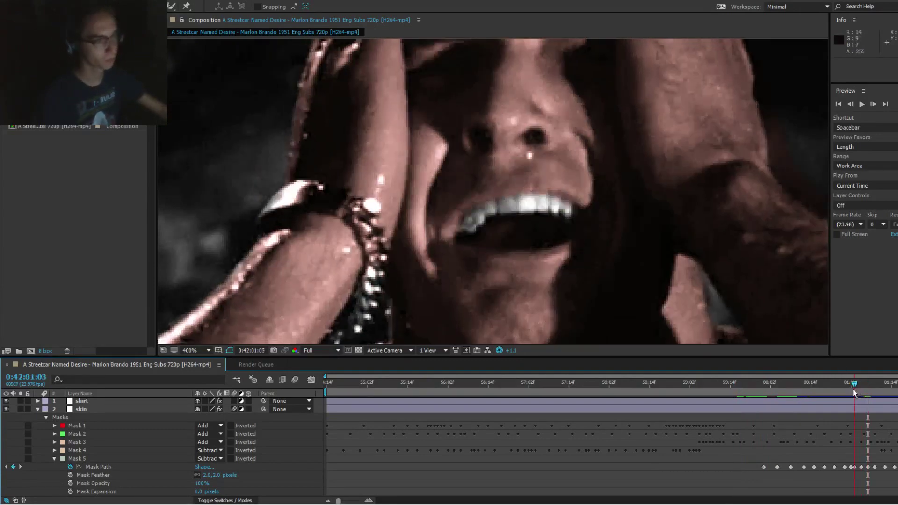
Step: Copy Mask 5's path keyframe from 0:42:01:07 and paste it at 0:41:59:13
left_click_drag(867, 394, 863, 397)
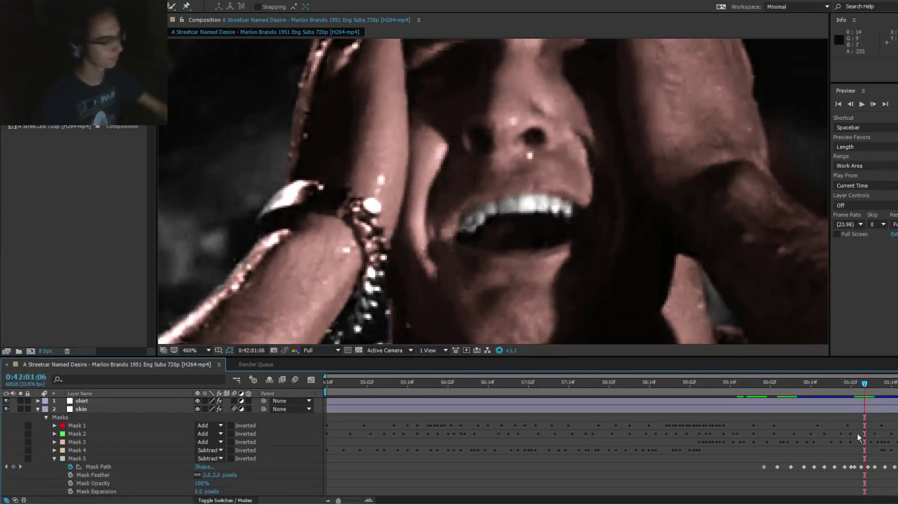
left_click(869, 466)
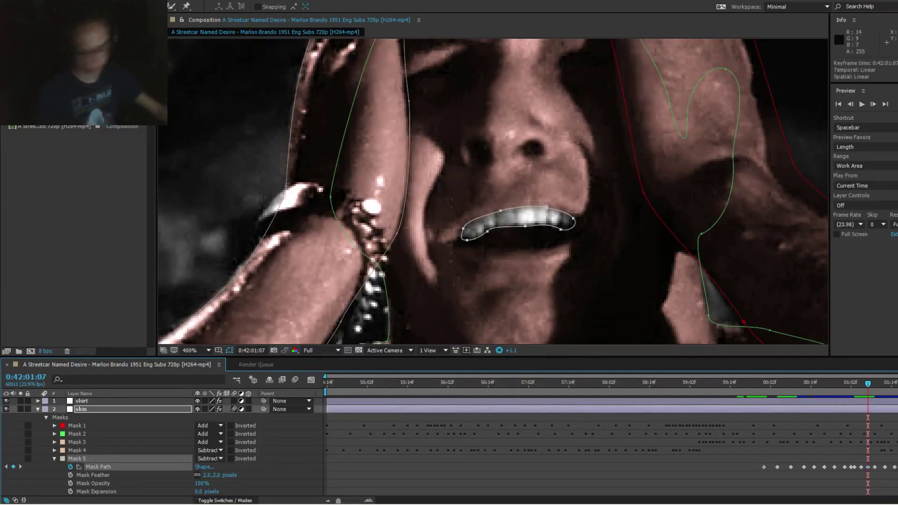
key("ctrl+c")
left_click(727, 384)
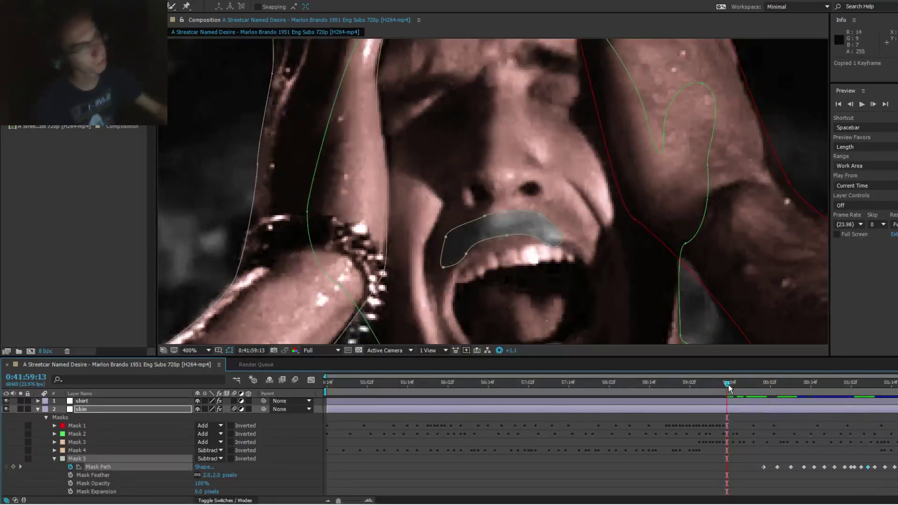
key("ctrl+v")
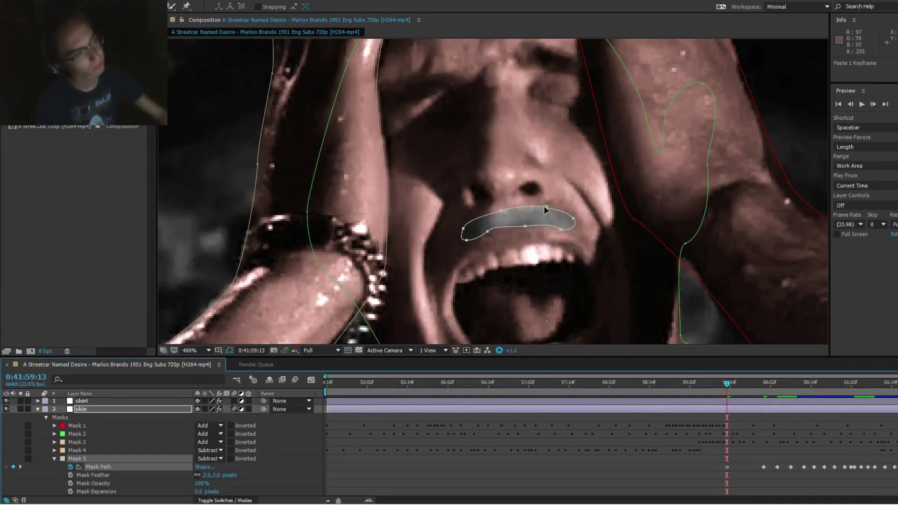
Step: Move the pasted Mask 5 down onto the upper teeth at 0:41:59:13 and widen it to about 111%
double_click(544, 210)
left_click_drag(544, 210, 590, 246)
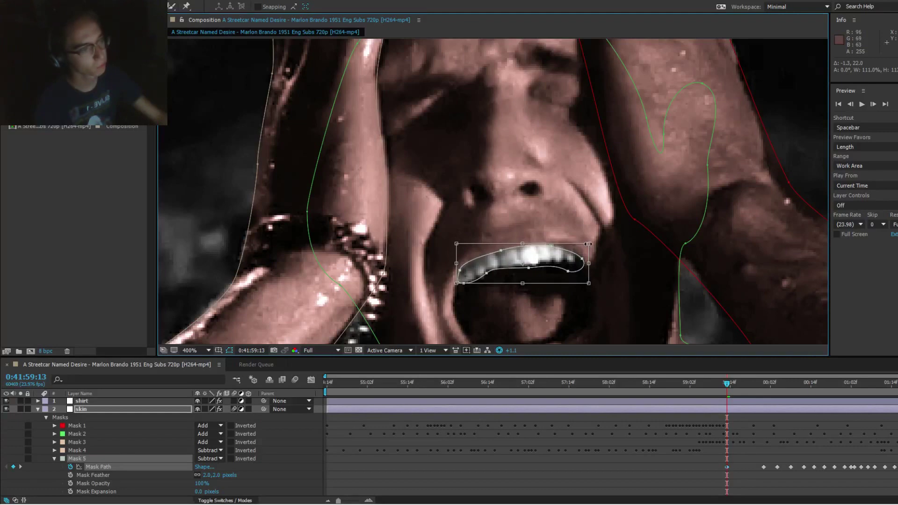
key("Return")
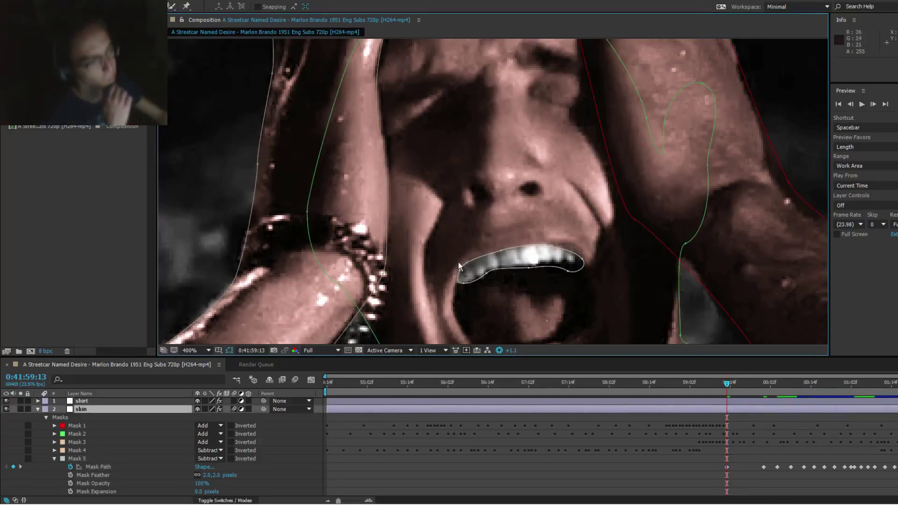
Step: Reshape Mask 5's upper edge and the lower points at its right end around the teeth at 0:41:59:13, then deselect it
left_click_drag(460, 270, 503, 250)
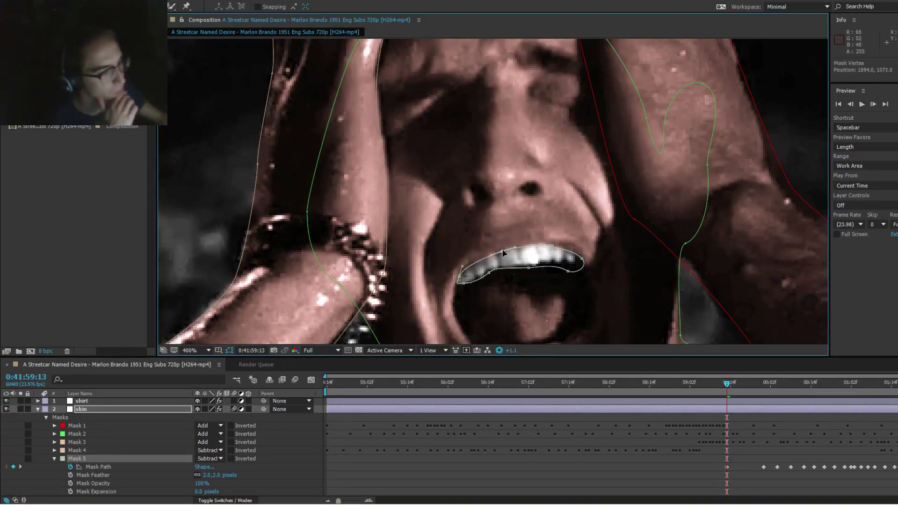
left_click(553, 246)
left_click_drag(582, 258, 570, 267)
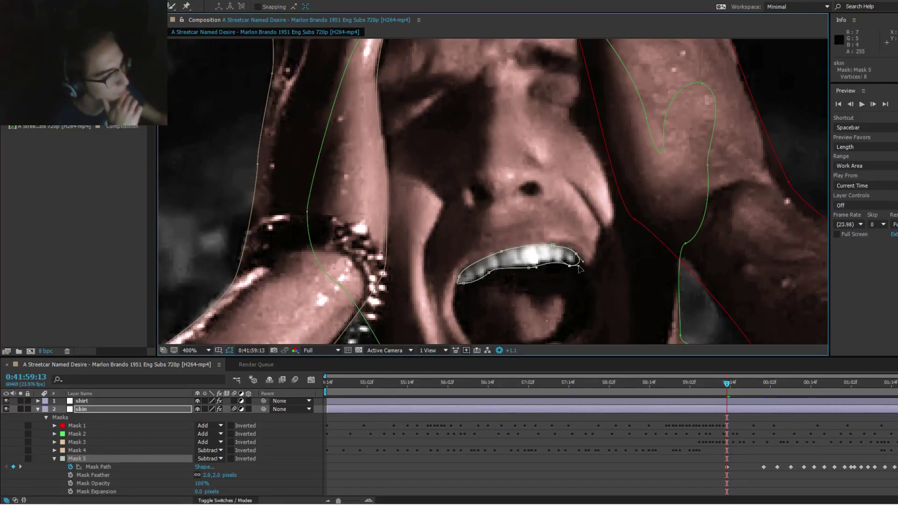
left_click_drag(571, 267, 565, 265)
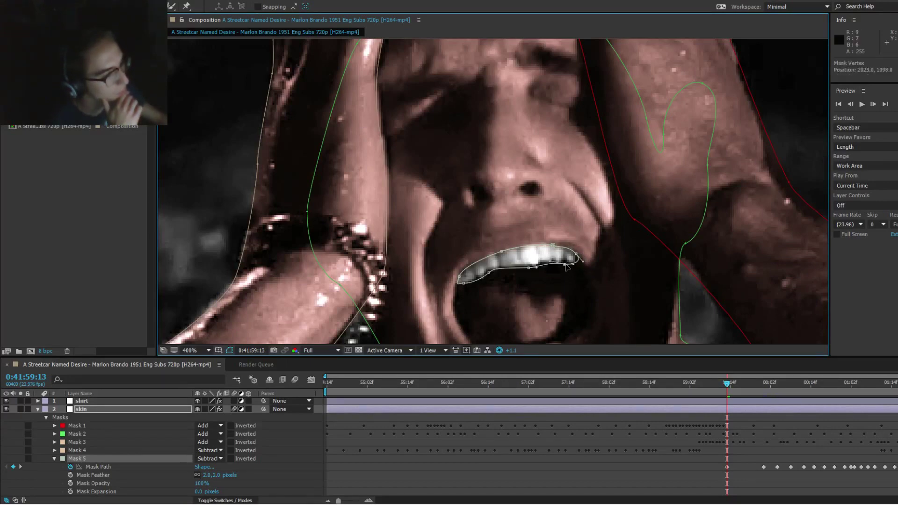
key("F2")
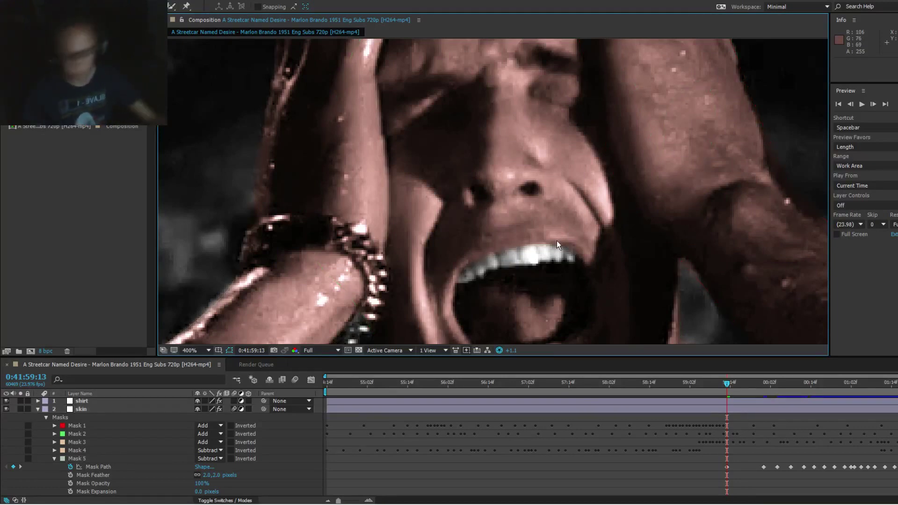
Step: Fine-tune the left half of Mask 5's upper edge along the gum line at 0:41:59:13 and deselect the mask
left_click(492, 263)
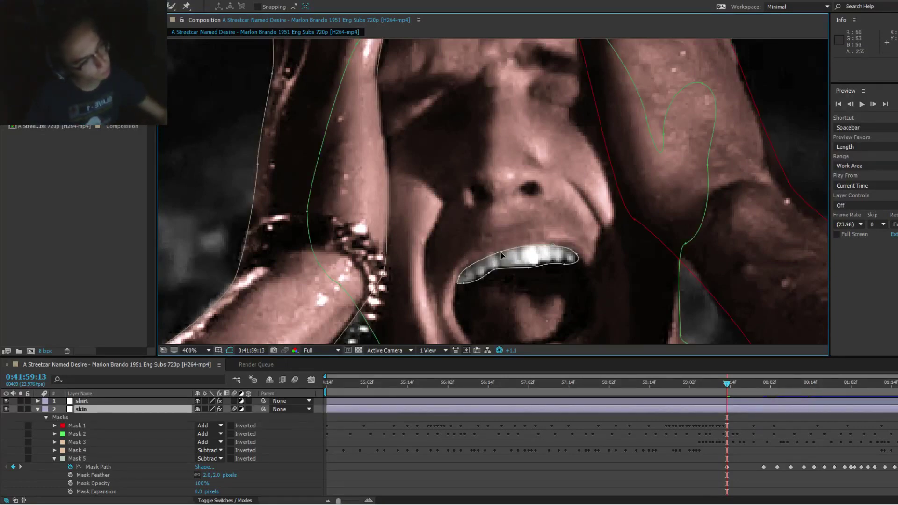
left_click(496, 249)
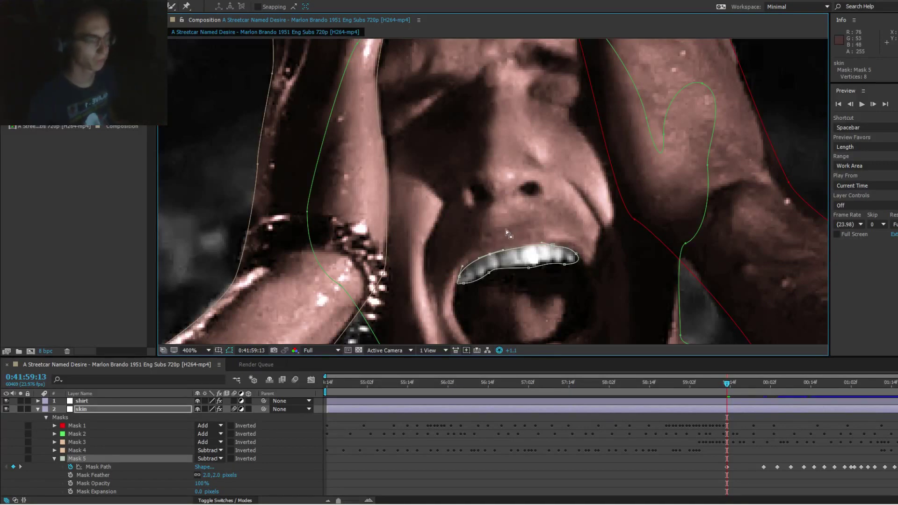
key("F2")
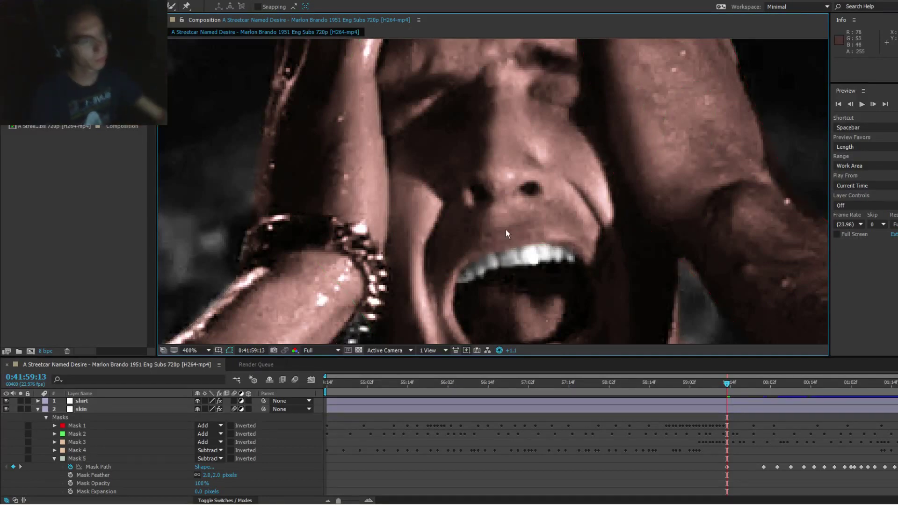
left_click(499, 265)
left_click(475, 266)
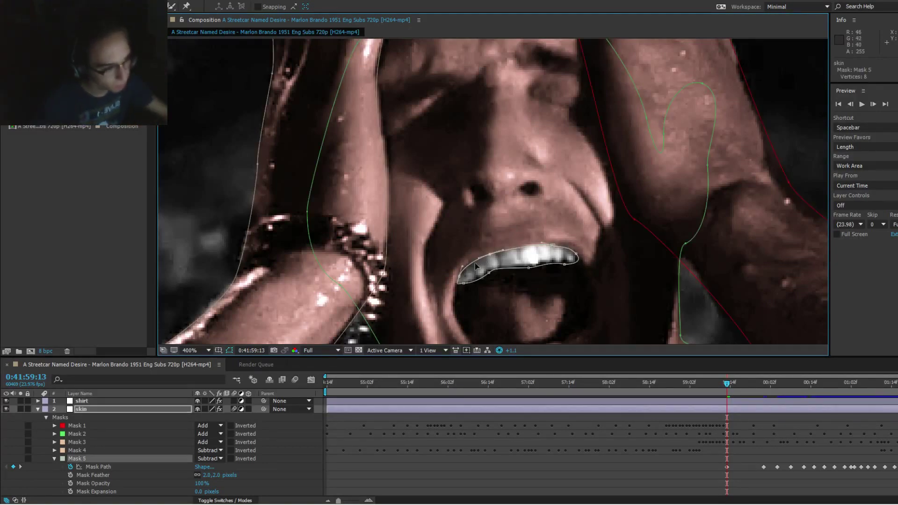
left_click(529, 192)
Step: Go to 0:41:59:19, move Mask 5 onto the upper teeth and rotate it about 3° to match their tilt
key("Page_Down")
key("Page_Down")
key("Page_Down")
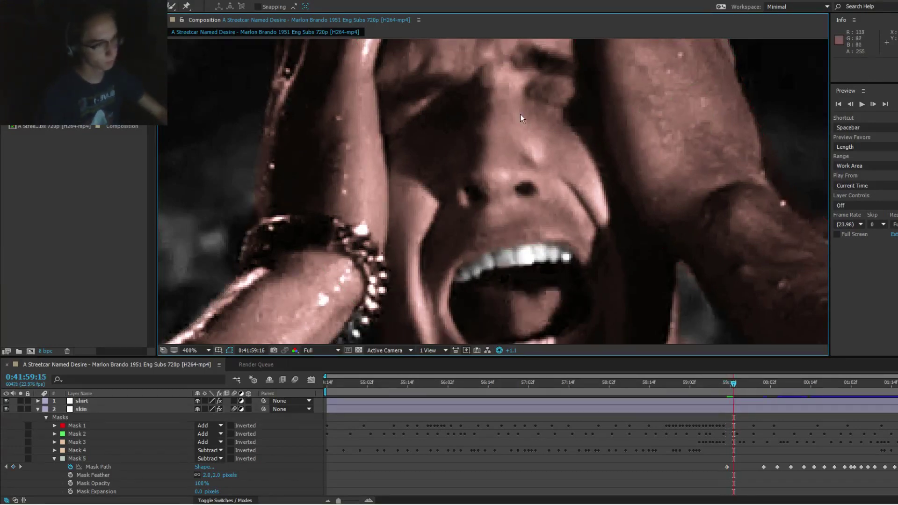
key("Page_Down")
key("Page_Down")
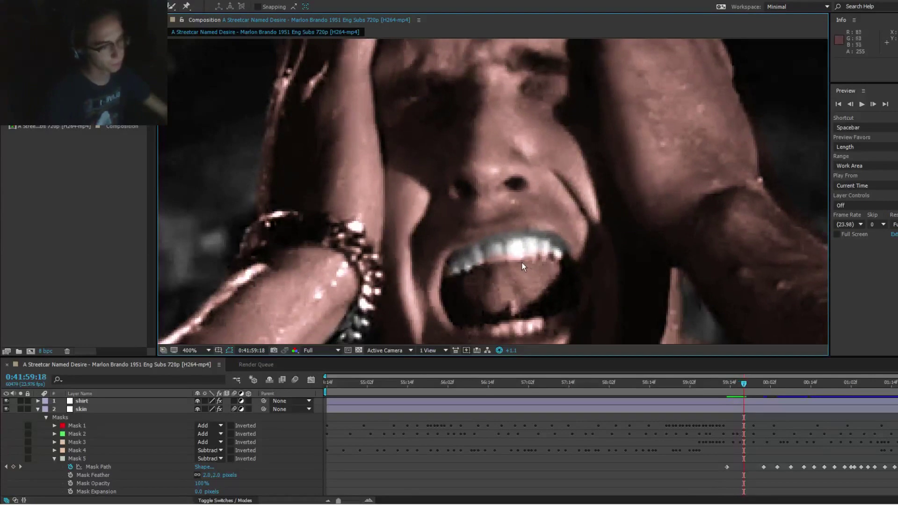
key("Page_Down")
left_click(502, 242)
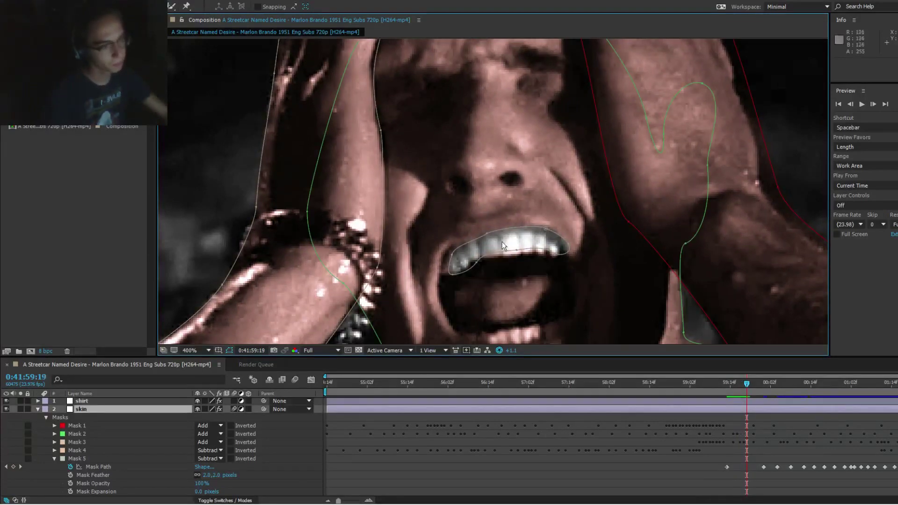
double_click(545, 227)
left_click_drag(577, 221, 538, 239)
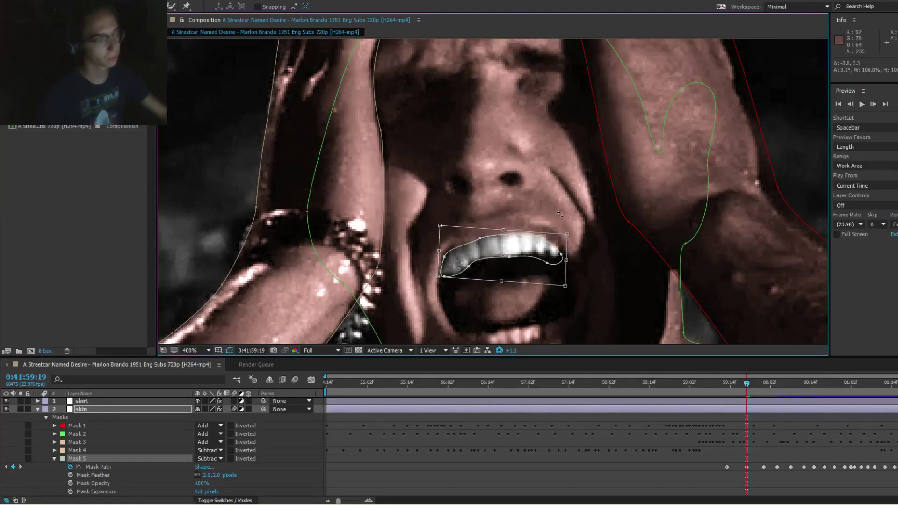
key("ctrl+shift+a")
Step: Adjust Mask 5's right end and the upper edge beside it around the teeth at 0:41:59:19, then deselect the mask
left_click(539, 255)
left_click_drag(560, 253, 554, 258)
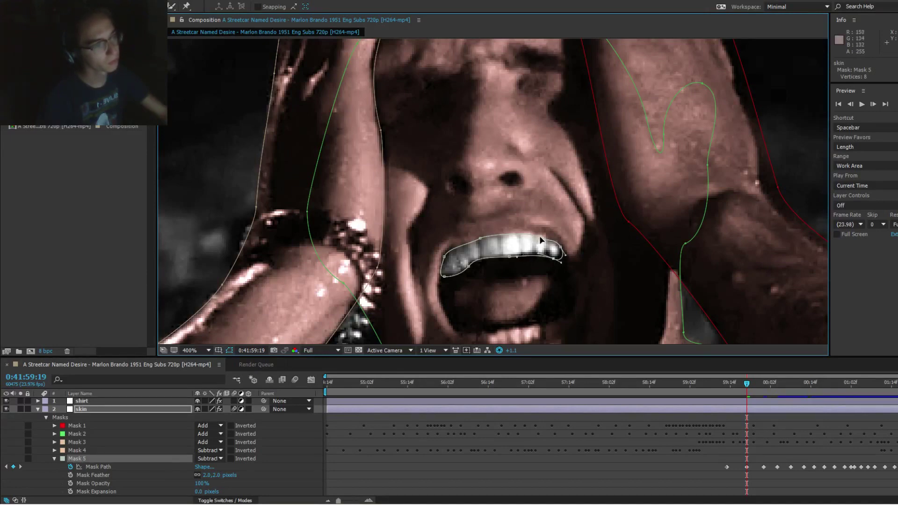
left_click_drag(540, 240, 543, 237)
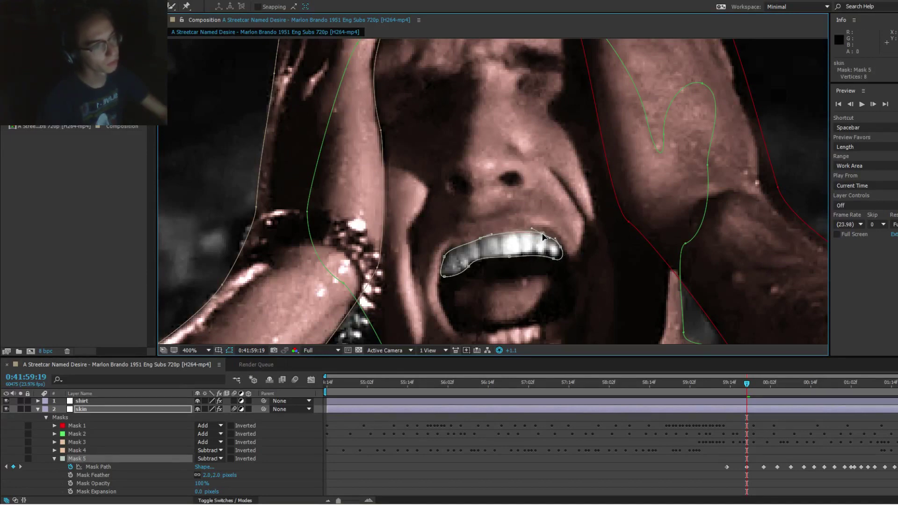
left_click(492, 225)
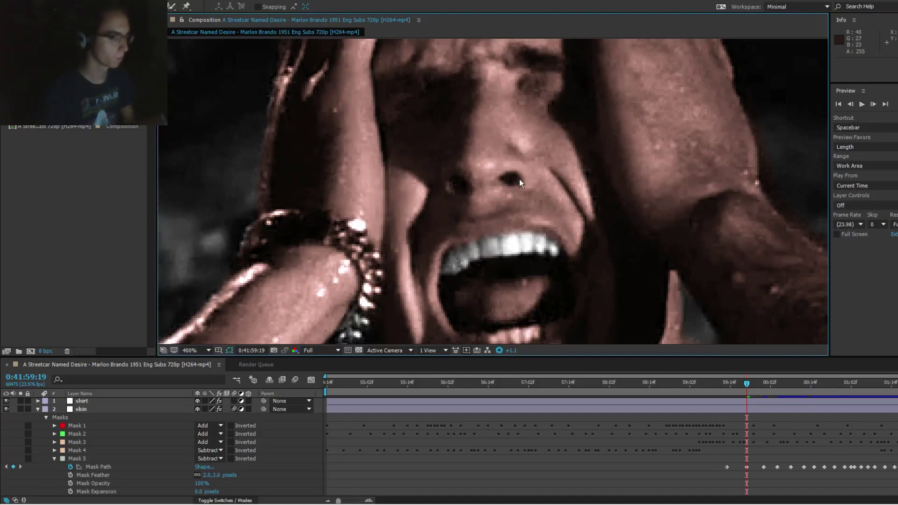
Step: Go to 0:41:59:16 and shift Mask 5 slightly down onto the upper teeth
key("Page_Up")
key("Page_Up")
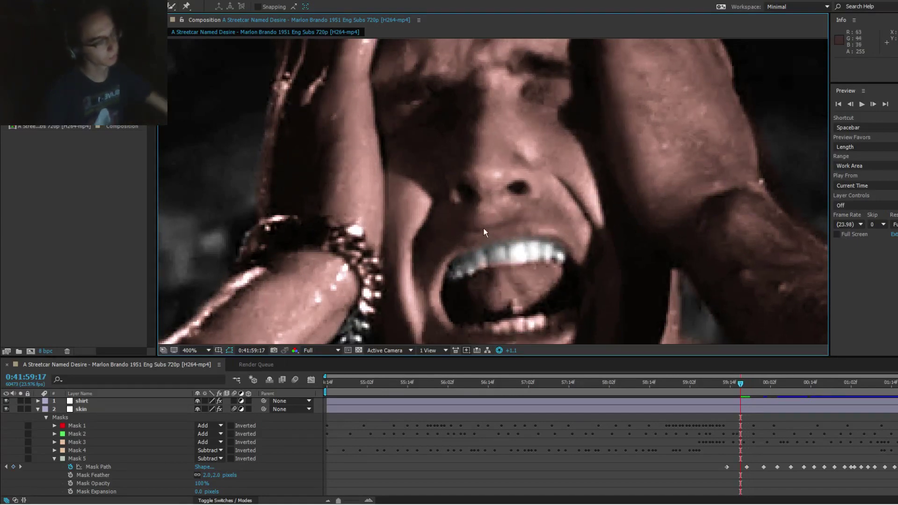
key("Page_Up")
left_click(512, 243)
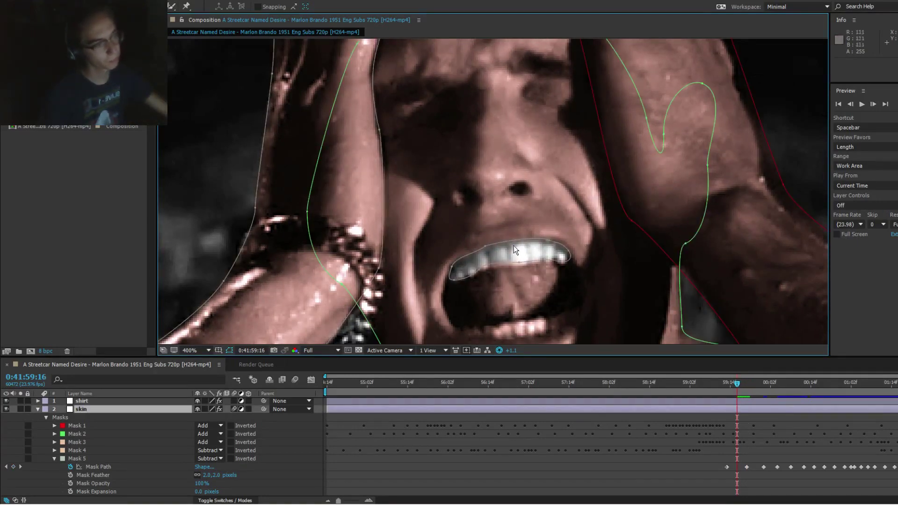
double_click(549, 244)
left_click_drag(539, 248, 539, 253)
key("F2")
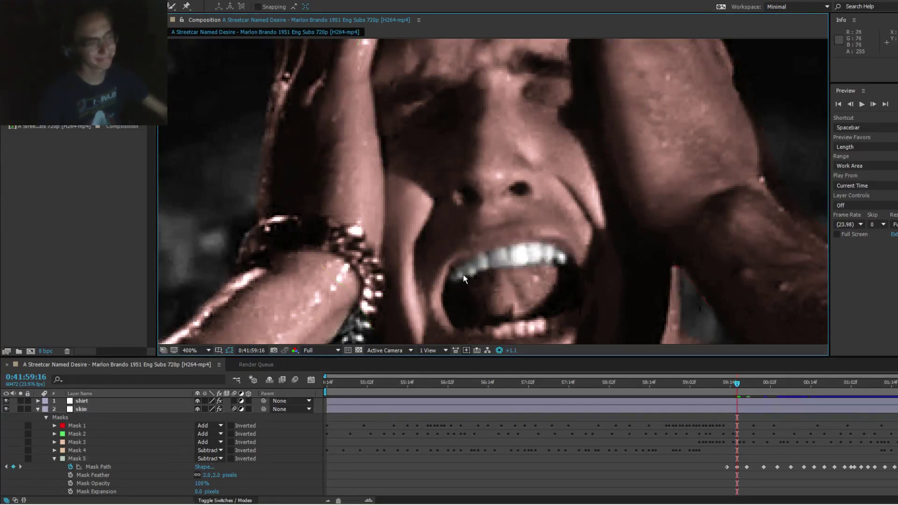
Step: Adjust Mask 5's lower left corner and upper edge points to follow the teeth at 0:41:59:16
left_click(464, 274)
left_click(454, 285)
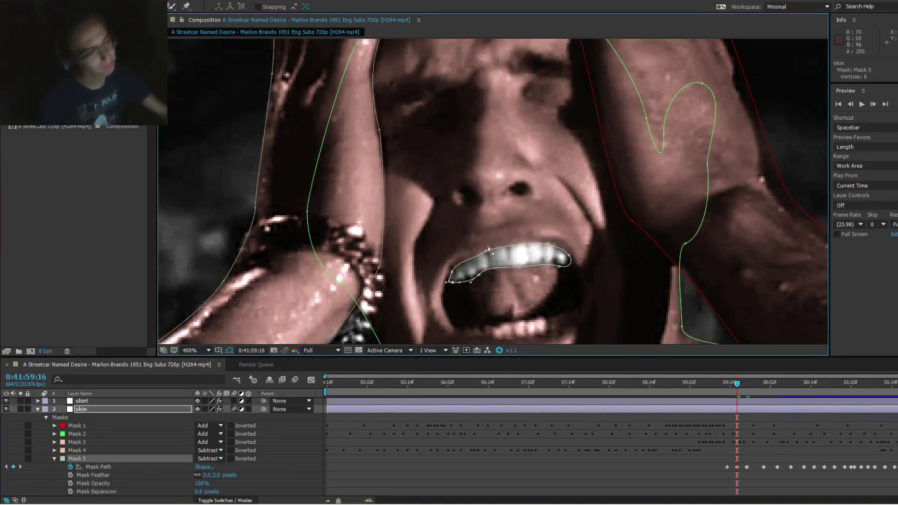
left_click(497, 234)
left_click(528, 241)
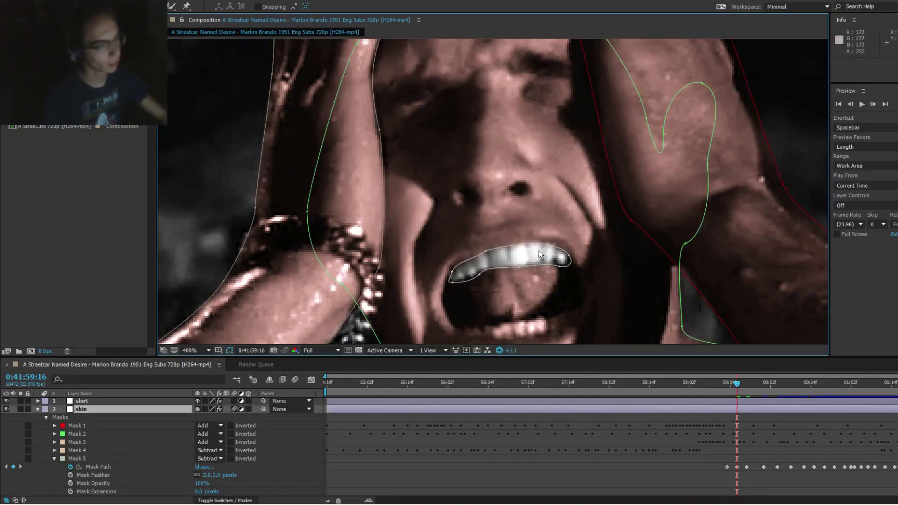
left_click(549, 245)
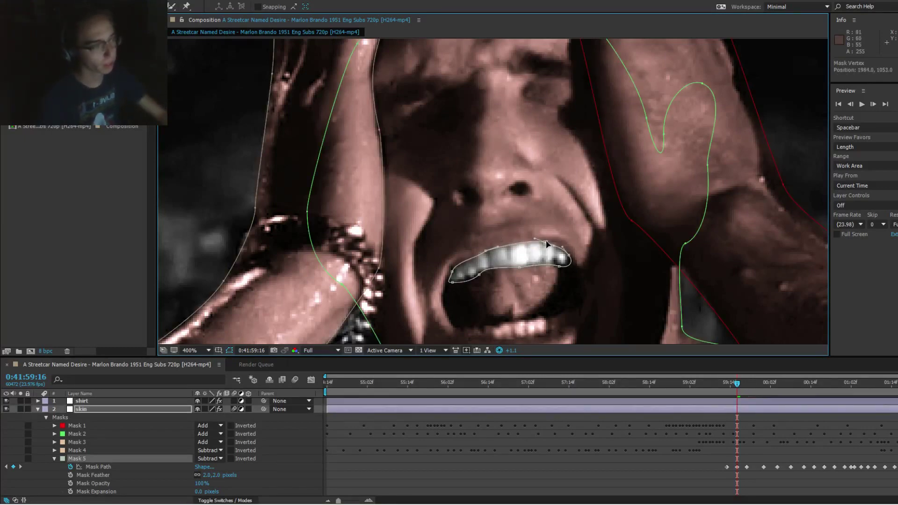
Step: Go to 0:41:59:17, nudge Mask 5 slightly down over the upper teeth and deselect it
key("Page_Down")
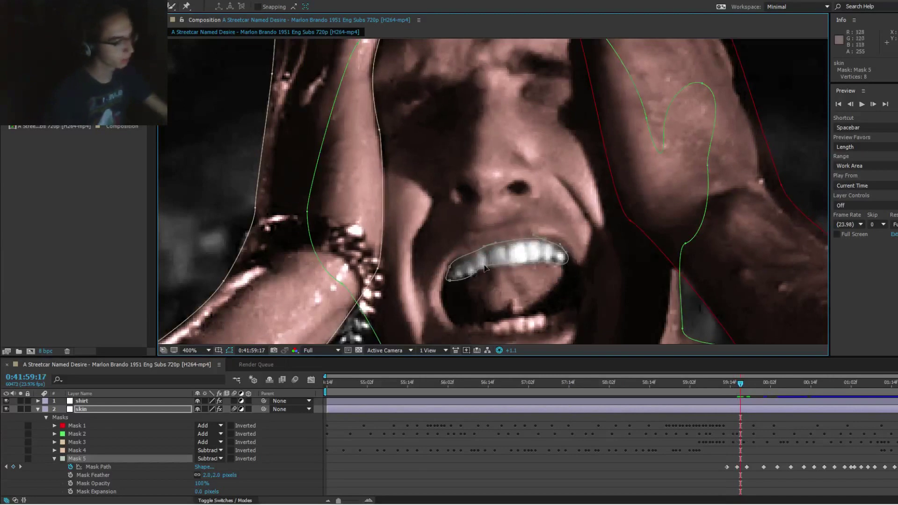
key("Page_Down")
key("Page_Up")
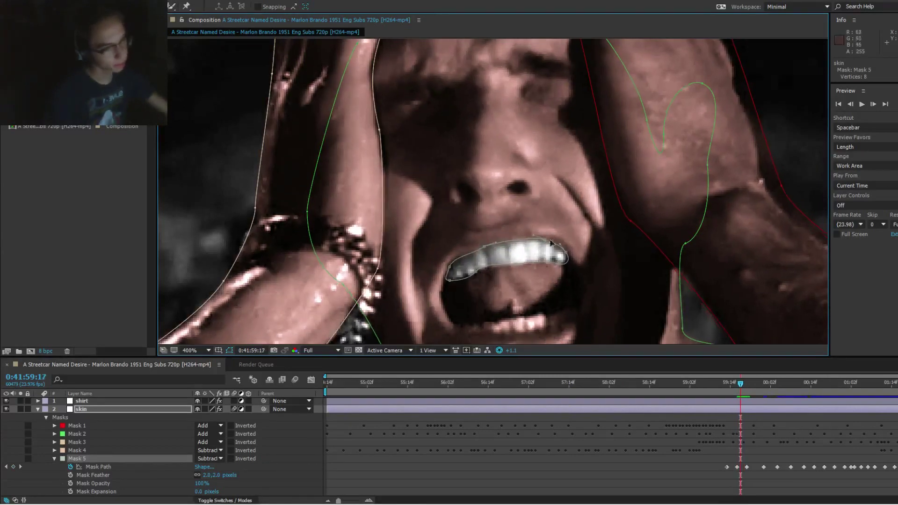
double_click(544, 238)
left_click_drag(546, 248, 546, 251)
key("F2")
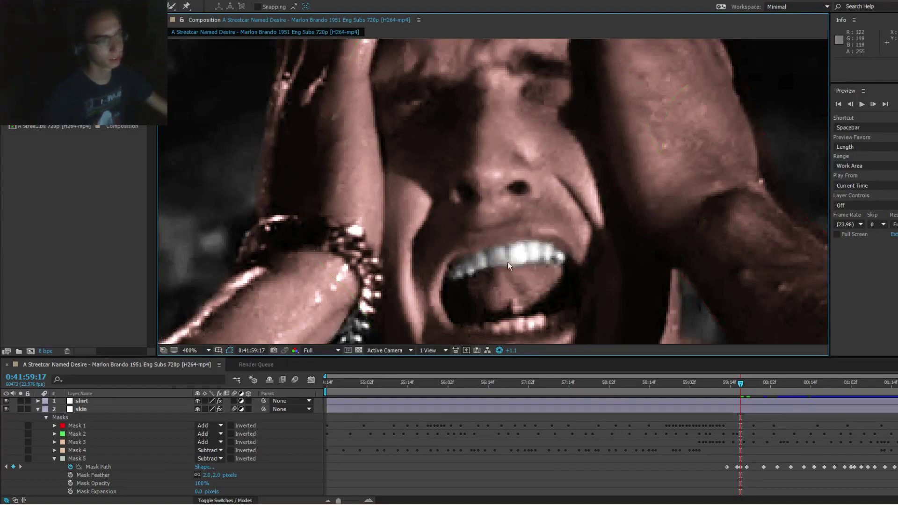
Step: Select Mask 5, go to 0:41:59:22 and nudge the whole mask slightly up onto the upper teeth
left_click(494, 265)
key("Page_Down")
key("Page_Down")
key("Page_Down")
key("Page_Down")
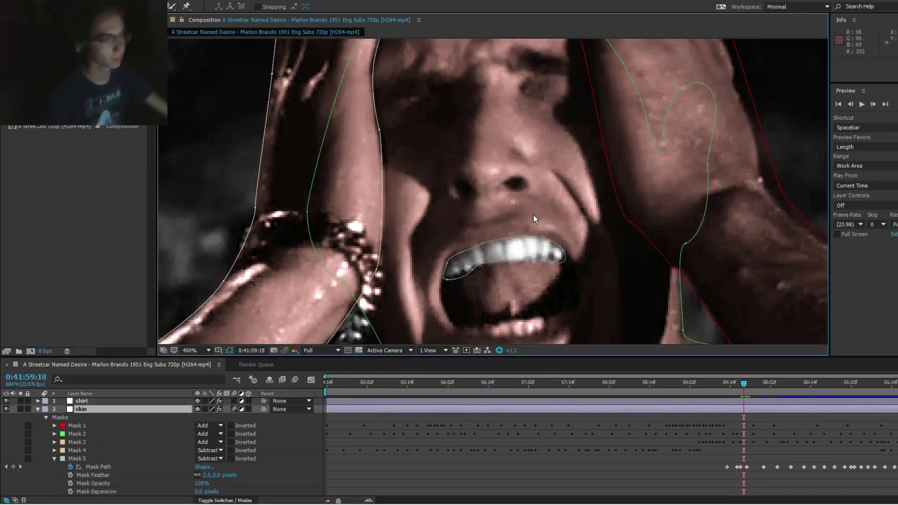
key("Page_Down")
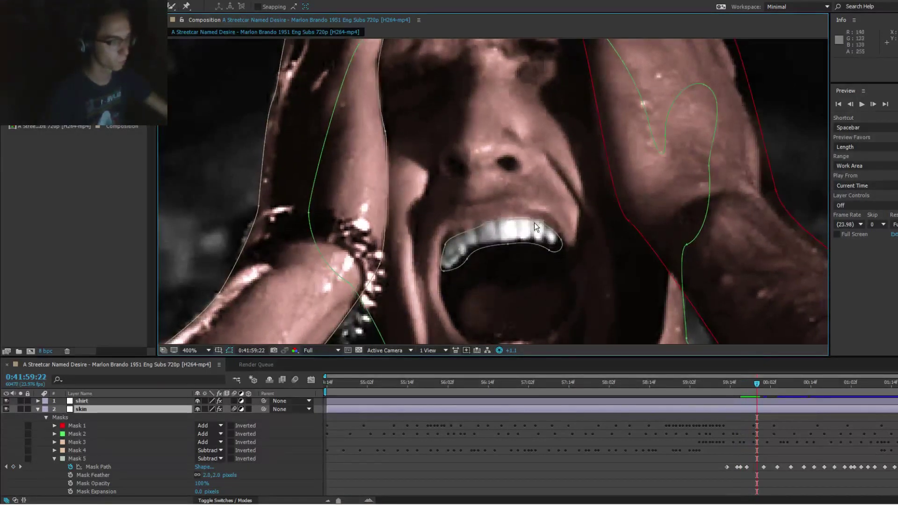
double_click(533, 229)
left_click_drag(534, 227, 535, 228)
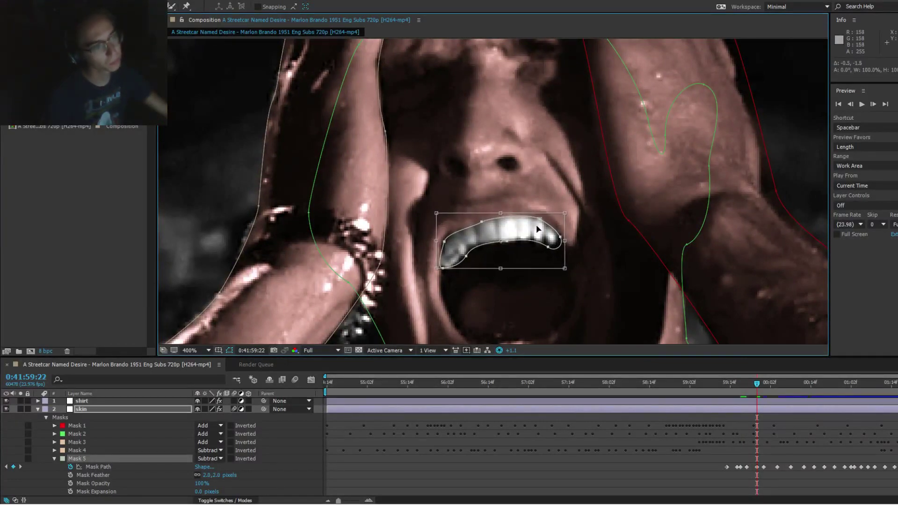
key("F2")
Step: Refine Mask 5's lower and upper edges around the teeth at 0:41:59:22, then deselect it
left_click(552, 241)
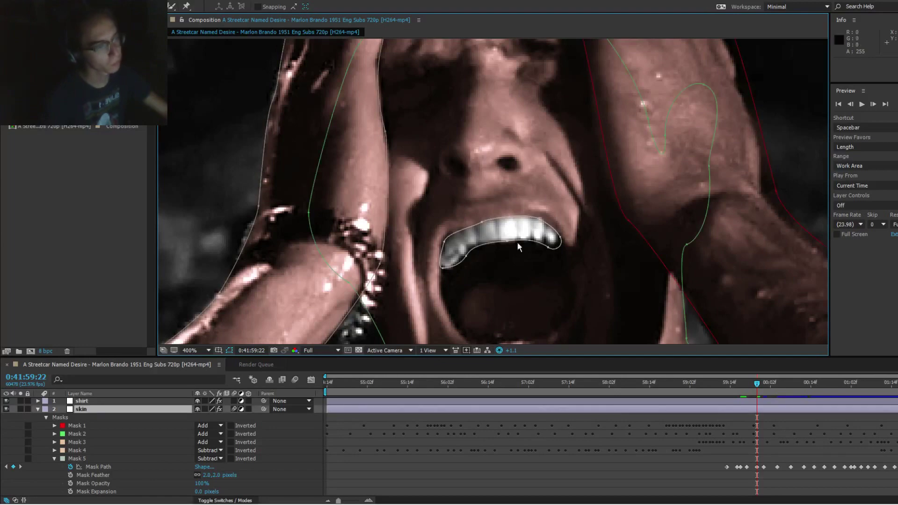
left_click(514, 242)
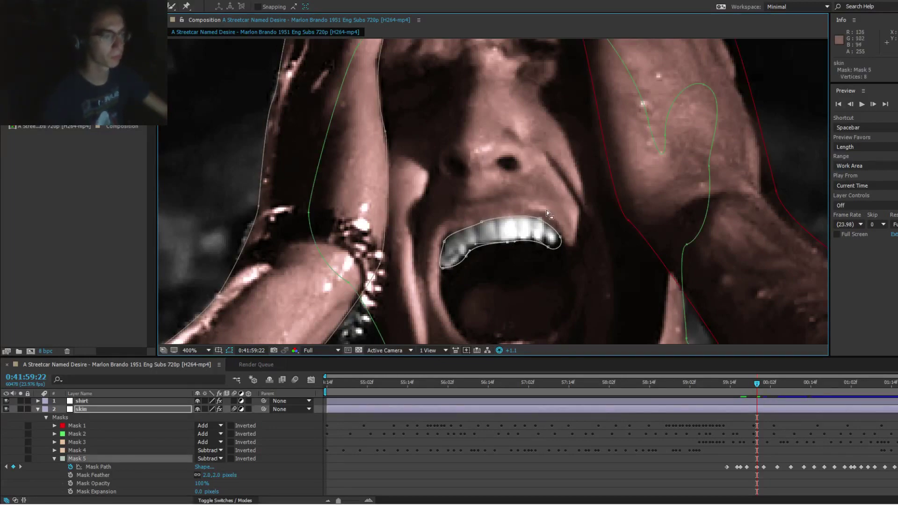
key("F2")
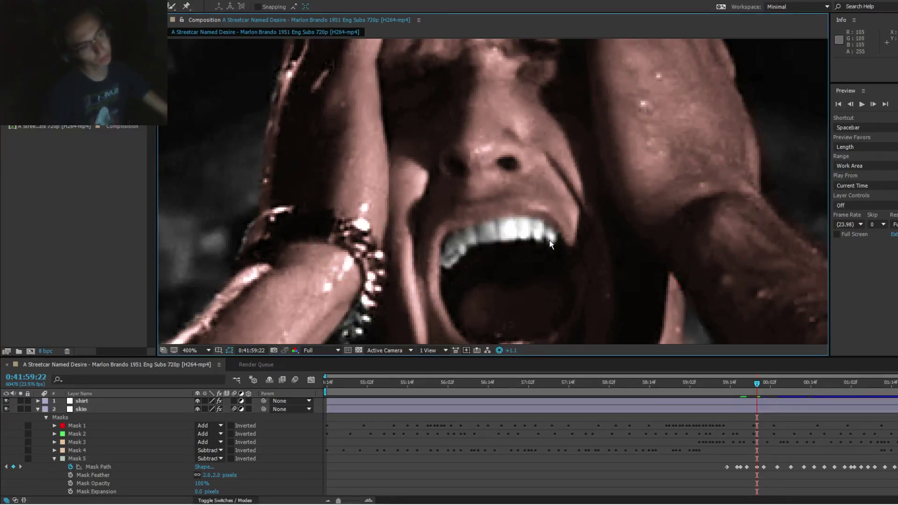
Step: Step through the frames between 0:41:59:19 and 0:42:00:03 to check how Mask 5 follows the upper teeth
key("Page_Down")
key("Page_Down")
key("Page_Down")
key("Page_Down")
key("Page_Down")
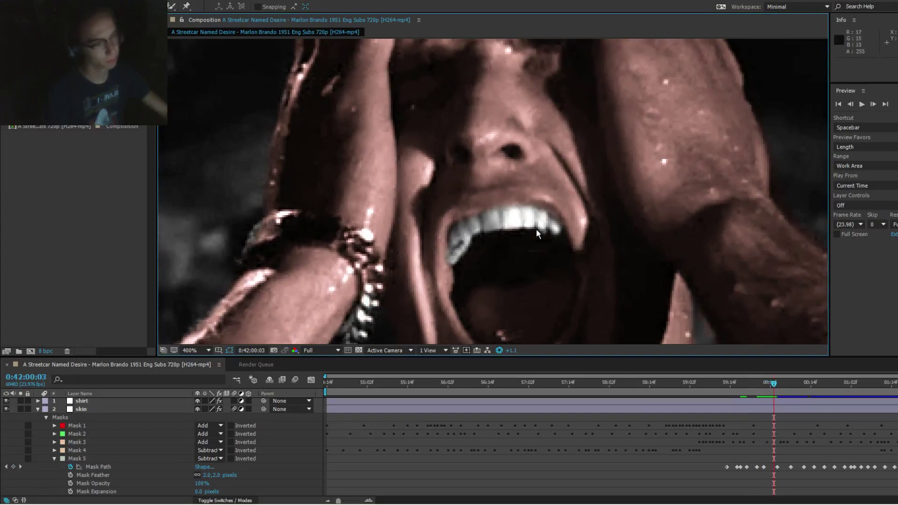
key("Page_Up")
key("Page_Up")
key("Page_Up")
key("Page_Up")
key("Page_Up")
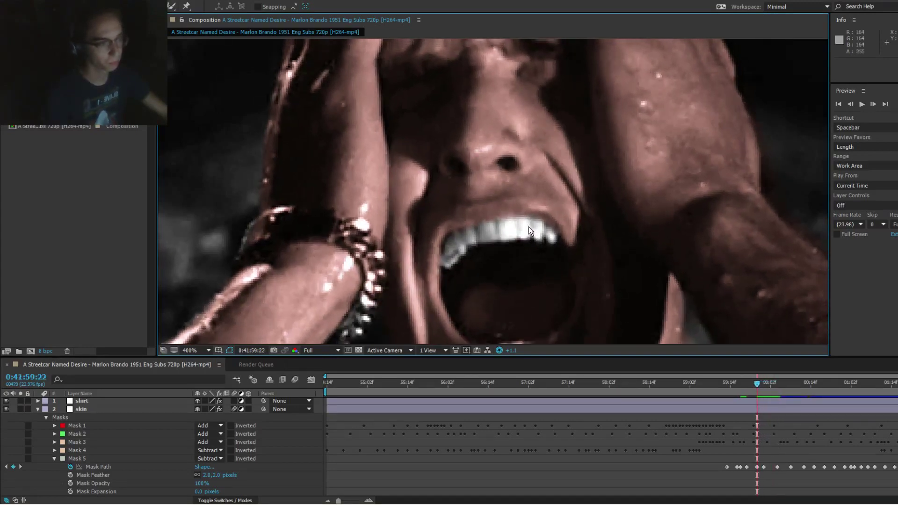
key("Page_Up")
key("Page_Up")
key("Page_Up")
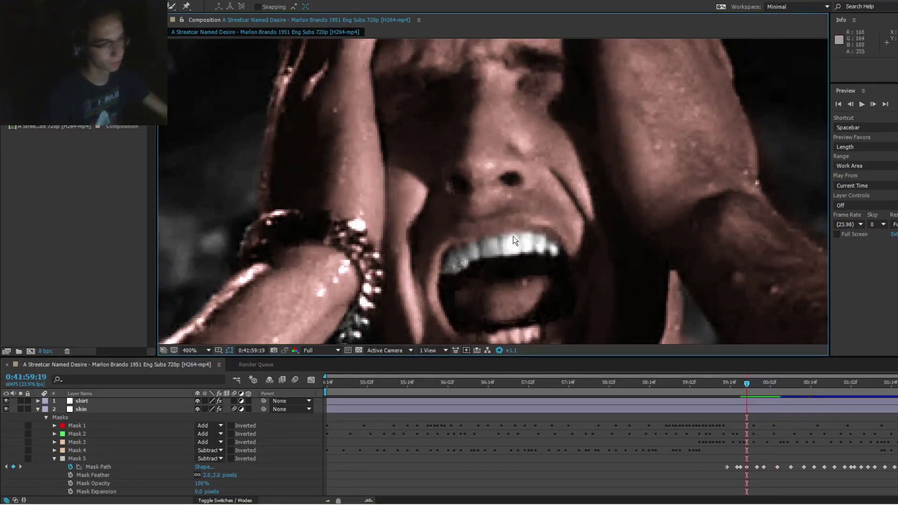
Step: At 0:41:59:08, reposition the skin layer's Mask 5 from the upper lip onto the upper teeth
key("Page_Up")
key("Page_Up")
key("Page_Up")
key("Page_Up")
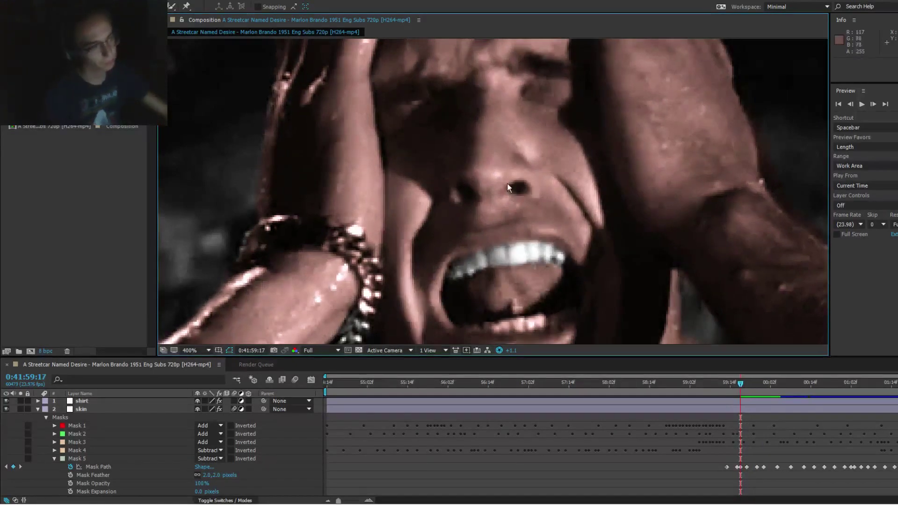
key("Page_Up")
key("Page_Up")
key("Page_Up")
key("Page_Up")
key("Page_Up")
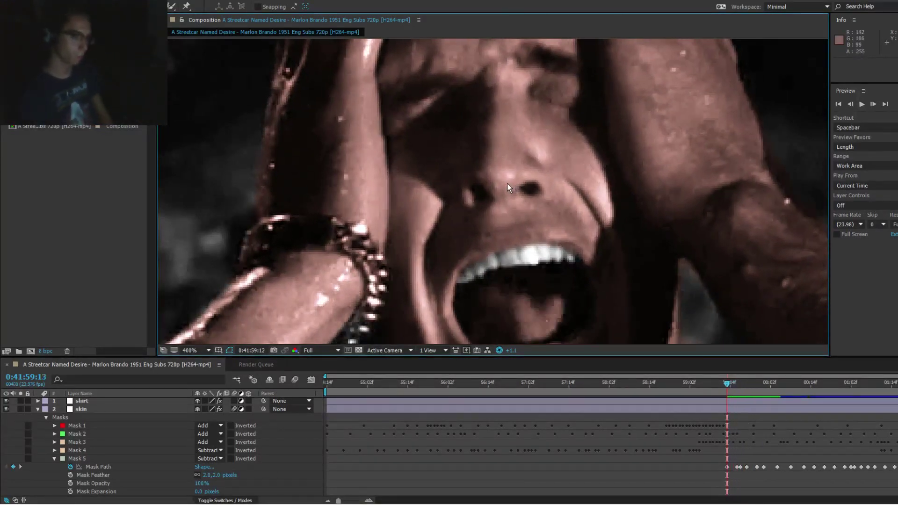
key("Page_Up")
key("Page_Up")
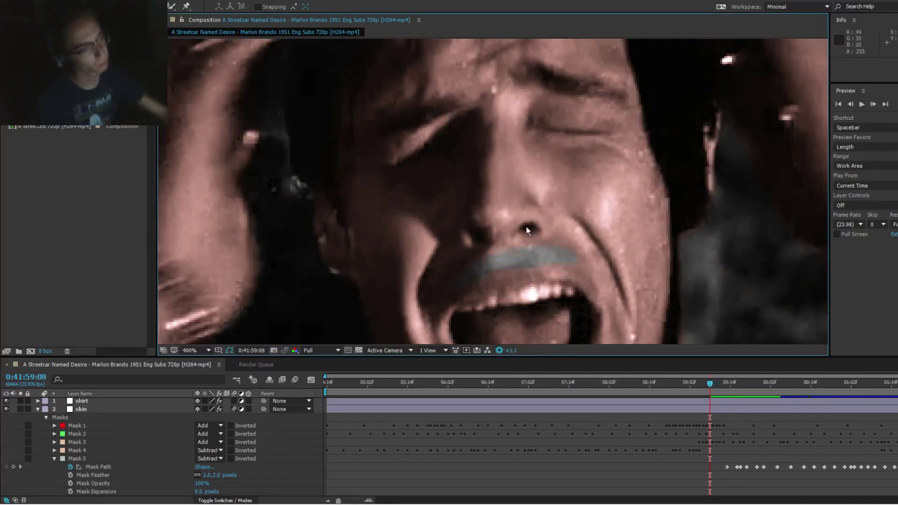
left_click_drag(526, 226, 530, 200)
left_click(524, 170)
double_click(543, 156)
key("ctrl+shift+a")
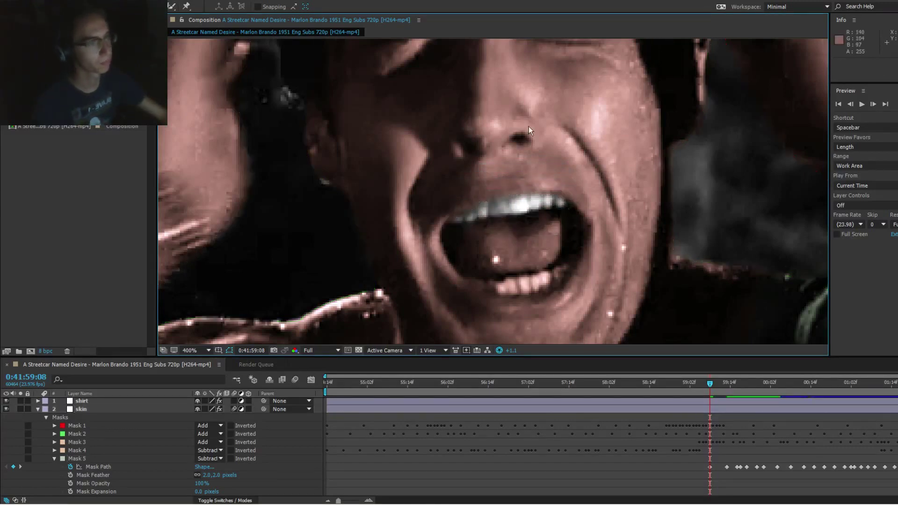
Step: Reshape Mask 5's left end and lower right point to follow the upper teeth at 0:41:59:08
left_click(506, 199)
left_click(482, 206)
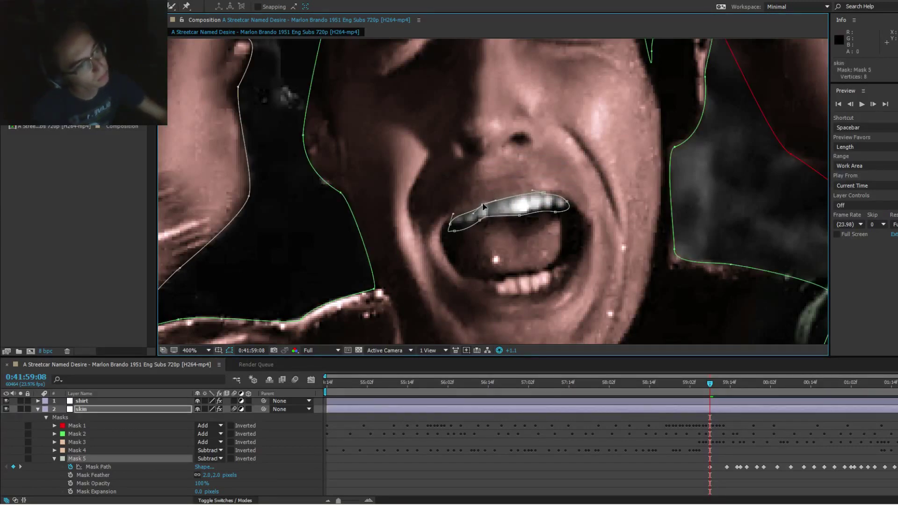
left_click_drag(456, 210, 470, 227)
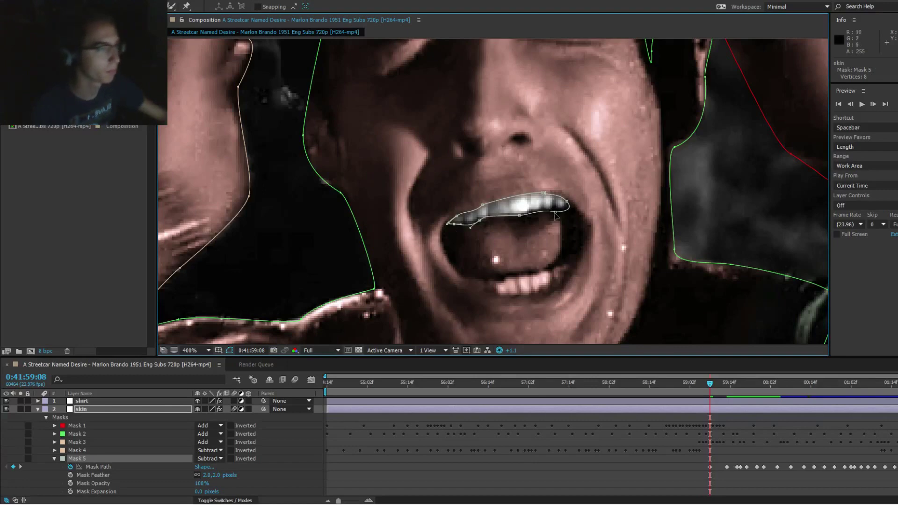
left_click_drag(555, 213, 558, 210)
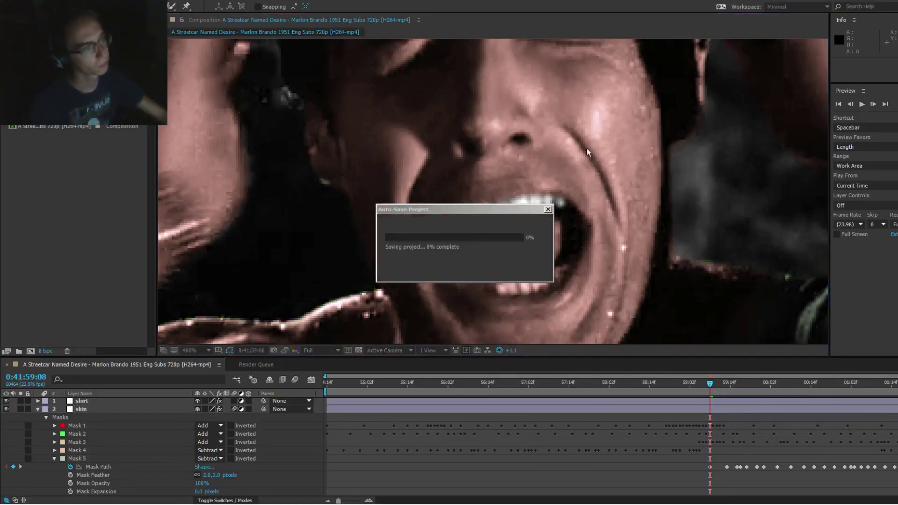
scroll(585, 149, "down", 2)
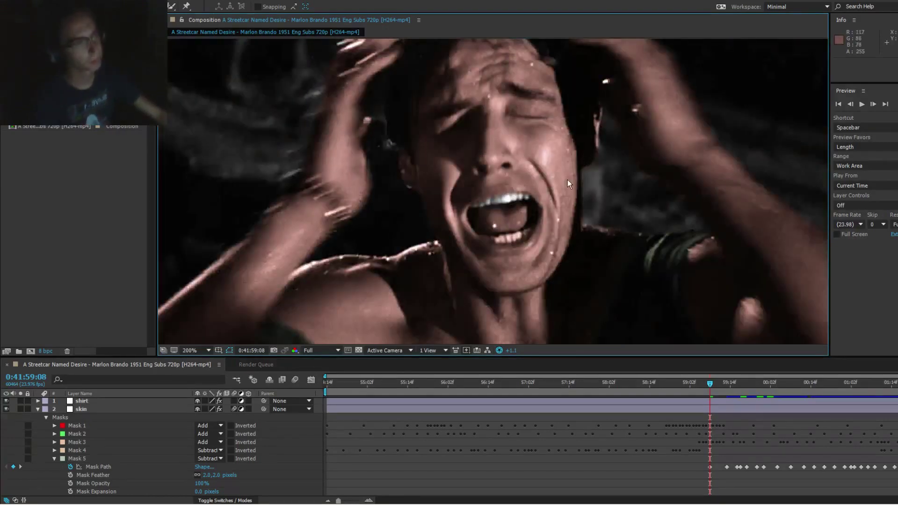
Step: Fine-tune Mask 5's upper edge and left tip along the gum line at 0:41:59:08
scroll(493, 197, "up", 2)
left_click(490, 201)
left_click(487, 207)
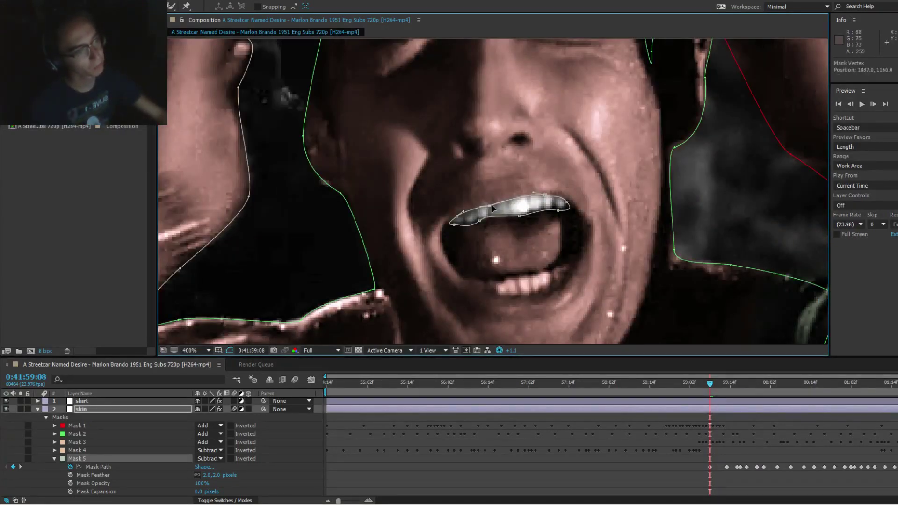
key("ctrl+shift+a")
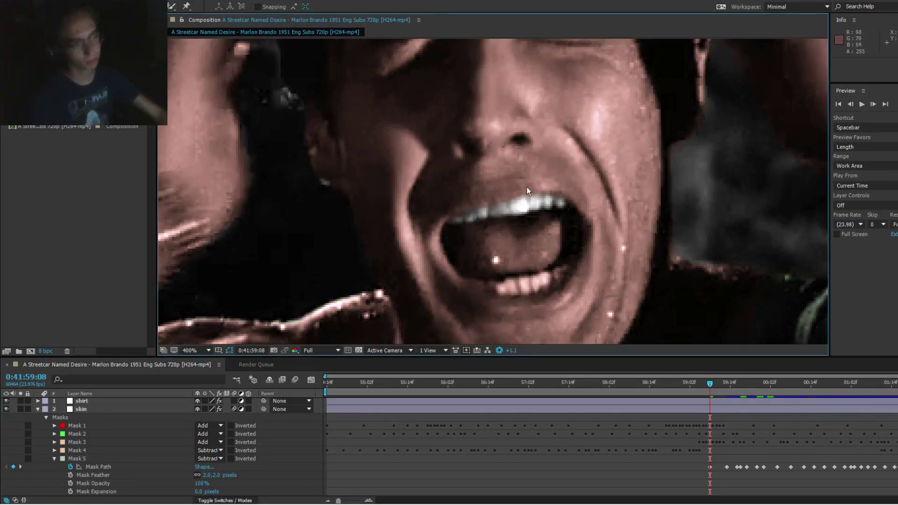
left_click(478, 203)
left_click(465, 217)
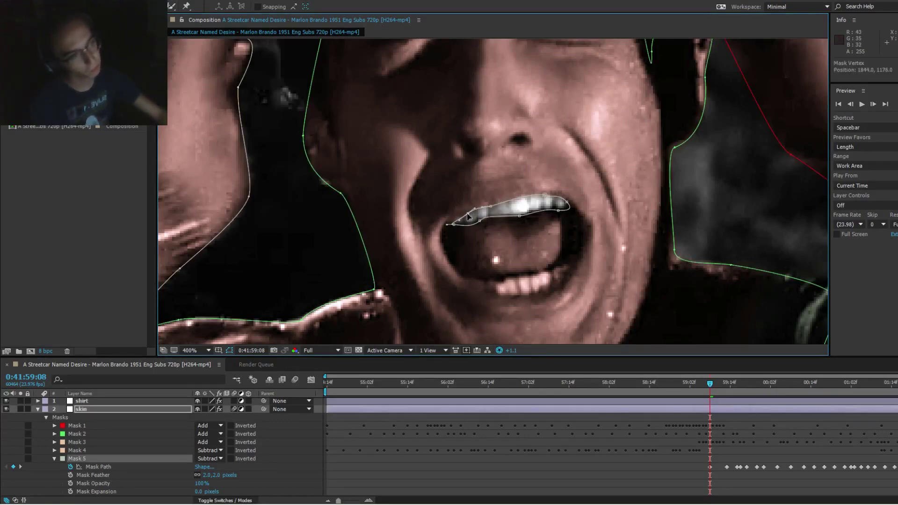
left_click_drag(460, 220, 453, 224)
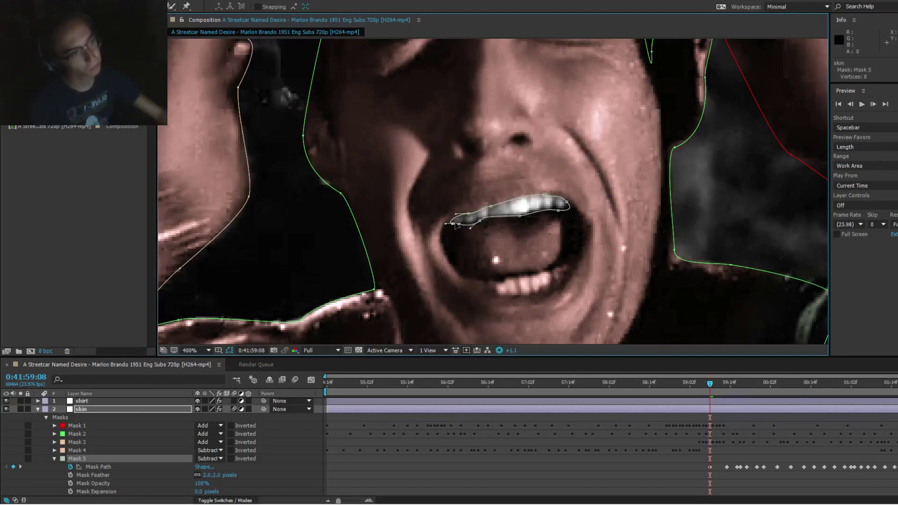
key("comma")
key("F2")
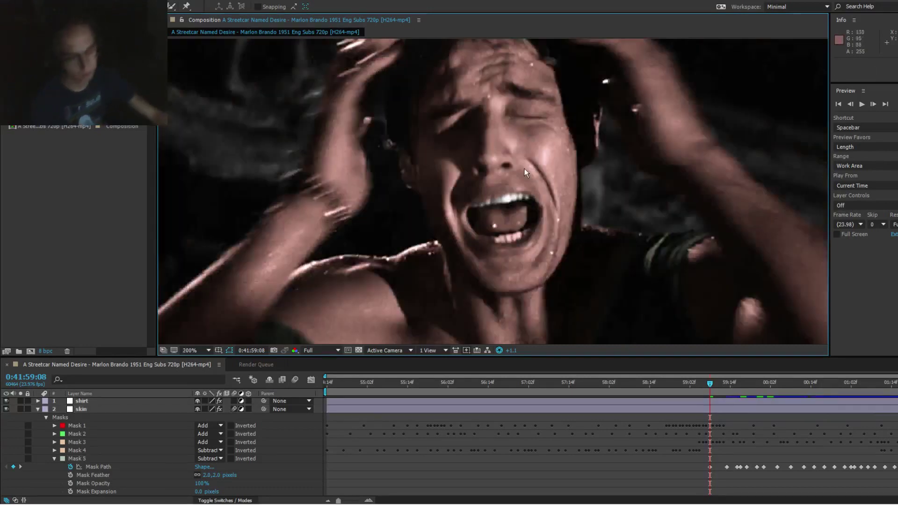
Step: Adjust the upper edge of Mask 5 to fit the upper teeth at 0:41:59:11
left_click_drag(526, 171, 504, 189)
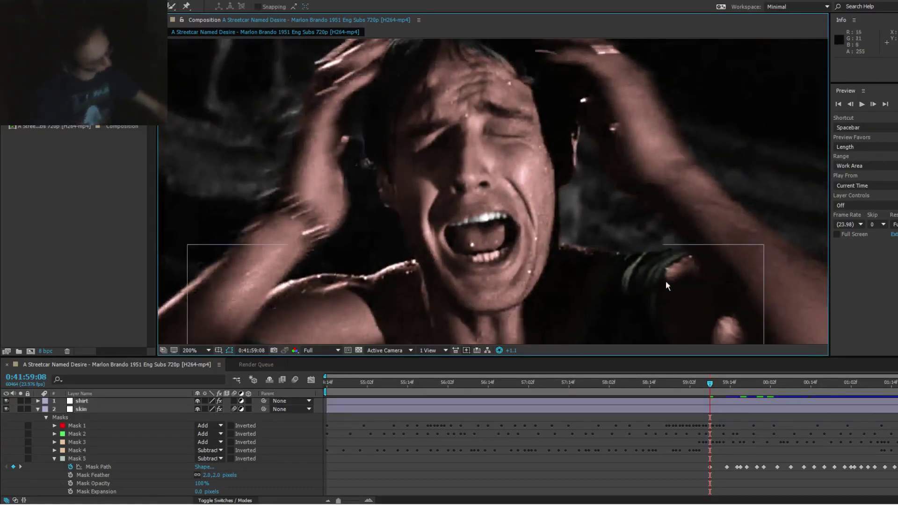
key("Page_Down")
key("Page_Down")
key("Page_Down")
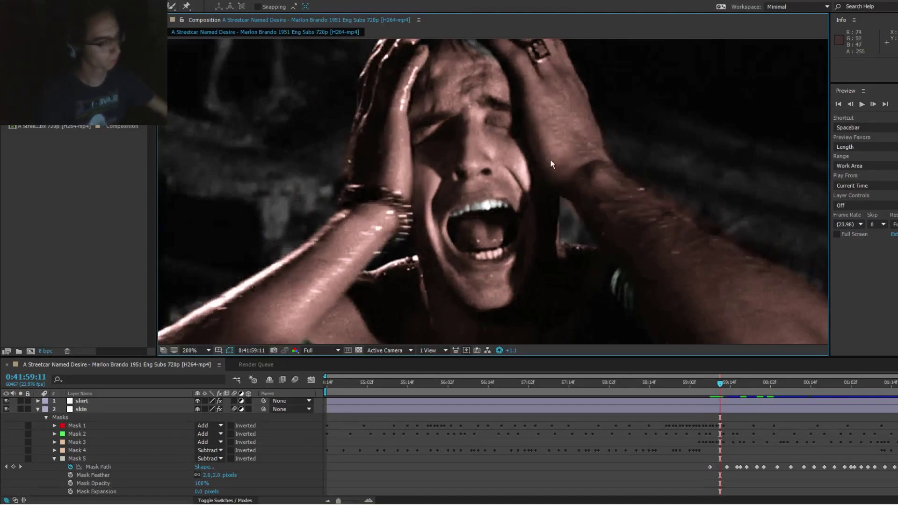
key("Page_Up")
scroll(500, 193, "up", 2)
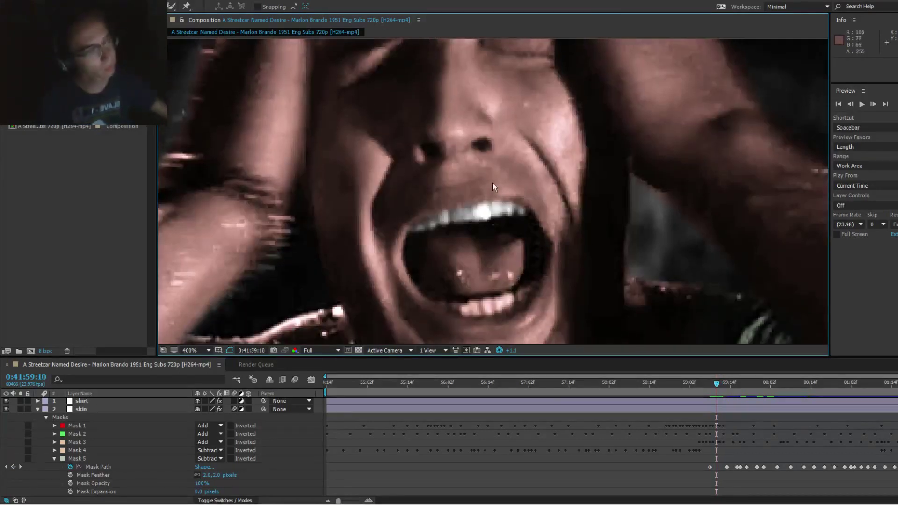
key("Page_Down")
left_click(481, 206)
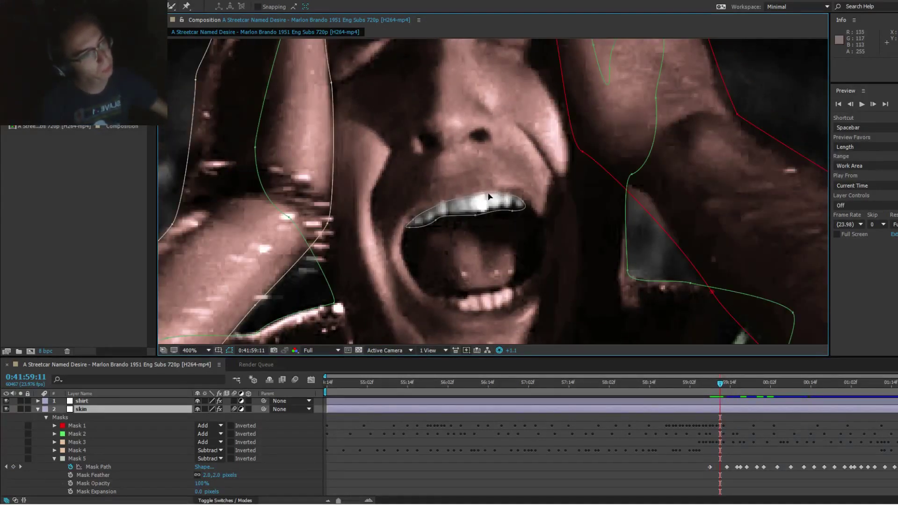
left_click_drag(449, 202, 447, 199)
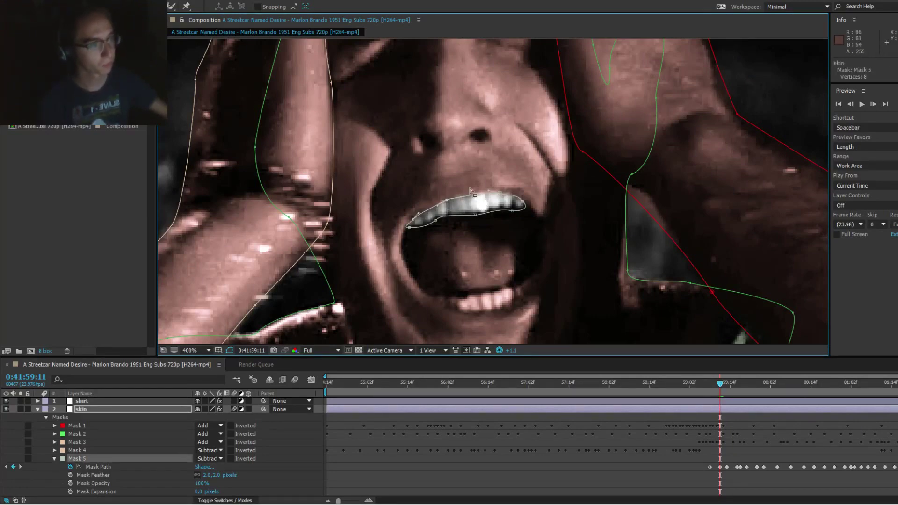
key("F2")
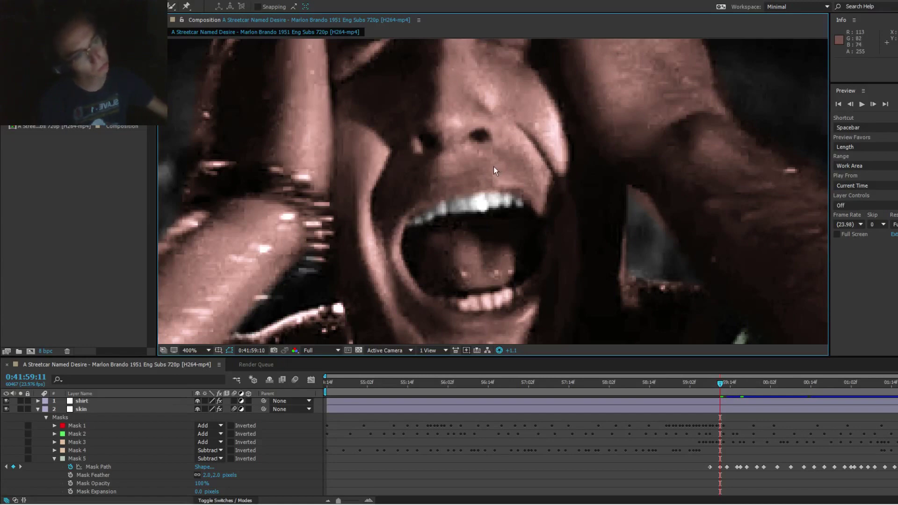
Step: At 0:41:59:03, move and slightly rotate Mask 5 from above the lip onto the upper teeth
key("Page_Up")
key("Page_Up")
key("Page_Up")
key("Page_Up")
key("Page_Up")
key("Page_Up")
key("Page_Up")
key("Page_Up")
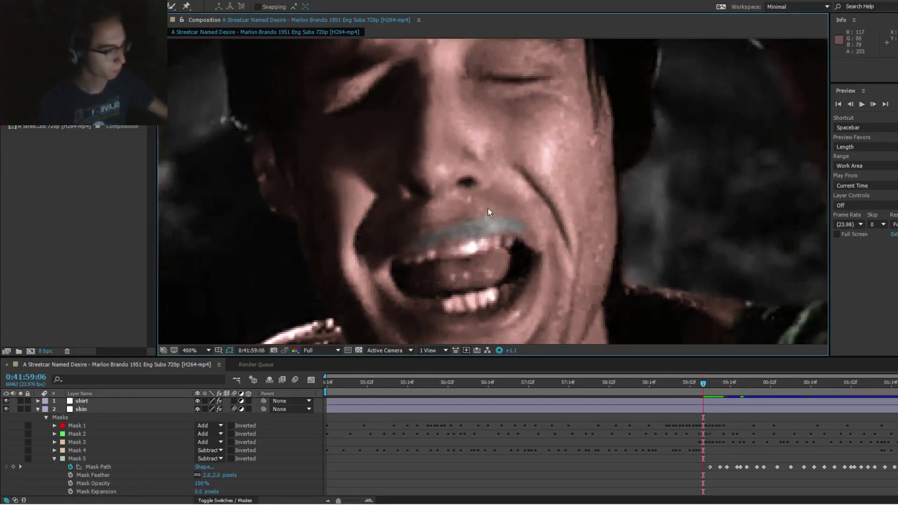
left_click(486, 227)
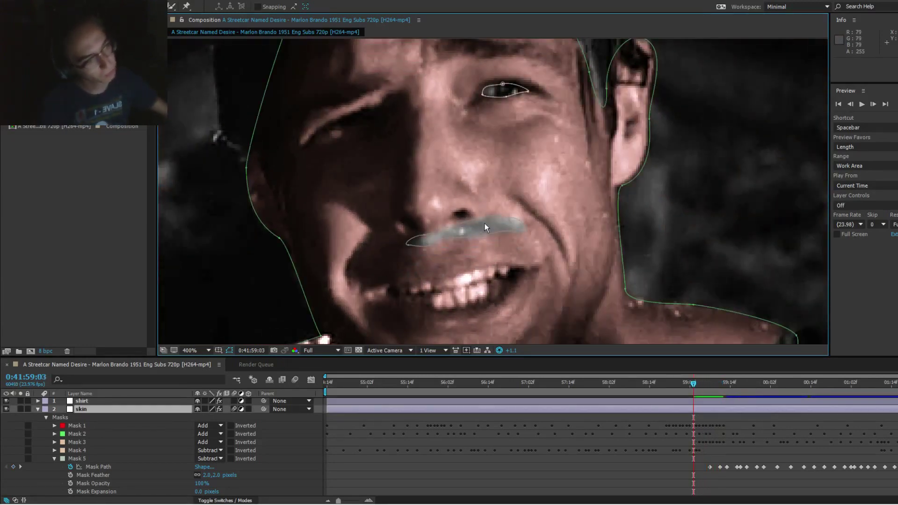
double_click(502, 217)
left_click_drag(532, 217, 487, 270)
key("Up")
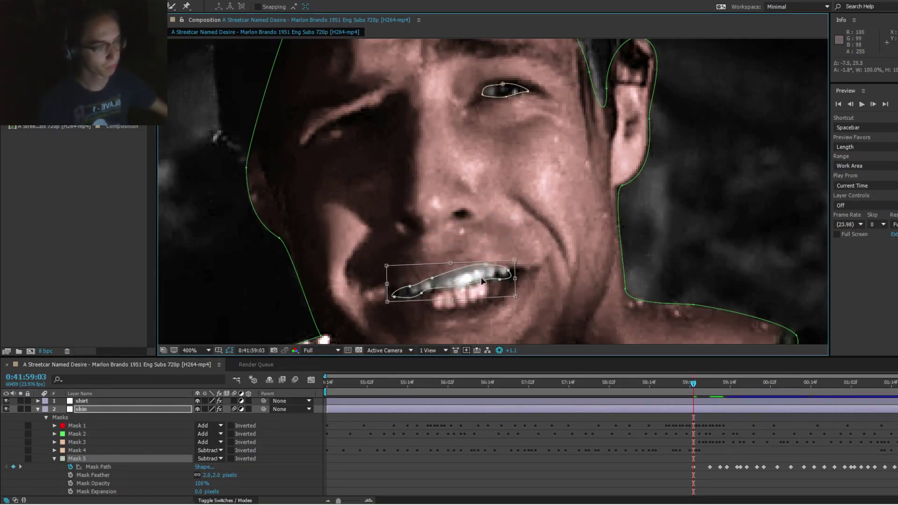
key("Return")
key("F2")
Step: Tighten the right end of Mask 5 around the upper teeth at 0:41:59:03
left_click(469, 280)
left_click(486, 266)
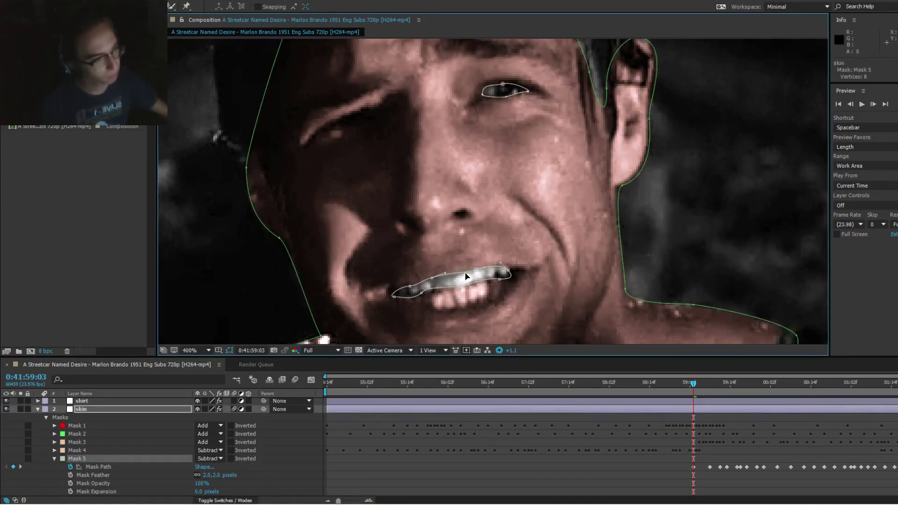
left_click_drag(515, 270, 513, 271)
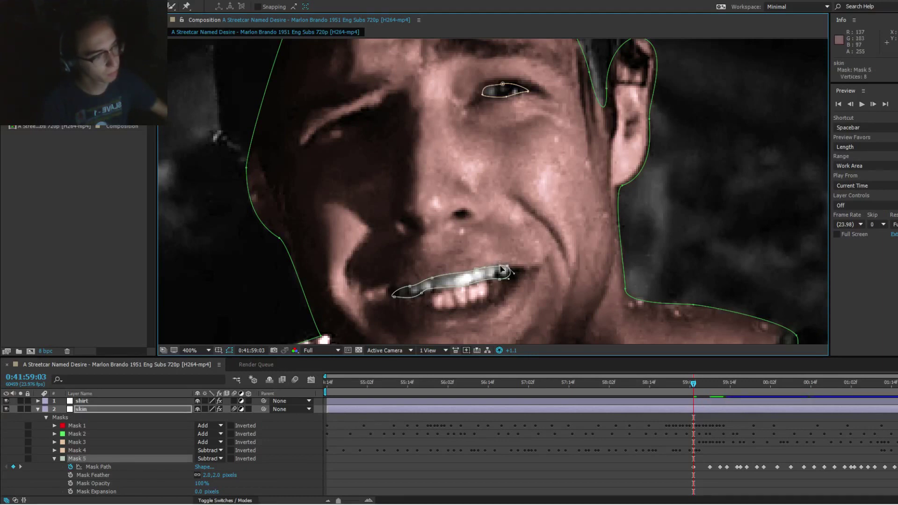
left_click_drag(500, 266, 503, 277)
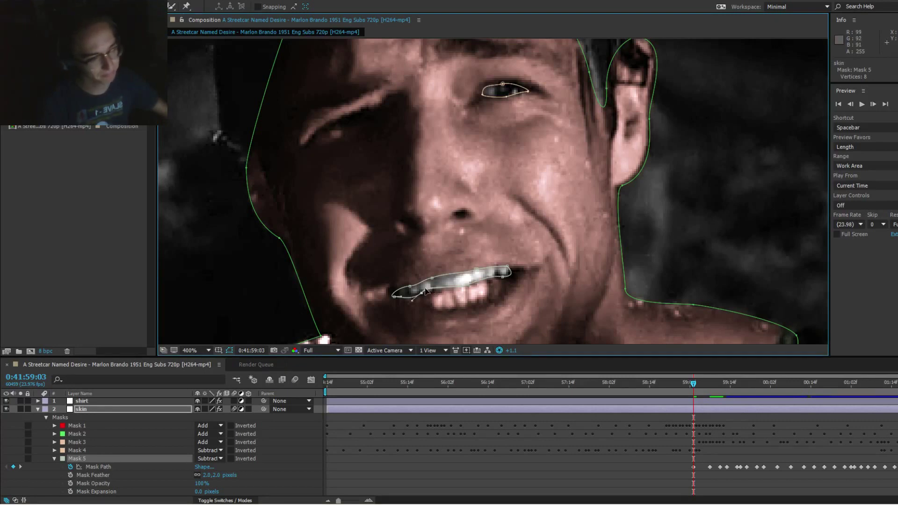
Step: Reshape Mask 5's left end and lower edge to exclude the mouth corner and lower teeth at 0:41:59:03
left_click_drag(426, 288, 431, 250)
left_click(458, 262)
left_click(442, 249)
left_click(436, 254)
left_click(461, 253)
left_click(435, 252)
left_click(435, 251)
left_click(442, 237)
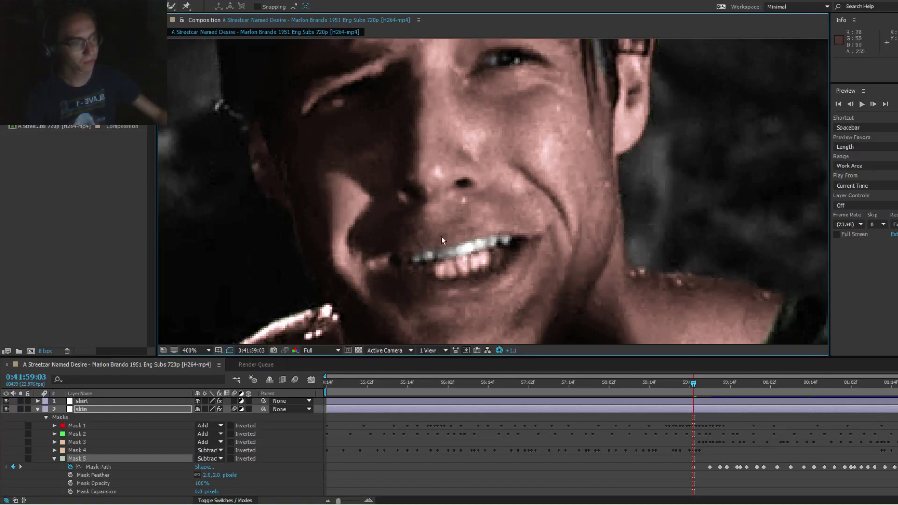
Step: Refine Mask 5's upper edge and lower left curve around the upper teeth at 0:41:59:03
left_click(473, 243)
left_click(482, 241)
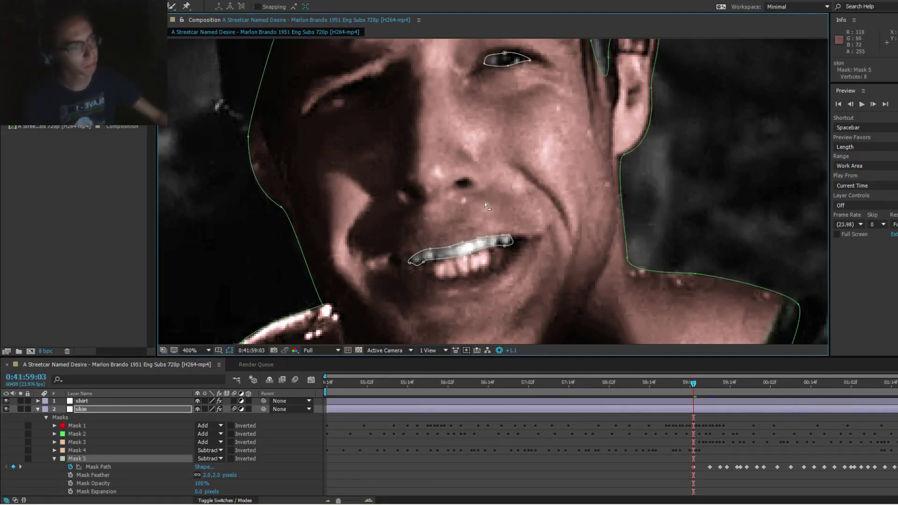
left_click(540, 213)
scroll(540, 222, "down", 2)
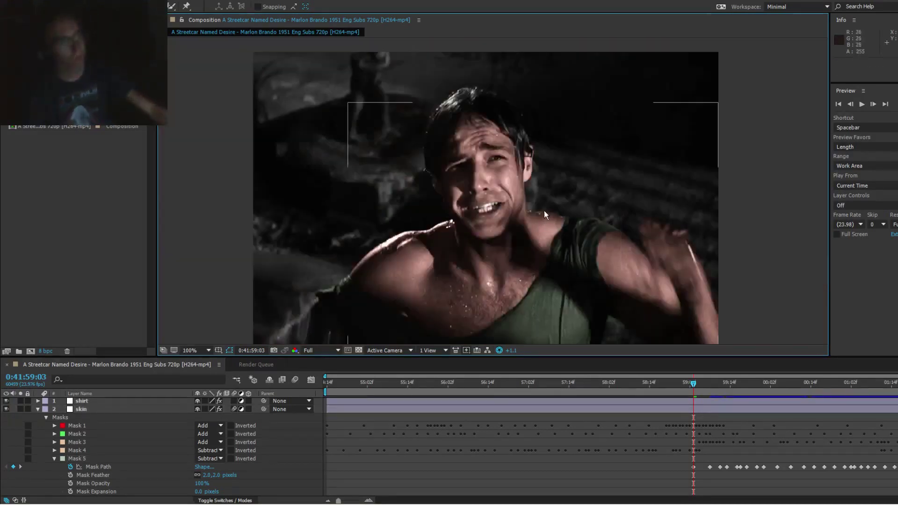
scroll(516, 216, "up", 4)
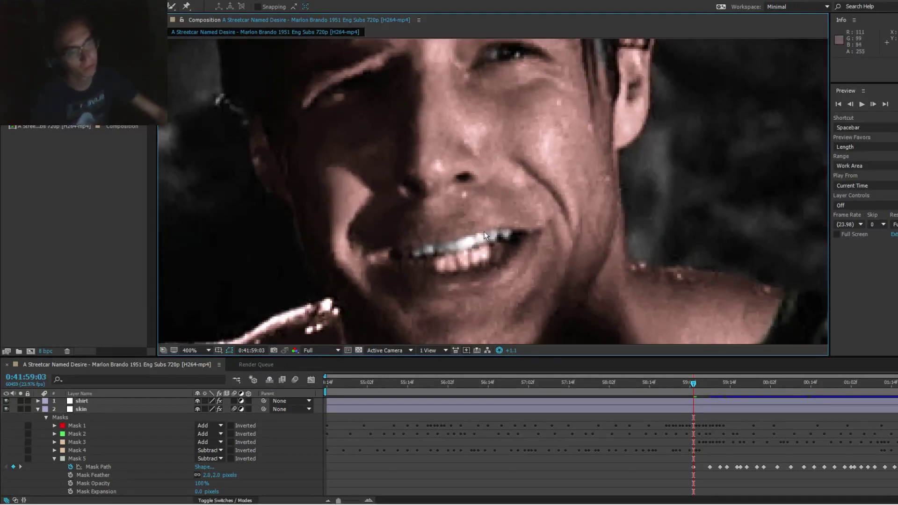
left_click(458, 247)
left_click(427, 260)
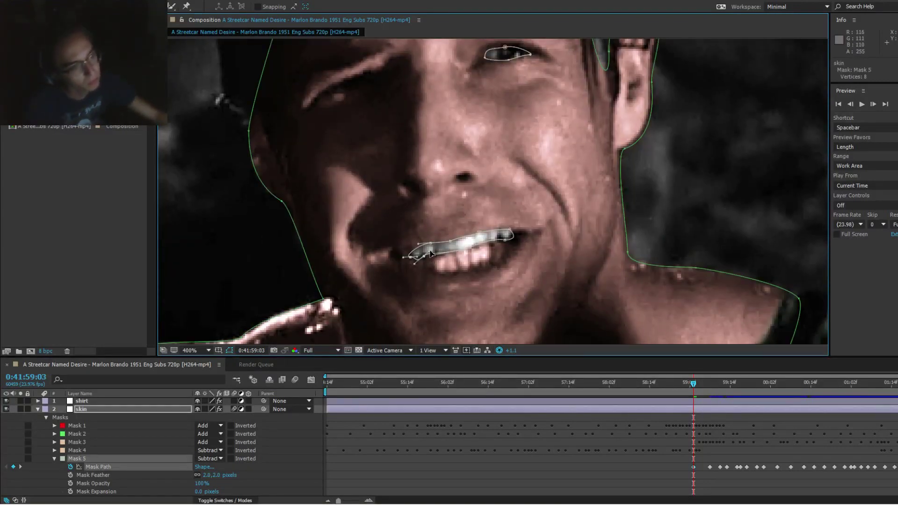
left_click_drag(430, 251, 423, 257)
left_click(476, 202)
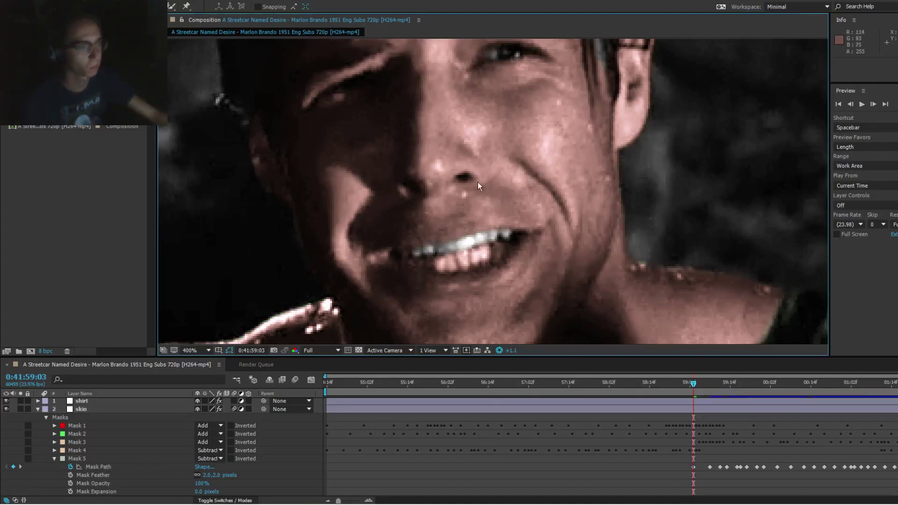
Step: Compare the neighbouring frames and extend Mask 5's left tip outward toward the mouth corner at 0:41:59:03
key("Page_Down")
key("Page_Down")
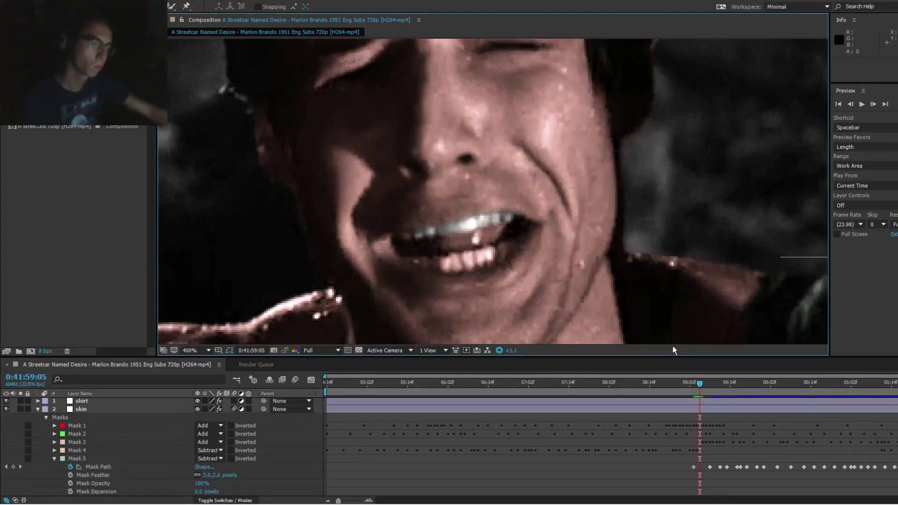
key("Page_Up")
key("Page_Up")
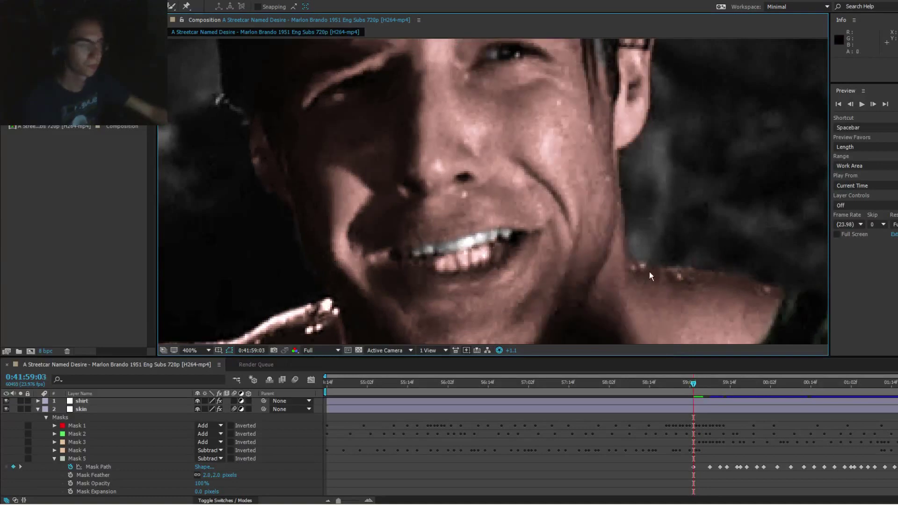
left_click(414, 253)
left_click_drag(411, 257, 401, 258)
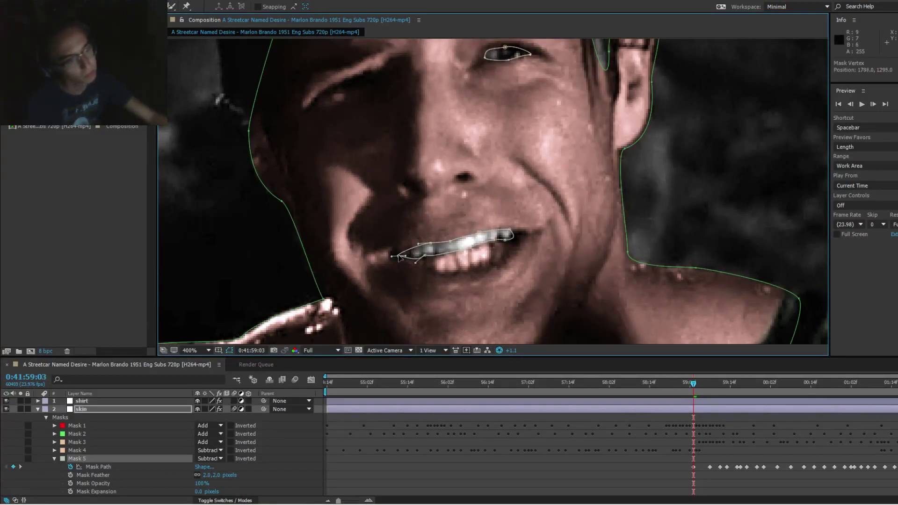
left_click(445, 224)
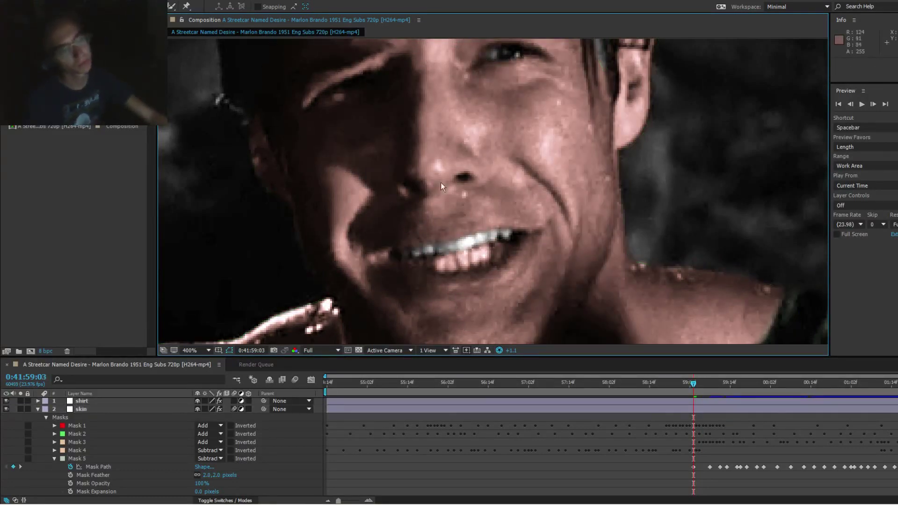
Step: Reshape Mask 5 on the skin layer to fit the upper teeth at 0:41:59:06
key("slash")
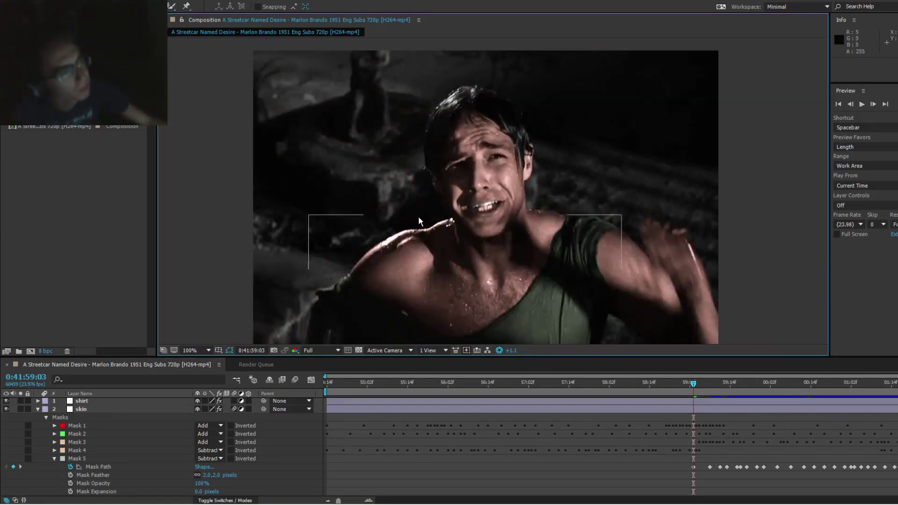
key("Page_Down")
key("Page_Down")
key("Page_Down")
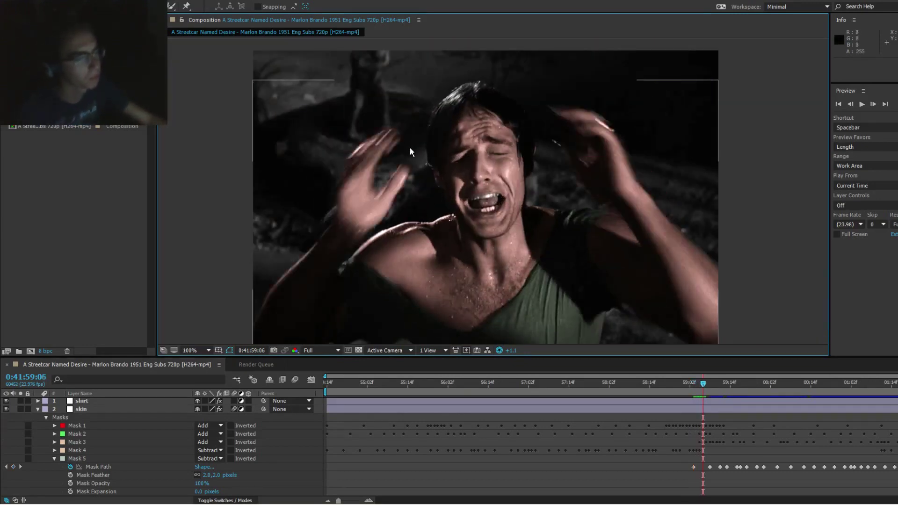
scroll(428, 213, "up", 2)
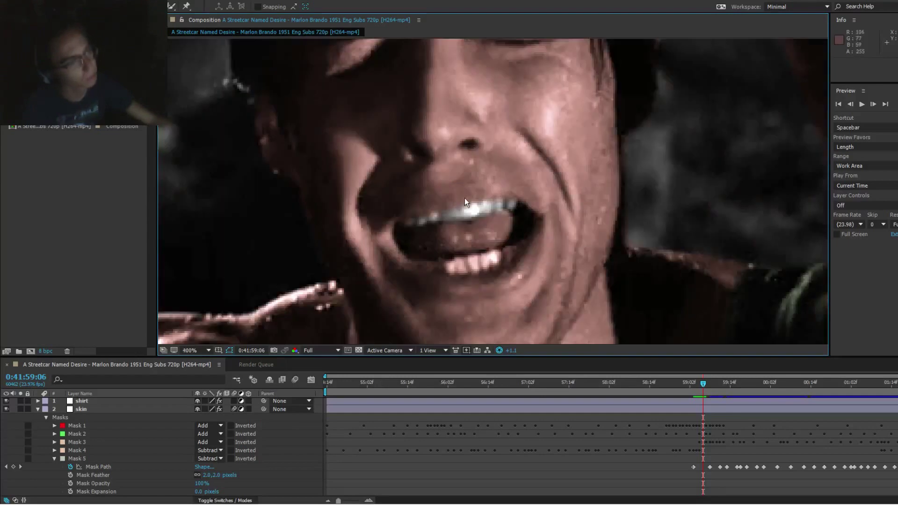
left_click_drag(465, 198, 424, 214)
left_click(447, 207)
key("F2")
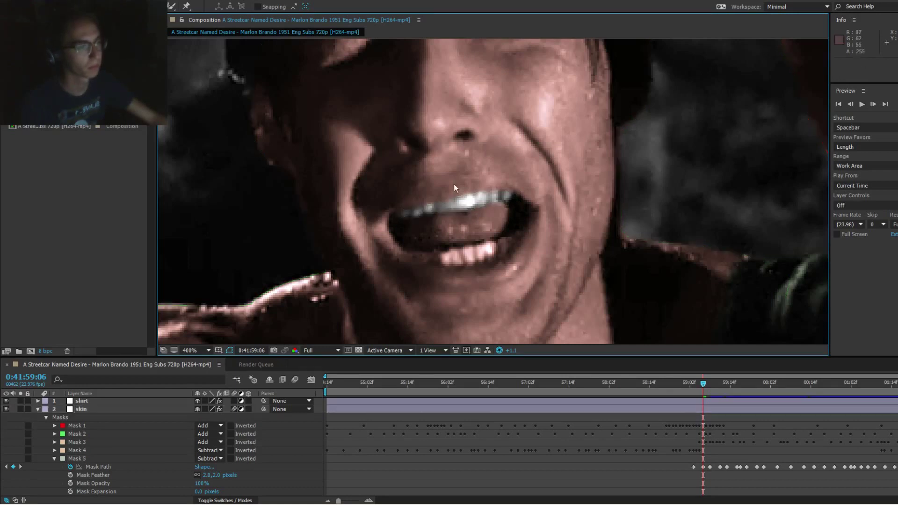
left_click(491, 193)
left_click(495, 195)
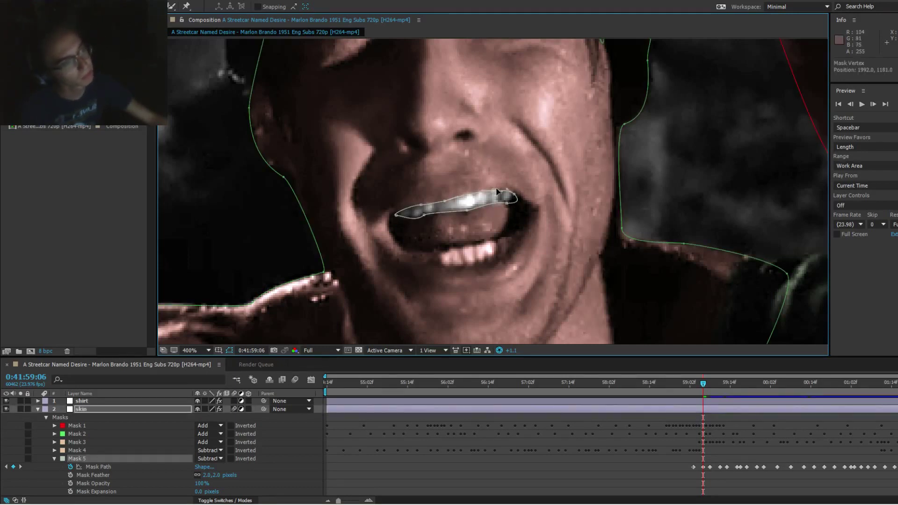
key("F2")
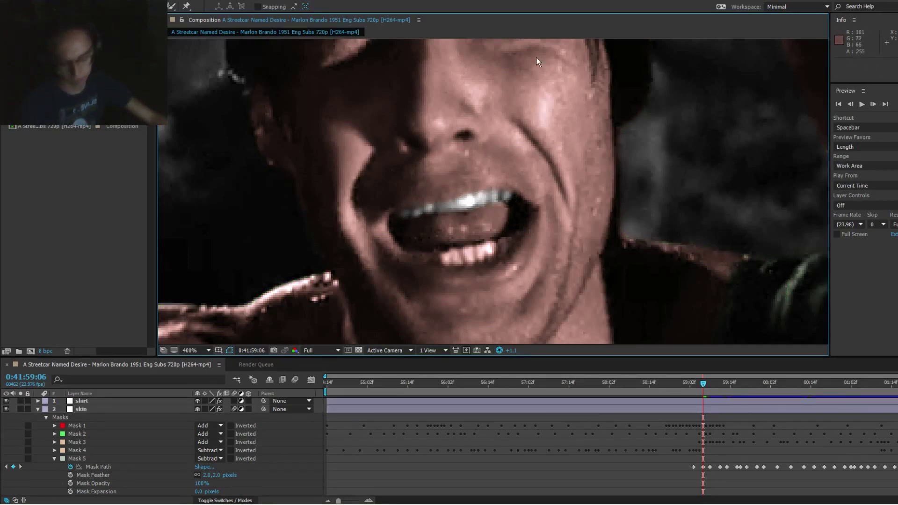
Step: Check the frames up to 0:41:59:09, and play back the clip from 0:41:59:03 to review the teeth mask
key("slash")
left_click_drag(445, 190, 444, 193)
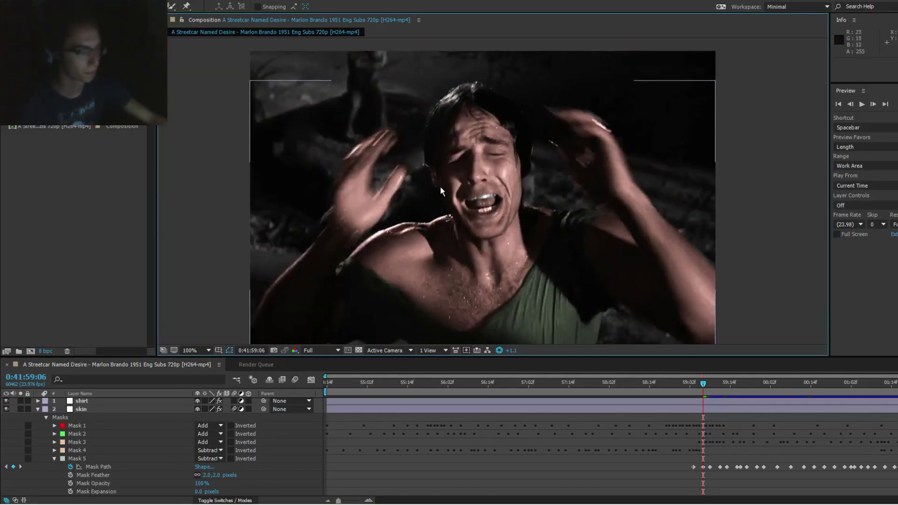
key("Page_Down")
key("Page_Down")
key("Page_Down")
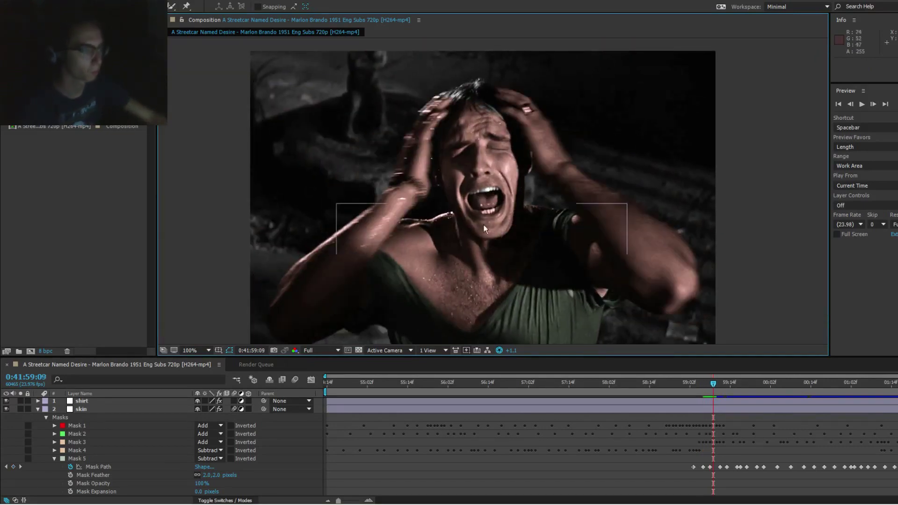
mouse_move(692, 382)
left_mouse_down()
mouse_move(684, 383)
mouse_move(693, 385)
left_mouse_up()
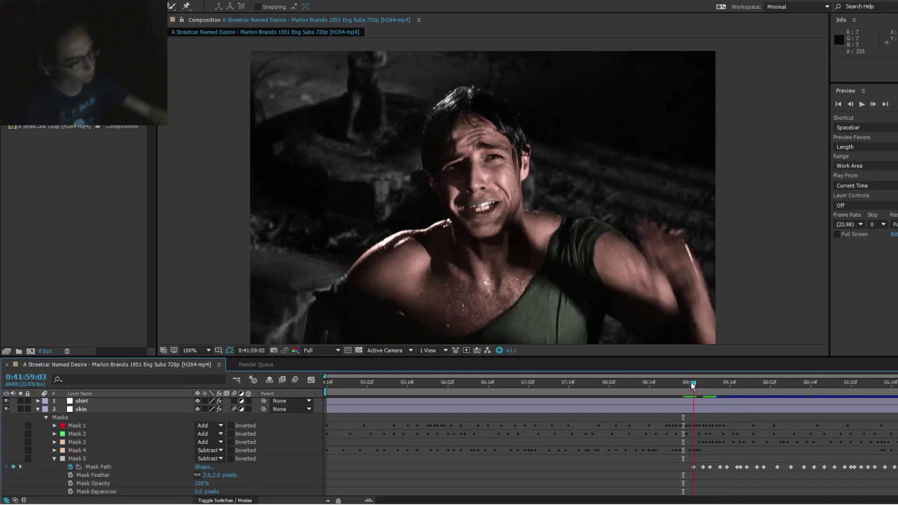
key("space")
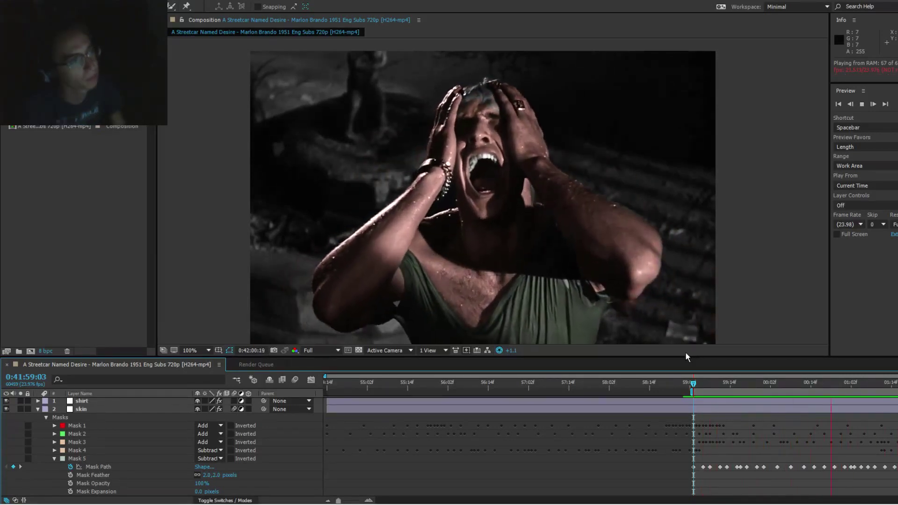
key("space")
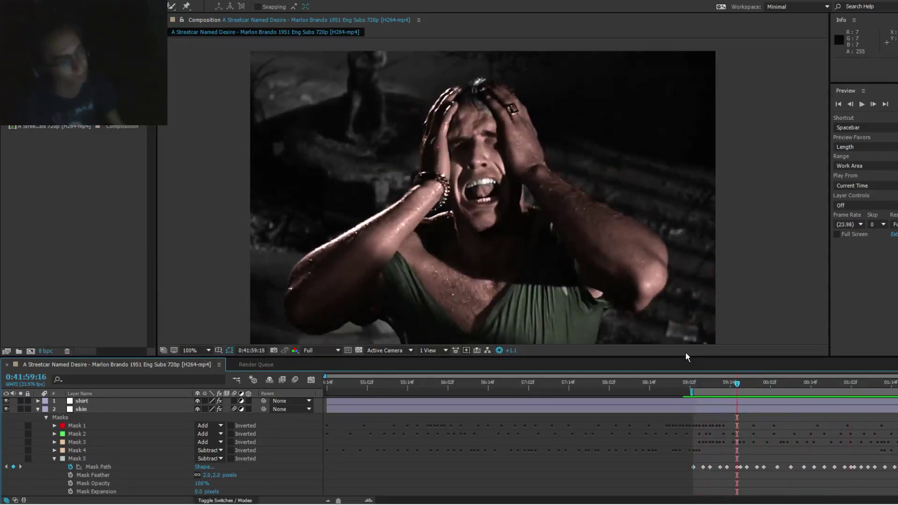
Step: Extend the work area's start back to 0:41:58:00
mouse_move(421, 504)
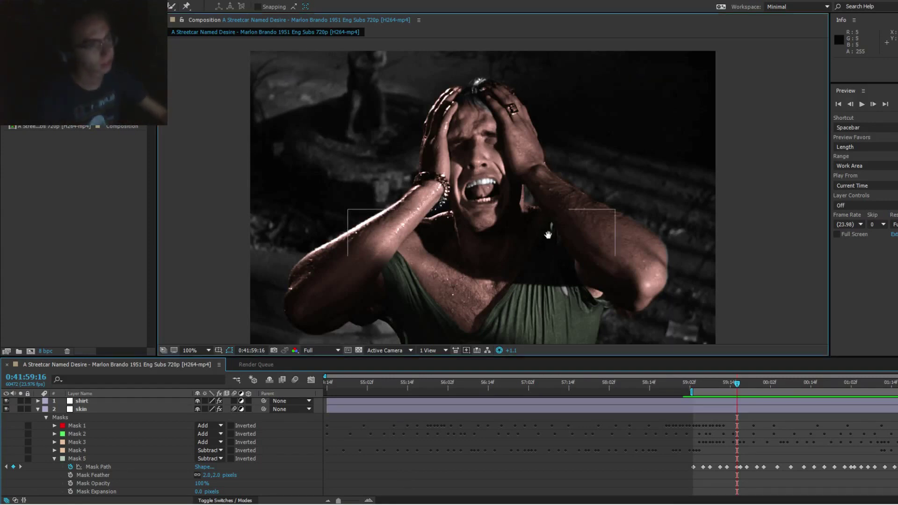
scroll(524, 197, "up", 1)
left_click_drag(533, 183, 550, 280)
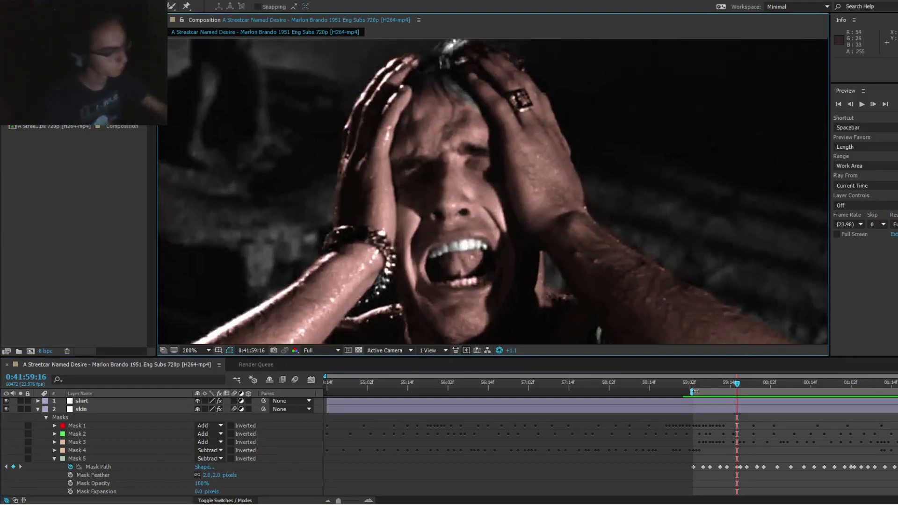
left_click_drag(693, 392, 601, 392)
Step: Move the whole of Mask 5 down onto the upper teeth at 0:41:58:23
left_click(622, 383)
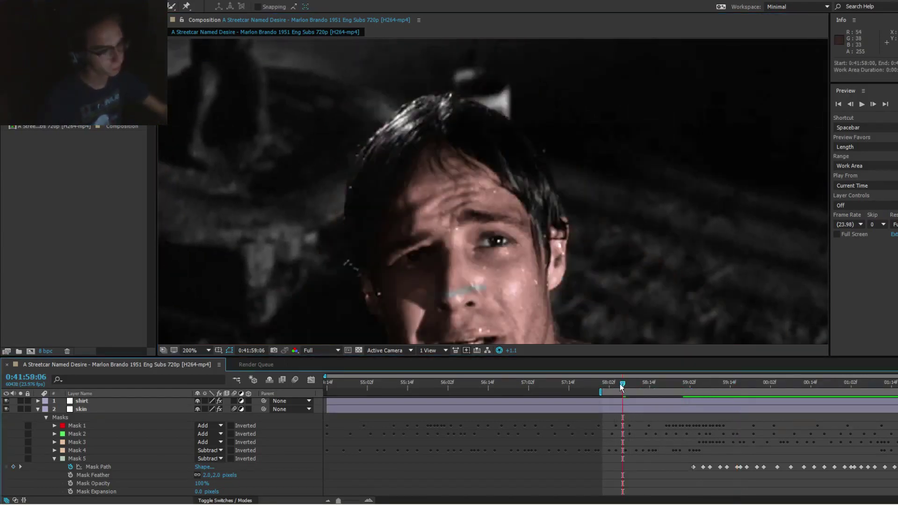
left_click_drag(615, 284, 626, 209)
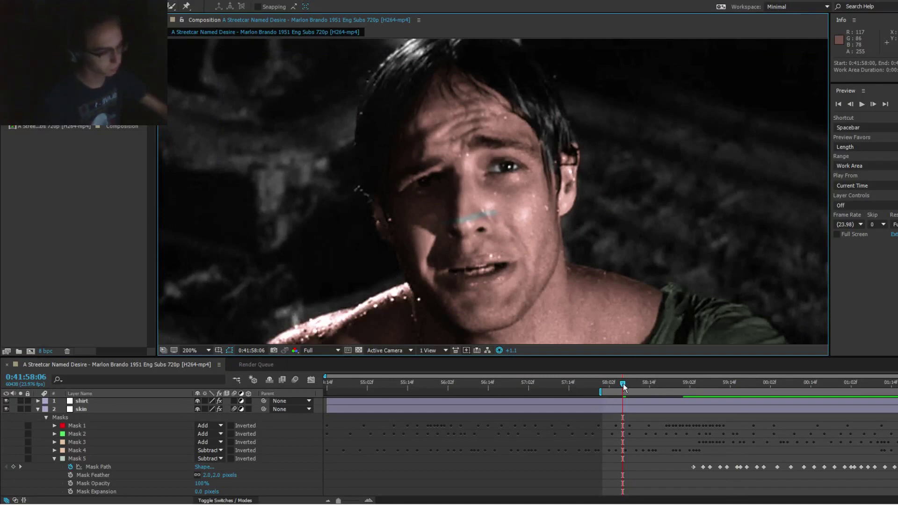
left_click_drag(623, 388, 681, 387)
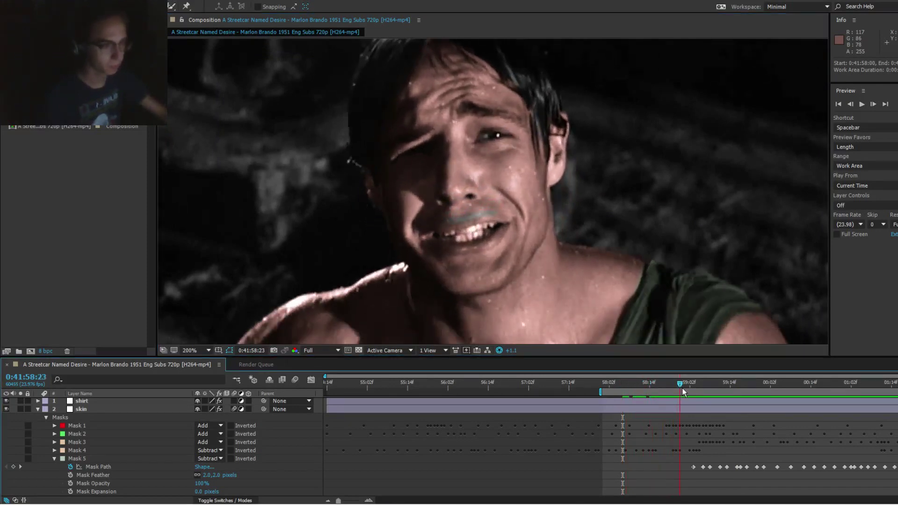
double_click(470, 217)
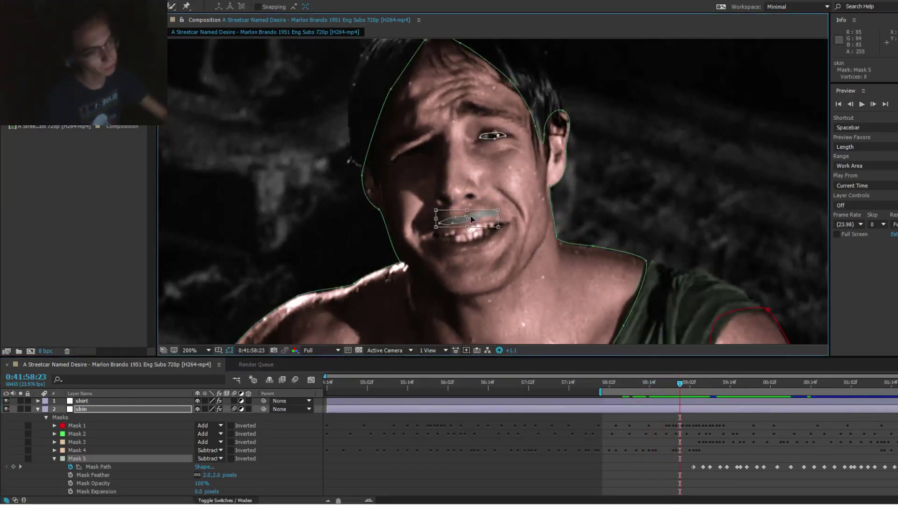
left_click_drag(471, 218, 472, 229)
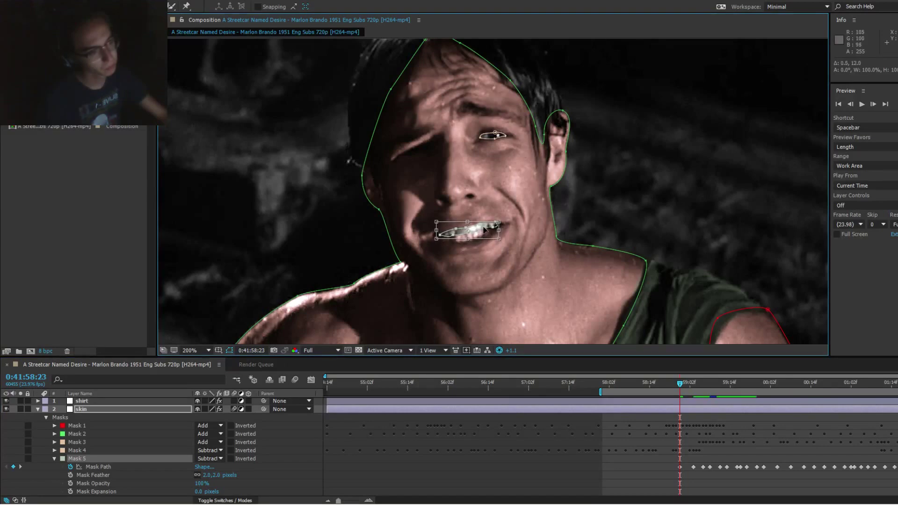
left_click(527, 204)
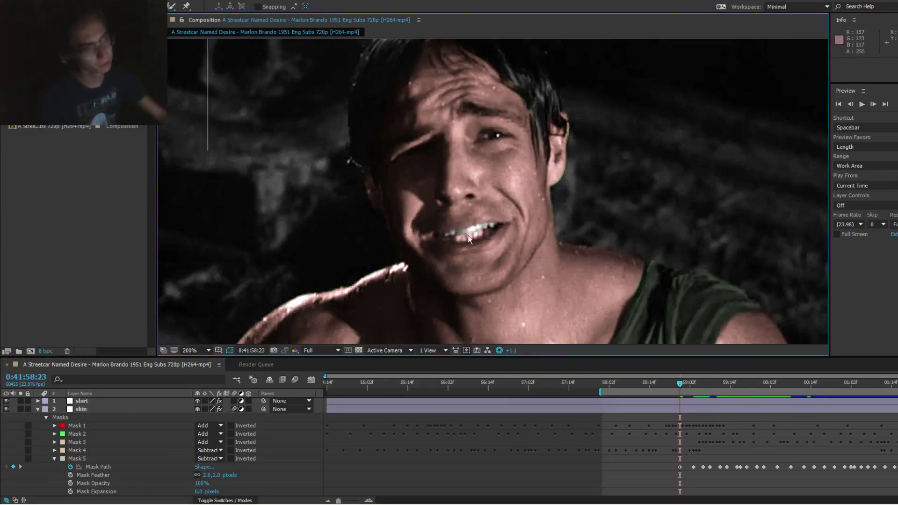
Step: Refine Mask 5's vertices along the upper edge of the teeth at 0:41:58:23
key("period")
key("period")
left_click(484, 266)
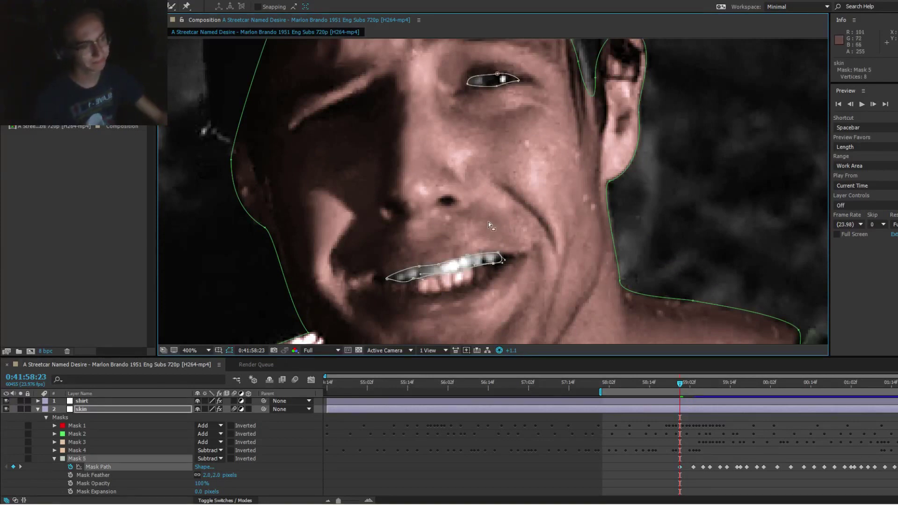
key("F2")
left_click_drag(454, 265, 460, 254)
left_click(420, 260)
left_click(426, 258)
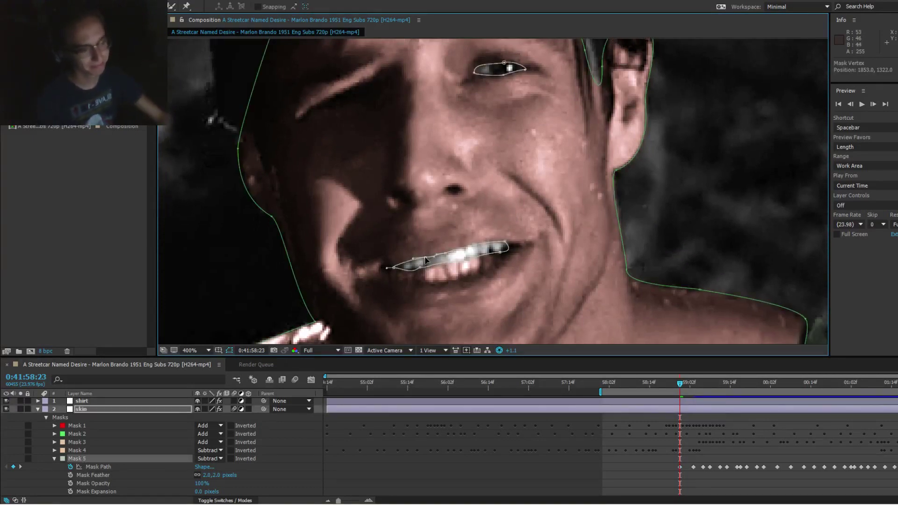
key("F2")
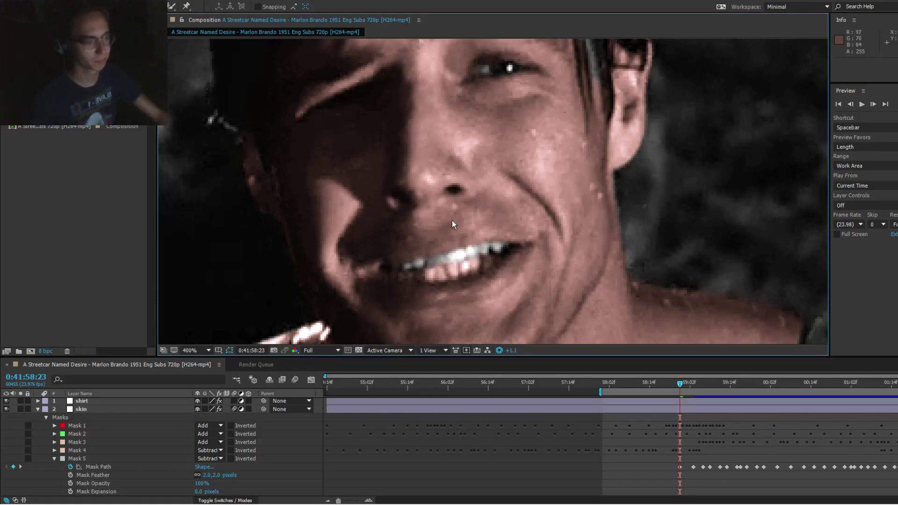
key("comma")
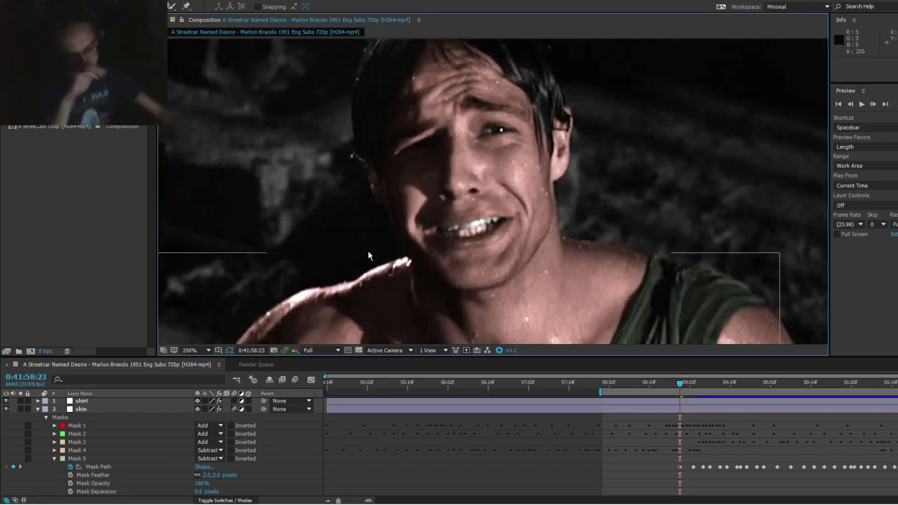
Step: Move Mask 5 down to the mouth at 0:41:58:05, then shrink and rotate it to fit the small visible teeth area
left_click_drag(558, 388, 620, 380)
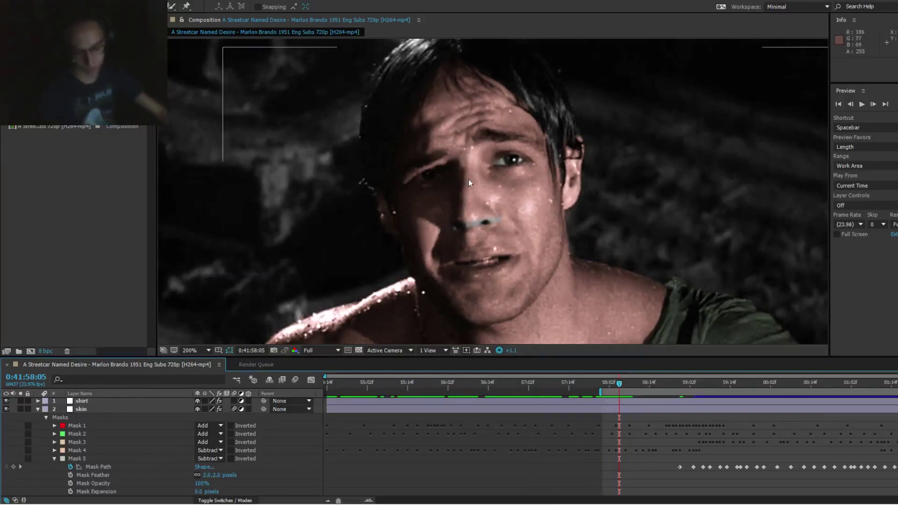
scroll(468, 179, "up", 2)
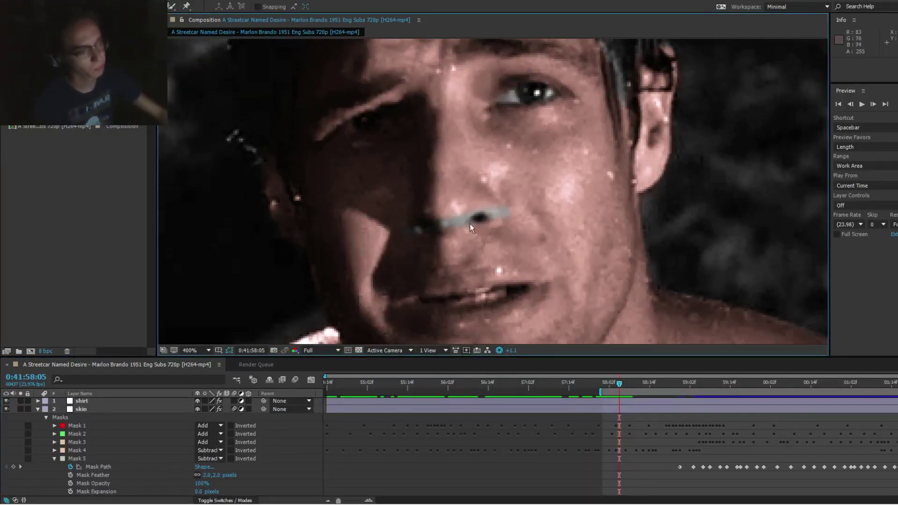
left_click(470, 224)
double_click(475, 221)
left_click_drag(485, 241, 498, 305)
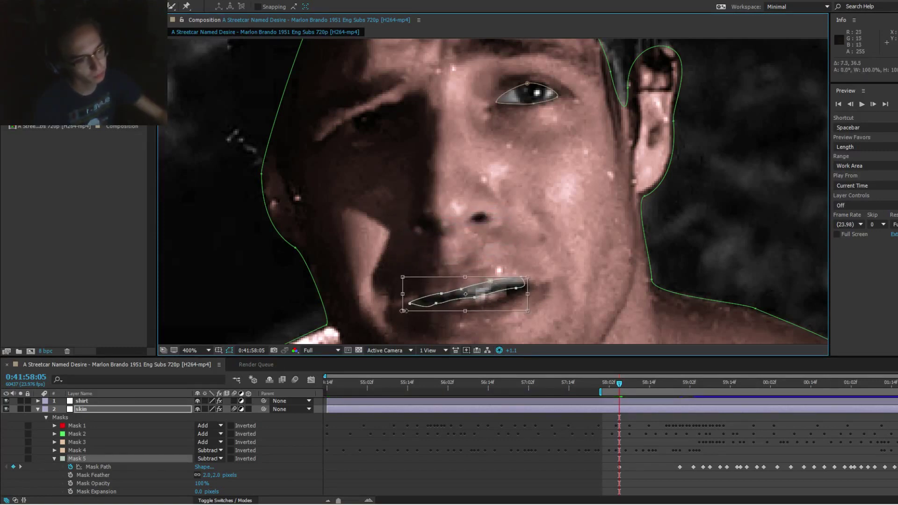
left_click_drag(405, 310, 486, 295)
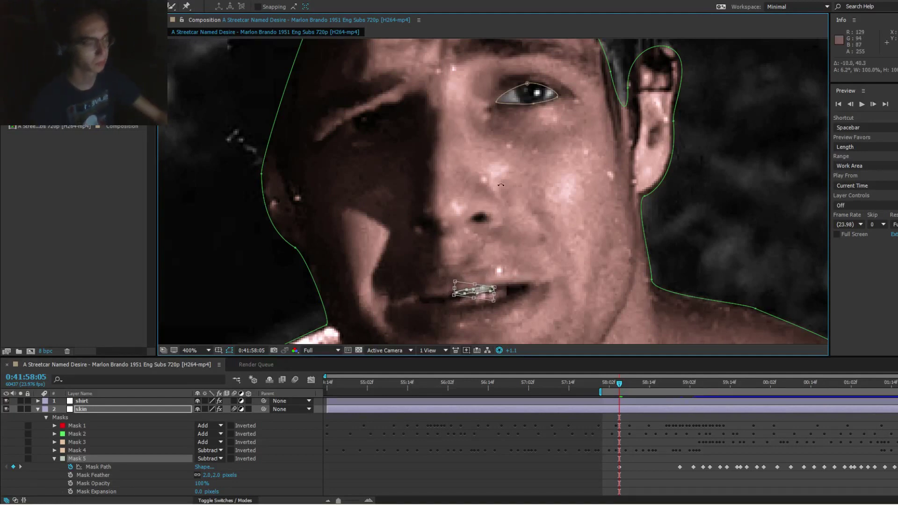
key("F2")
Step: Shift and adjust Mask 5 over the visible upper teeth at 0:41:58:06
key("Page_Down")
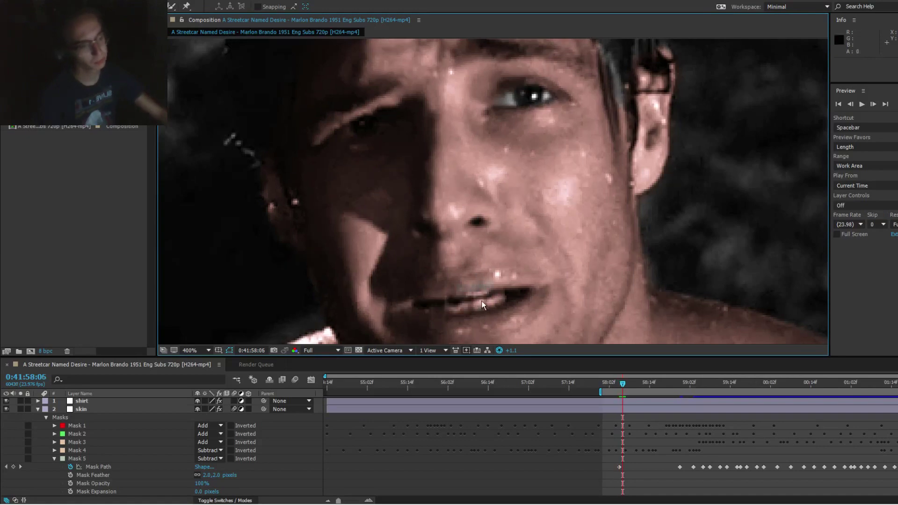
left_click(481, 281)
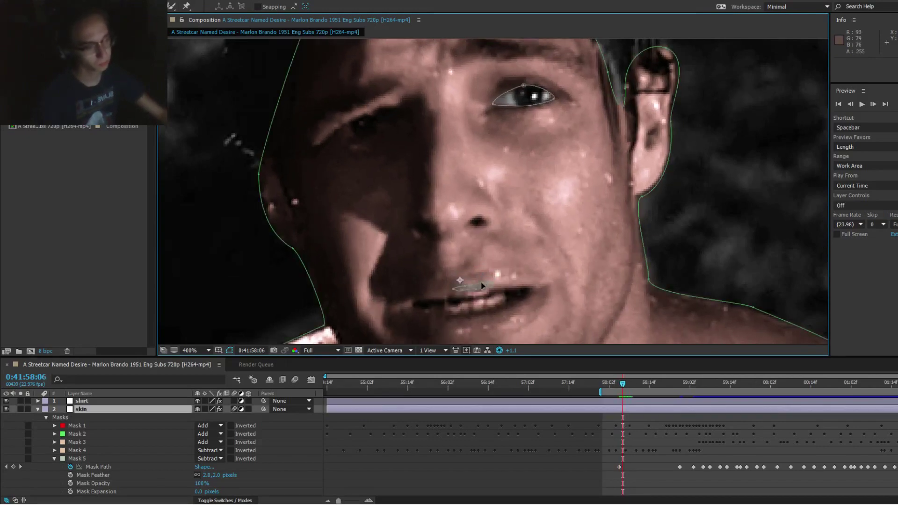
double_click(482, 283)
mouse_move(483, 286)
left_mouse_down()
mouse_move(483, 296)
mouse_move(499, 287)
mouse_move(488, 293)
left_mouse_up()
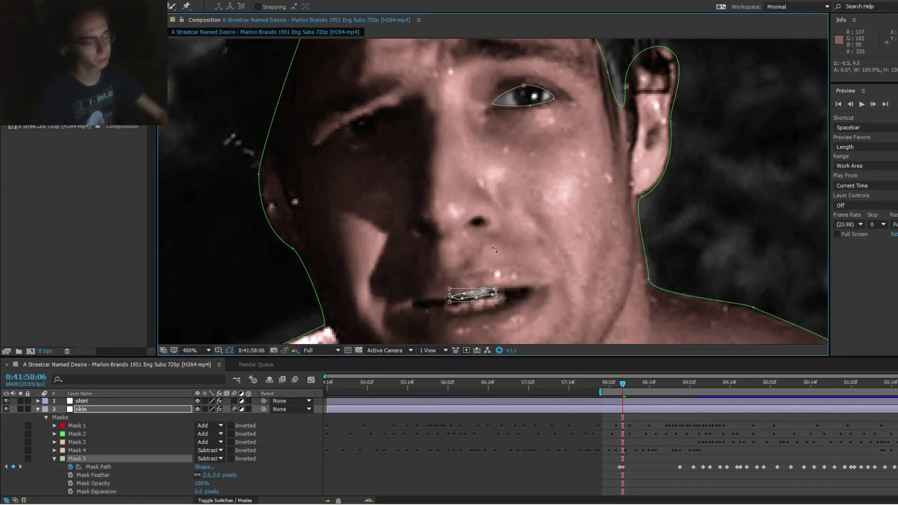
double_click(523, 183)
Step: Move Mask 5 off the face into the dark background beside the hair at 0:41:58:04
key("Page_Down")
key("Page_Up")
key("Page_Up")
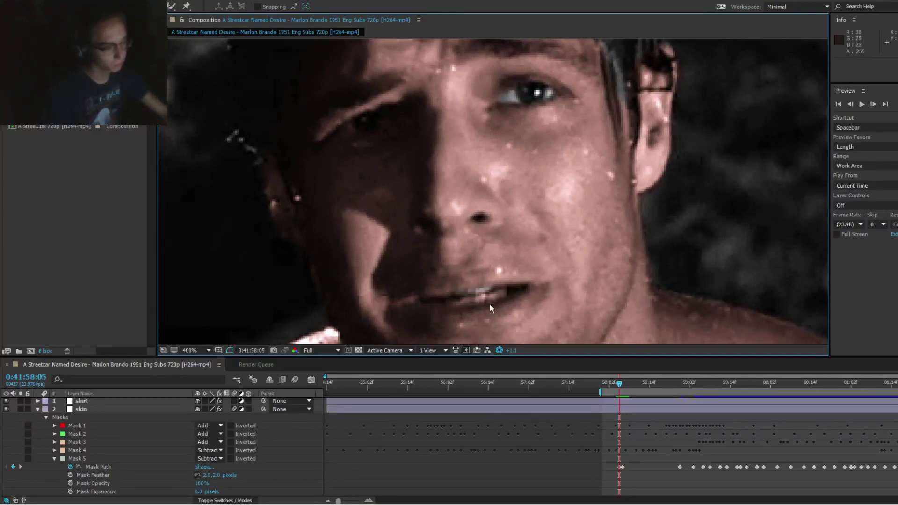
key("Page_Up")
double_click(481, 292)
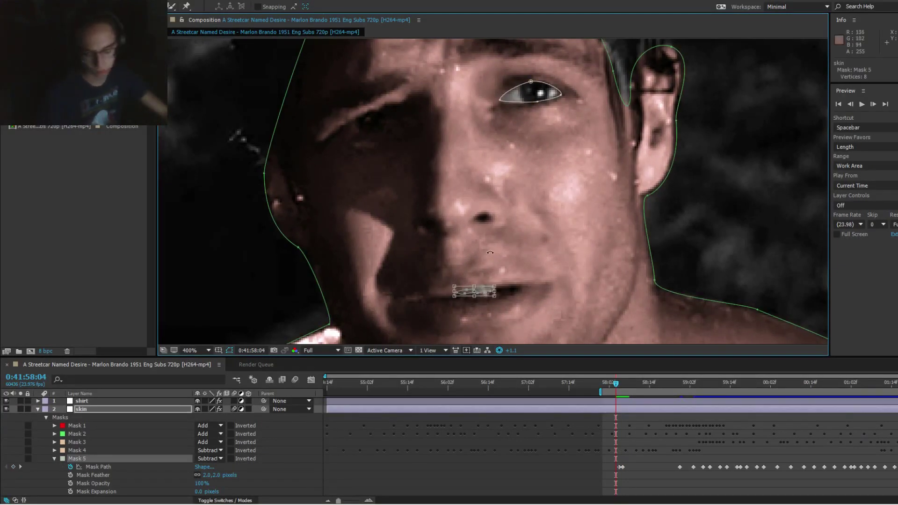
scroll(491, 270, "down", 2)
left_click_drag(489, 285, 365, 103)
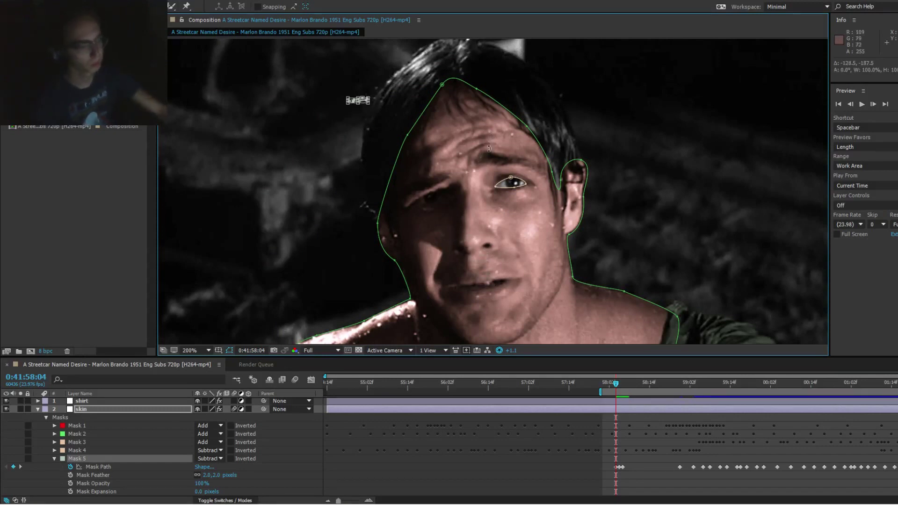
Step: Move Mask 5 off the mouth and onto the dark hair beside the forehead at 0:41:58:07
key("Page_Down")
key("Page_Down")
key("Page_Down")
key("Page_Down")
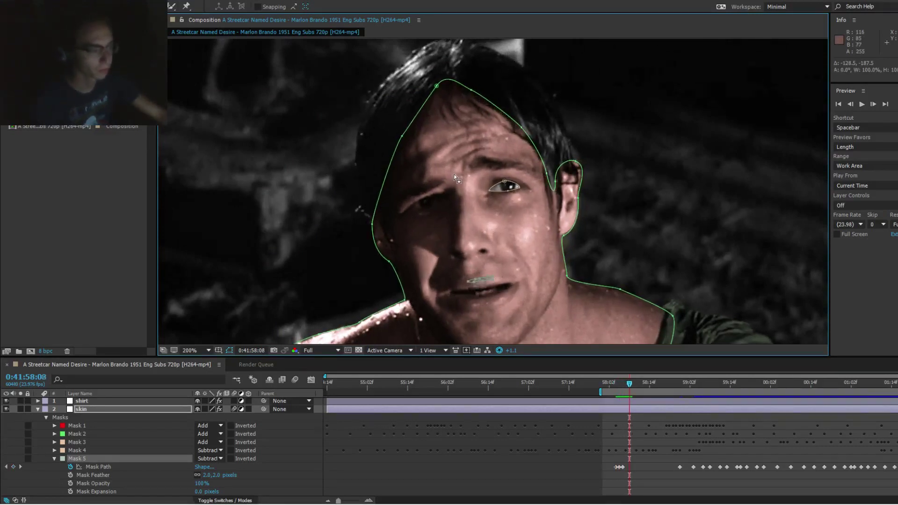
key("Page_Up")
key("Page_Up")
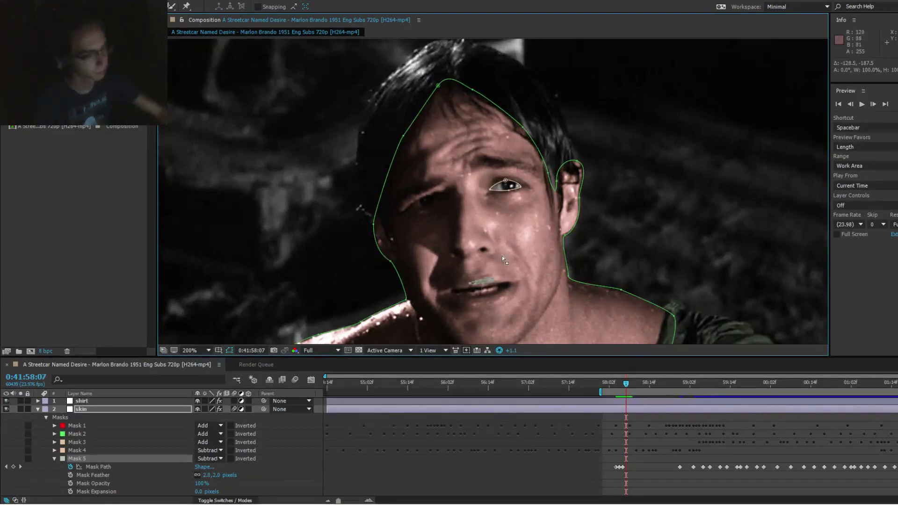
key("Page_Down")
double_click(487, 282)
left_click_drag(487, 282, 368, 89)
Step: Bring Mask 5 back from the hair down to the mouth opening at 0:41:58:11
key("Page_Down")
key("Page_Down")
key("Page_Down")
key("Page_Down")
key("Page_Down")
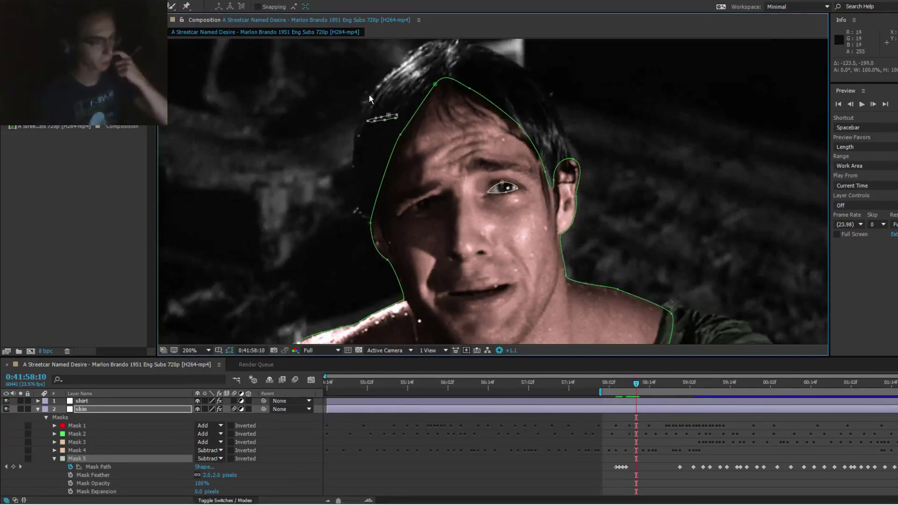
key("Page_Up")
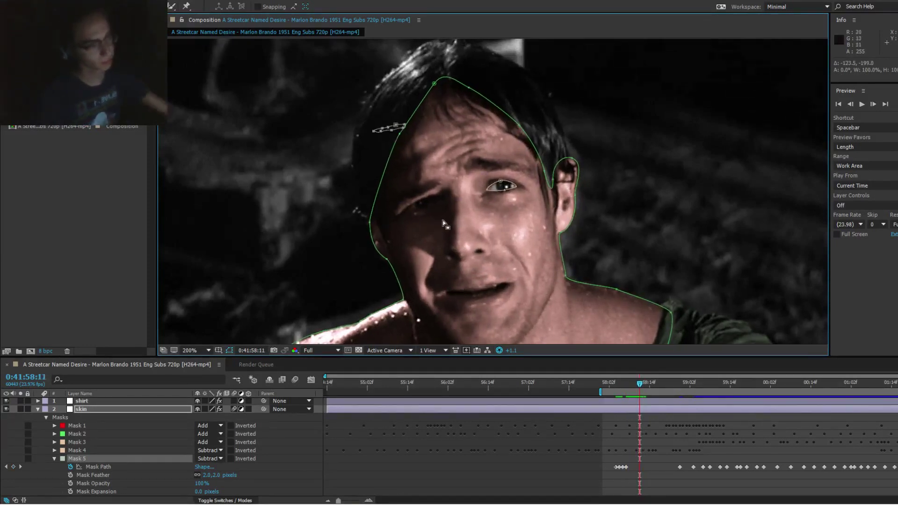
double_click(395, 130)
left_click_drag(402, 133, 489, 285)
key("Page_Down")
key("F2")
Step: Nudge Mask 5 to line up with the thin strip of upper teeth at 0:41:58:12
left_click_drag(492, 226, 495, 203)
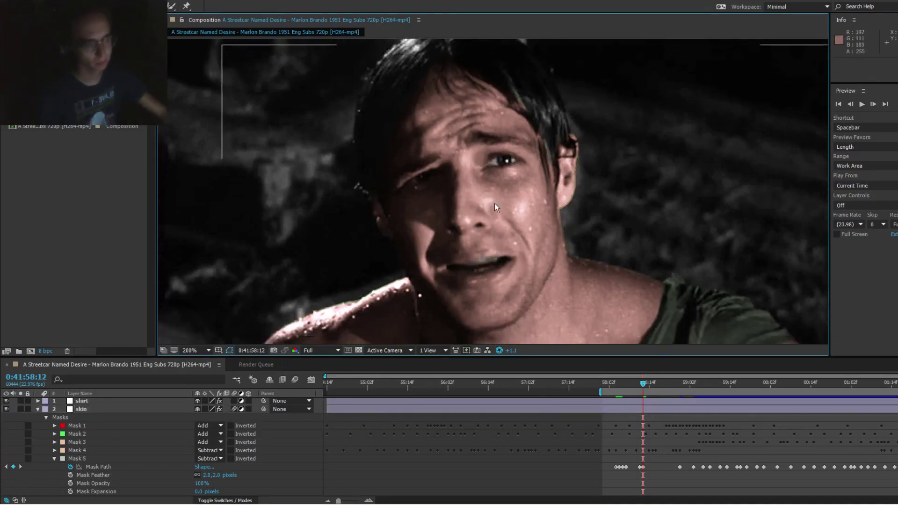
scroll(507, 240, "up", 2)
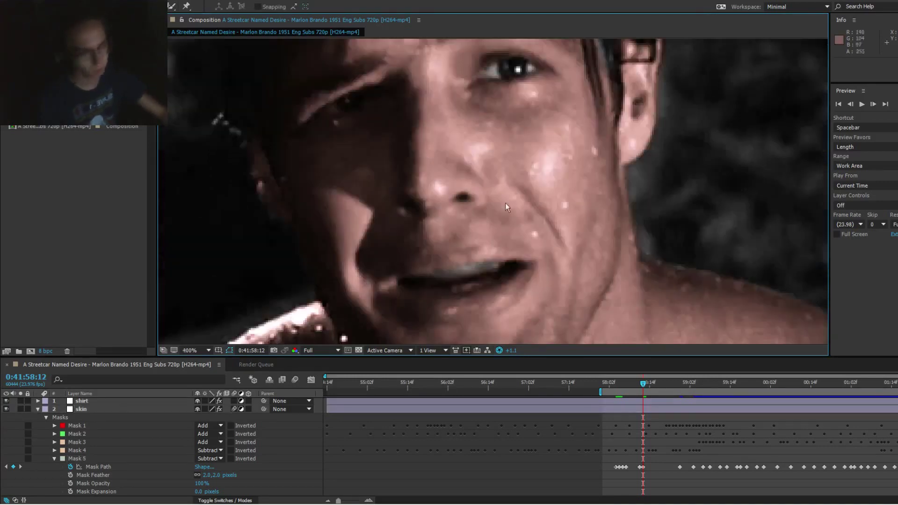
left_click(471, 269)
double_click(477, 264)
left_click_drag(479, 267, 481, 271)
key("F2")
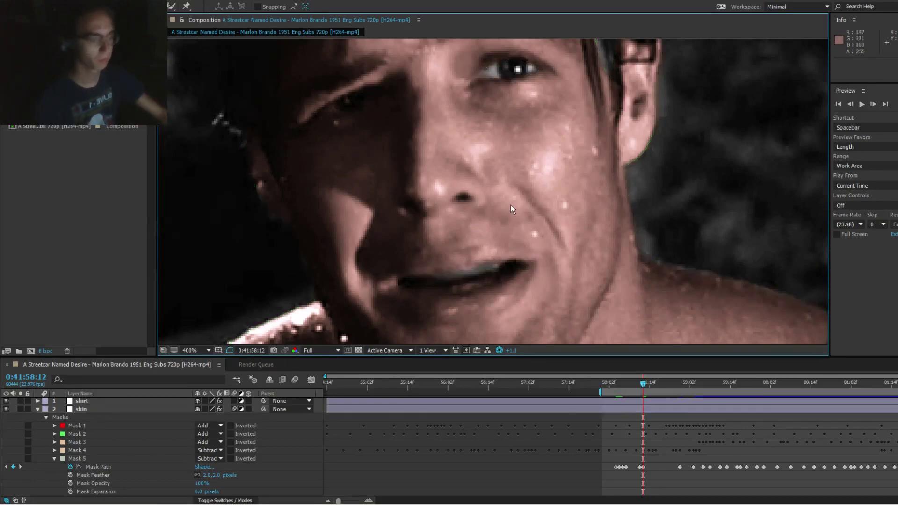
Step: Shift Mask 5 up over the upper teeth of the open mouth at 0:41:58:15
key("Page_Down")
key("Page_Down")
key("Page_Down")
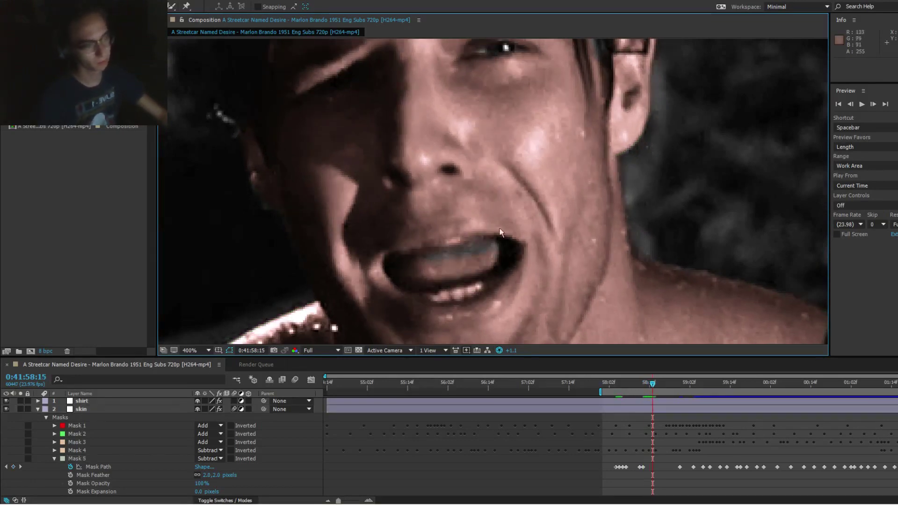
left_click(475, 252)
double_click(476, 253)
left_click_drag(481, 248, 470, 243)
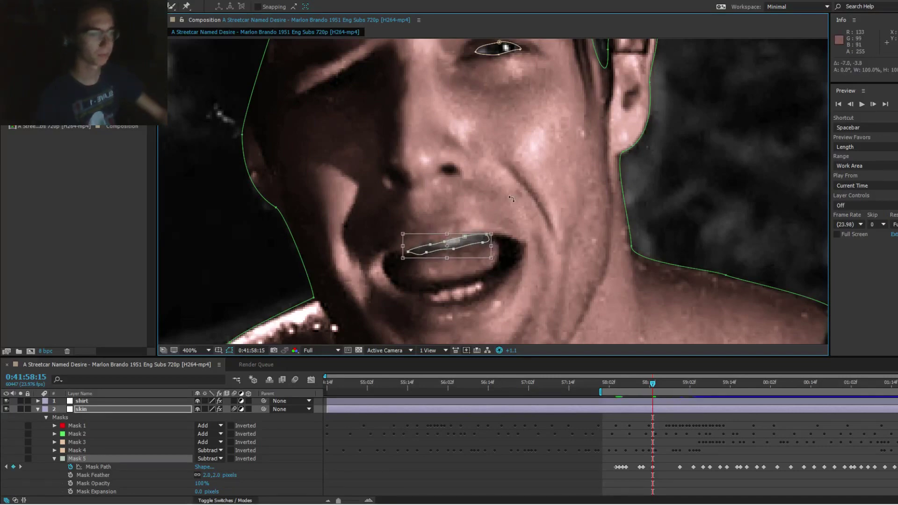
key("F2")
scroll(477, 235, "up", 2)
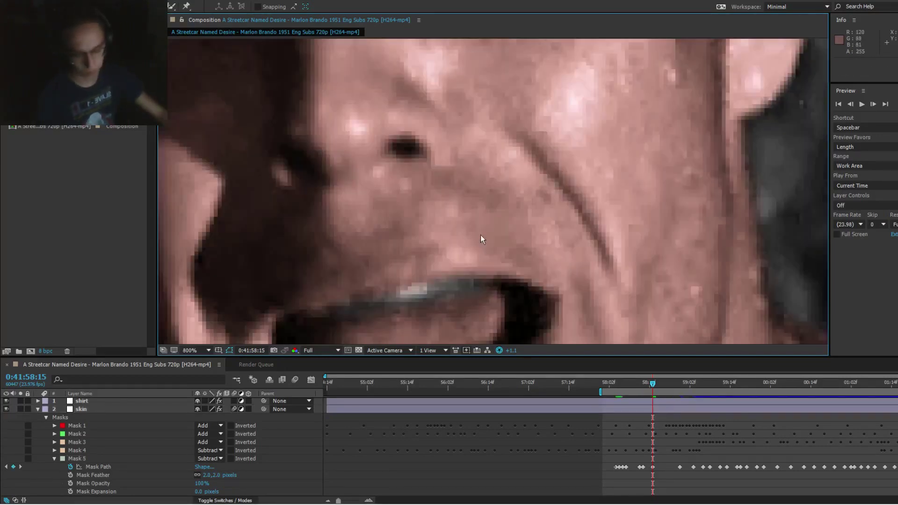
Step: Move Mask 5 off the face into the dark background at 0:41:58:15
scroll(478, 236, "down", 4)
left_click(473, 222)
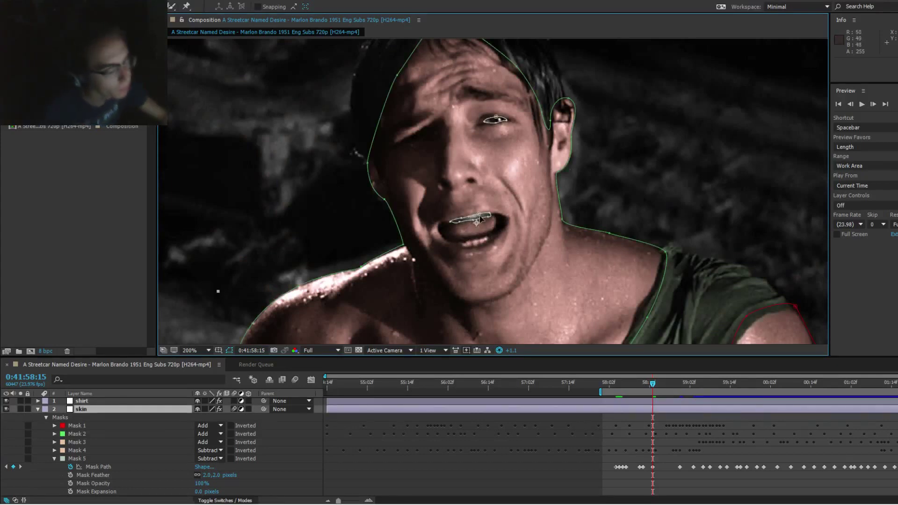
left_click(481, 216)
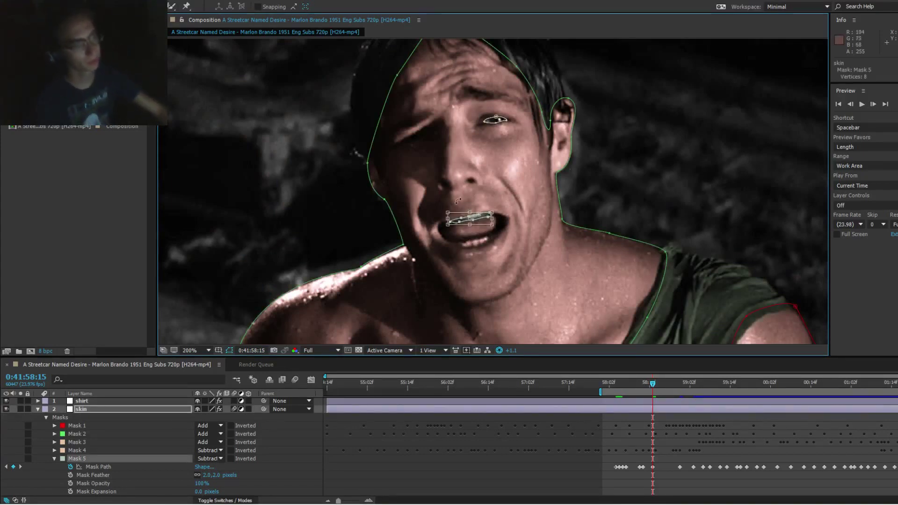
key("ctrl+z")
double_click(483, 215)
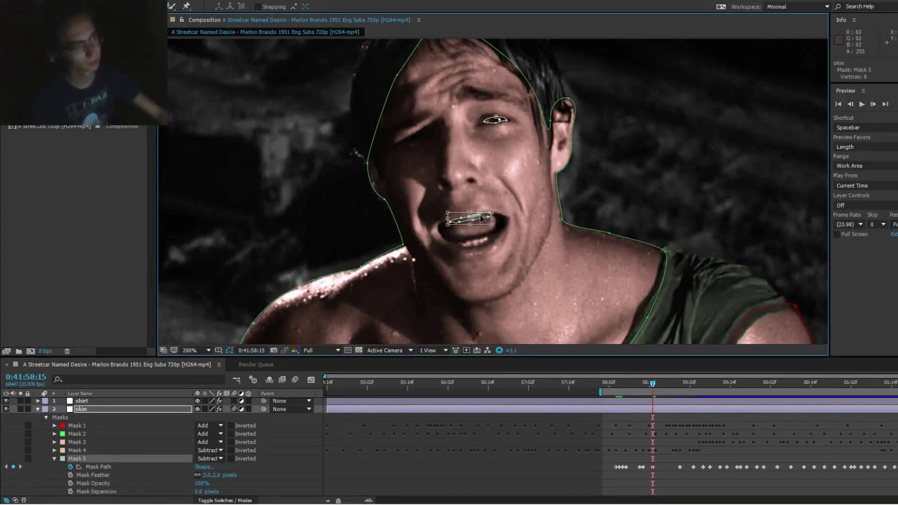
left_click_drag(483, 216, 277, 170)
Step: Move Mask 5 from the cheek onto the upper teeth at 0:41:58:21 and rotate it slightly to follow them
key("Page_Down")
key("Page_Down")
key("Page_Down")
key("Page_Down")
key("Page_Down")
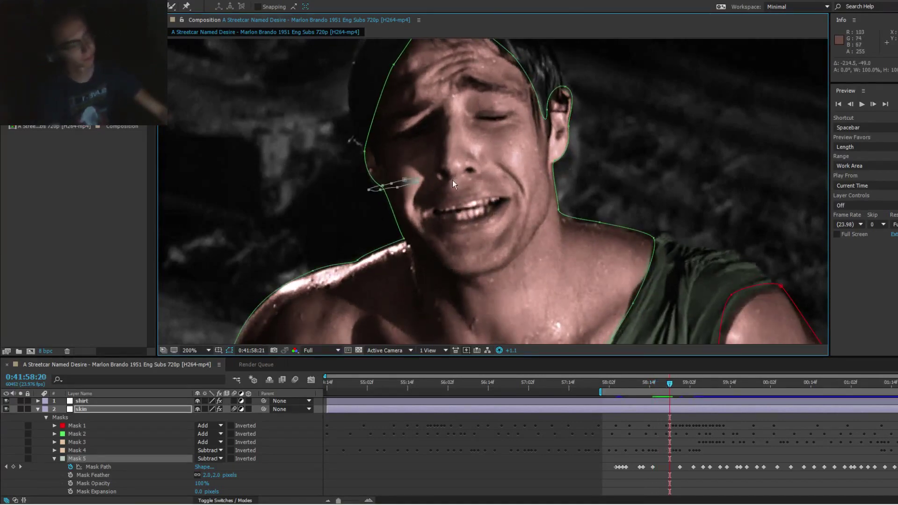
key("Page_Down")
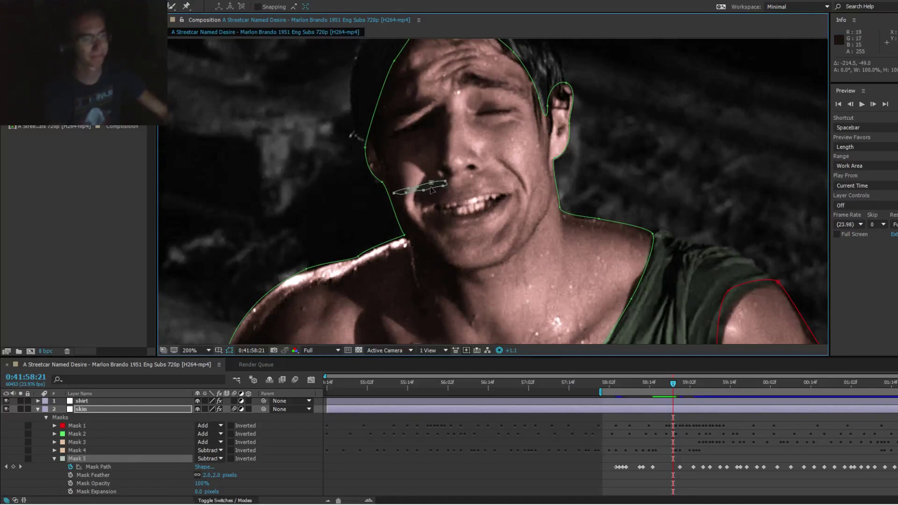
key("period")
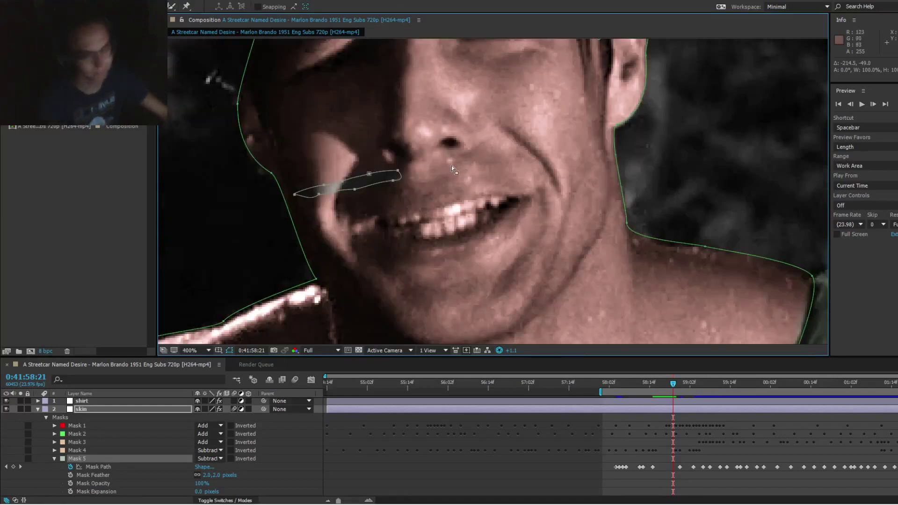
double_click(369, 174)
left_click_drag(414, 180, 513, 199)
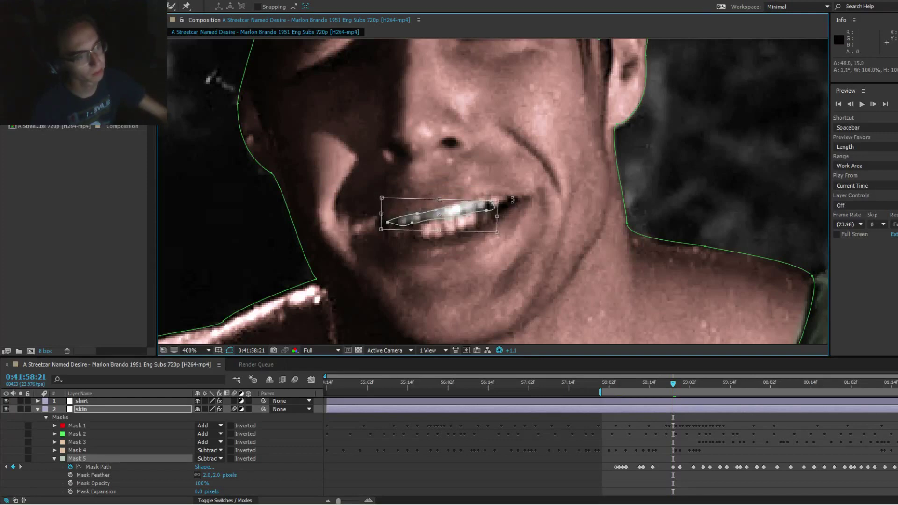
left_click_drag(469, 218, 474, 216)
key("ctrl+shift+h")
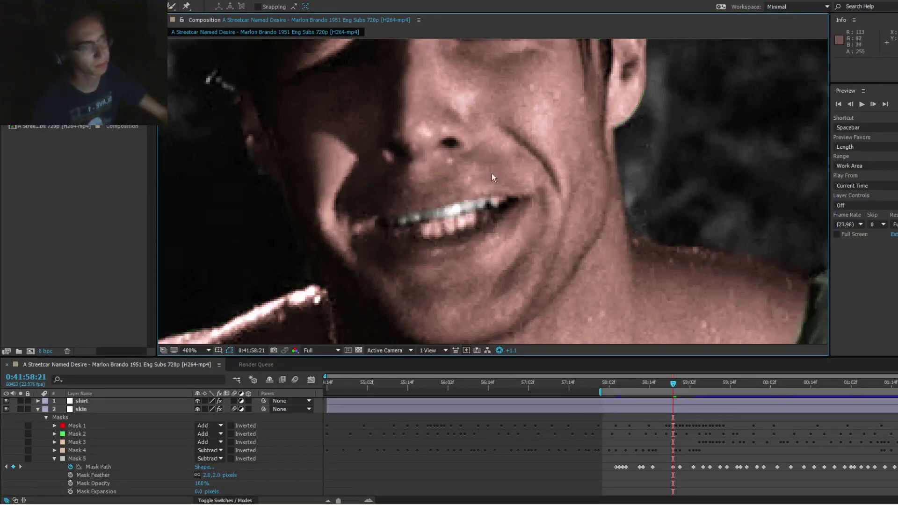
Step: Reshape Mask 5's vertices so both ends reach the corners of the upper teeth at 0:41:58:21
key("ctrl+shift+h")
left_click(497, 204)
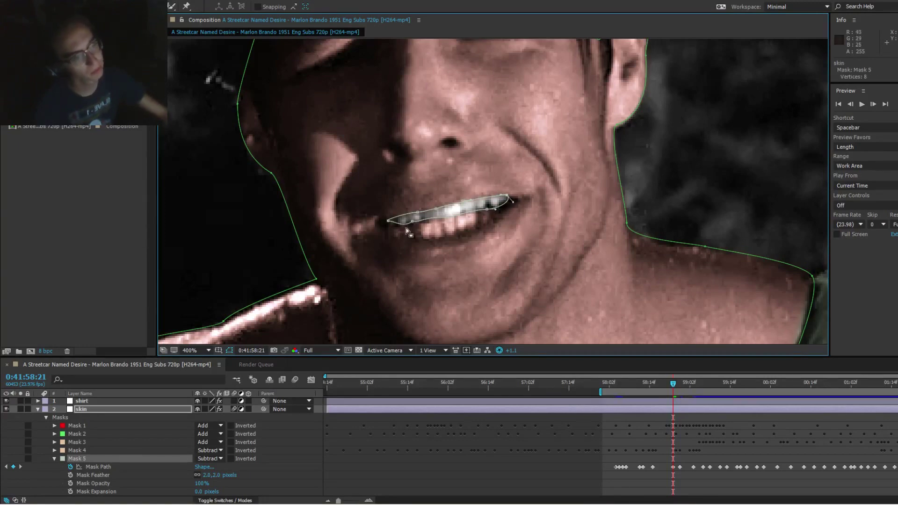
left_click(421, 212)
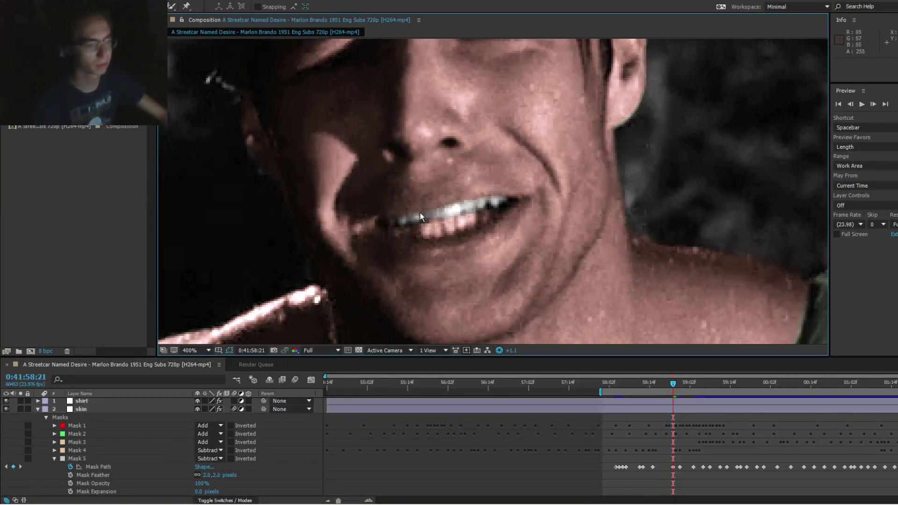
left_click(406, 220)
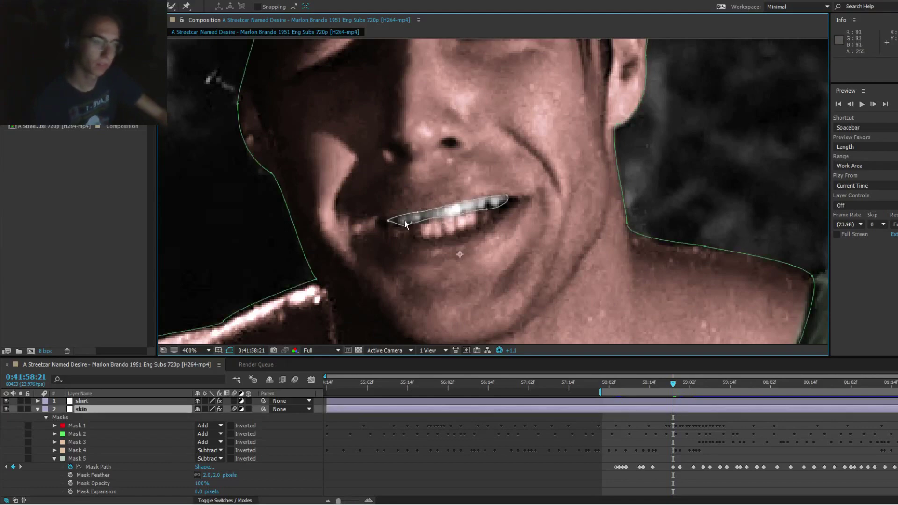
left_click(392, 224)
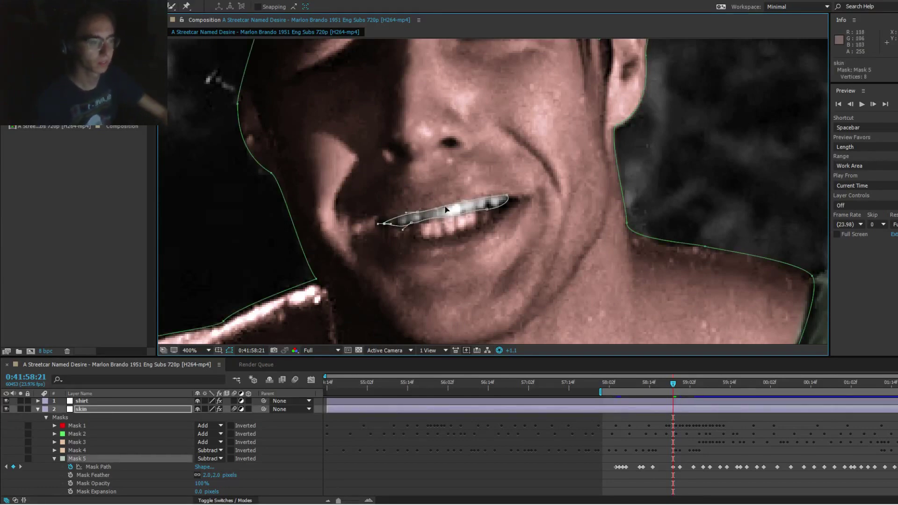
left_click_drag(436, 209, 428, 209)
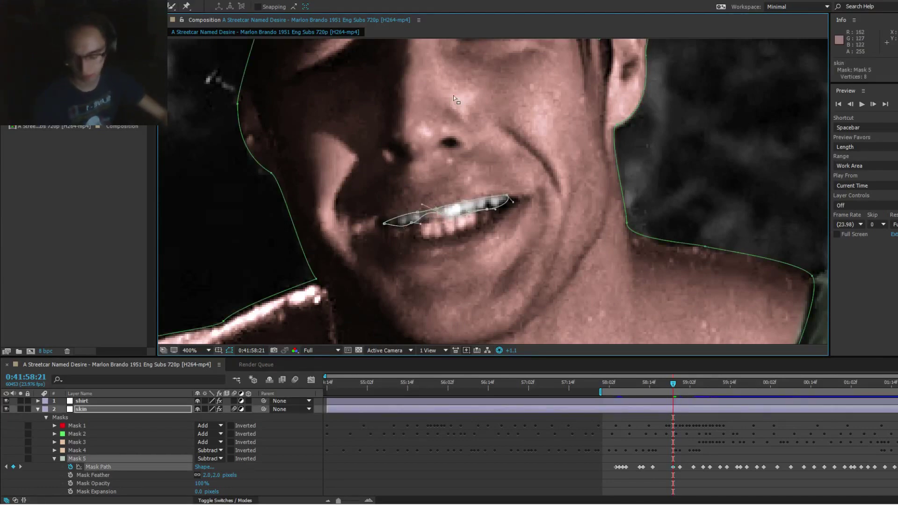
key("ctrl+z")
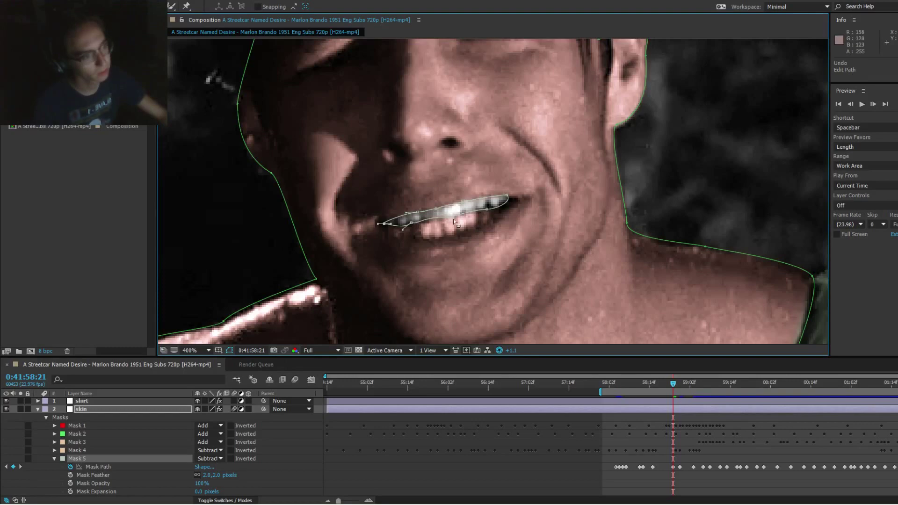
Step: Set Mask 5's outline color to bright green 37FF37 and refine its lower edge along the upper teeth at 0:41:58:21
left_click(63, 459)
left_click_drag(110, 196, 138, 185)
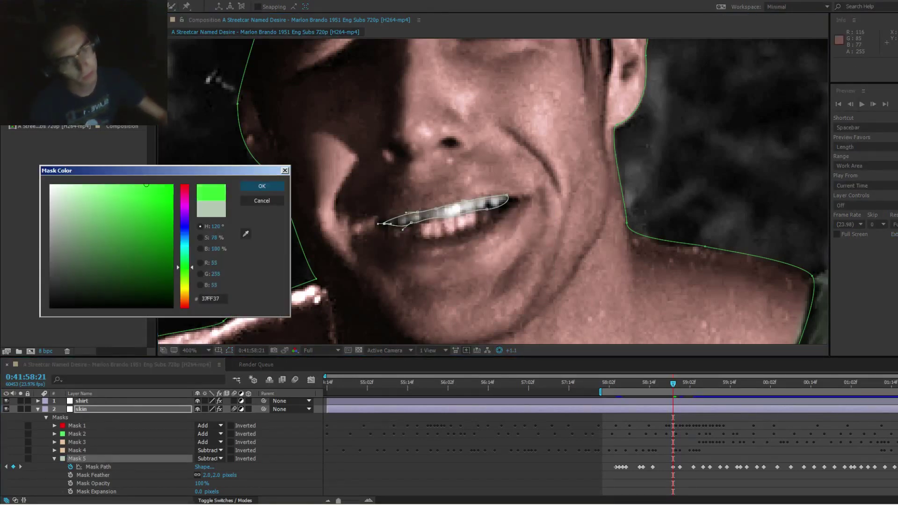
left_click(262, 186)
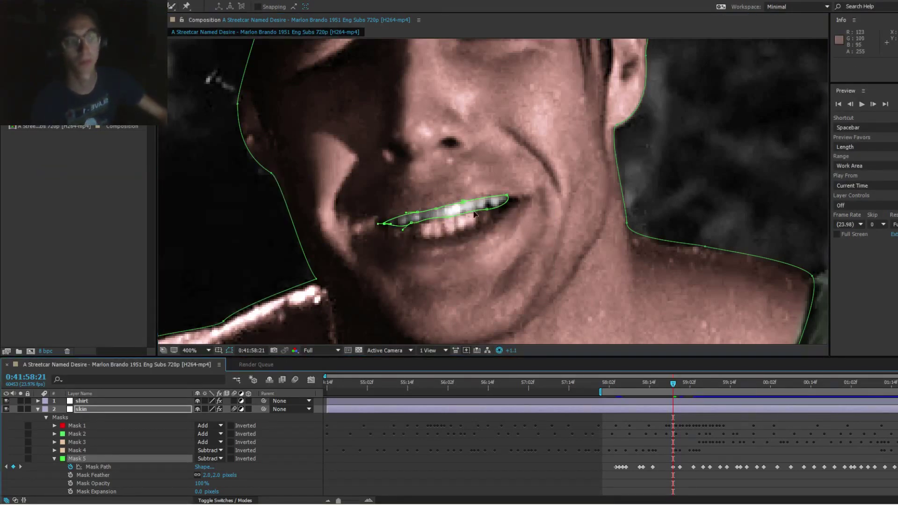
left_click_drag(450, 217, 451, 218)
key("F2")
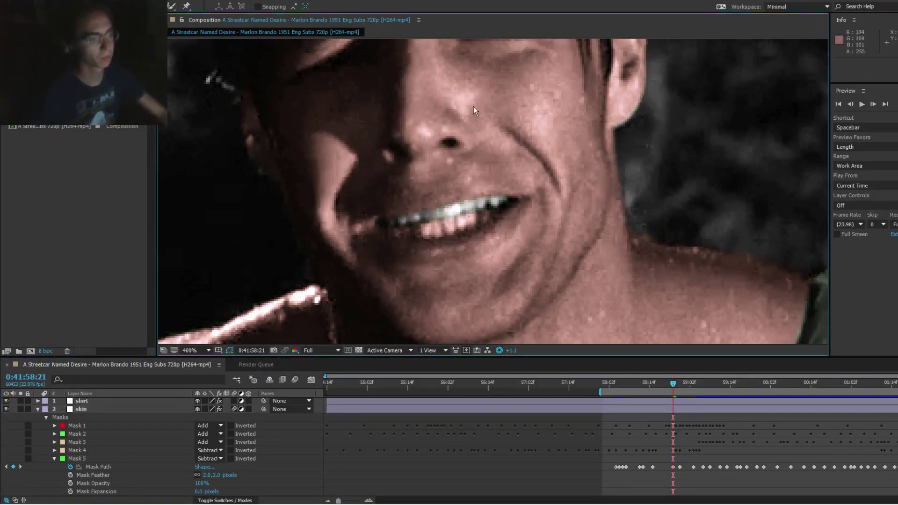
Step: Check the neighbouring frames, then move Mask 5 from the cheek onto the upper teeth at 0:41:58:19
key("Page_Down")
key("Page_Down")
key("Page_Down")
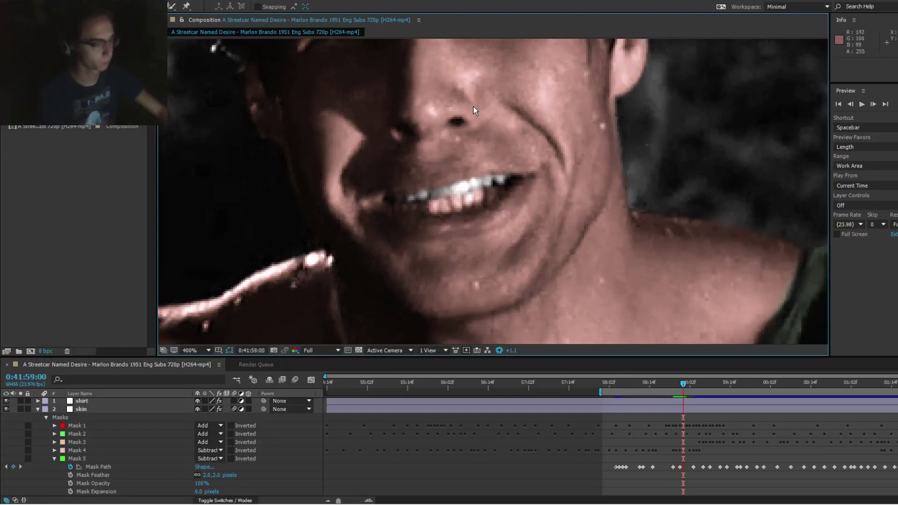
key("Page_Up")
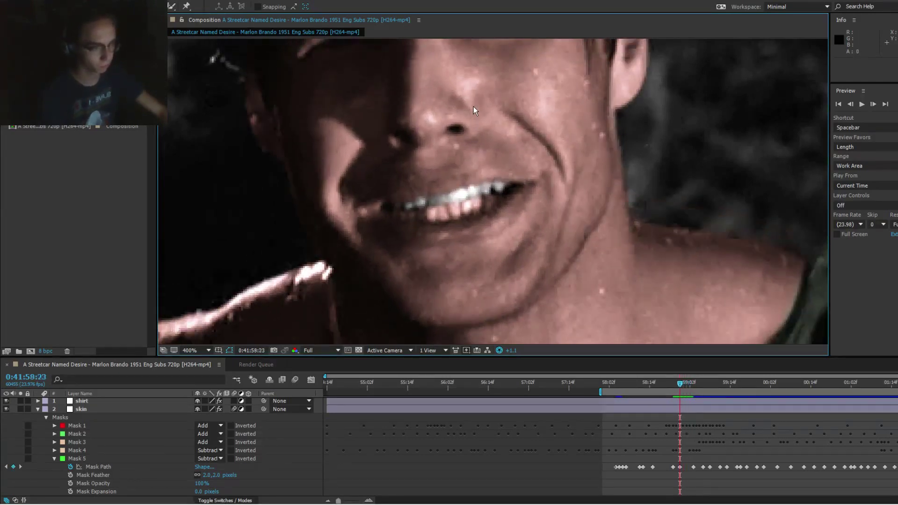
key("Page_Up")
key("Page_Up")
key("Page_Up")
key("Page_Up")
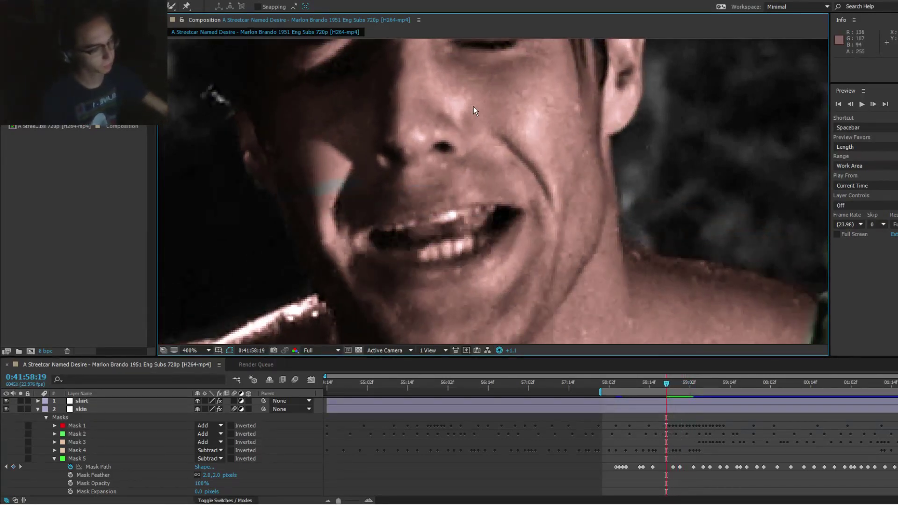
left_click(360, 192)
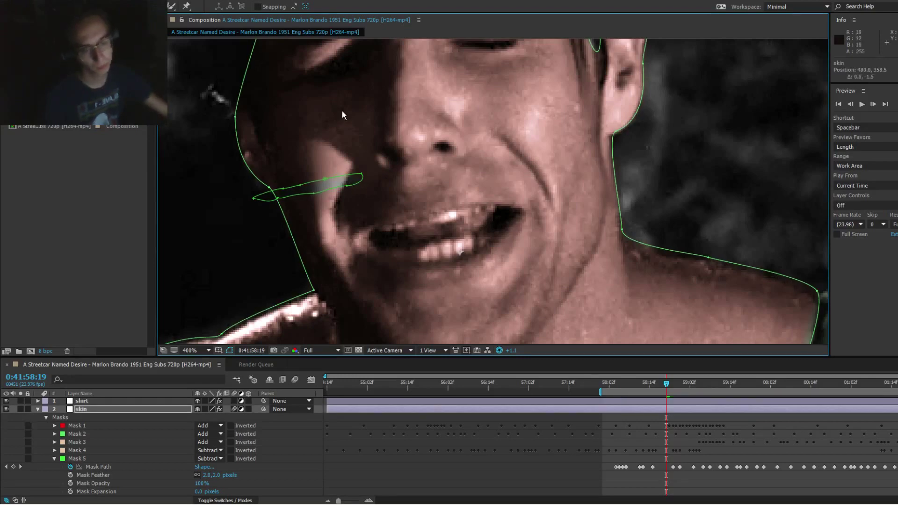
key("ctrl+z")
double_click(323, 194)
left_click_drag(338, 184, 464, 213)
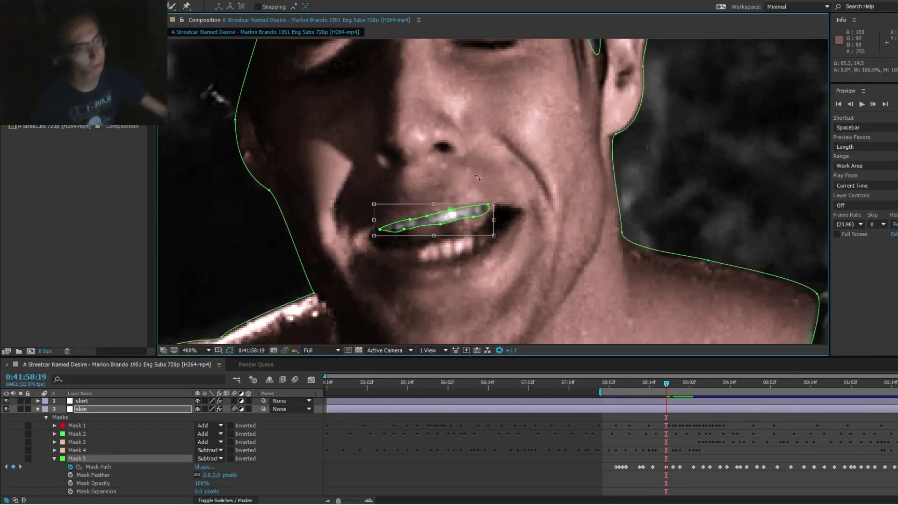
key("F2")
Step: Extend the end vertex of Mask 5 toward the mouth corner below the visible ear at 0:41:58:19
left_click(473, 210)
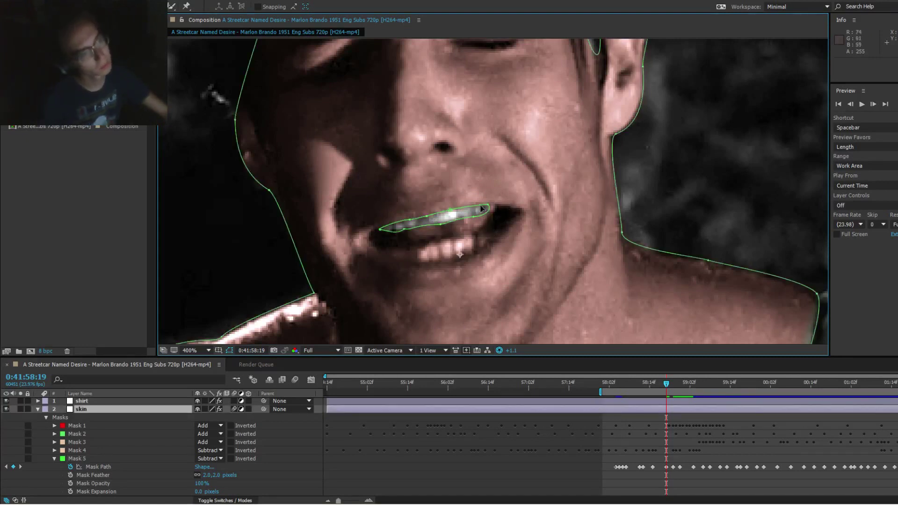
left_click_drag(489, 205, 496, 205)
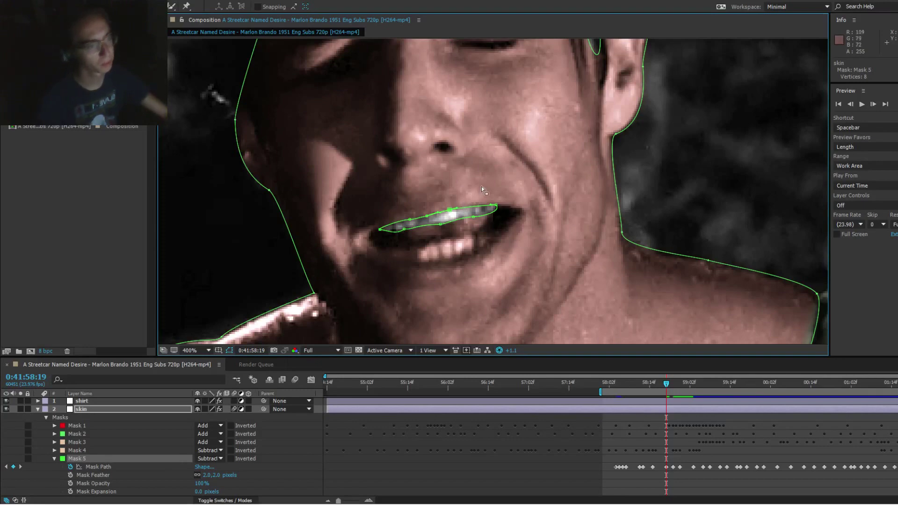
key("ctrl+shift+a")
scroll(483, 169, "down", 1)
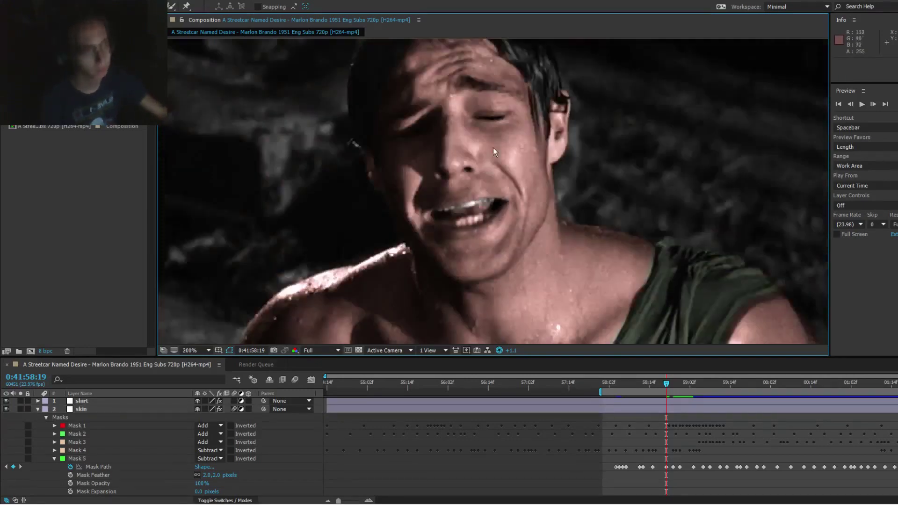
Step: Compare the neighbouring frames, then nudge Mask 5 down by 1.5 pixels onto the upper teeth at 0:41:58:20 and deselect it
key("Page_Down")
key("Page_Down")
key("Page_Down")
key("Page_Up")
key("Page_Up")
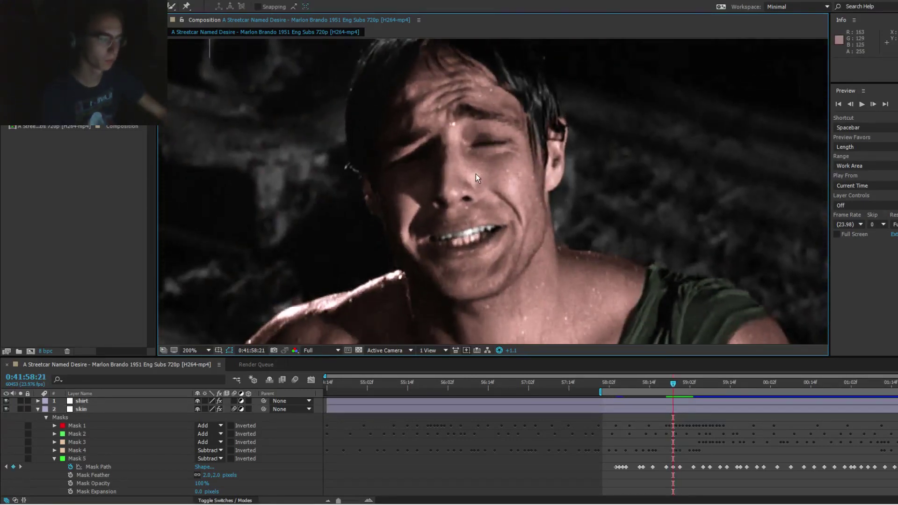
left_click(471, 232)
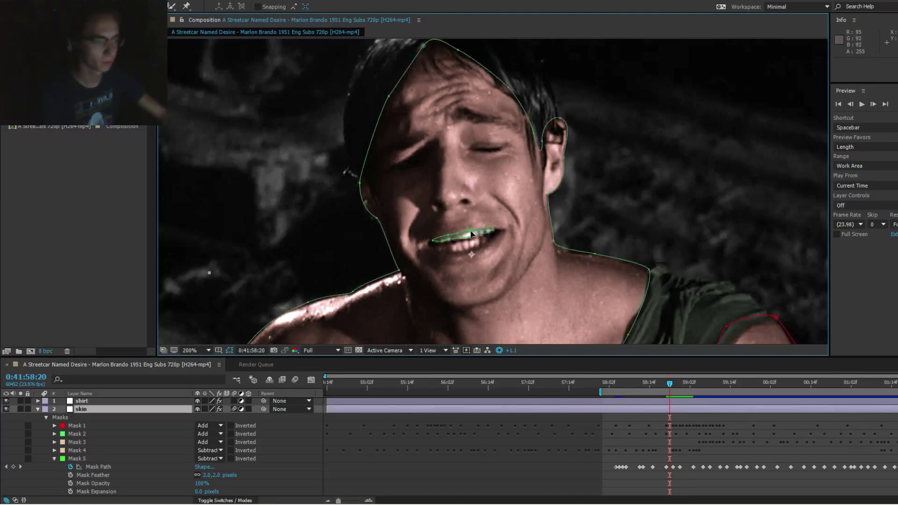
left_click(472, 233)
key("Down")
key("Down")
key("Down")
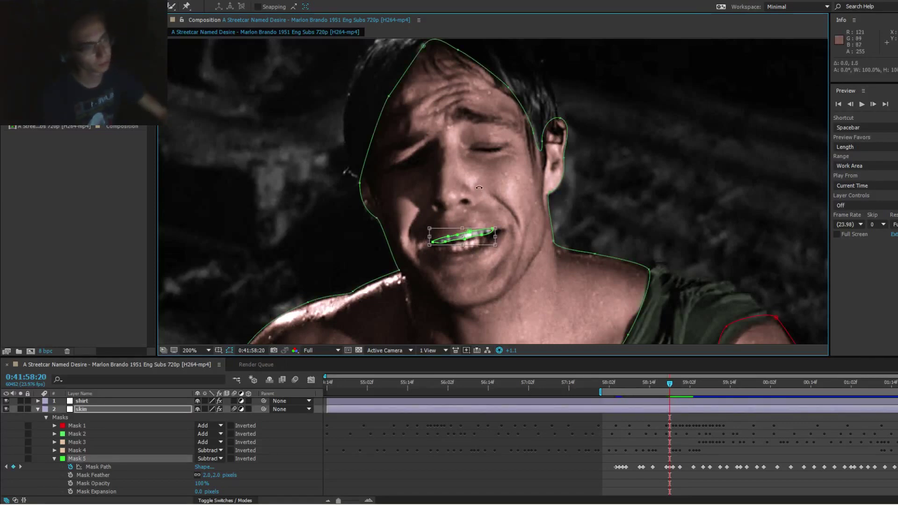
key("F2")
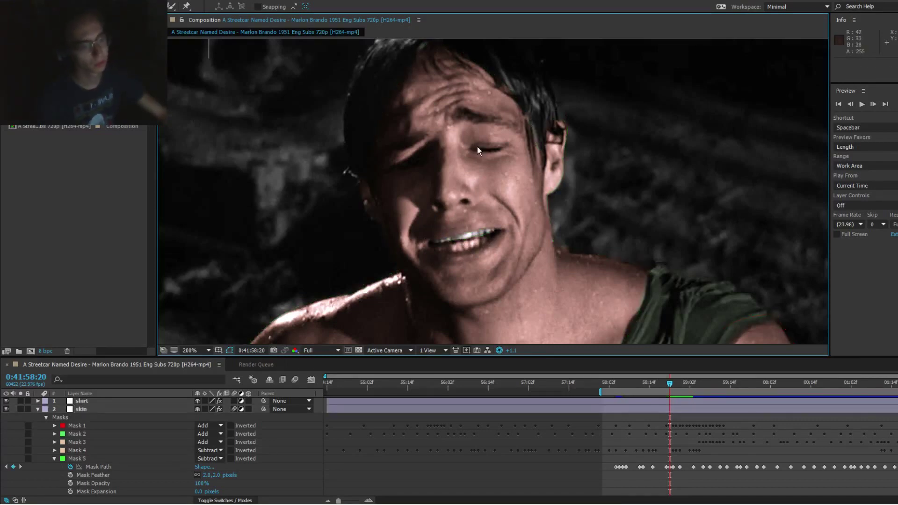
Step: Inspect the skin outline around the chest and shoulders, then reveal Mask 2's properties with Mask 1 collapsed
left_click_drag(469, 224, 475, 185)
mouse_move(481, 245)
left_mouse_down()
mouse_move(481, 188)
mouse_move(500, 185)
mouse_move(501, 165)
left_mouse_up()
left_click_drag(501, 196, 499, 156)
scroll(504, 177, "up", 1)
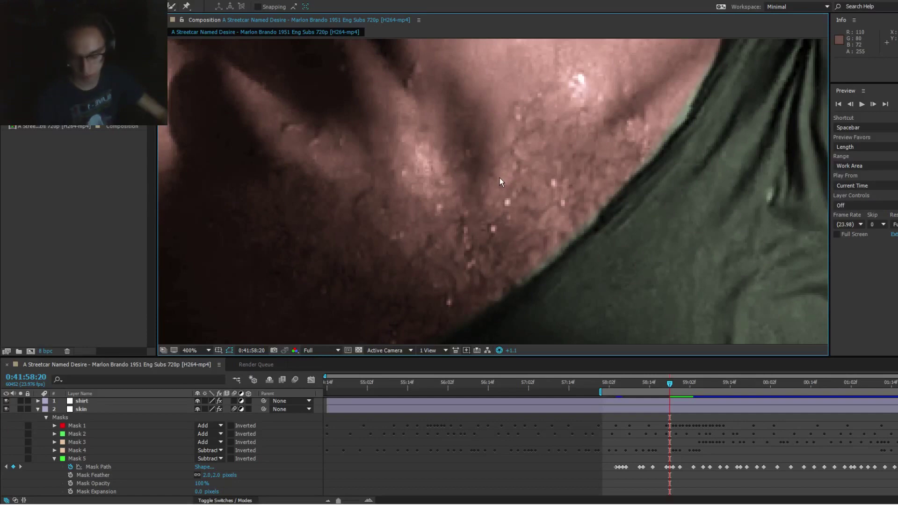
scroll(500, 178, "down", 2)
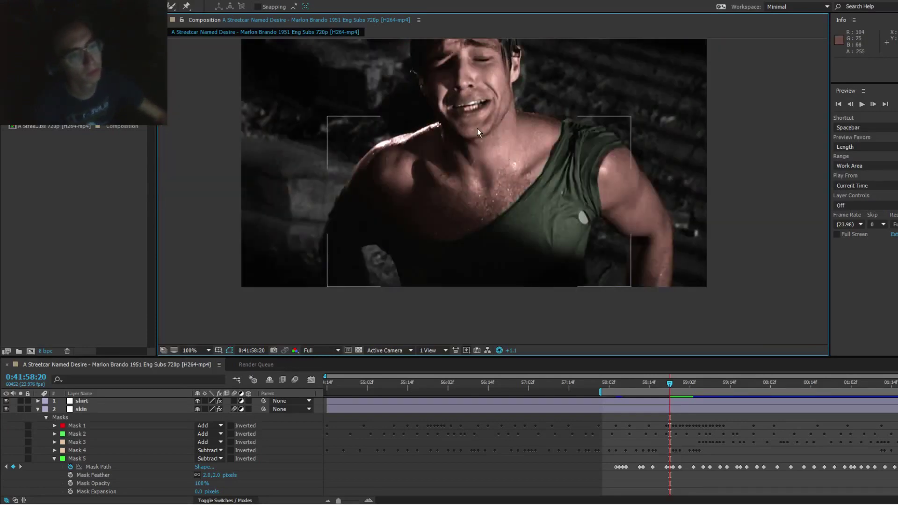
scroll(477, 129, "up", 1)
left_click_drag(367, 196, 471, 267)
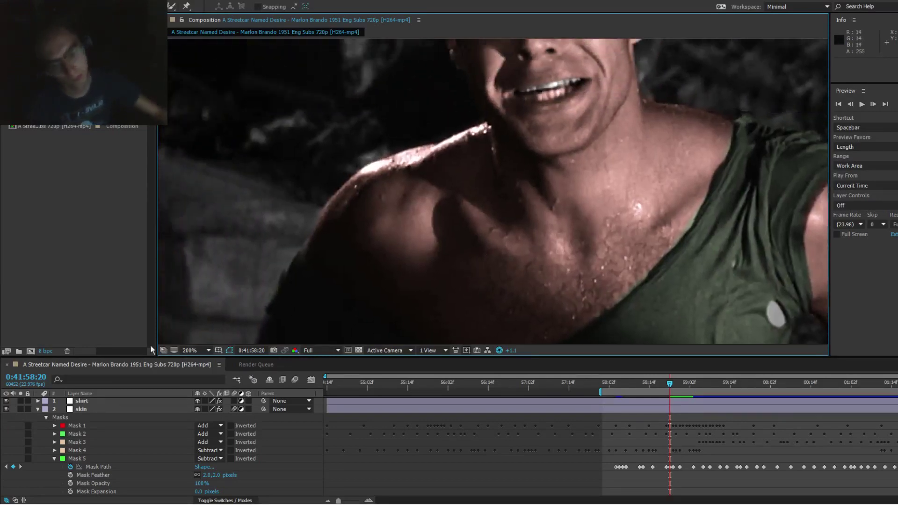
left_click(75, 427)
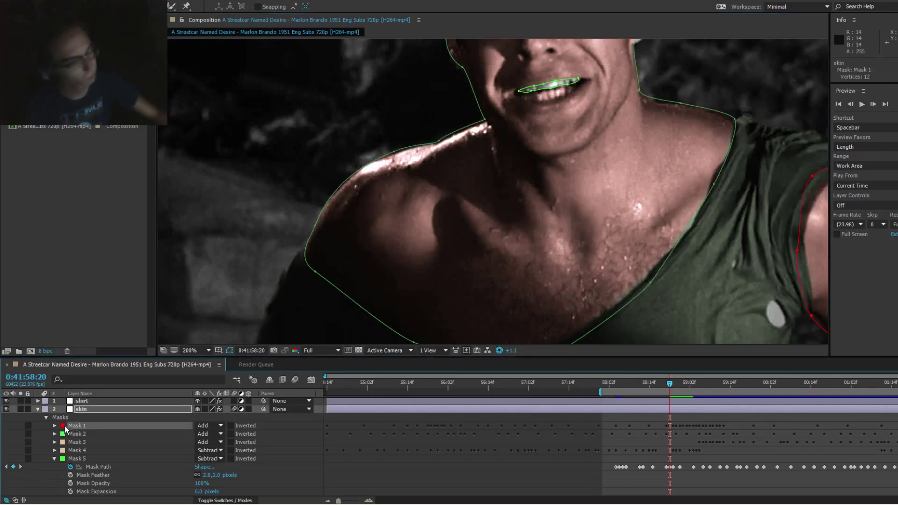
left_click(55, 429)
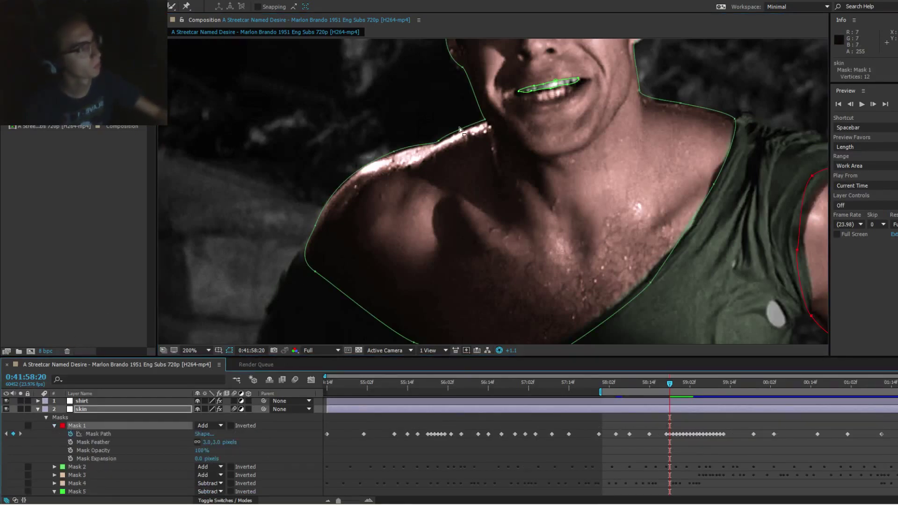
left_click(54, 467)
scroll(53, 427, "down", 1)
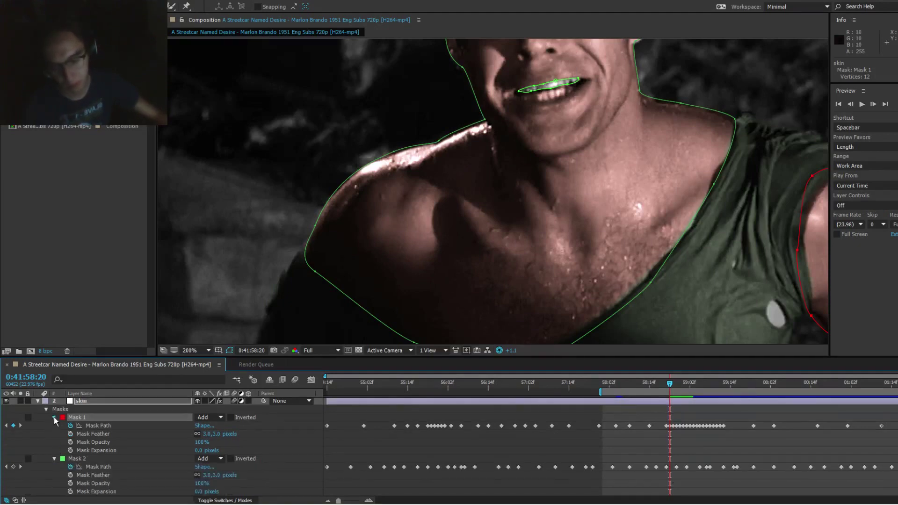
left_click(54, 418)
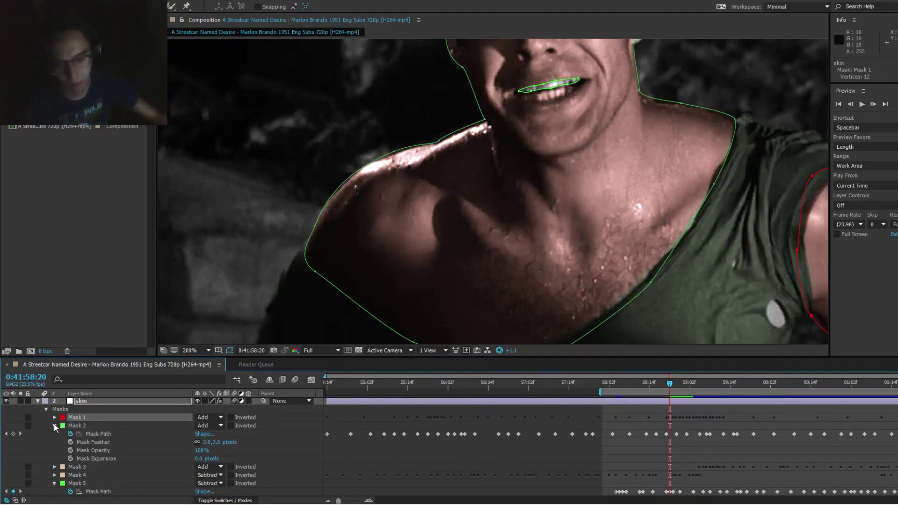
scroll(415, 179, "down", 1)
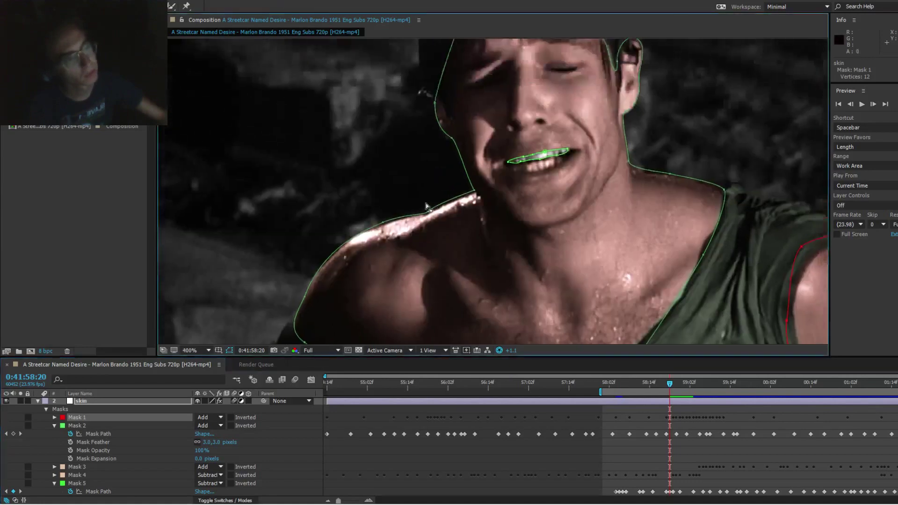
Step: Fit Mask 2's vertices to the brightly lit shoulder edge and the jaw below the shaded ear at 0:41:58:20
scroll(415, 179, "up", 2)
left_click(367, 234)
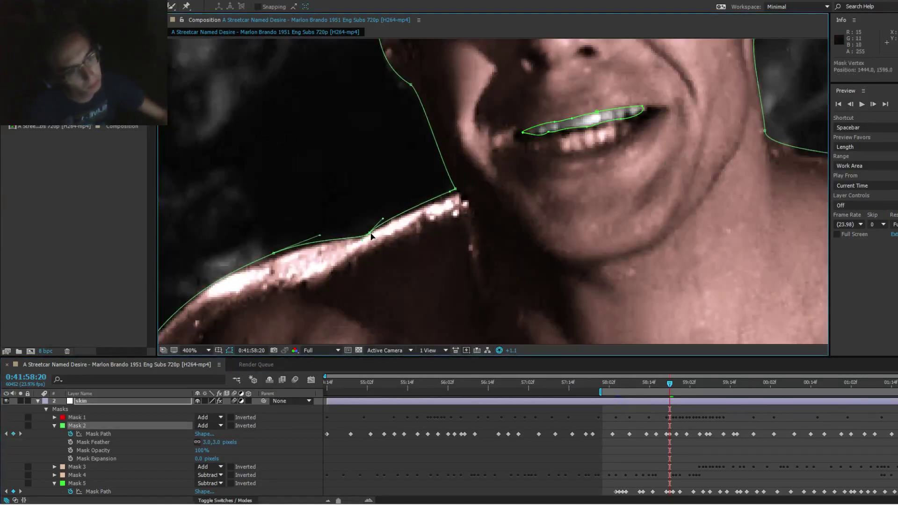
left_click(271, 257)
left_click_drag(272, 257, 270, 257)
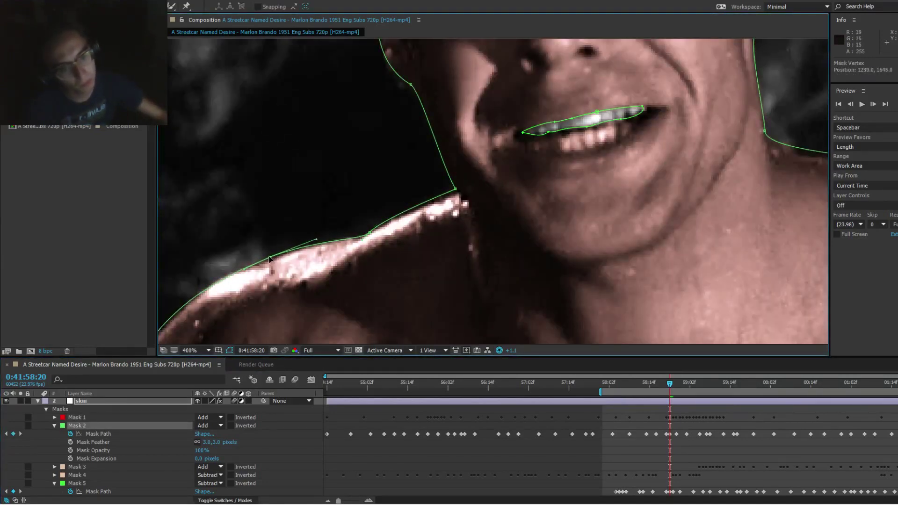
scroll(461, 197, "up", 3)
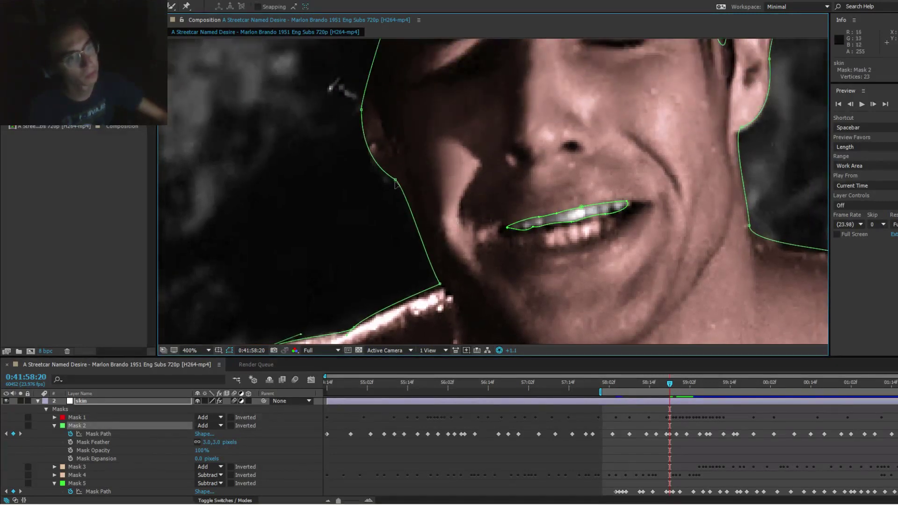
left_click_drag(395, 180, 394, 187)
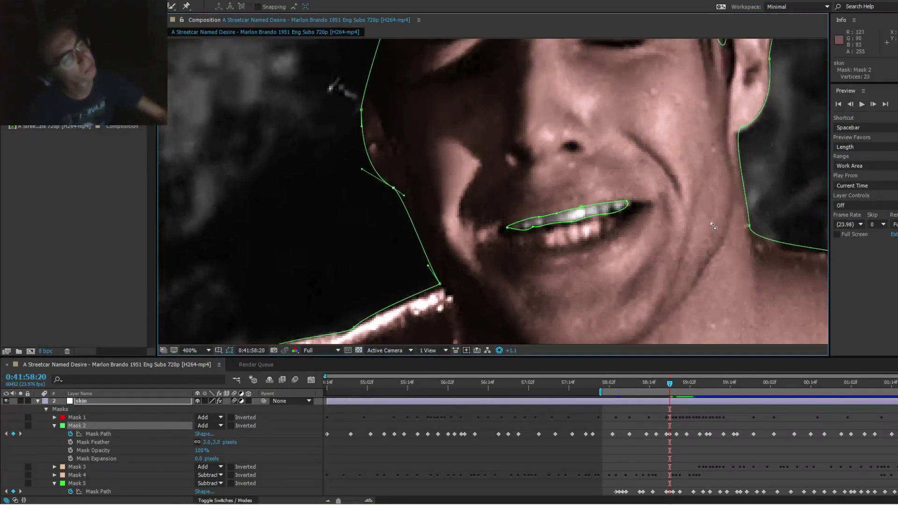
Step: Fit Mask 2 to the neck base, the shoulder corner at the shirt and the area beneath the visible earlobe at 0:41:58:20
left_click_drag(712, 225, 383, 219)
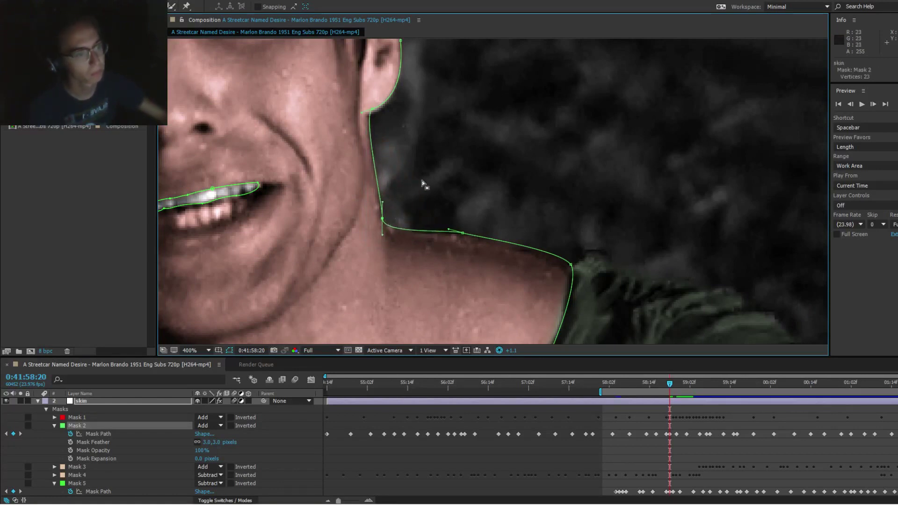
left_click_drag(571, 265, 566, 270)
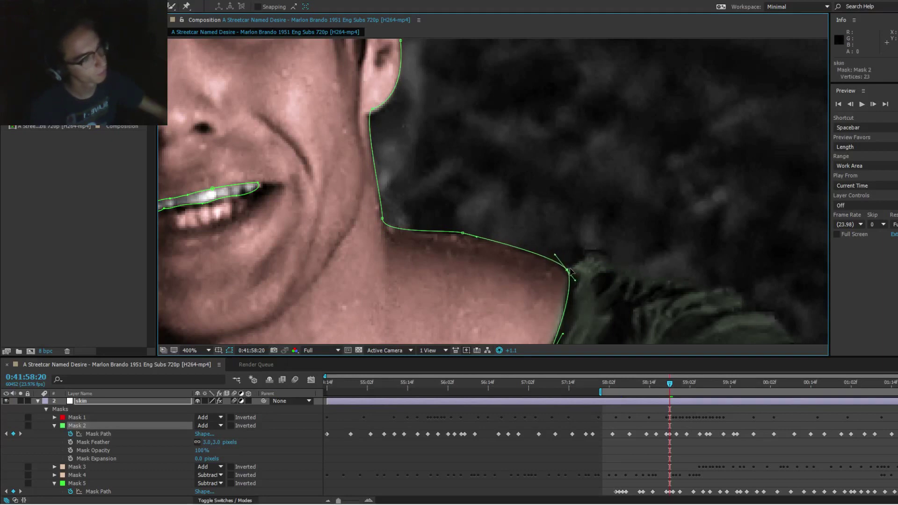
scroll(438, 139, "up", 3)
left_click_drag(372, 183, 366, 179)
Step: Raise Mask 2's vertex to the base of the visible earlobe at 0:41:58:19, and collapse the mask's properties
key("Page_Up")
key("Page_Up")
key("Page_Up")
key("Page_Up")
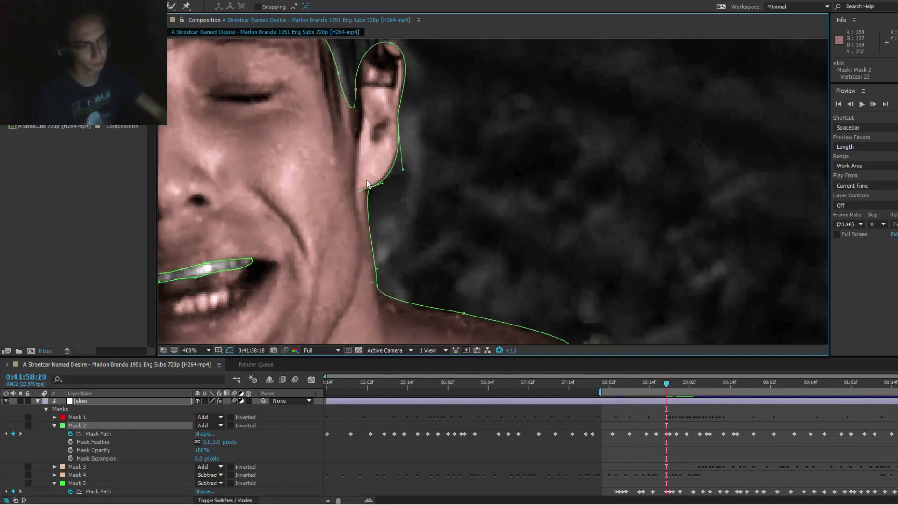
mouse_move(367, 203)
left_mouse_down()
mouse_move(370, 177)
mouse_move(366, 190)
left_mouse_up()
scroll(370, 180, "up", 1)
scroll(370, 180, "down", 3)
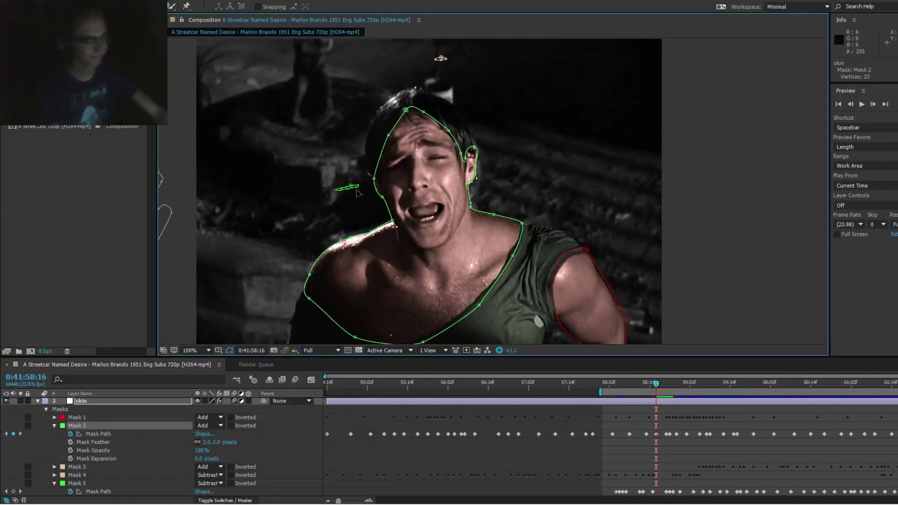
left_click(55, 425)
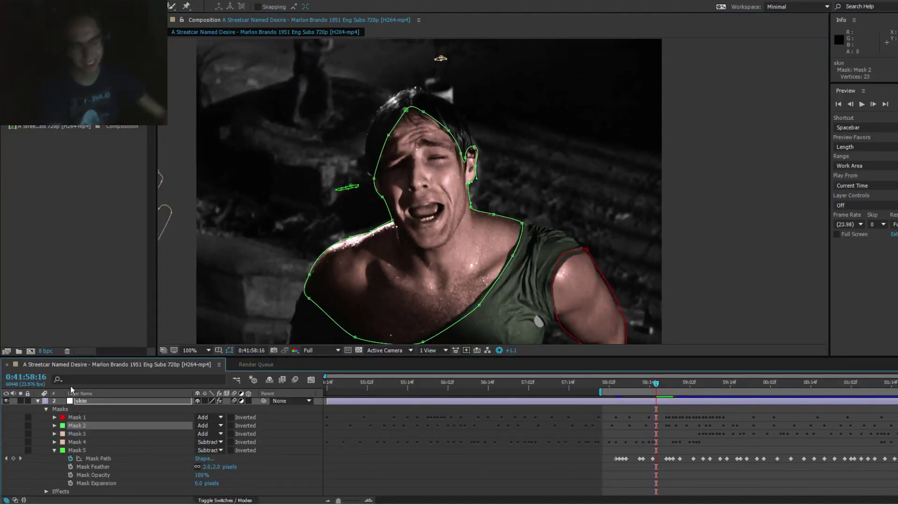
Step: Step through the frames between 0:41:58:12 and 0:41:58:19 to examine where Mask 5 crosses the face
scroll(408, 196, "up", 1)
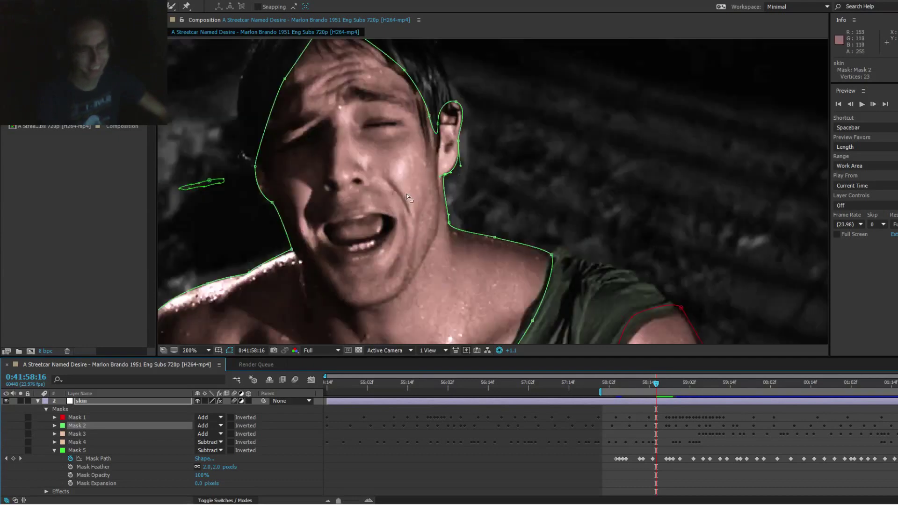
left_click_drag(408, 197, 460, 217)
key("Page_Down")
key("Page_Down")
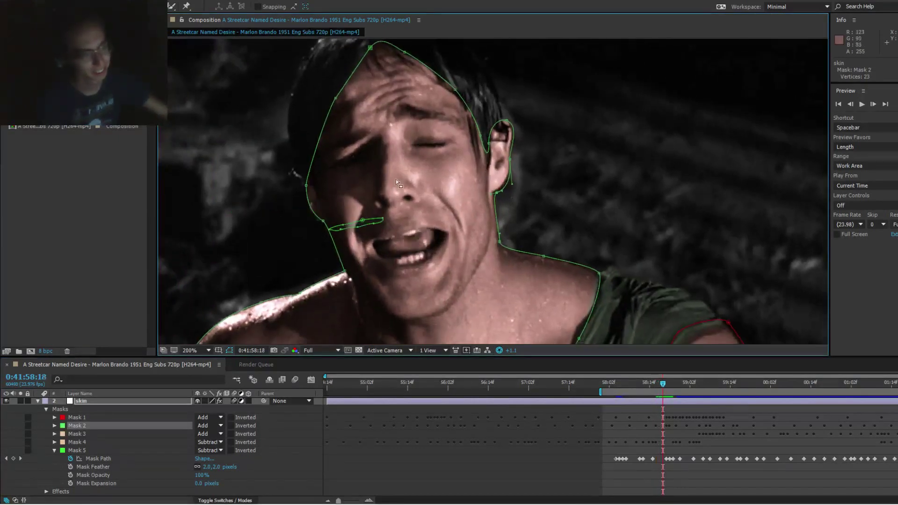
key("Page_Down")
key("Page_Up")
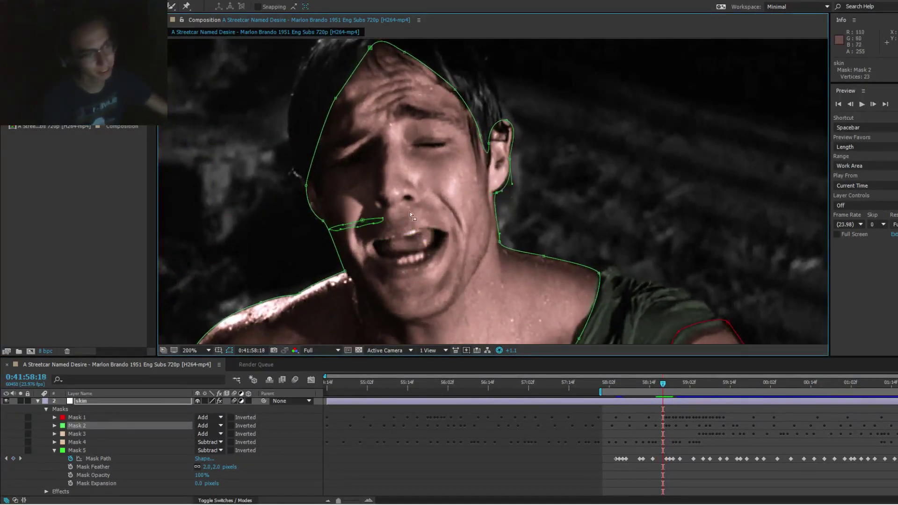
key("Page_Up")
key("Page_Up")
key("Page_Up")
key("Page_Up")
key("Page_Up")
key("Page_Up")
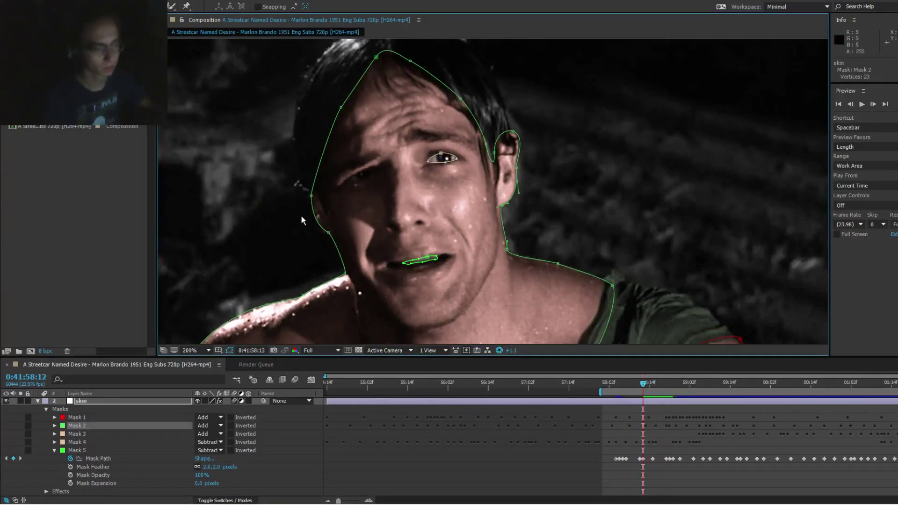
Step: Move Mask 5 at 0:41:58:12 from the lips to the dark background beside the face, offset by about -184, -80
key("Page_Down")
key("Page_Up")
key("Page_Up")
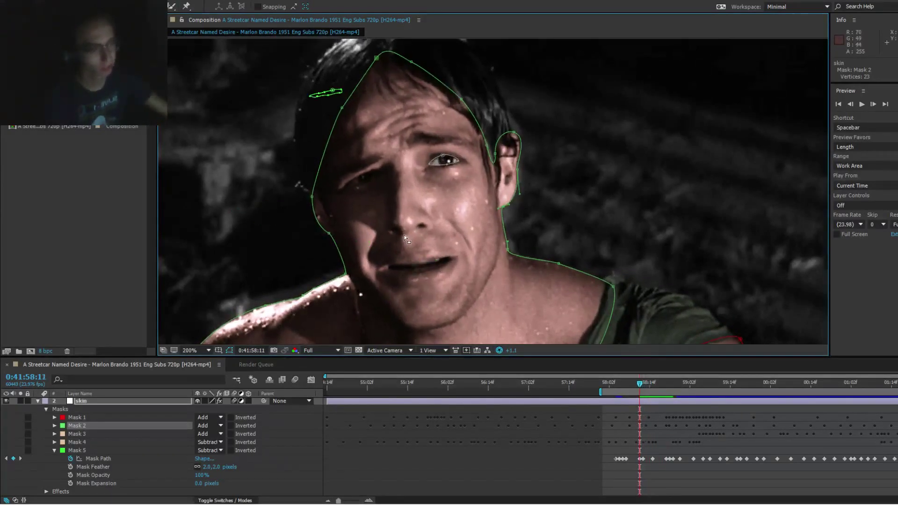
key("Page_Down")
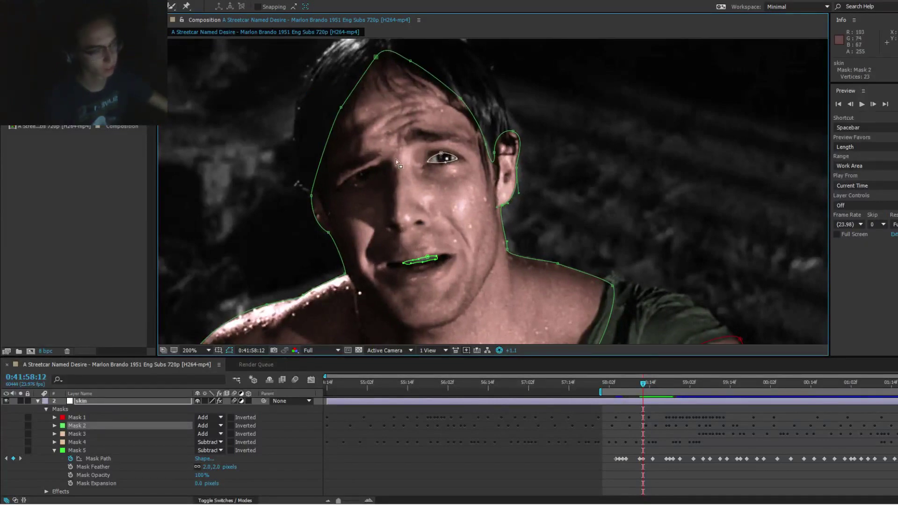
double_click(431, 262)
left_click_drag(431, 264, 255, 189)
Step: Check Mask 5's position frame by frame from 0:41:58:12 to 0:41:59:01
key("Page_Down")
key("Page_Down")
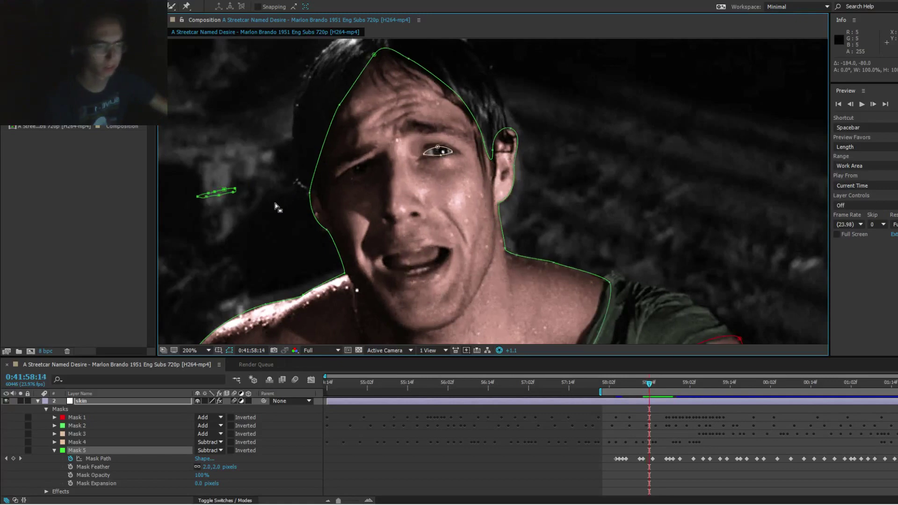
key("Page_Down")
key("Page_Down")
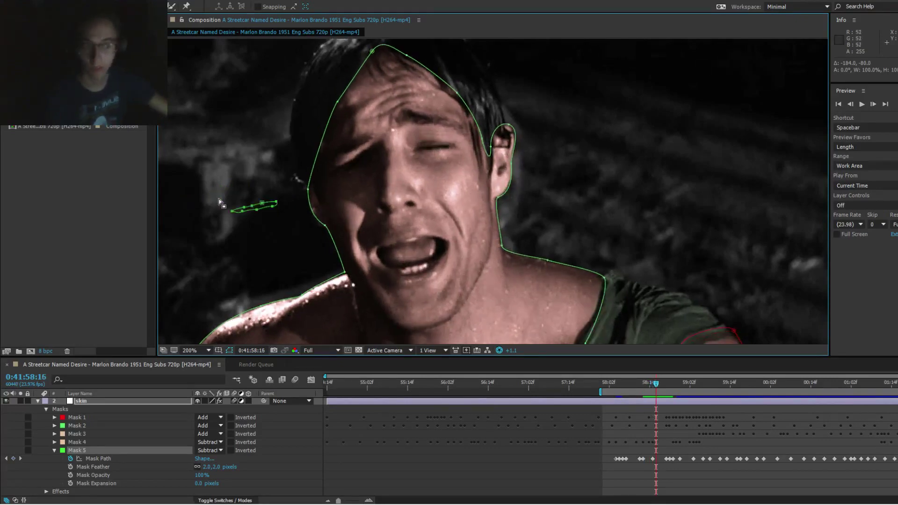
key("Page_Down")
key("Page_Down")
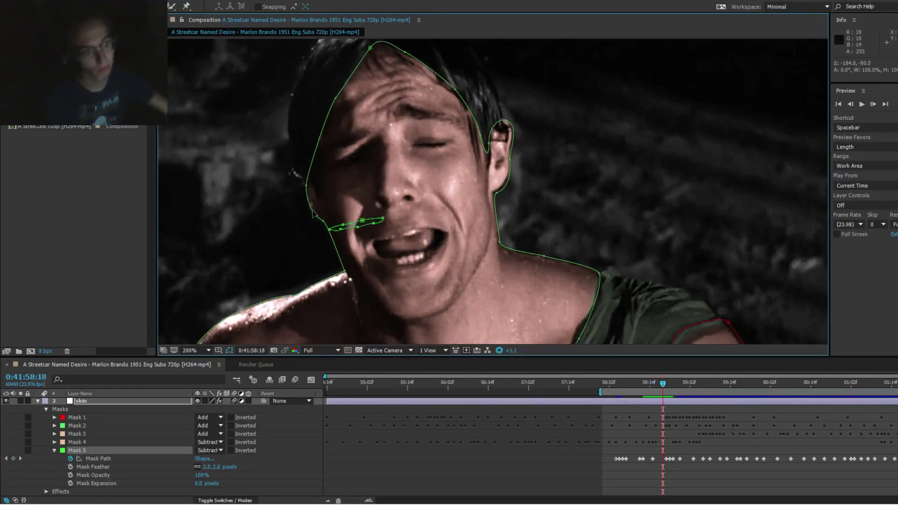
key("Page_Down")
key("Page_Down")
key("Page_Down")
key("Page_Down")
key("Page_Down")
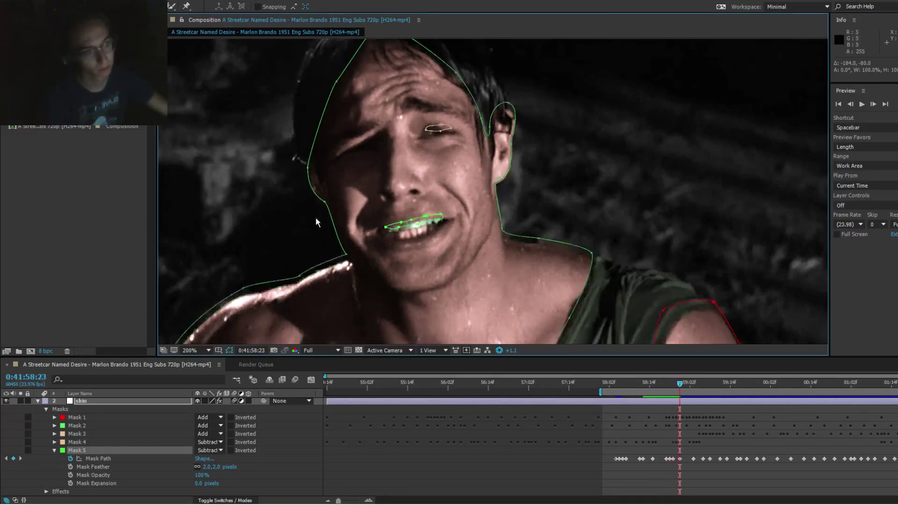
key("Page_Down")
key("Page_Down")
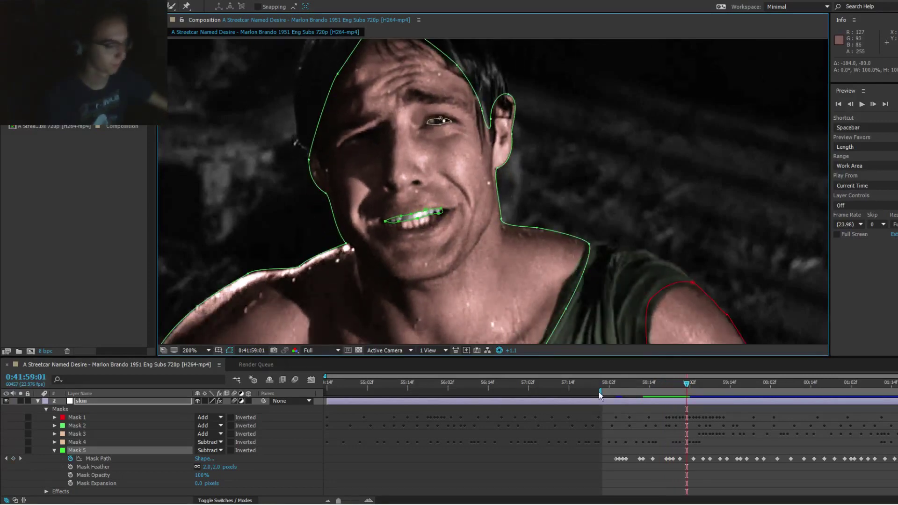
Step: Extend the work area's start back to 0:41:54:14, and collapse Mask 5's properties with the playhead at 0:41:59:07
mouse_move(603, 392)
left_mouse_down()
mouse_move(328, 391)
mouse_move(733, 400)
mouse_move(691, 404)
mouse_move(707, 405)
left_mouse_up()
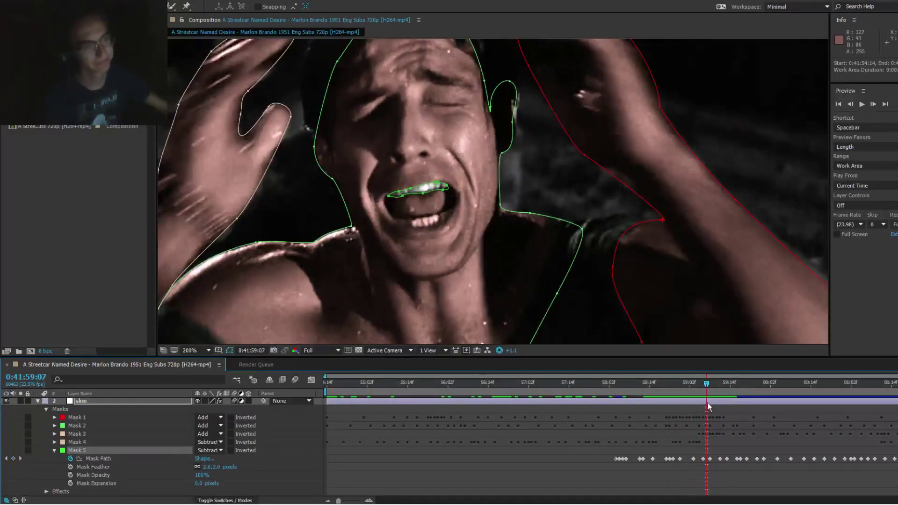
left_click(54, 450)
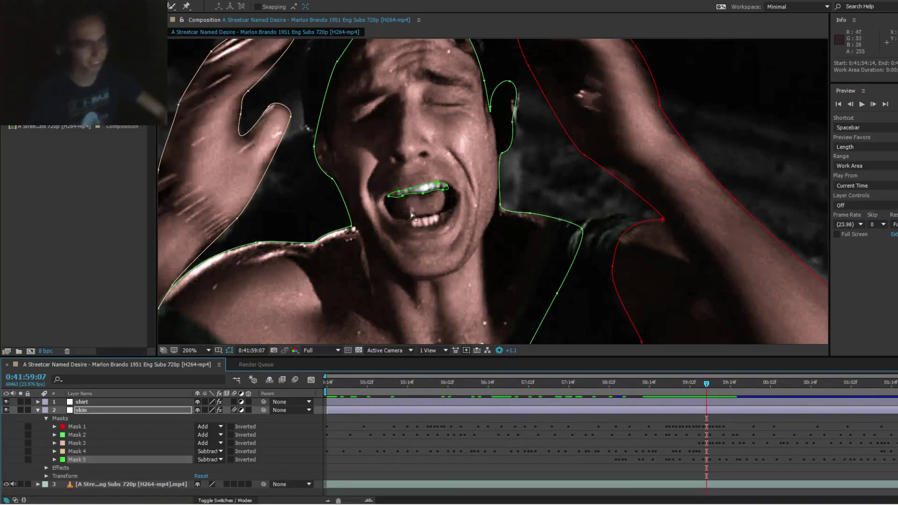
scroll(409, 212, "up", 2)
left_click_drag(431, 201, 501, 179)
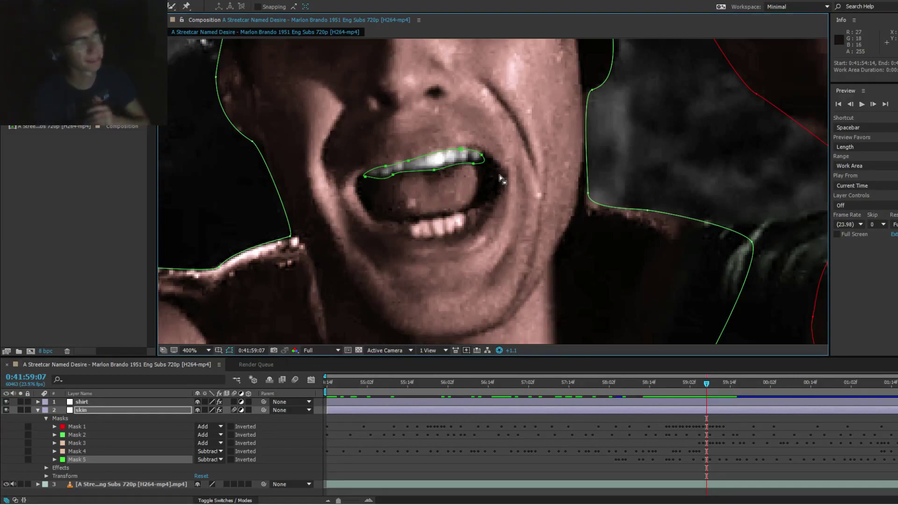
Step: Draw a closed seven-point mask around the lower teeth on the skin layer at 0:41:59:07 and set its mode to Subtract
key("g")
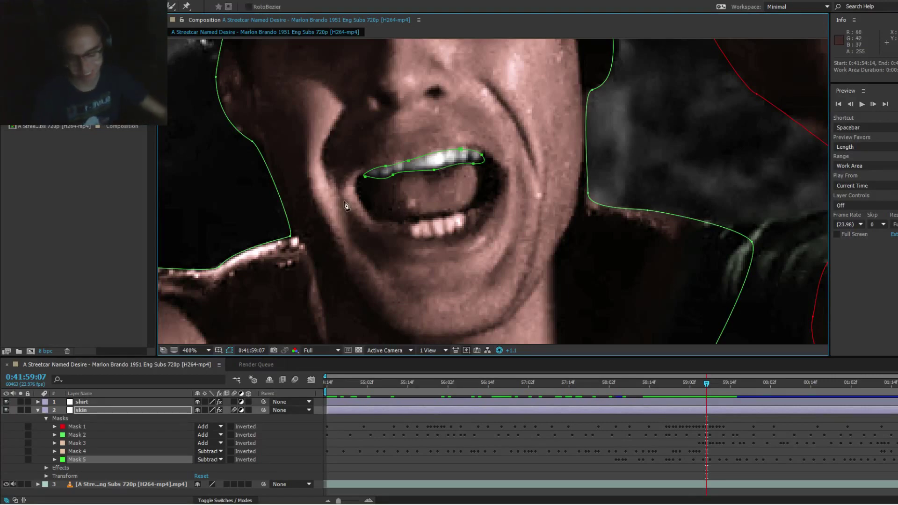
left_click(437, 216)
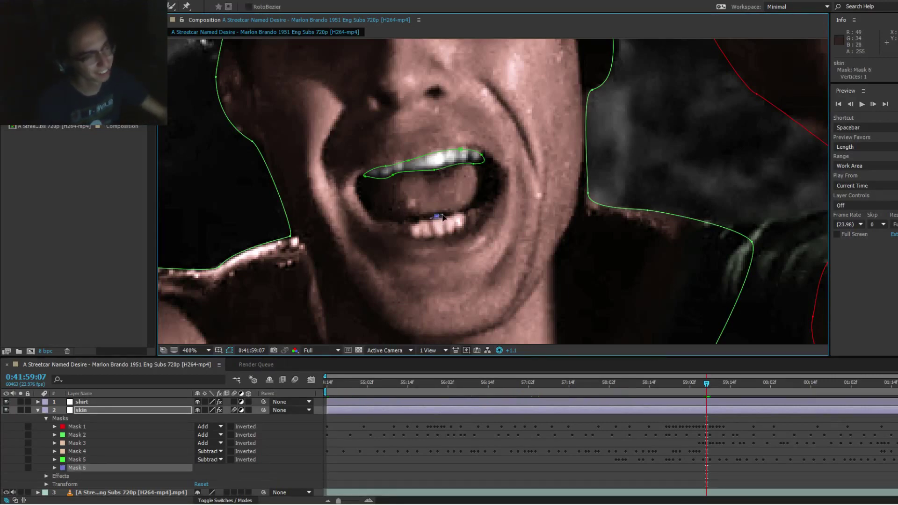
left_click(478, 206)
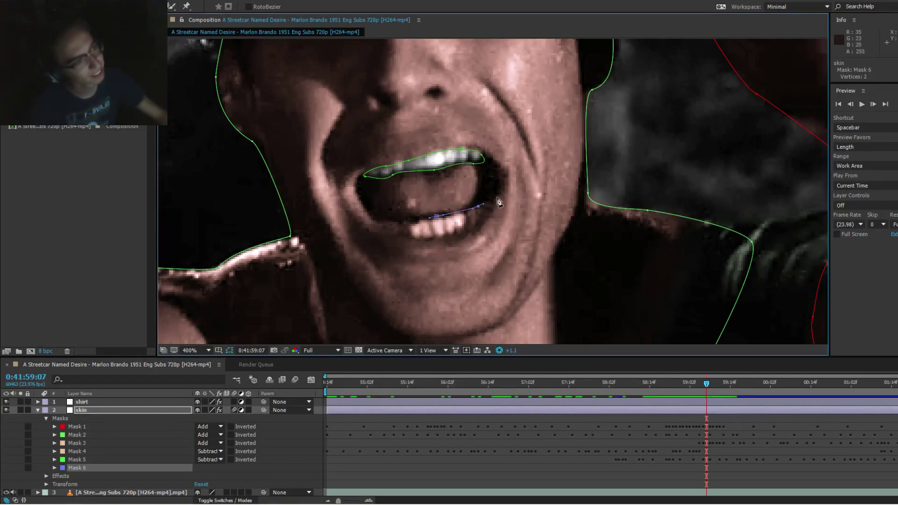
left_click(498, 200)
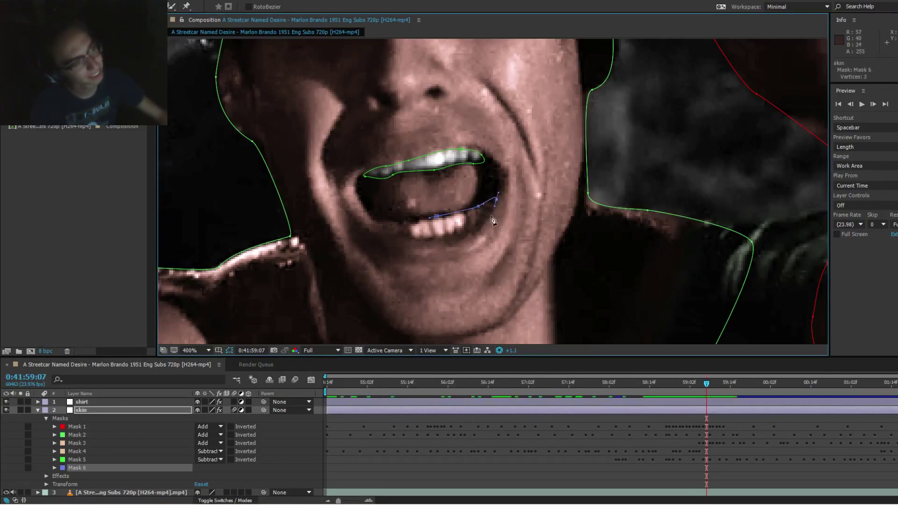
left_click(478, 225)
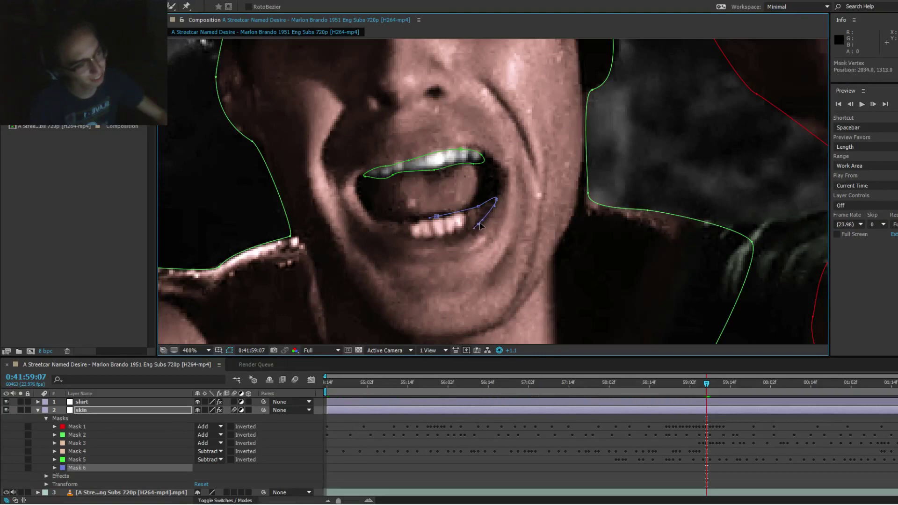
left_click(445, 236)
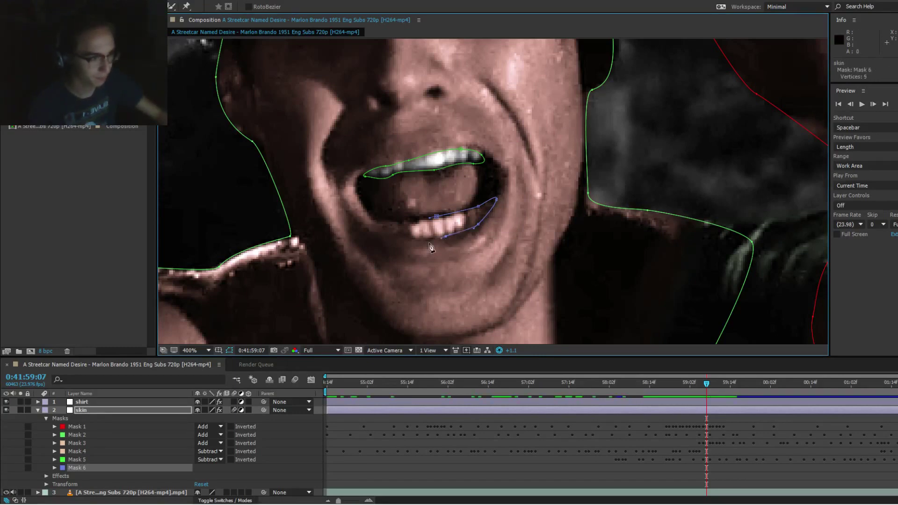
left_click(402, 231)
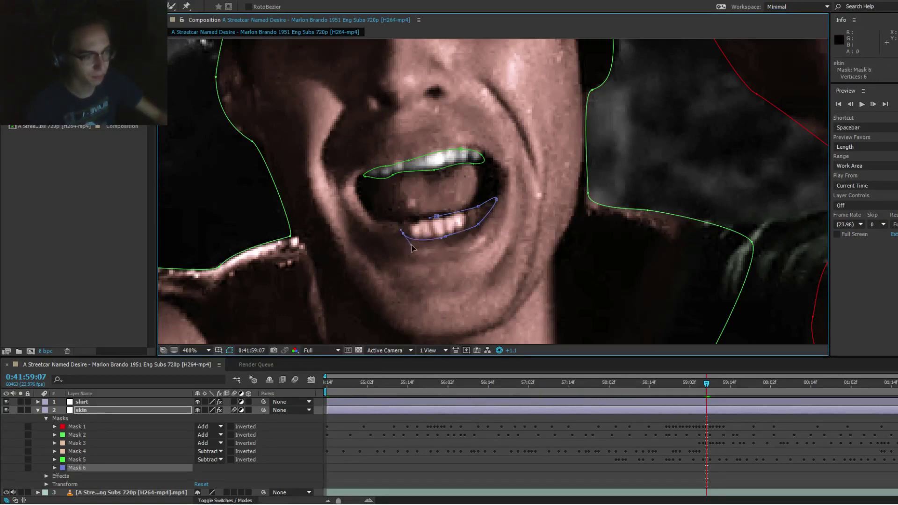
left_click(388, 223)
left_click(437, 218)
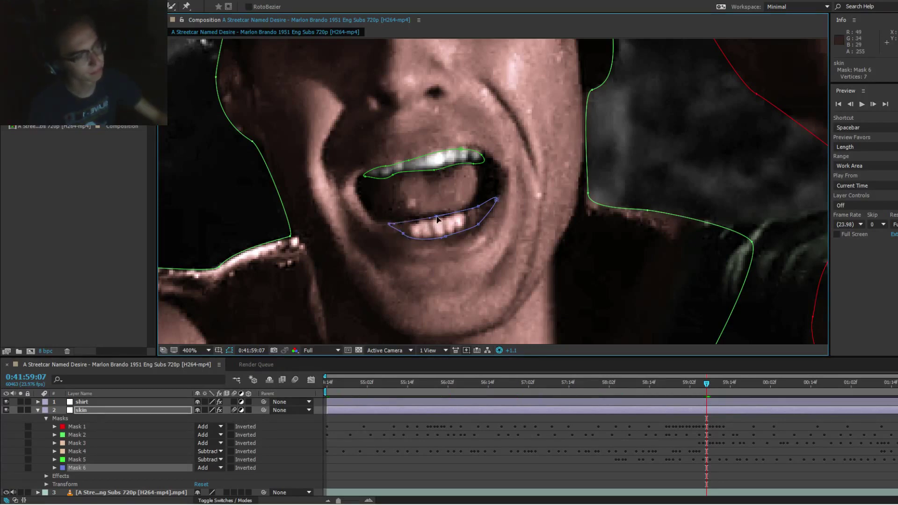
left_click(217, 468)
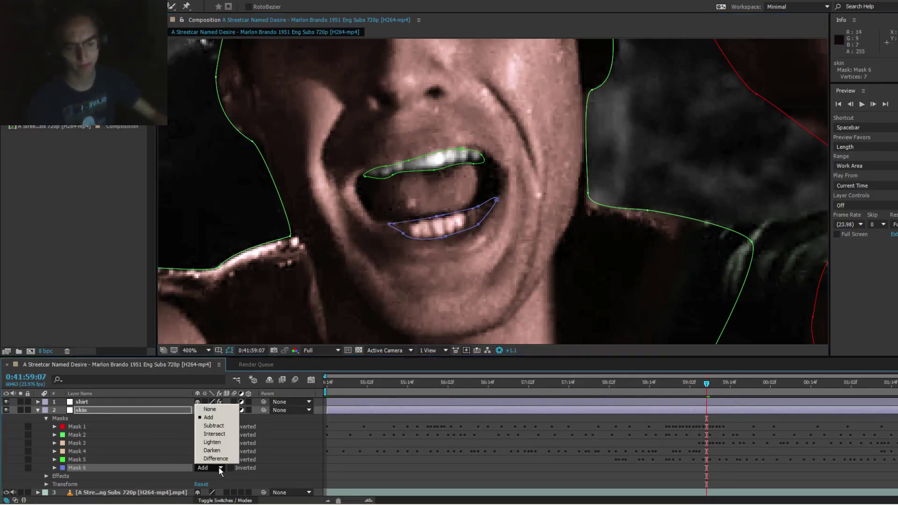
left_click(218, 426)
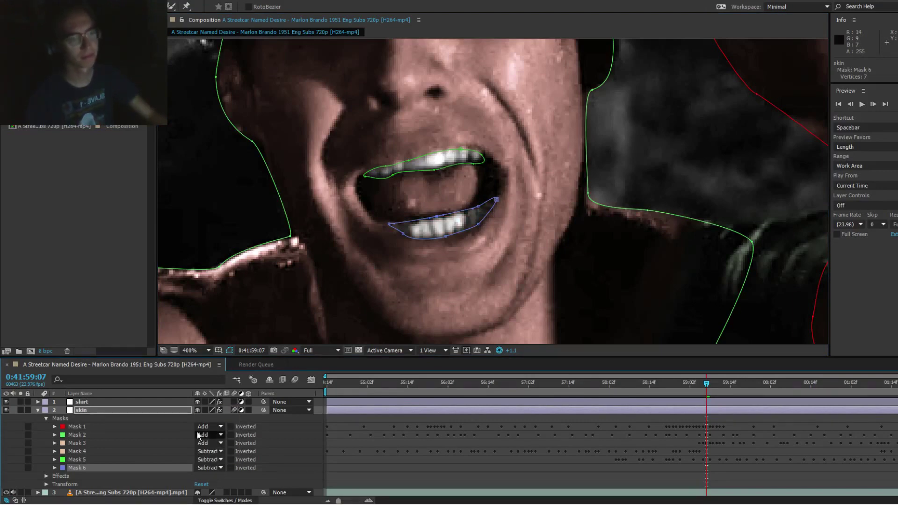
Step: Set Mask 6's feather to 3 pixels and enable keyframing of its path at 0:41:59:07
left_click(54, 468)
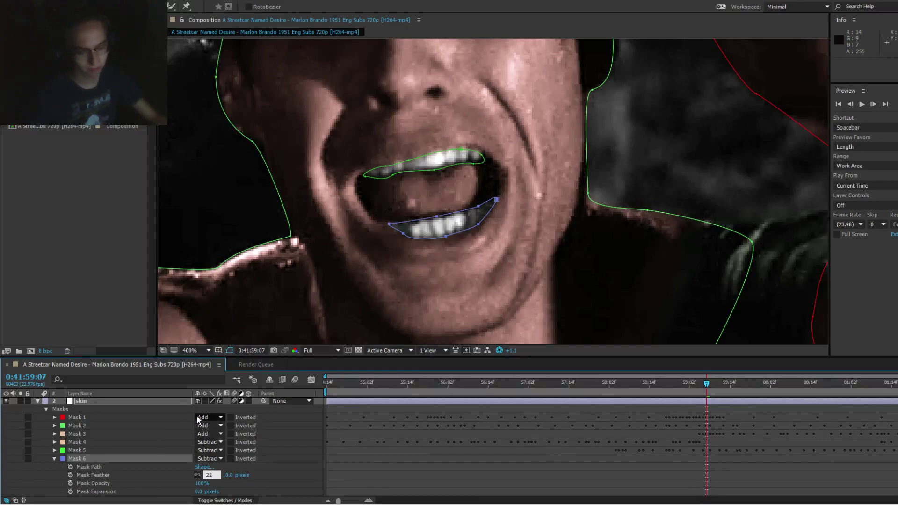
left_click(141, 472)
left_click(208, 475)
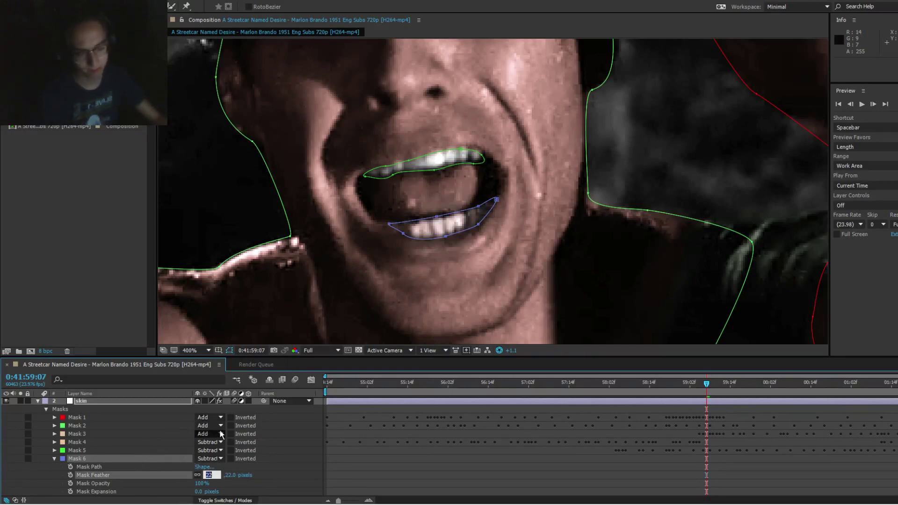
type("2")
key("Return")
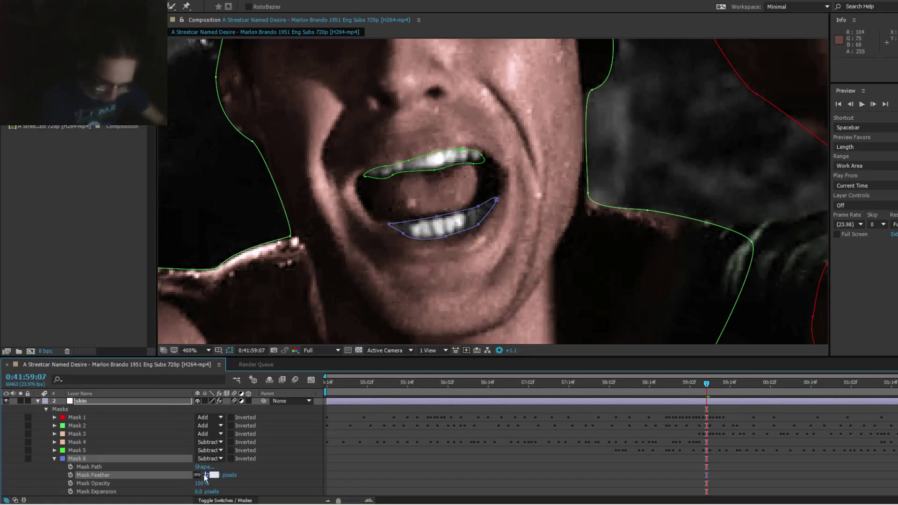
type("3")
key("Return")
left_click(70, 466)
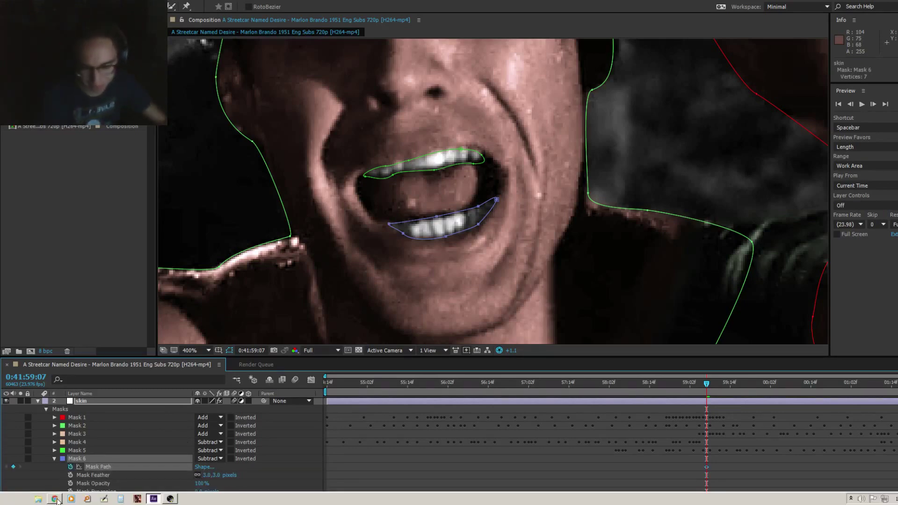
Step: Switch to the browser, look through the SoundCloud tracks page and return to After Effects
left_click(56, 498)
scroll(264, 262, "down", 5)
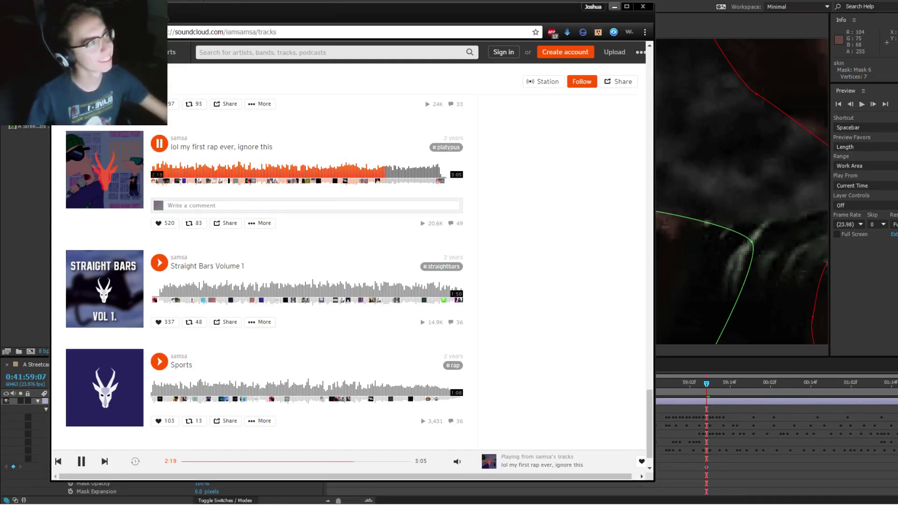
left_click(615, 6)
Step: Examine how Mask 6 follows the lower teeth frame by frame from 0:41:59:07 to 0:41:59:12 with the mask outlines hidden
key("F2")
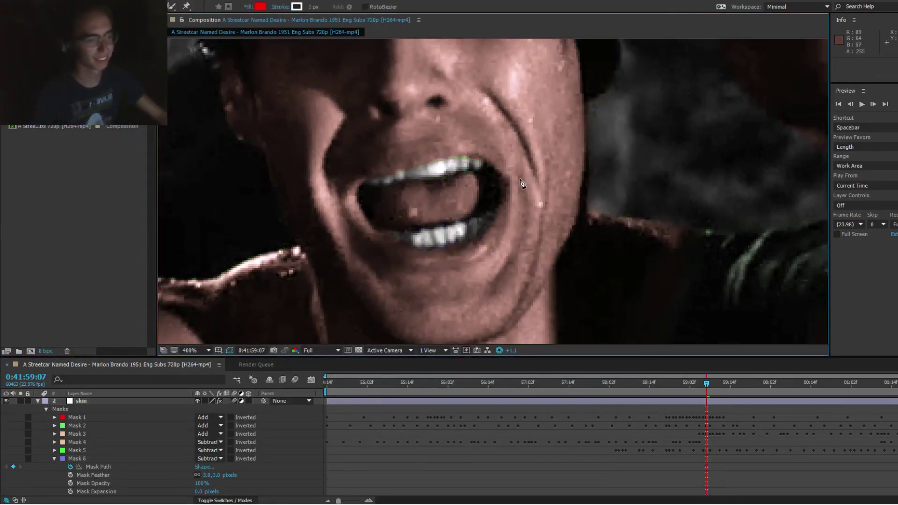
scroll(527, 179, "down", 4)
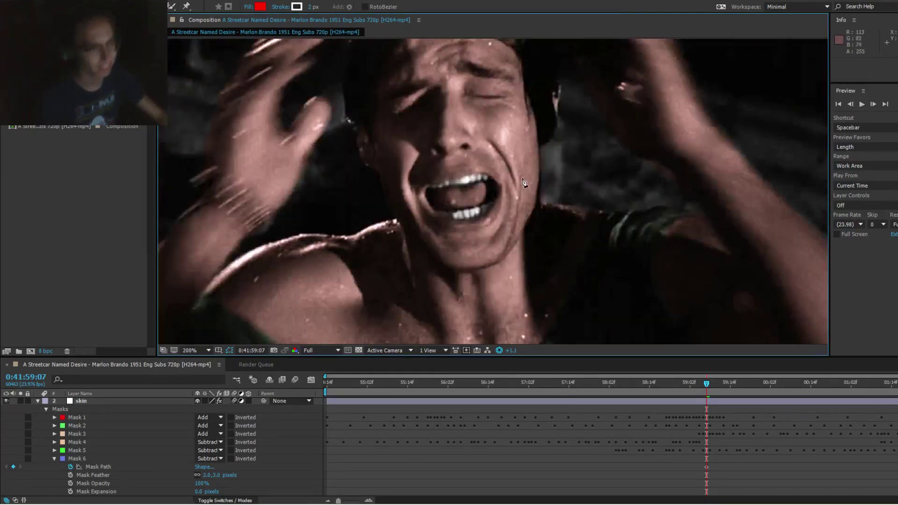
scroll(522, 166, "up", 3)
scroll(523, 166, "up", 2)
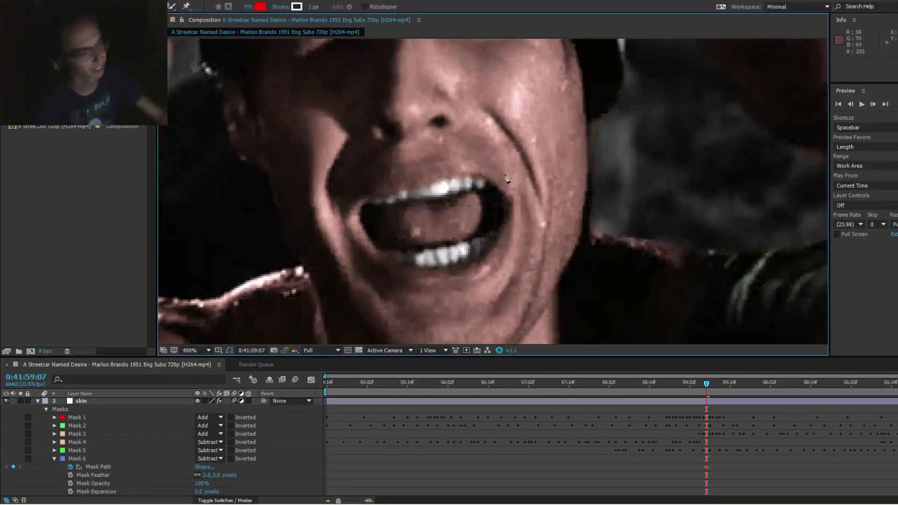
key("Page_Down")
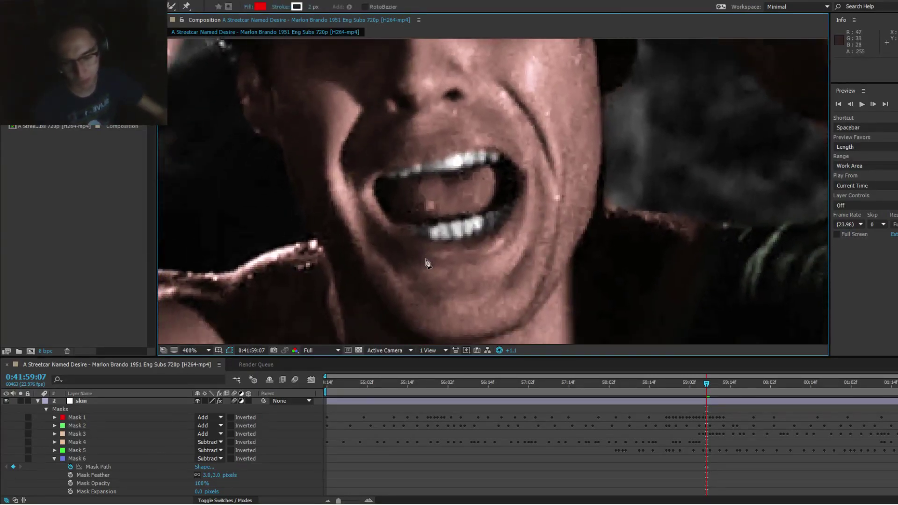
key("Page_Down")
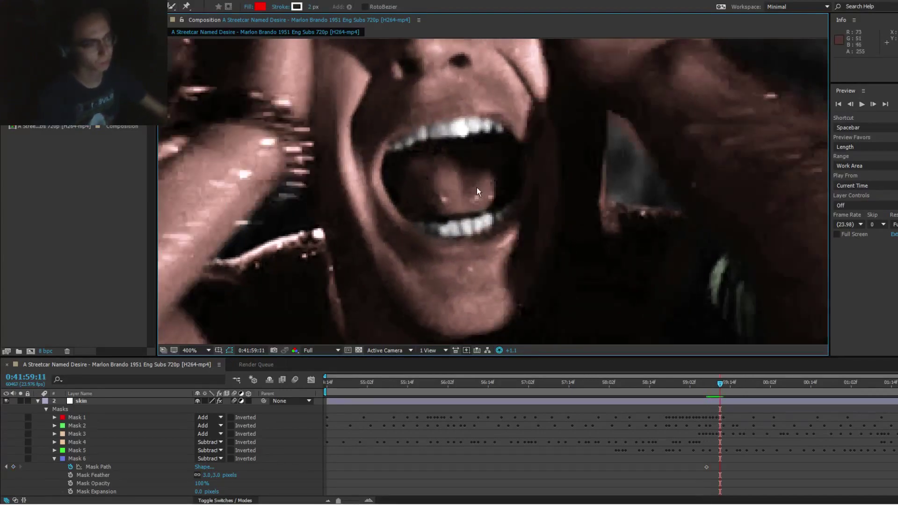
key("Page_Down")
key("v")
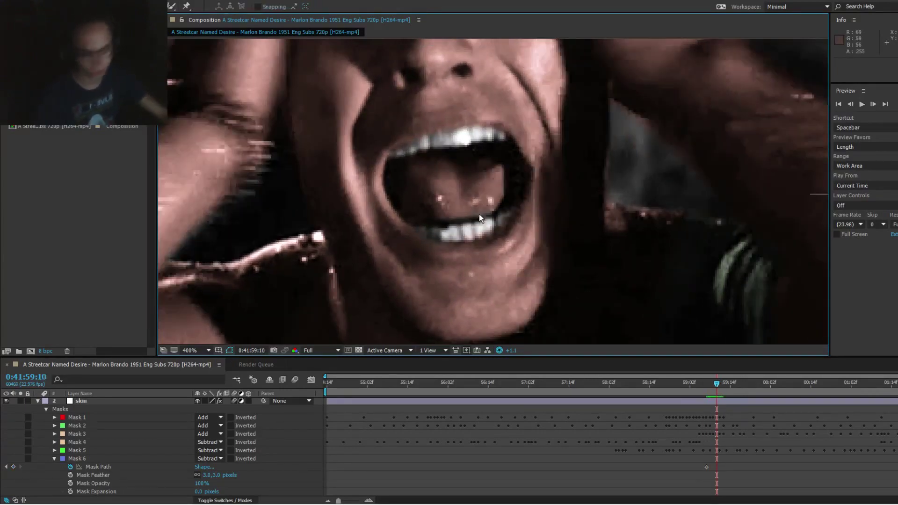
key("Page_Up")
key("Page_Up")
key("Page_Up")
key("Page_Down")
key("Page_Down")
key("Page_Down")
key("Page_Down")
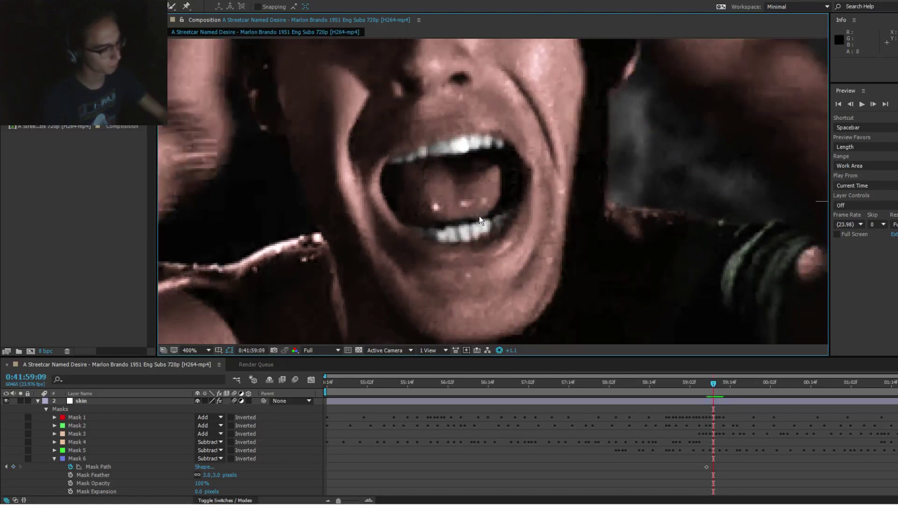
key("Page_Down")
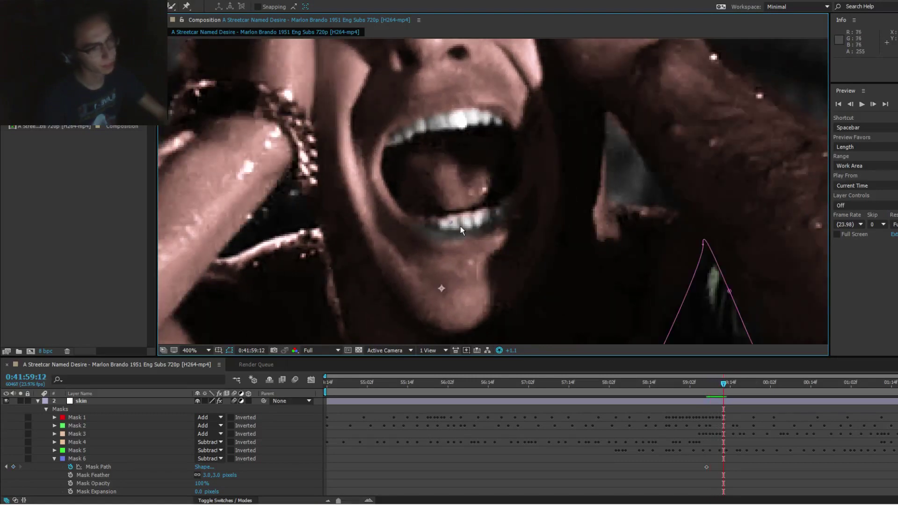
Step: Move Mask 6 up onto the lower teeth at 0:41:59:12 and rotate it slightly to match their angle
left_click(76, 461)
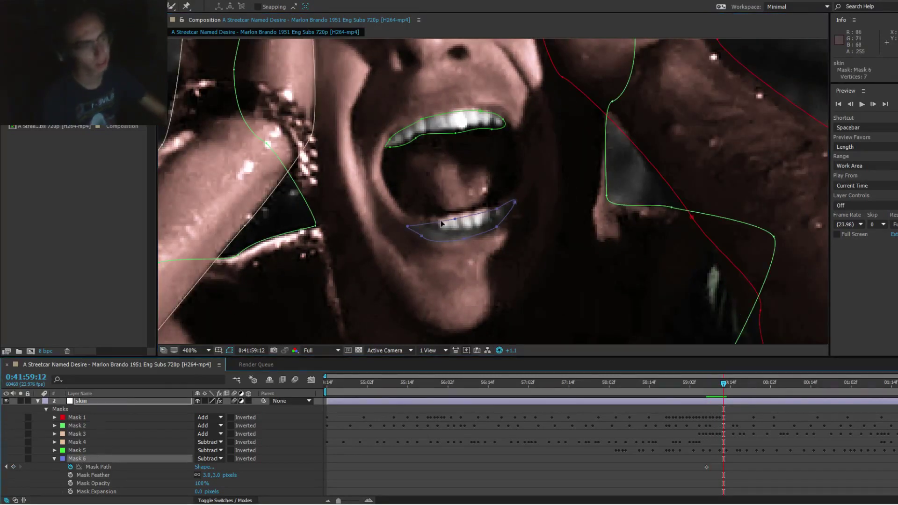
double_click(454, 218)
left_click_drag(543, 199, 543, 201)
left_click_drag(496, 225, 502, 212)
key("F2")
Step: Pull Mask 6's right corner point slightly inward at 0:41:59:12 and check the fit around the lower teeth with the outlines hidden
left_click(487, 210)
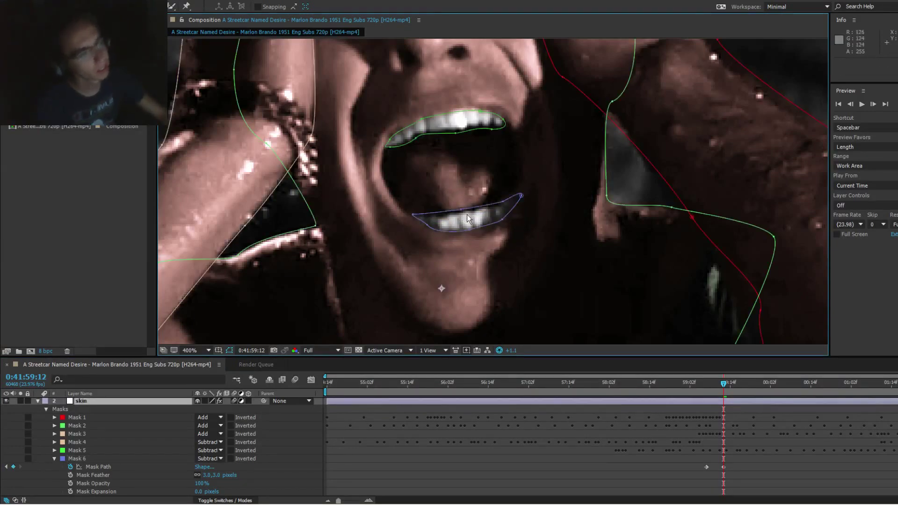
left_click(460, 211)
left_click(479, 206)
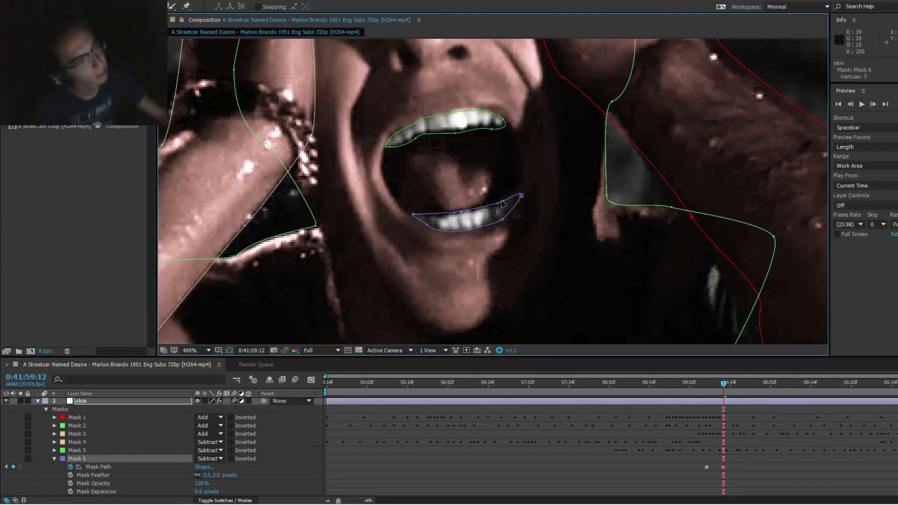
mouse_move(502, 201)
left_mouse_down()
mouse_move(495, 203)
mouse_move(516, 193)
left_mouse_up()
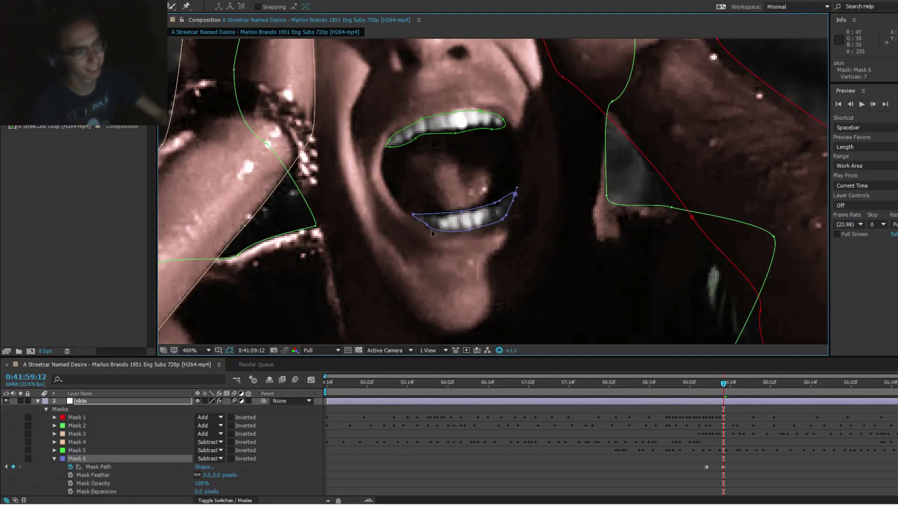
key("F2")
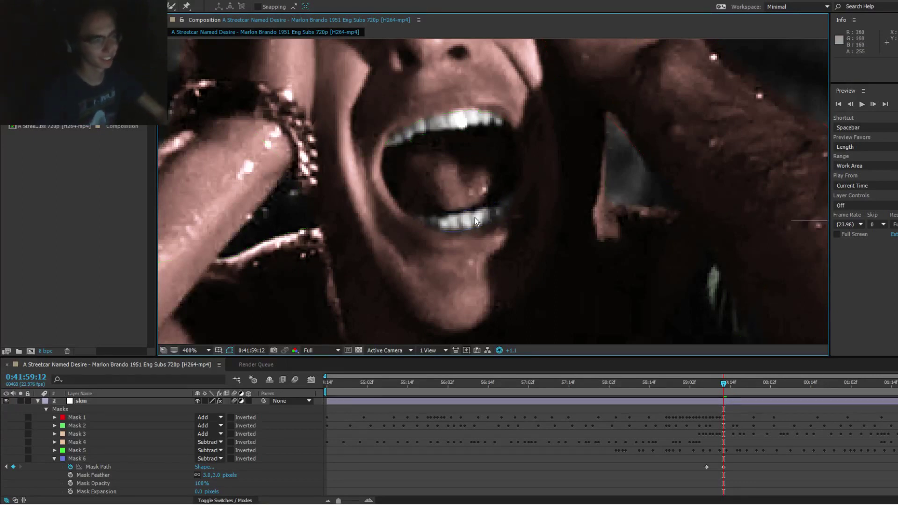
left_click(467, 205)
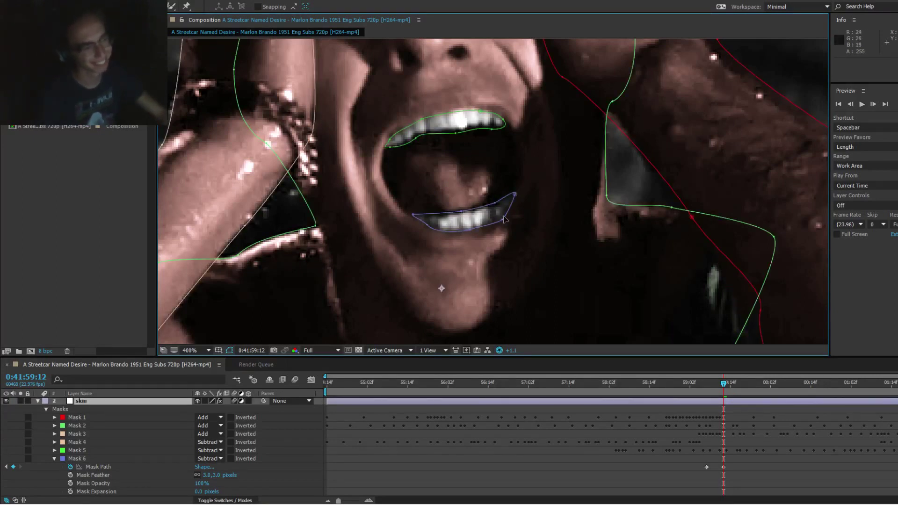
key("F2")
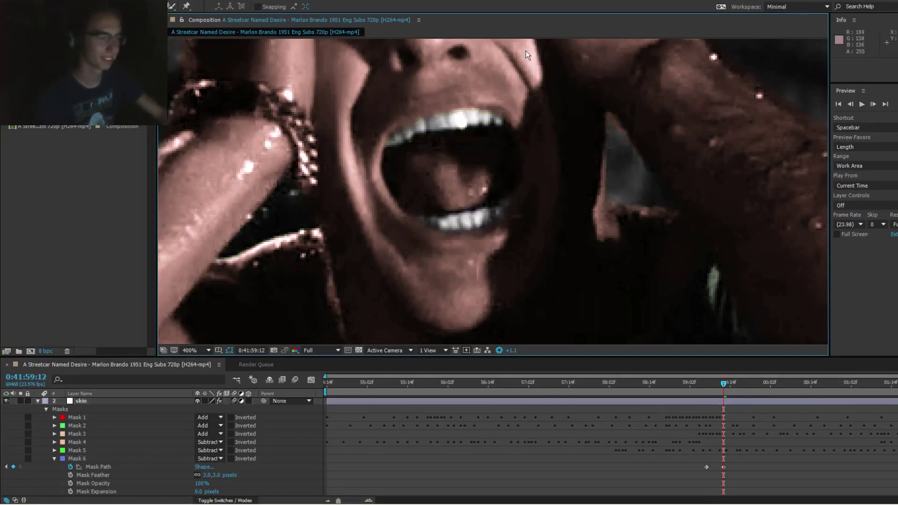
Step: Move Mask 6 up and slightly left onto the lower teeth at 0:41:59:16
left_click(469, 208)
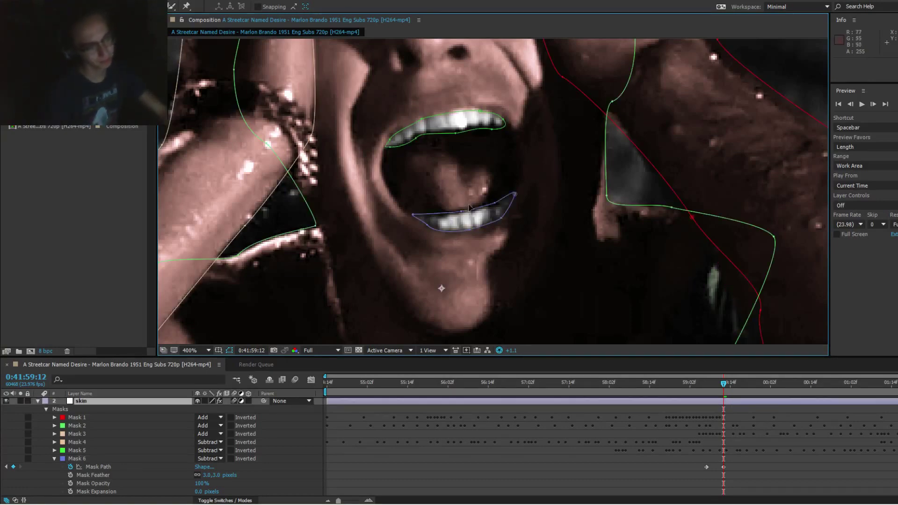
left_click(464, 214)
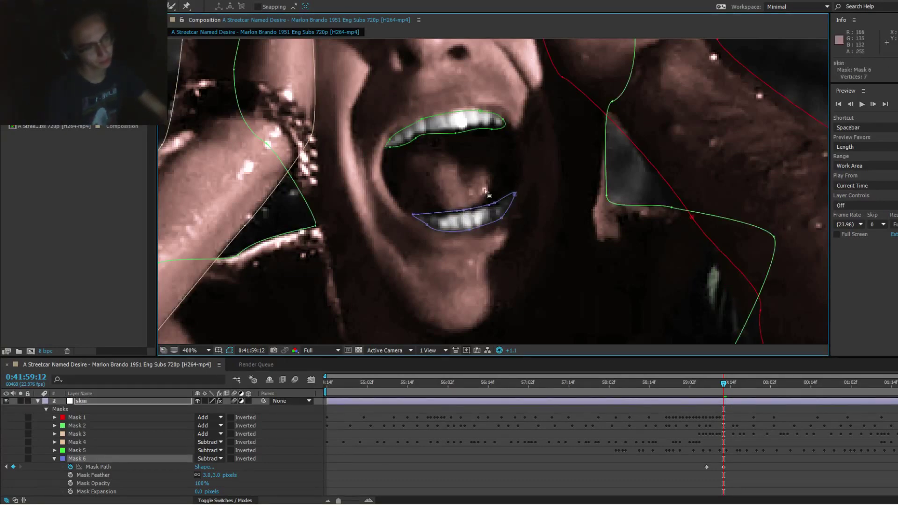
key("Page_Down")
key("Page_Down")
key("Page_Down")
key("Page_Down")
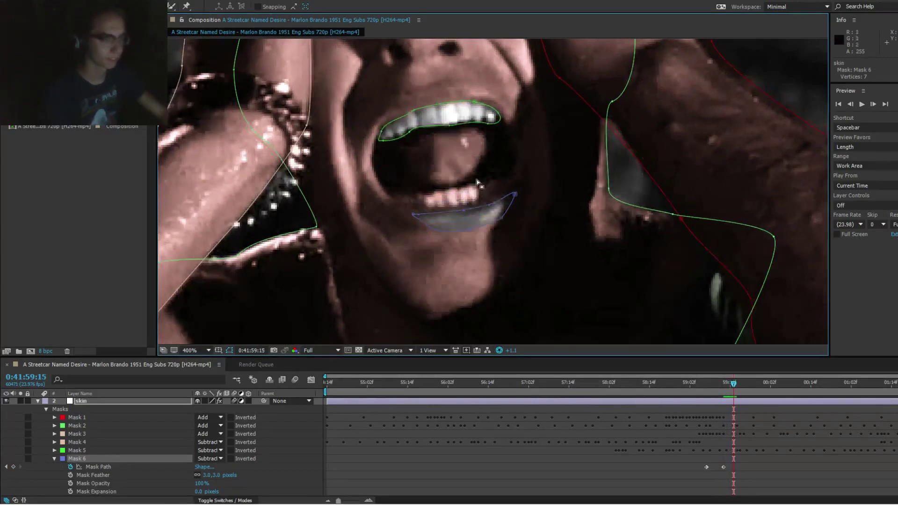
double_click(514, 197)
left_click_drag(495, 221, 486, 186)
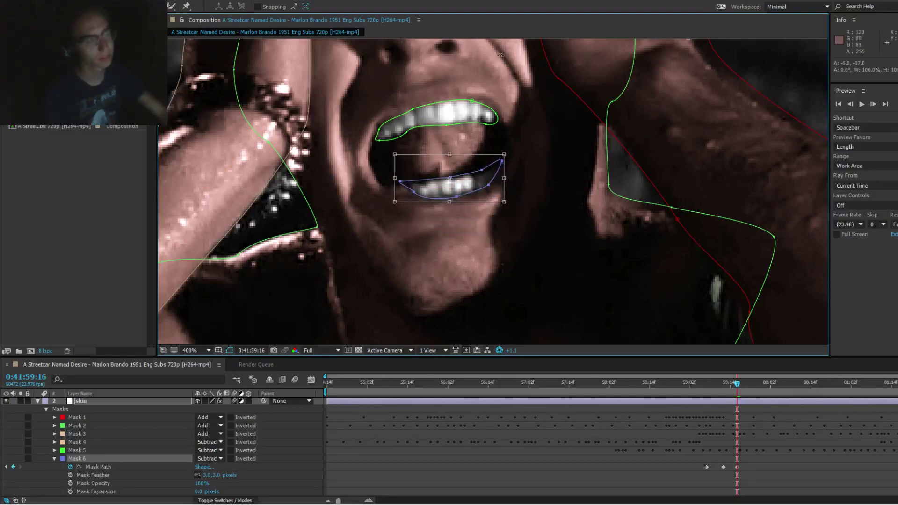
left_click(518, 27)
left_click(451, 197)
left_click(455, 199)
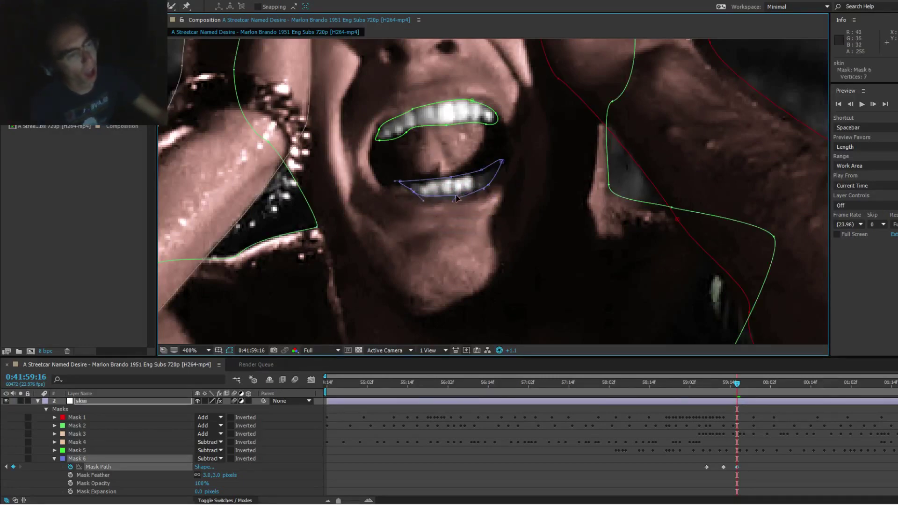
left_click_drag(455, 195, 454, 199)
left_click(461, 202)
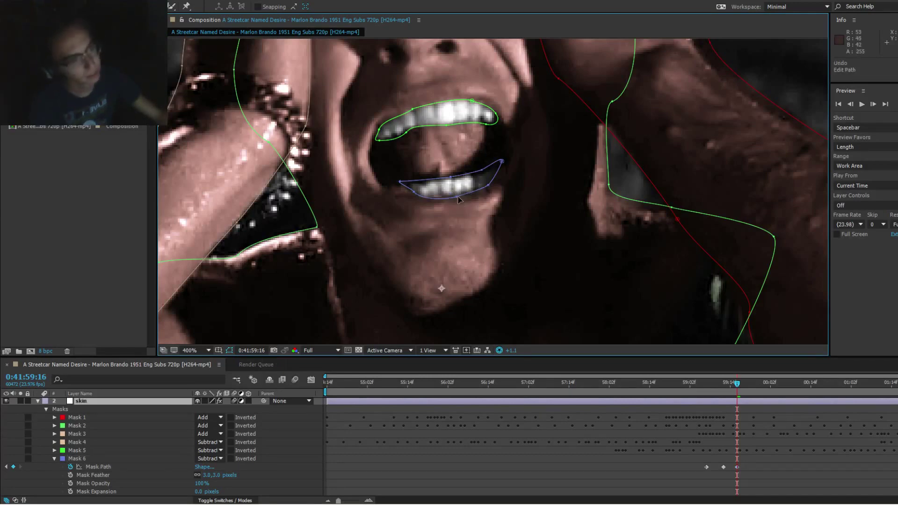
Step: Tighten Mask 6 around the lower teeth at 0:41:59:16 by nudging its bottom point up and both corner points inward
left_click(457, 197)
left_click_drag(457, 197, 457, 195)
left_click_drag(502, 161, 500, 167)
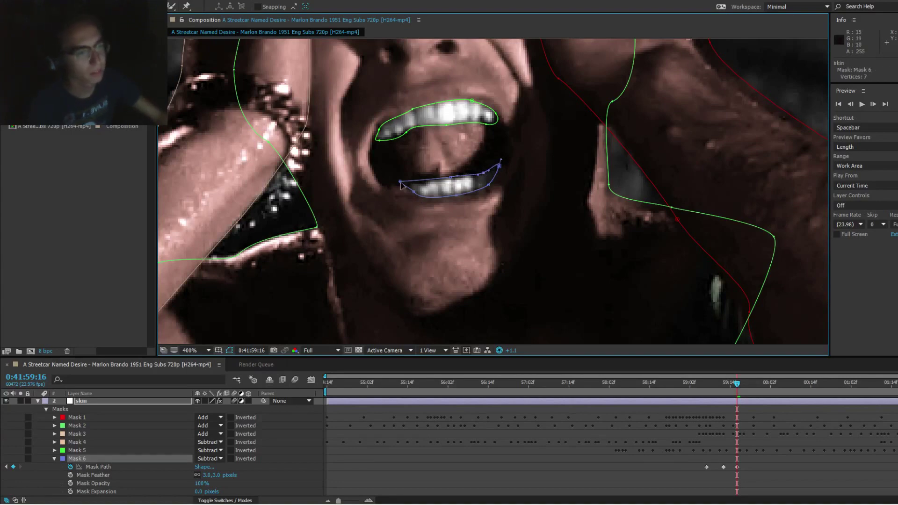
left_click_drag(401, 182, 403, 185)
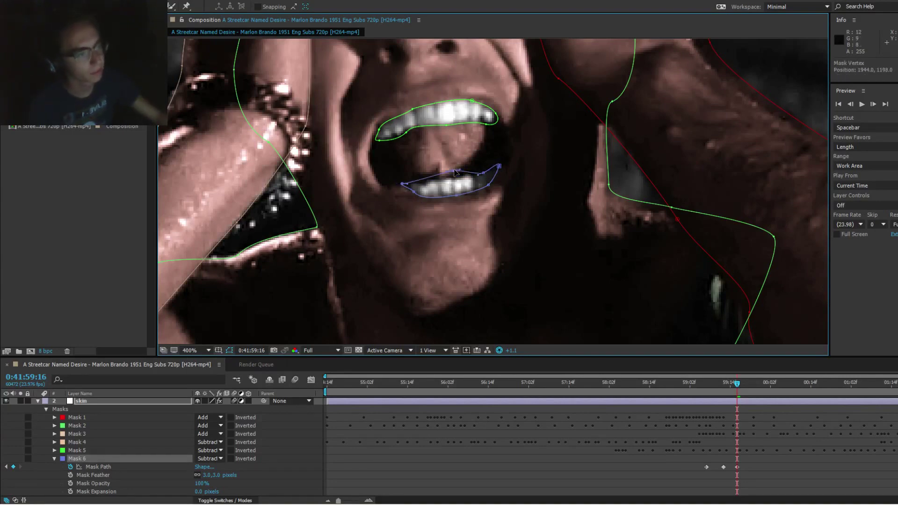
left_click(510, 117)
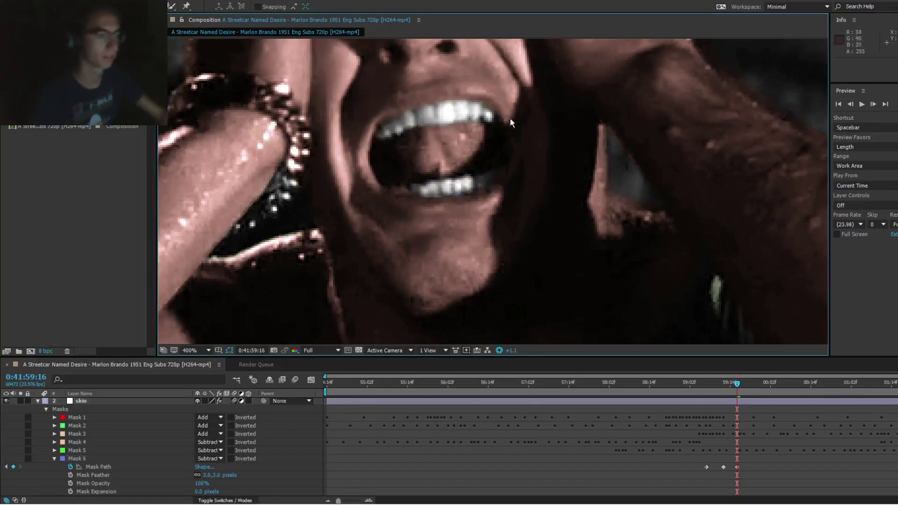
Step: Shift Mask 6 slightly down and right to cover the lower teeth at 0:41:59:14
key("Page_Up")
key("Page_Up")
key("Page_Up")
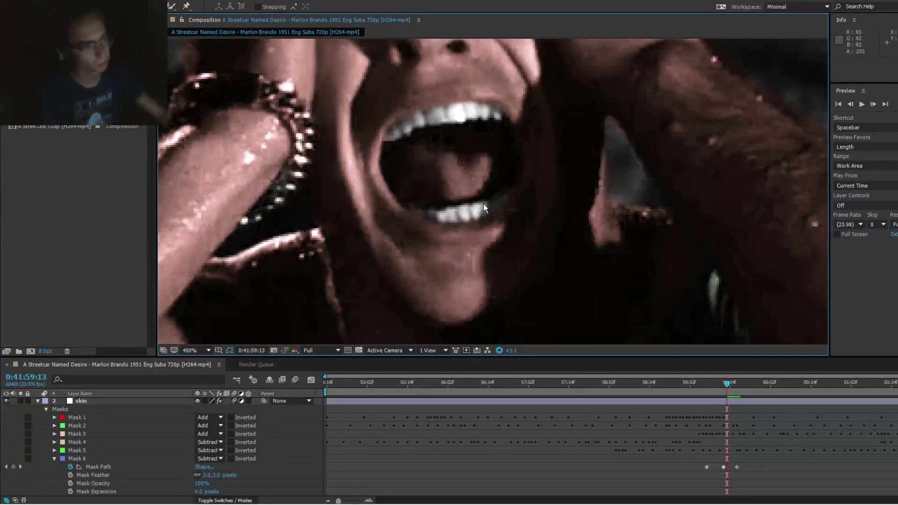
left_click(468, 215)
double_click(507, 181)
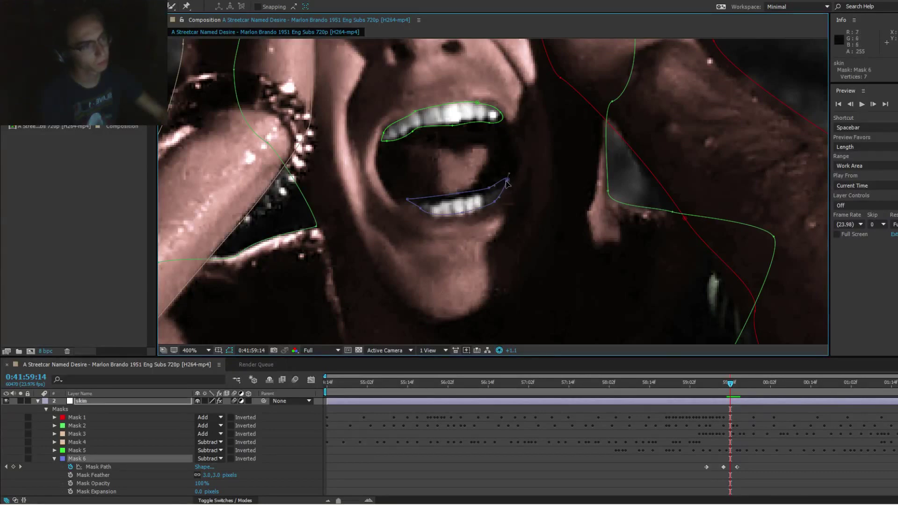
left_click_drag(484, 199, 489, 203)
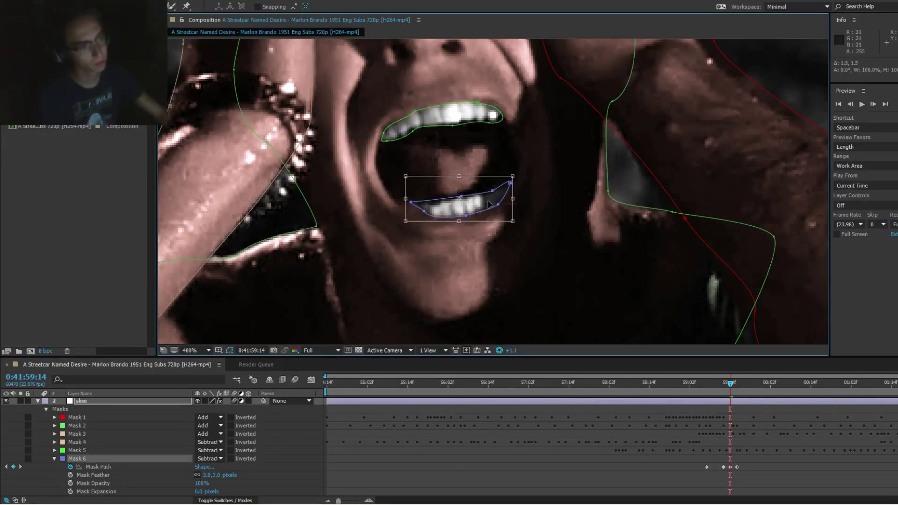
left_click(522, 175)
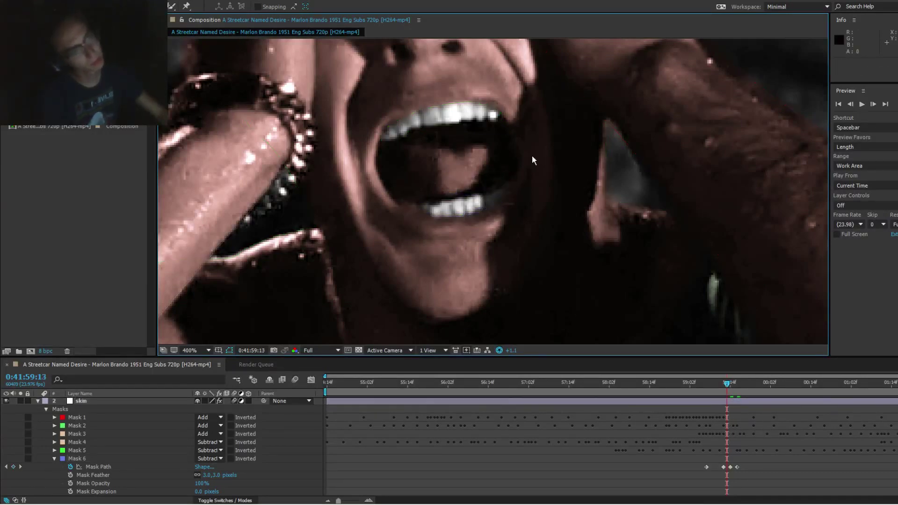
Step: Go back to 0:41:59:09 and move Mask 6 down and right onto the lower teeth
key("Page_Up")
key("Page_Up")
key("Page_Up")
key("Page_Up")
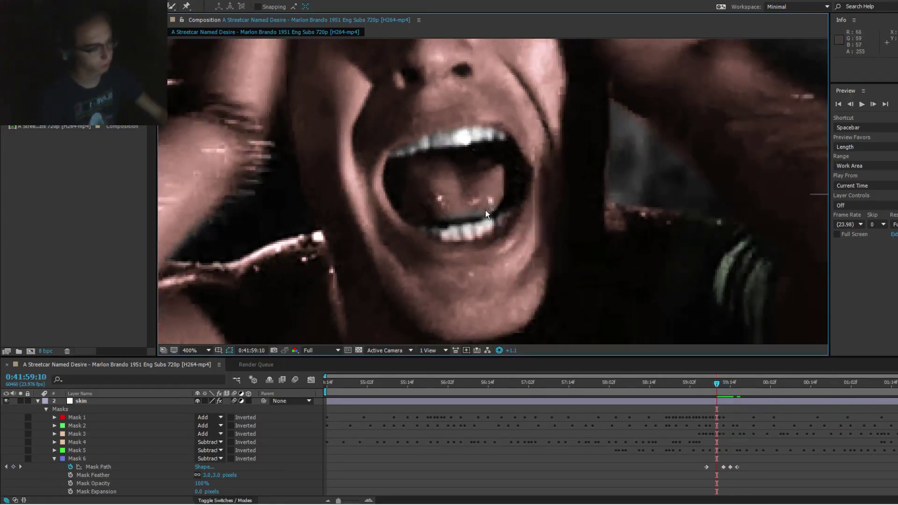
key("Page_Up")
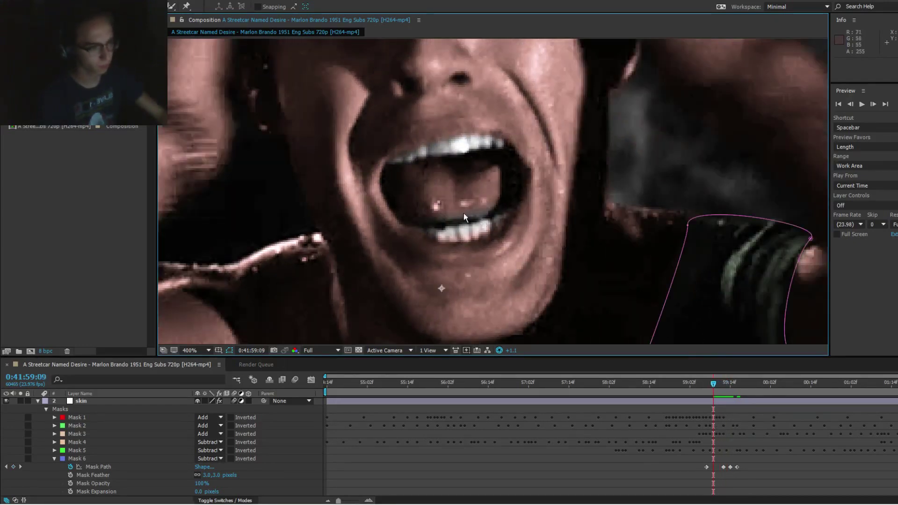
left_click(77, 458)
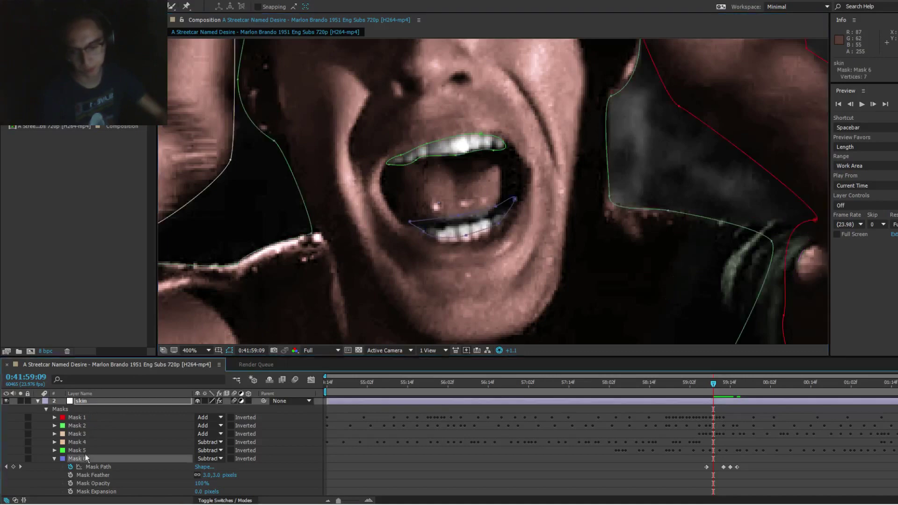
double_click(515, 199)
left_click_drag(491, 214, 496, 221)
key("ctrl+shift+a")
left_click(458, 219)
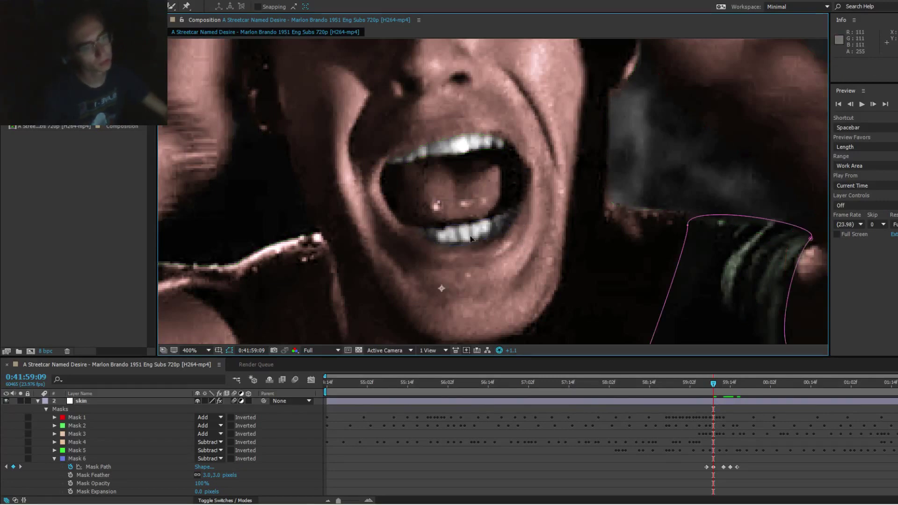
Step: Refine Mask 6's left corner and lower edge to follow the lower teeth at 0:41:59:09
left_click(98, 458)
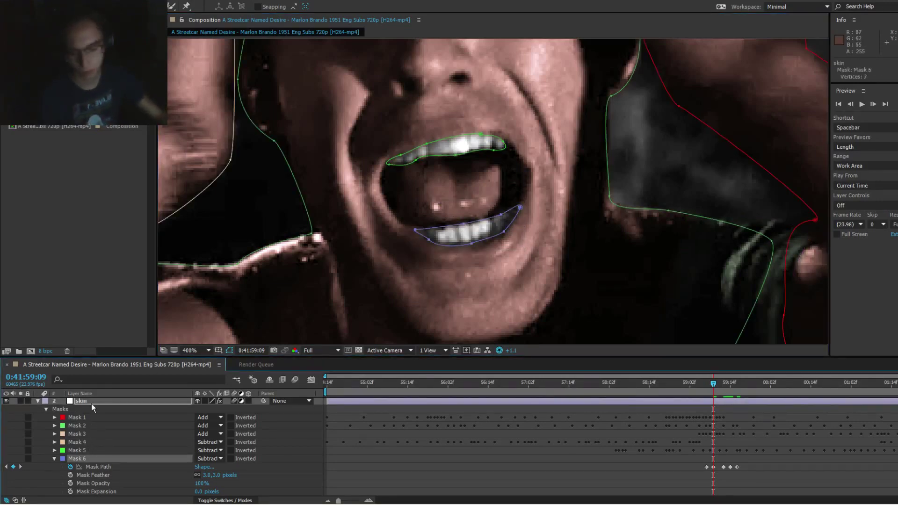
left_click_drag(507, 263, 505, 239)
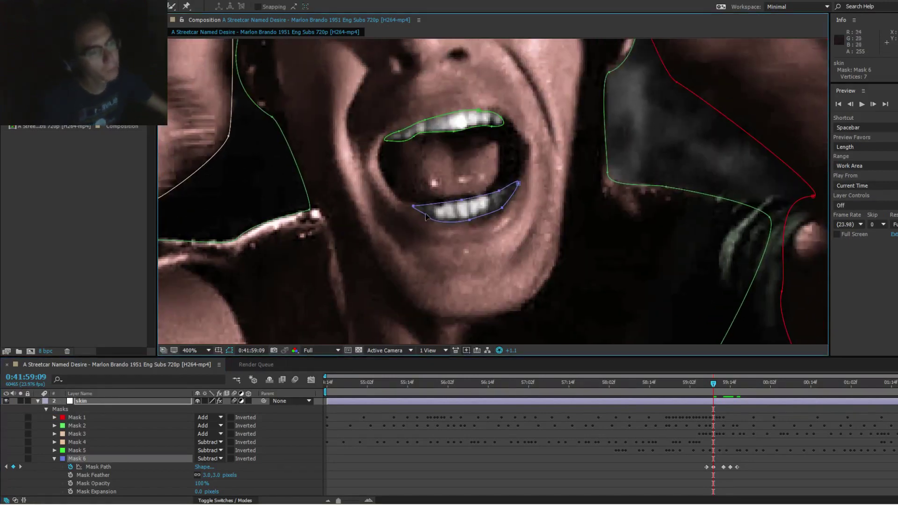
mouse_move(413, 207)
left_mouse_down()
mouse_move(462, 200)
mouse_move(468, 217)
mouse_move(432, 216)
mouse_move(416, 203)
left_mouse_up()
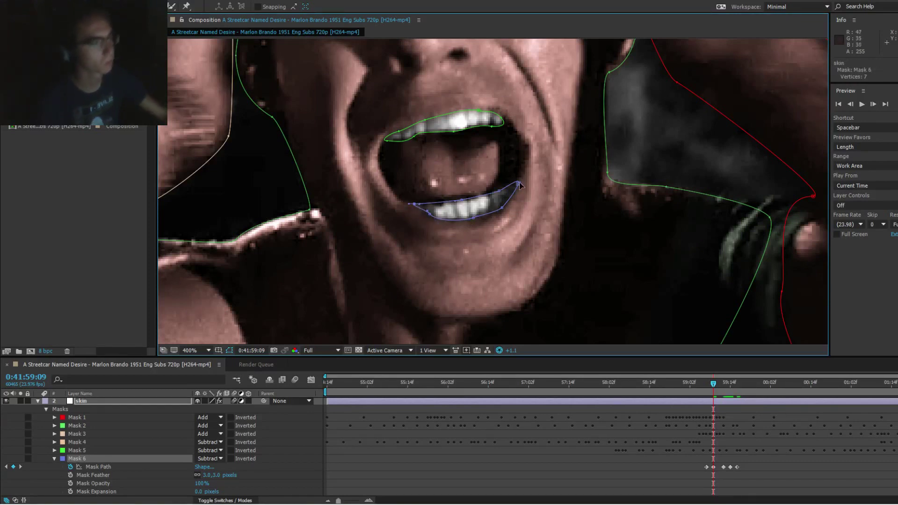
left_click(527, 164)
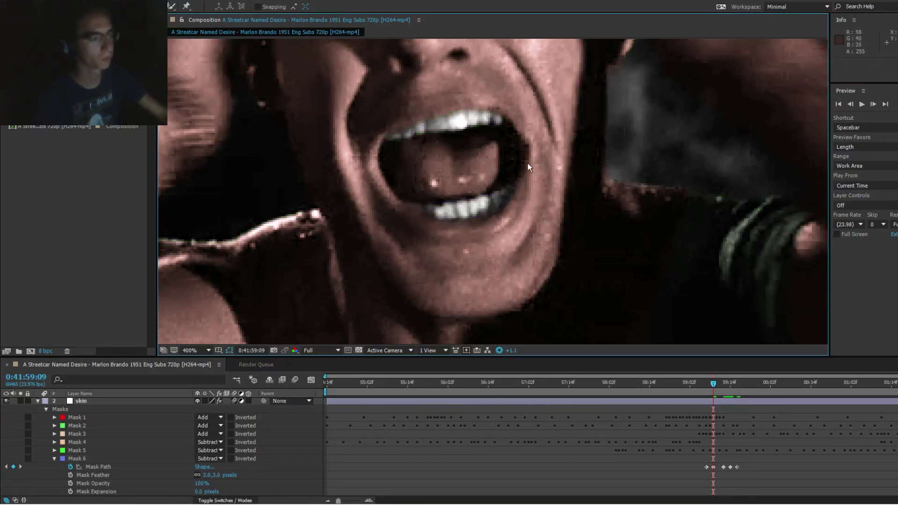
Step: Lock the shirt layer so that it cannot be selected while editing the skin masks
left_click(472, 172)
scroll(71, 421, "up", 1)
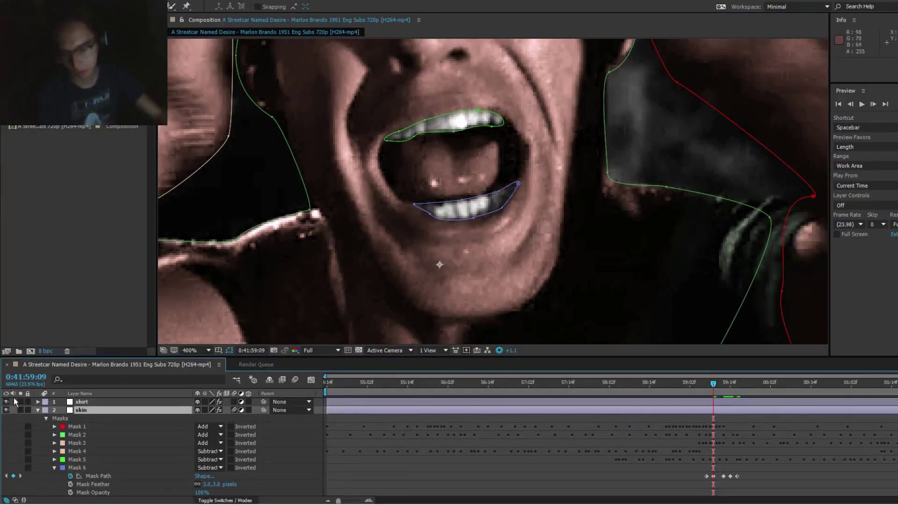
left_click(21, 402)
left_click(20, 402)
left_click(27, 401)
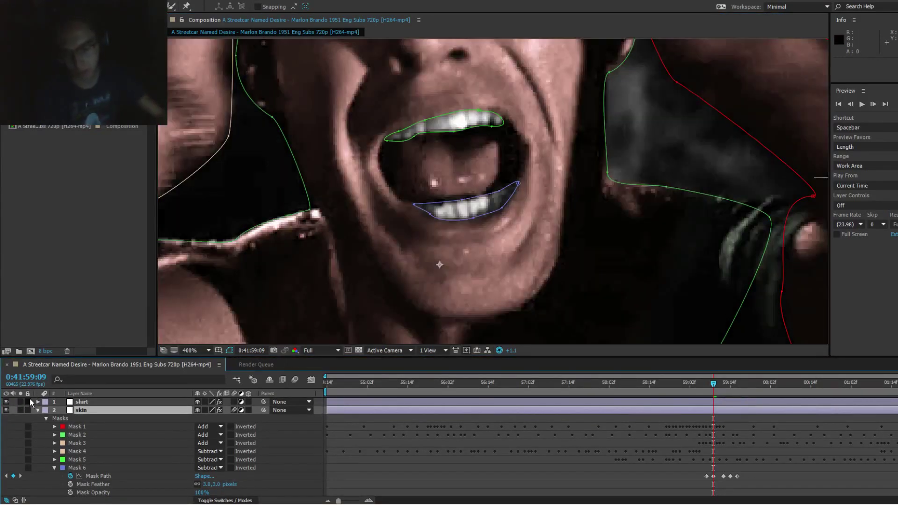
Step: Check Mask 6's fit around the lower teeth at 0:41:59:09 with its outline shown and hidden
left_click(503, 188)
left_click(559, 134)
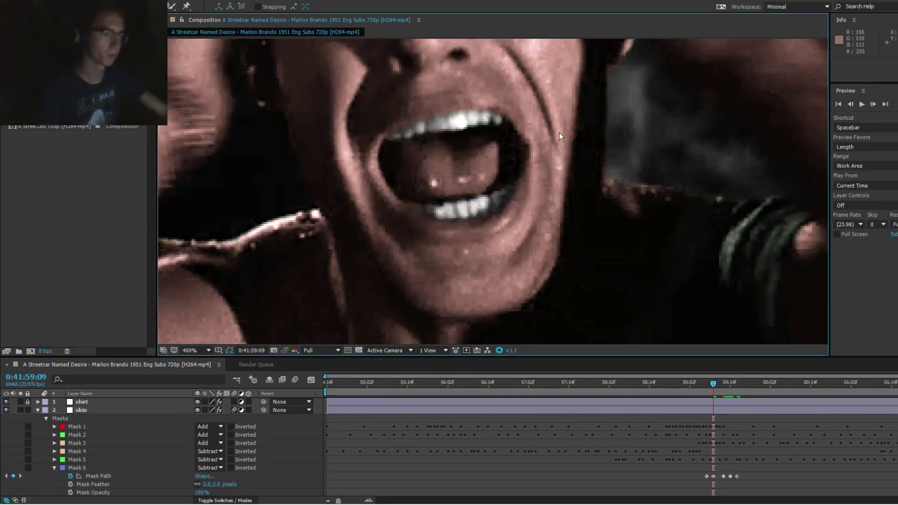
left_click(499, 198)
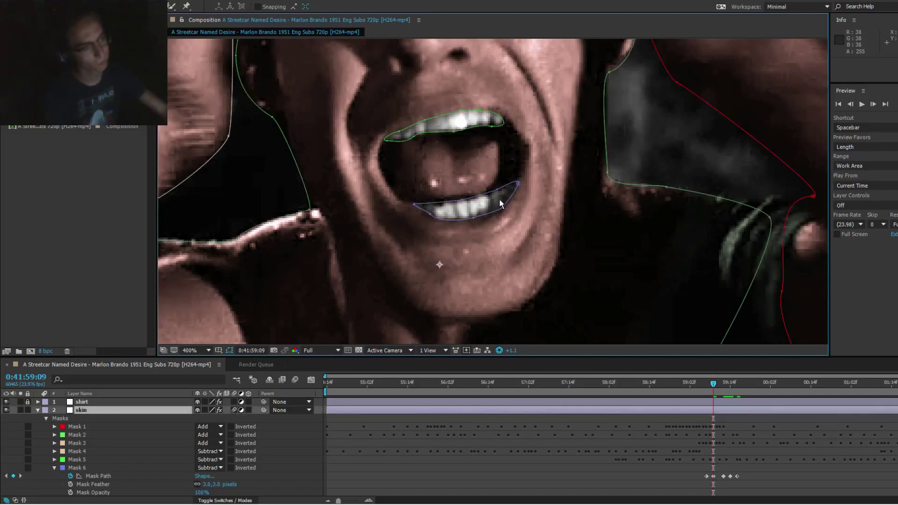
left_click(461, 198)
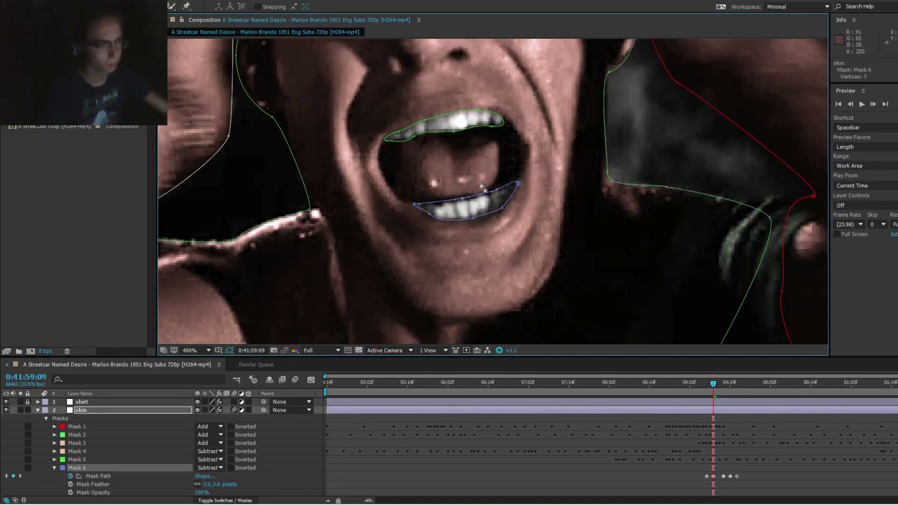
left_click(617, 156)
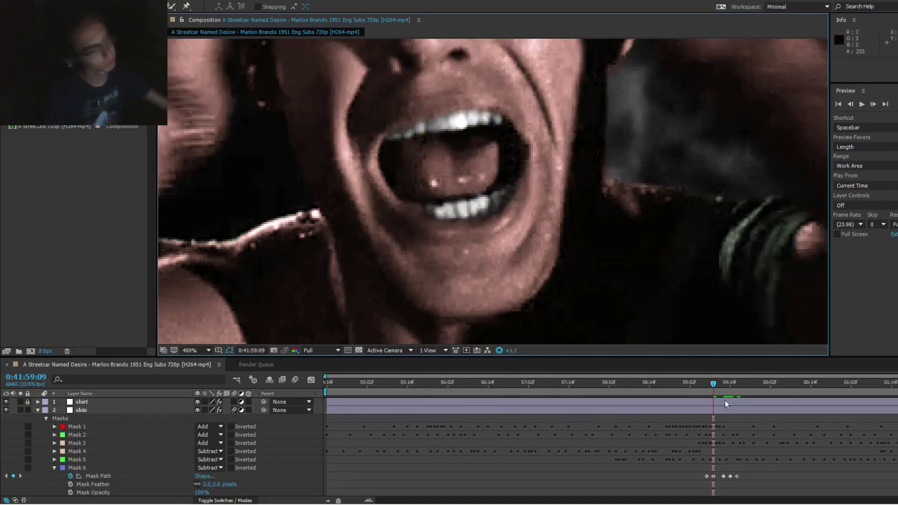
Step: Go back to 0:41:59:02 and move Mask 6 left and slightly down onto the lower teeth
left_click(706, 382)
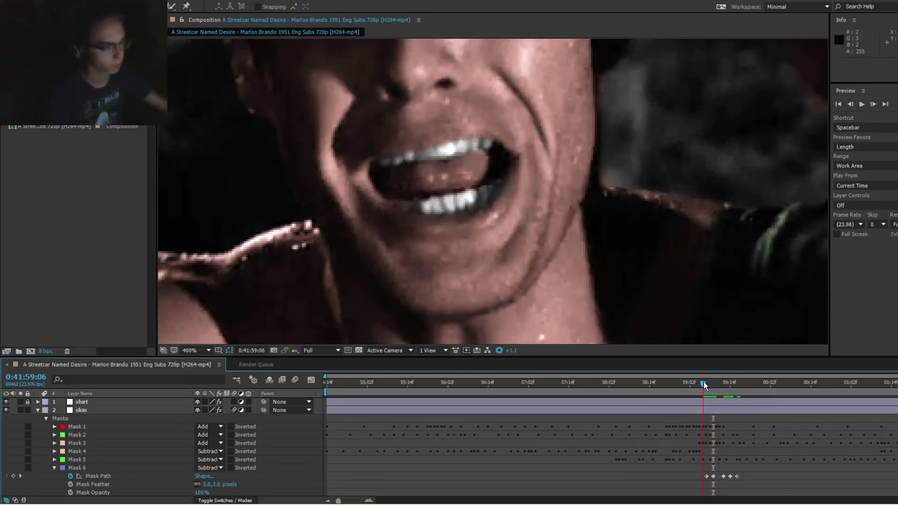
left_click_drag(704, 383, 692, 384)
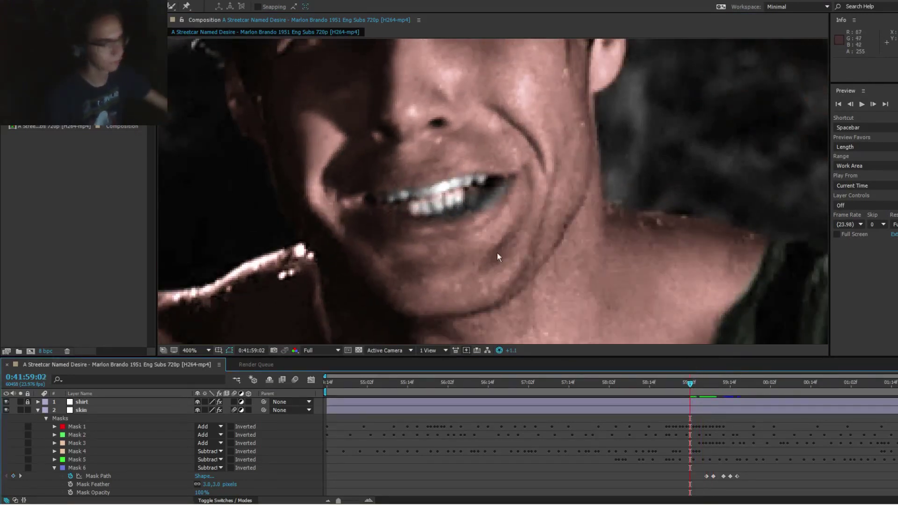
left_click(440, 203)
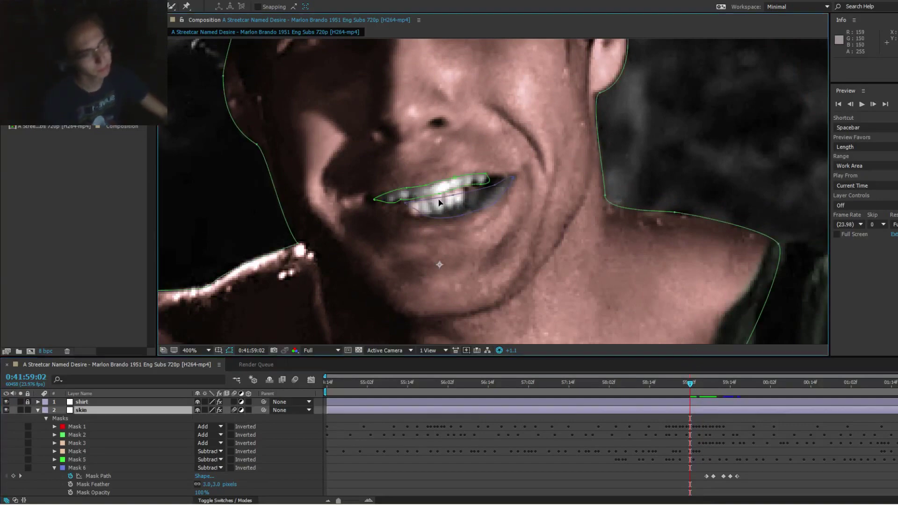
double_click(510, 184)
left_click_drag(495, 193, 464, 204)
key("F2")
Step: Pull Mask 6's right corner point inward toward the lower teeth at 0:41:59:02 and hide the outlines
left_click(484, 189)
left_click_drag(491, 176, 488, 181)
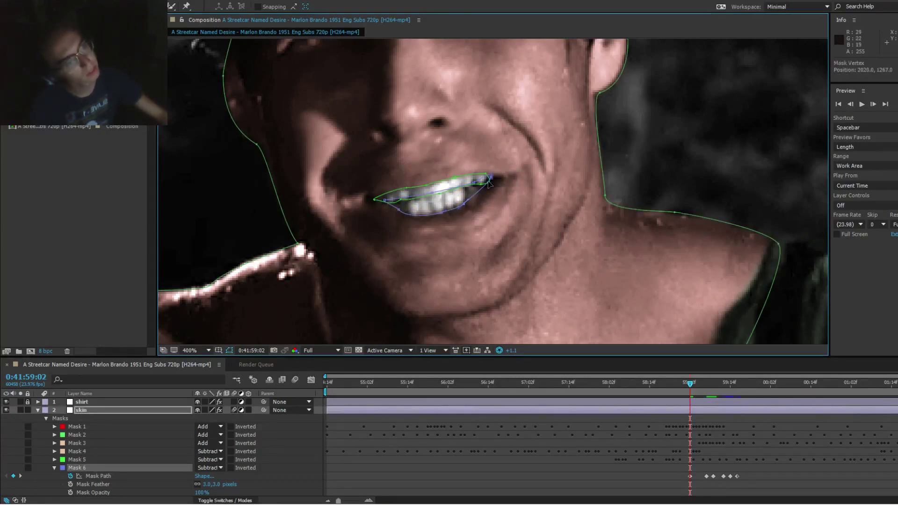
key("F2")
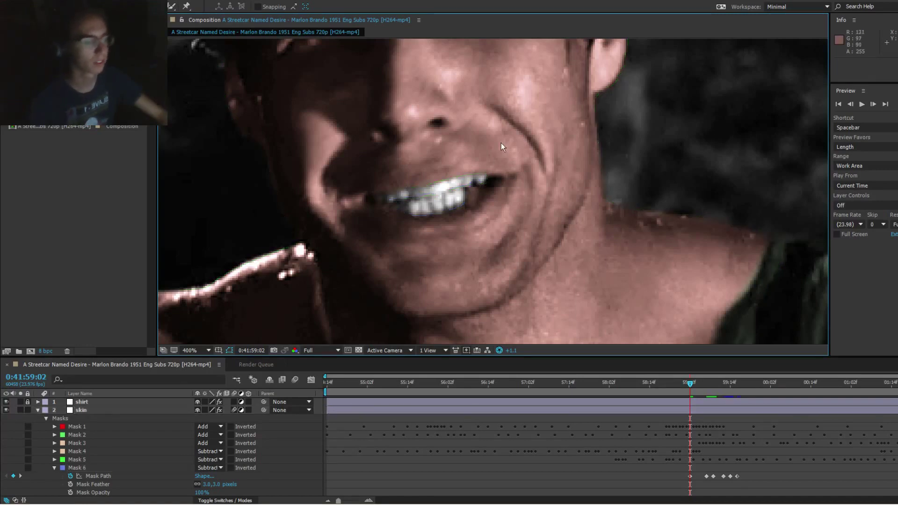
Step: Move Mask 6's right corner point slightly outward beyond the lower teeth at 0:41:59:02 and hide the outlines
scroll(518, 130, "down", 2)
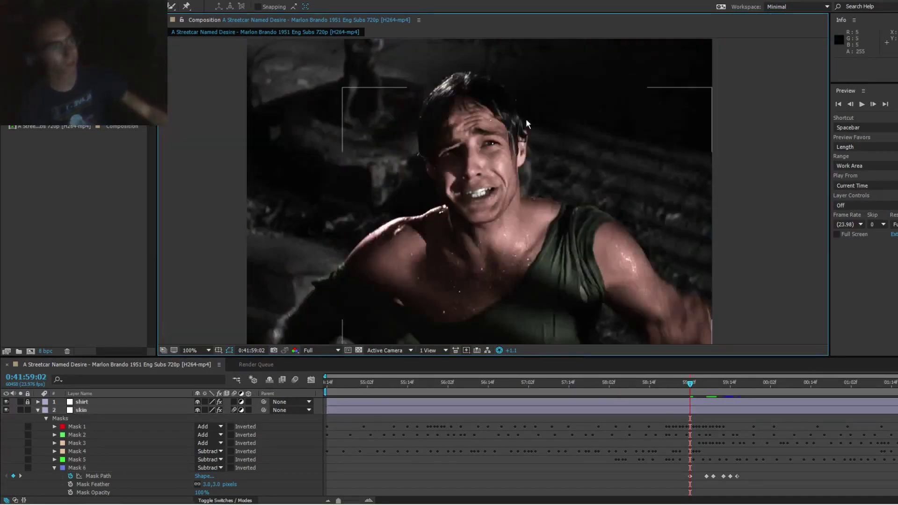
scroll(508, 141, "up", 2)
left_click(465, 200)
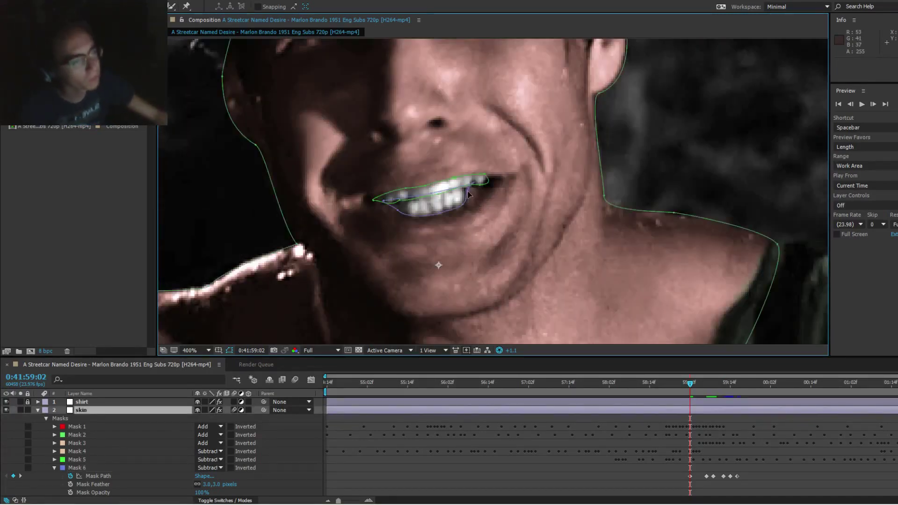
left_click(469, 194)
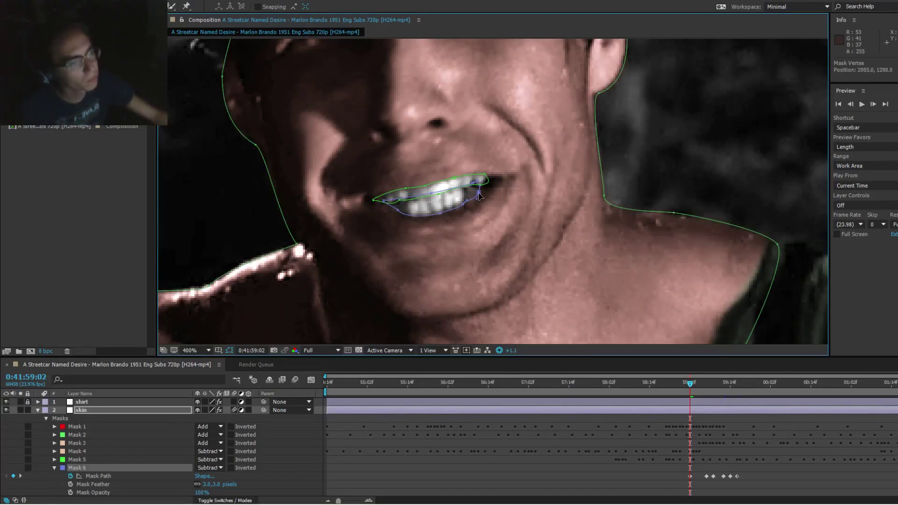
left_click(503, 157)
key("comma")
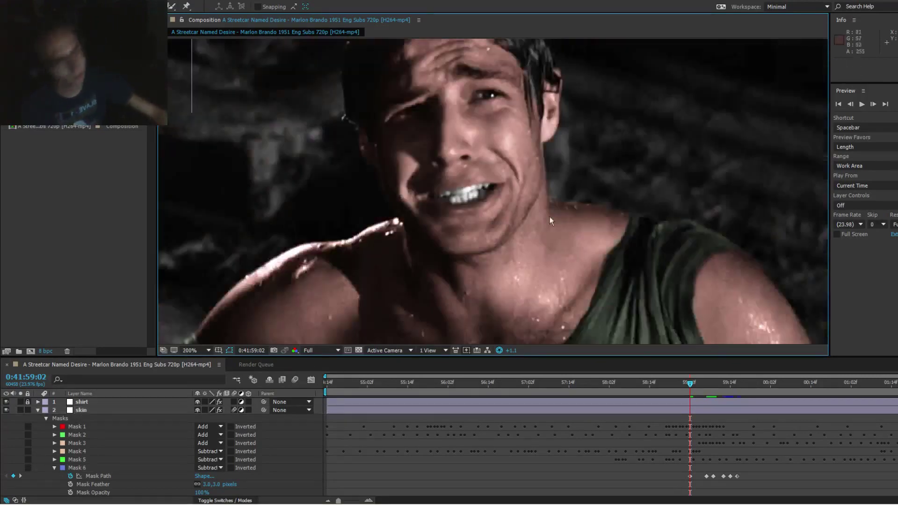
Step: Compare 0:41:59:02 with 0:41:59:05, then adjust Mask 6's lower-left edge points around the lower teeth at 0:41:59:02
key("Page_Down")
key("Page_Down")
key("Page_Down")
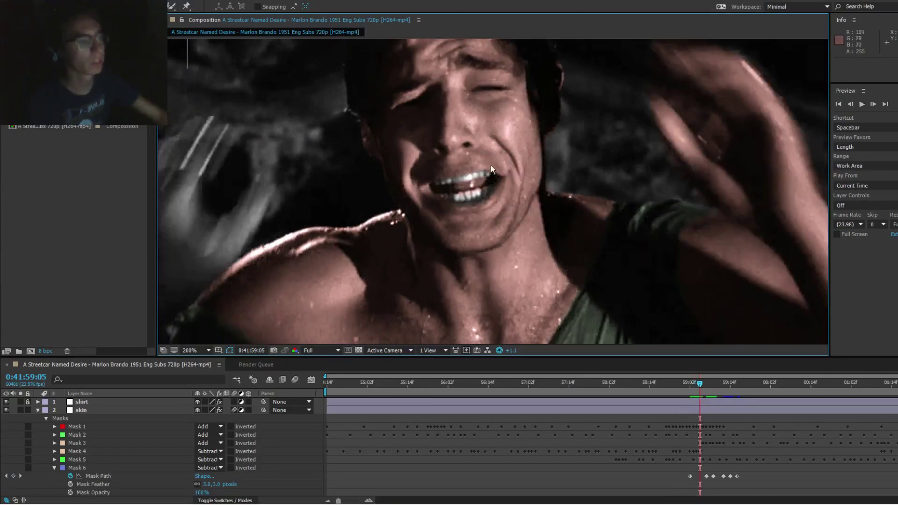
key("Page_Up")
key("Page_Up")
key("Page_Up")
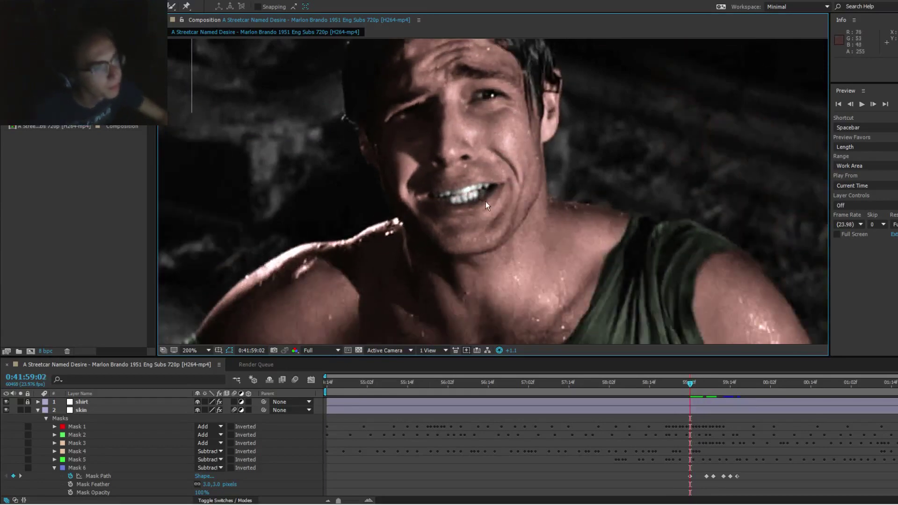
key("period")
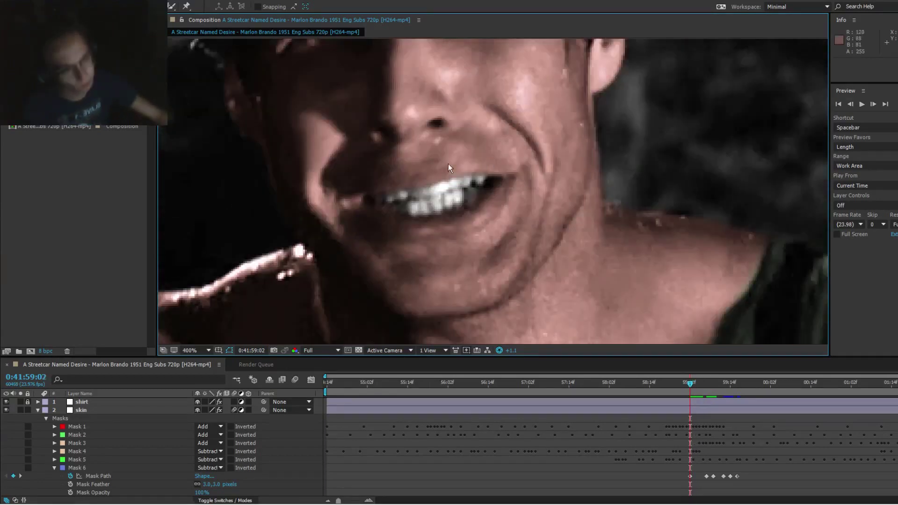
left_click(412, 208)
left_click(391, 213)
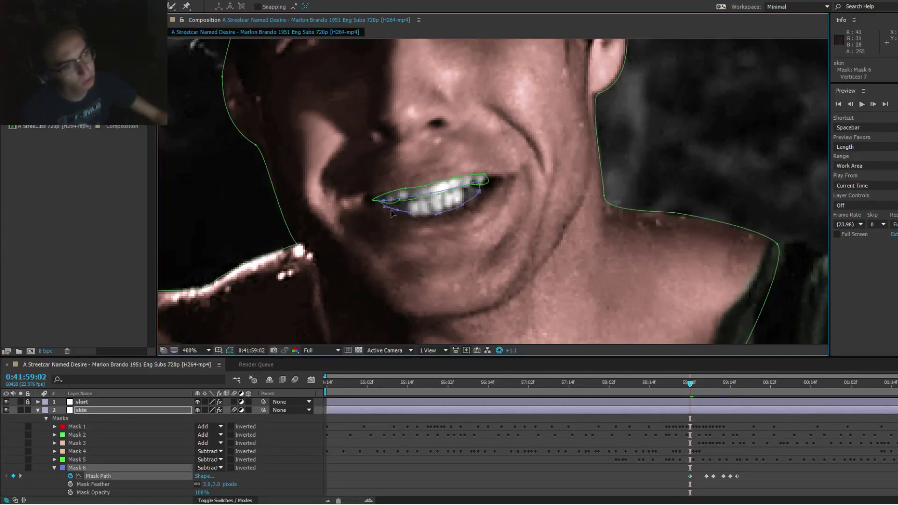
left_click_drag(396, 212, 399, 213)
key("F2")
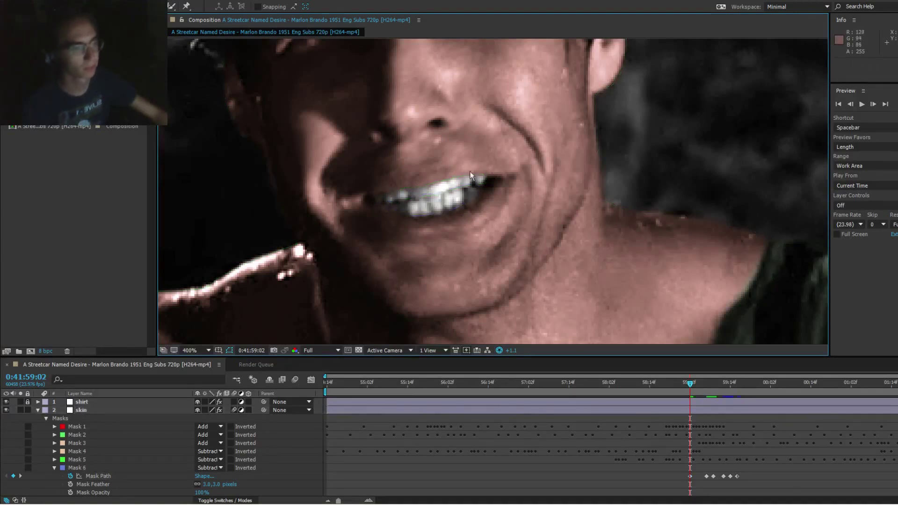
Step: Refine Mask 6's bottom and right edge points to follow the lower teeth at 0:41:59:02
left_click(464, 201)
left_click(441, 216)
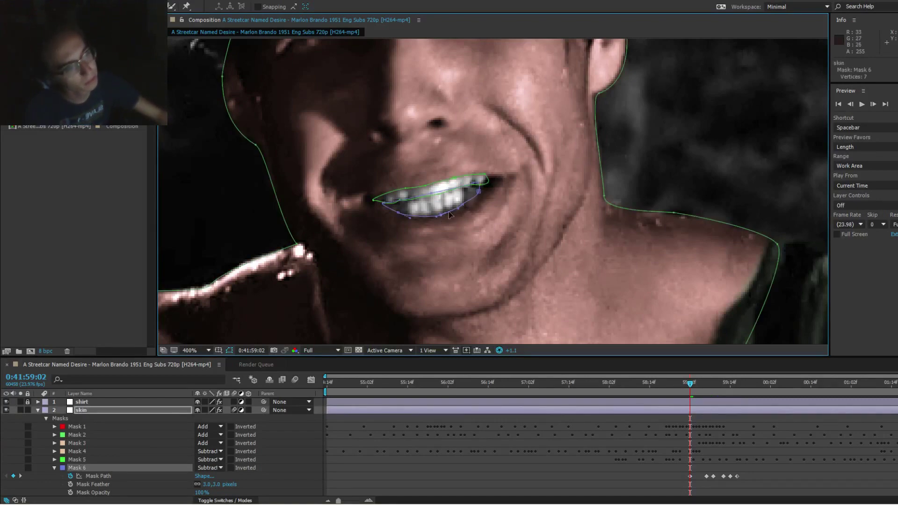
left_click(480, 194)
left_click_drag(481, 193, 467, 205)
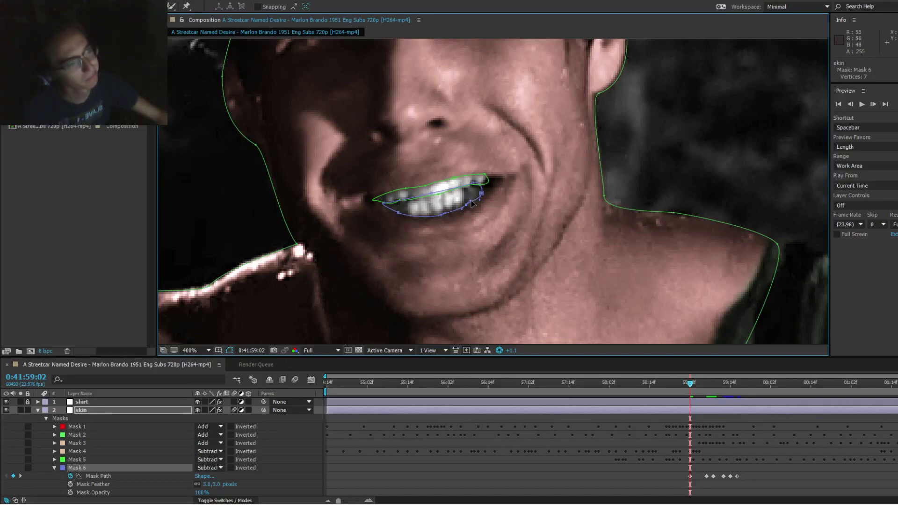
left_click(487, 181)
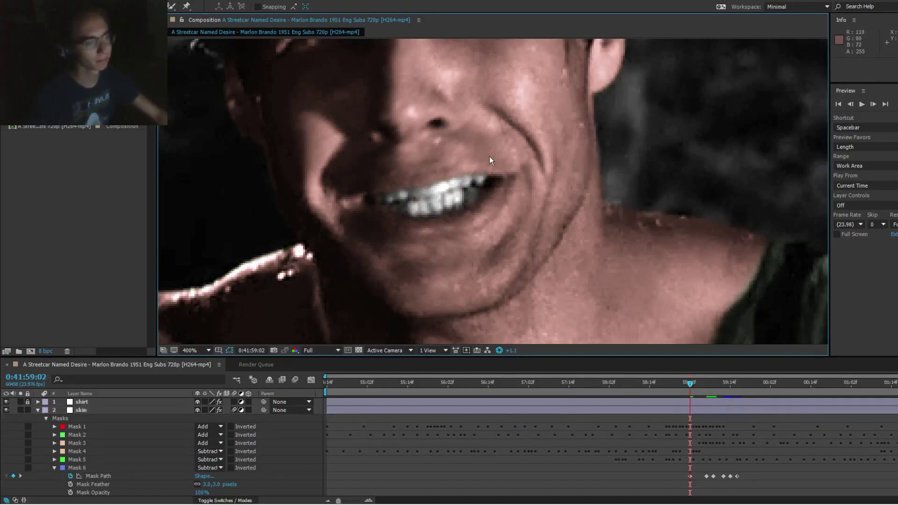
Step: Advance to 0:41:59:05 and move the whole of Mask 6 slightly up and left onto the lower teeth
key("Page_Down")
key("Page_Down")
key("Page_Down")
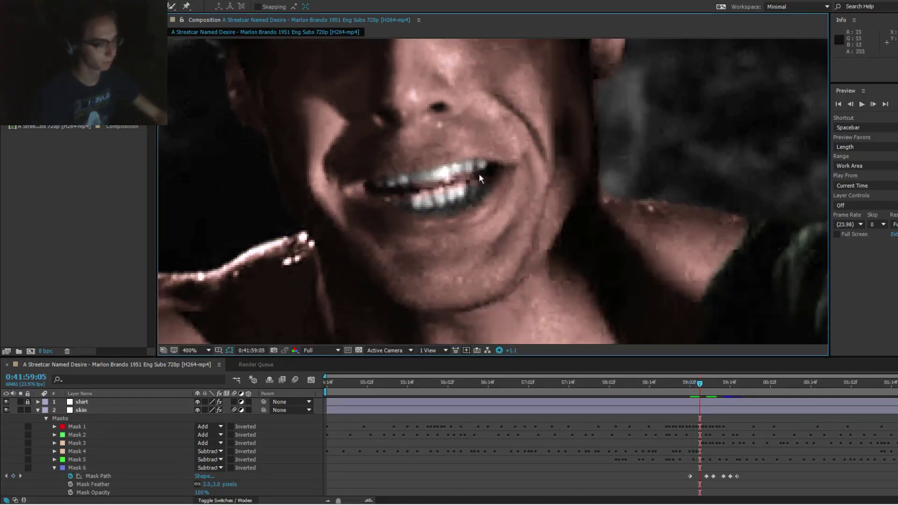
left_click(453, 201)
double_click(454, 192)
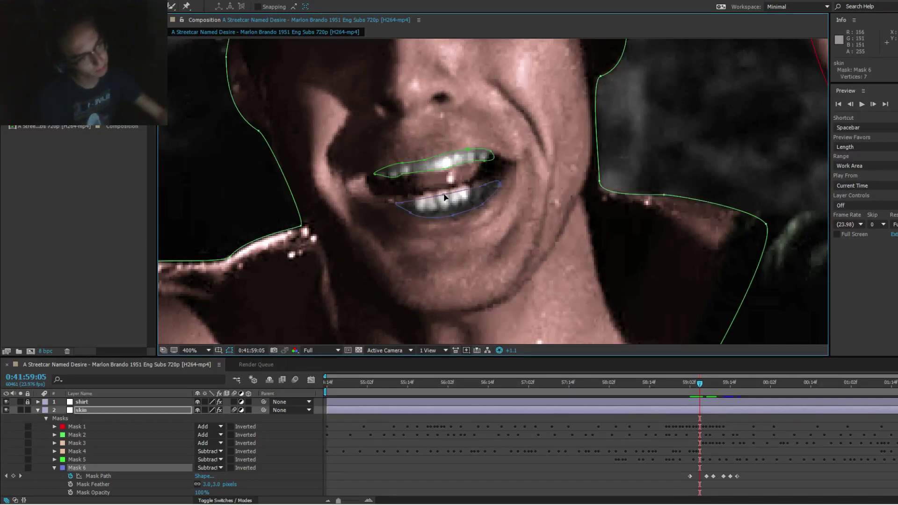
left_click_drag(471, 201, 469, 197)
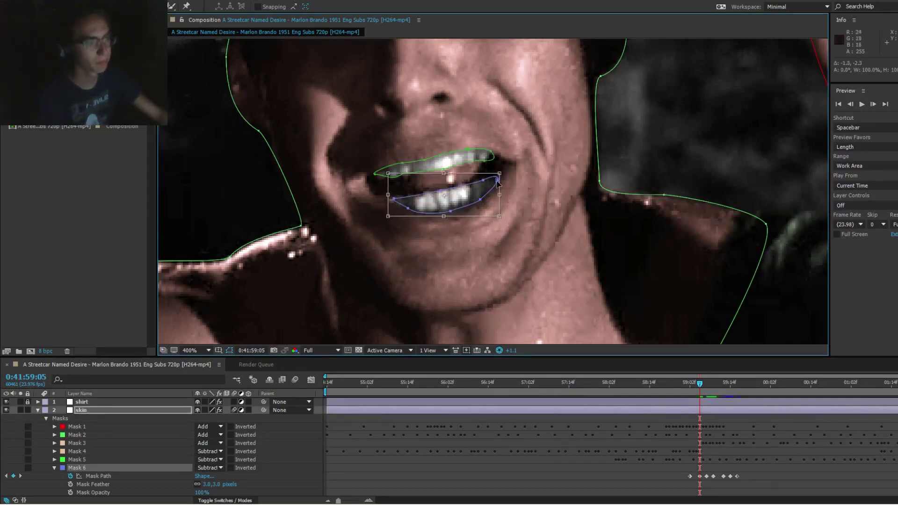
key("F2")
Step: Raise Mask 6's left corner point and pull its right corner inward around the lower teeth at 0:41:59:05
left_click(461, 201)
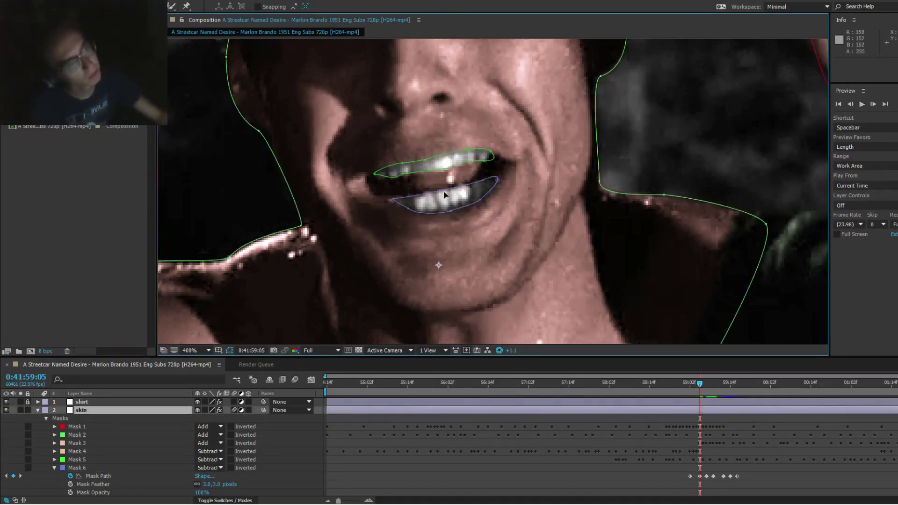
left_click(392, 200)
left_click_drag(392, 200, 389, 195)
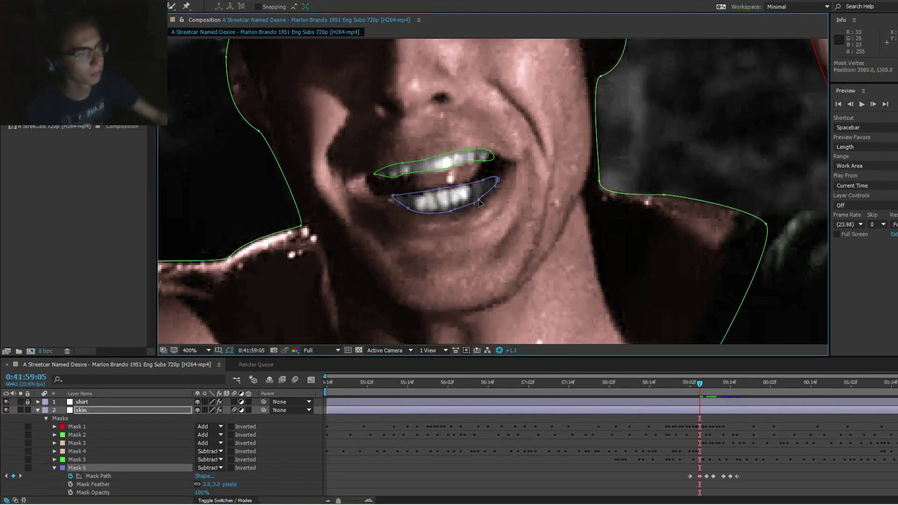
left_click_drag(497, 180, 488, 187)
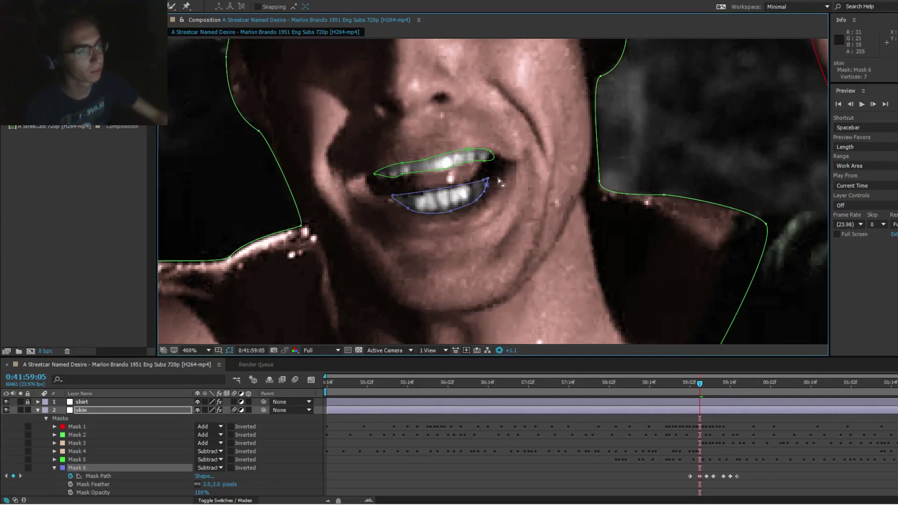
key("F2")
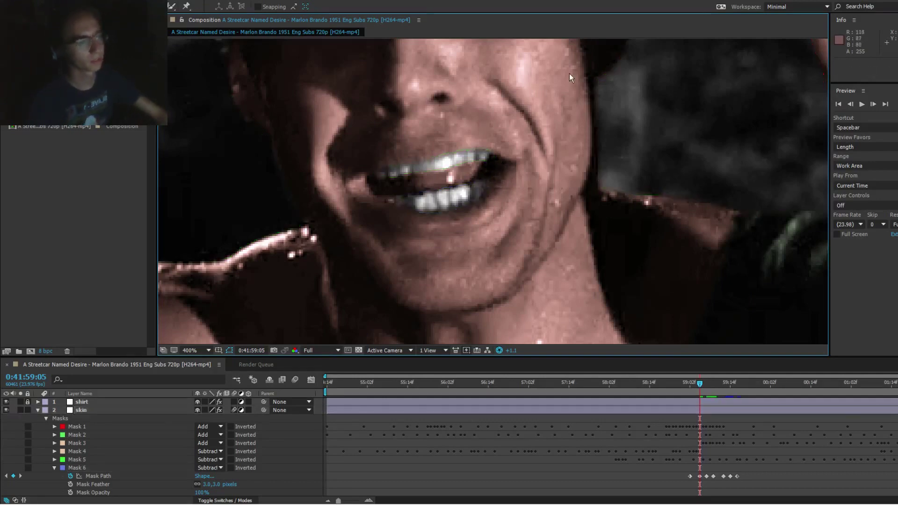
Step: Advance to 0:41:59:11 and shift the whole of Mask 6 slightly down onto the lower teeth
key("Page_Down")
key("Page_Down")
key("Page_Down")
key("Page_Down")
key("Page_Down")
key("Page_Down")
key("Page_Down")
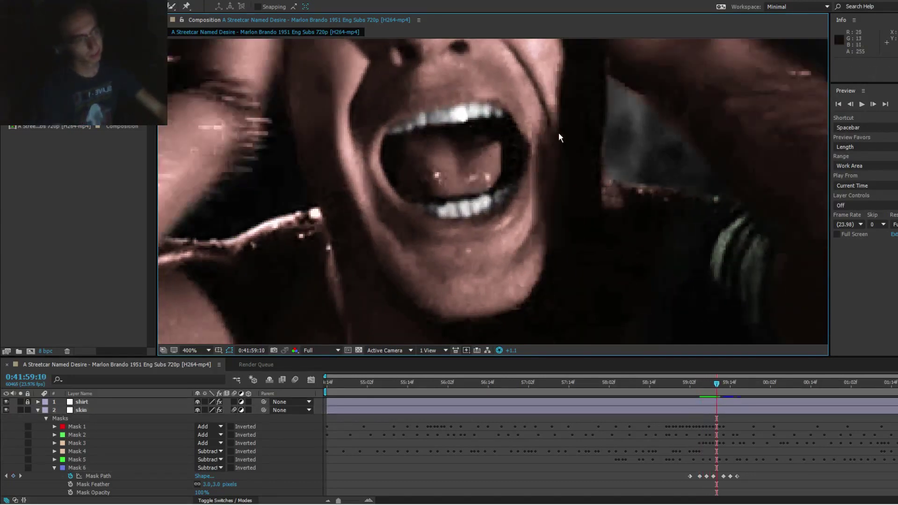
key("Page_Up")
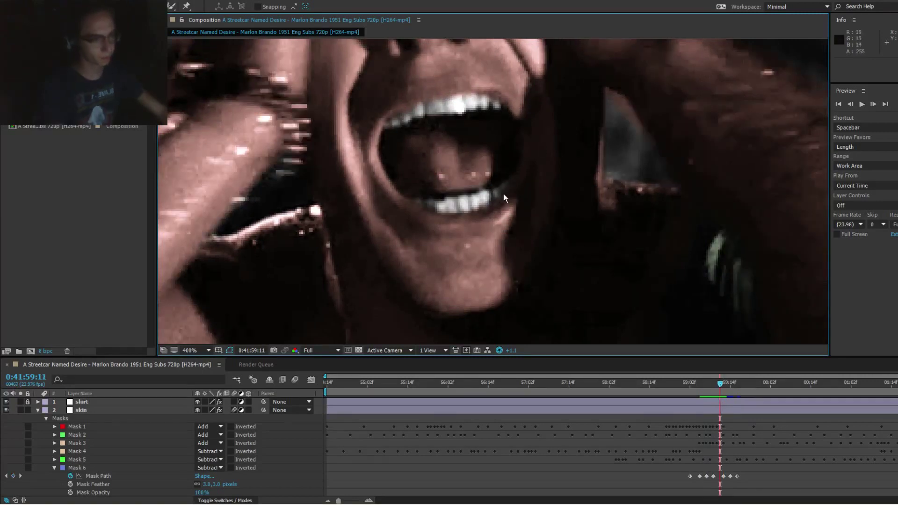
left_click(486, 191)
double_click(514, 176)
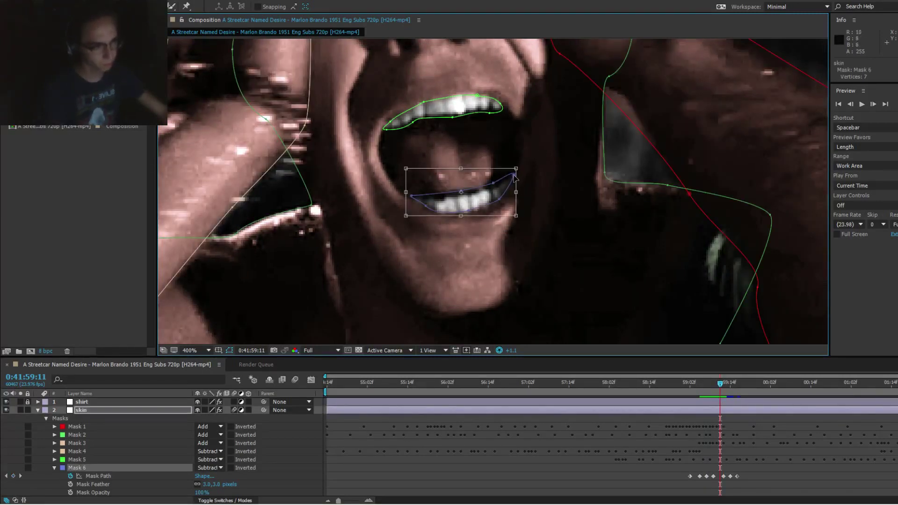
left_click_drag(515, 177, 515, 179)
key("F2")
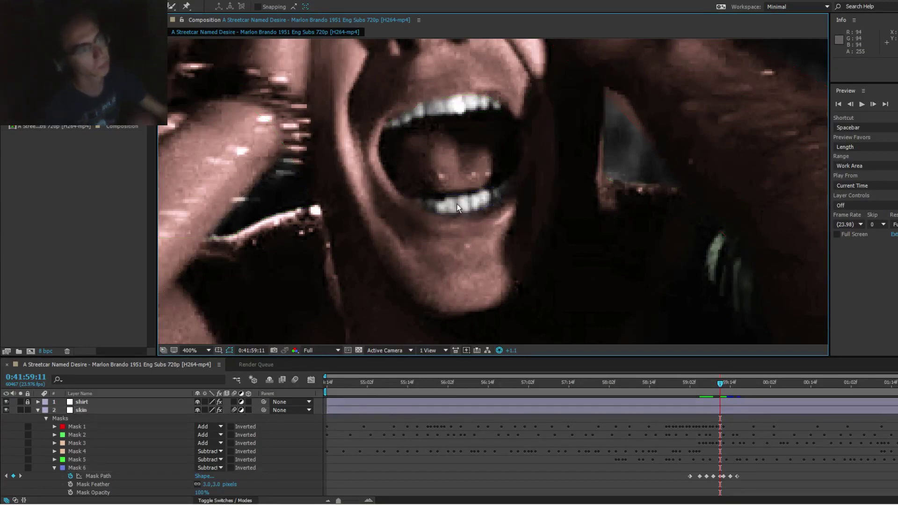
Step: Pull Mask 6's left and right corner points inward toward the lower teeth at 0:41:59:11 and hide the outlines
left_click(457, 205)
left_click_drag(412, 199, 418, 201)
left_click_drag(515, 180, 503, 184)
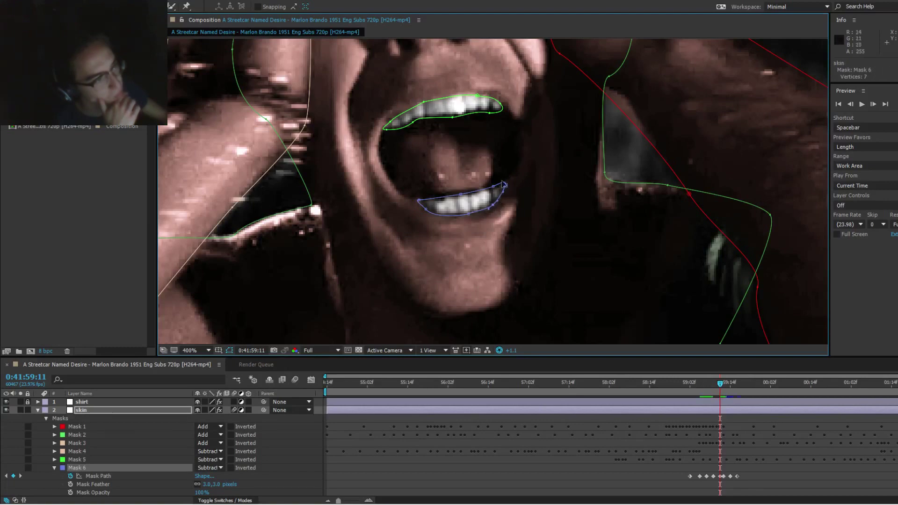
left_click(498, 136)
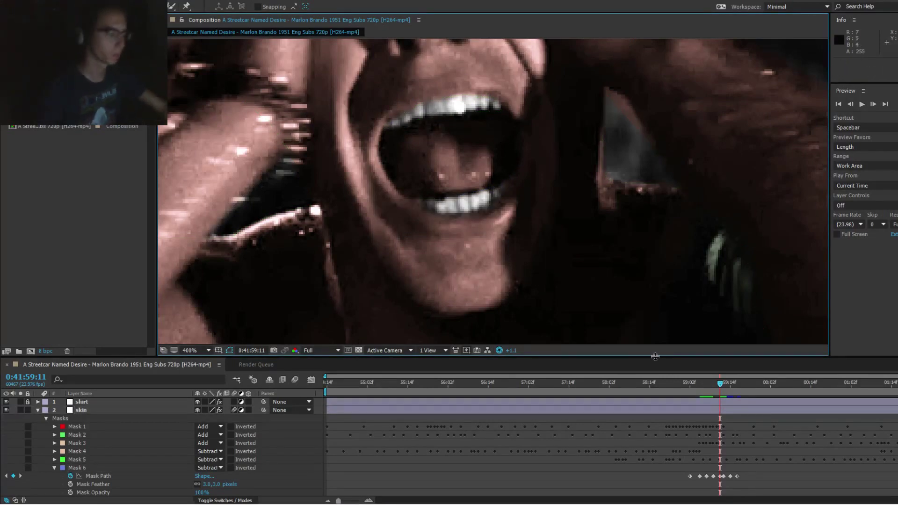
Step: Scrub through the preceding frames up to 0:41:59:02 and check the skin colouring over the whole frame
left_click(643, 384)
left_click_drag(644, 385, 691, 387)
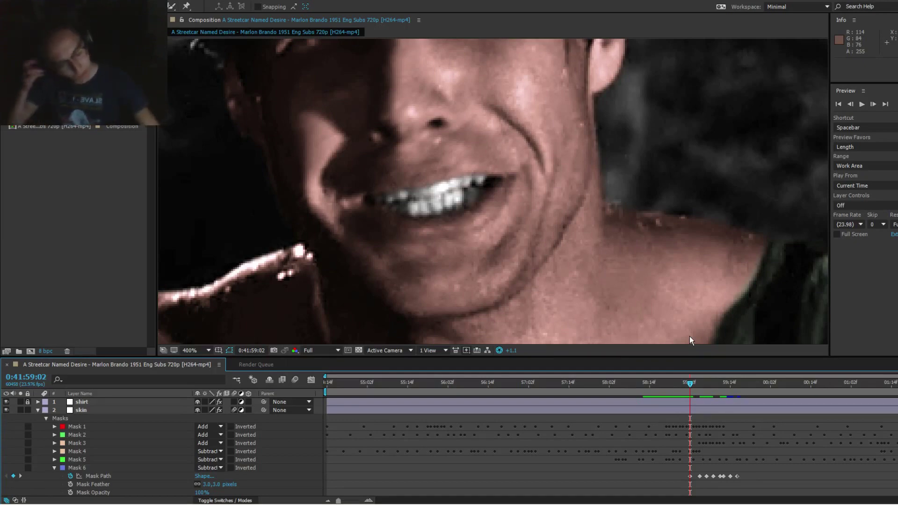
scroll(690, 336, "down", 3)
key("slash")
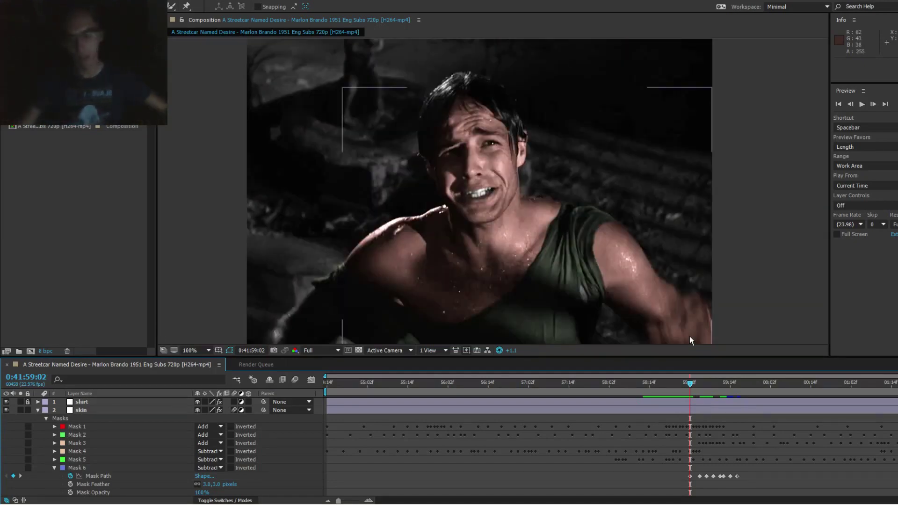
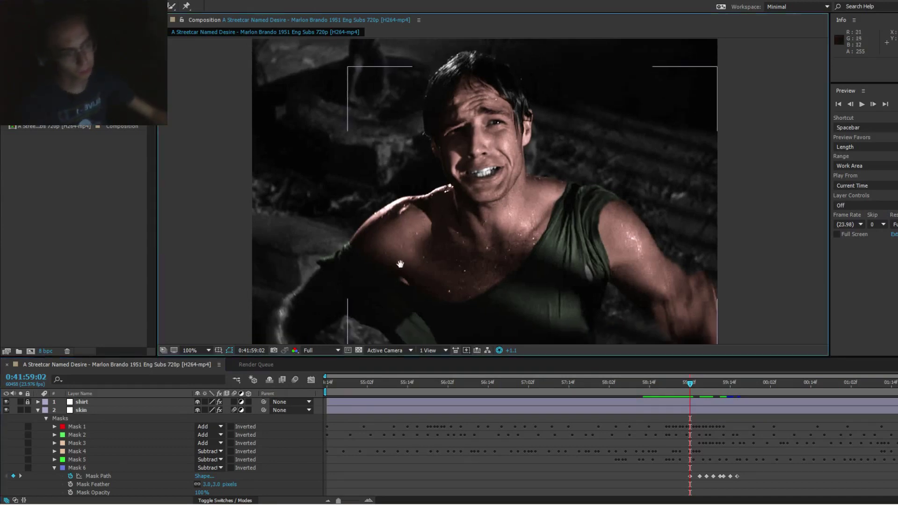
Step: Expand Mask 1's properties, then reshape Mask 2's lower edge at 0:41:59:02 by moving two points to follow the skin along the shirt neckline
left_click(74, 428)
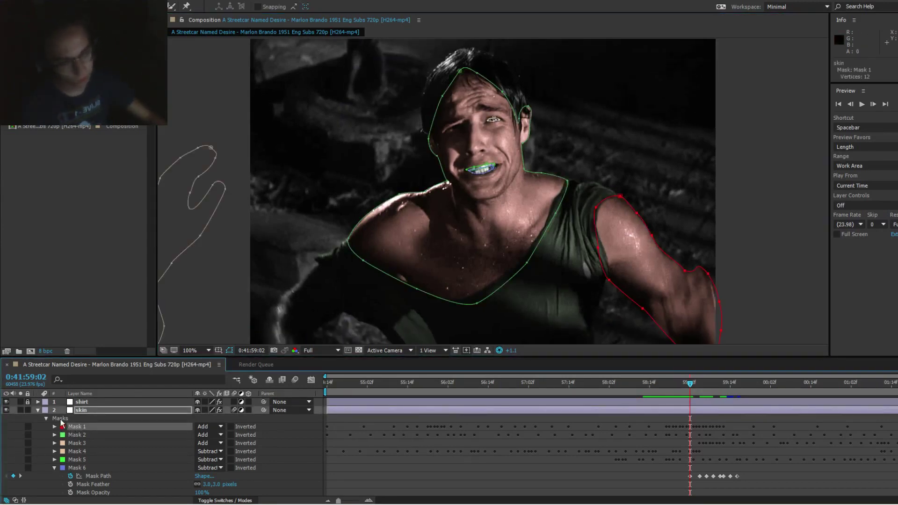
left_click(55, 427)
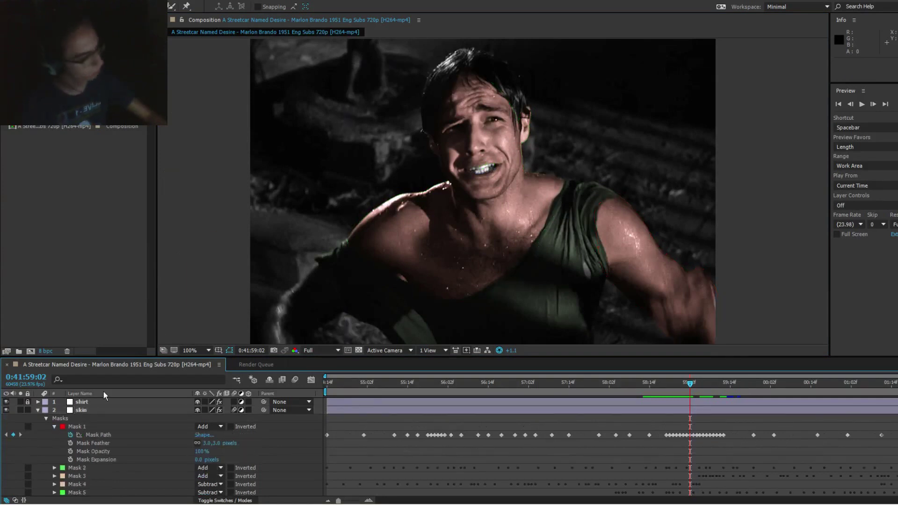
left_click_drag(358, 234, 392, 202)
scroll(421, 202, "up", 2)
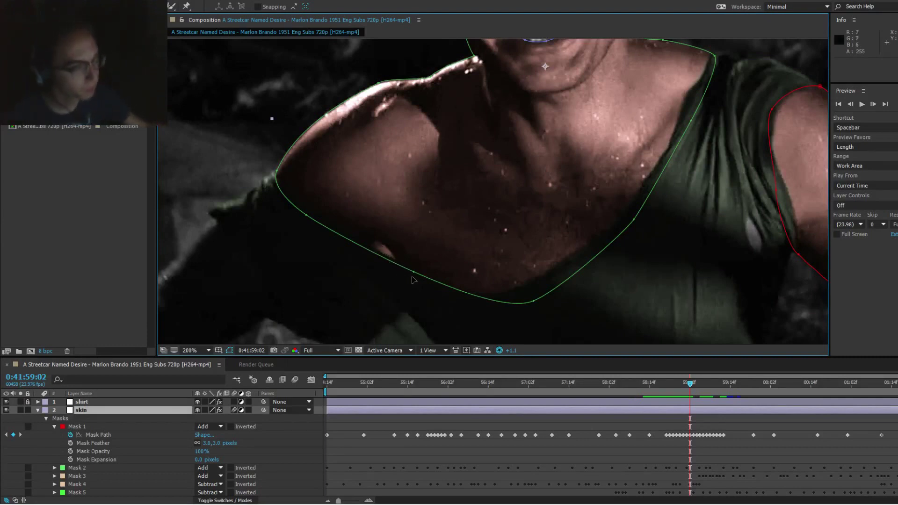
left_click(413, 271)
left_click_drag(410, 272, 372, 245)
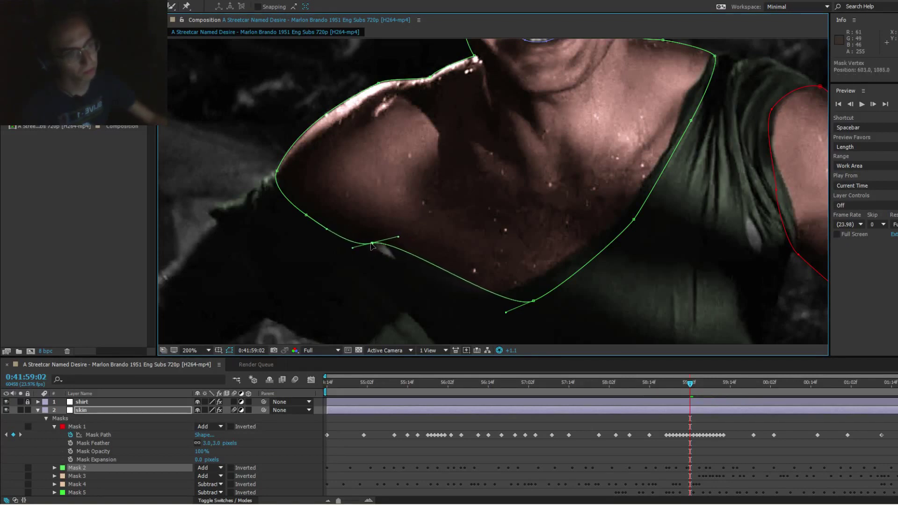
left_click_drag(534, 302, 398, 306)
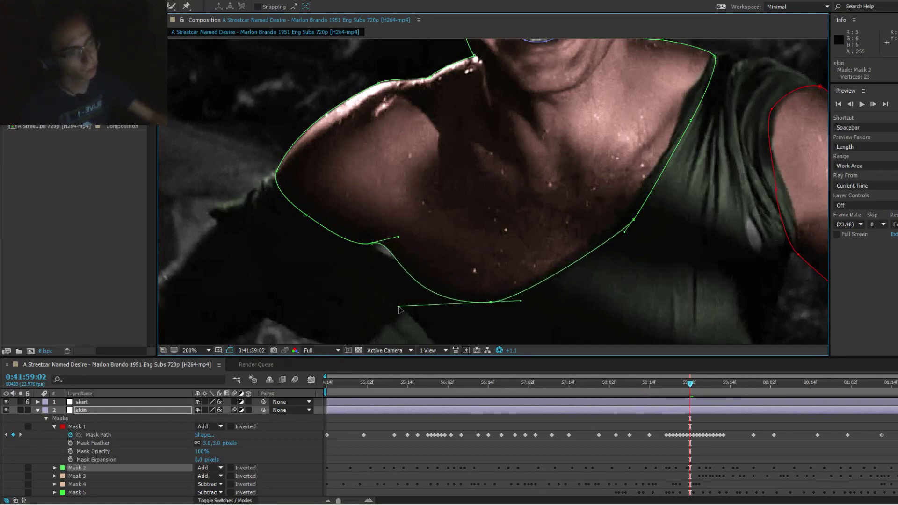
Step: Advance to 0:41:59:03 and reshape Mask 2's lower edge along the neckline by adjusting a point and a curve handle
key("Page_Down")
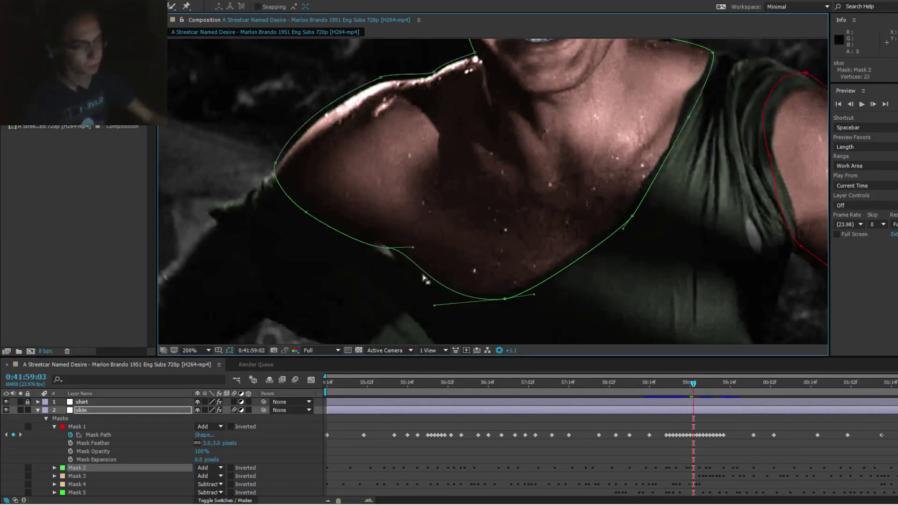
left_click_drag(386, 248, 370, 236)
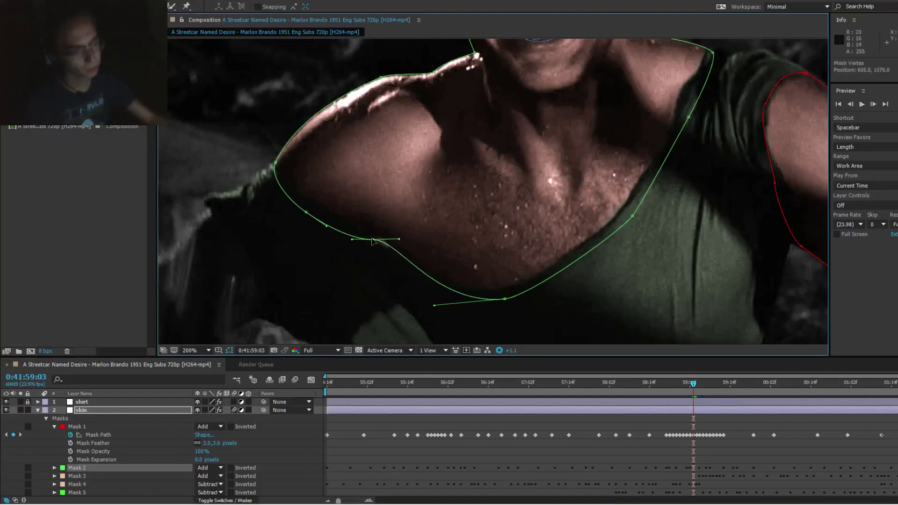
left_click_drag(435, 307, 407, 293)
Step: Go back to 0:41:59:01 and refit Mask 2's lower edge to the shirt neckline, moving two points and adjusting their handles
key("Page_Down")
key("Page_Up")
key("Page_Up")
key("Page_Up")
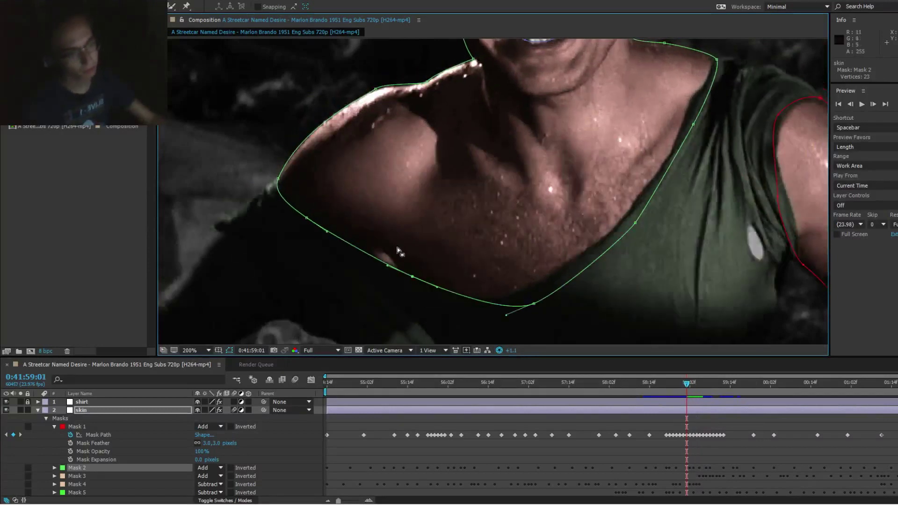
left_click_drag(405, 275, 369, 251)
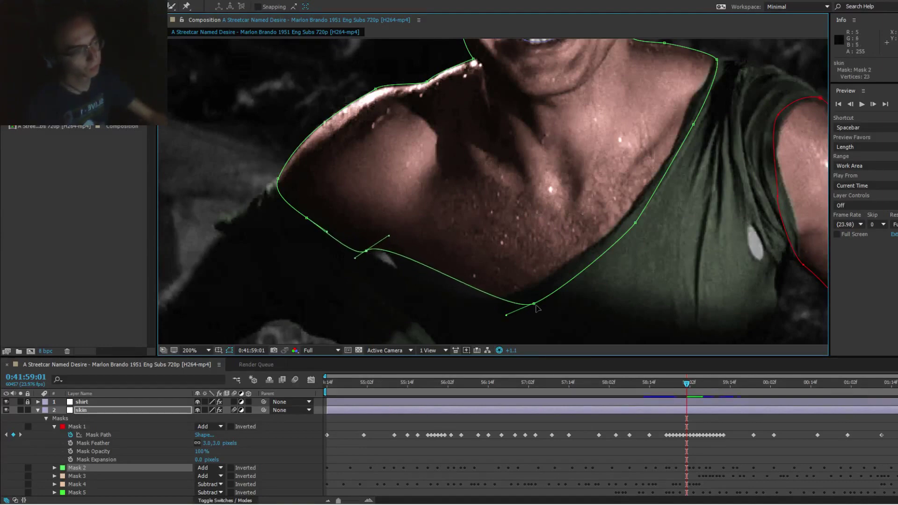
left_click_drag(536, 306, 413, 318)
left_click_drag(386, 238, 395, 240)
left_click_drag(411, 312, 404, 315)
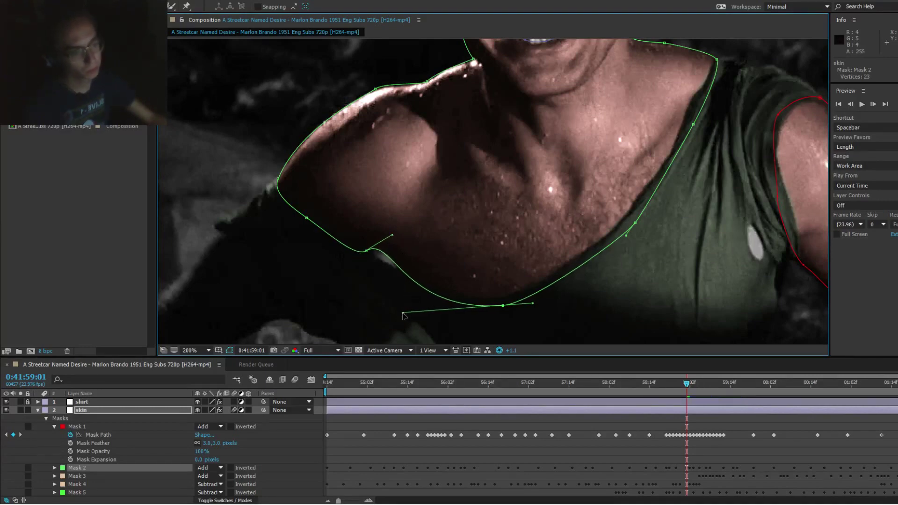
Step: At 0:41:59:00, pull Mask 2's lower points and handles onto the boundary between chest skin and shirt
key("Page_Up")
left_click_drag(379, 266, 384, 233)
mouse_move(513, 309)
left_mouse_down()
mouse_move(491, 313)
mouse_move(499, 312)
left_mouse_up()
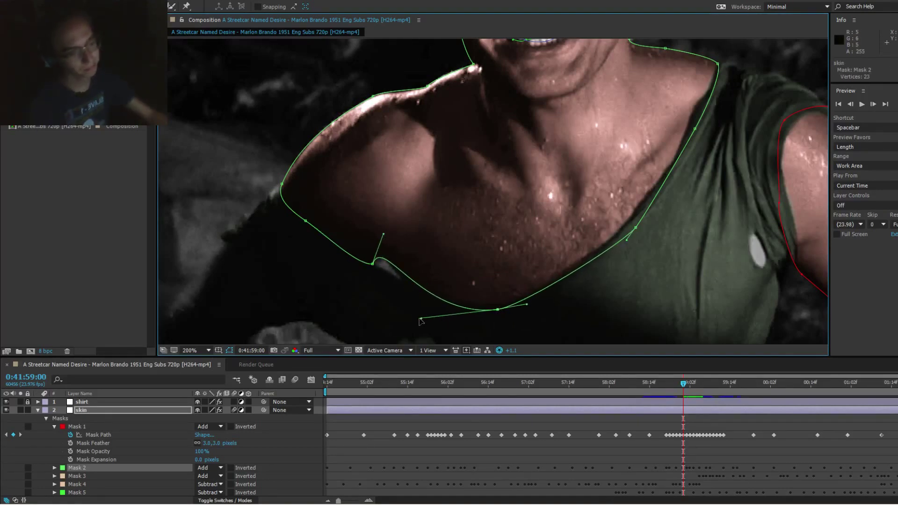
left_click_drag(420, 319, 404, 319)
Step: At 0:41:58:23, reshape Mask 2's lower edge to the neckline by moving two points and extending a curve handle
key("Page_Up")
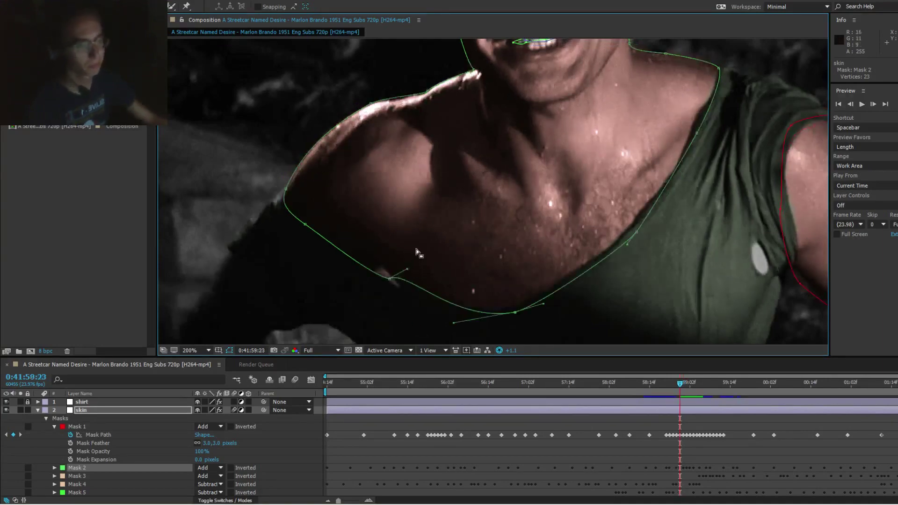
left_click_drag(390, 279, 377, 239)
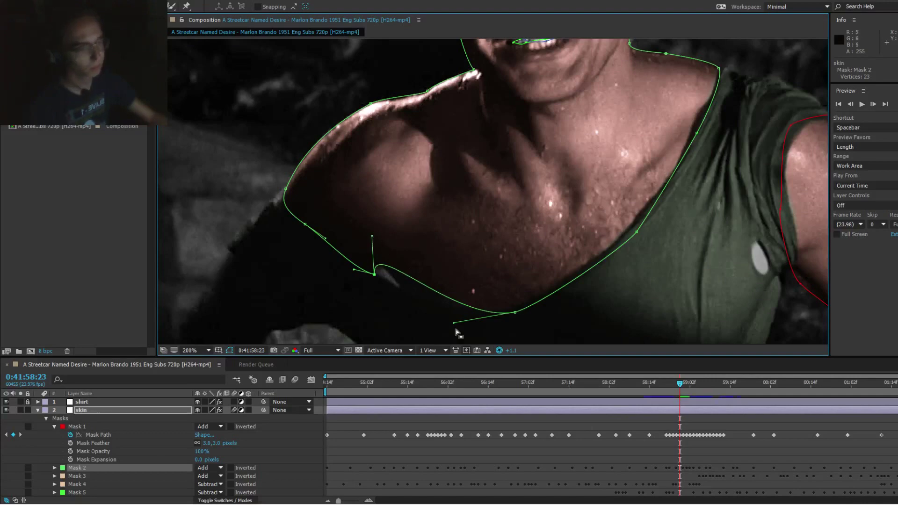
left_click_drag(515, 312, 491, 323)
left_click_drag(430, 332, 408, 327)
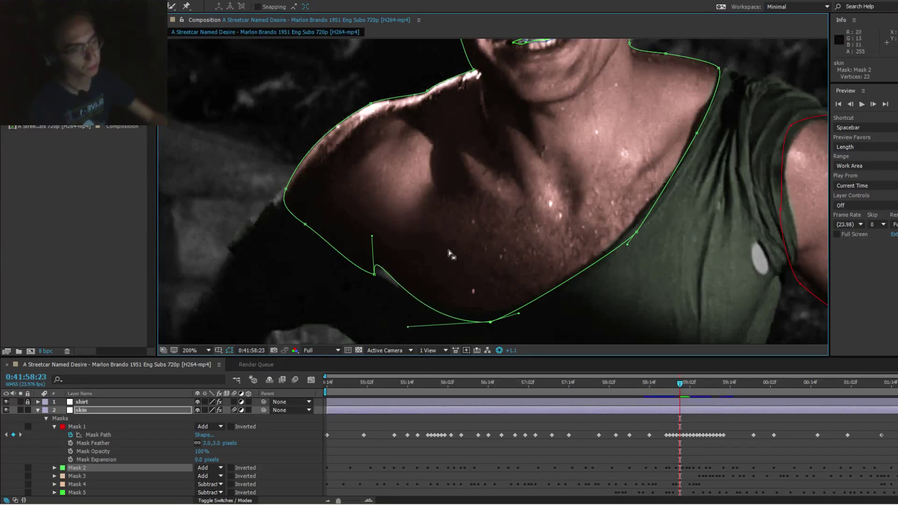
Step: At 0:41:58:22, move Mask 2's two lower points and adjust the curve between them to follow the neckline
key("Page_Up")
left_click_drag(405, 294, 375, 278)
left_click_drag(525, 314, 403, 333)
left_click_drag(374, 255, 385, 254)
Step: At 0:41:58:21, shift Mask 2's two lower points onto the neckline and lengthen the lowest point's curve handle
key("Page_Up")
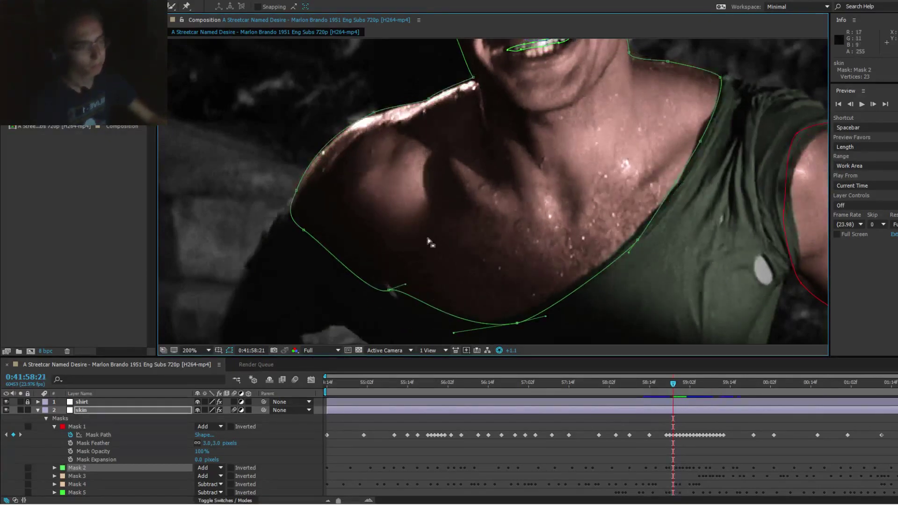
left_click_drag(390, 291, 380, 284)
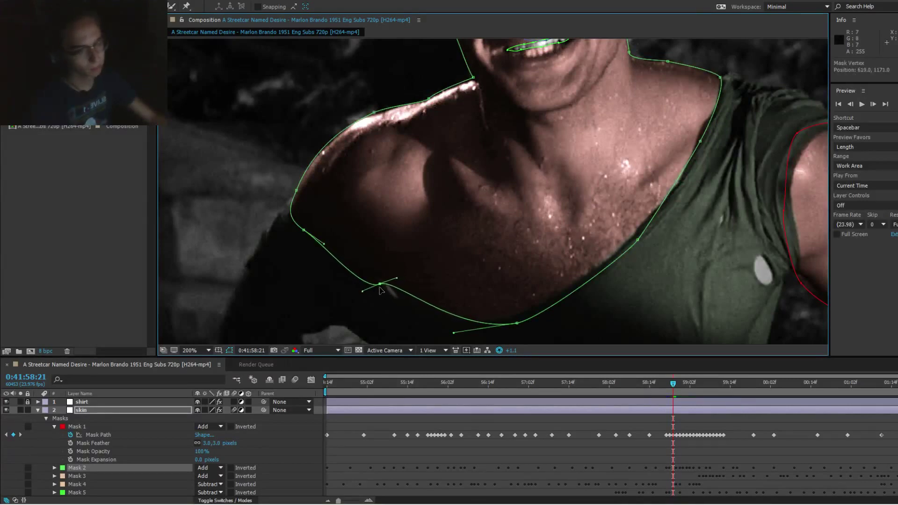
left_click_drag(518, 325, 477, 332)
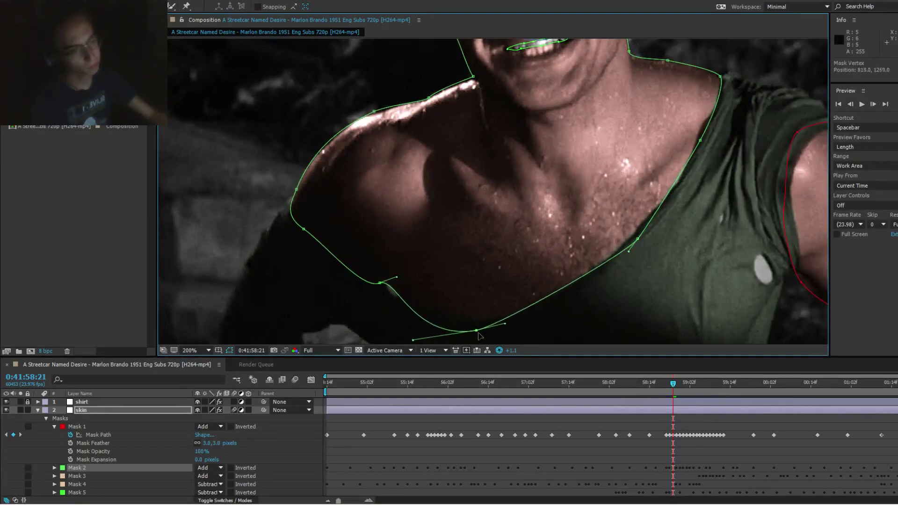
left_click_drag(514, 299, 547, 279)
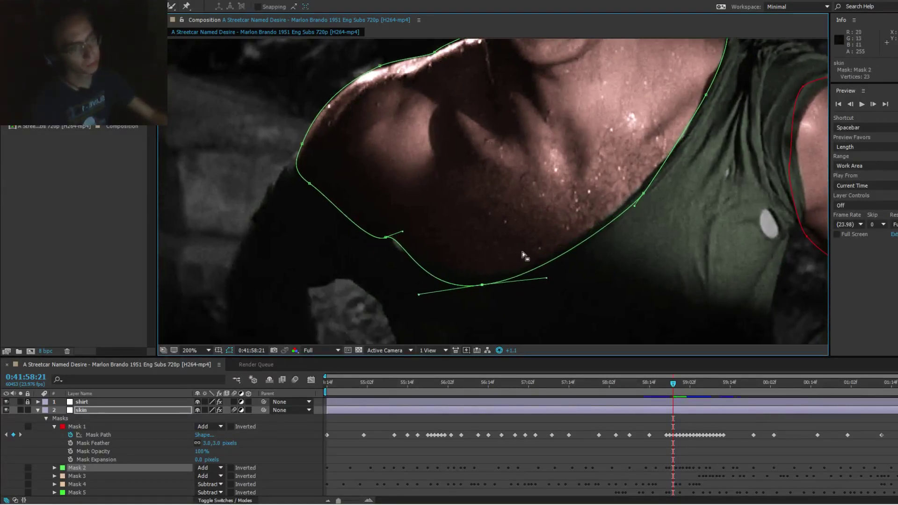
Step: Check Mask 2's fit along the neckline from around 0:41:58:21 forward to 0:41:59:04, hiding the mask outlines at the end
key("Page_Up")
key("Page_Down")
key("Page_Down")
key("Page_Down")
key("Page_Down")
key("Page_Down")
key("Page_Down")
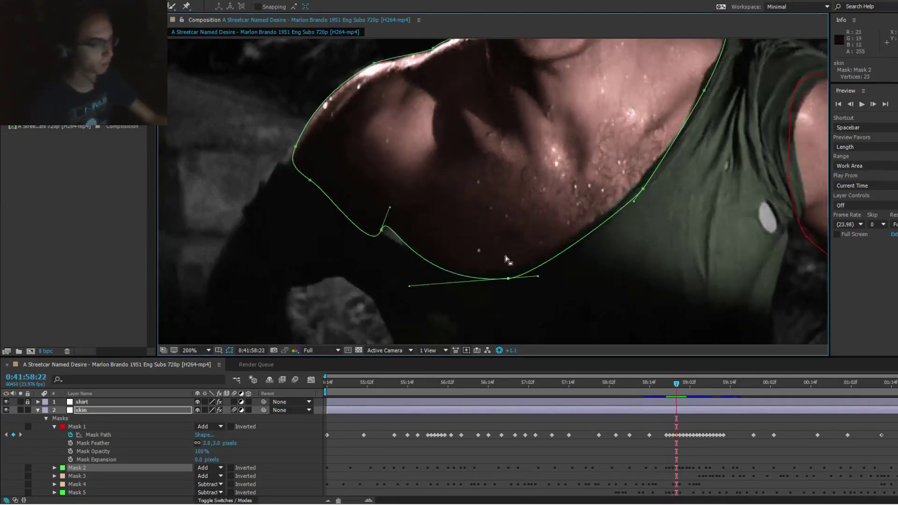
key("Page_Down")
key("Page_Down")
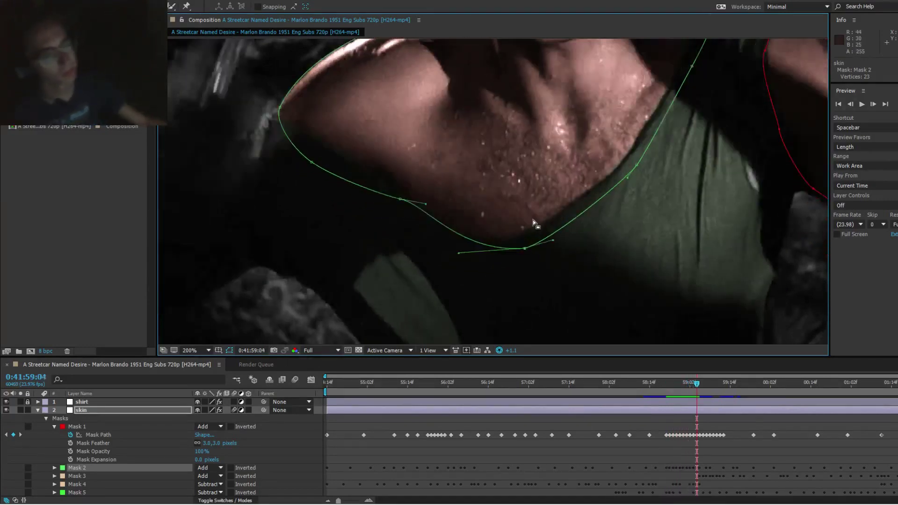
key("F2")
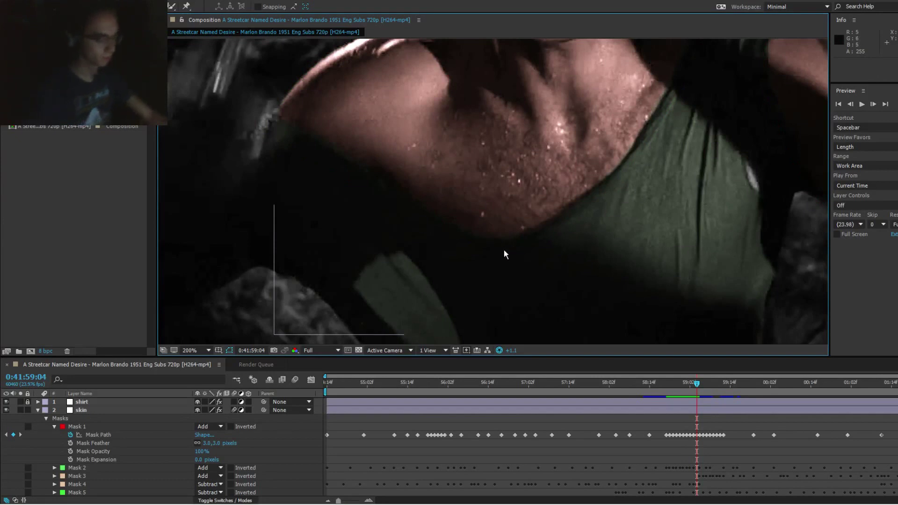
Step: Collapse Mask 1's properties, select Mask 6 and check the mouth masks over the frames around 0:41:59:04
left_click(54, 426)
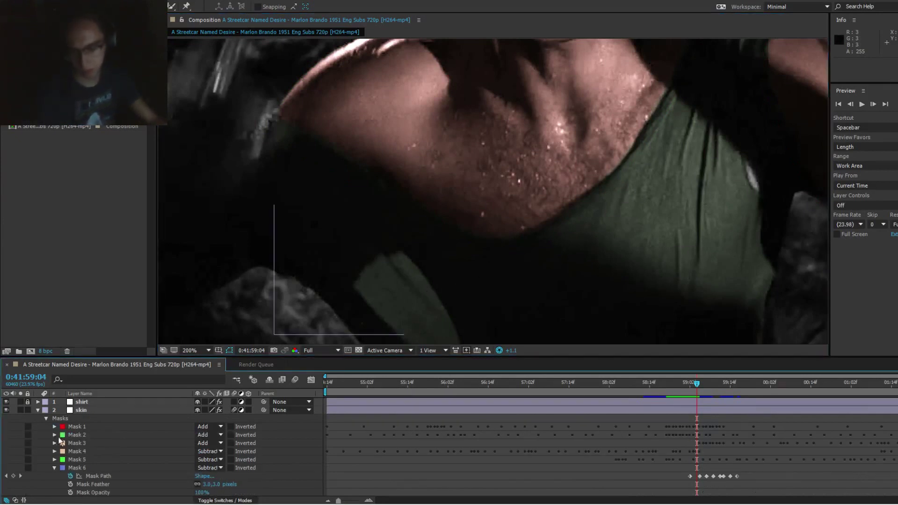
left_click(66, 468)
scroll(514, 216, "down", 2)
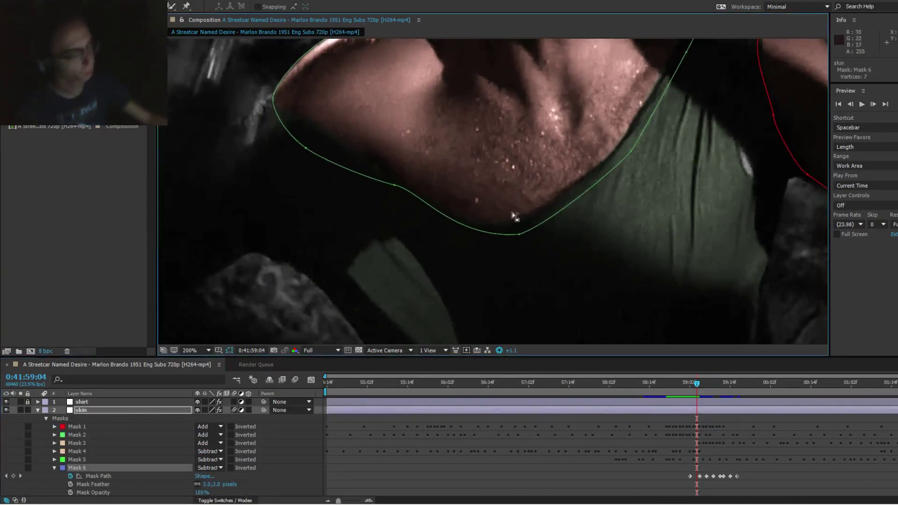
scroll(496, 248, "up", 10)
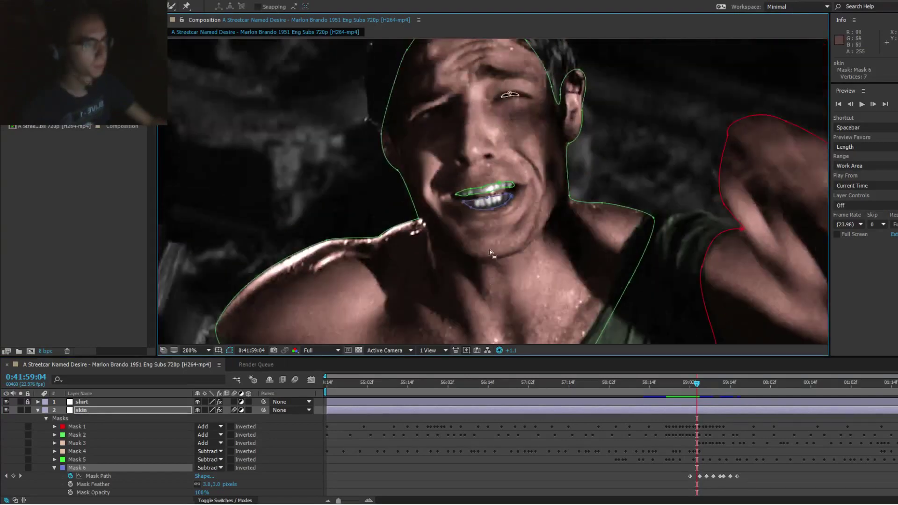
key("Page_Down")
key("Page_Down")
key("Page_Up")
key("Page_Up")
key("Page_Up")
key("Page_Up")
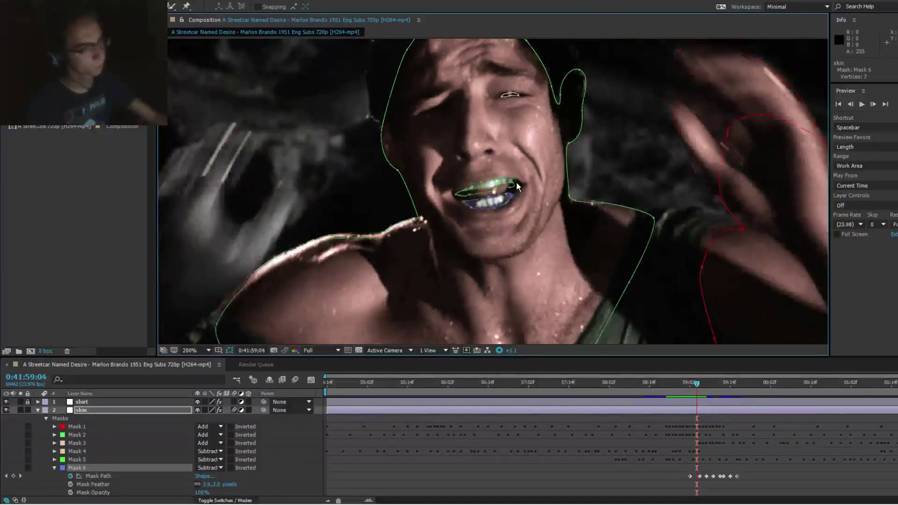
key("Page_Up")
key("Page_Down")
key("Page_Down")
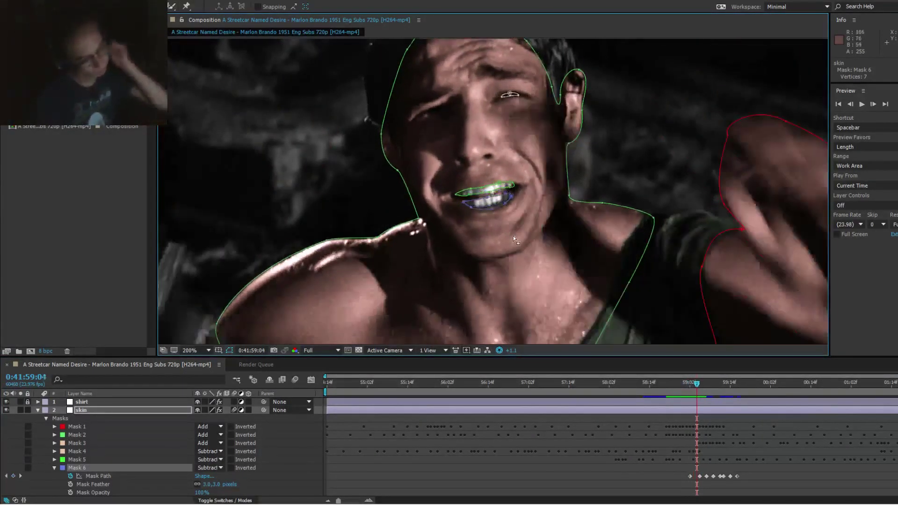
Step: Shift the whole of Mask 6 slightly up onto the lower teeth at 0:41:59:04 and hide the outlines
key("period")
key("period")
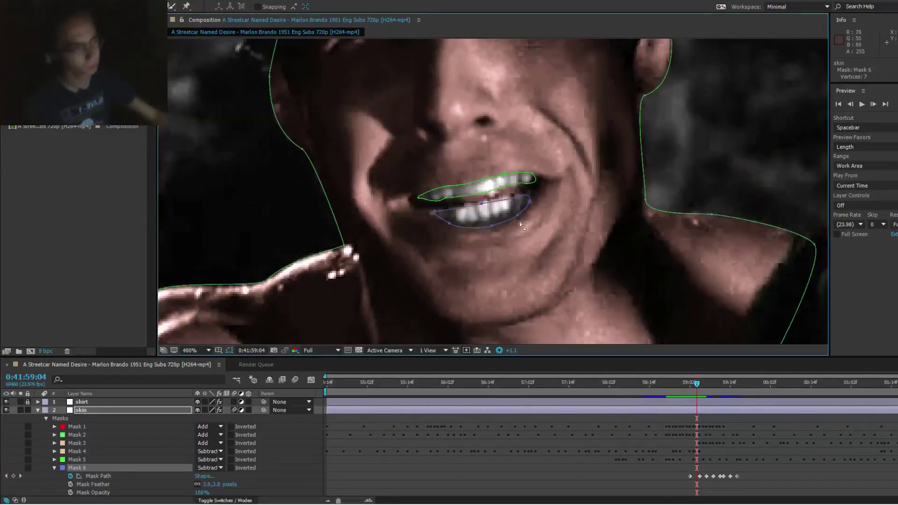
double_click(482, 204)
left_click_drag(490, 212, 487, 207)
key("F2")
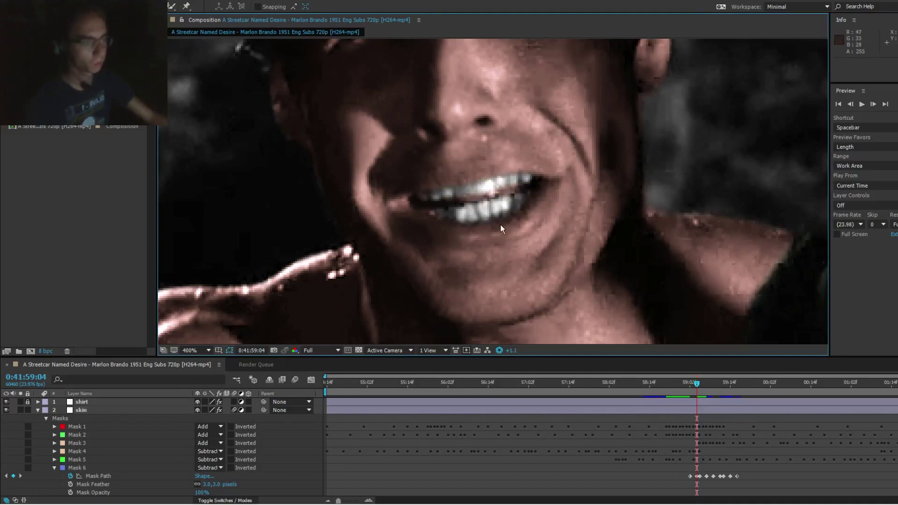
Step: Check the teeth colouring over the preceding frames and select Mask 5 around the upper teeth at 0:41:59:04
key("Page_Up")
key("Page_Up")
key("Page_Up")
key("Page_Down")
key("Page_Down")
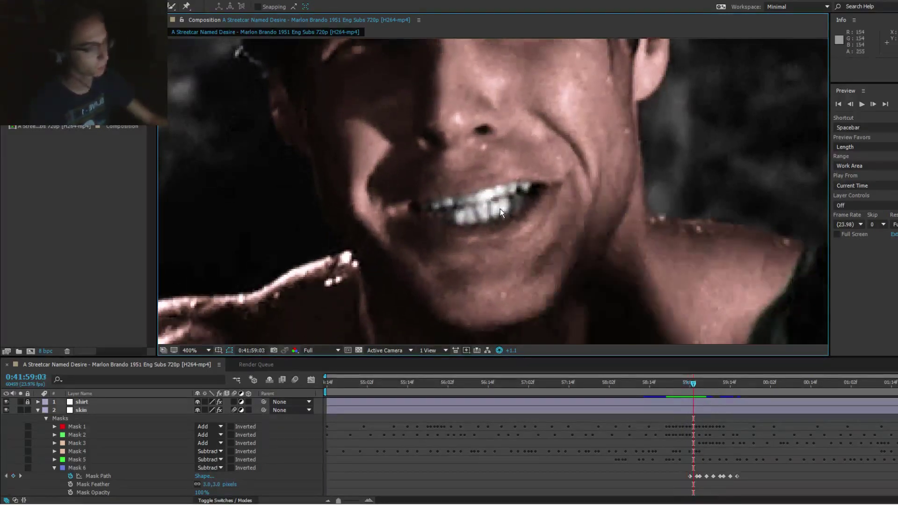
left_click(489, 210)
key("Page_Down")
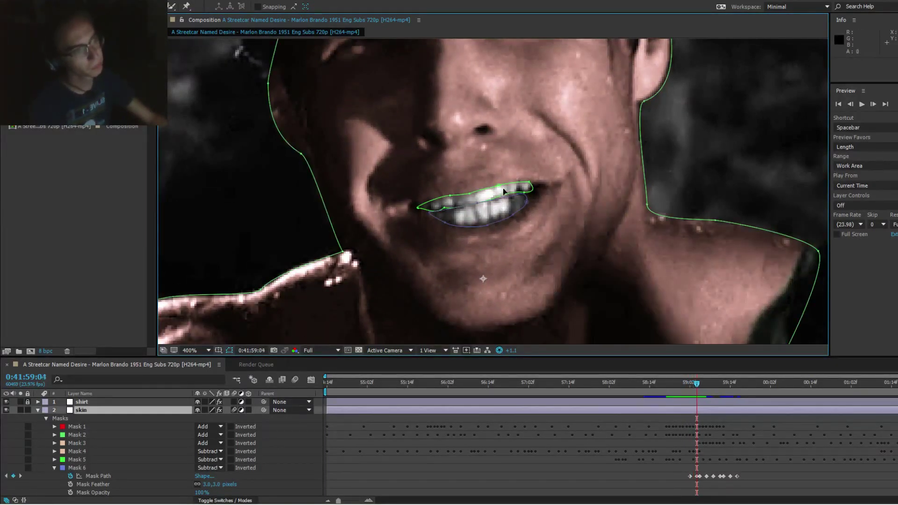
left_click(490, 194)
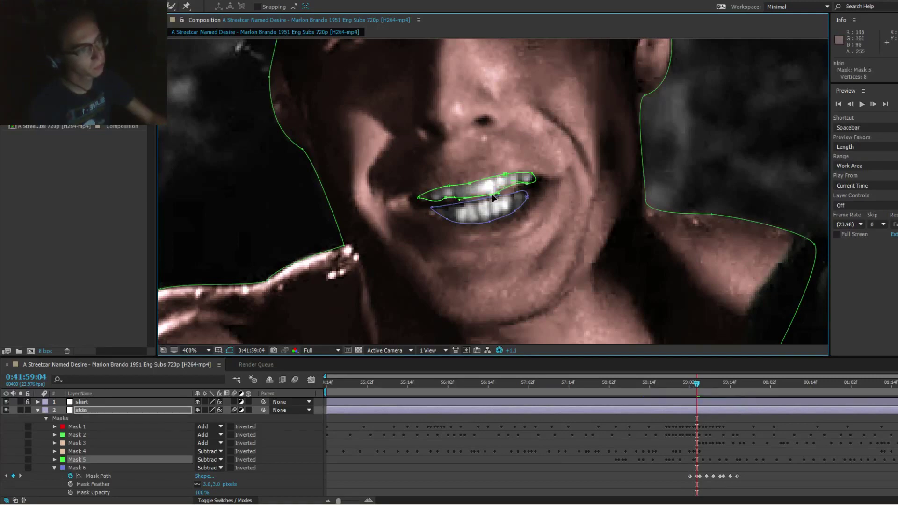
Step: Advance to 0:41:59:05 and adjust Mask 5's lower-edge and left corner points to follow the upper teeth
key("Page_Down")
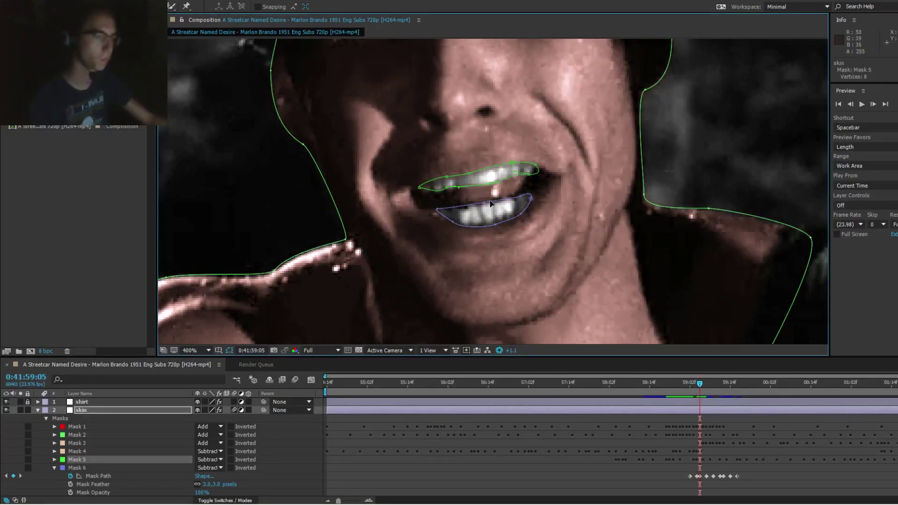
left_click_drag(492, 185, 534, 166)
left_click(419, 188)
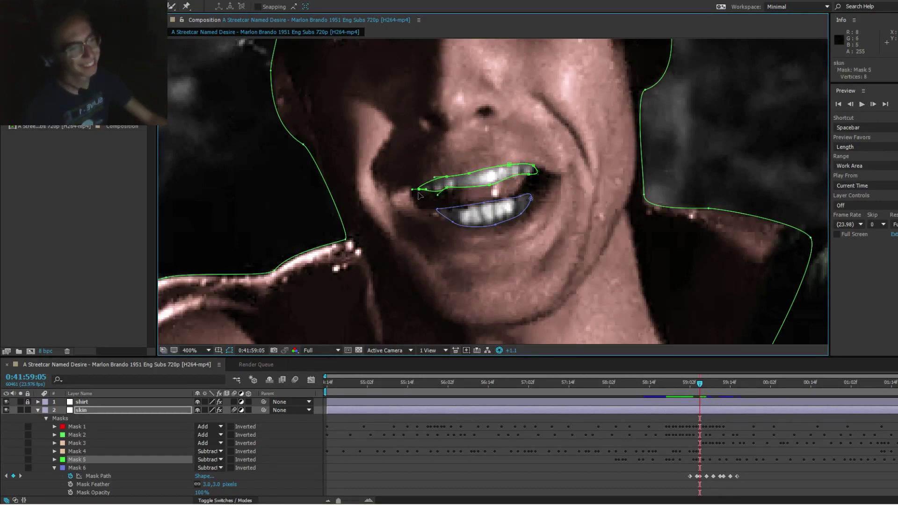
left_click_drag(424, 194, 416, 192)
Step: Check the two teeth masks forward to 0:41:59:07 and back through the frames to 0:41:58:23
key("Page_Down")
key("Page_Down")
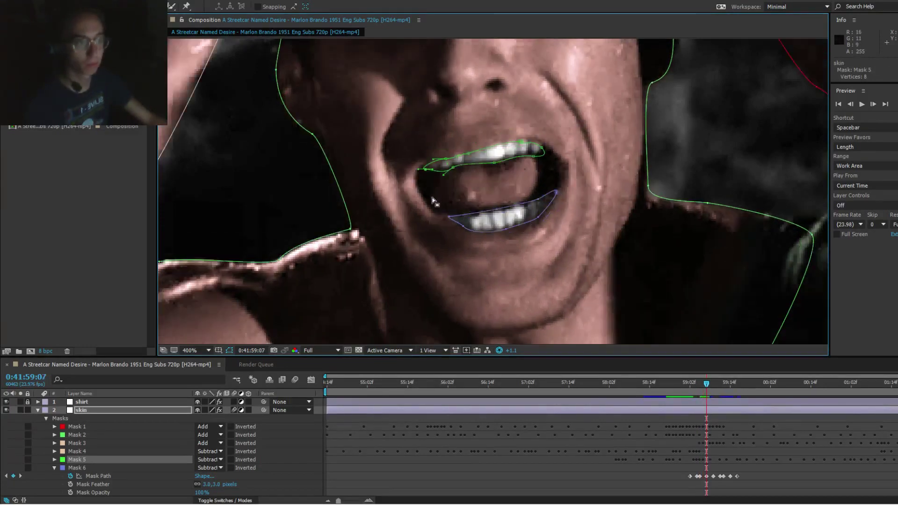
key("Page_Up")
key("Page_Up")
key("Page_Up")
key("Page_Up")
key("Page_Up")
key("Page_Up")
key("Page_Up")
key("Page_Up")
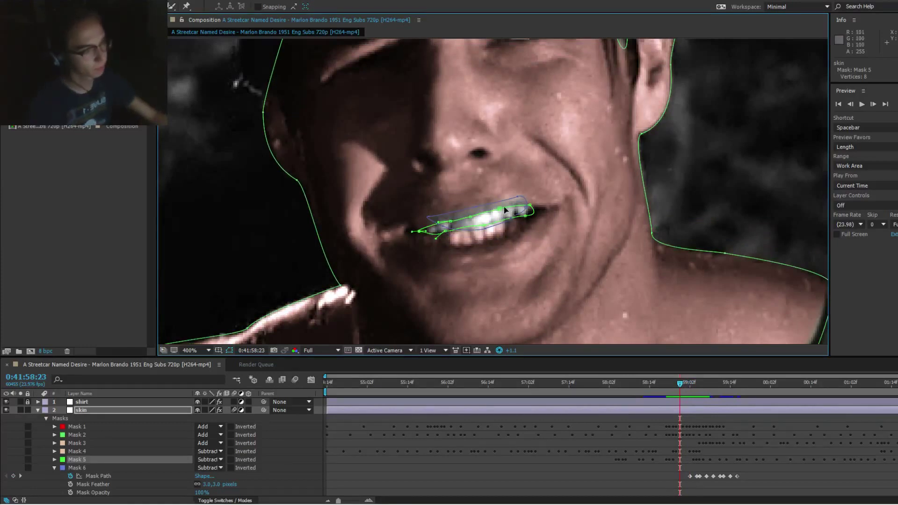
Step: Move the whole of Mask 6 down onto the lower teeth at 0:41:58:23 and hide the outlines
double_click(476, 207)
left_click_drag(513, 214, 510, 228)
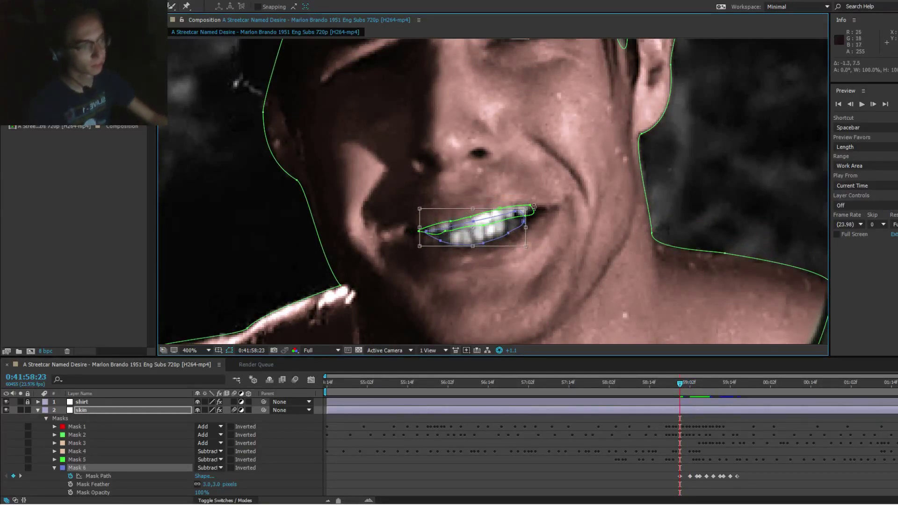
double_click(533, 207)
left_click(490, 231)
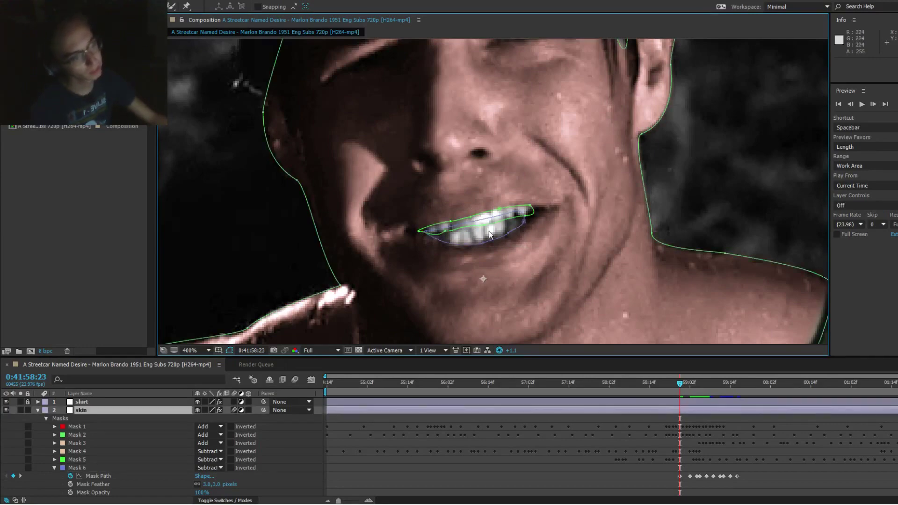
double_click(481, 242)
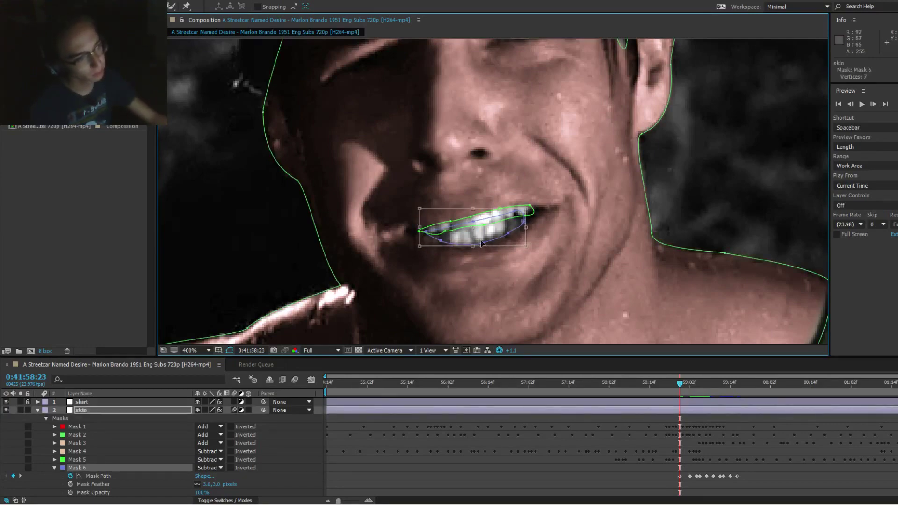
key("F2")
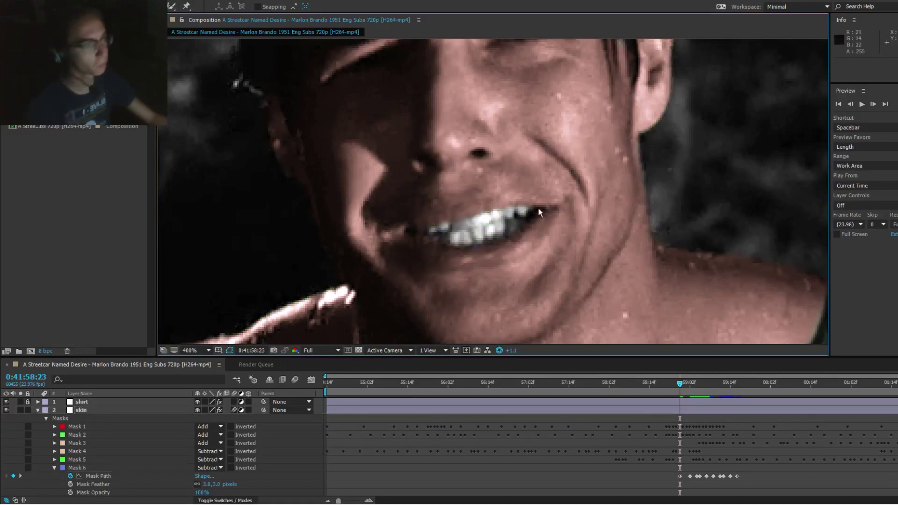
Step: Step back to 0:41:58:20, move and resize Mask 6 to cover the lower teeth, and hide the mask outlines
key("Page_Up")
key("Page_Up")
key("Page_Up")
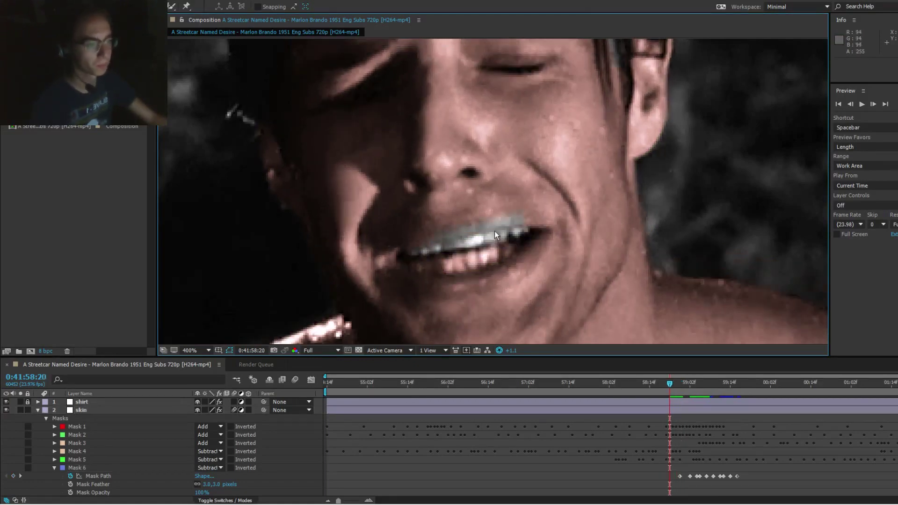
left_click(498, 224)
double_click(500, 222)
left_click_drag(500, 222, 506, 243)
left_click_drag(450, 261, 413, 276)
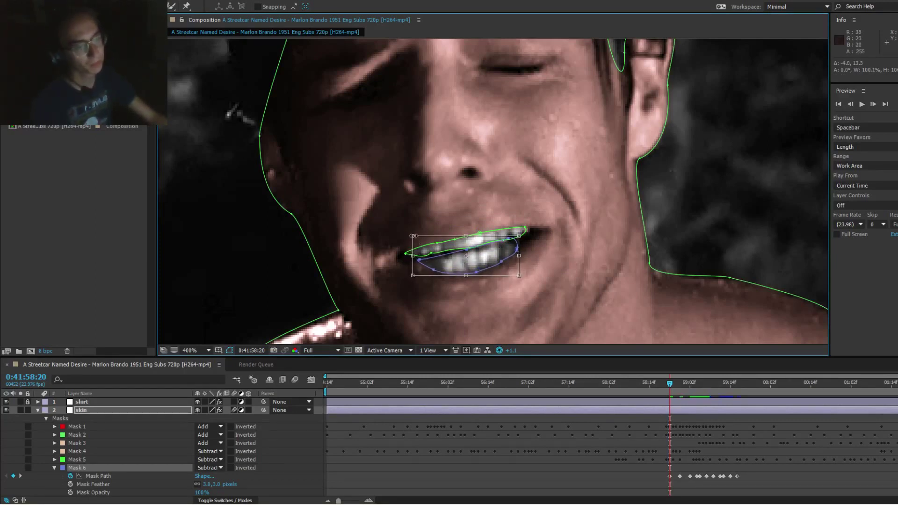
left_click_drag(414, 236, 414, 238)
key("F2")
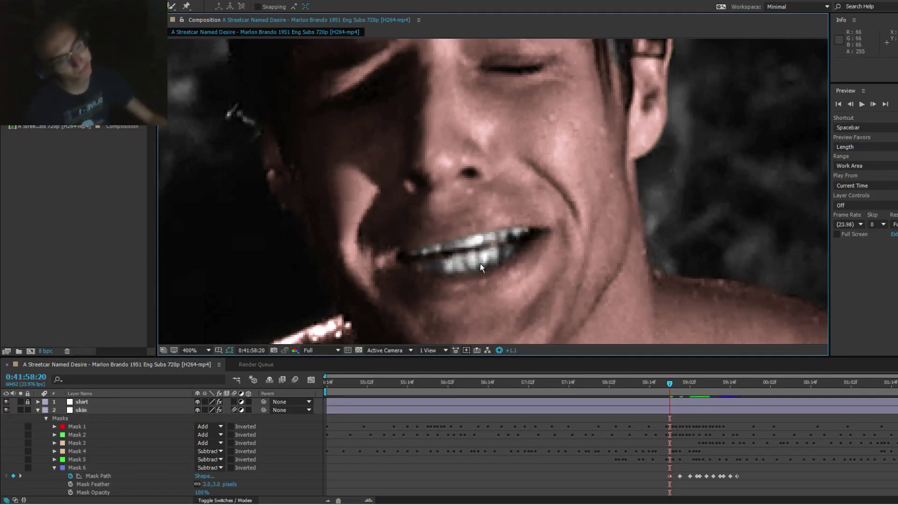
Step: Step back to 0:41:58:17, move Mask 6 down onto the lower teeth and scale it narrower to match them
key("Page_Up")
key("Page_Up")
key("Page_Up")
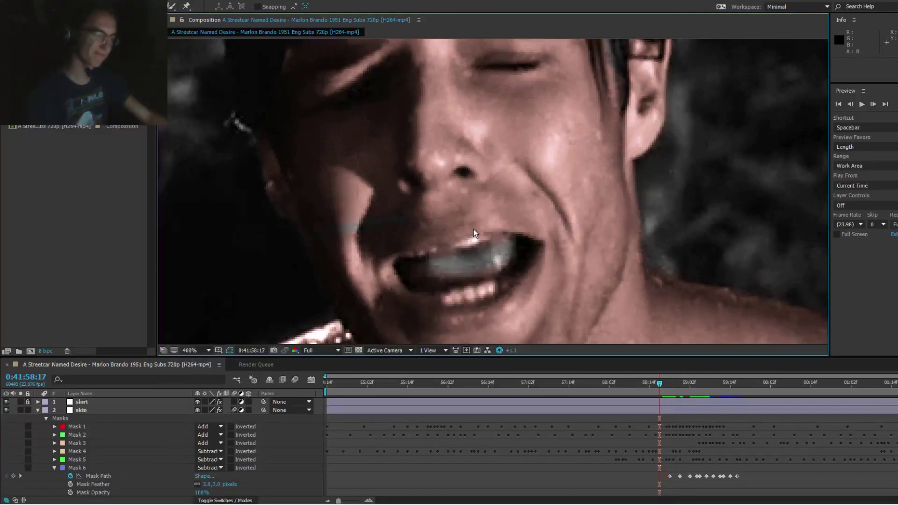
left_click(478, 223)
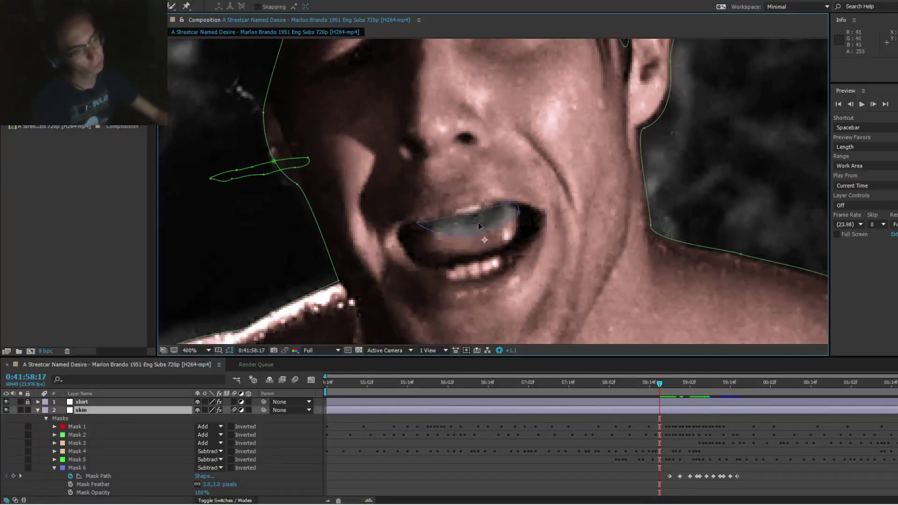
left_click_drag(478, 222, 480, 221)
key("ctrl+z")
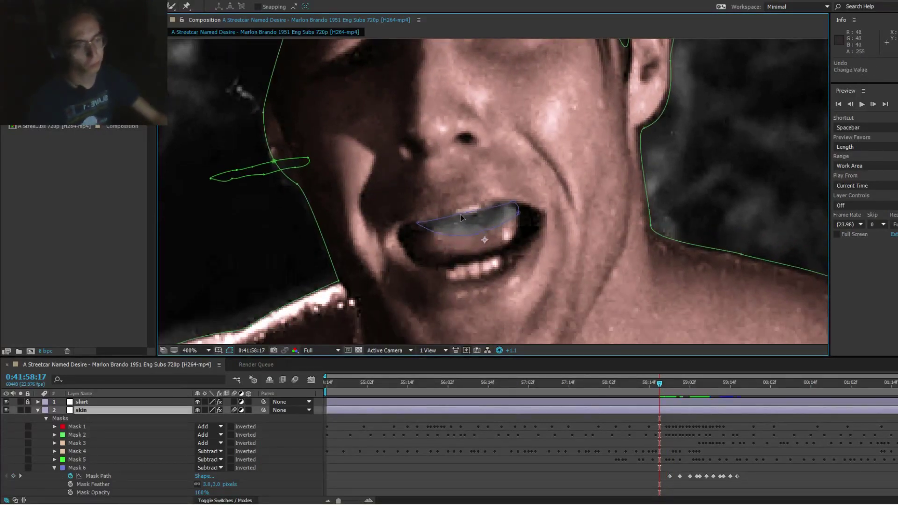
double_click(460, 214)
left_click_drag(475, 223, 478, 267)
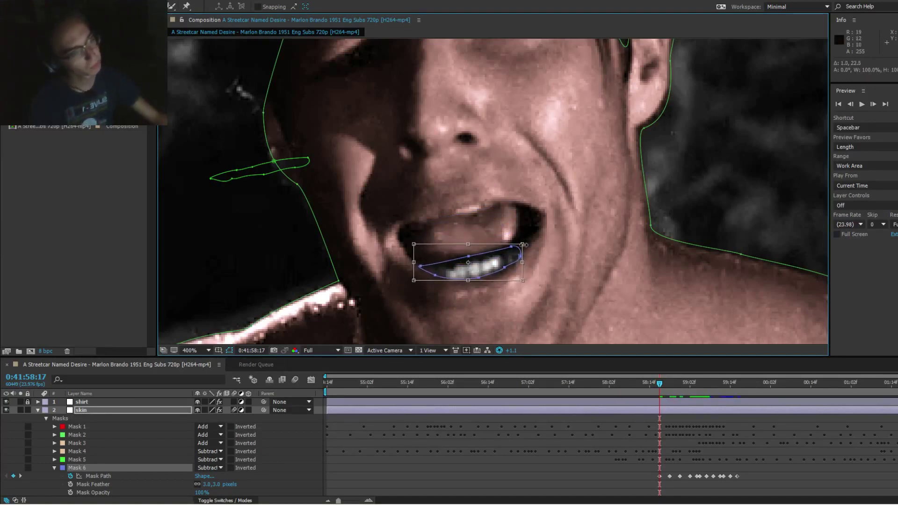
left_click_drag(522, 244, 431, 282)
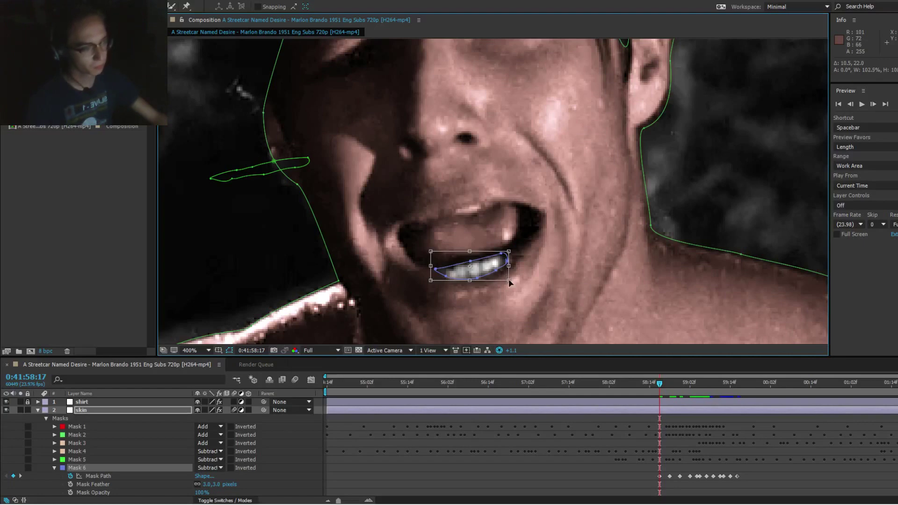
key("F2")
Step: Adjust Mask 6's lower-left and right-end points to follow the lower teeth at 0:41:58:17
left_click(483, 268)
left_click_drag(446, 276, 445, 278)
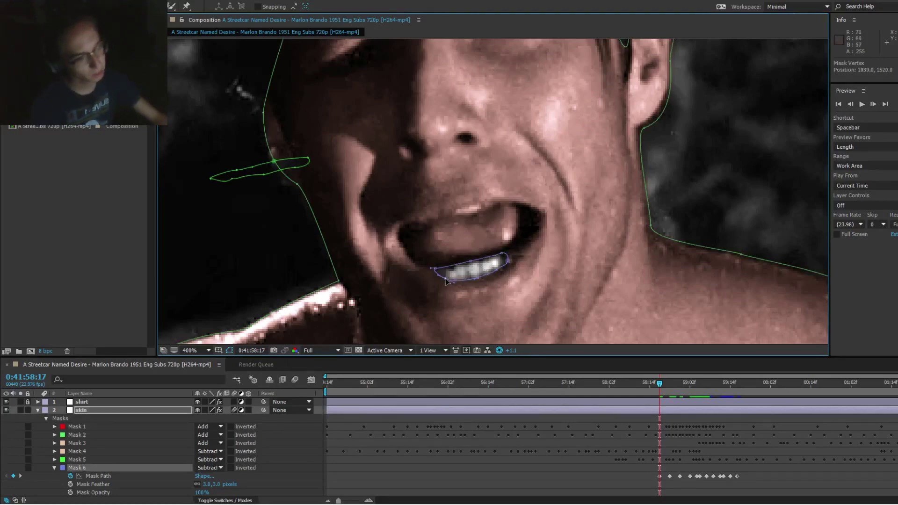
left_click_drag(502, 253, 498, 270)
left_click(500, 247)
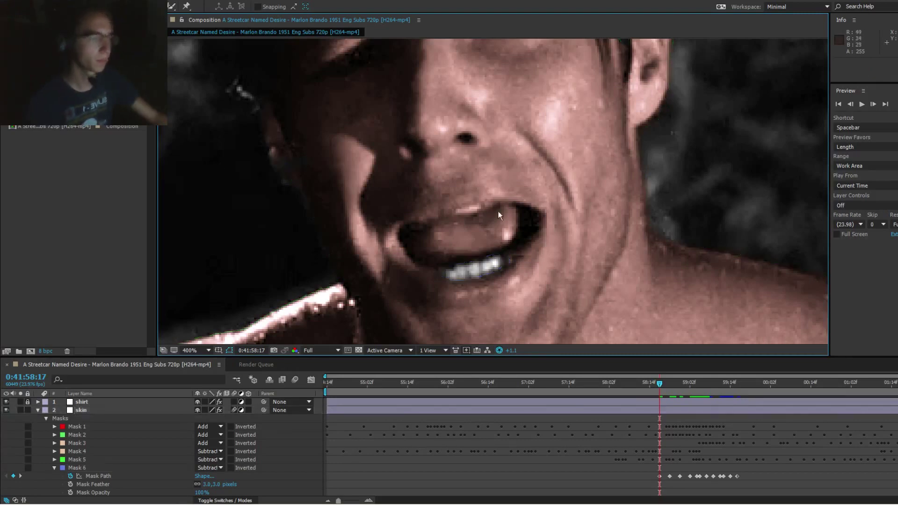
left_click(479, 271)
left_click(478, 271)
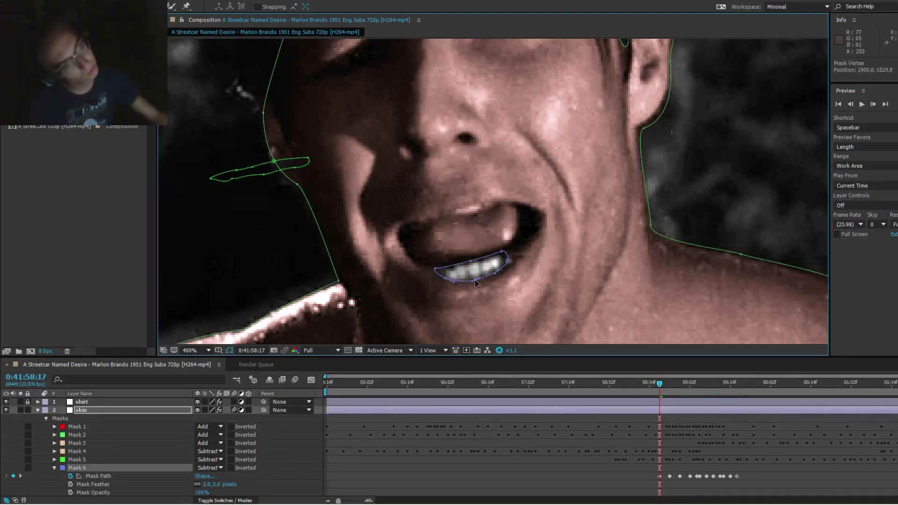
Step: Go back to 0:41:58:14, shrink and slightly rotate Mask 6 onto the lower teeth, and adjust its corner points
key("Page_Up")
key("Page_Up")
key("Page_Up")
key("Page_Up")
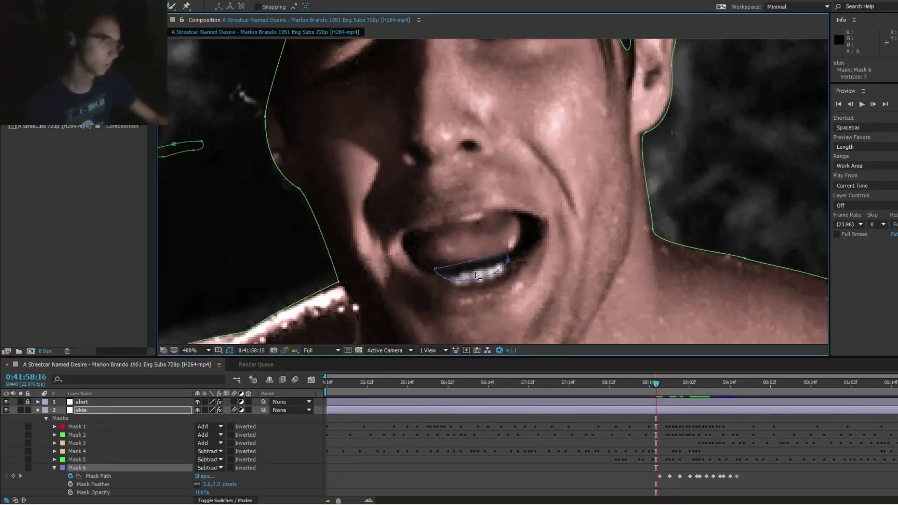
key("Page_Down")
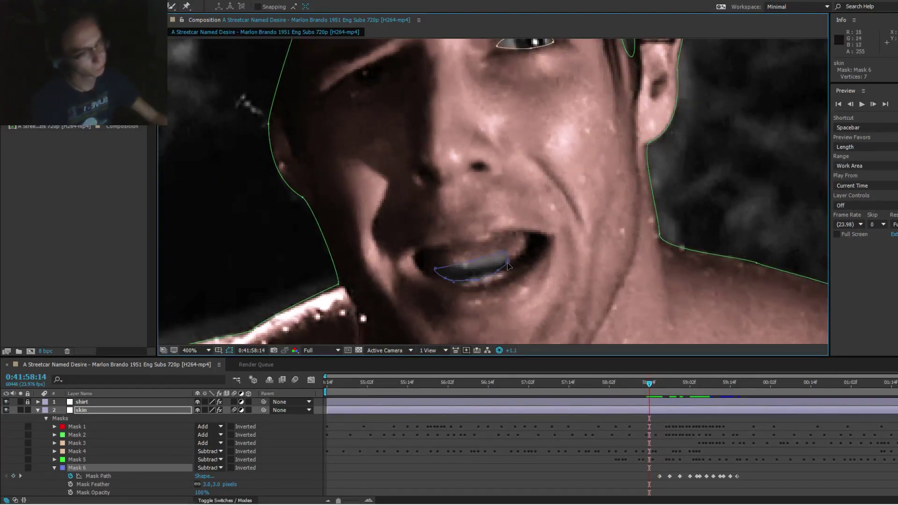
double_click(509, 265)
left_click_drag(527, 245, 510, 270)
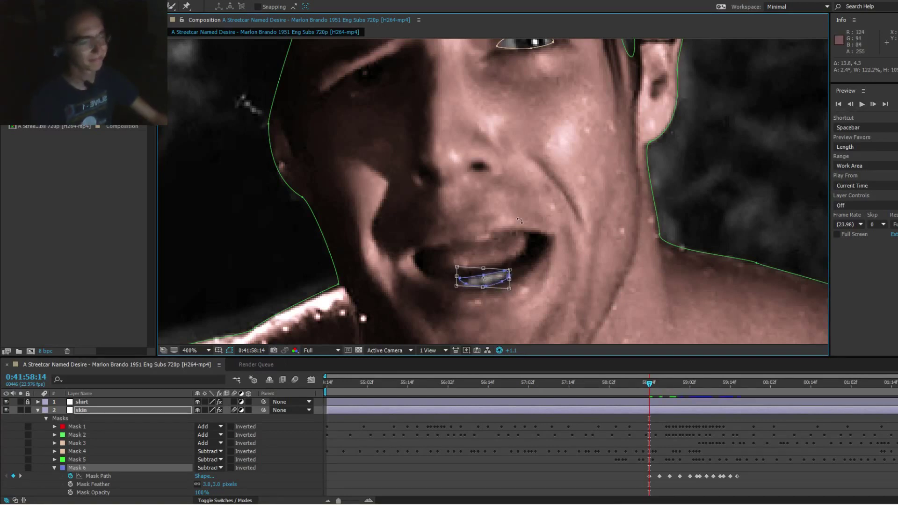
left_click(528, 199)
left_click(495, 279)
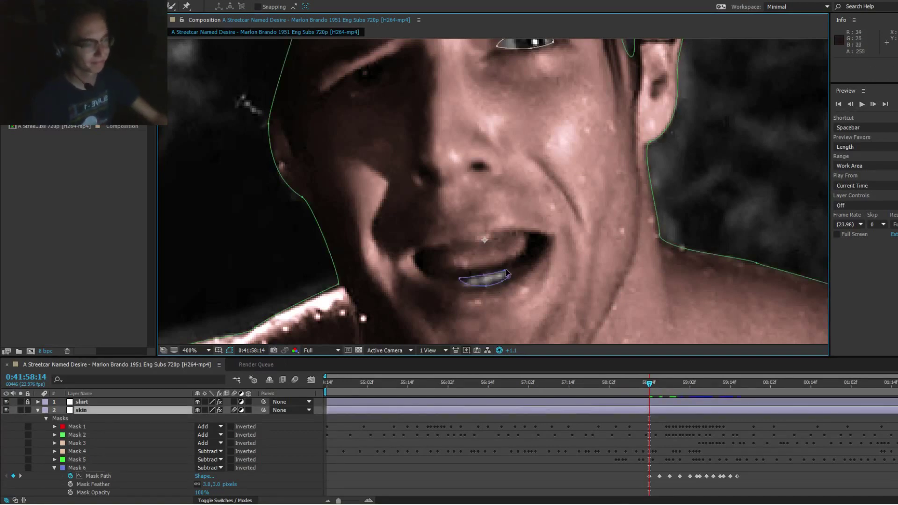
left_click(507, 270)
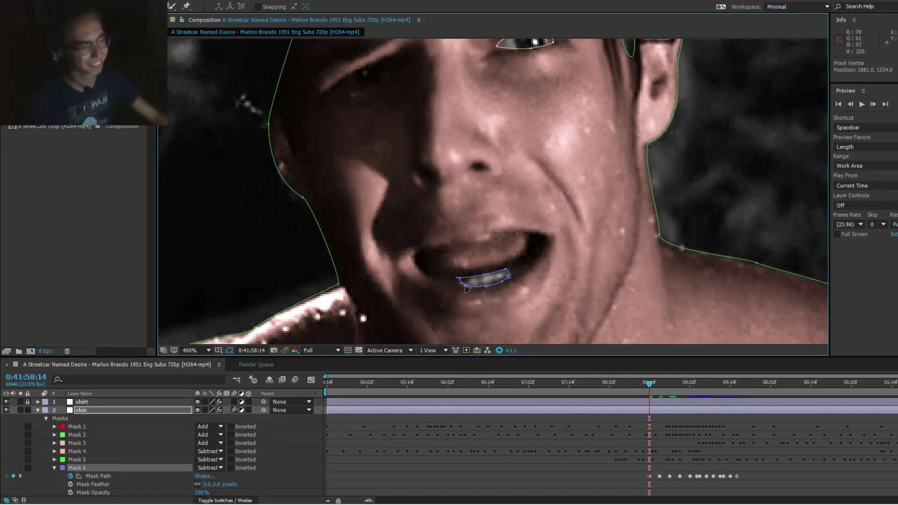
Step: Check the frames up to 0:41:58:17 and refit Mask 6 to the lower teeth at 0:41:58:16
key("Page_Down")
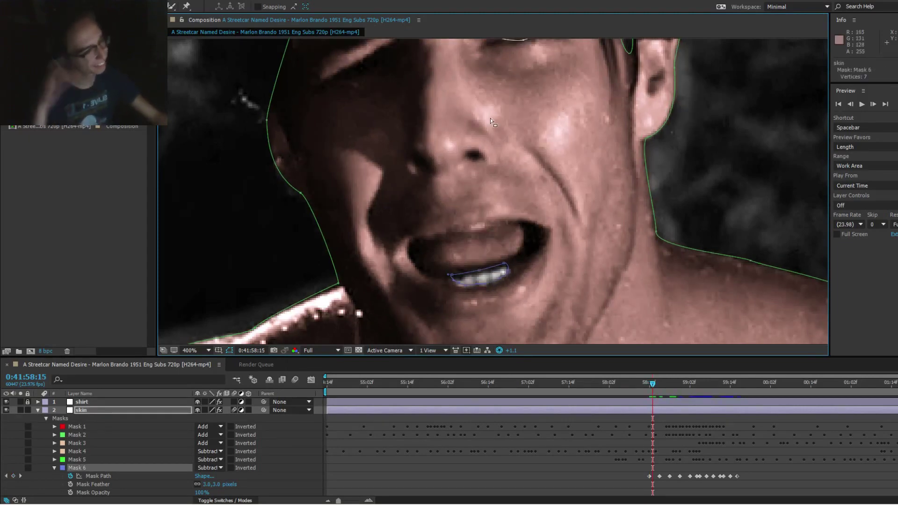
key("Page_Down")
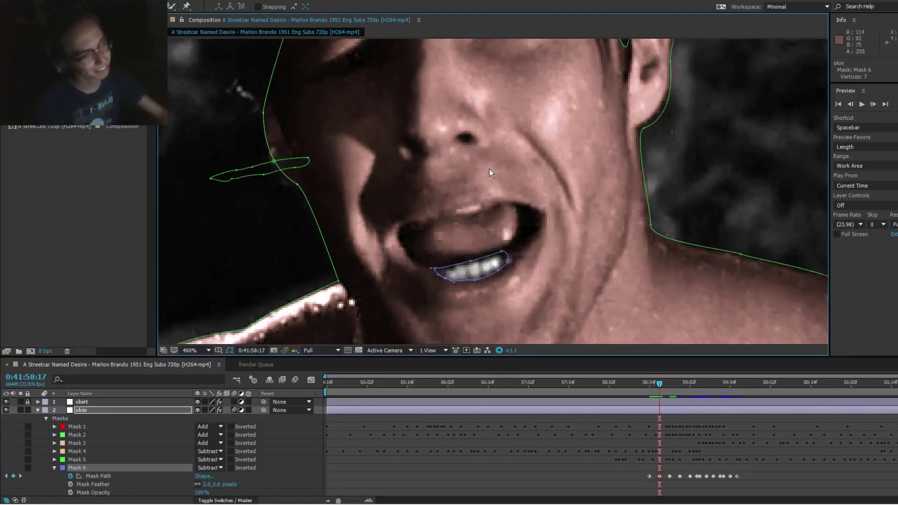
double_click(477, 268)
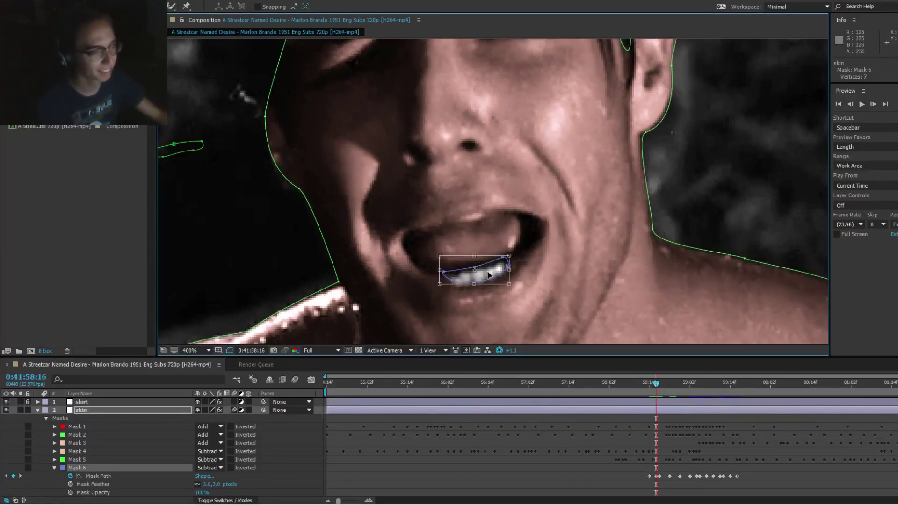
left_click_drag(488, 273, 473, 269)
key("F2")
left_click(480, 277)
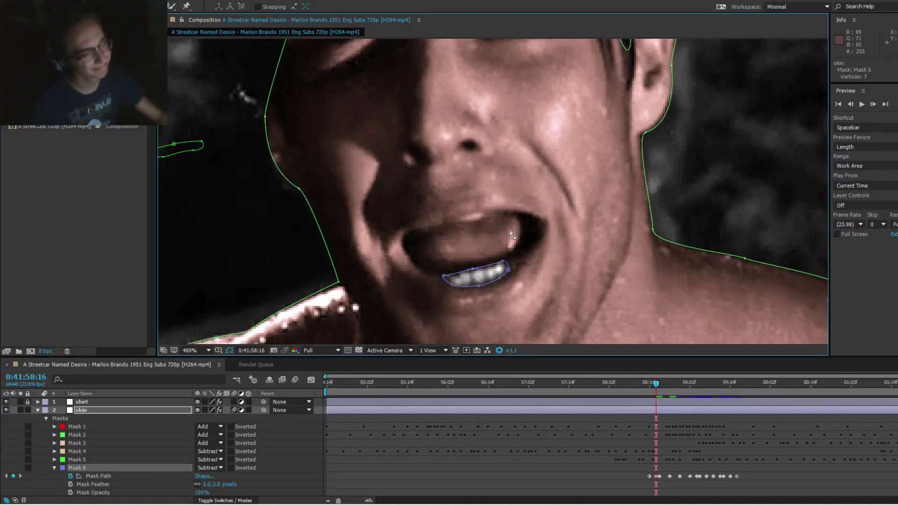
Step: Hide the outlines and check the mouth colouring frame by frame back to 0:41:57:10
key("F2")
key("Page_Up")
key("Page_Up")
key("Page_Up")
key("Page_Up")
key("Page_Up")
key("Page_Up")
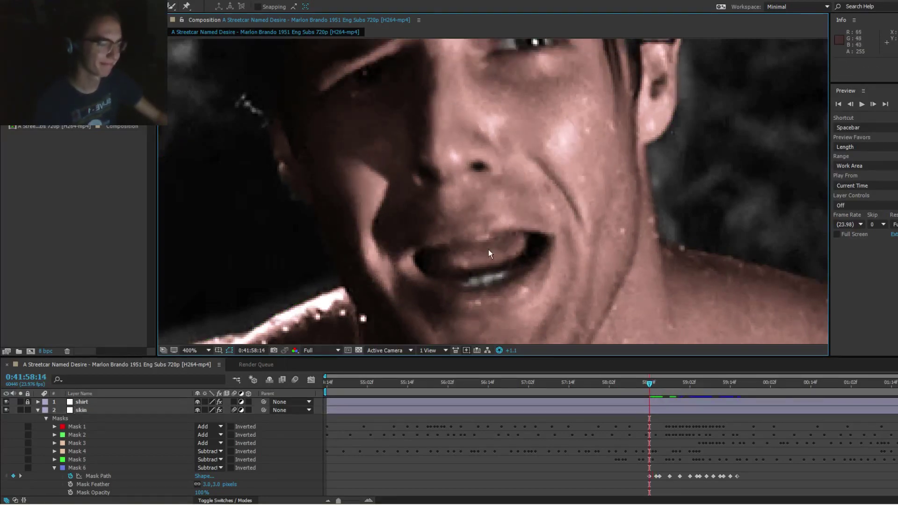
key("Page_Up")
key("Page_Up")
key("Page_Up")
key("Page_Up")
key("Page_Up")
key("Page_Up")
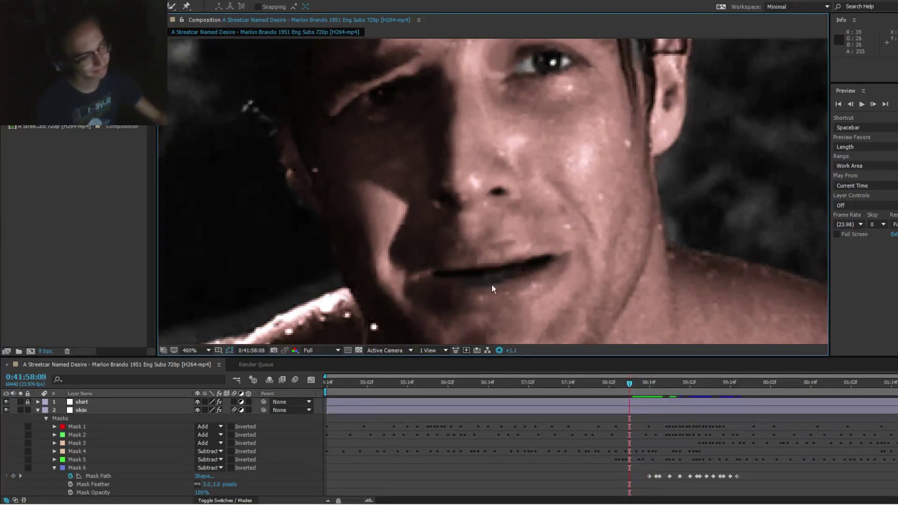
key("Page_Up")
key("Page_Up")
key("Page_Up")
key("Page_Up")
key("Page_Up")
key("Page_Up")
key("Page_Up")
key("Page_Up")
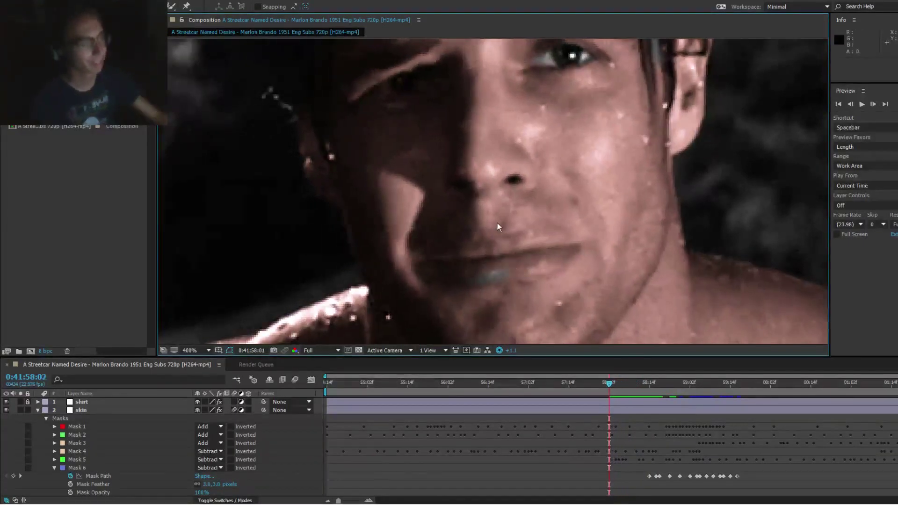
key("Page_Up")
key("Page_Up")
key("Page_Up")
key("Page_Up")
key("Page_Up")
key("Page_Up")
key("Page_Up")
key("Page_Up")
key("Page_Up")
key("Page_Up")
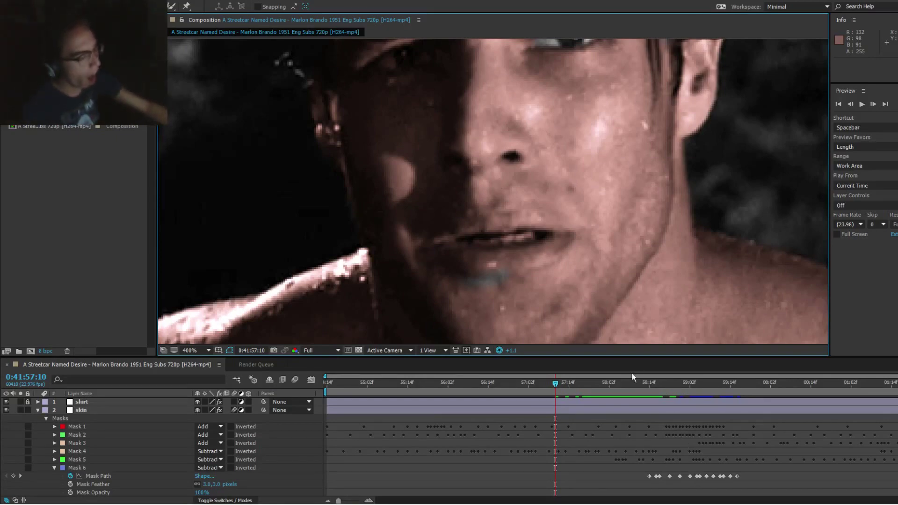
Step: Return to 0:41:58:13 and move Mask 6 off the face into the dark background beside the head
left_click_drag(645, 380, 649, 384)
key("Page_Up")
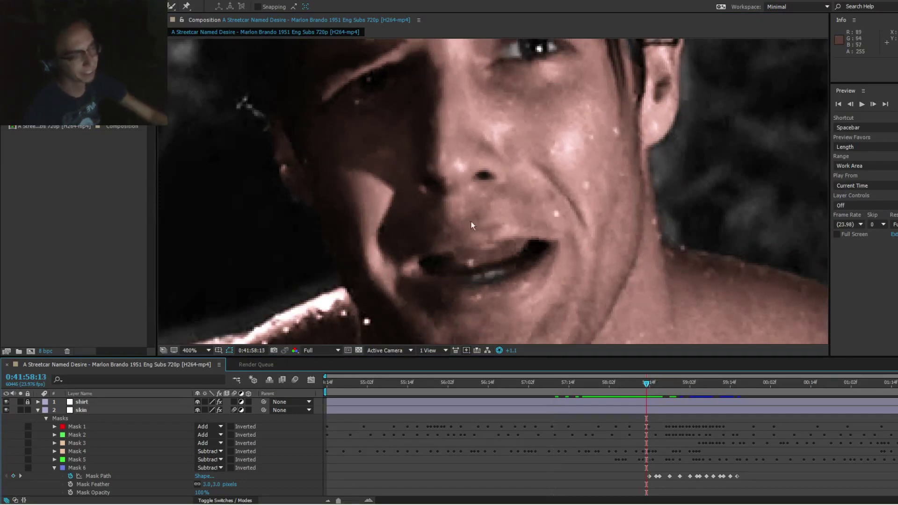
left_click(508, 281)
double_click(508, 281)
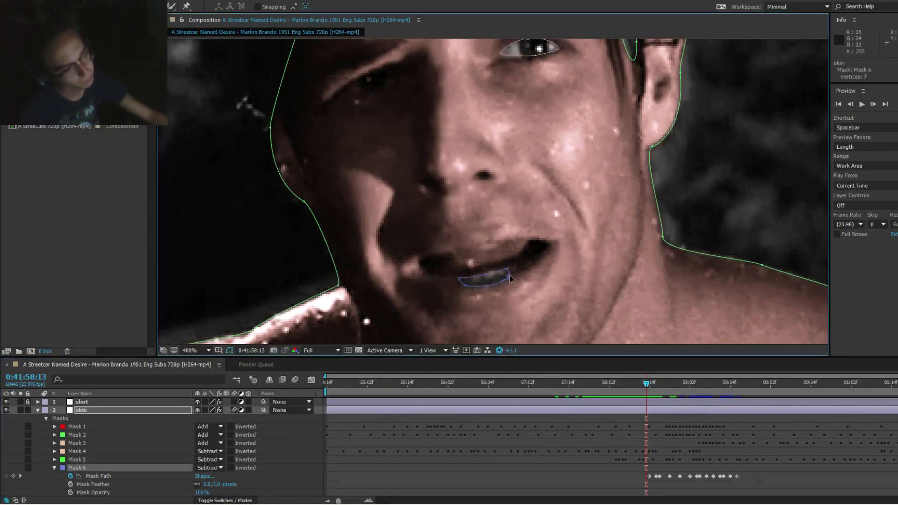
key("comma")
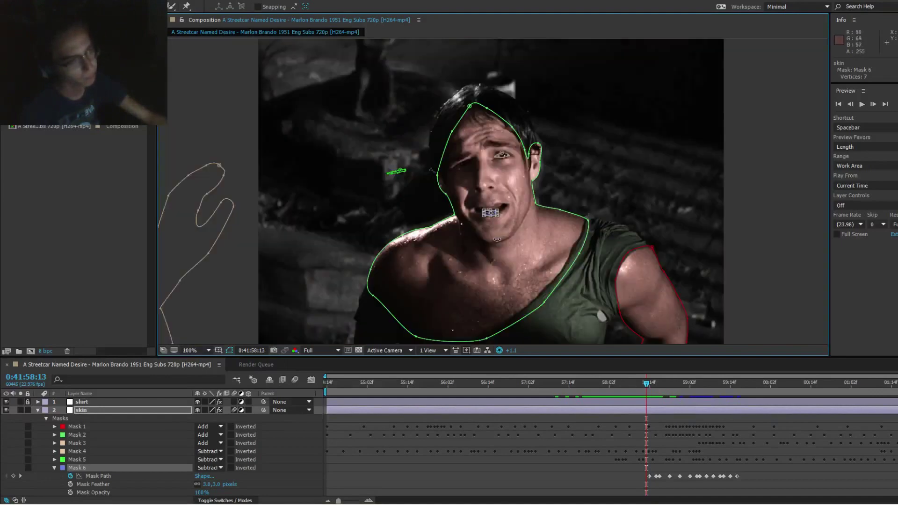
key("comma")
left_click_drag(494, 214, 375, 190)
Step: Check Mask 6 frame by frame forward to 0:41:58:20 and hide the mask outlines
key("Page_Down")
key("Page_Down")
key("Page_Down")
key("Page_Down")
key("Page_Down")
key("Page_Down")
key("Page_Down")
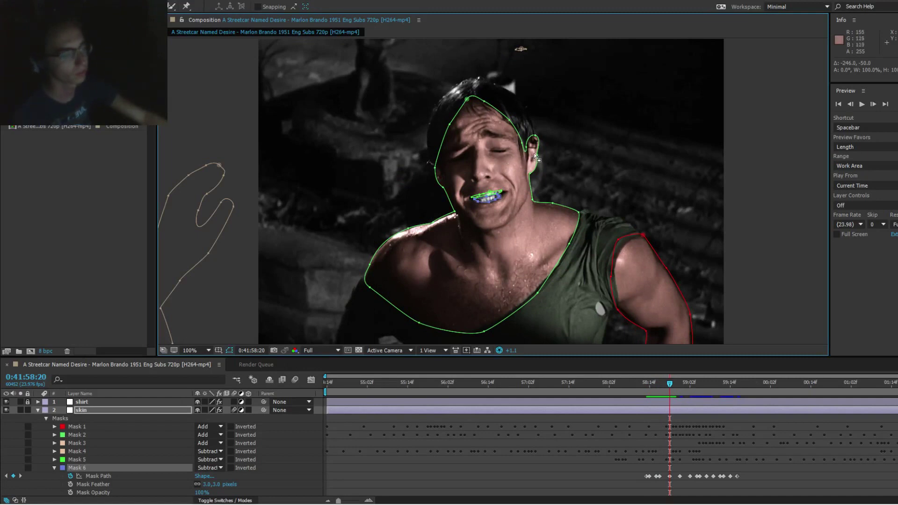
left_click(535, 153)
Step: Set the current time to 0:41:58:04 and preview the coloured footage from there
left_click(634, 383)
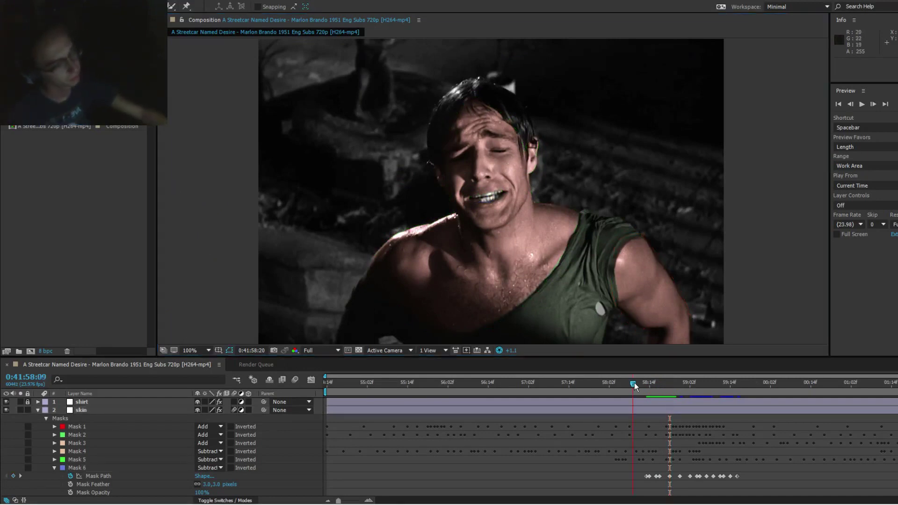
left_click_drag(635, 382, 618, 384)
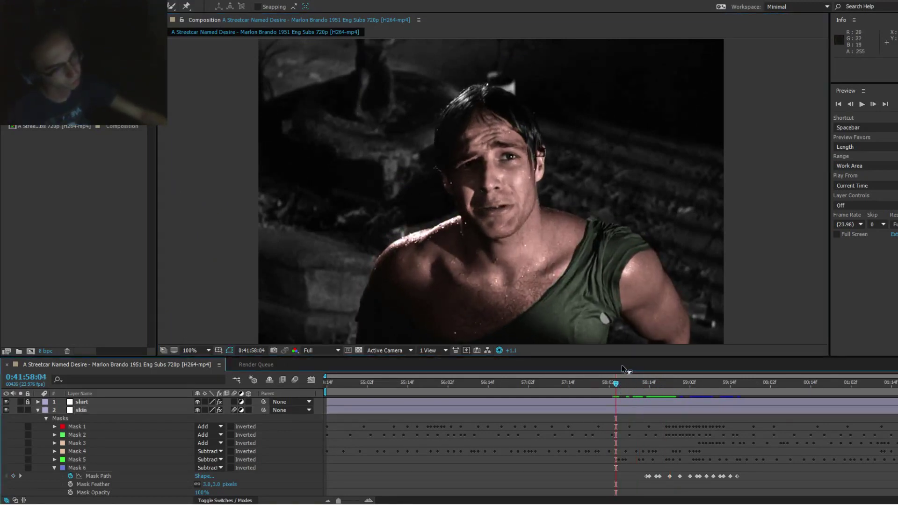
key("space")
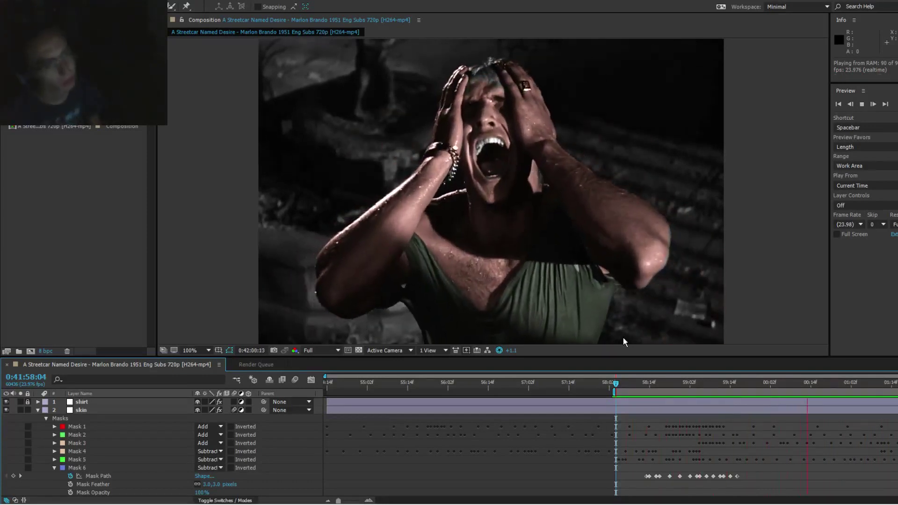
key("space")
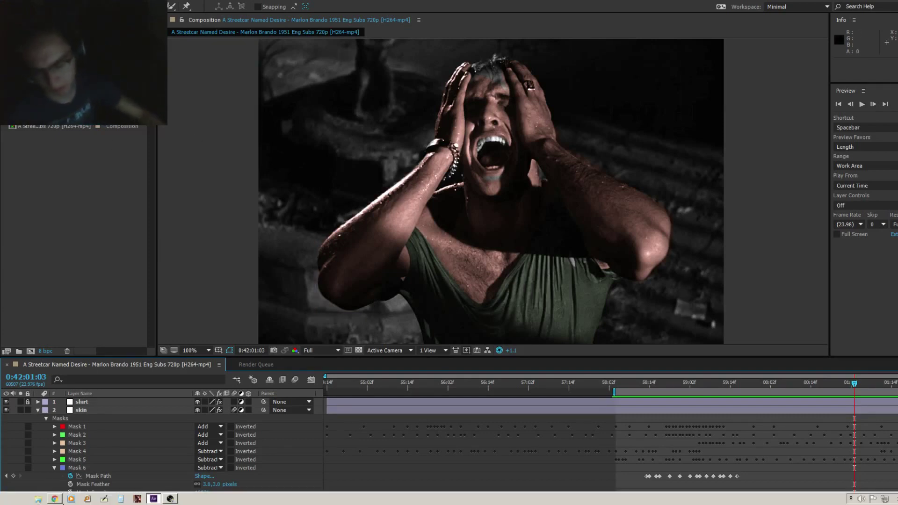
Step: Switch to SoundCloud in the browser, skip to the next song and return to the start of the artist's tracks page
left_click(59, 501)
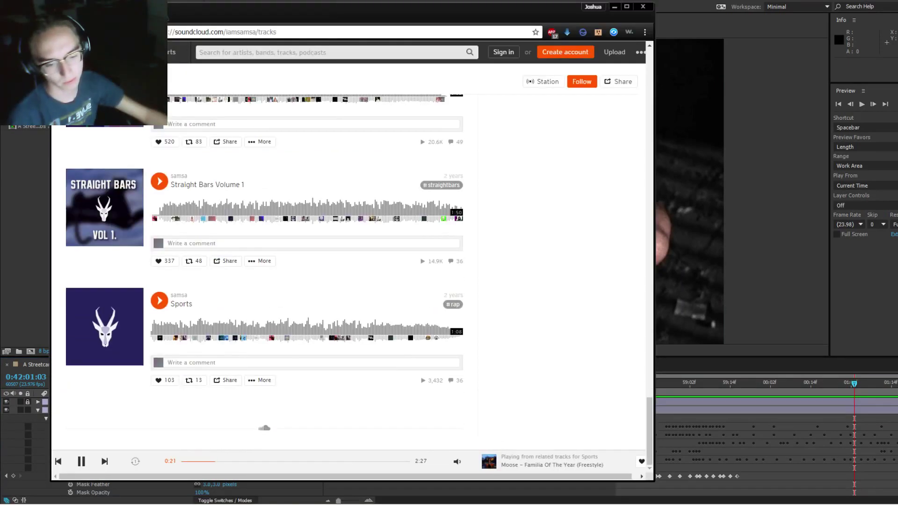
key("shift+Right")
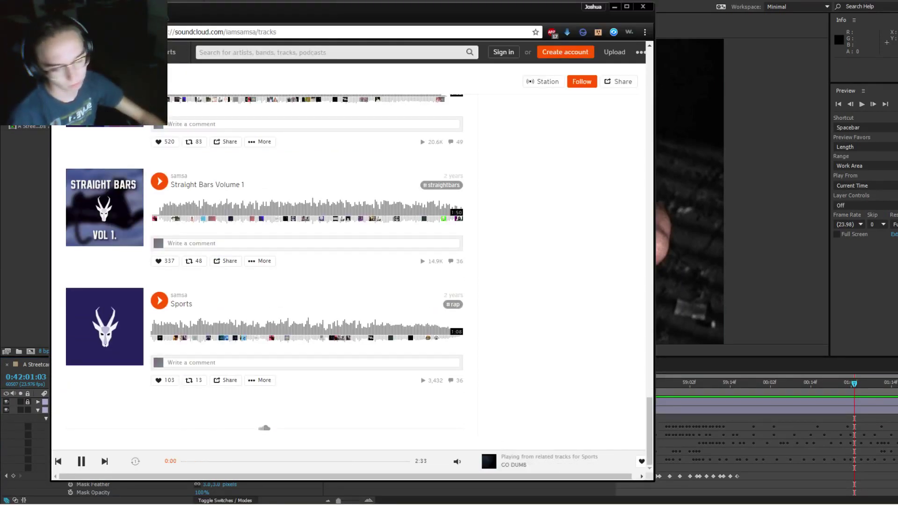
left_click_drag(649, 433, 649, 84)
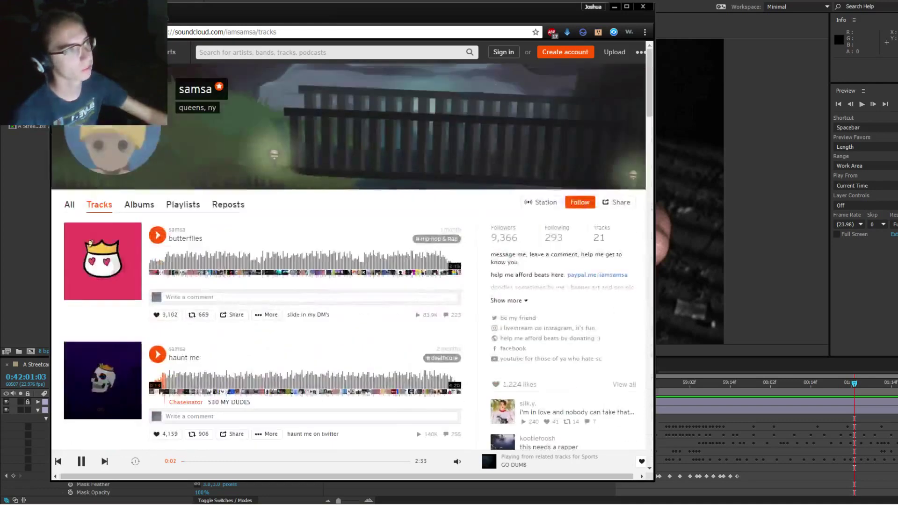
Step: Play the artist's liked track "i'm in love and nobody can take that away from me" and return to the artist's tracks page
scroll(348, 257, "down", 1)
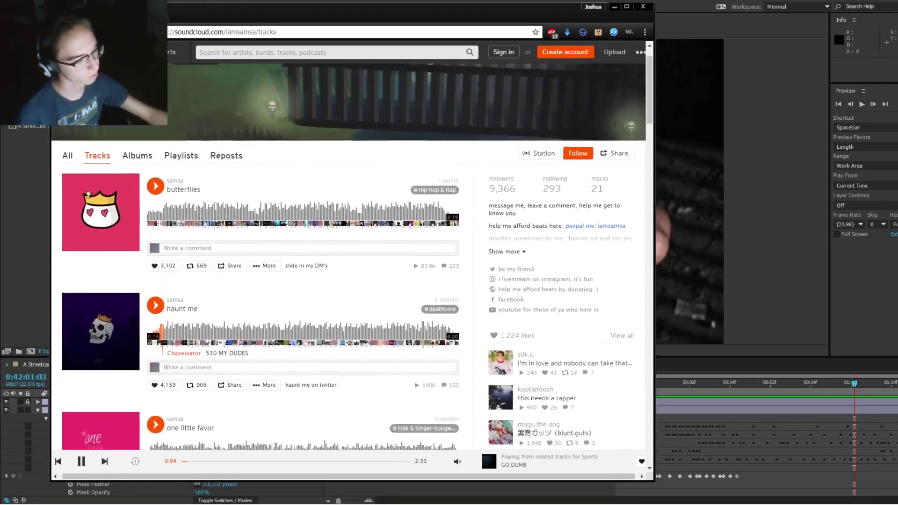
scroll(348, 257, "up", 1)
scroll(487, 448, "down", 1)
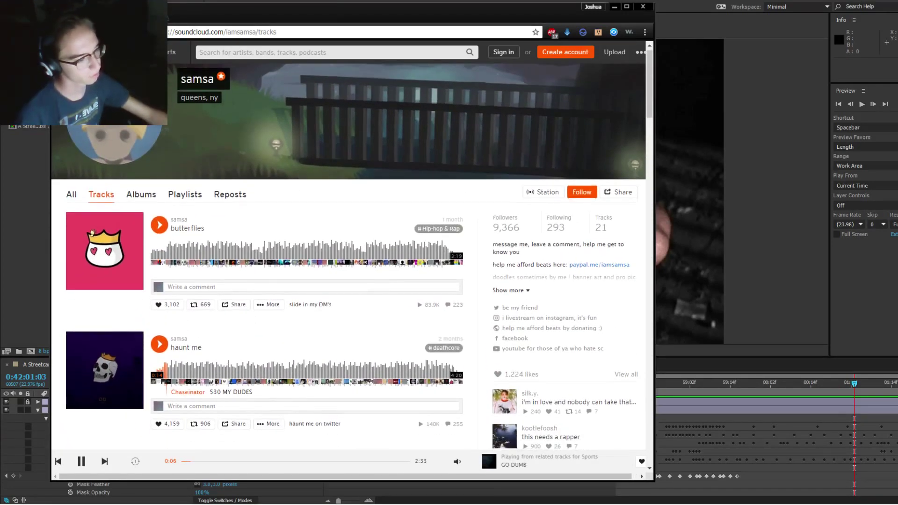
left_click(562, 401)
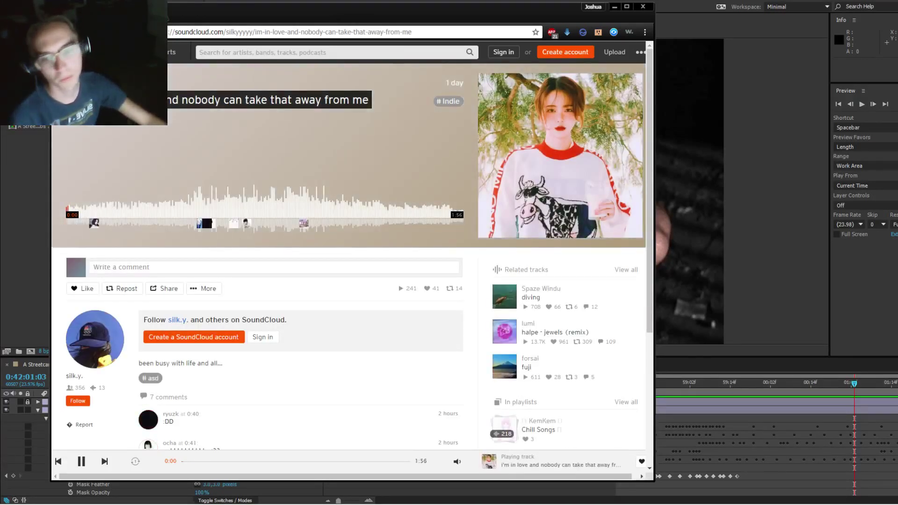
key("alt+Left")
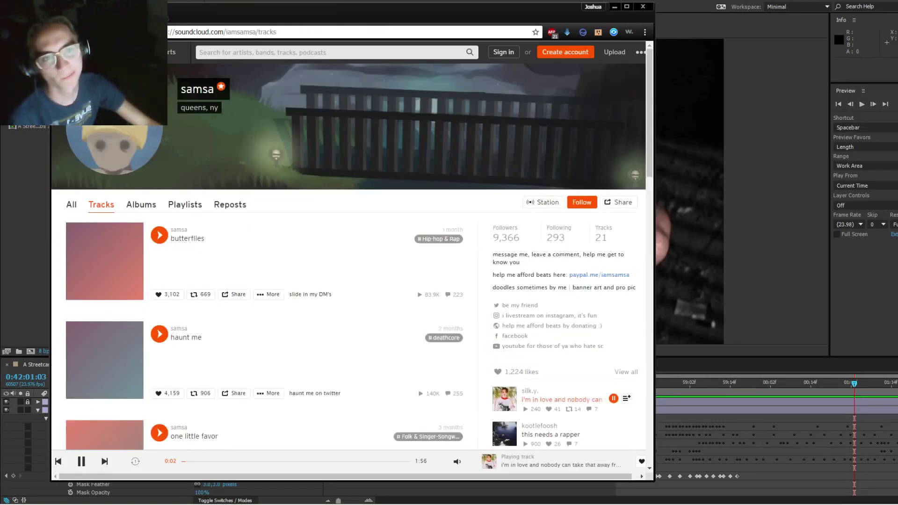
Step: Stop the current song and play "komodo [prod. tomppa]" from the artist's "she had a bf" playlist
left_click(185, 195)
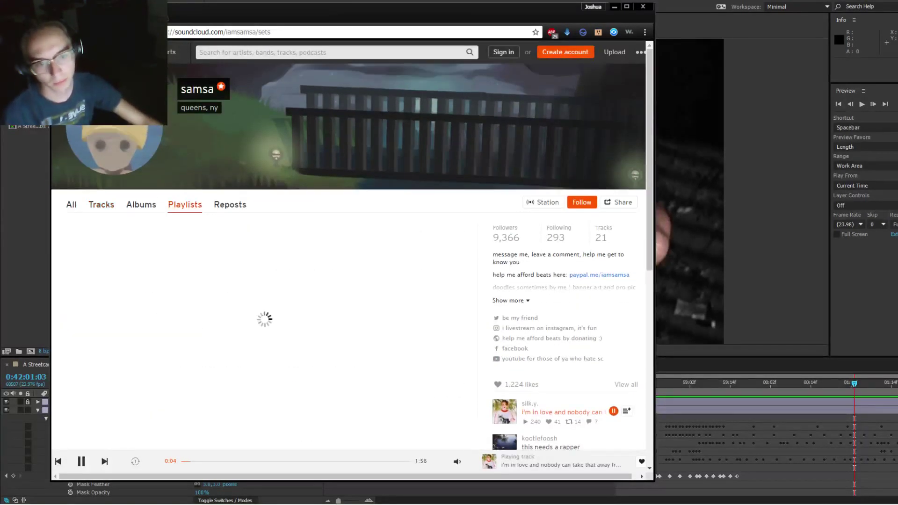
scroll(348, 257, "down", 5)
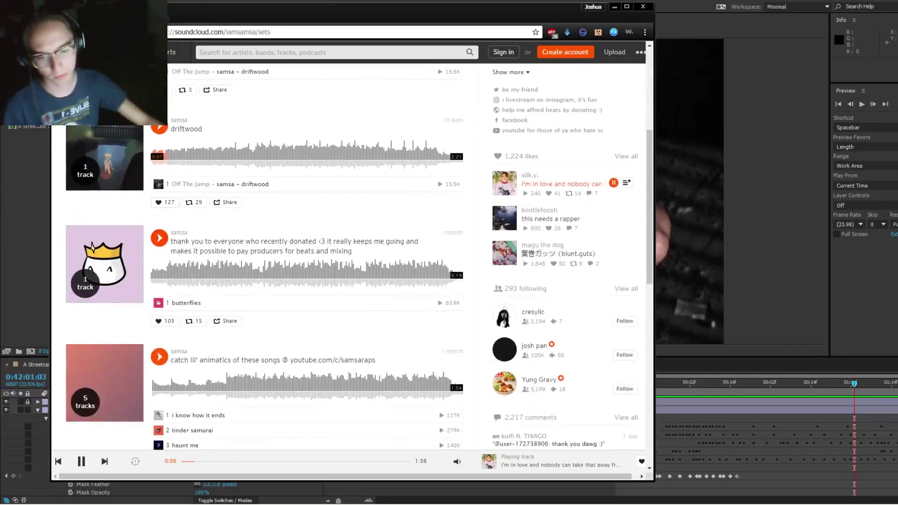
scroll(348, 257, "down", 4)
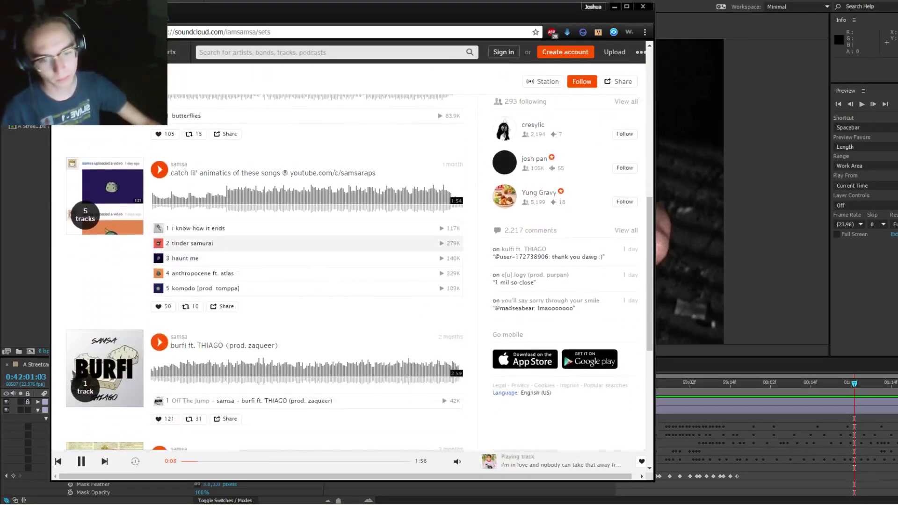
scroll(348, 271, "down", 4)
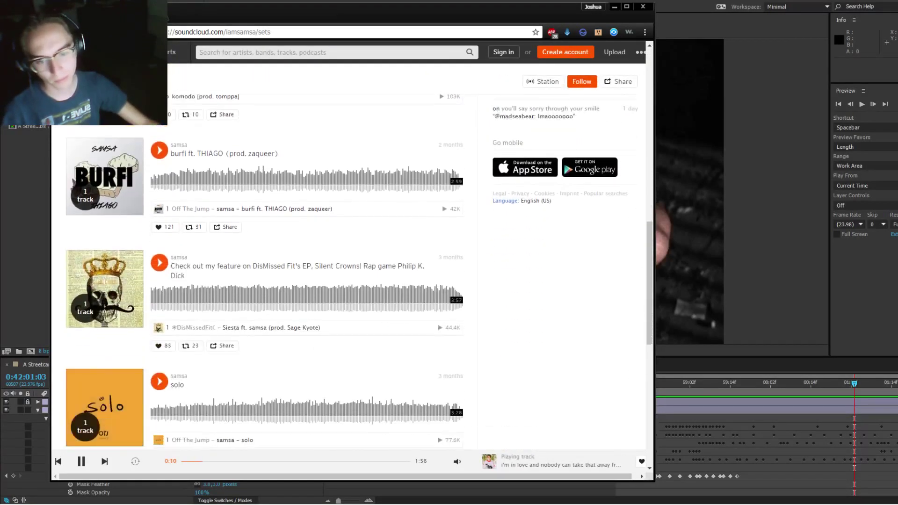
key("space")
scroll(348, 271, "down", 9)
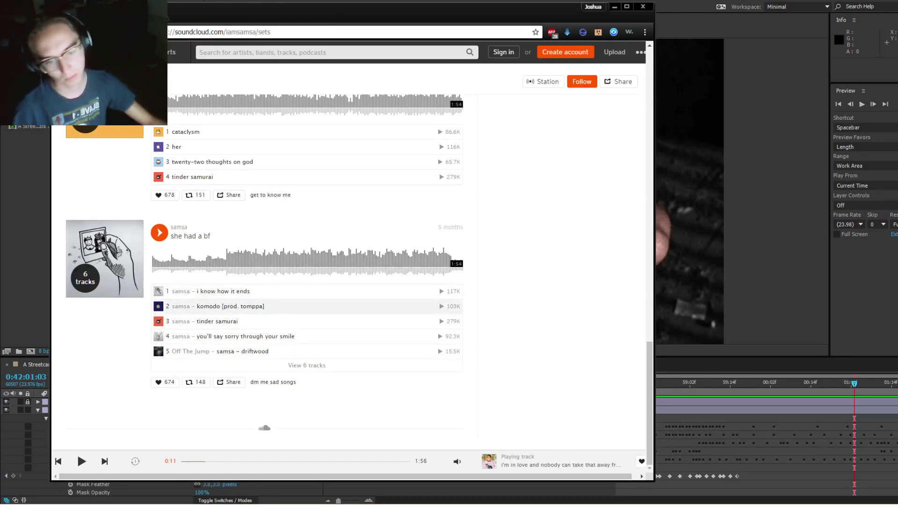
left_click(229, 306)
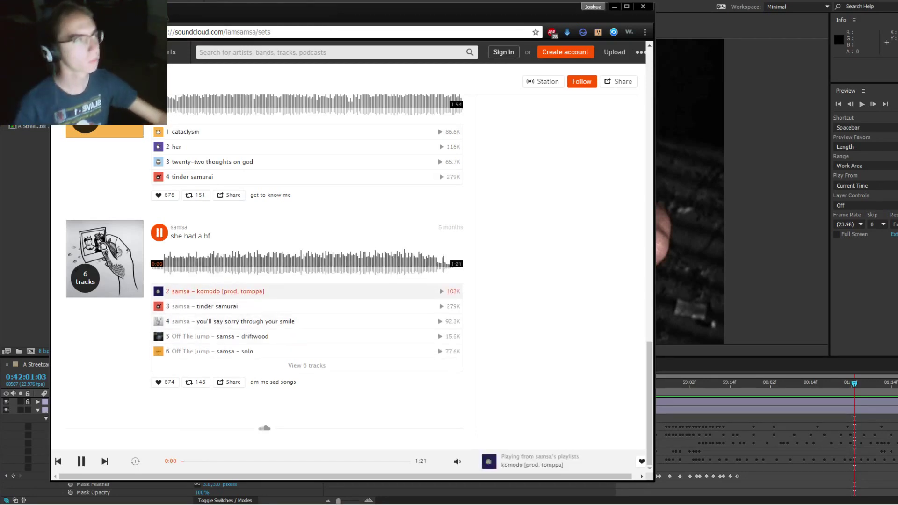
Step: Switch back to After Effects, widen the effect controls and reset the skin layer's Midtones hue wheel in Color Finesse
key("alt+Tab")
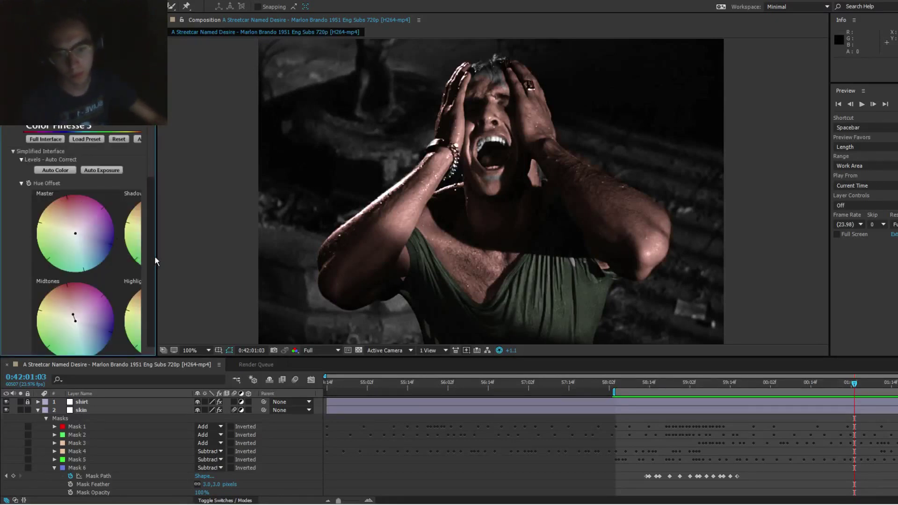
left_click_drag(156, 256, 214, 257)
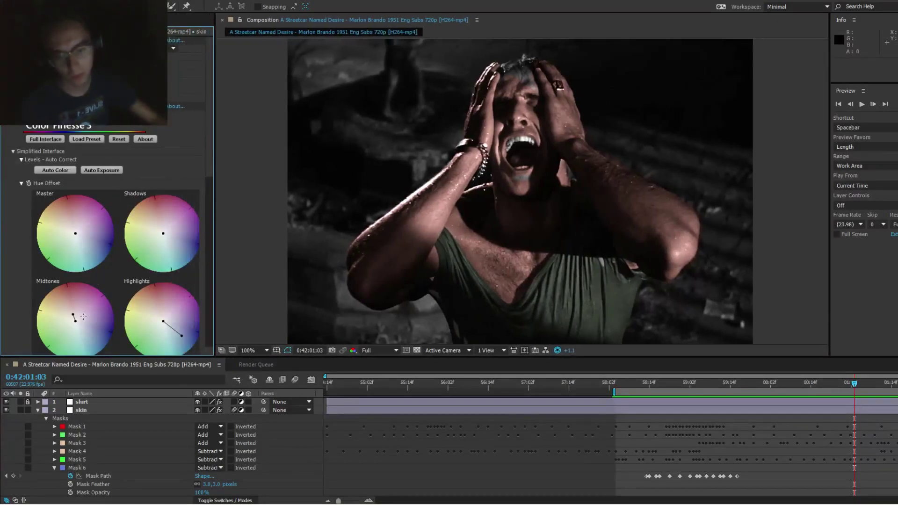
scroll(65, 299, "down", 1)
scroll(70, 298, "up", 1)
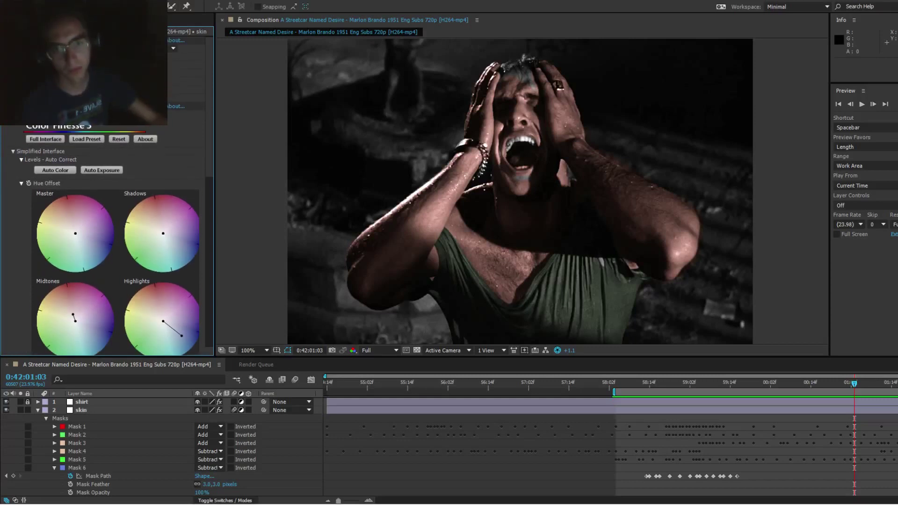
left_click(72, 315)
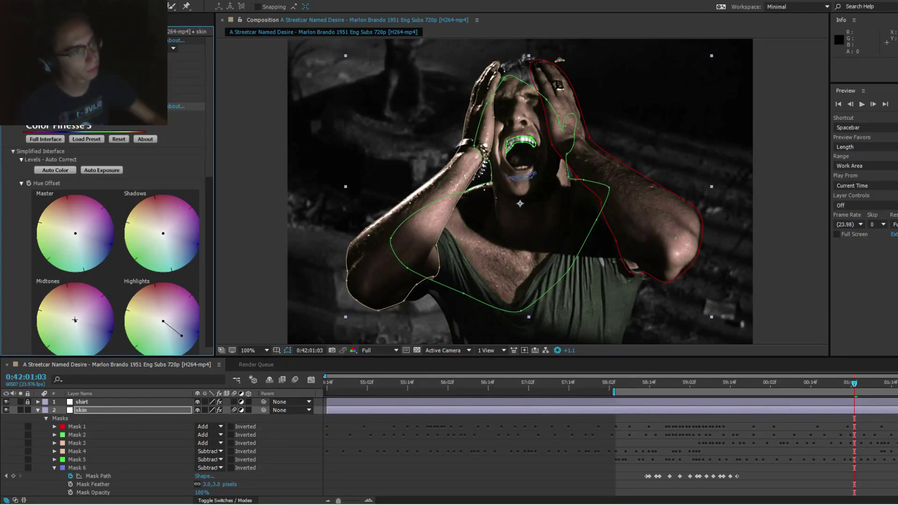
right_click(74, 317)
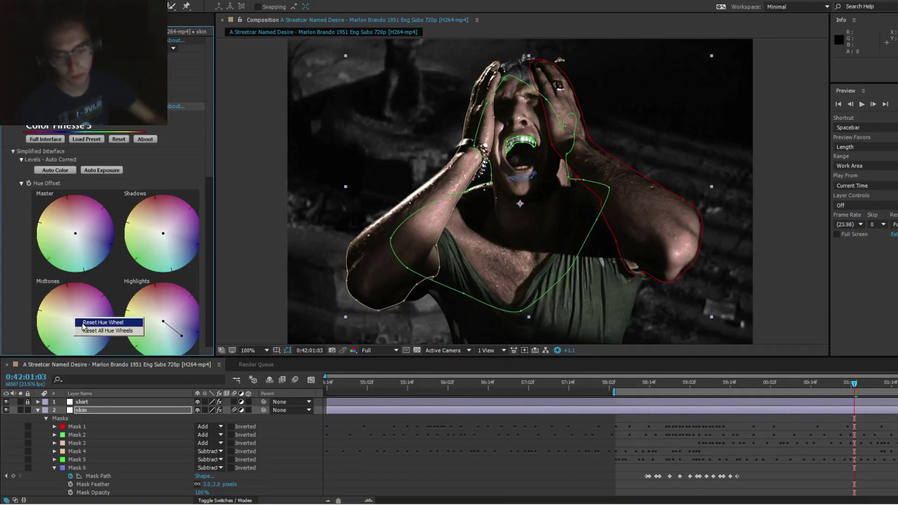
left_click(84, 322)
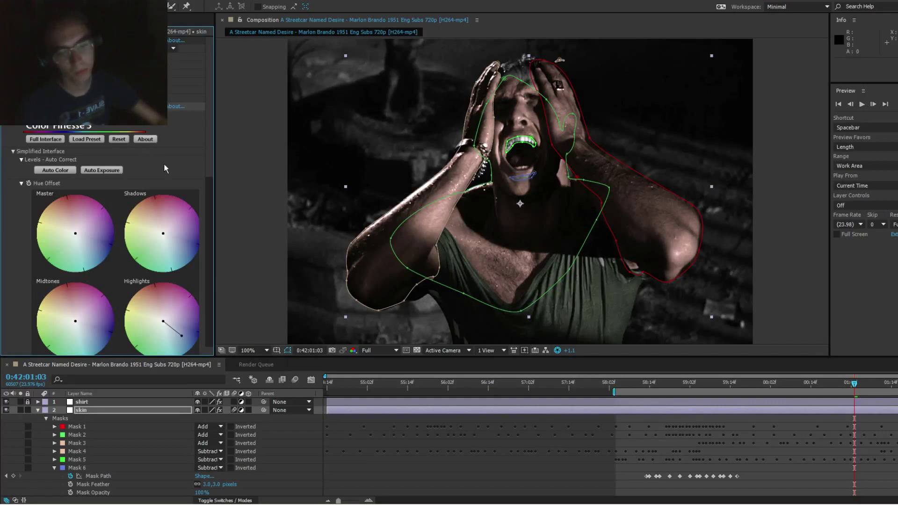
Step: Hide the mask outlines and nudge the Midtones hue offset very slightly off centre
left_click_drag(447, 208, 419, 197)
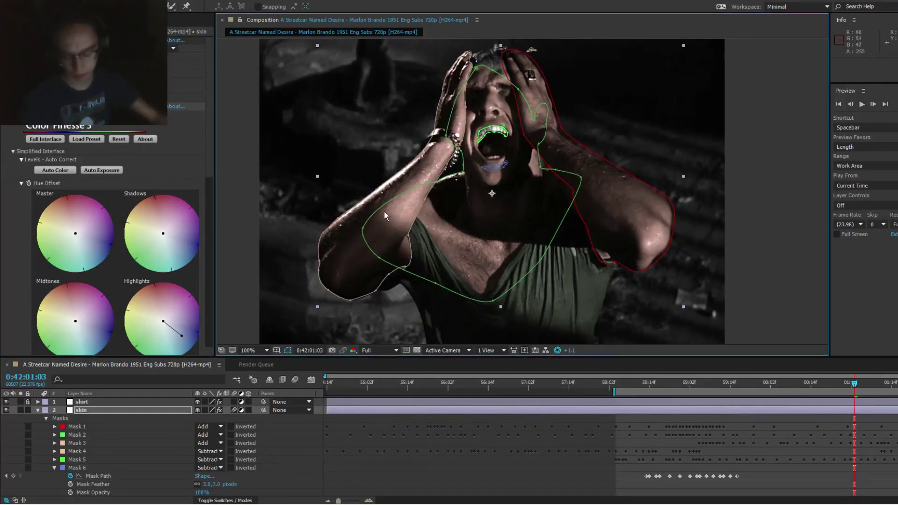
key("ctrl+shift+h")
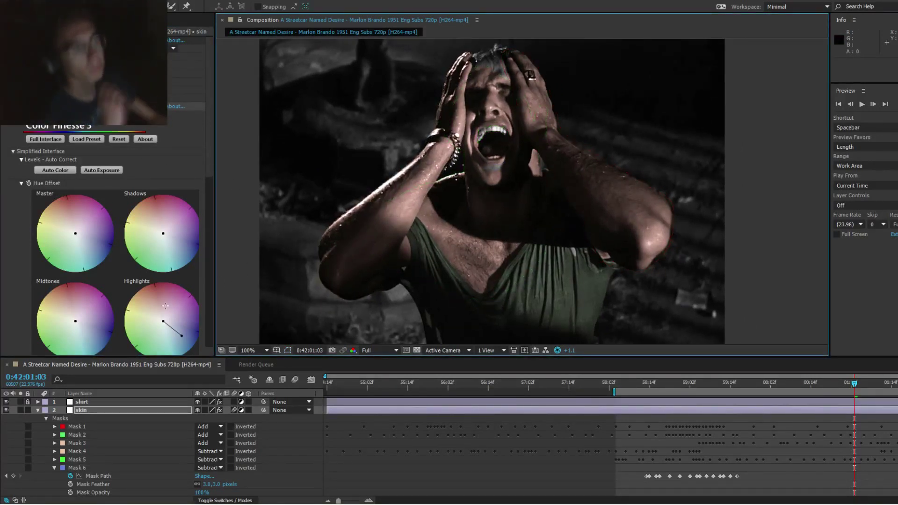
mouse_move(70, 318)
left_mouse_down()
mouse_move(53, 295)
mouse_move(51, 312)
mouse_move(75, 328)
left_mouse_up()
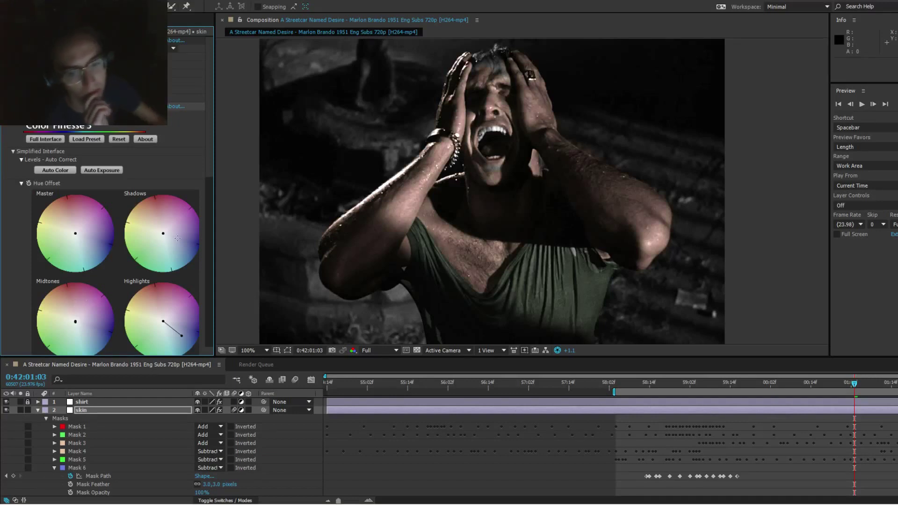
Step: Try small hue offsets on the Shadows wheel and reset that wheel
mouse_move(162, 231)
left_mouse_down()
mouse_move(160, 224)
mouse_move(161, 236)
left_mouse_up()
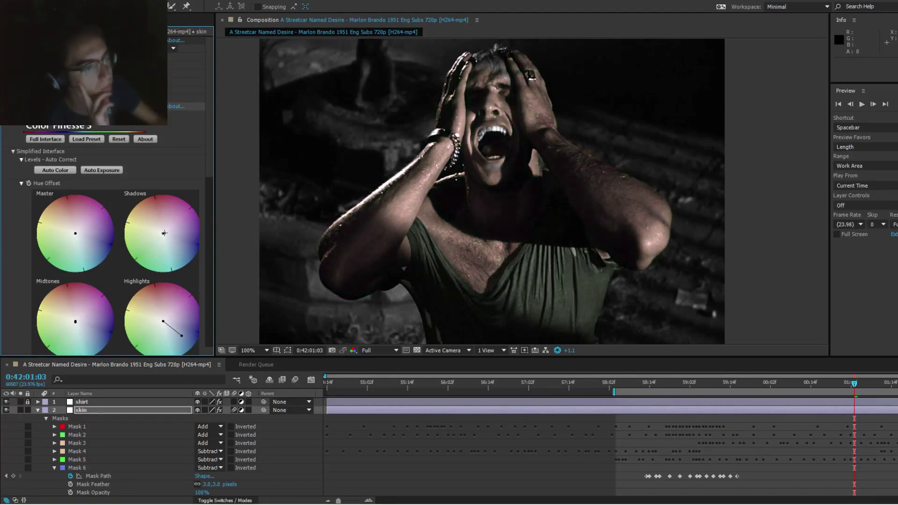
left_click_drag(164, 232, 163, 227)
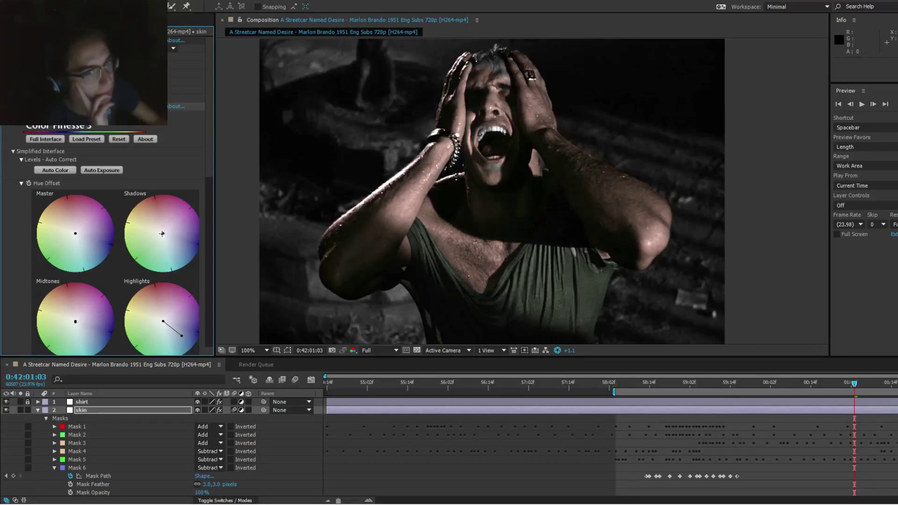
right_click(169, 236)
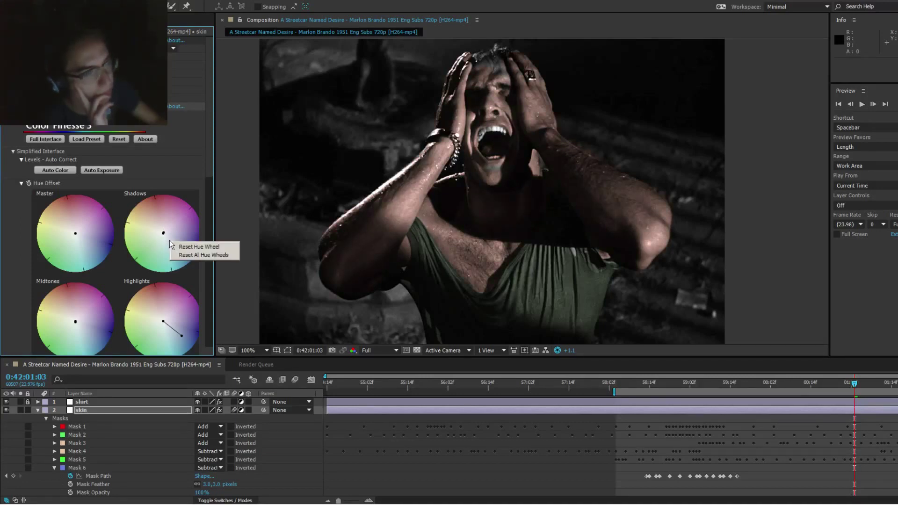
left_click(185, 241)
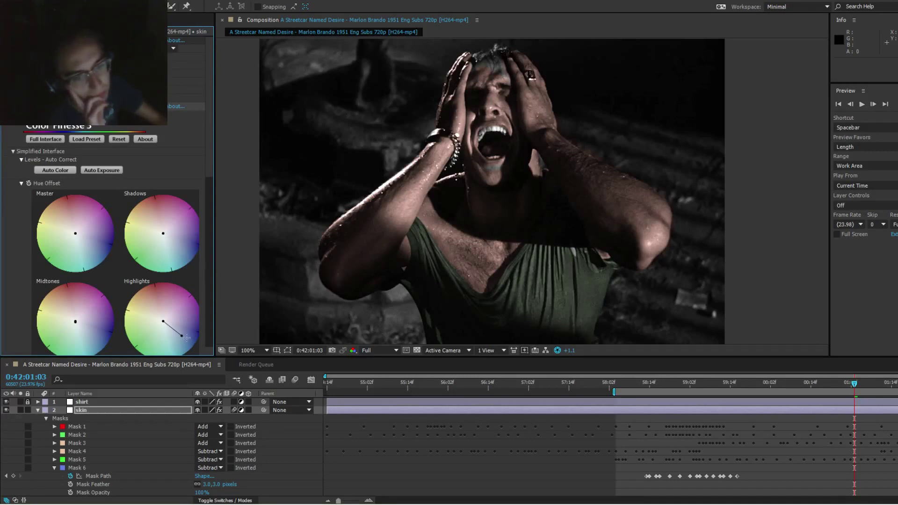
Step: Shift the skin's Highlights hue offset from blue to red in Color Finesse
left_click_drag(182, 336, 156, 340)
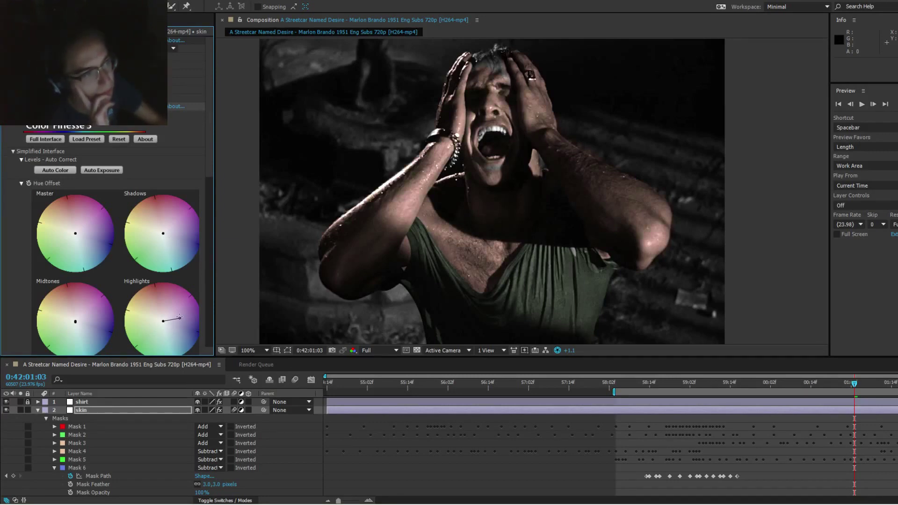
mouse_move(173, 347)
left_mouse_down()
mouse_move(205, 346)
mouse_move(180, 336)
left_mouse_up()
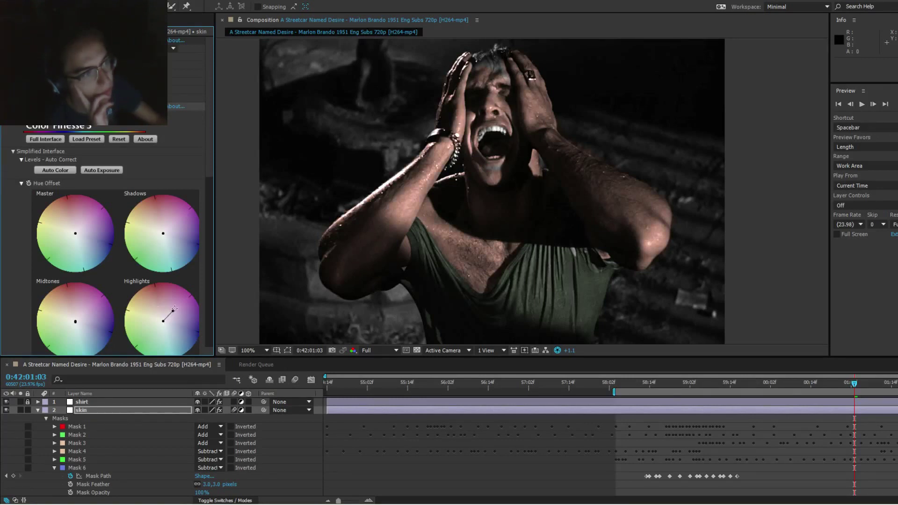
left_click_drag(178, 306, 145, 312)
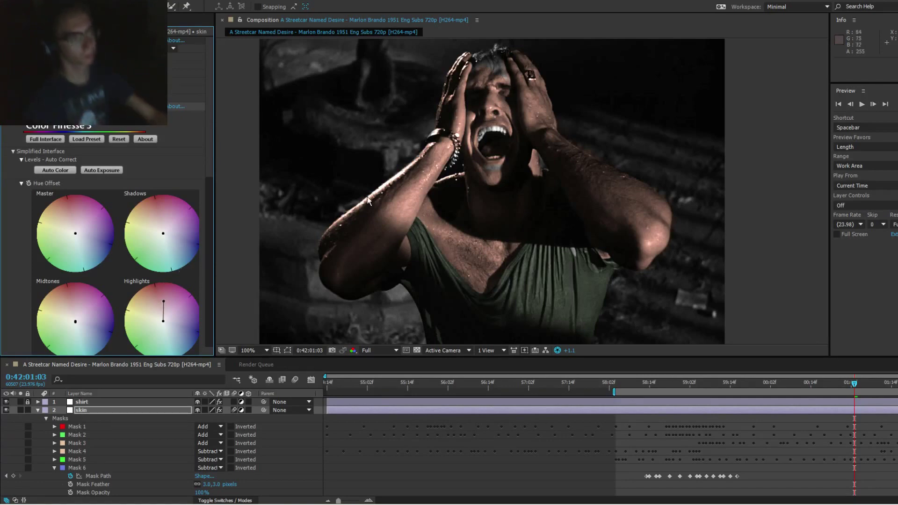
mouse_move(383, 182)
left_mouse_down()
mouse_move(383, 167)
mouse_move(370, 183)
left_mouse_up()
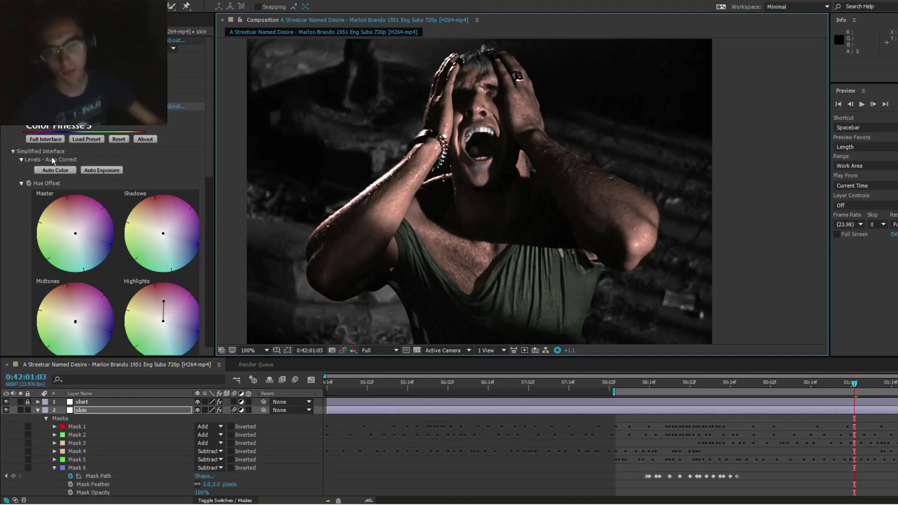
Step: Collapse the Color Finesse effect and add an Exposure effect to the skin layer
left_click(46, 139)
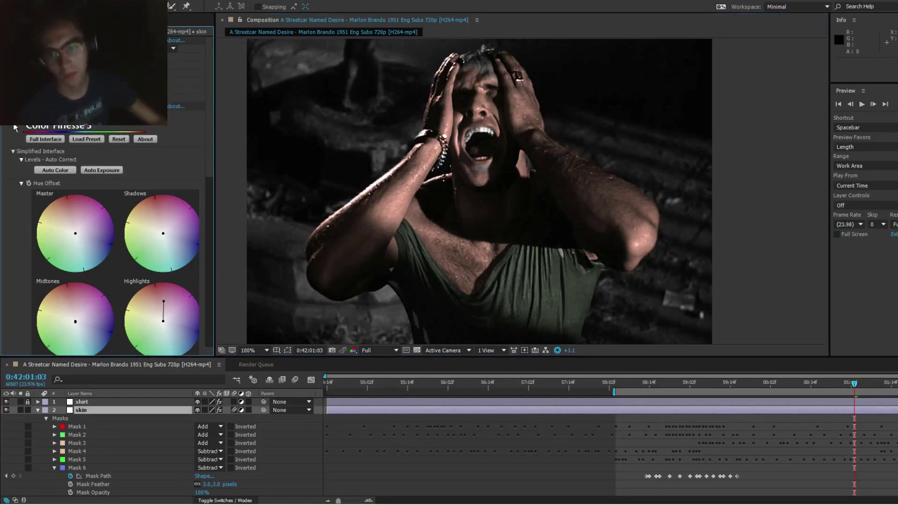
key("Delete")
right_click(74, 163)
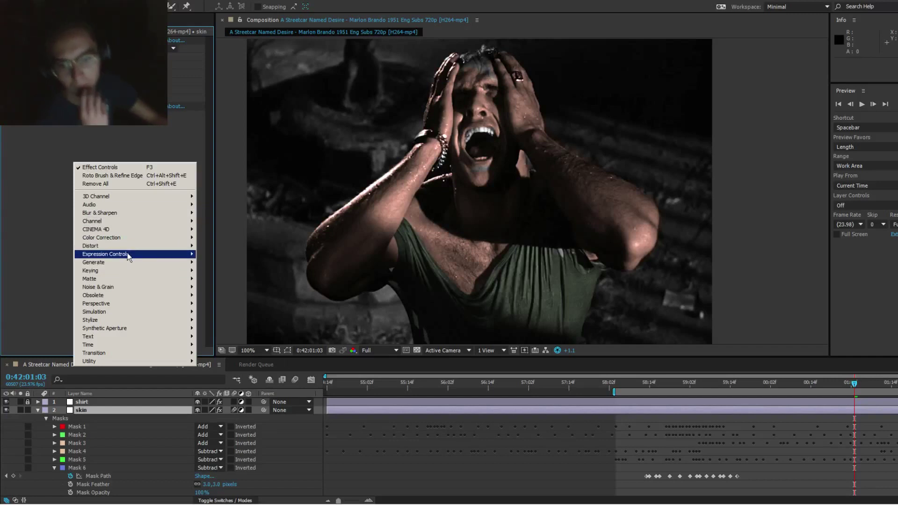
mouse_move(127, 254)
mouse_move(181, 238)
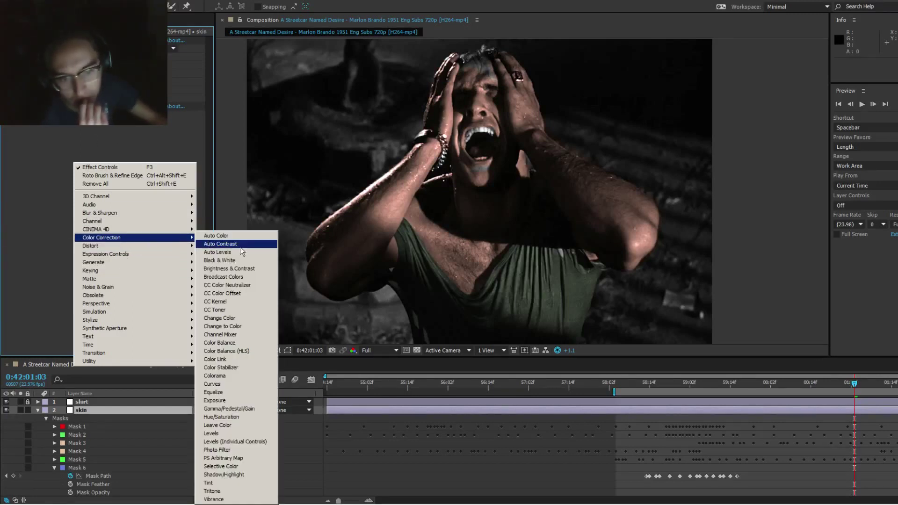
left_click(216, 400)
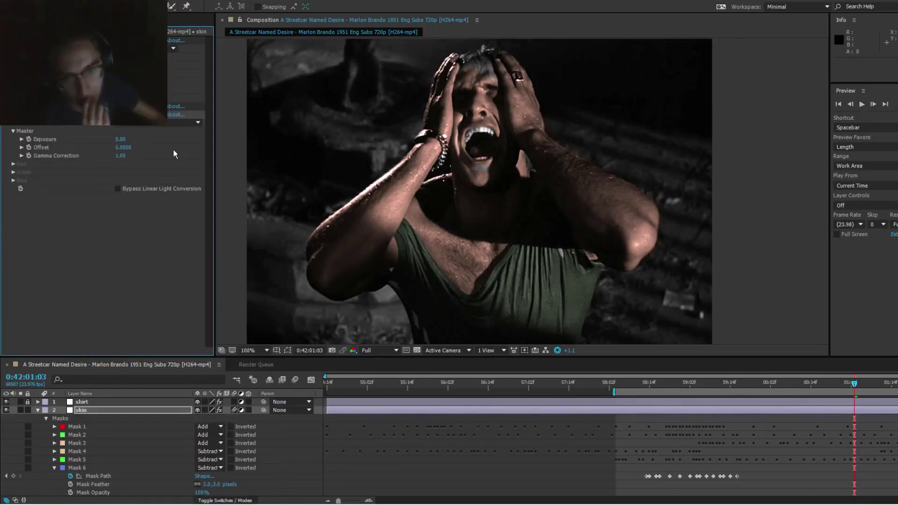
Step: Try a lower exposure on the skin layer, restore it to 0 and set Gamma Correction to 1.15
mouse_move(121, 139)
left_mouse_down()
mouse_move(132, 142)
mouse_move(118, 149)
left_mouse_up()
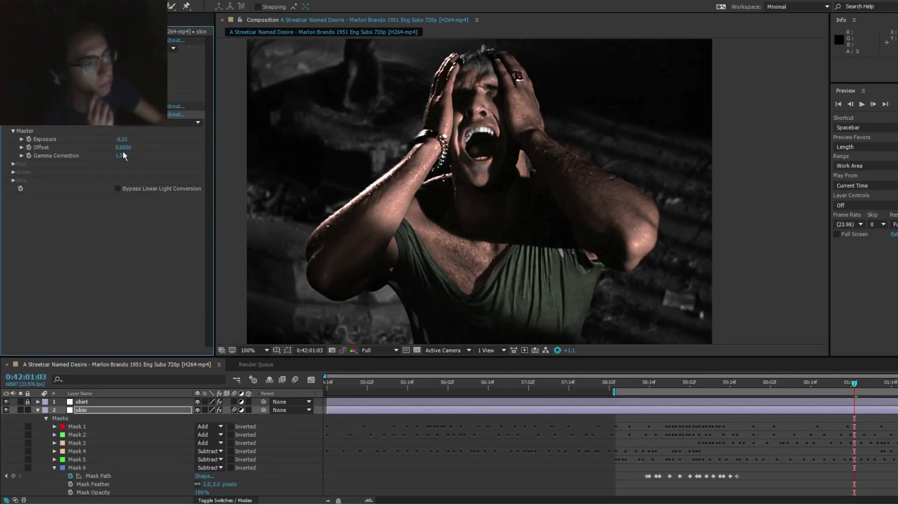
left_click(123, 140)
type("0")
key("Return")
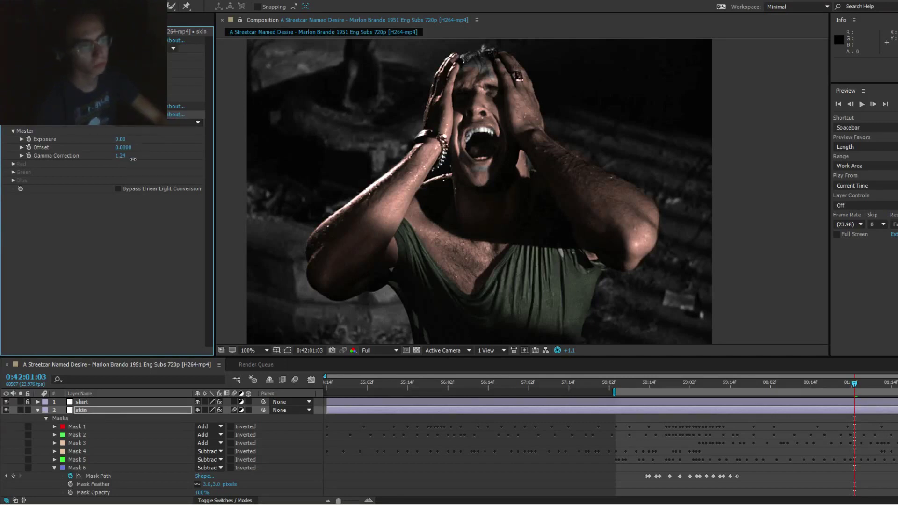
type("15")
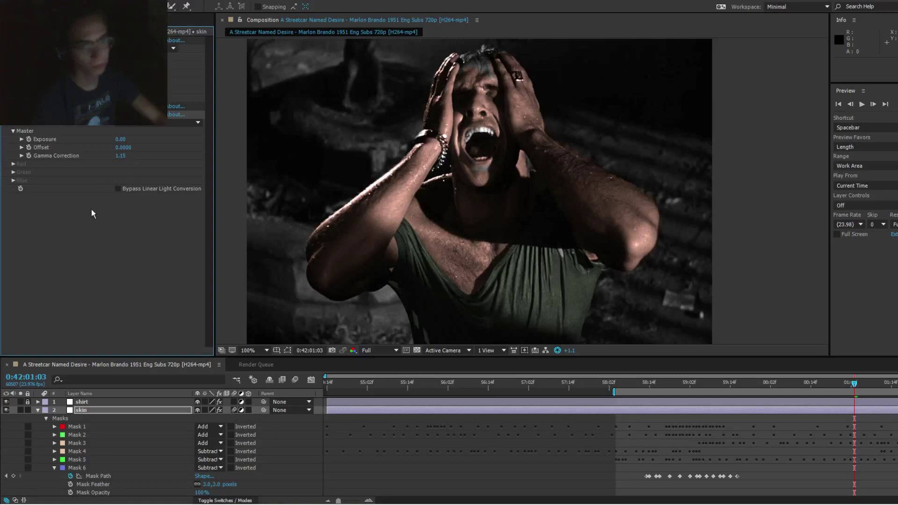
right_click(85, 226)
left_click(88, 228)
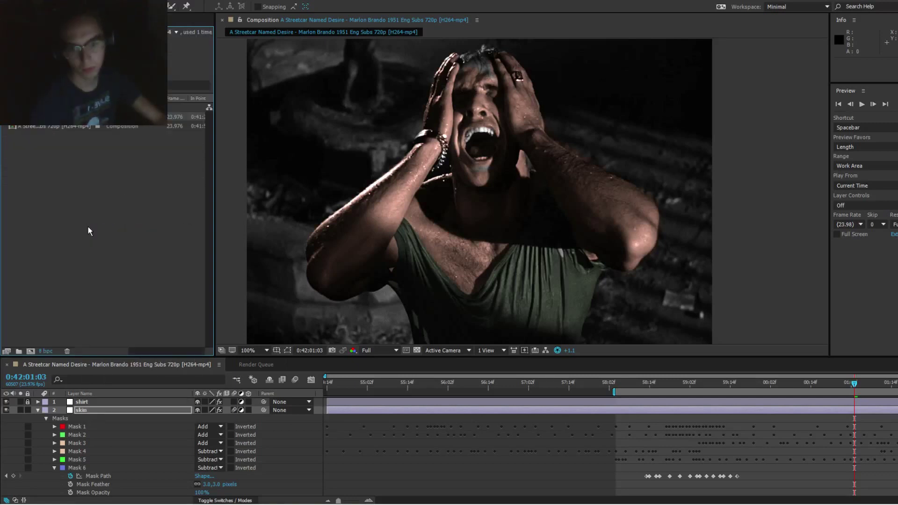
Step: Show the skin layer's effect controls and close its separate layer viewer
right_click(93, 187)
right_click(83, 192)
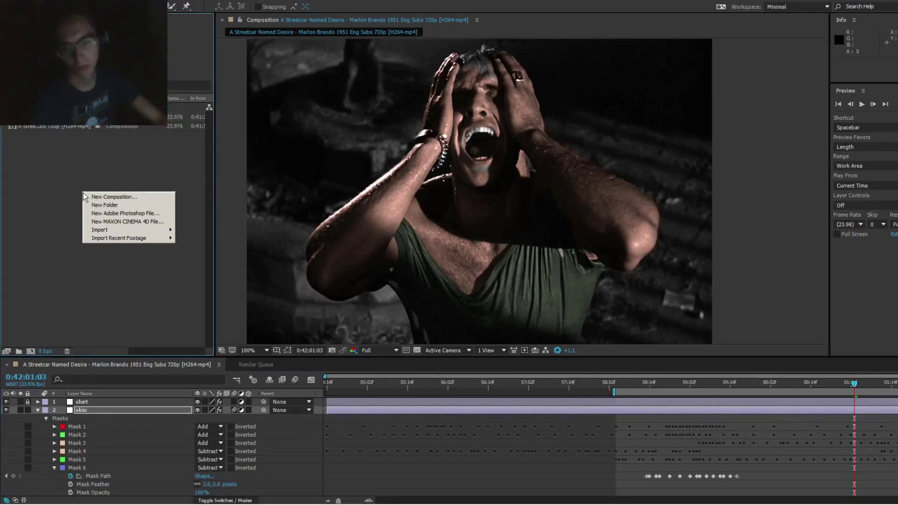
left_click(93, 412)
double_click(94, 411)
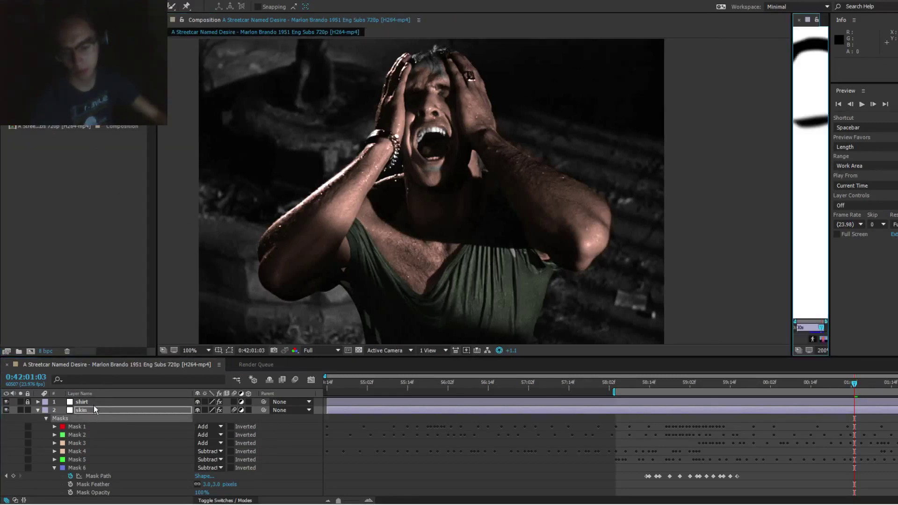
key("F3")
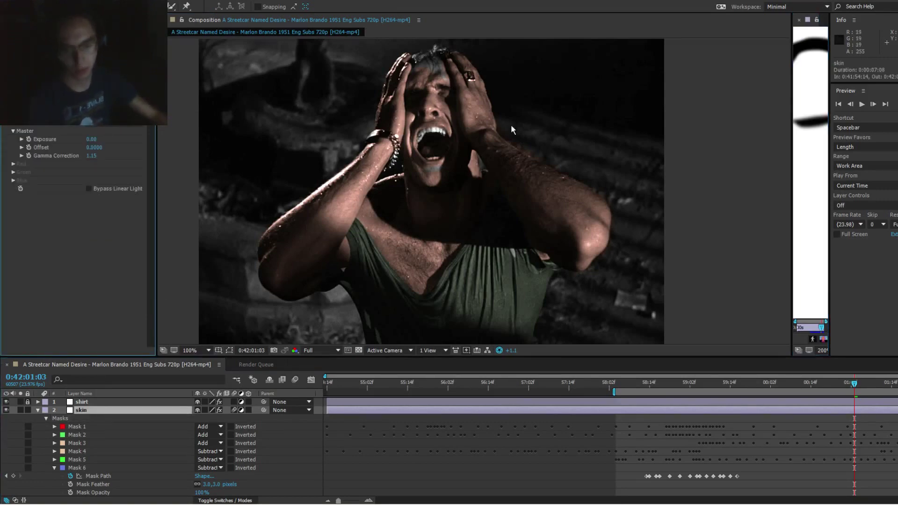
left_click(800, 21)
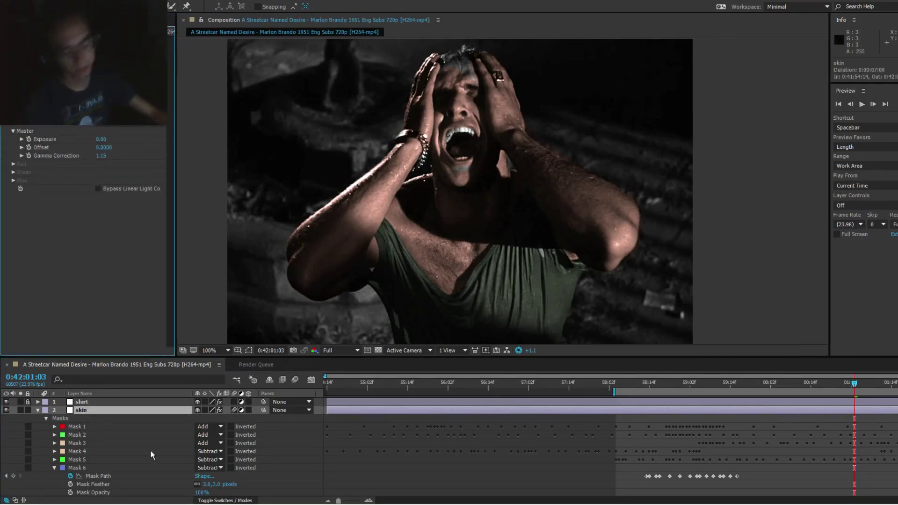
Step: Add a Fast Blur effect to the skin layer below Exposure
right_click(68, 224)
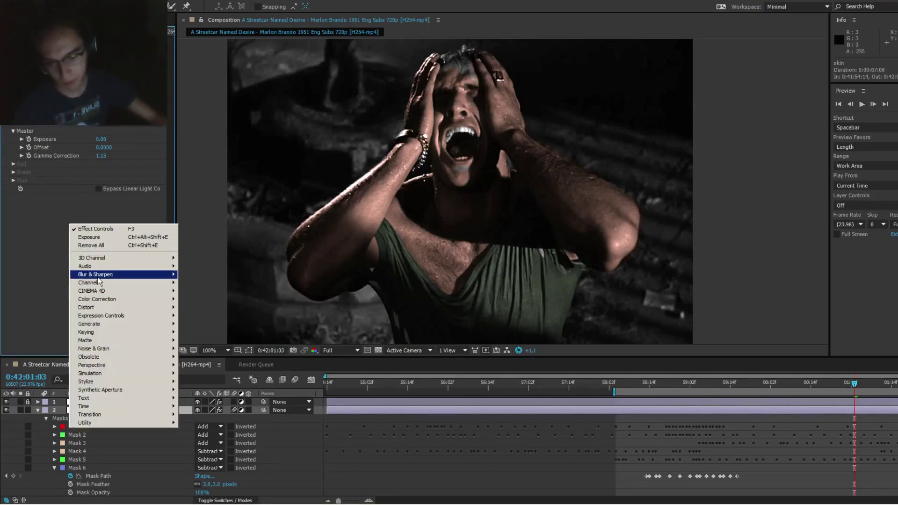
mouse_move(99, 278)
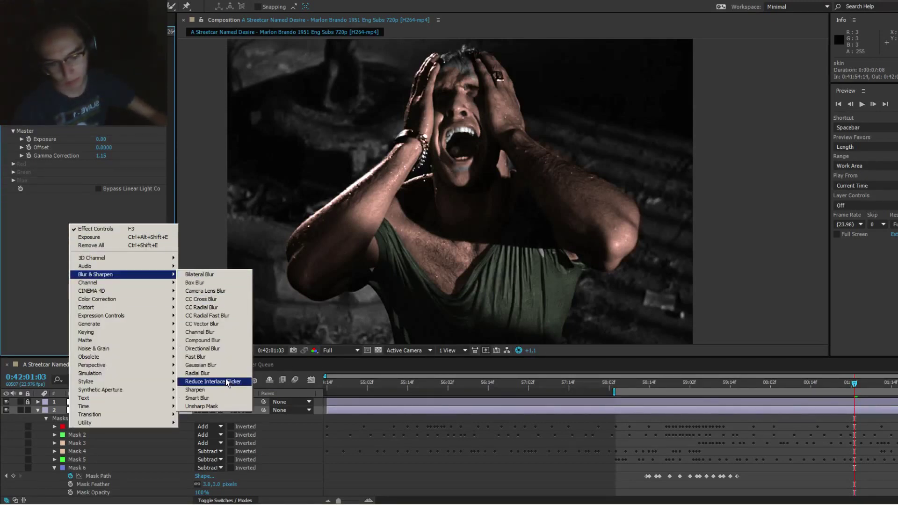
left_click(216, 359)
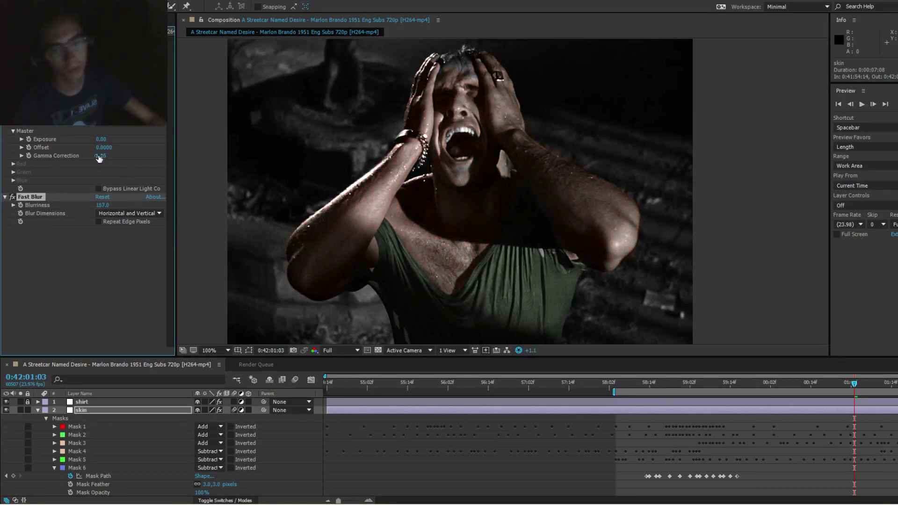
Step: Try lower Gamma Correction values in the skin layer's Exposure effect and undo the change
left_click_drag(99, 156, 107, 155)
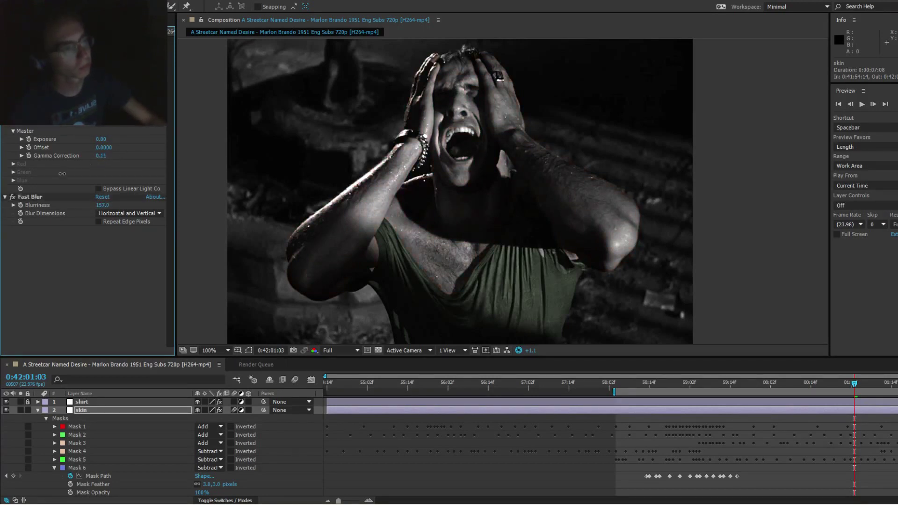
left_click_drag(102, 160, 120, 148)
left_click(112, 199)
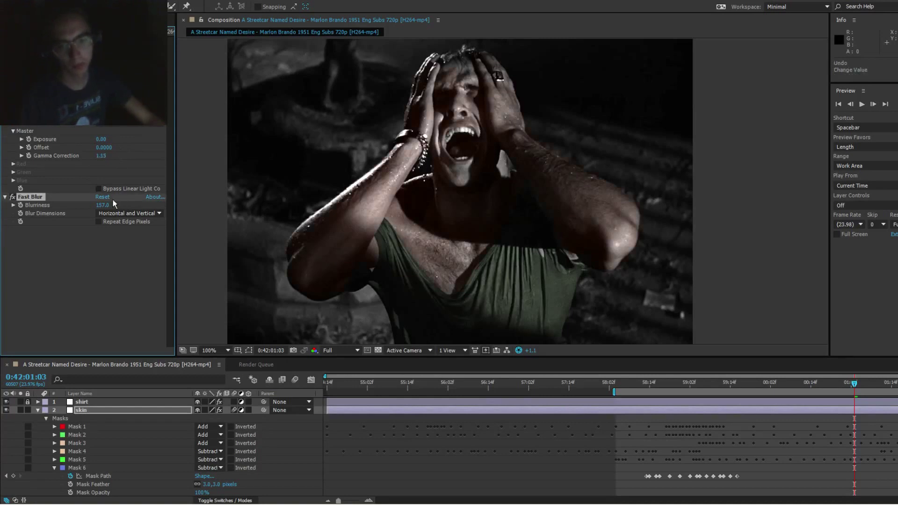
Step: Turn on Repeat Edge Pixels for the skin's Fast Blur and set Blurriness to 35
left_click(98, 221)
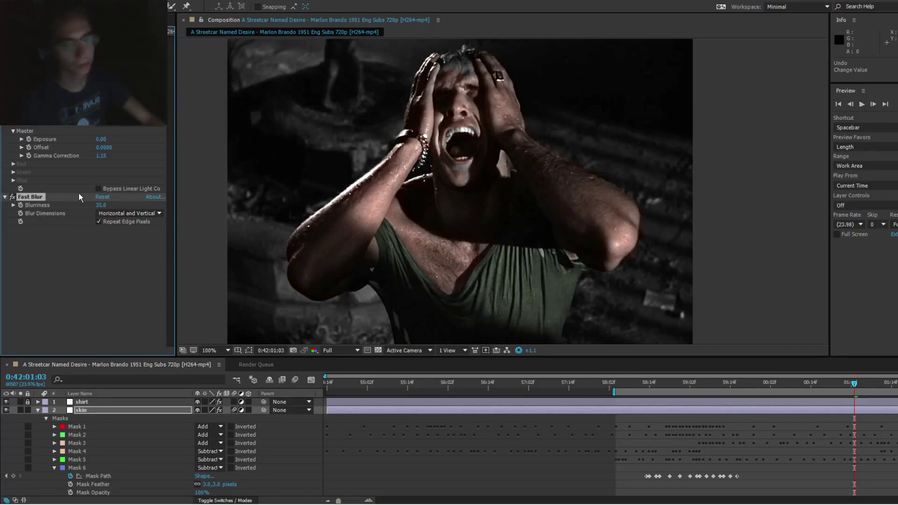
left_click(100, 205)
type("30")
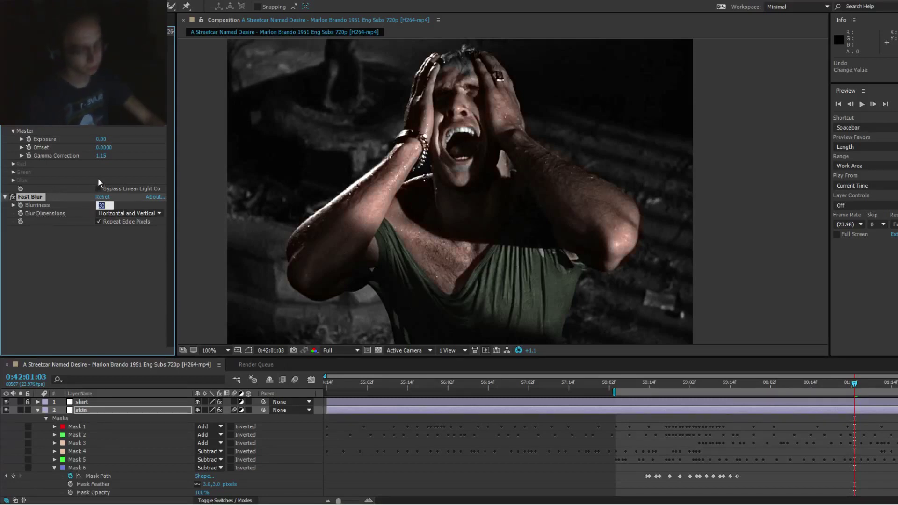
type("35")
key("Return")
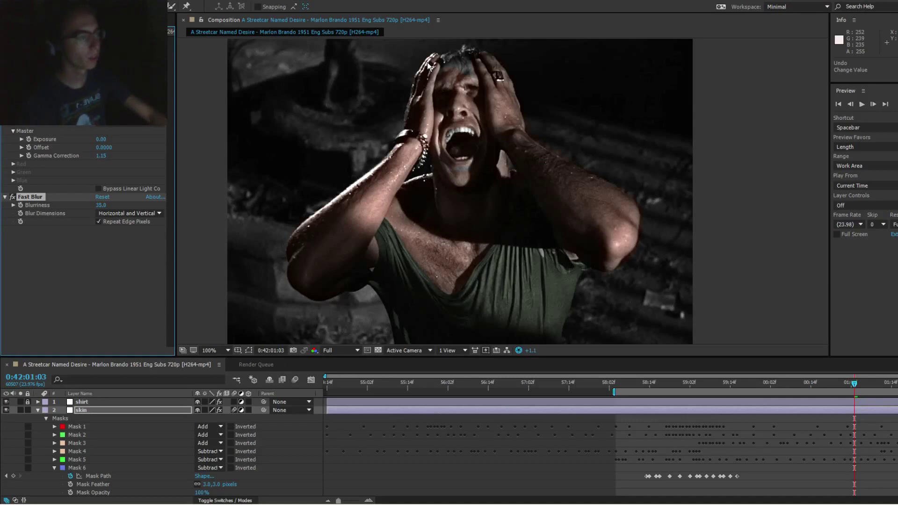
Step: Review the blurred skin colour on earlier frames back to 0:41:58:09
left_click(703, 383)
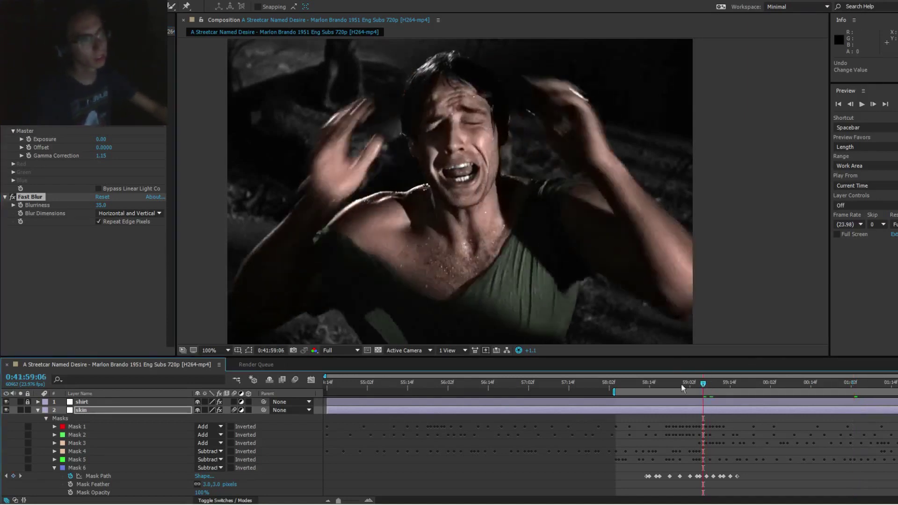
left_click_drag(703, 386, 631, 394)
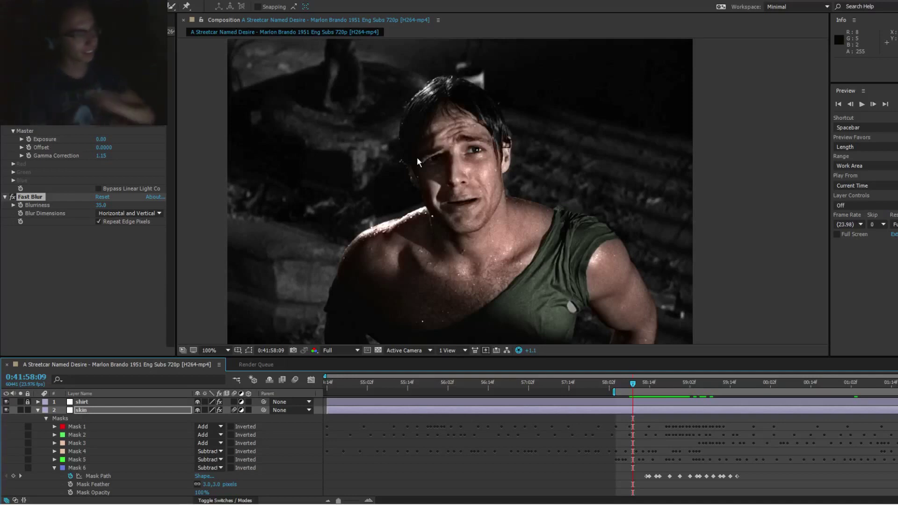
mouse_move(455, 192)
left_mouse_down()
mouse_move(461, 141)
mouse_move(451, 203)
left_mouse_up()
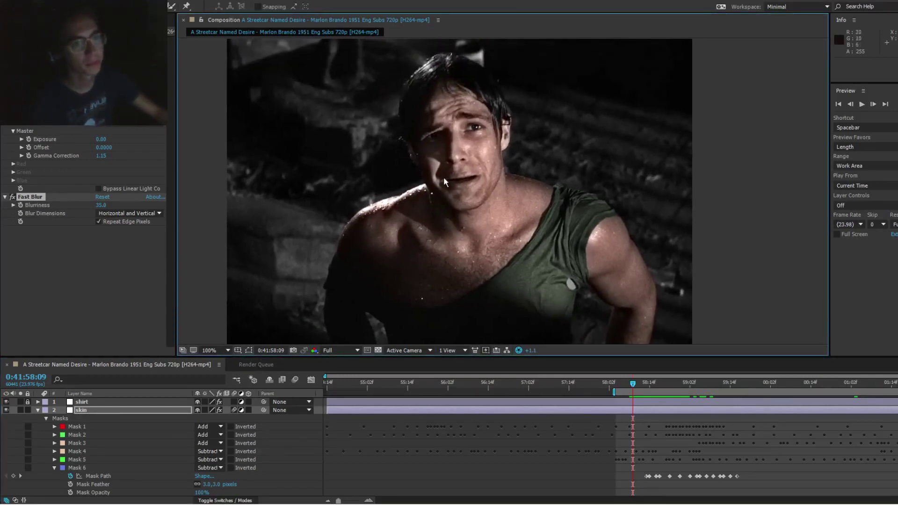
Step: Switch to Open Broadcaster Software
mouse_move(201, 504)
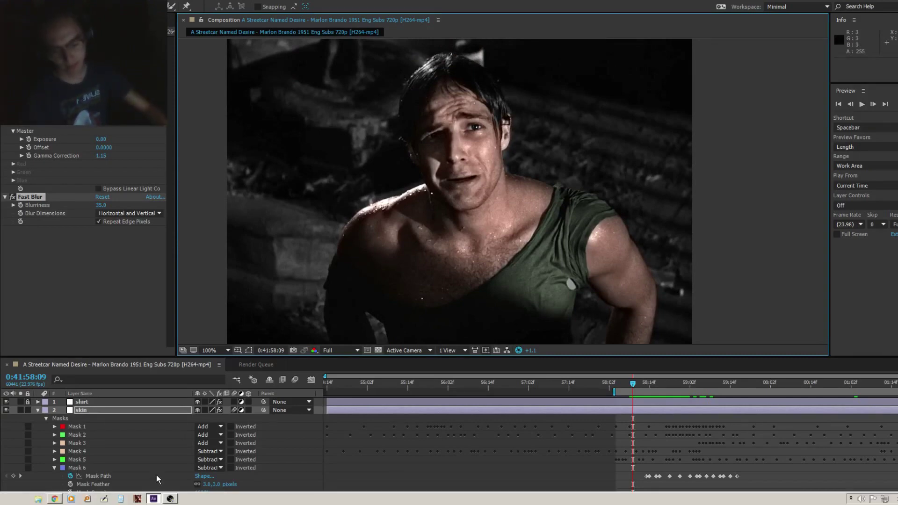
left_click(170, 499)
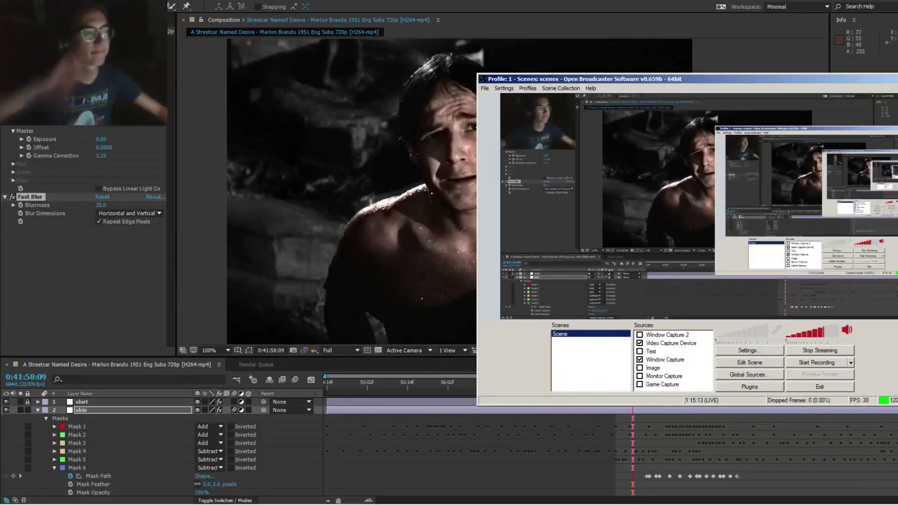